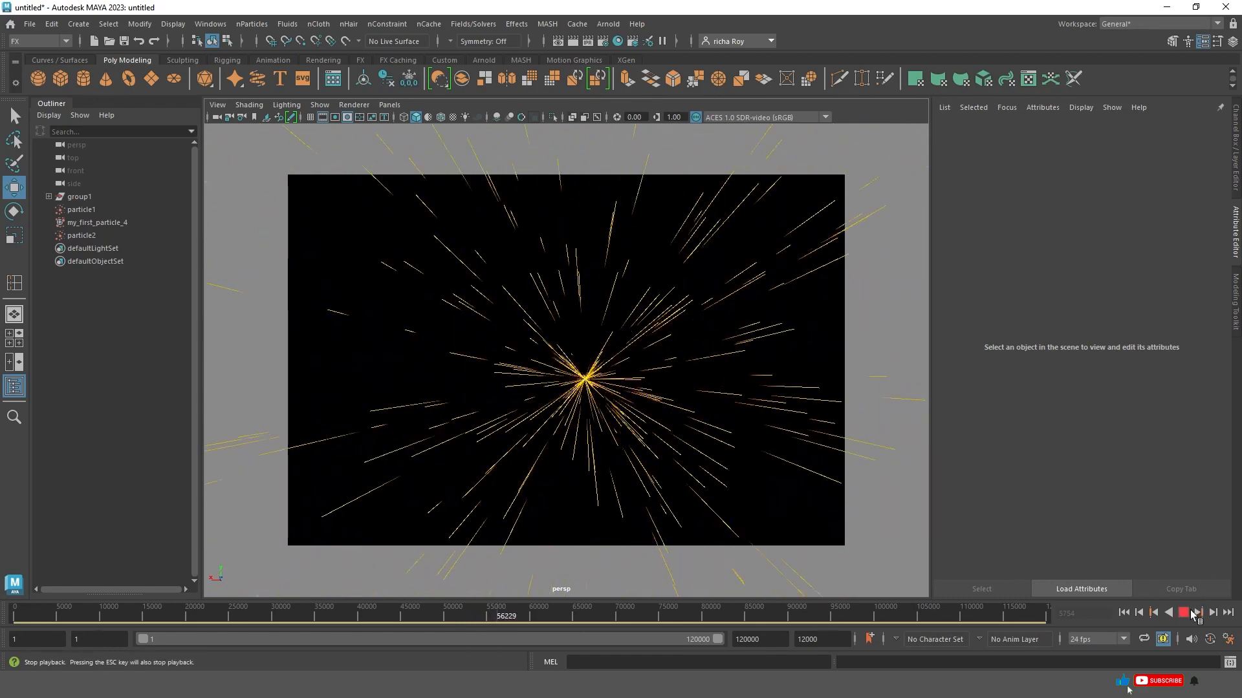
# Stop the simulation playback and select the particle2 object emitting the golden streaks.
pyautogui.press('Escape')
pyautogui.click(252, 24)
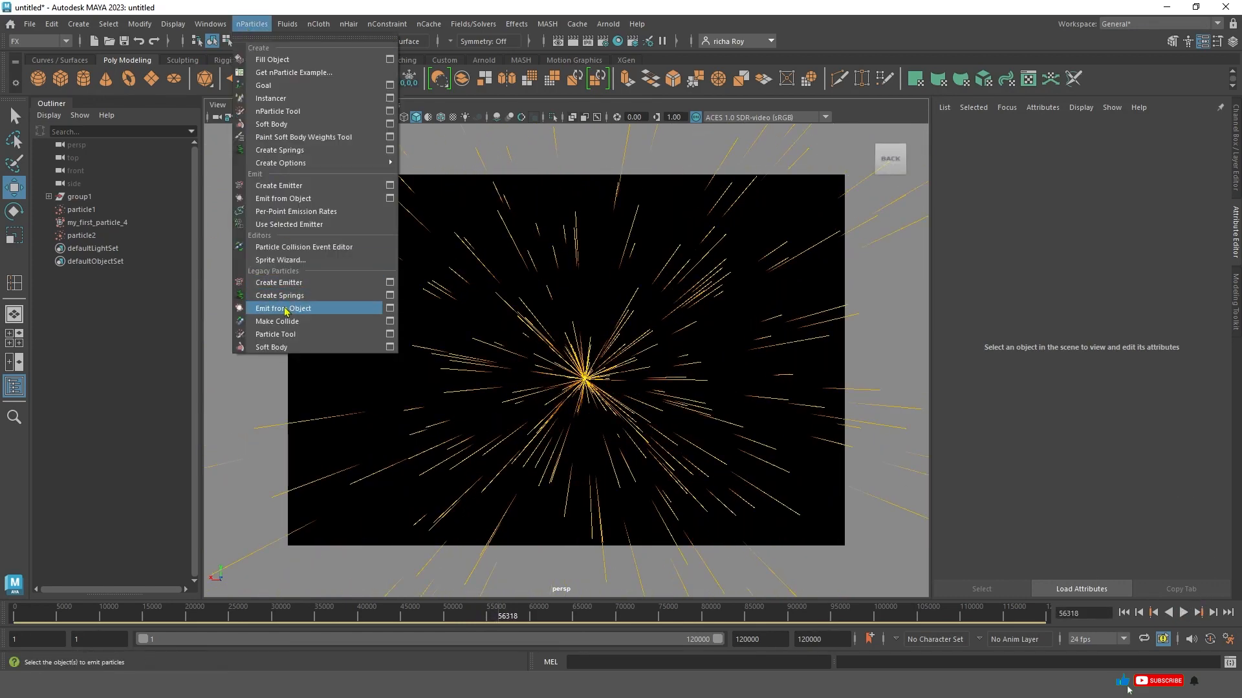
pyautogui.click(573, 223)
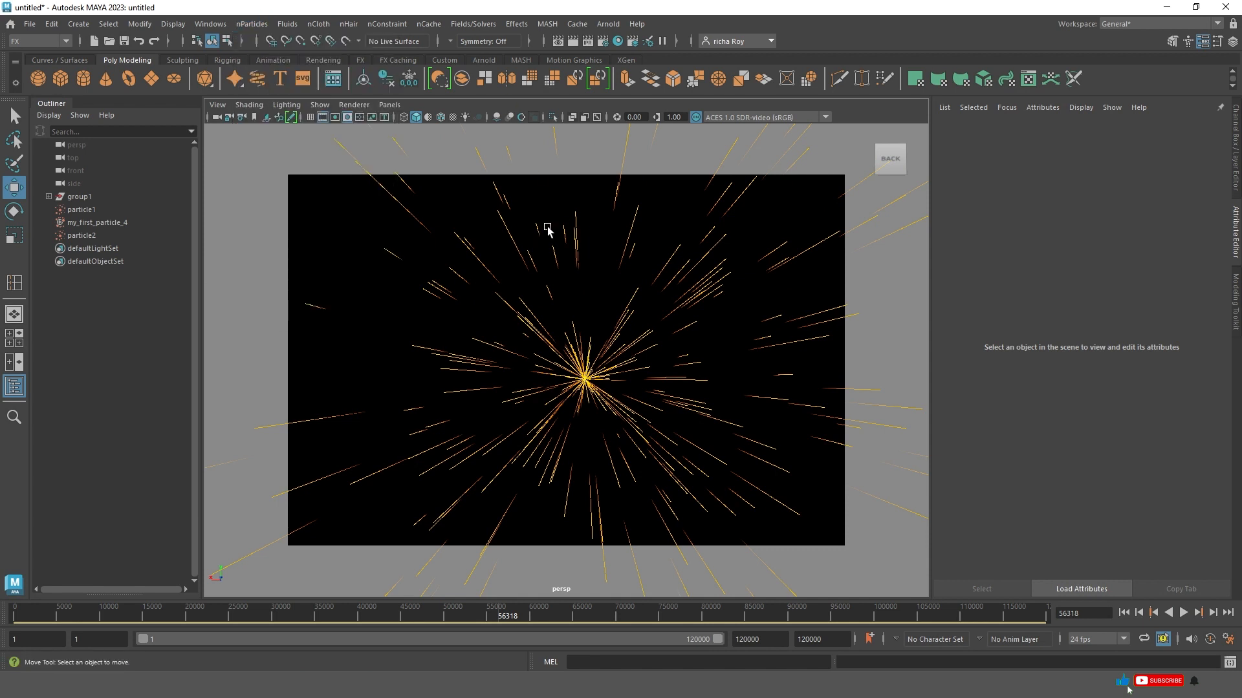
pyautogui.click(547, 235)
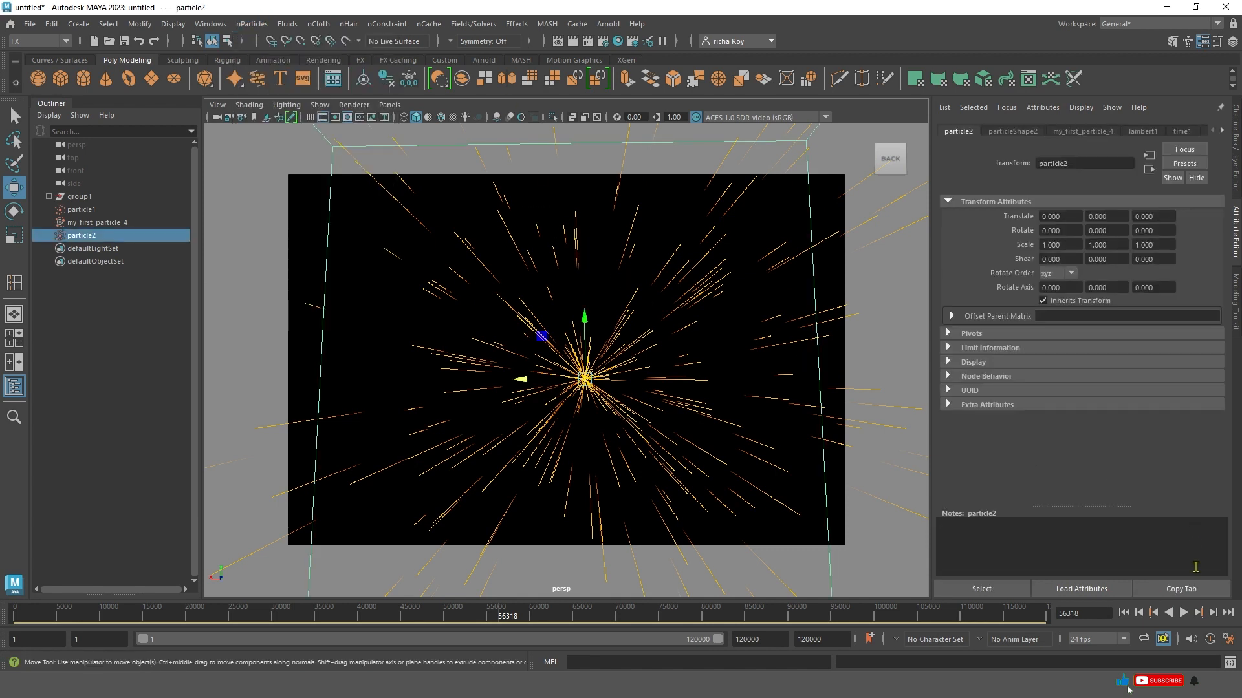
# Detach the Fields/Solvers command list as a floating window beside the particle effect.
pyautogui.click(469, 24)
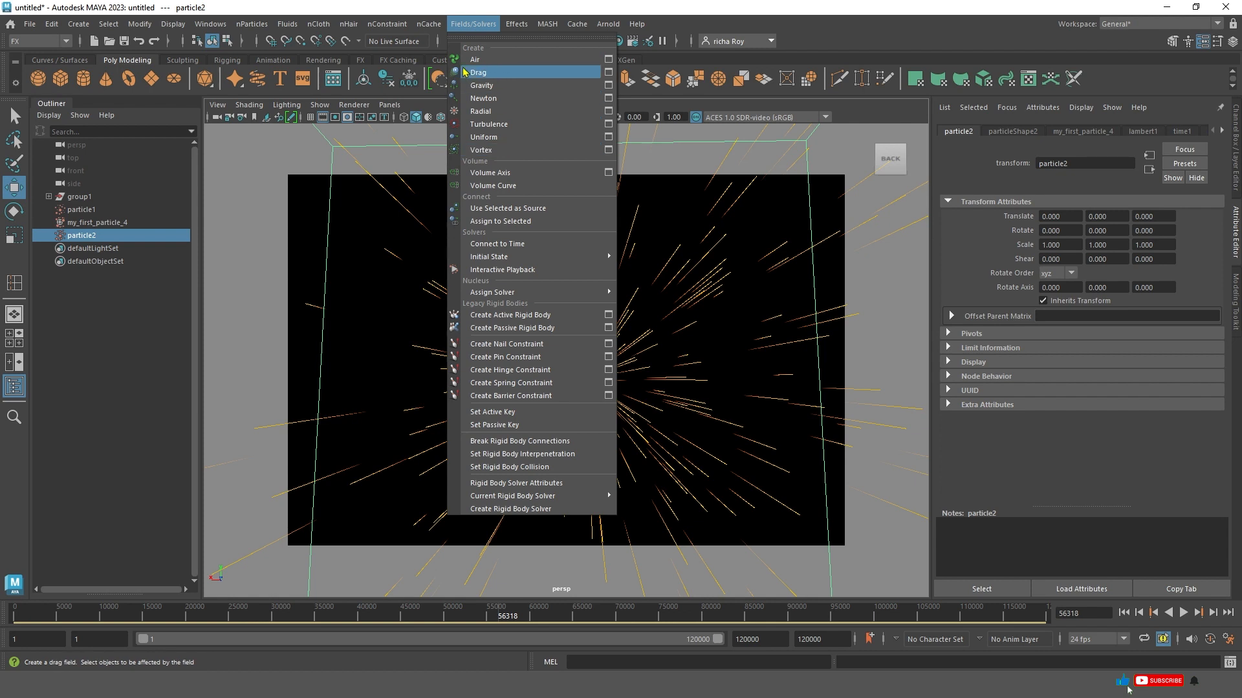
pyautogui.click(487, 37)
pyautogui.moveTo(476, 29); pyautogui.dragTo(752, 45)
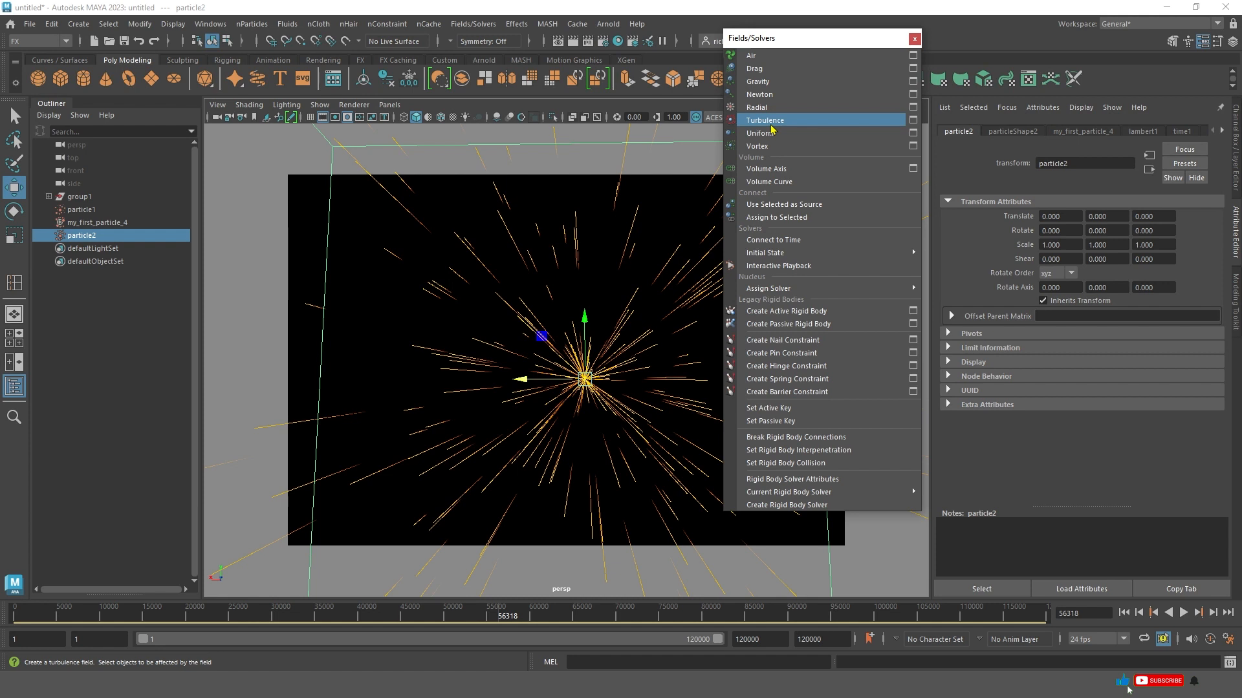
pyautogui.click(591, 212)
pyautogui.click(640, 249)
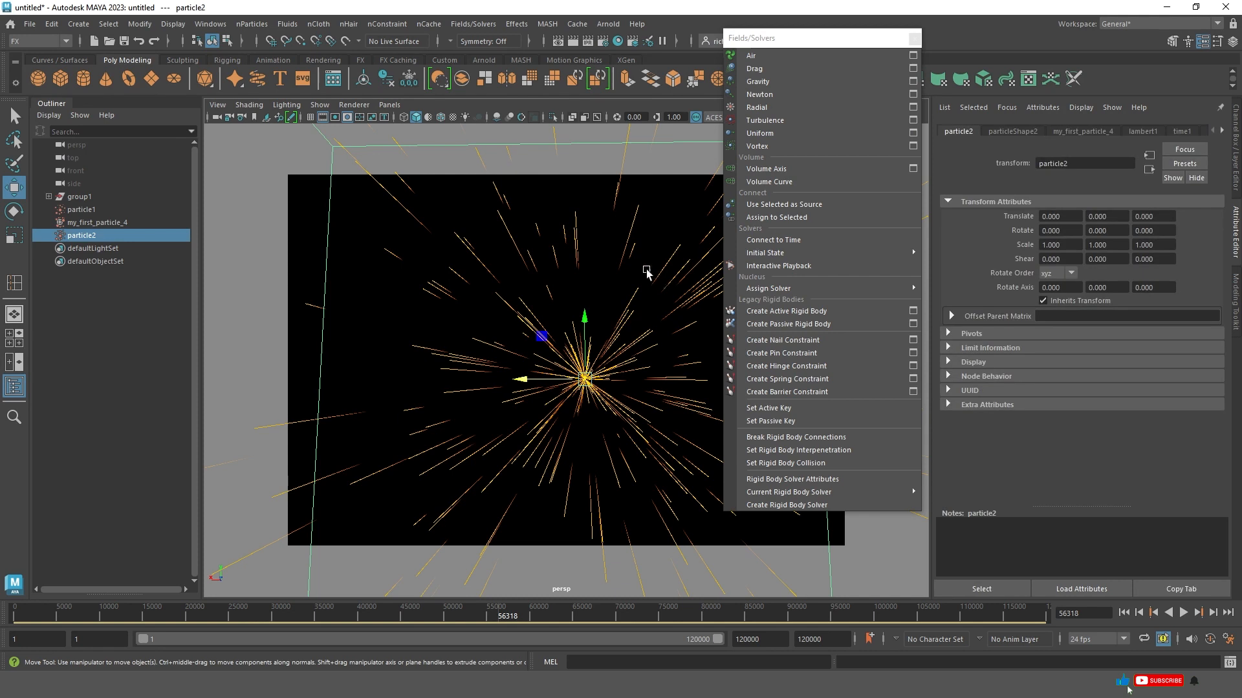
pyautogui.click(611, 231)
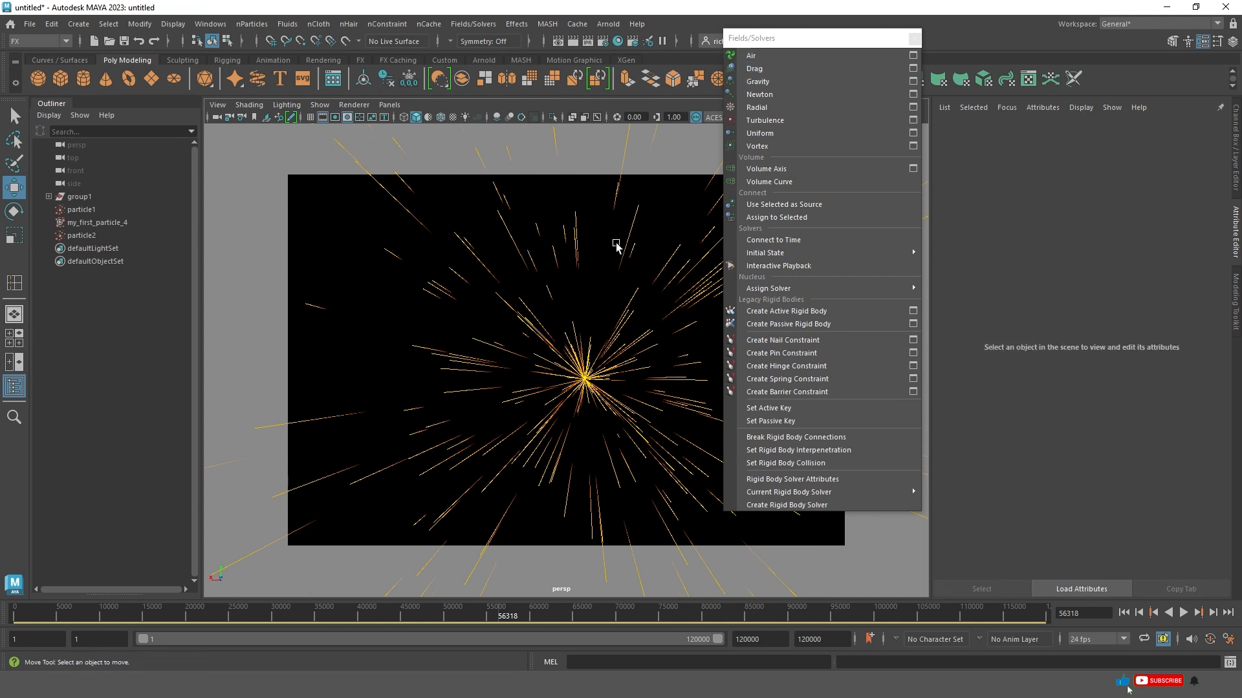
pyautogui.click(659, 265)
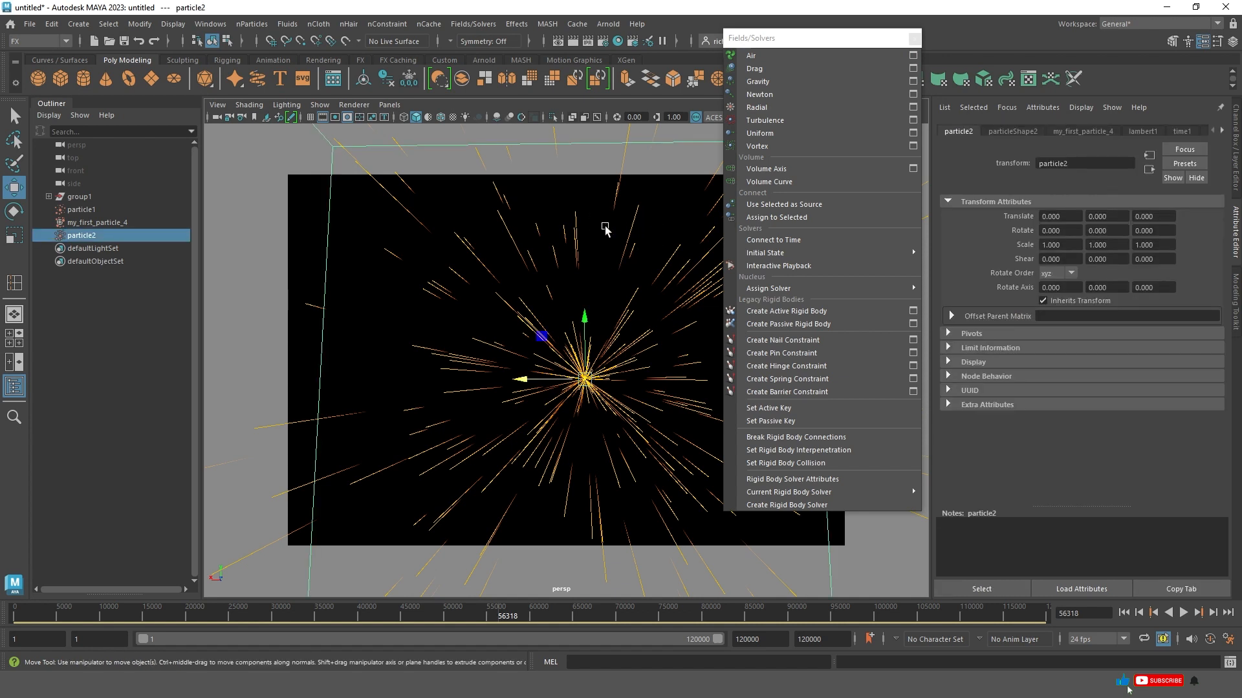
pyautogui.moveTo(598, 219); pyautogui.dragTo(652, 256)
pyautogui.click(614, 290)
pyautogui.click(614, 289)
pyautogui.click(618, 293)
pyautogui.click(637, 330)
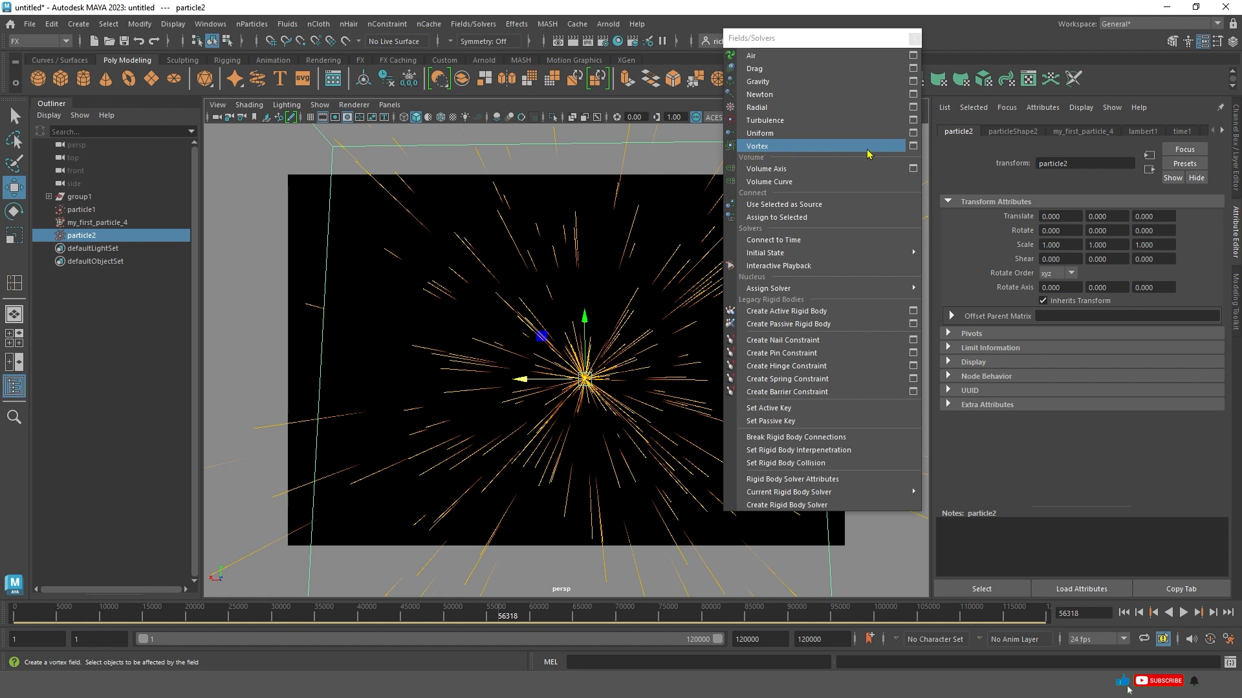
pyautogui.moveTo(659, 232); pyautogui.dragTo(707, 304)
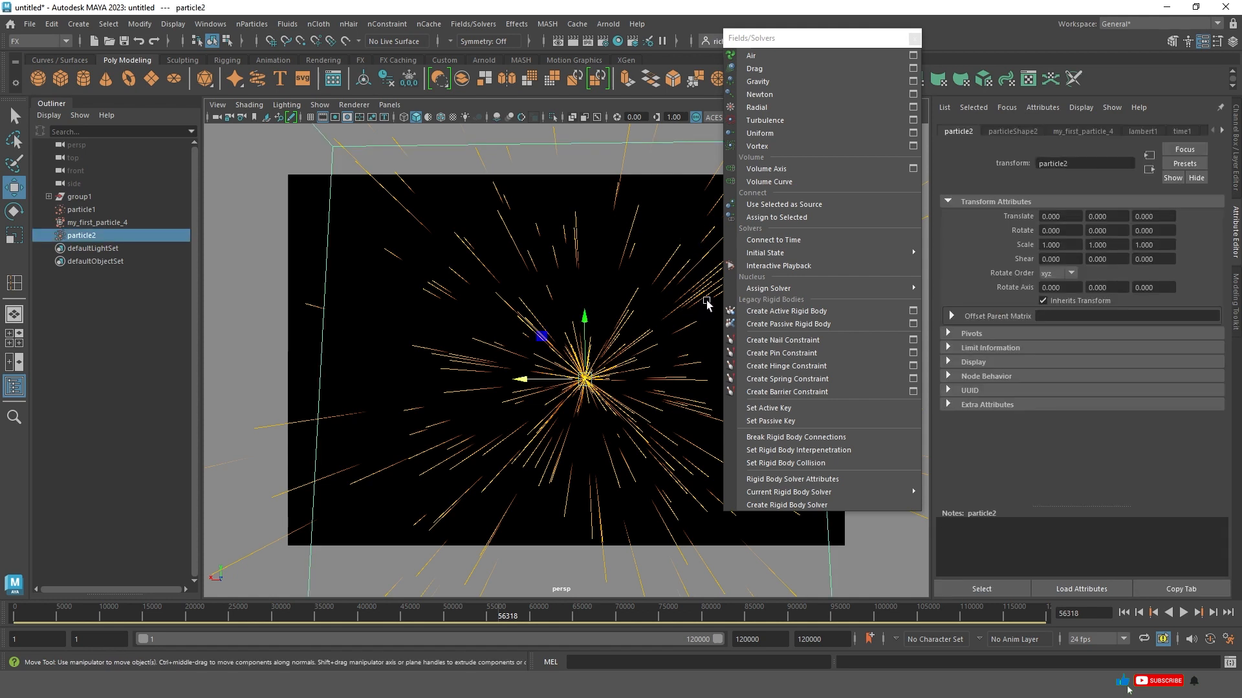
# Reset the Vortex field options to their default settings and close the options.
pyautogui.click(913, 145)
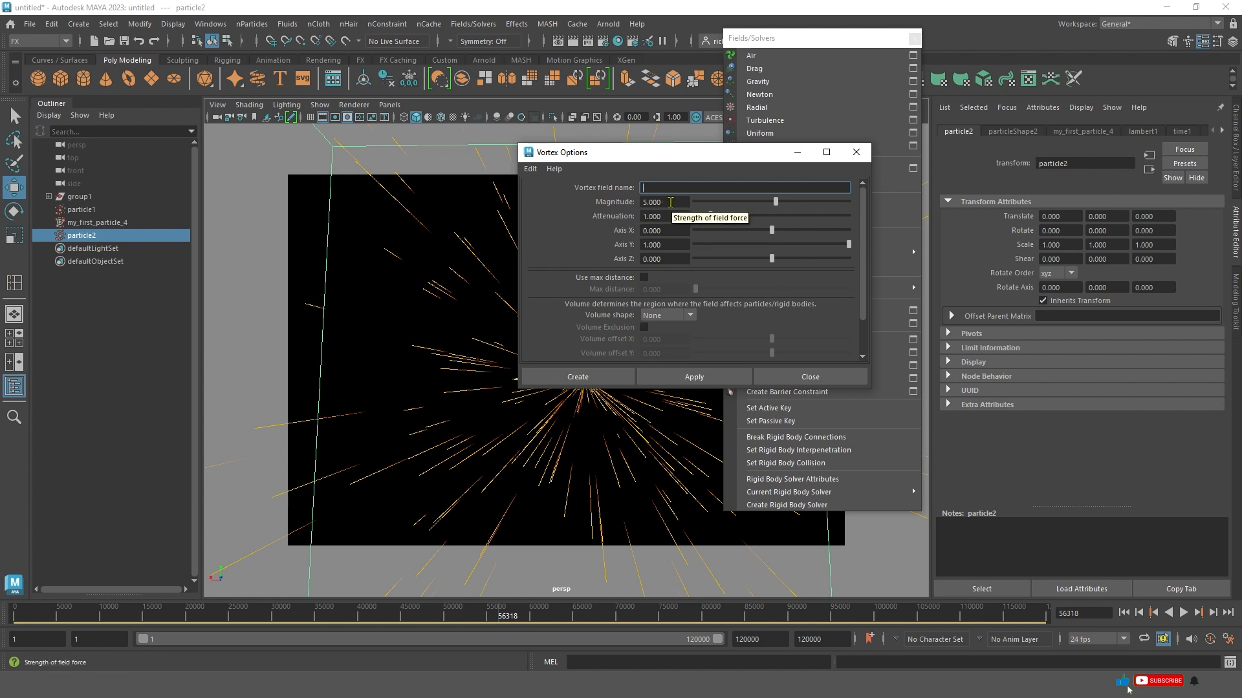
pyautogui.click(534, 175)
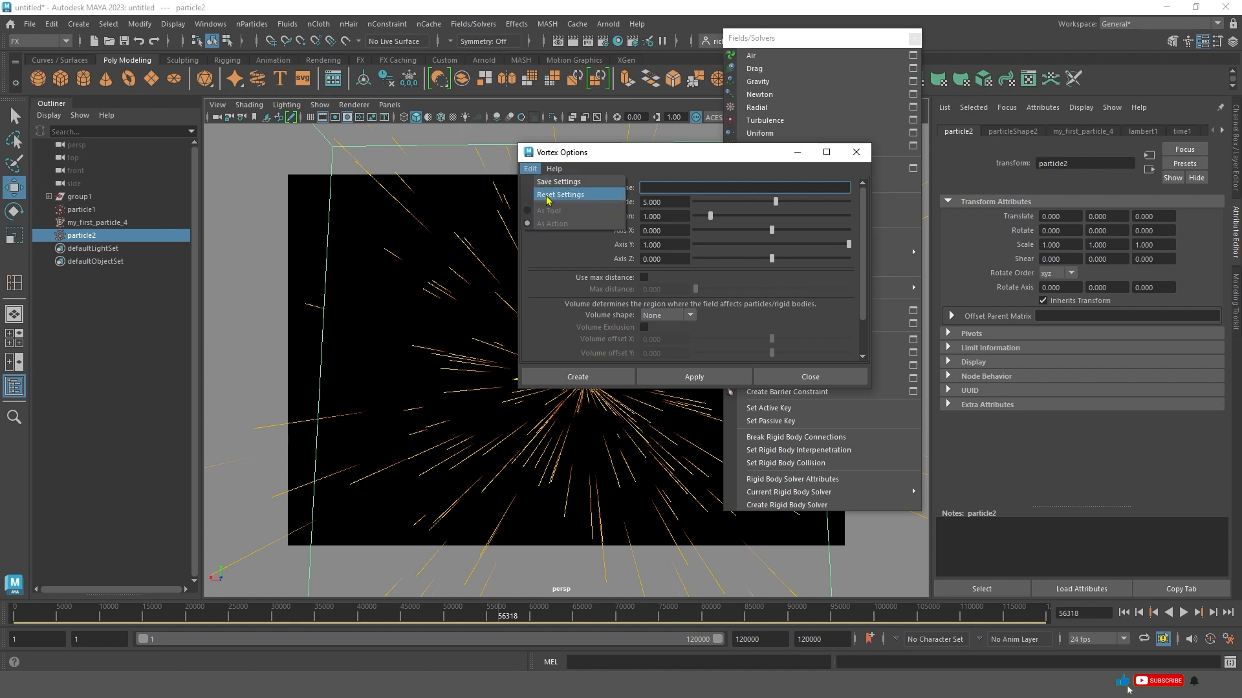
pyautogui.click(545, 194)
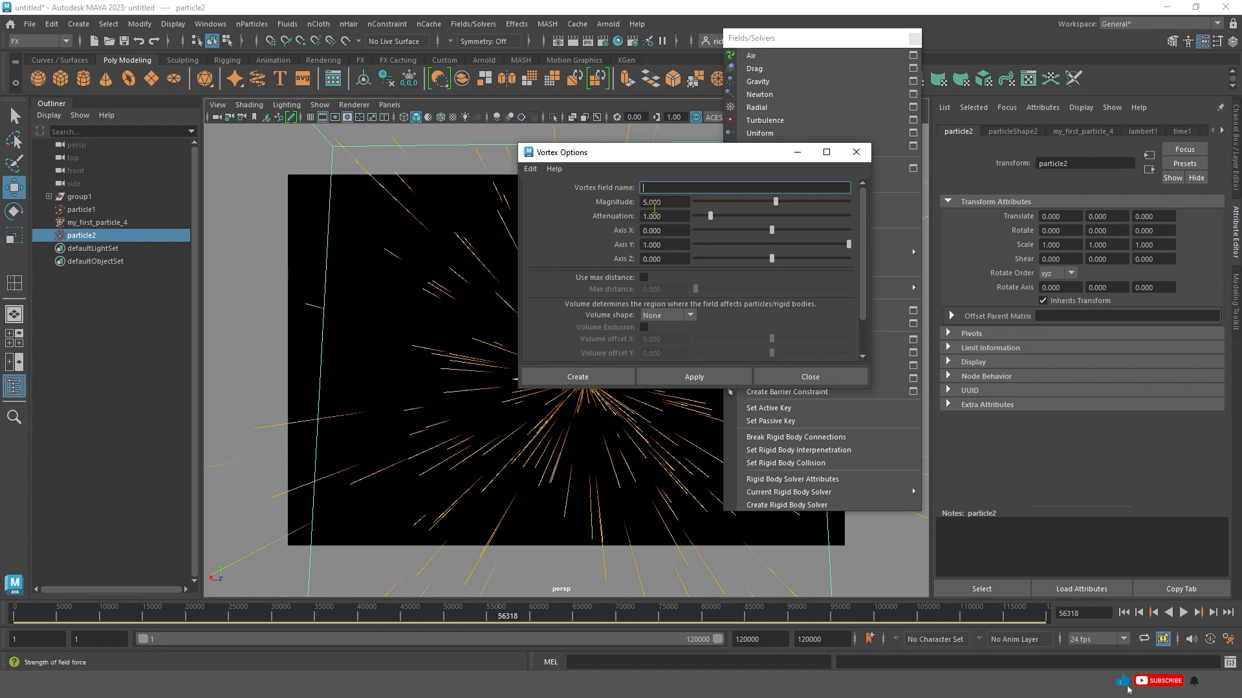
pyautogui.click(856, 152)
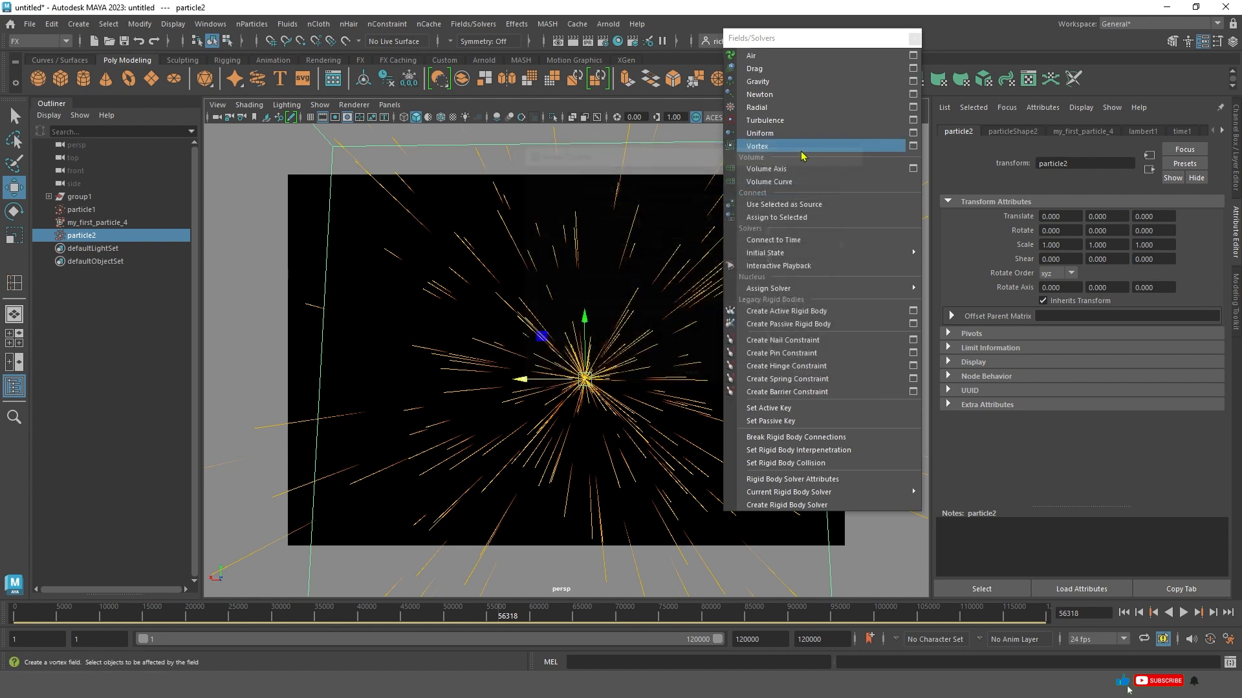
# Create a vortex field acting on particle2 with magnitude 5, attenuation 1 and the Y axis set to 1.
pyautogui.moveTo(612, 210); pyautogui.dragTo(645, 233)
pyautogui.click(611, 230)
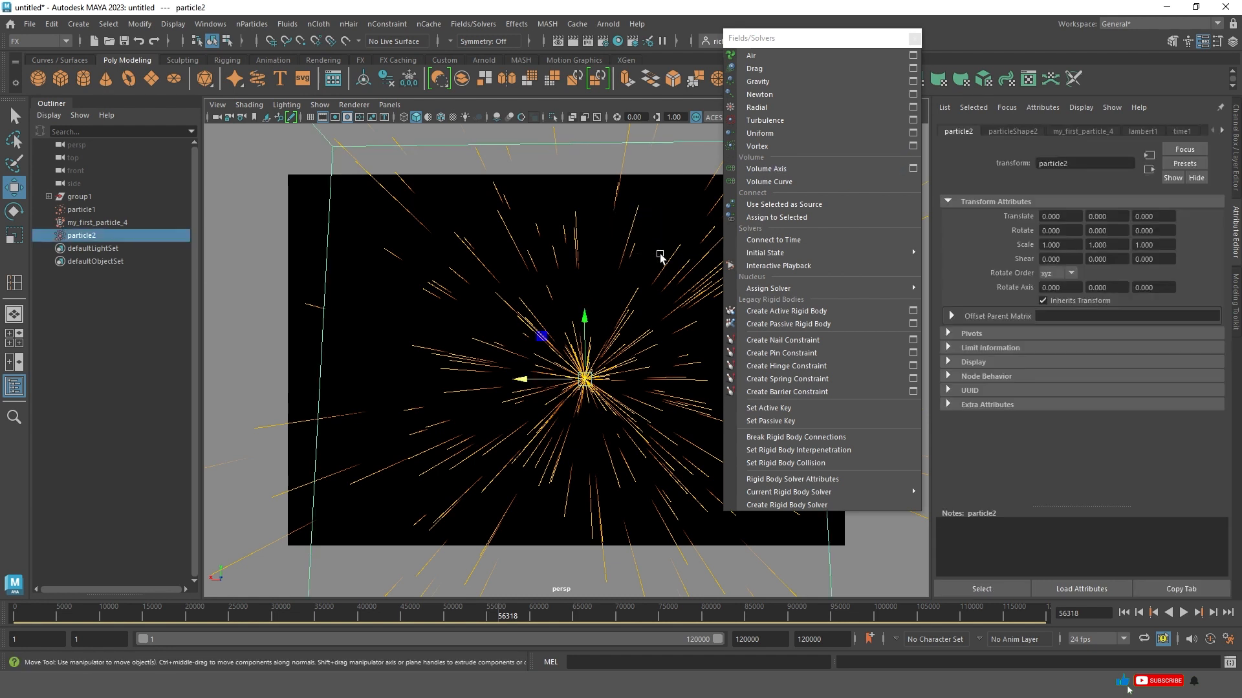
pyautogui.click(913, 147)
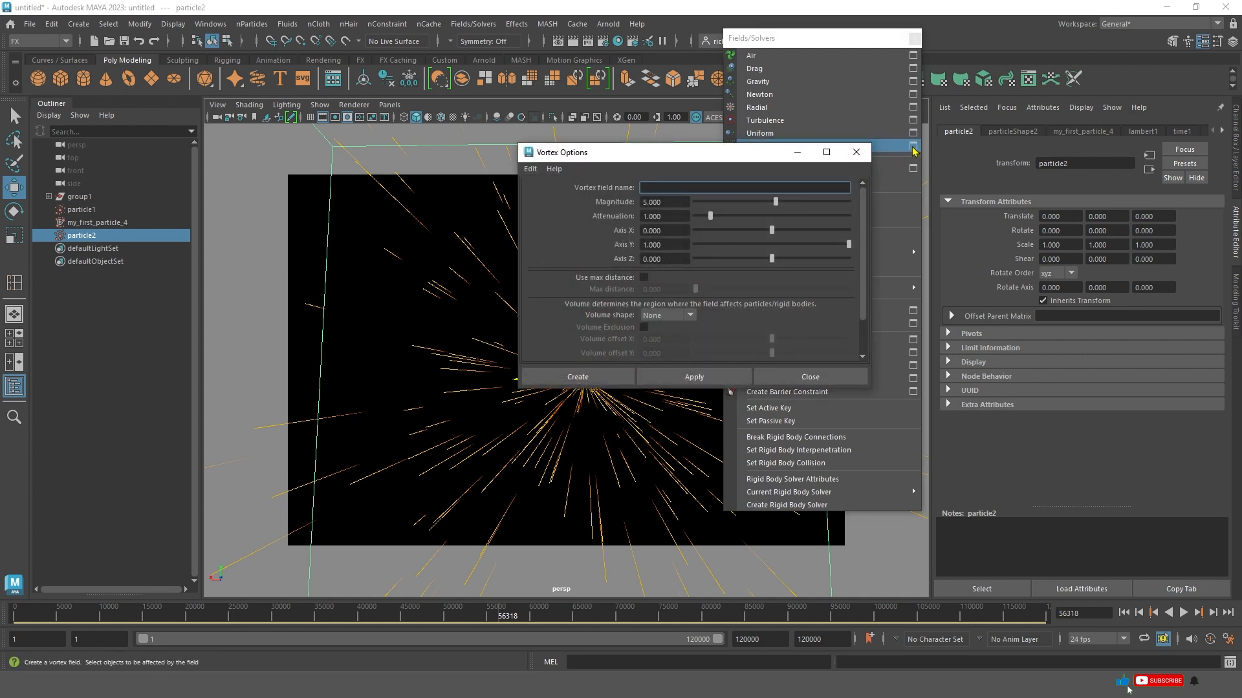
pyautogui.moveTo(775, 202); pyautogui.dragTo(939, 205)
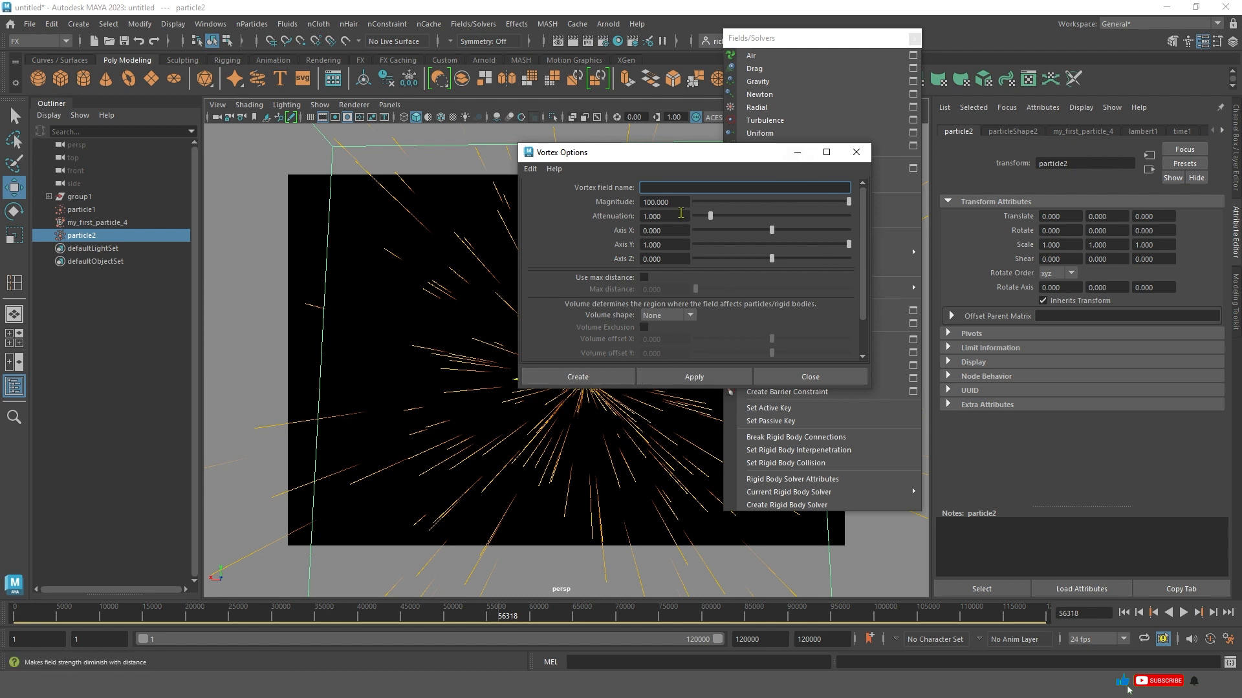
pyautogui.press('Tab')
pyautogui.write('5')
pyautogui.press('Return')
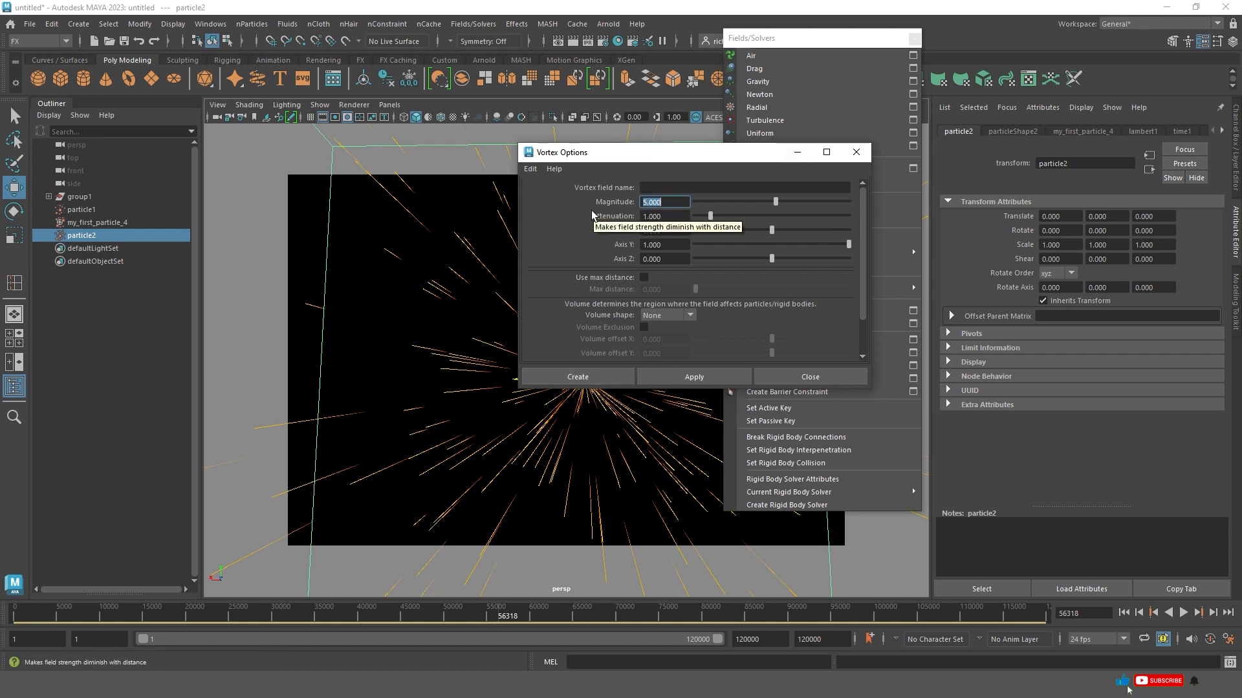
pyautogui.click(701, 377)
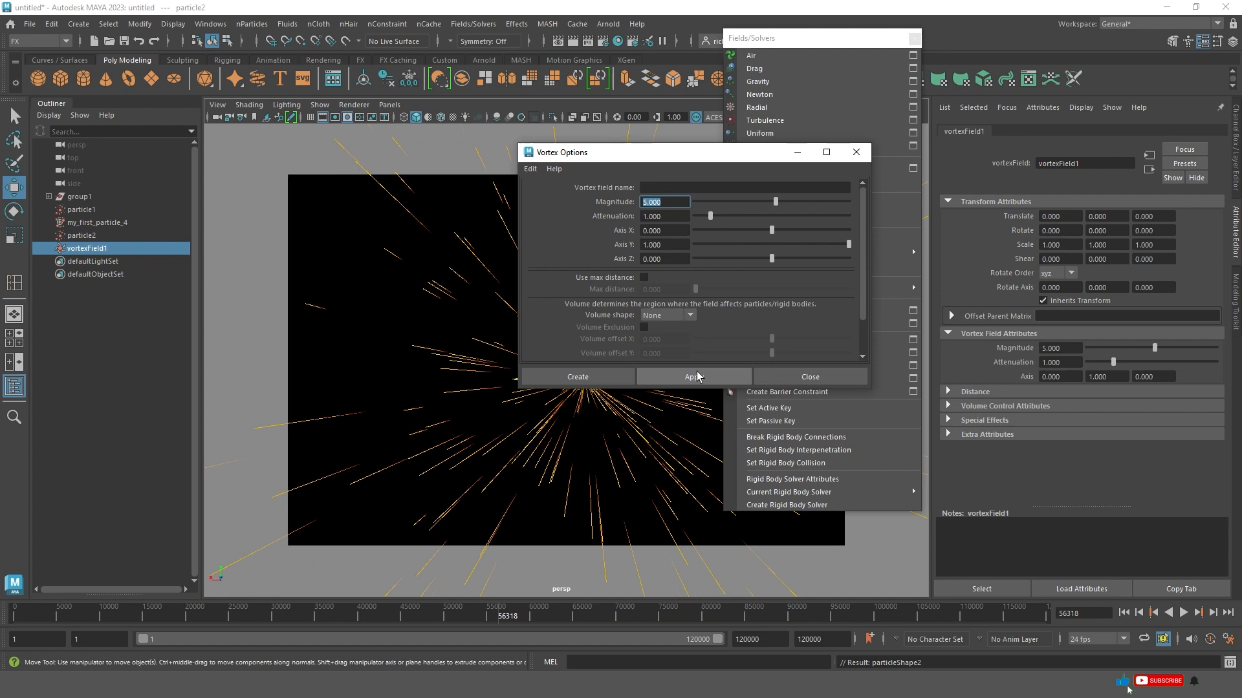
pyautogui.click(824, 375)
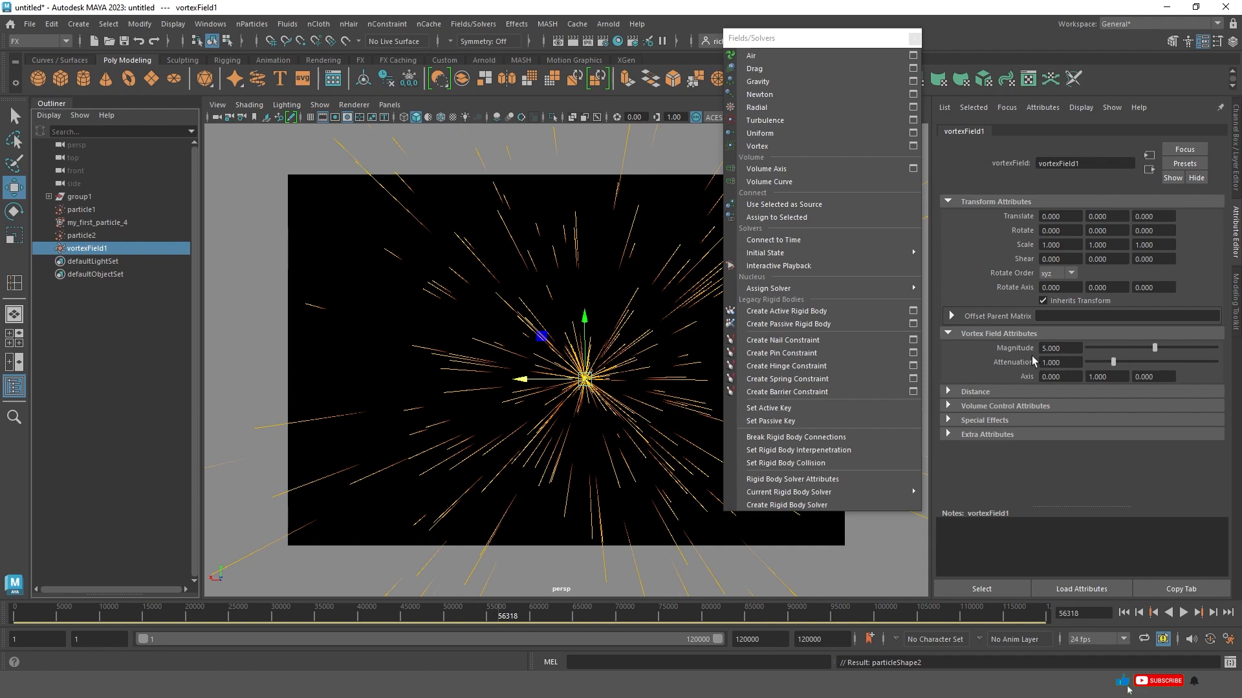
# Play the simulation and set the Y component of the vortex field's axis to 0.
pyautogui.click(1184, 612)
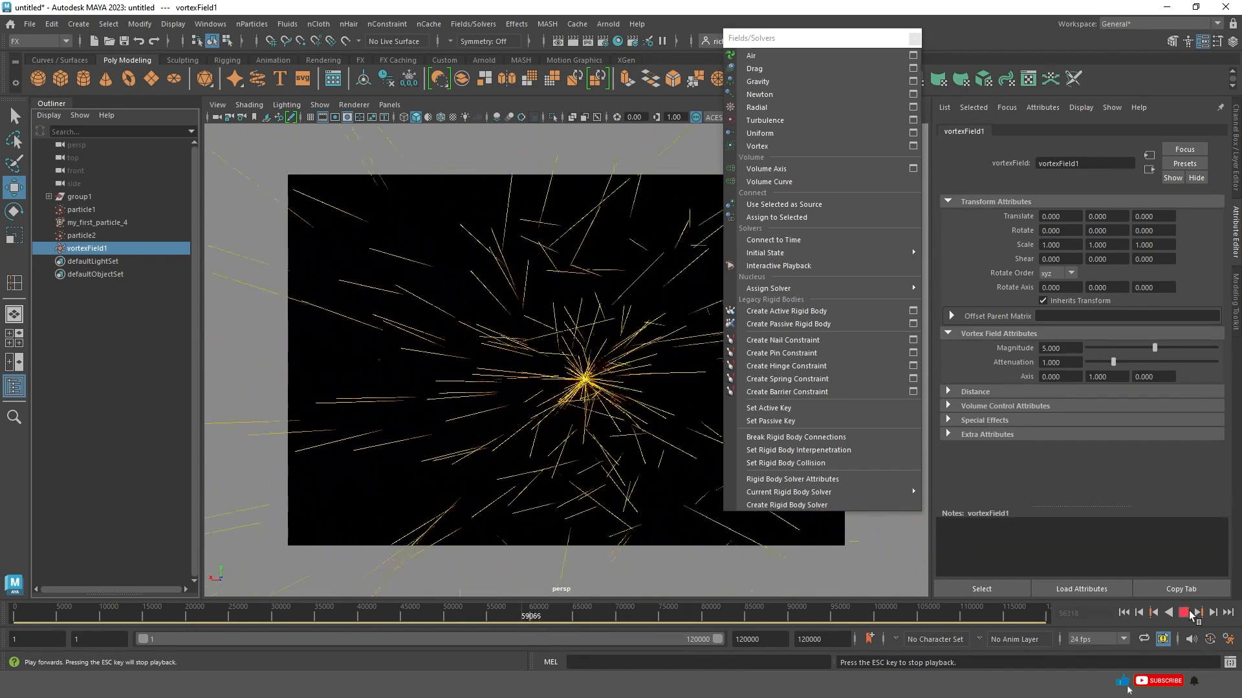
pyautogui.click(1044, 350)
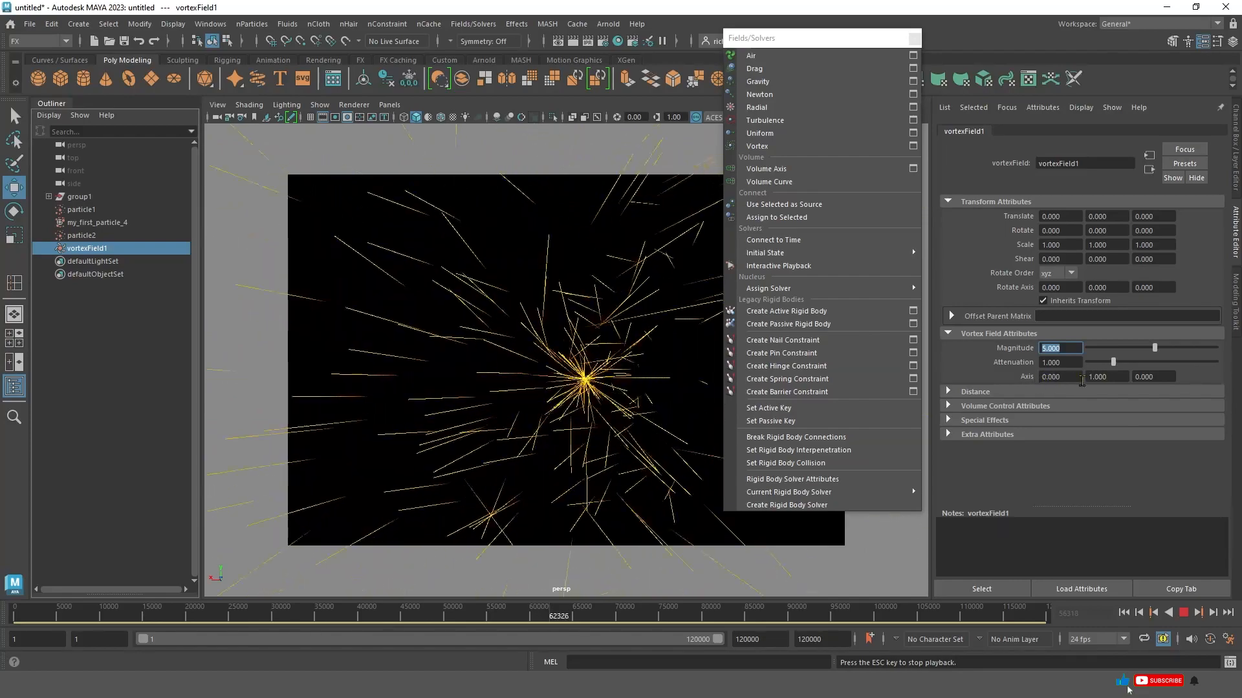
pyautogui.click(1111, 377)
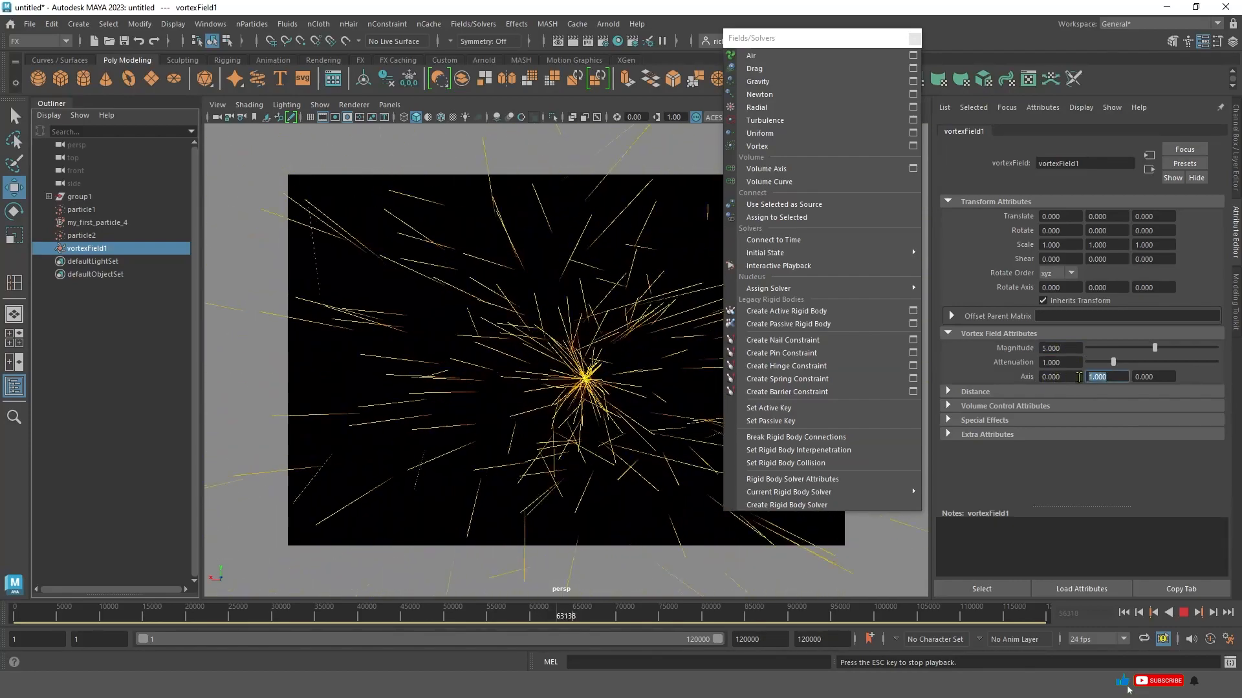
pyautogui.click(1063, 377)
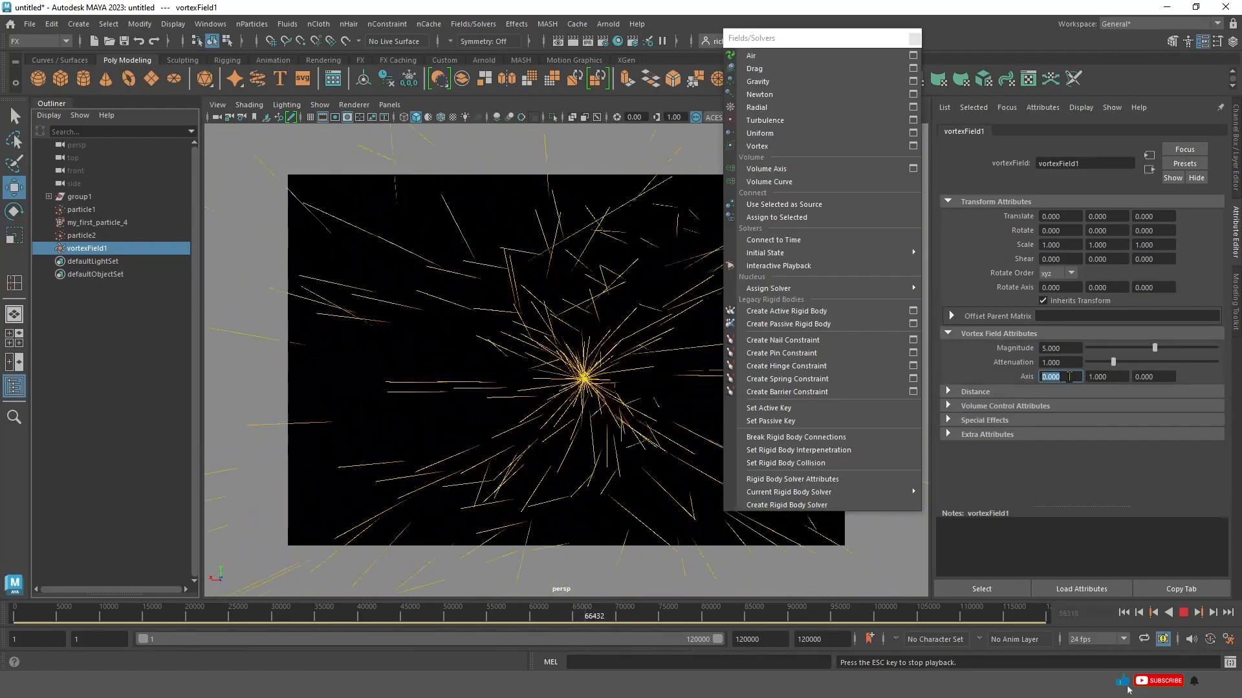
pyautogui.press('Tab')
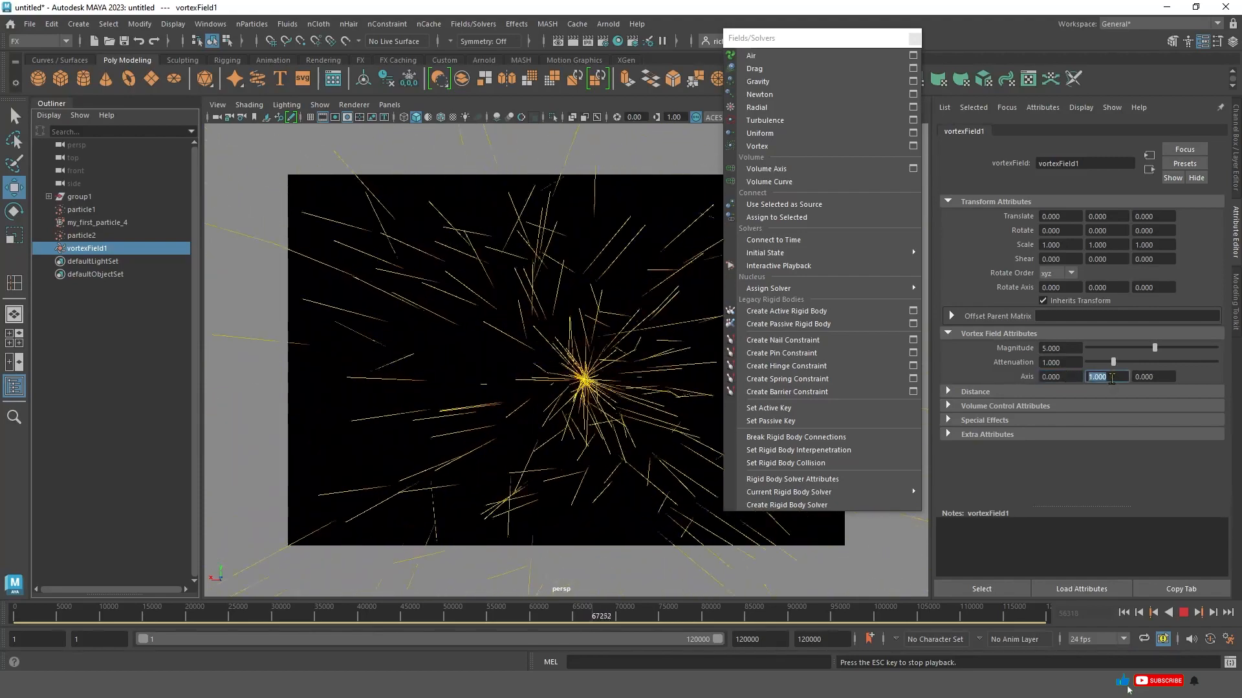
# Set the Z component of the vortex field's axis to 1 during playback.
pyautogui.click(1066, 378)
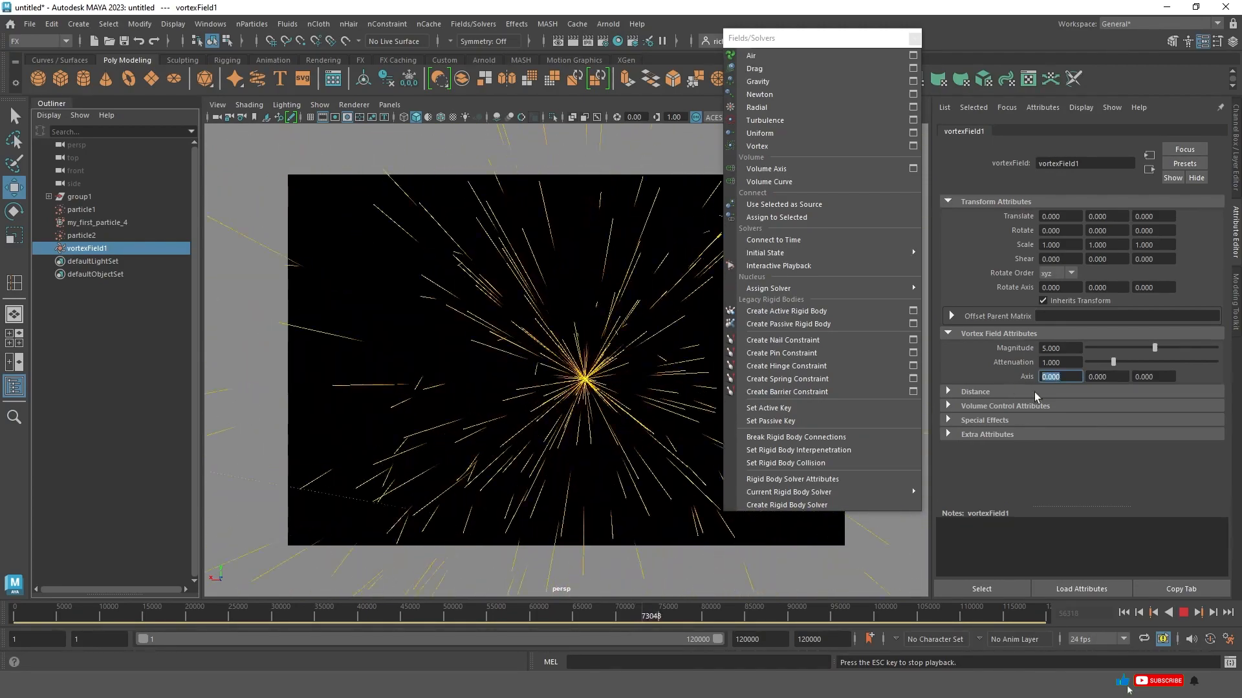
pyautogui.click(1165, 378)
pyautogui.write('1')
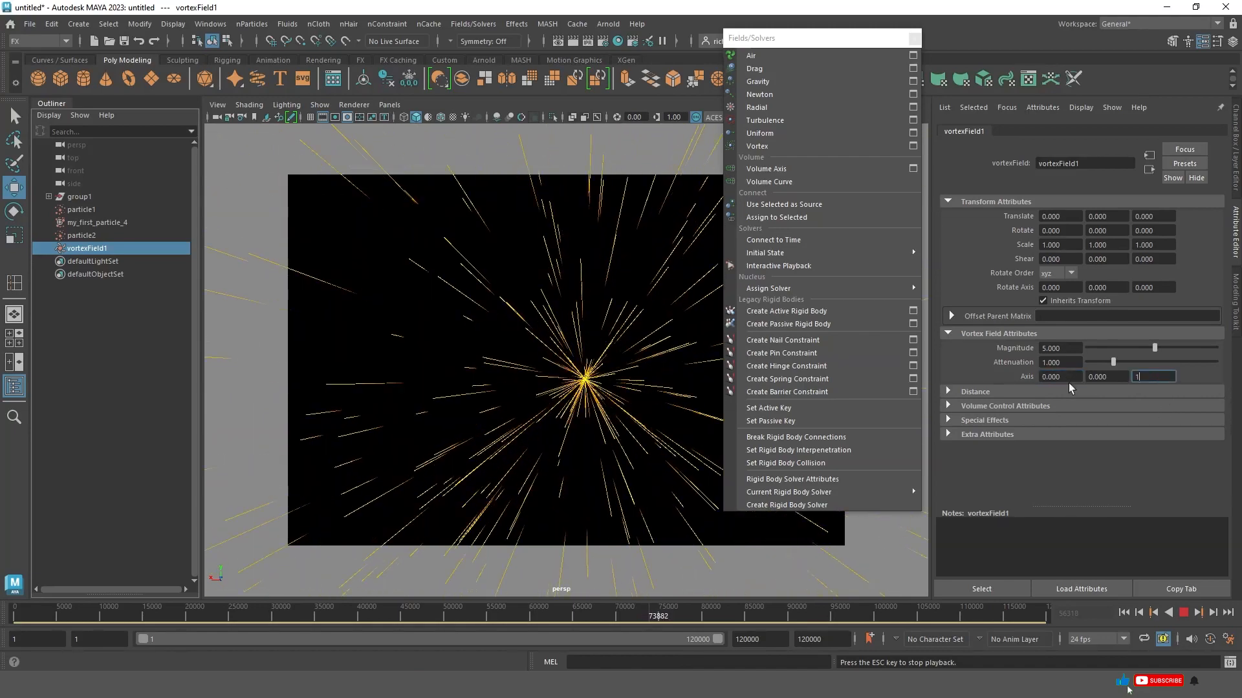
pyautogui.press('Return')
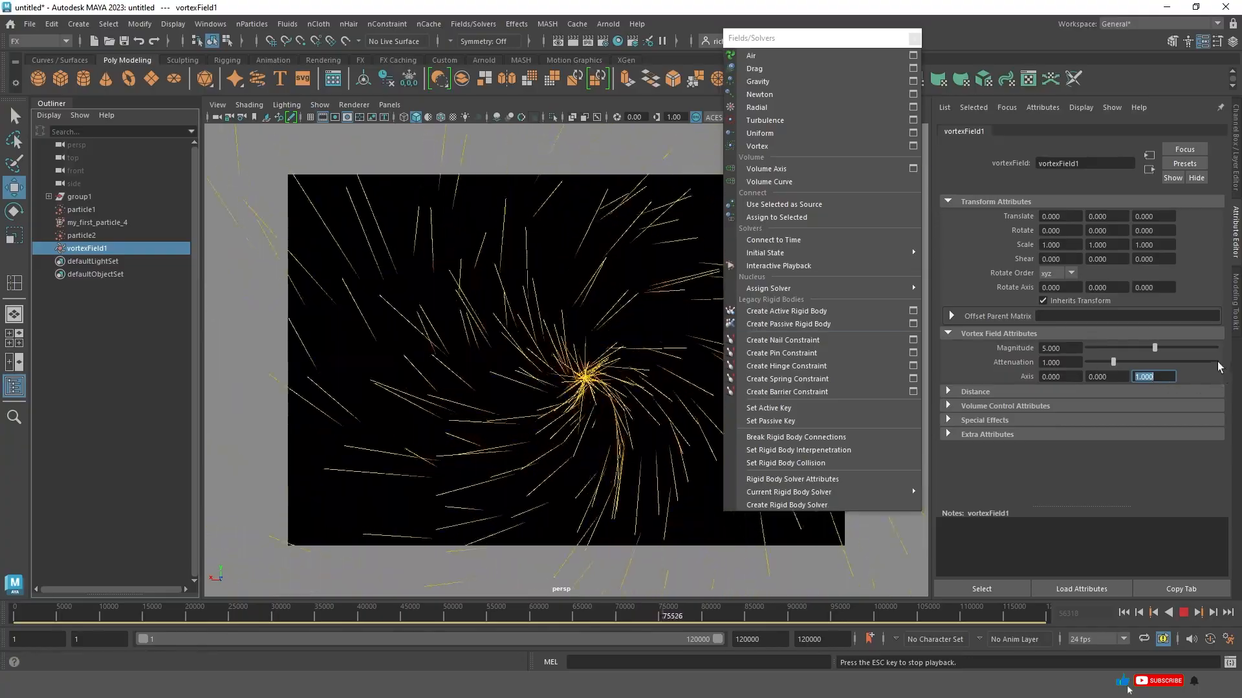
# Raise the vortex field's magnitude to about 69 and set its attenuation to 0.
pyautogui.moveTo(1156, 350); pyautogui.dragTo(1196, 352)
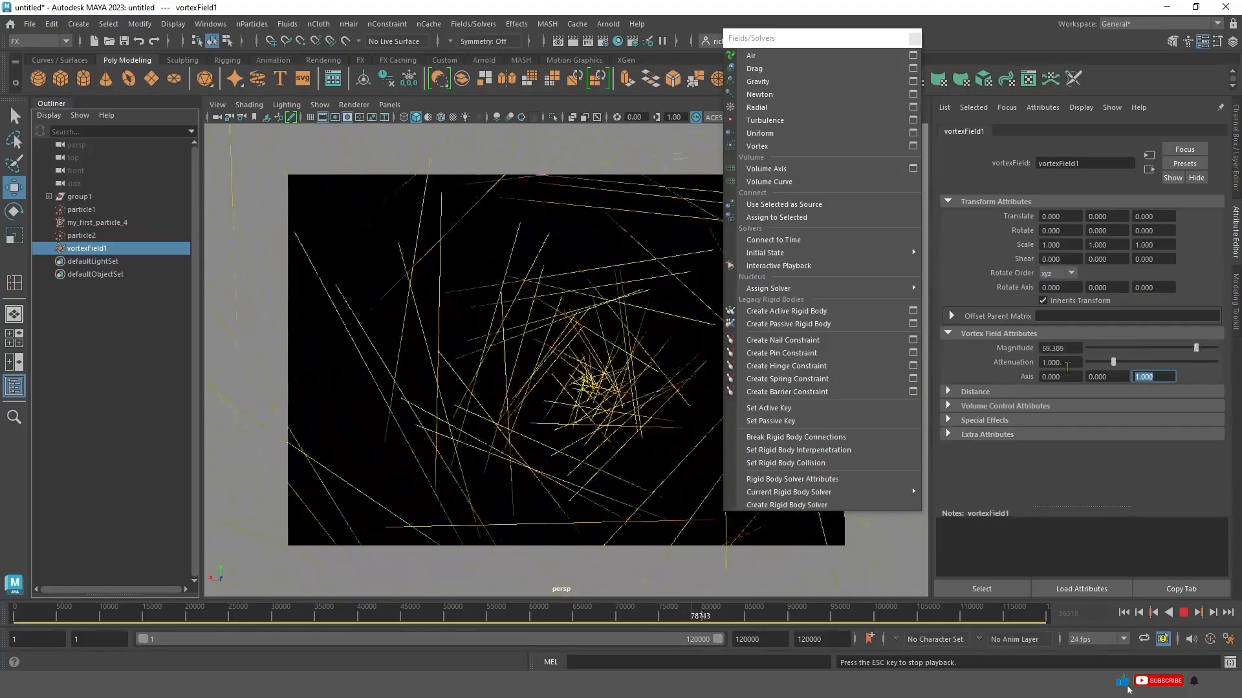
pyautogui.moveTo(1065, 363); pyautogui.dragTo(1006, 366)
pyautogui.write('0')
pyautogui.press('Return')
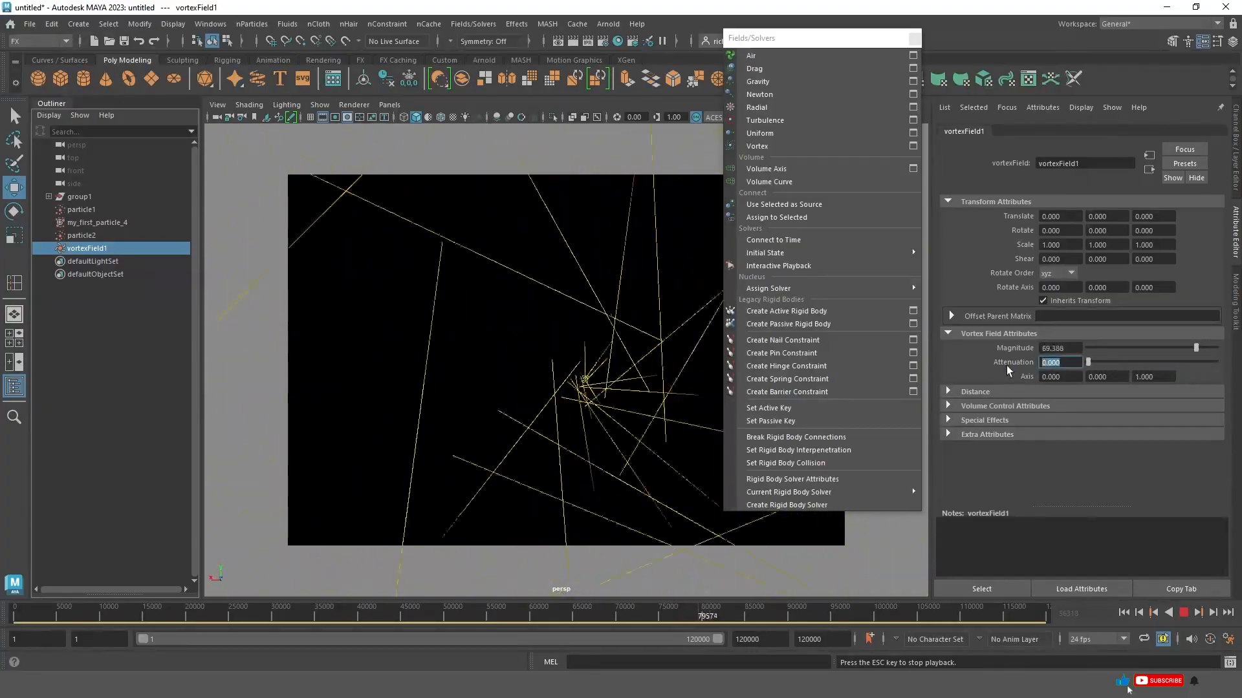
# Reduce the vortex field's magnitude to 1 while the simulation plays.
pyautogui.moveTo(1076, 348); pyautogui.dragTo(1000, 347)
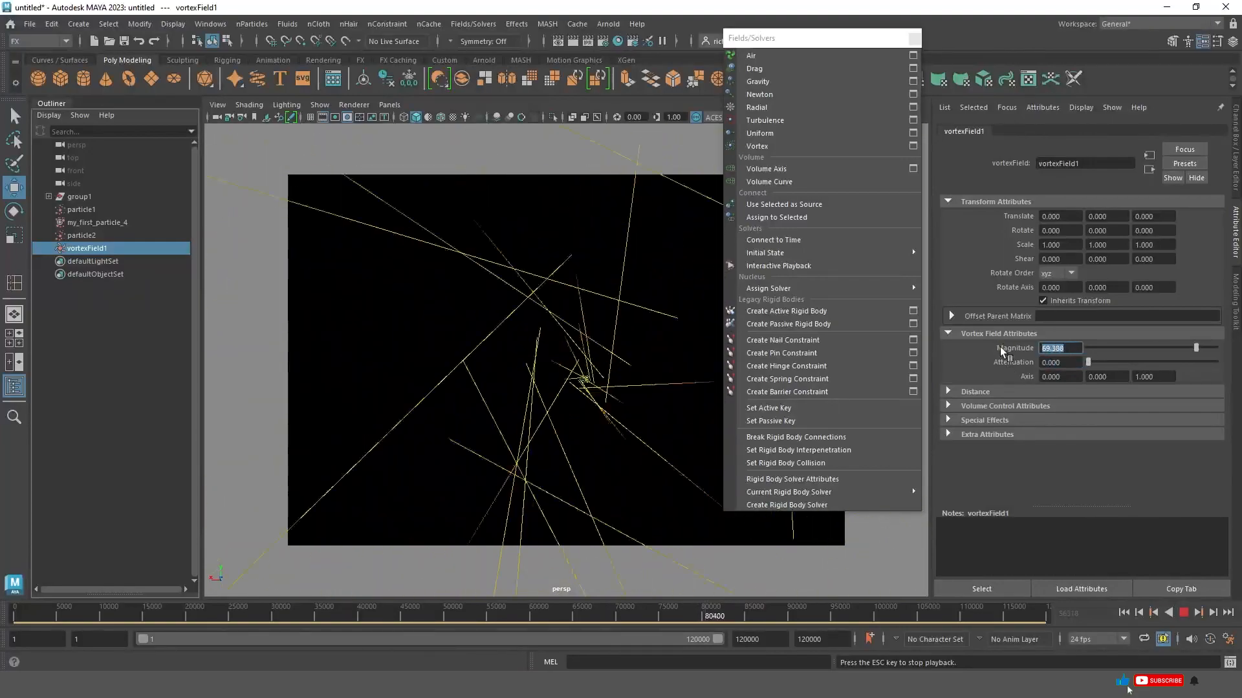
pyautogui.write('3')
pyautogui.press('Return')
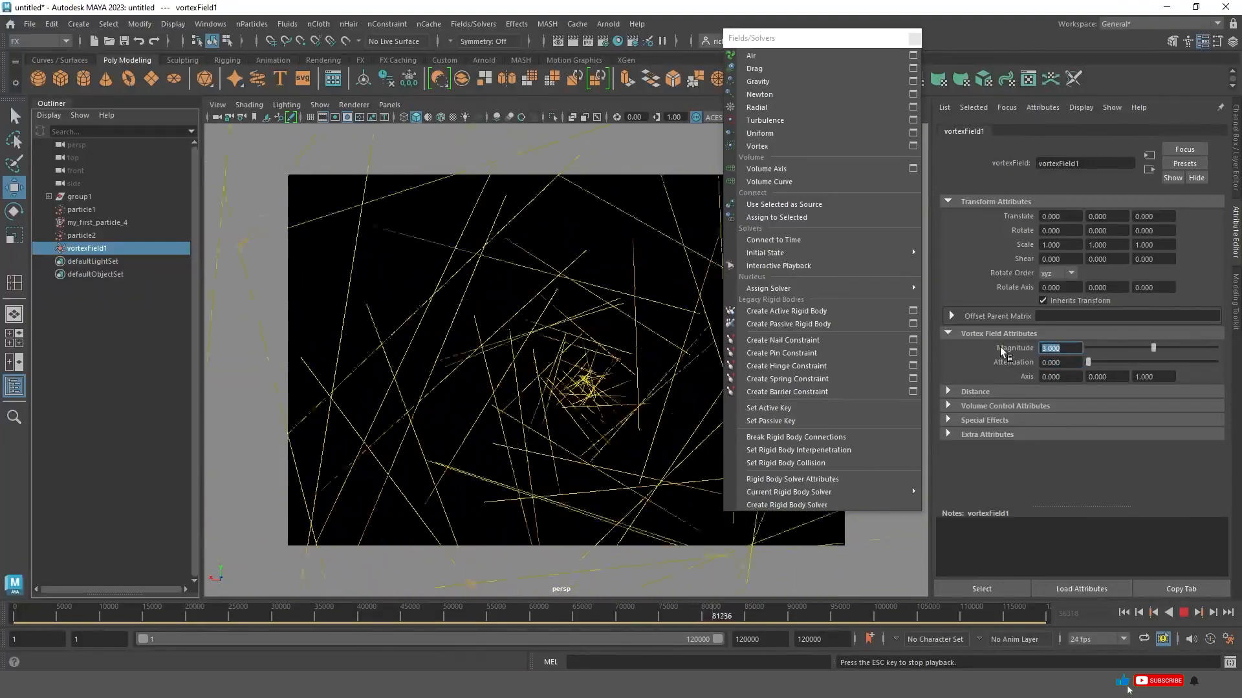
pyautogui.write('1')
pyautogui.press('Return')
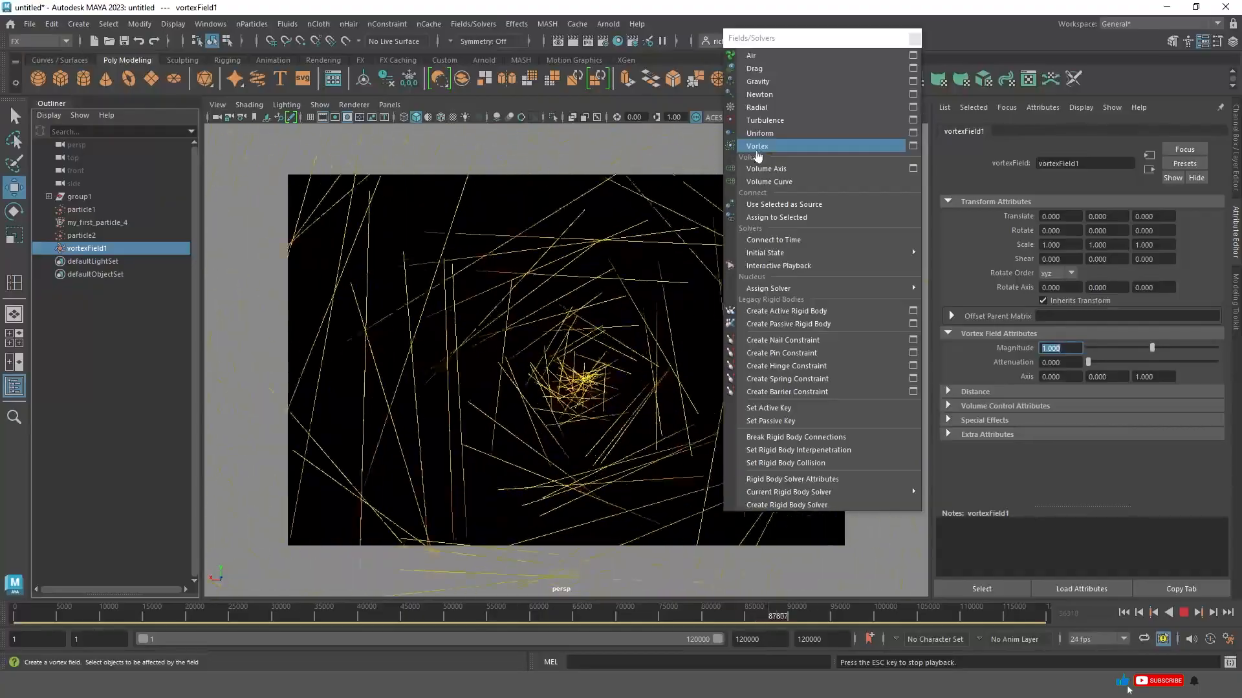
# Set the Z component of the vortex field's axis to 0 during playback and stop the simulation.
pyautogui.press('super+plus')
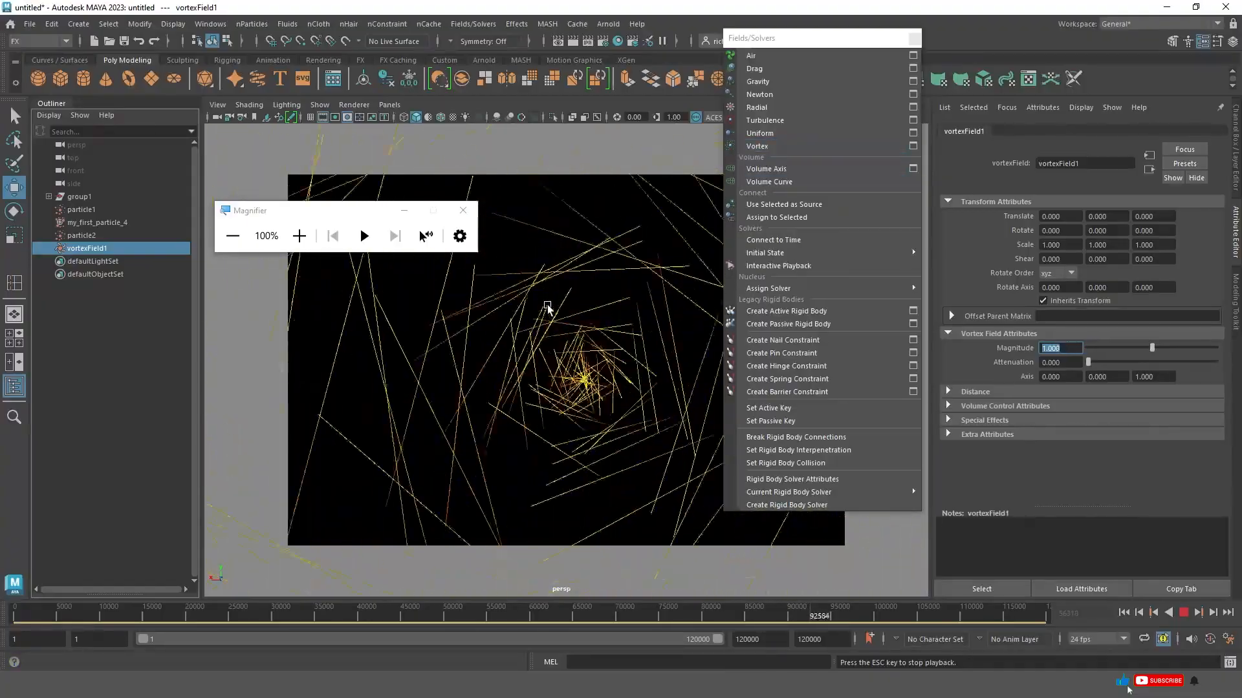
pyautogui.click(1146, 378)
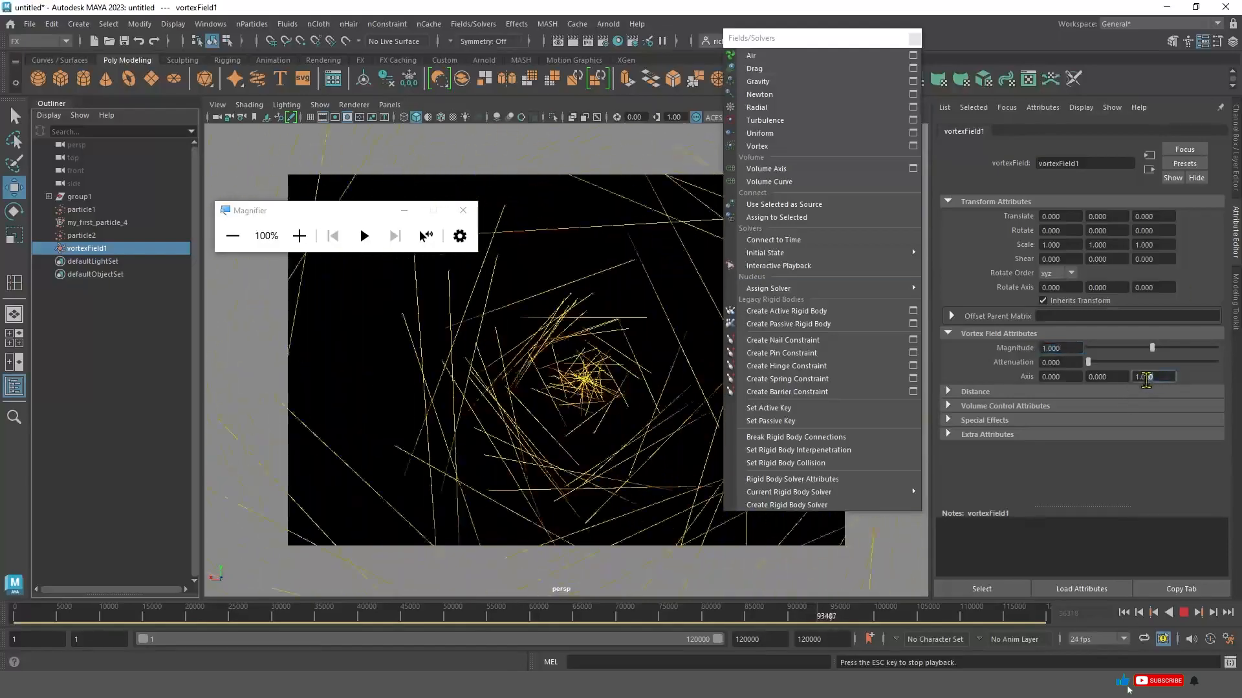
pyautogui.write('0')
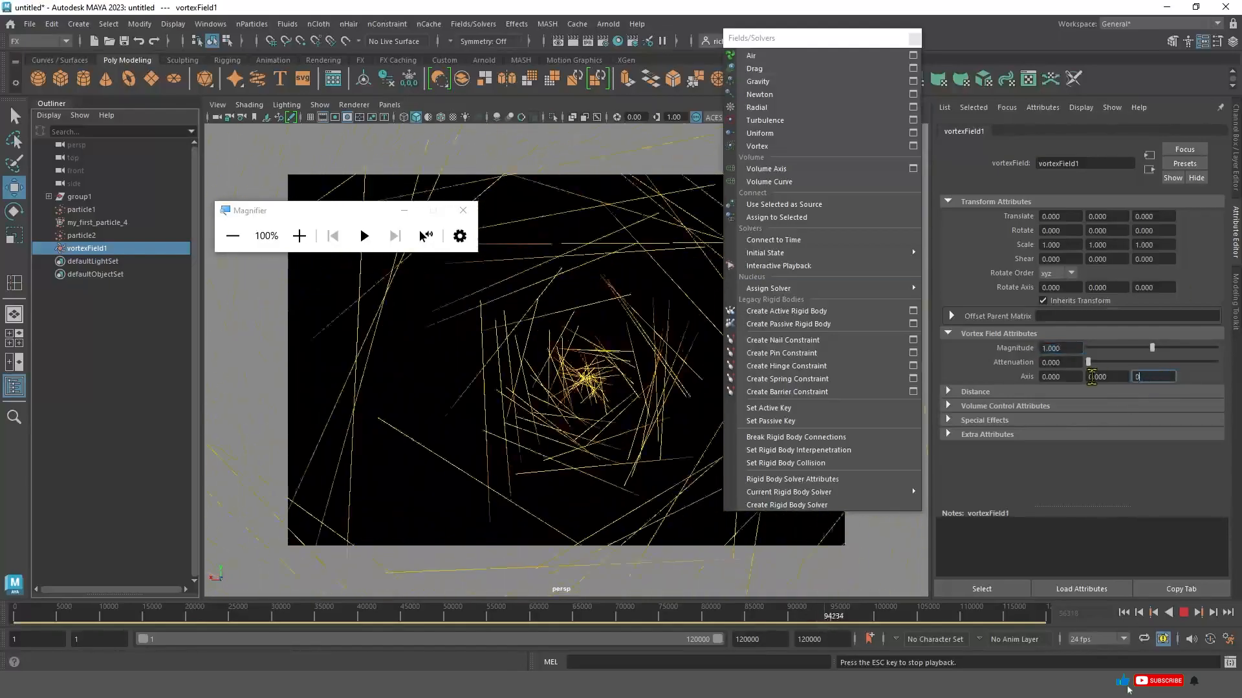
pyautogui.press('Return')
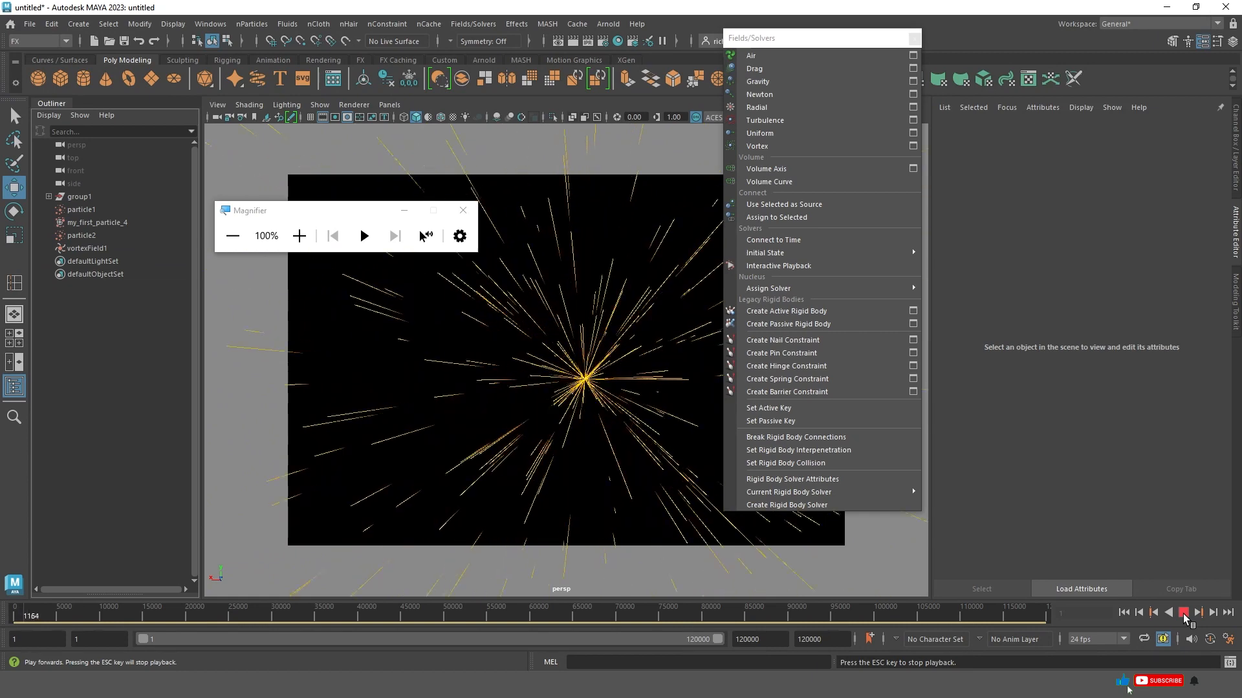
pyautogui.click(1184, 613)
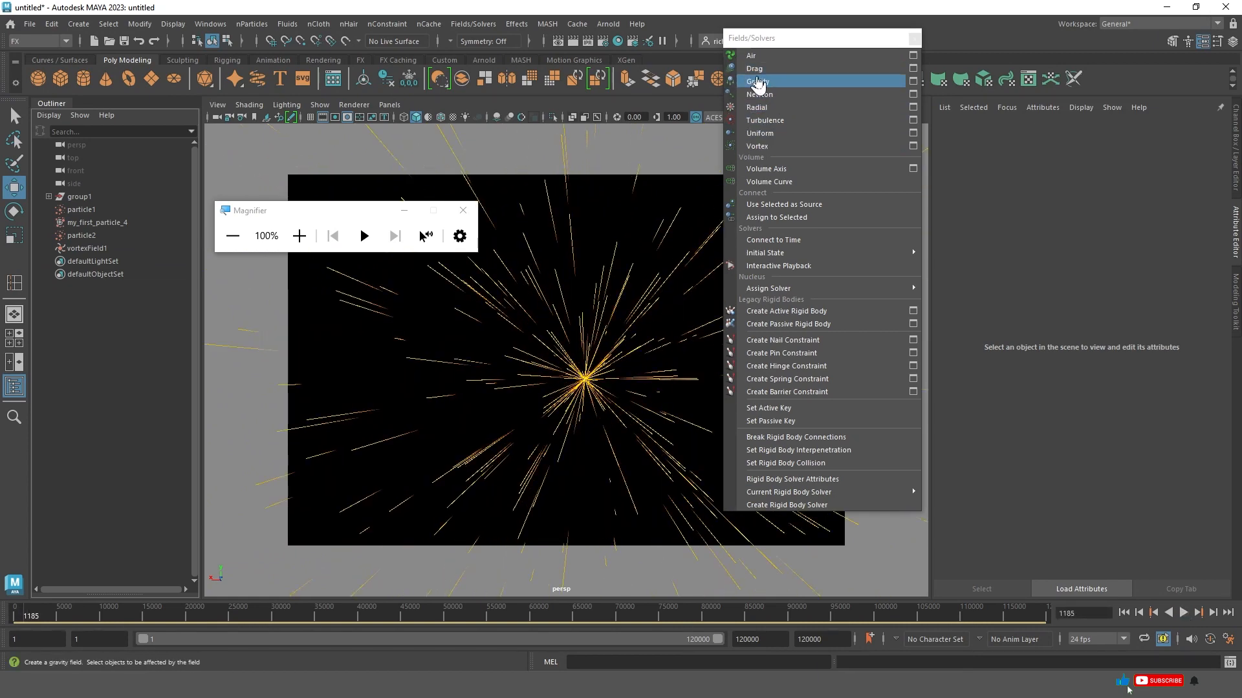
pyautogui.click(463, 211)
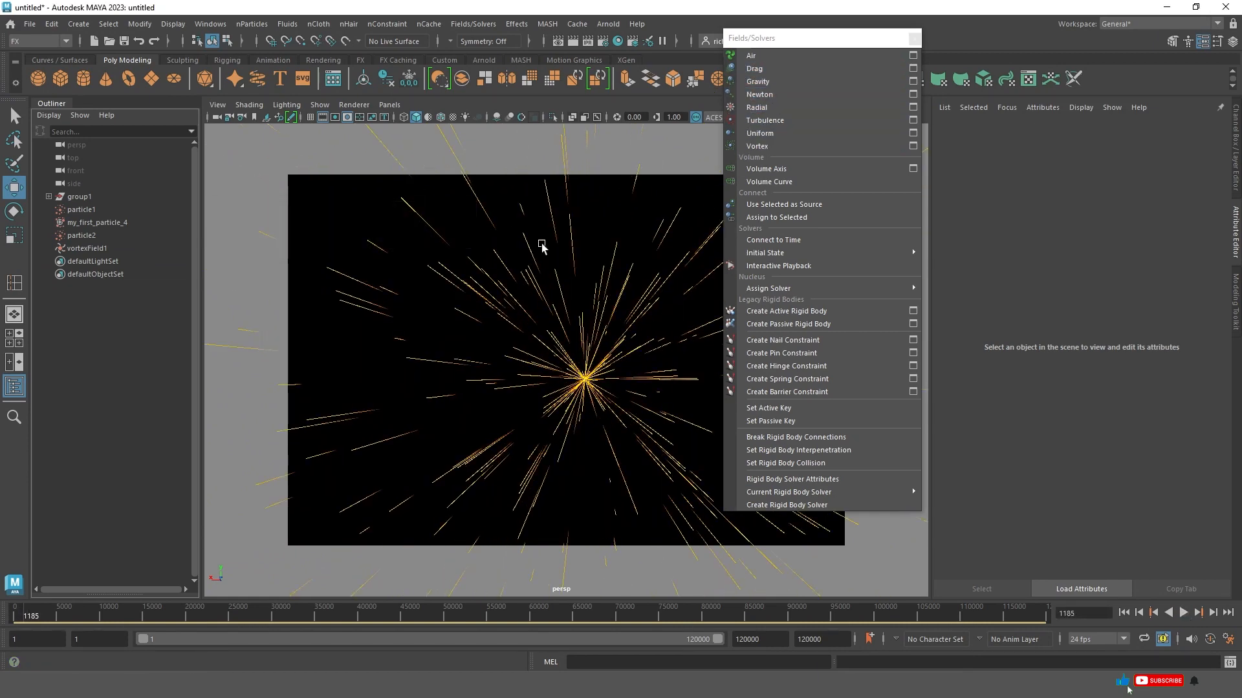
pyautogui.moveTo(596, 286)
pyautogui.keyDown('alt'); pyautogui.mouseDown()
pyautogui.moveTo(444, 311)
pyautogui.moveTo(355, 309)
pyautogui.moveTo(429, 269)
pyautogui.moveTo(665, 269)
pyautogui.moveTo(593, 268)
pyautogui.mouseUp(); pyautogui.keyUp('alt')
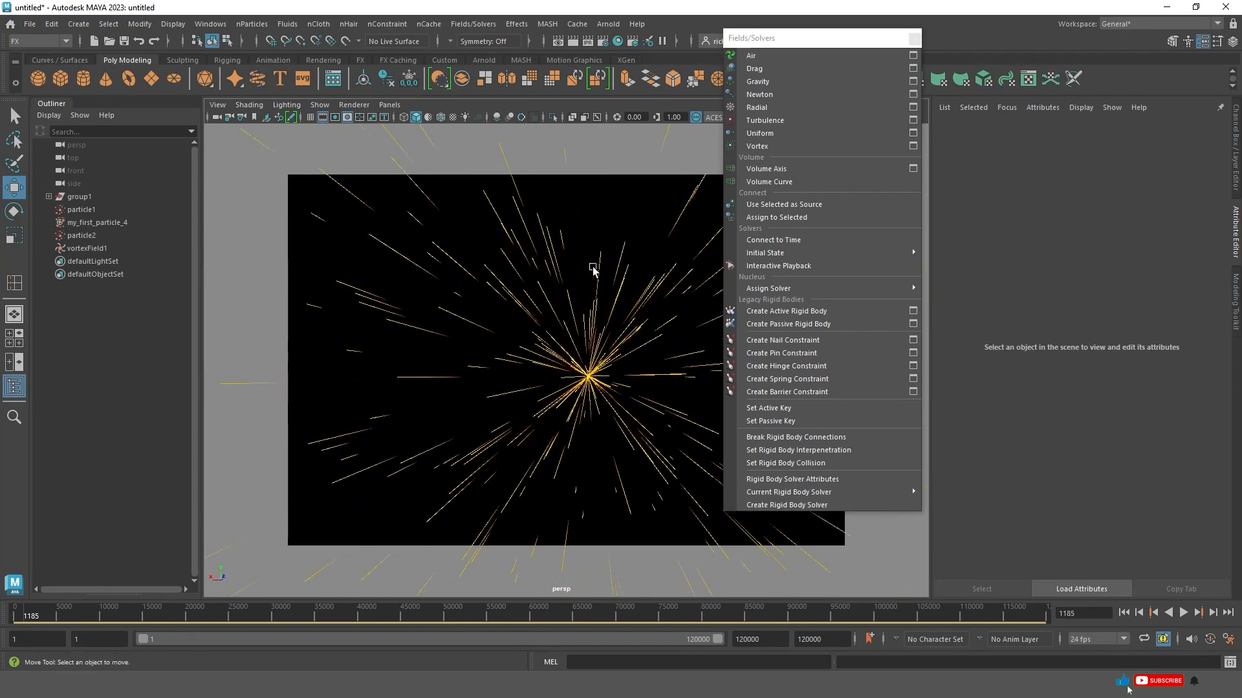
# Start a new scene without saving the current one and turn on the perspective view's grid.
pyautogui.click(30, 24)
pyautogui.click(60, 53)
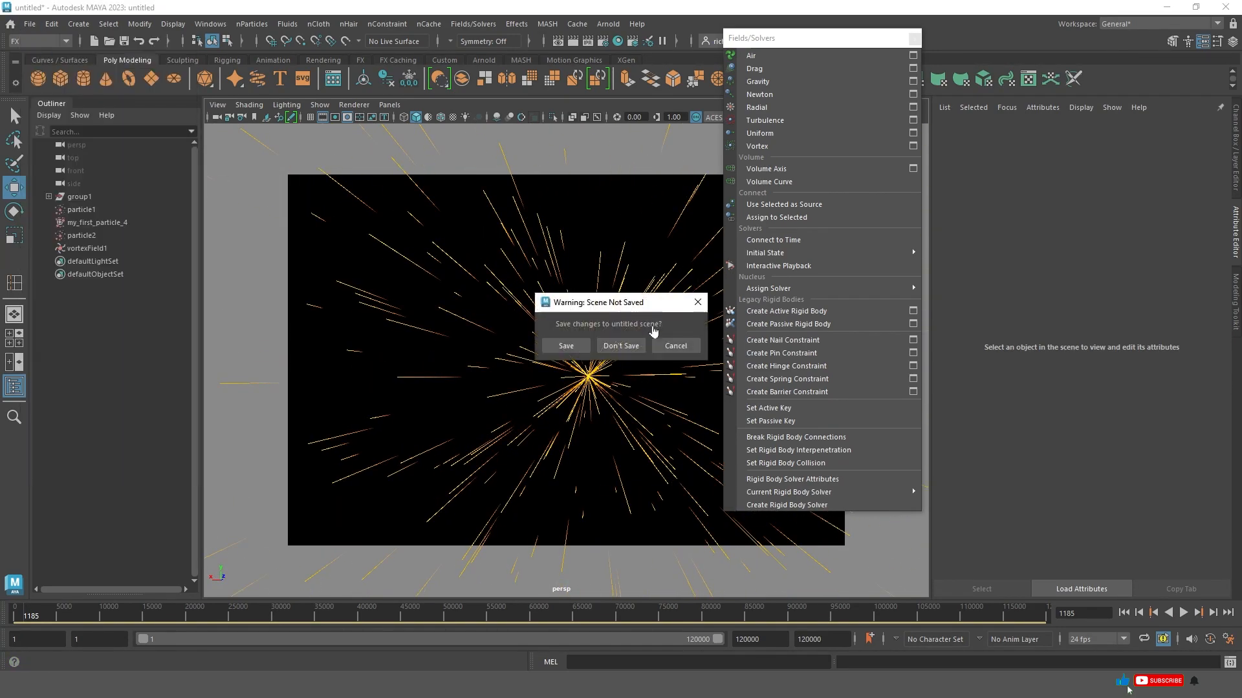
pyautogui.click(621, 346)
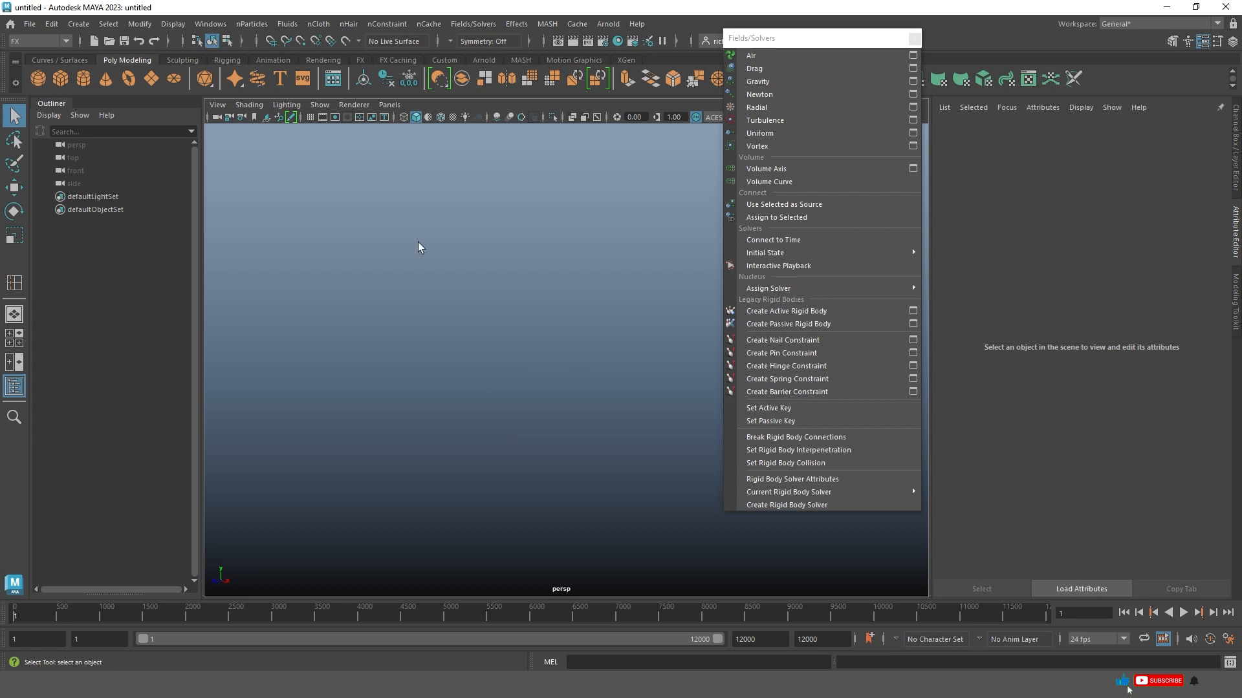
pyautogui.click(312, 119)
pyautogui.keyDown('alt'); pyautogui.moveTo(521, 305); pyautogui.dragTo(265, 131); pyautogui.keyUp('alt')
# Create a legacy particle emitter of type Omni with a rate of 100 particles per second.
pyautogui.click(252, 24)
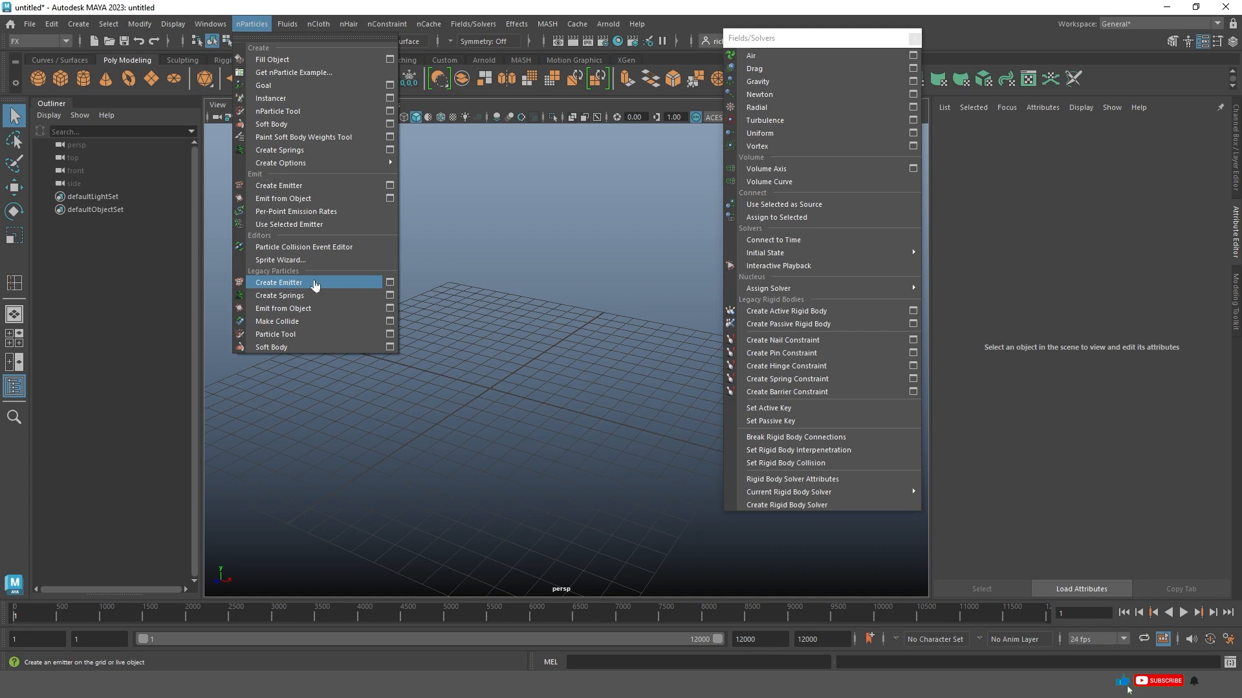
pyautogui.click(389, 284)
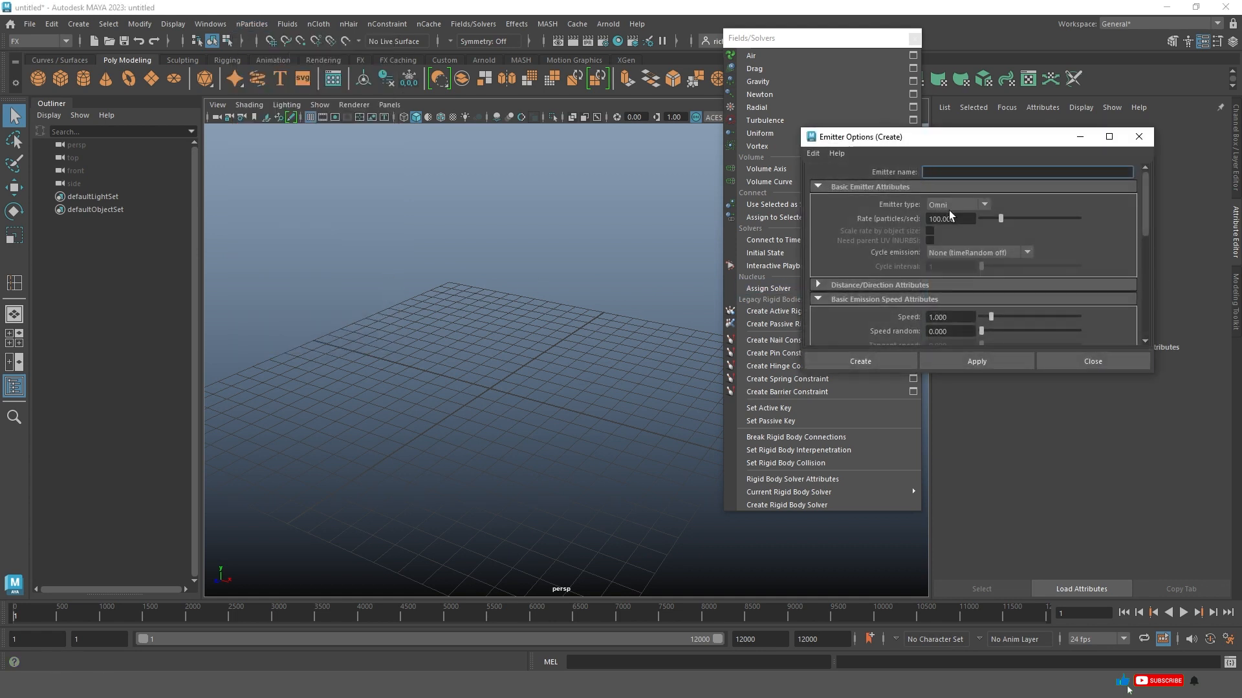
pyautogui.click(983, 362)
pyautogui.click(1070, 362)
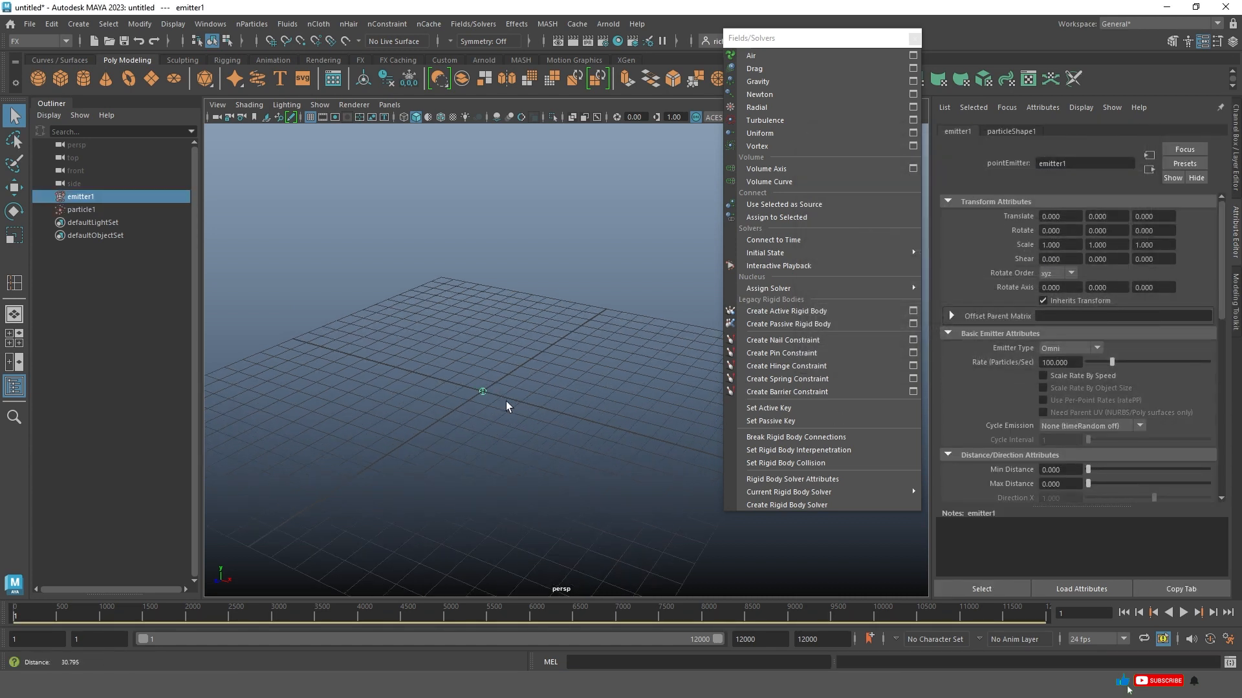
# Play and stop the Omni emitter's simulation, and delete the emitter with its particles.
pyautogui.click(1185, 615)
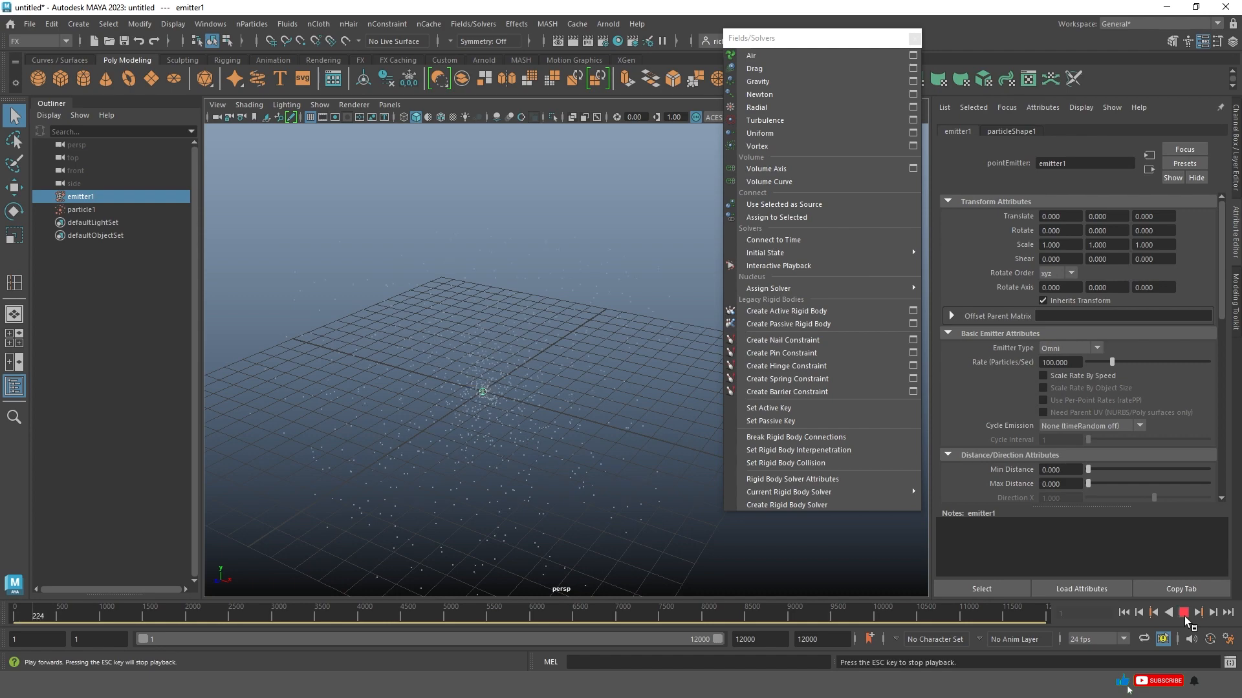
pyautogui.click(1184, 614)
pyautogui.keyDown('alt'); pyautogui.moveTo(391, 352); pyautogui.dragTo(407, 476); pyautogui.keyUp('alt')
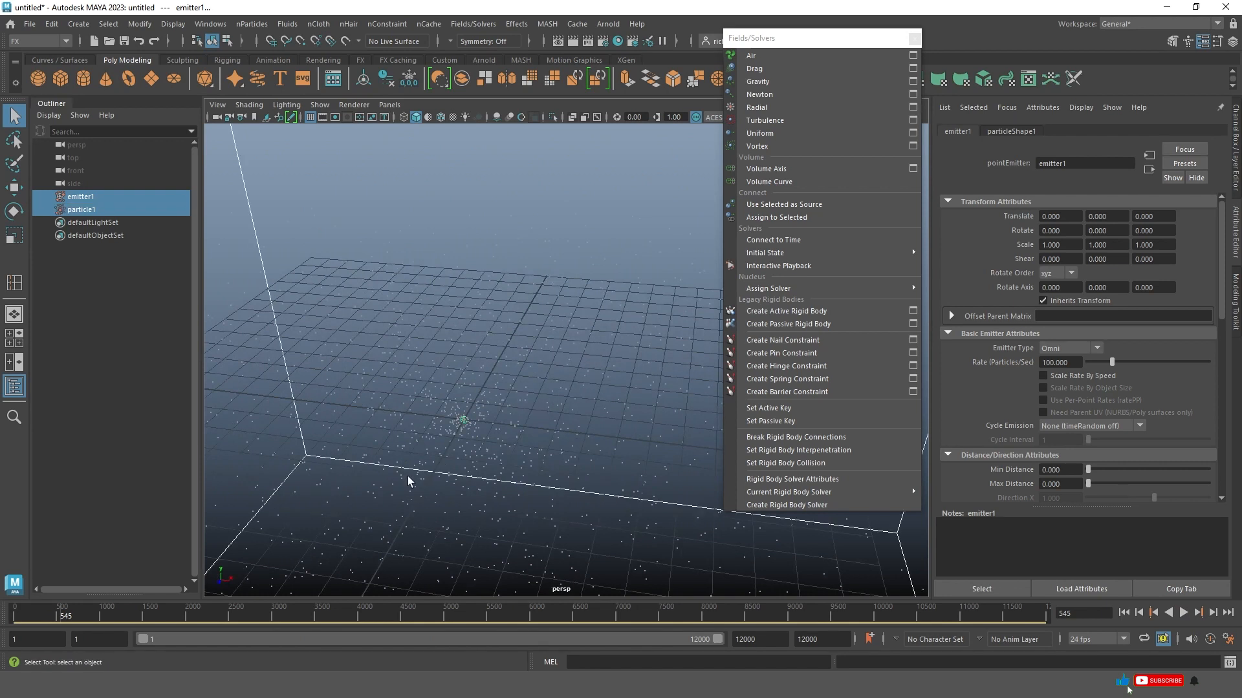
pyautogui.press('Delete')
# Create a legacy particle emitter of type Directional with a rate of 100 particles per second.
pyautogui.click(207, 24)
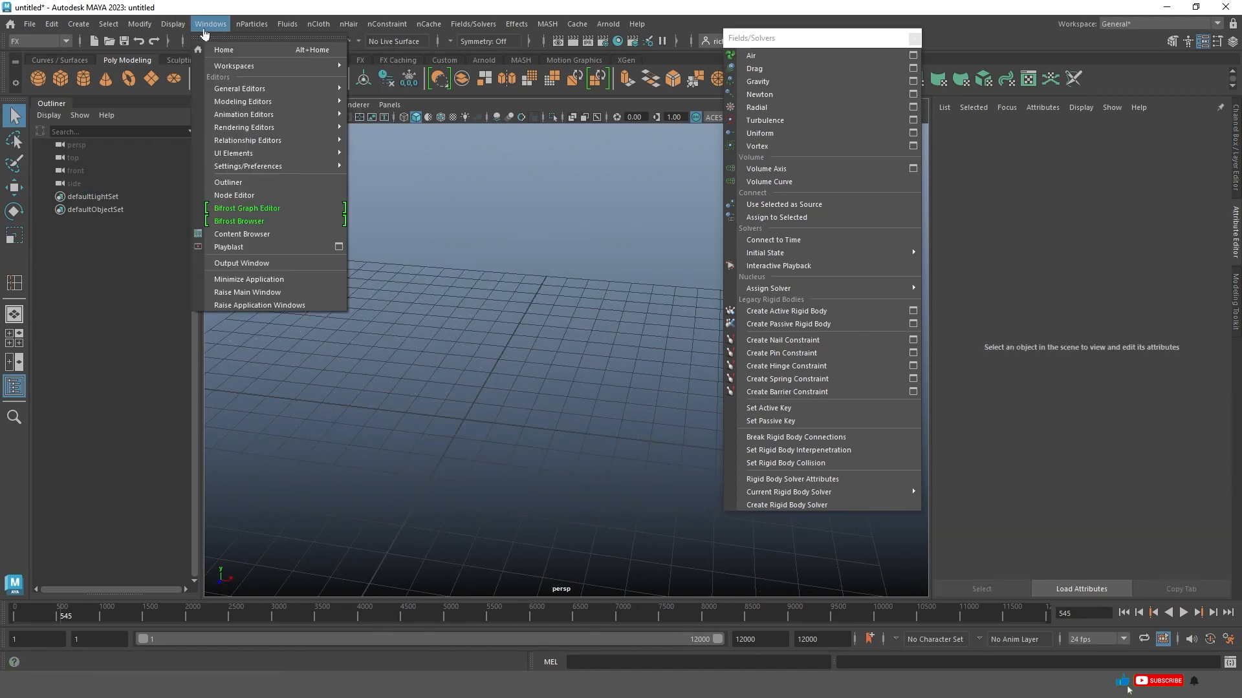
pyautogui.moveTo(252, 24)
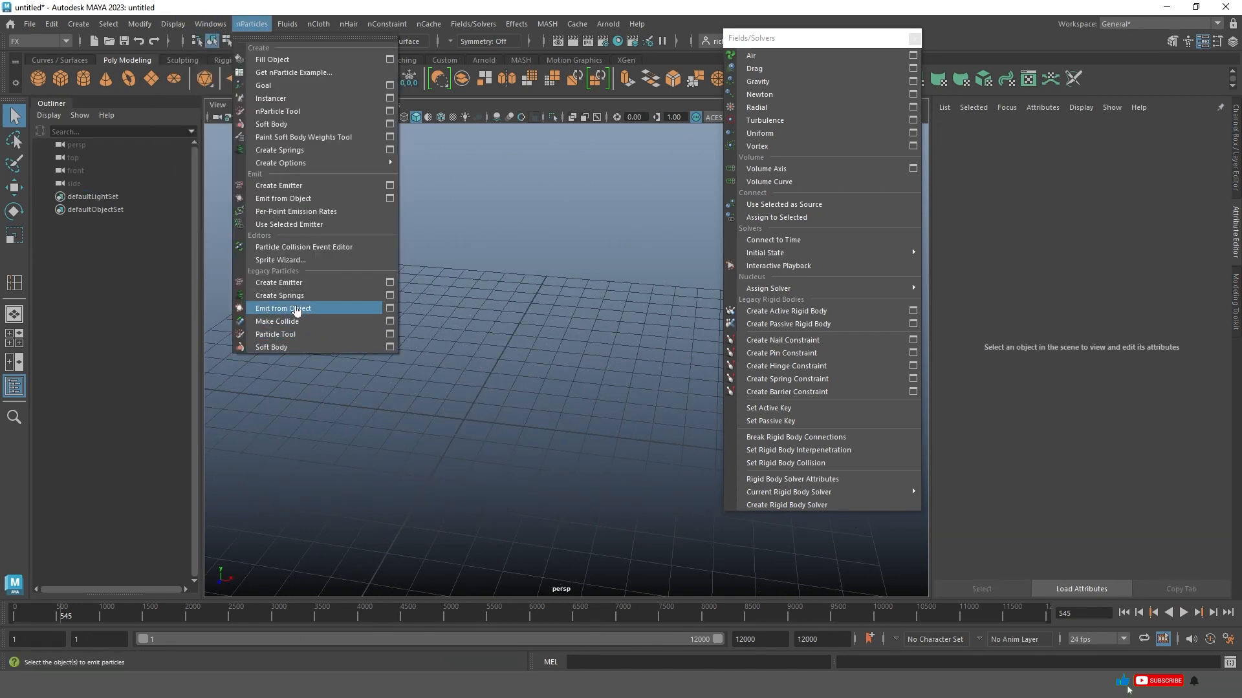
pyautogui.click(390, 283)
pyautogui.click(975, 204)
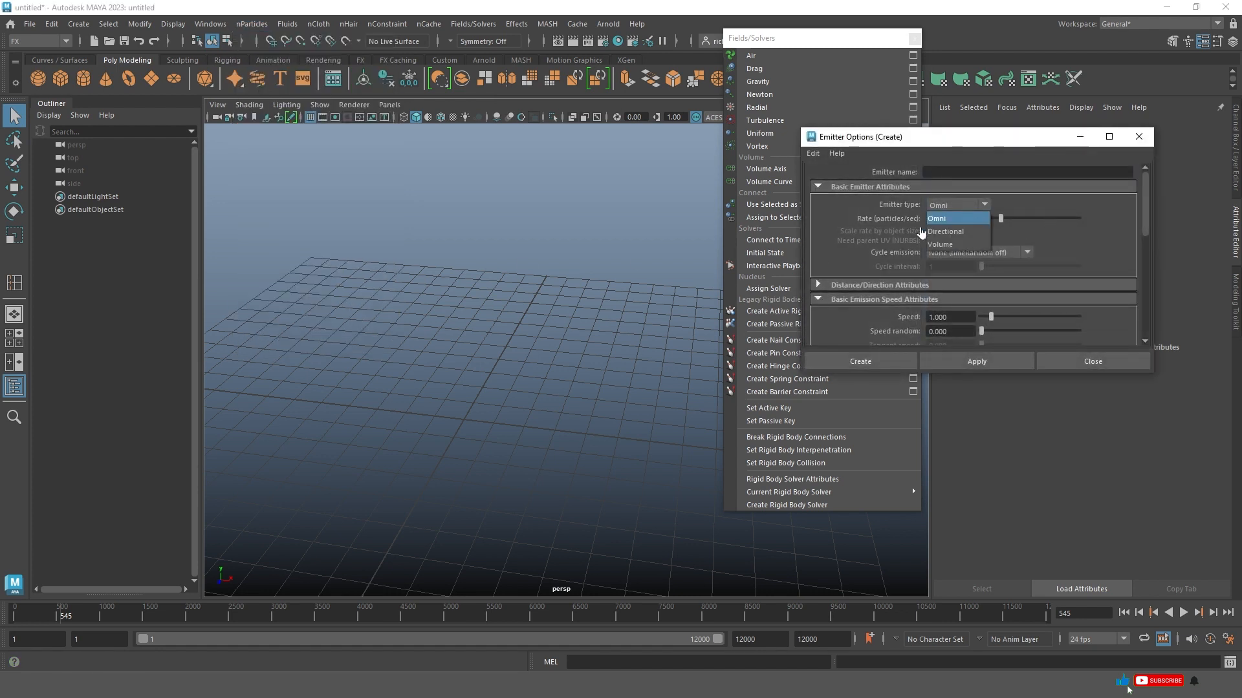
pyautogui.click(926, 232)
pyautogui.click(971, 366)
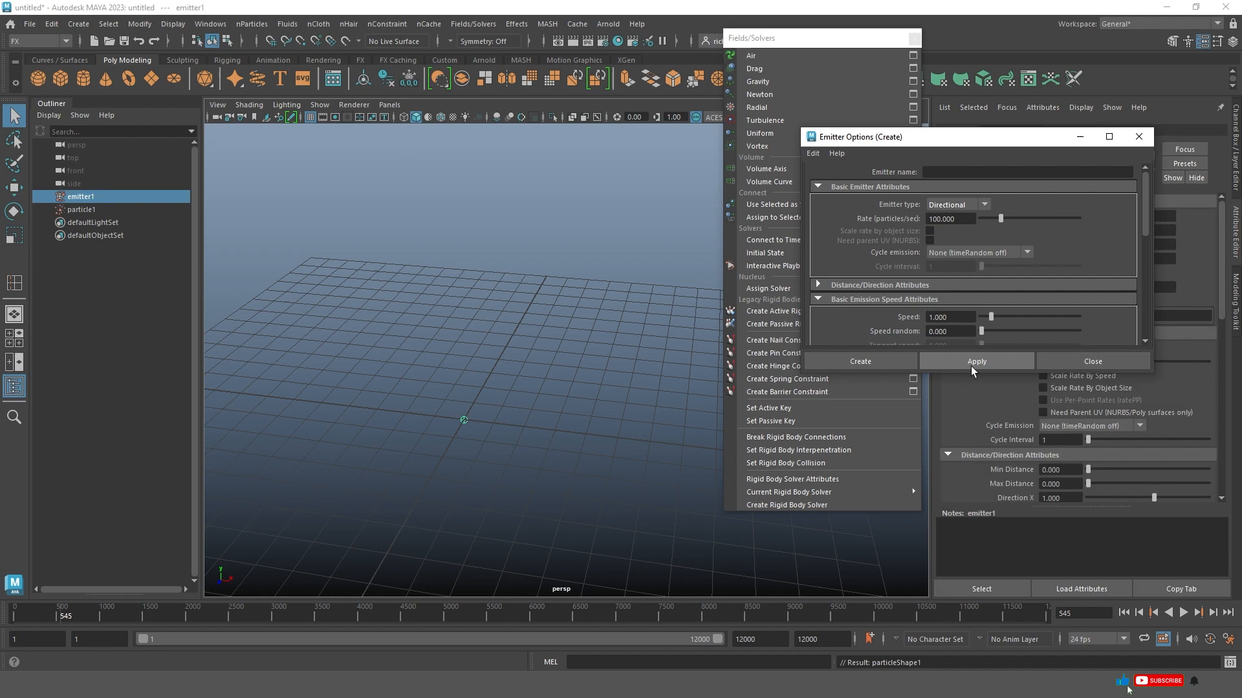
pyautogui.click(1090, 361)
# Raise the directional emitter's spread to about 0.109, playing the simulation before and after the change.
pyautogui.click(1182, 612)
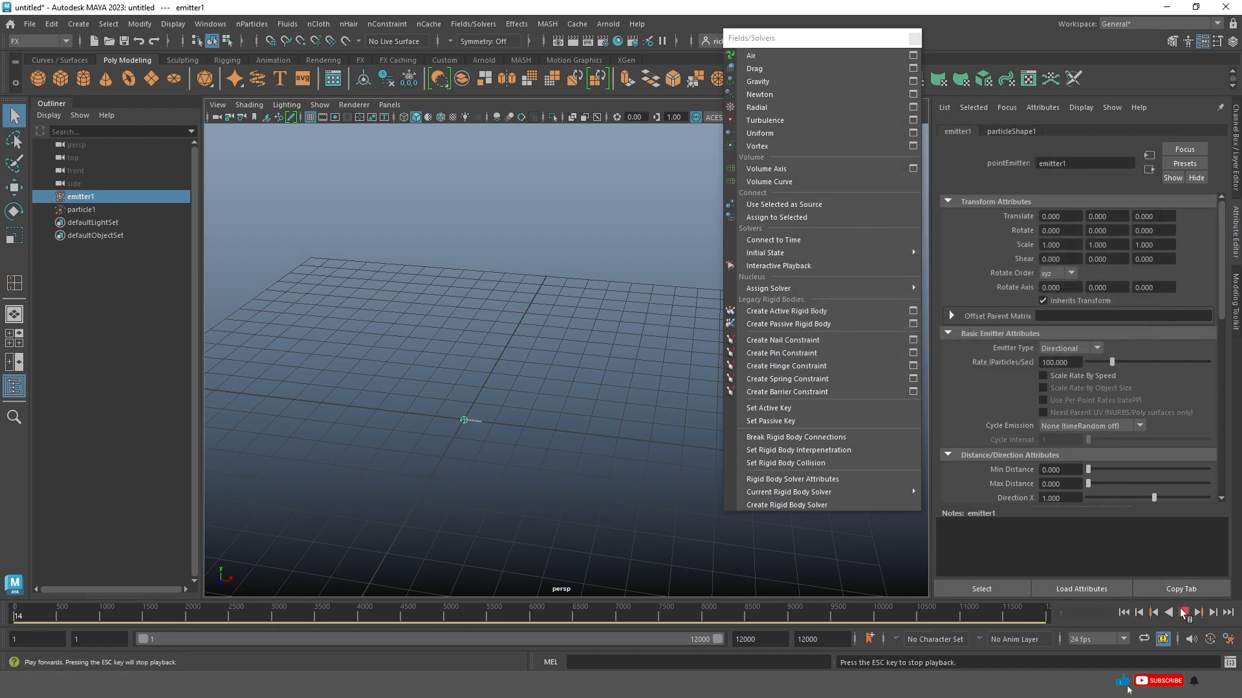
pyautogui.moveTo(446, 453)
pyautogui.keyDown('alt'); pyautogui.mouseDown()
pyautogui.moveTo(604, 474)
pyautogui.moveTo(485, 425)
pyautogui.moveTo(459, 474)
pyautogui.moveTo(446, 471)
pyautogui.mouseUp(); pyautogui.keyUp('alt')
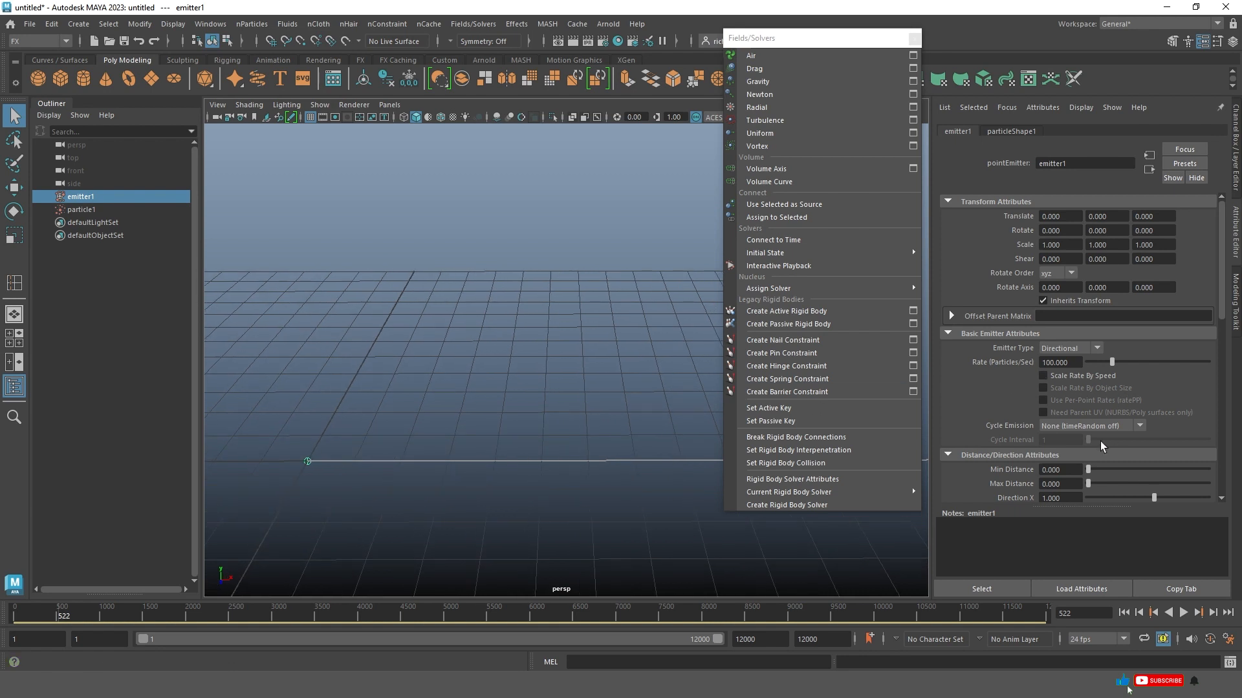
pyautogui.scroll(-3, 1021, 440)
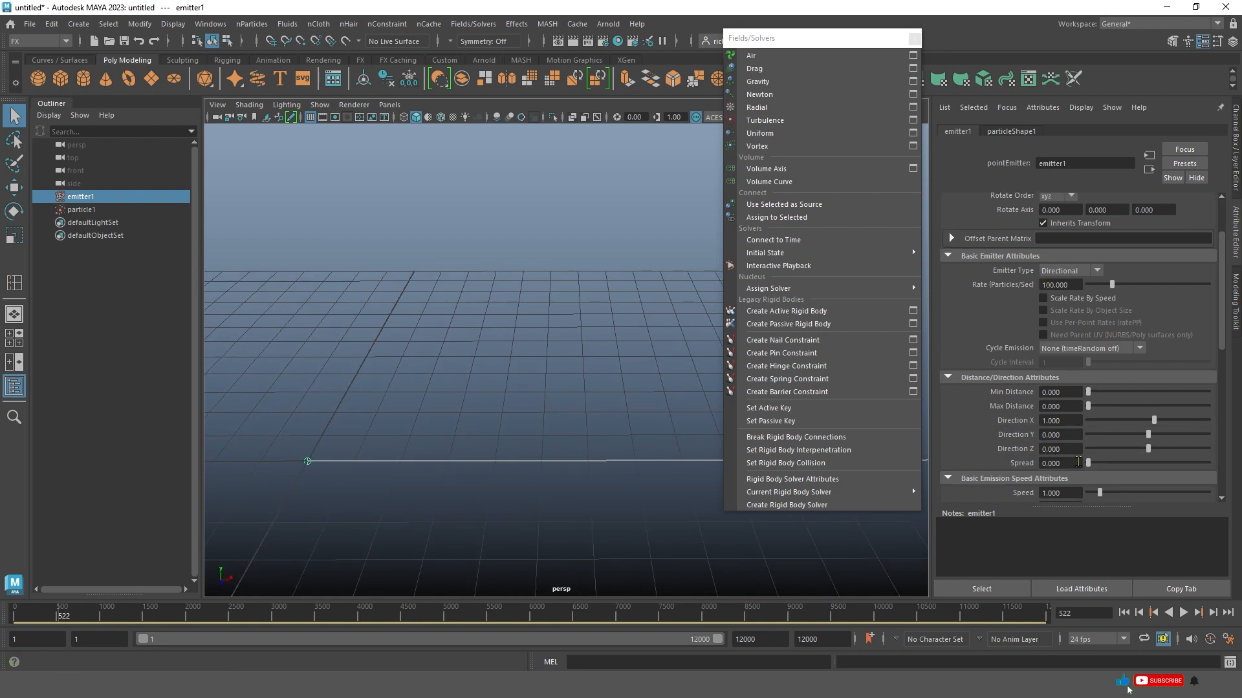
pyautogui.moveTo(1089, 465); pyautogui.dragTo(1101, 464)
pyautogui.click(1183, 612)
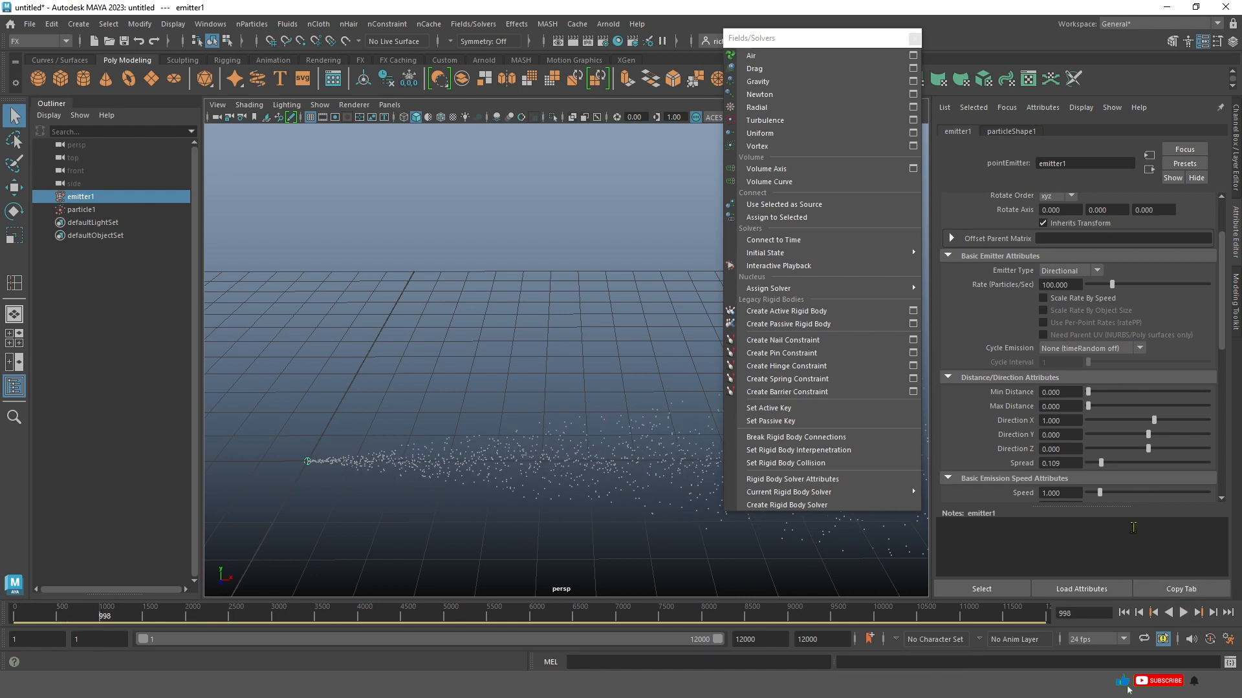
# Set particleShape1's render type to Spheres and add the attributes for that render type.
pyautogui.click(1034, 130)
pyautogui.click(1096, 286)
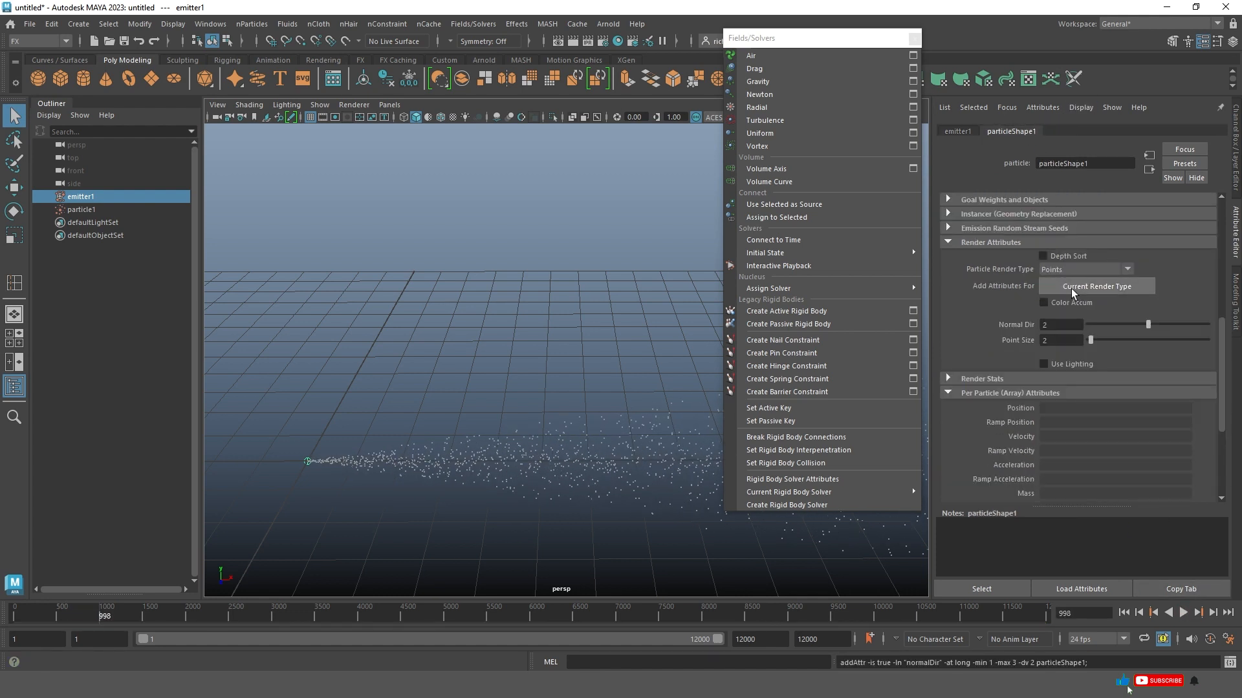
pyautogui.click(1083, 269)
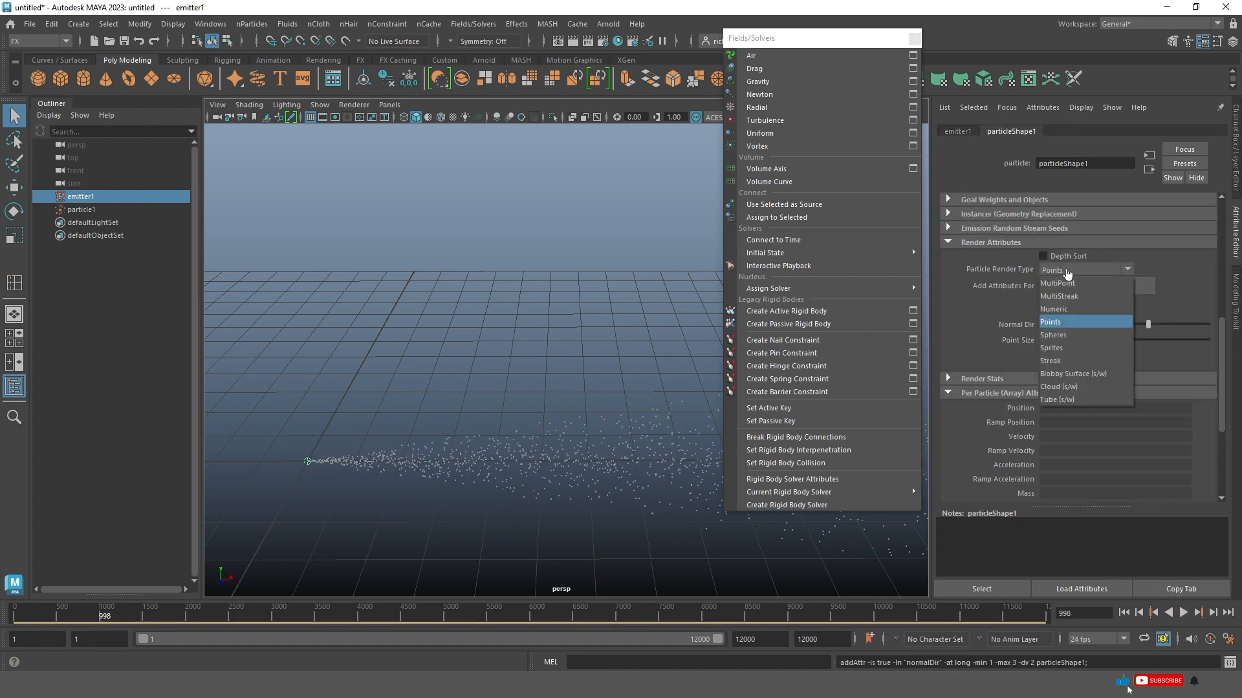
pyautogui.click(1058, 336)
pyautogui.click(1069, 293)
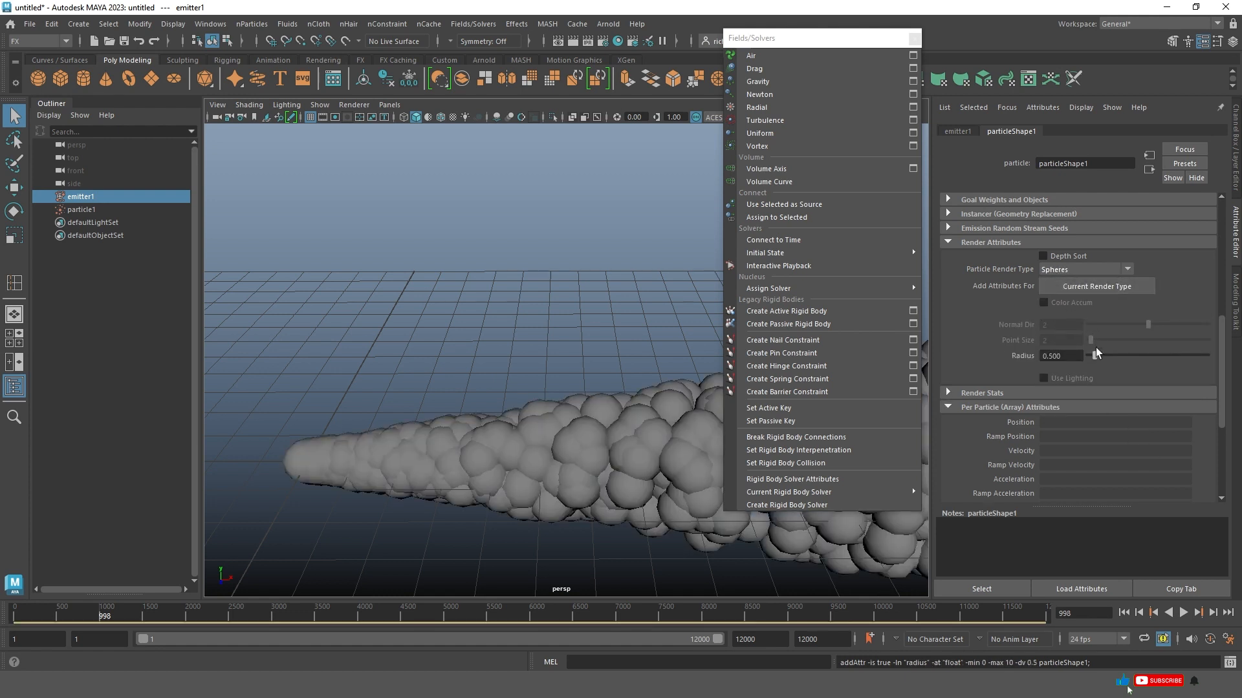
# Set the radius of the sphere particles to 0.2.
pyautogui.moveTo(1081, 358); pyautogui.dragTo(1037, 362)
pyautogui.write('0.2')
pyautogui.press('Return')
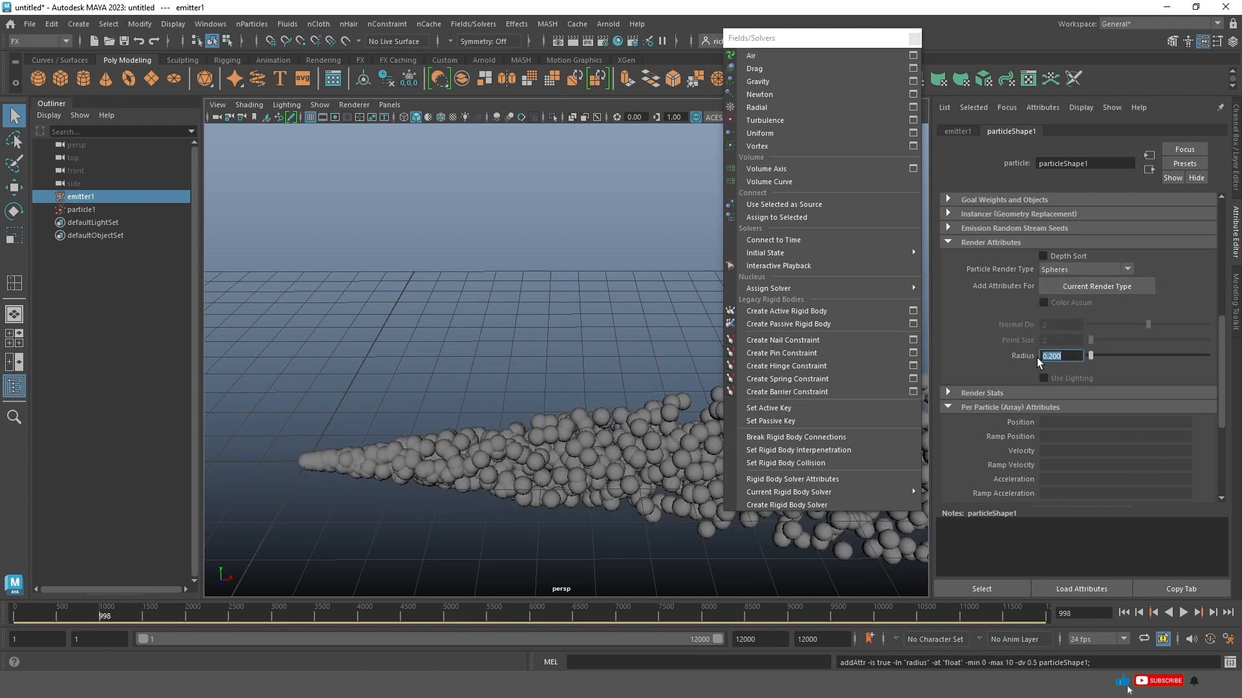
# Add a vortex field to particle1 with magnitude 5, attenuation 1 and the axis along Y.
pyautogui.keyDown('alt'); pyautogui.moveTo(556, 349); pyautogui.dragTo(477, 383); pyautogui.keyUp('alt')
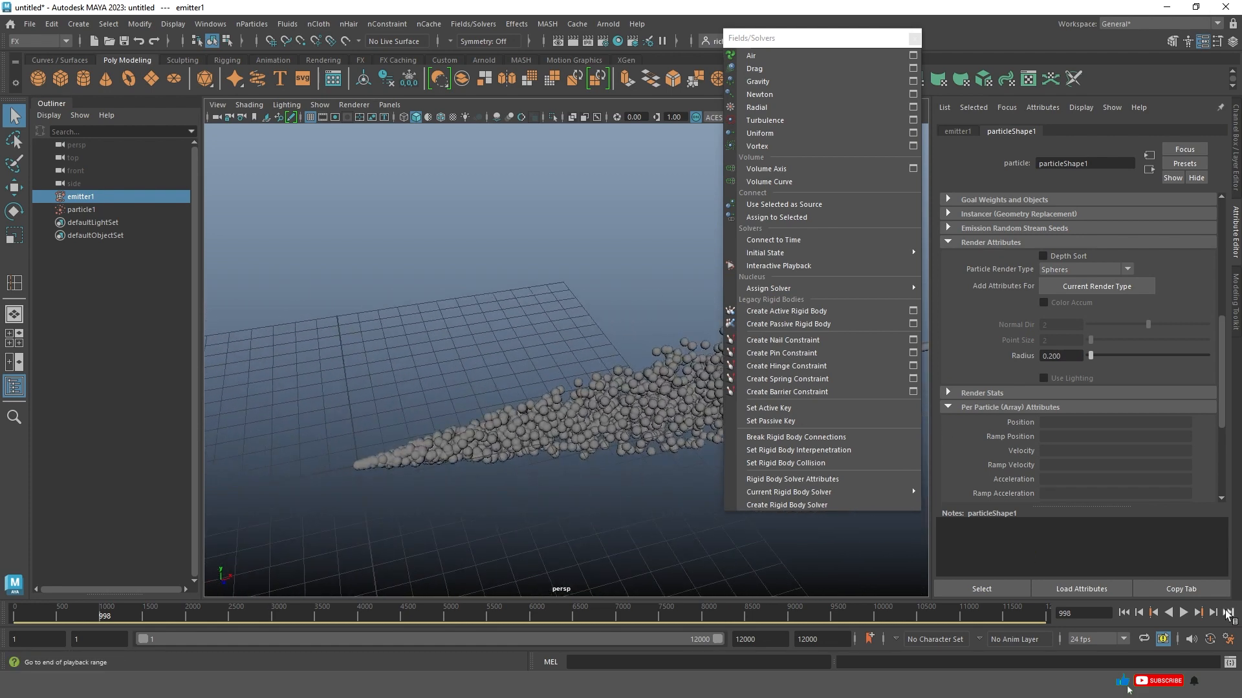
pyautogui.click(613, 421)
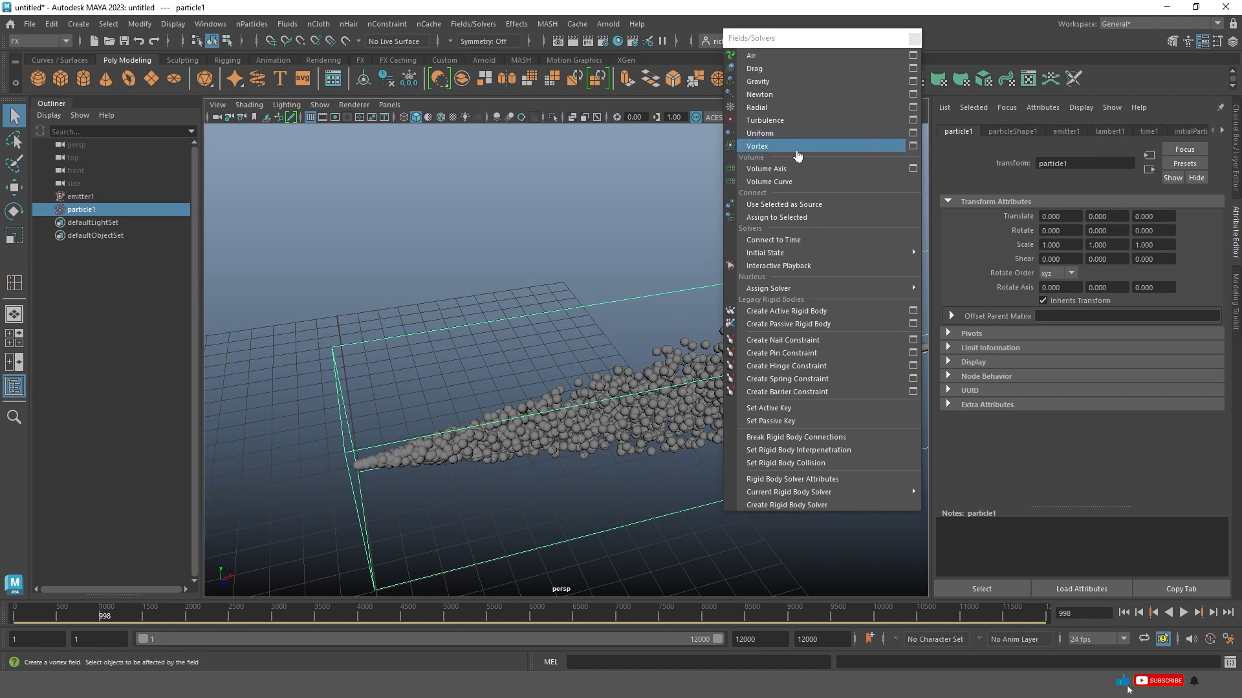
pyautogui.click(912, 147)
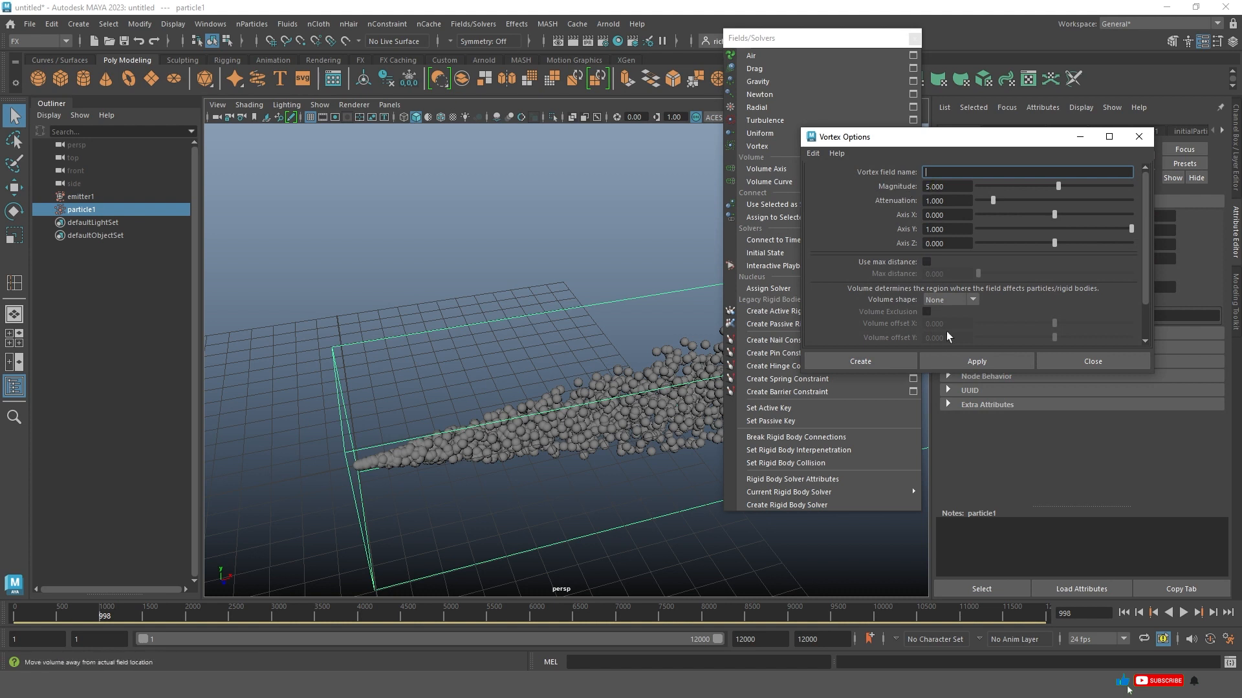
pyautogui.click(950, 364)
pyautogui.click(1071, 360)
pyautogui.moveTo(586, 379); pyautogui.dragTo(635, 490)
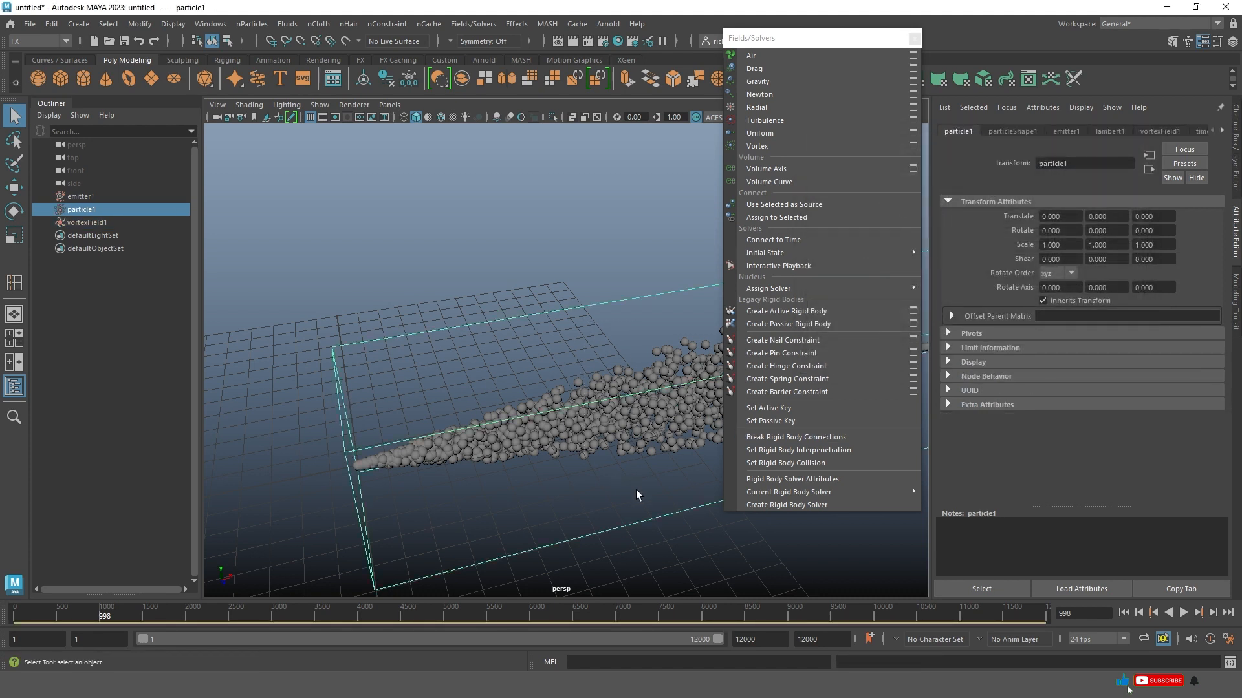
# Replay the simulation from the first frame and examine how the vortex field bends the particle stream.
pyautogui.click(1124, 613)
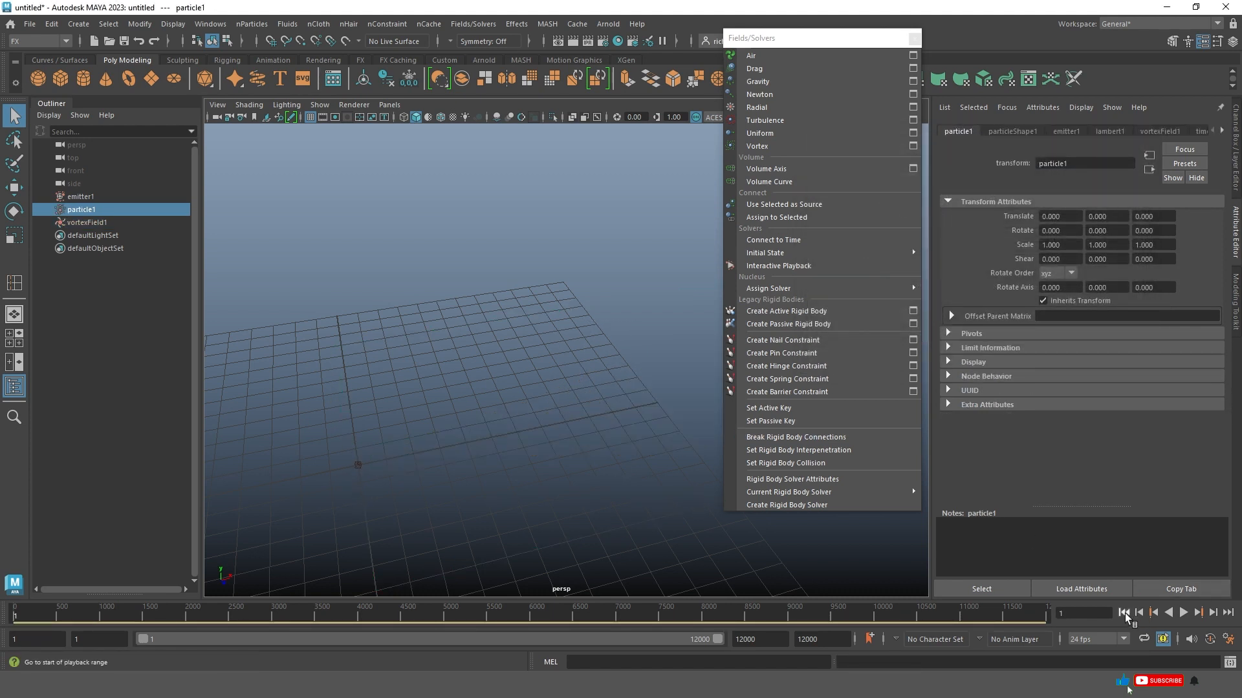
pyautogui.click(1183, 612)
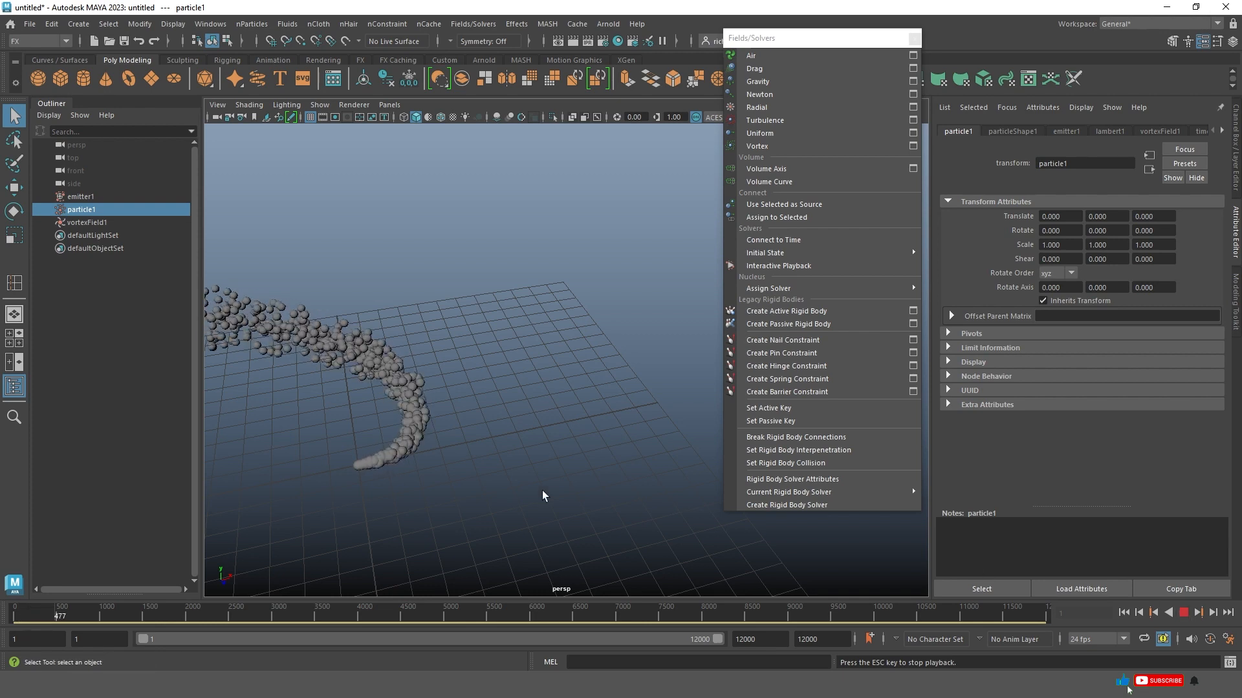
pyautogui.scroll(-5, 514, 449)
pyautogui.keyDown('alt'); pyautogui.moveTo(492, 447); pyautogui.dragTo(599, 471); pyautogui.keyUp('alt')
pyautogui.keyDown('alt'); pyautogui.moveTo(567, 448); pyautogui.dragTo(543, 458, button='middle'); pyautogui.keyUp('alt')
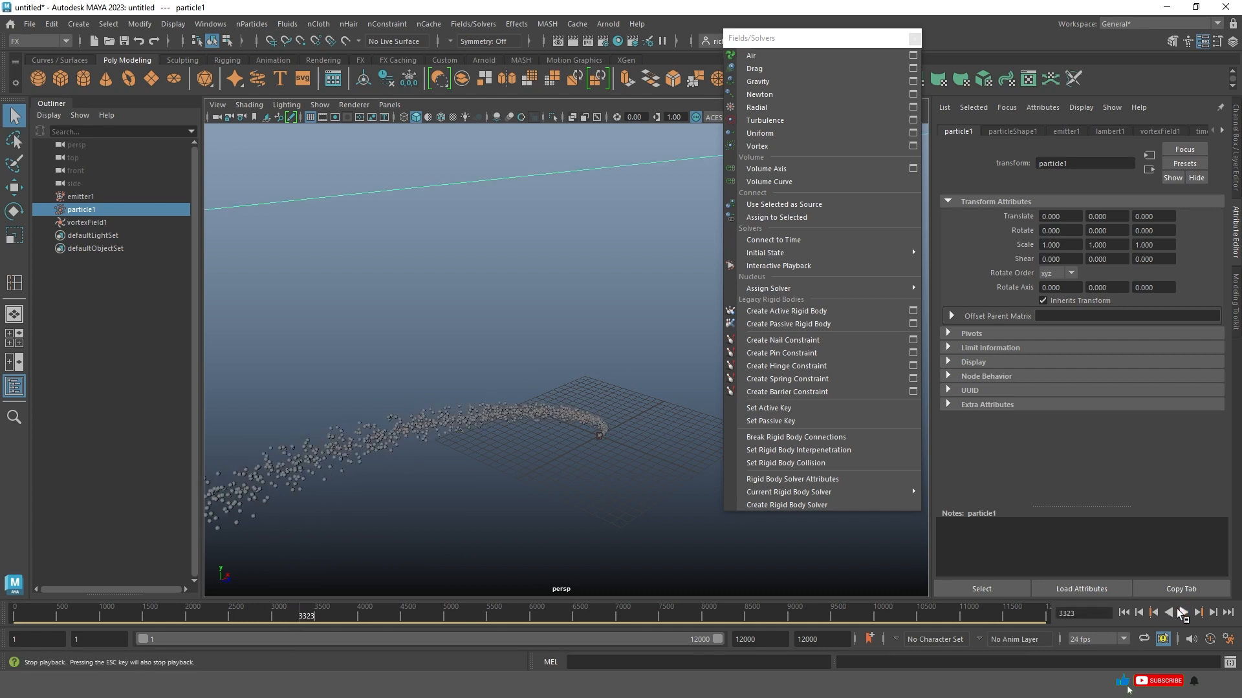
# Change the emitter type of emitter1 to Omni.
pyautogui.click(1057, 131)
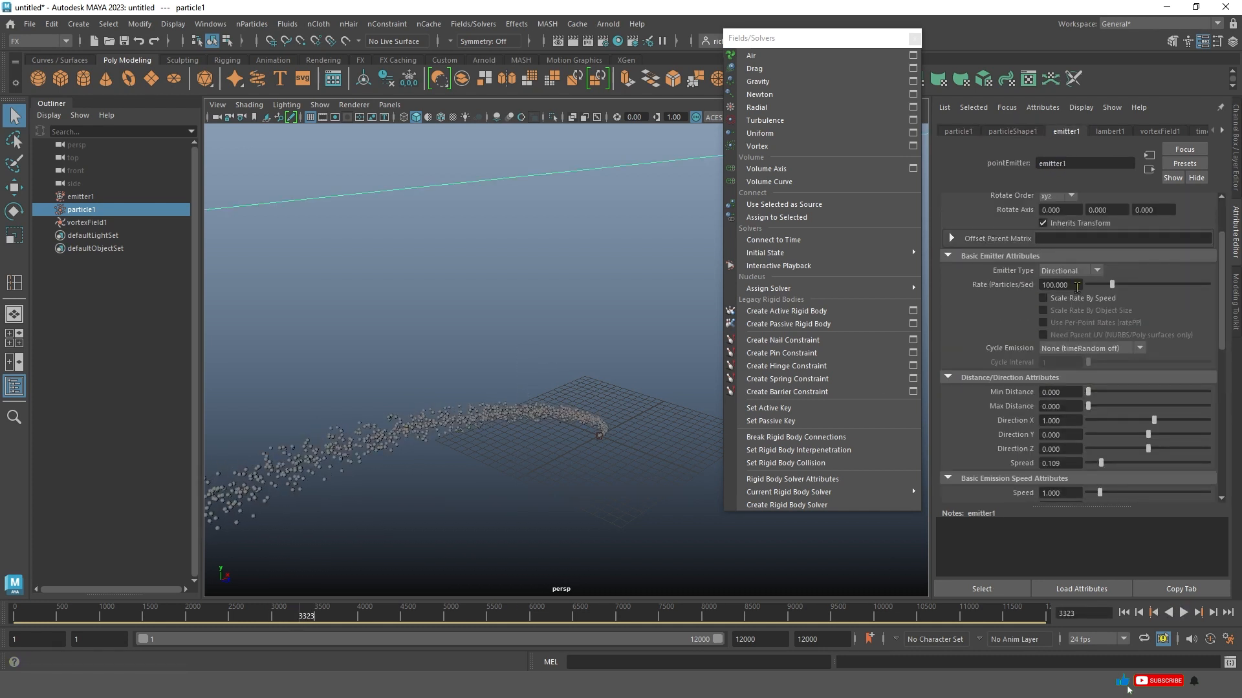
pyautogui.click(1067, 271)
pyautogui.click(1053, 298)
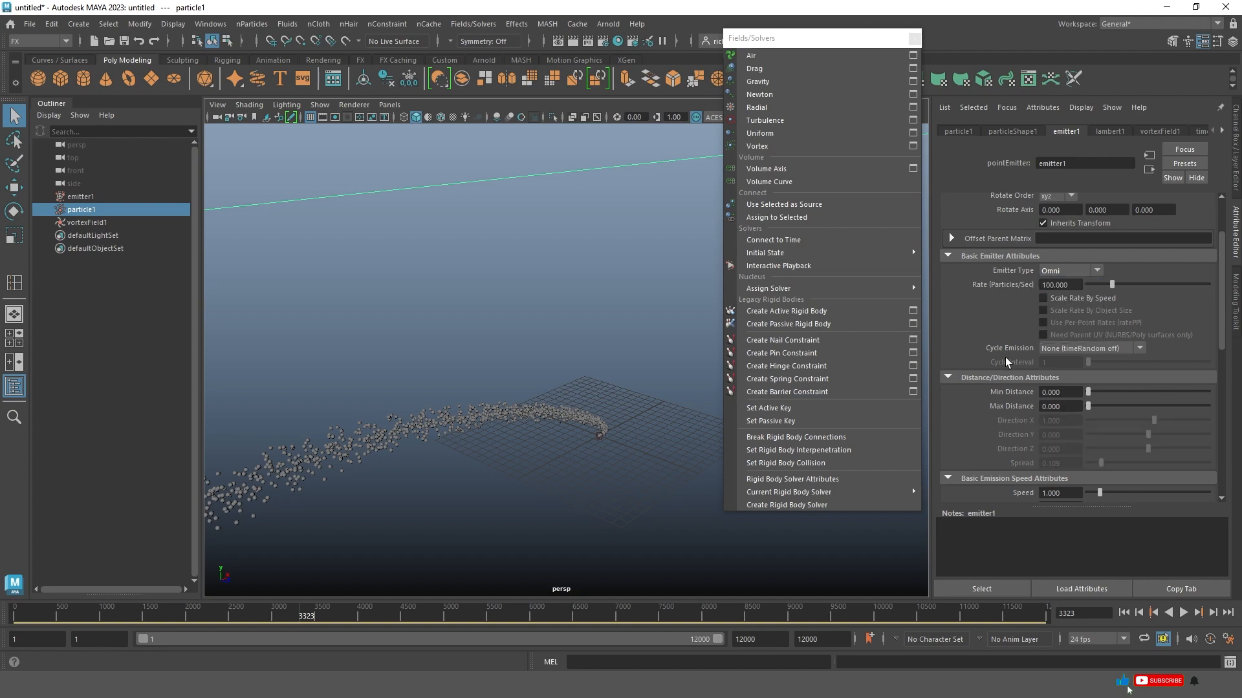
# Replay the simulation from the first frame and examine how the vortex field affects the omni emission.
pyautogui.click(1126, 615)
pyautogui.click(1182, 613)
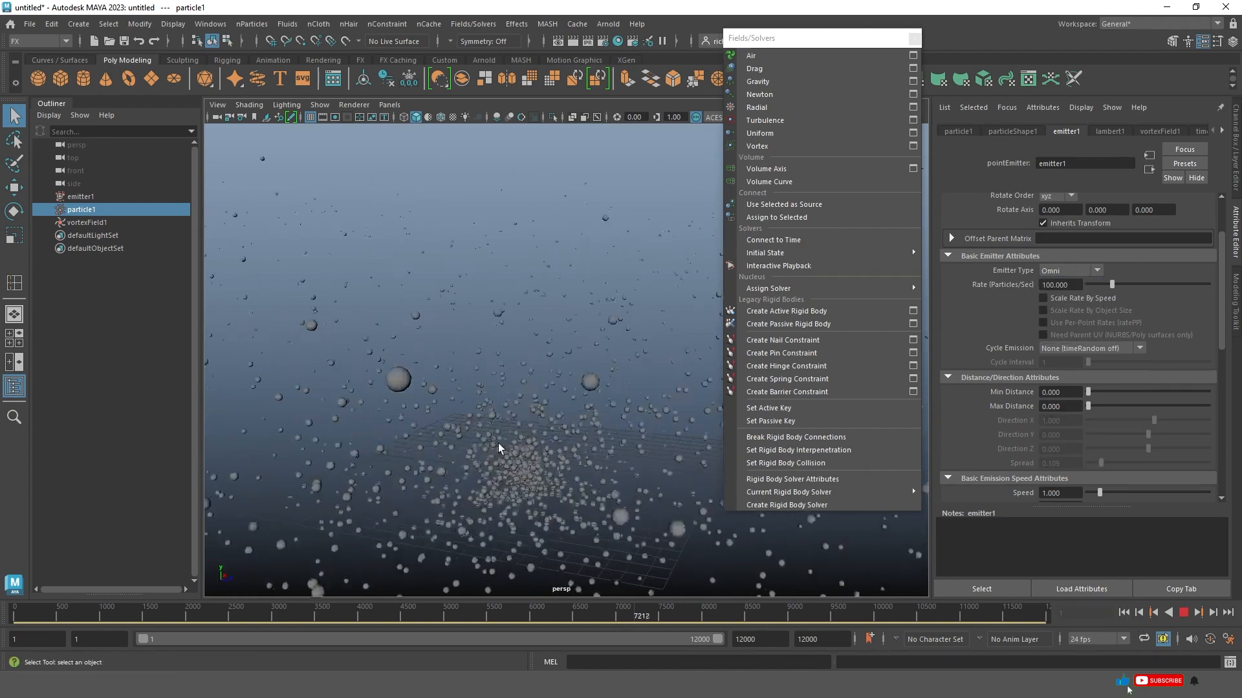
pyautogui.keyDown('alt'); pyautogui.moveTo(498, 444); pyautogui.dragTo(527, 393, button='right'); pyautogui.keyUp('alt')
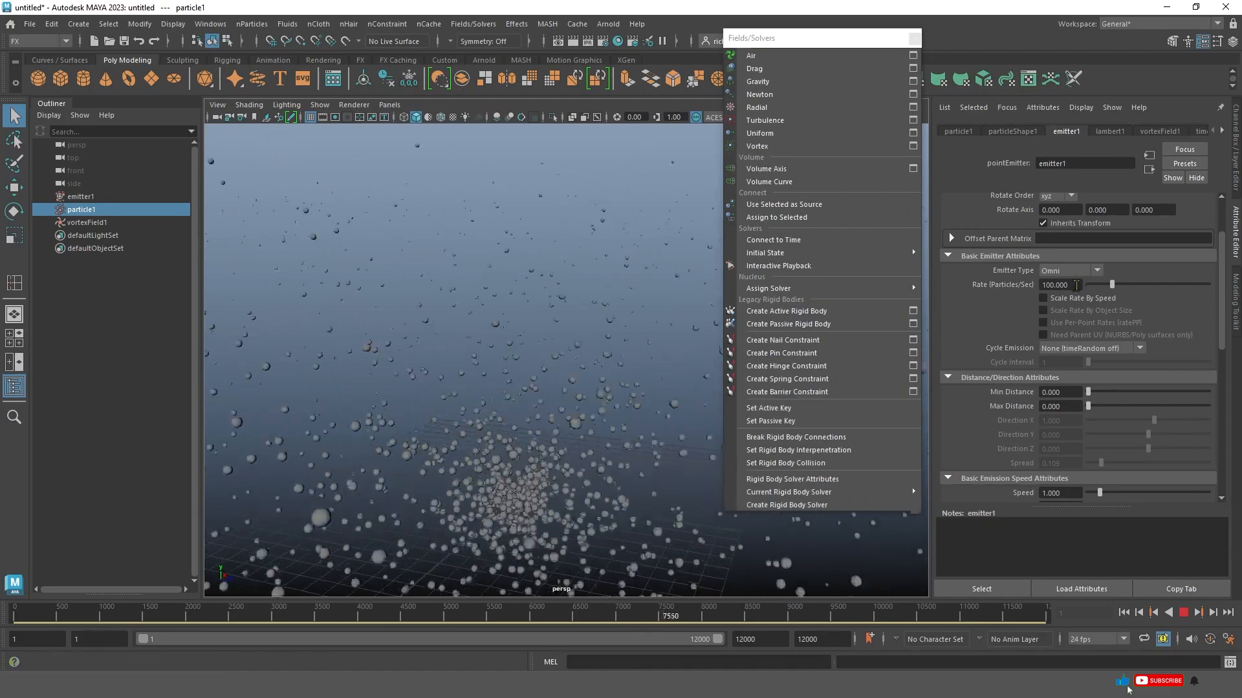
# Set emitter1's rate to 10 particles per second, observe the sparser emission from several angles and stop playback.
pyautogui.click(1047, 286)
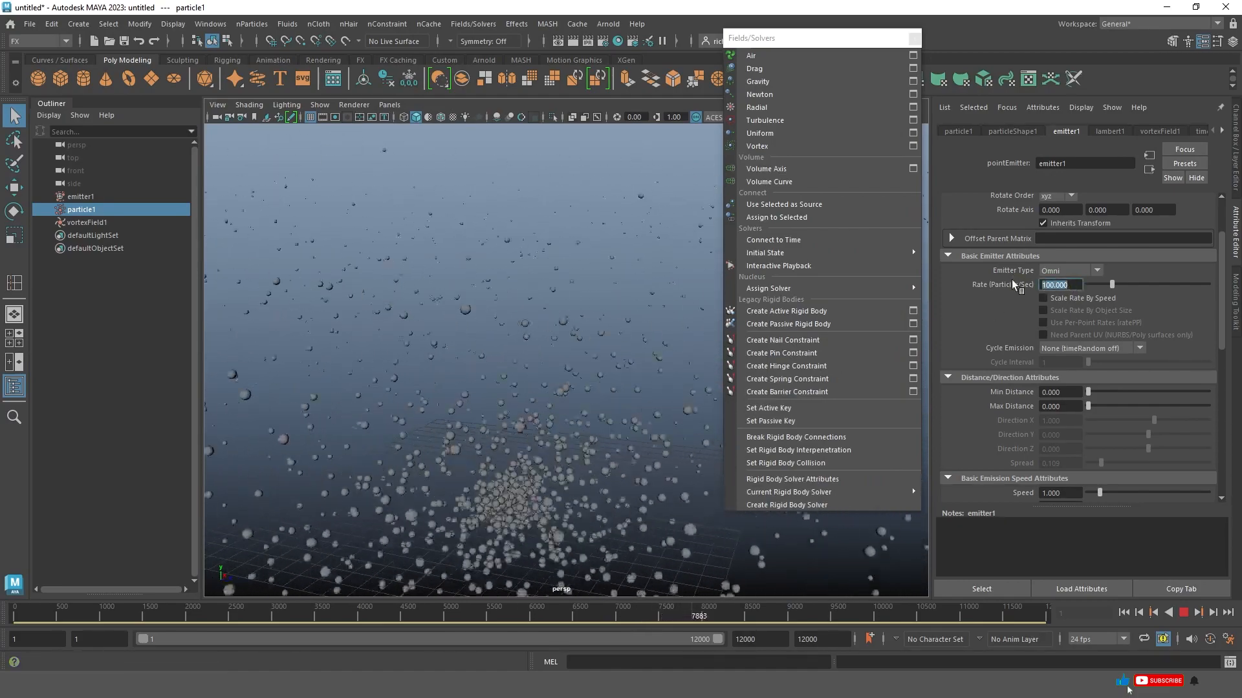
pyautogui.write('10')
pyautogui.press('Return')
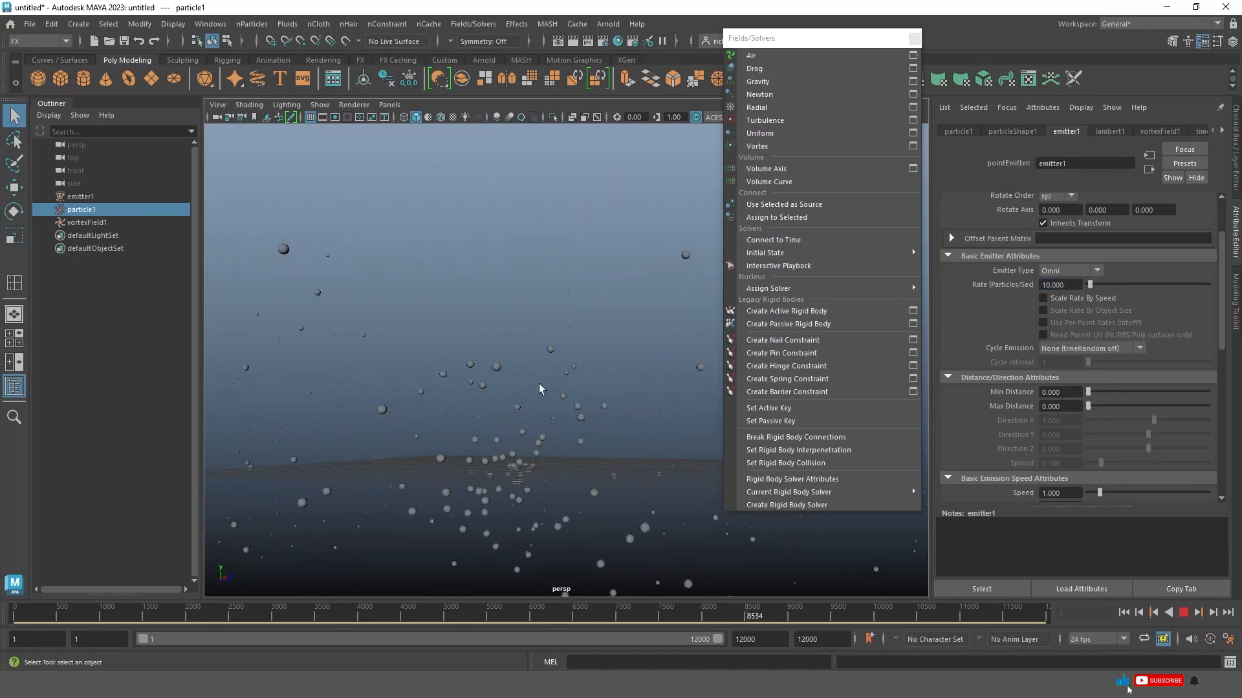
pyautogui.keyDown('alt'); pyautogui.moveTo(549, 421); pyautogui.dragTo(498, 453); pyautogui.keyUp('alt')
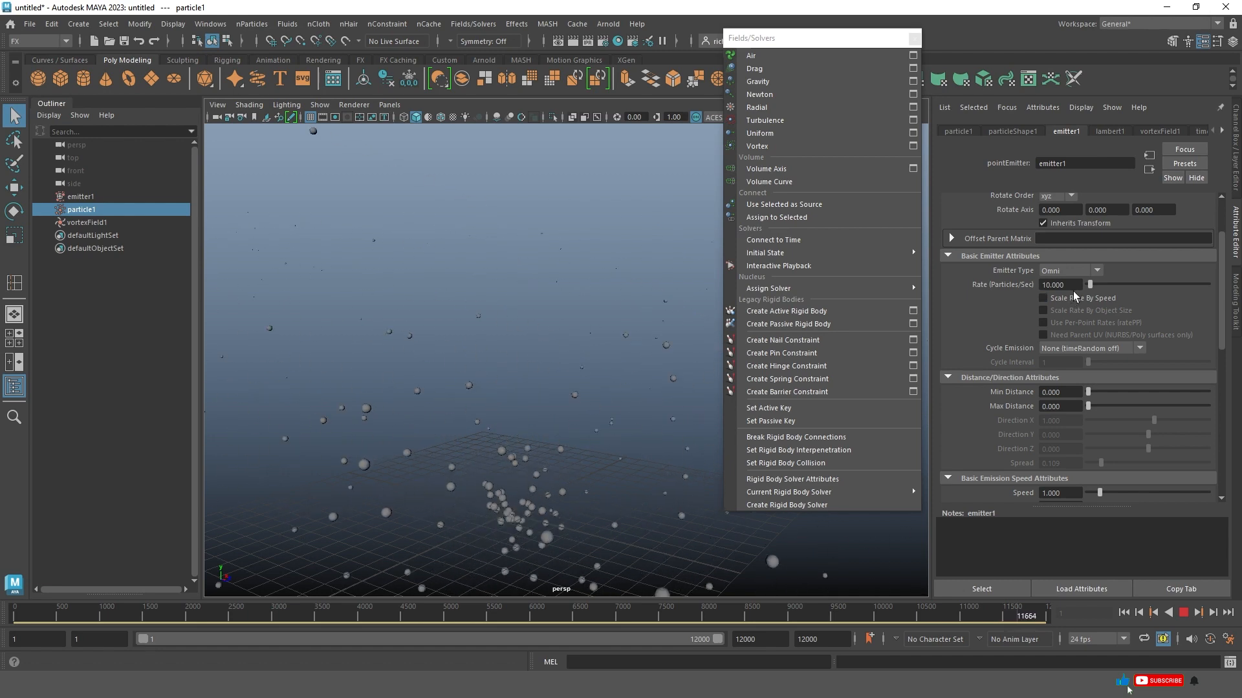
pyautogui.keyDown('alt'); pyautogui.moveTo(550, 398); pyautogui.dragTo(481, 393); pyautogui.keyUp('alt')
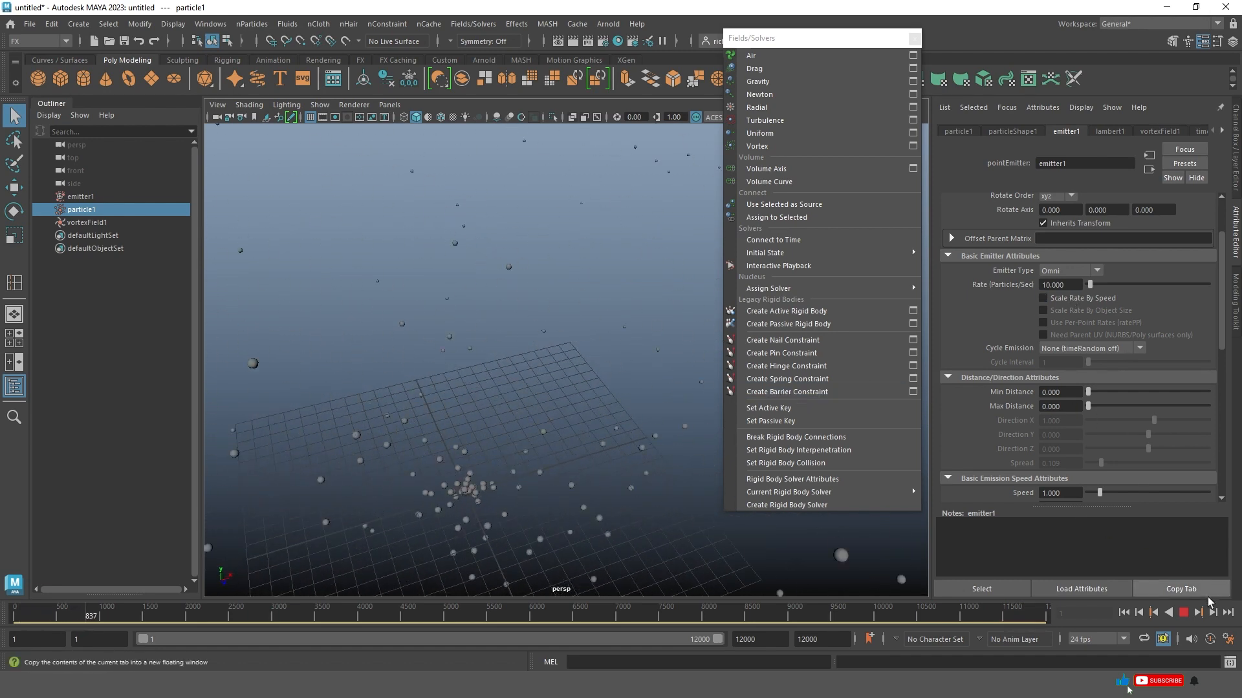
pyautogui.click(1184, 612)
# Try magnitudes of 100 and 50 on vortexField1, replaying the simulation to compare the swirl.
pyautogui.click(84, 222)
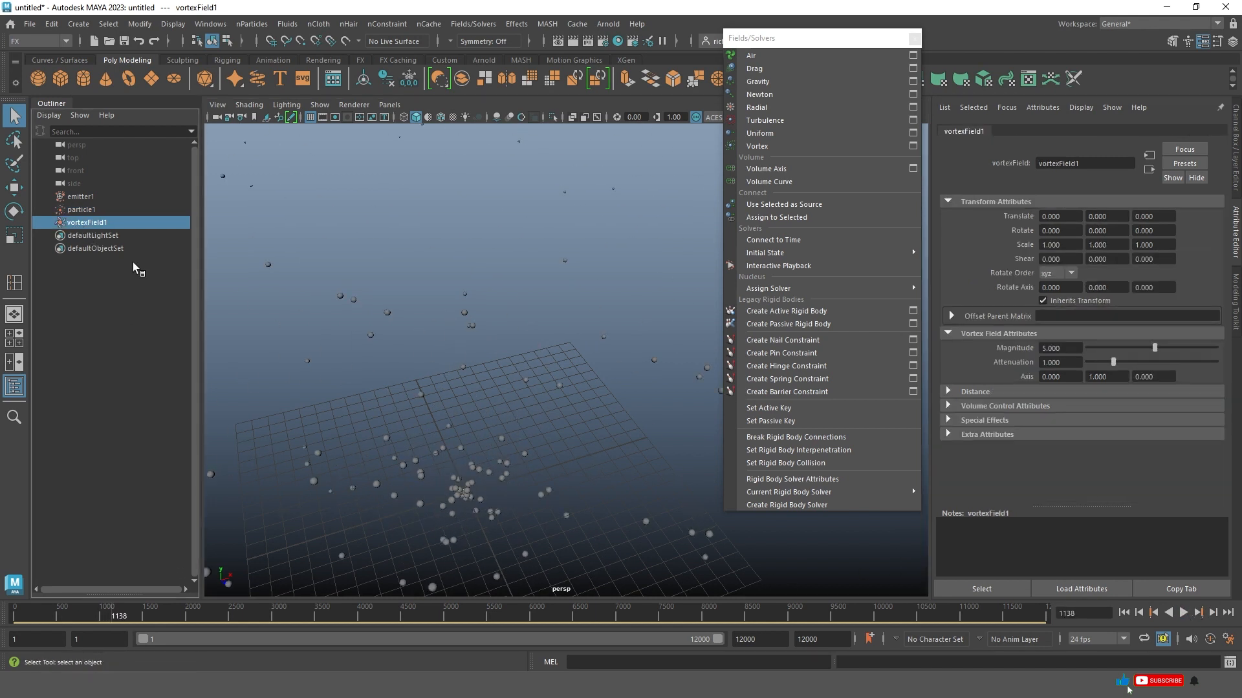
pyautogui.click(1125, 611)
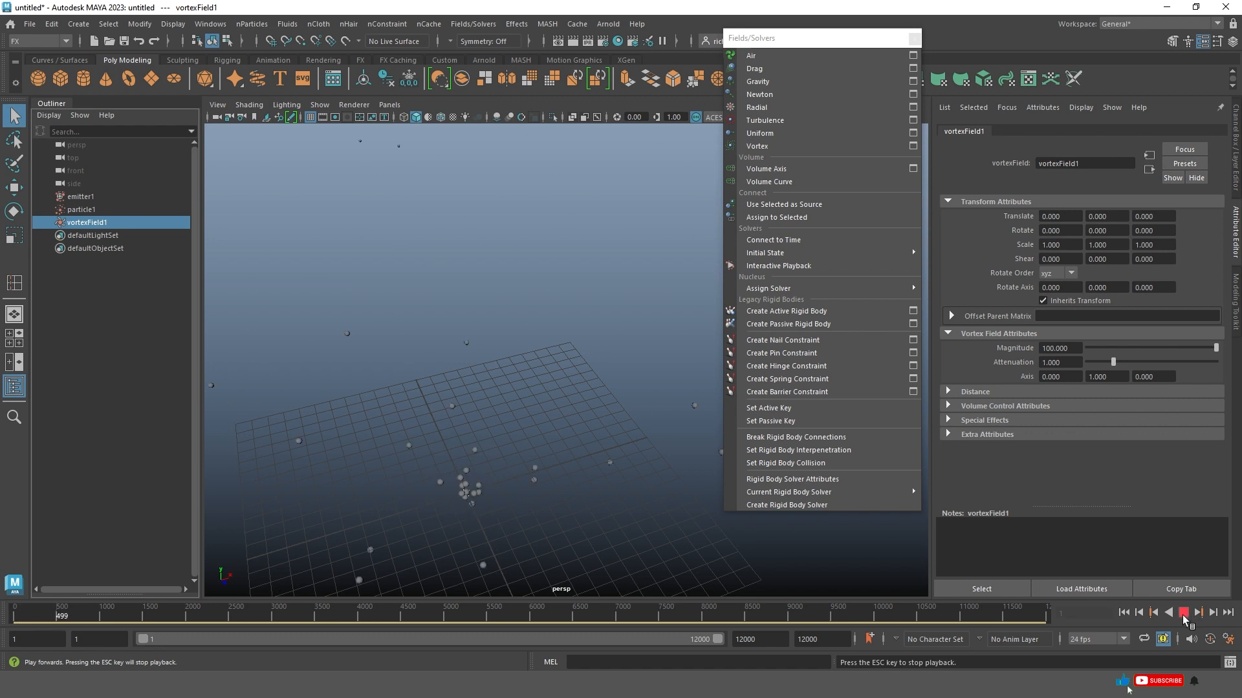
pyautogui.click(1184, 613)
pyautogui.press('a')
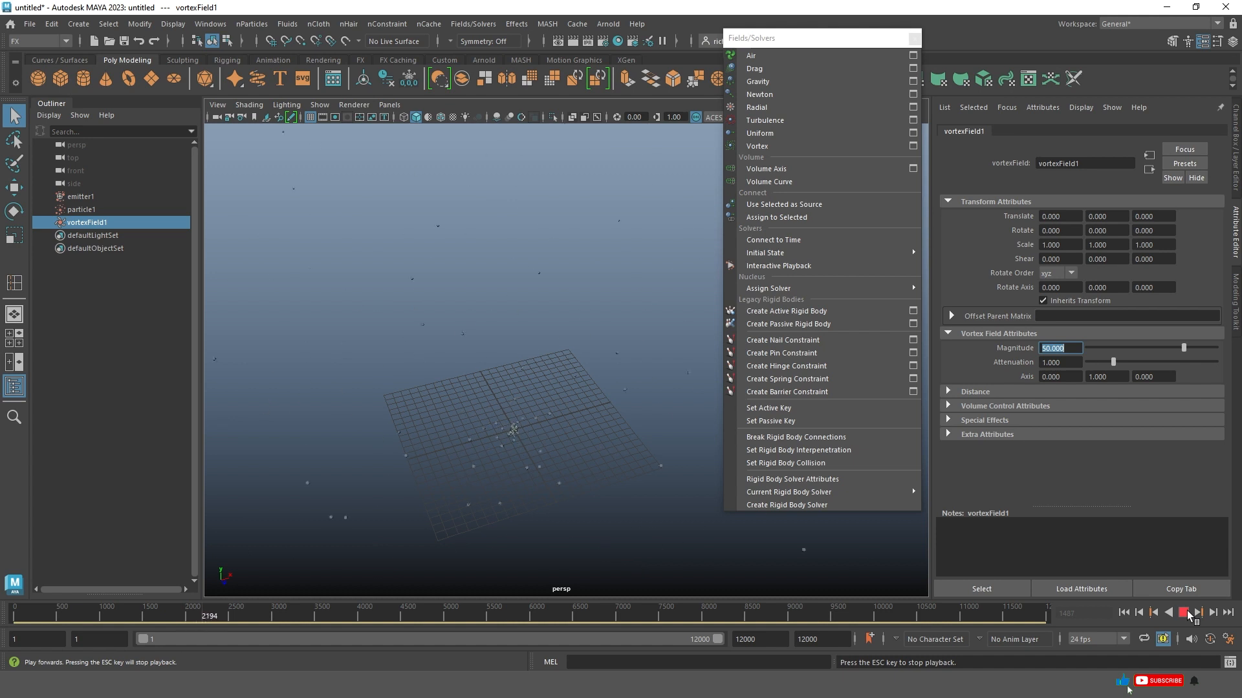
# Set emitter1's rate to 100 particles per second and replay the simulation from the first frame.
pyautogui.click(557, 463)
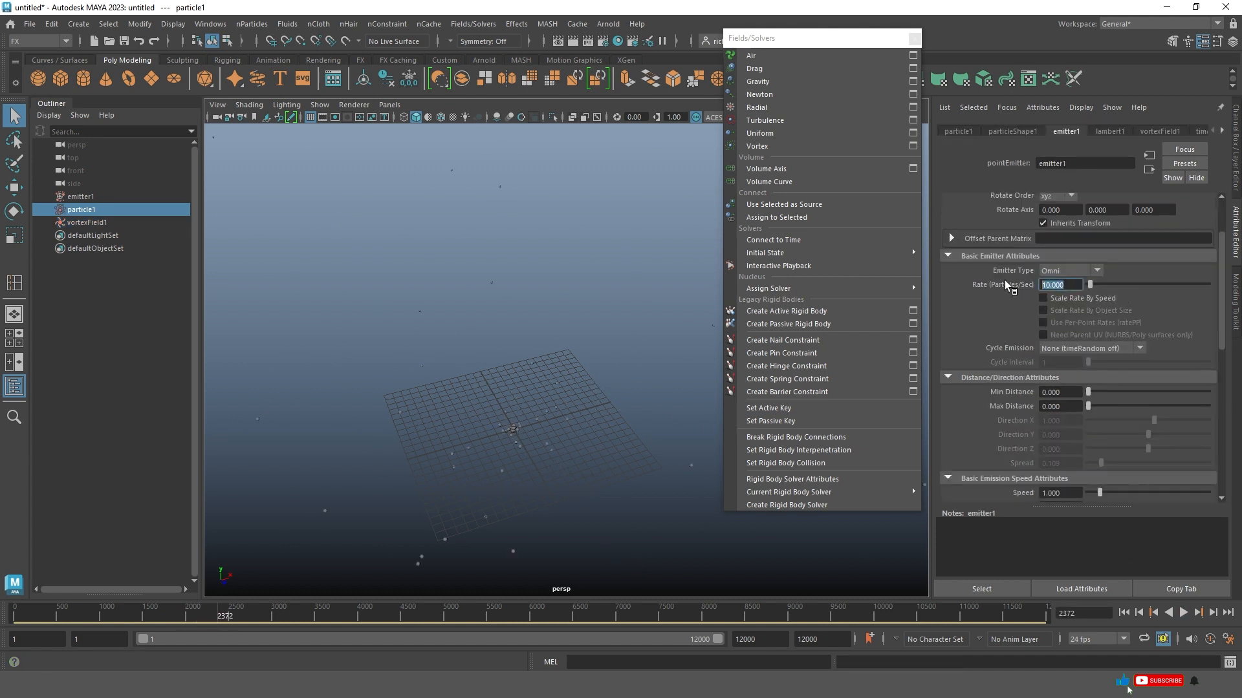
pyautogui.write('100')
pyautogui.press('Return')
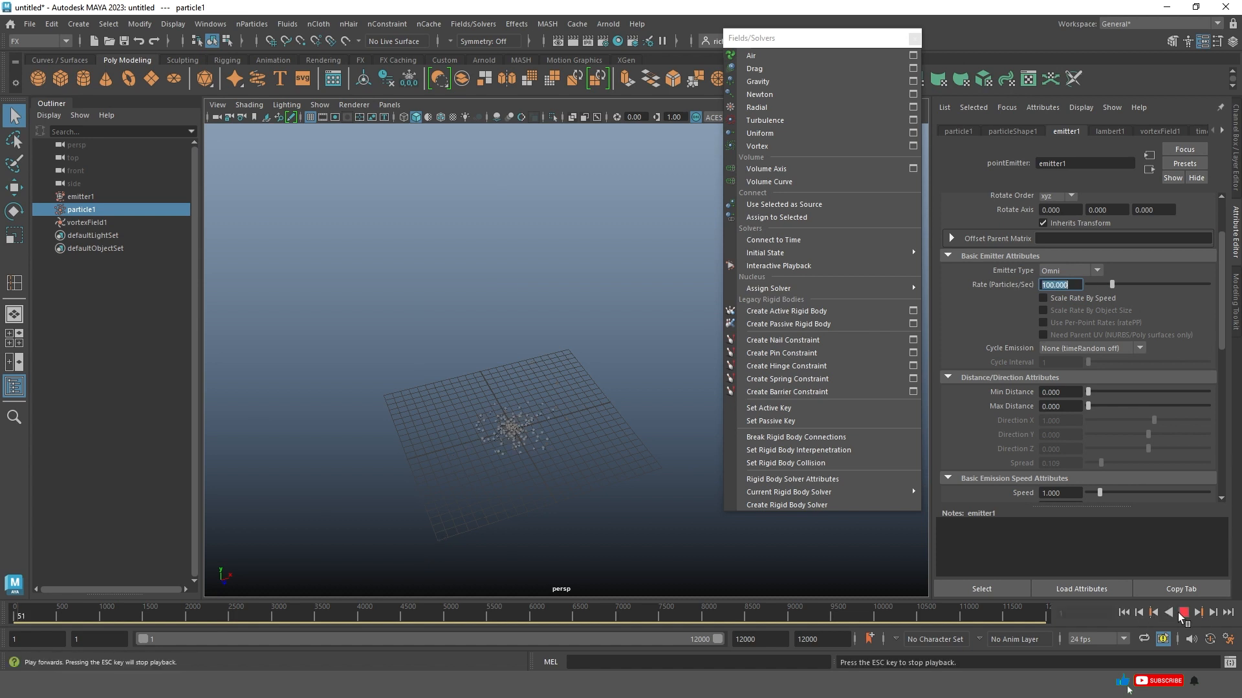
pyautogui.click(1182, 614)
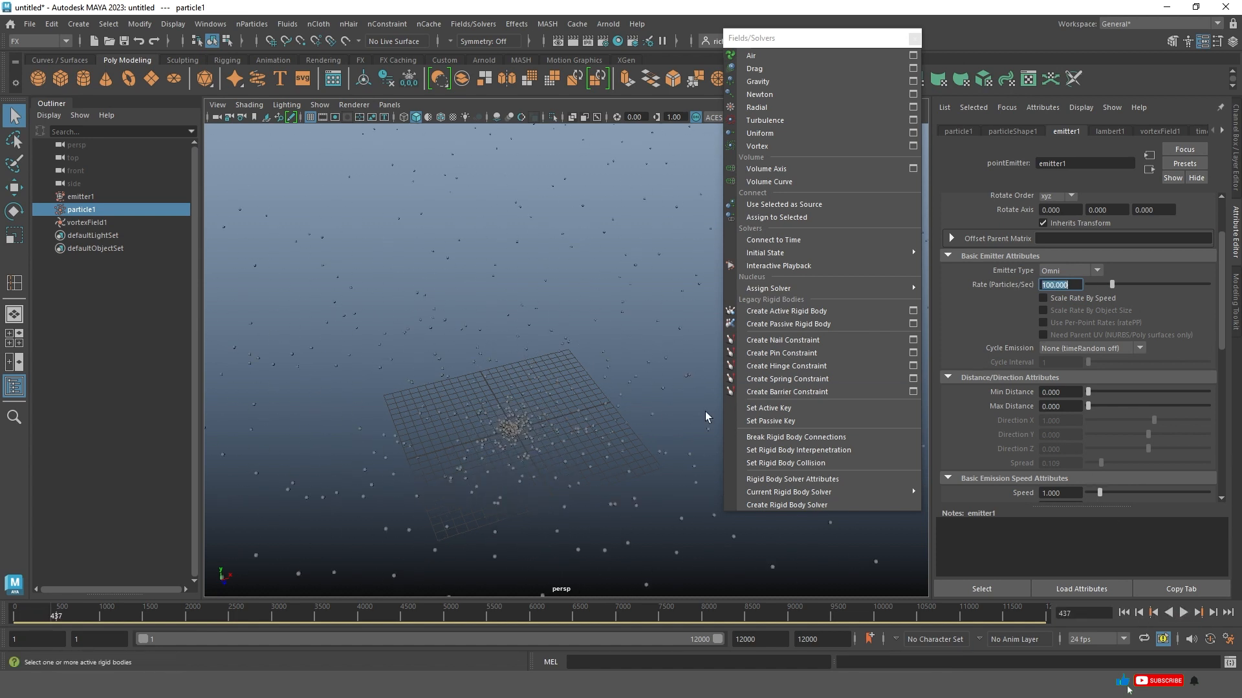
# Set the Conserve value of particleShape1 to 0.7 and play the simulation.
pyautogui.click(1012, 131)
pyautogui.scroll(3, 1067, 226)
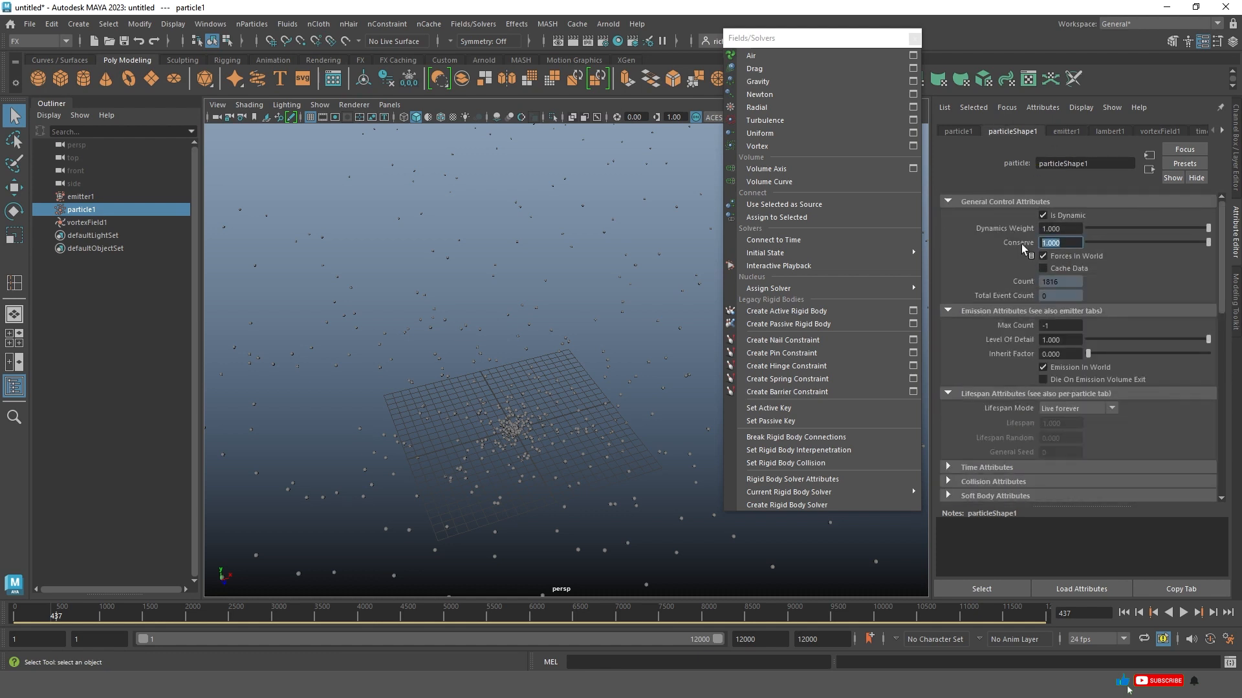
pyautogui.click(1182, 613)
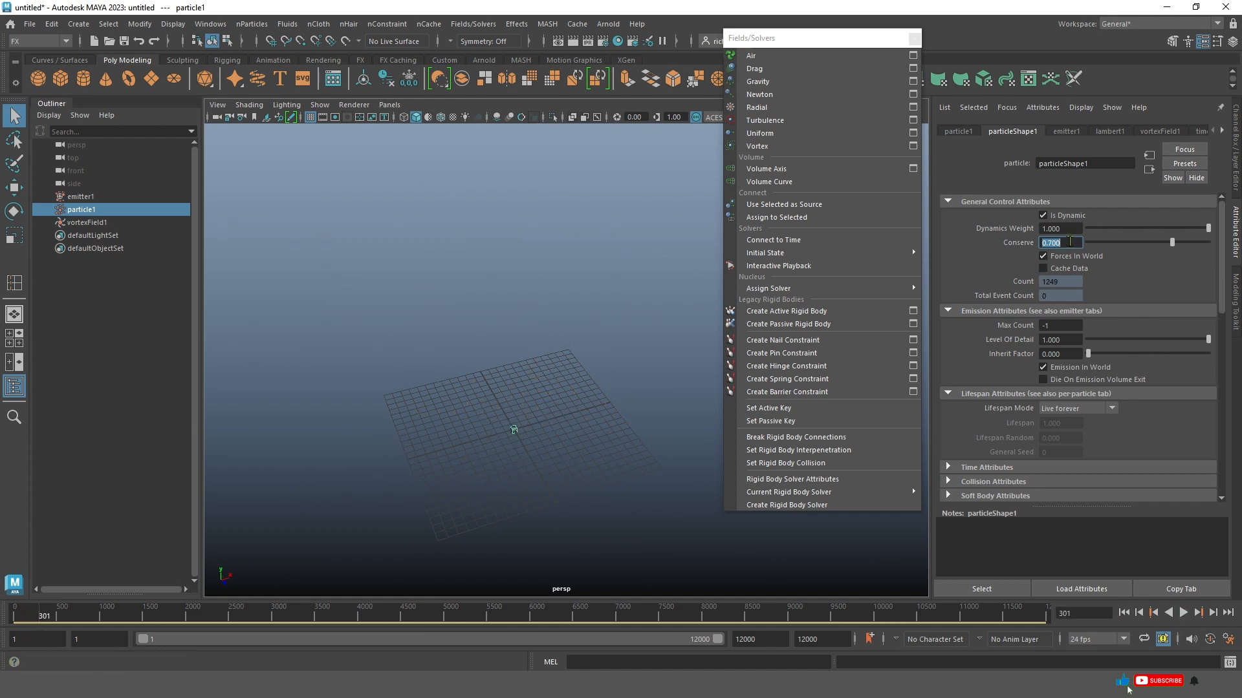
# Set the Conserve value of particleShape1 to 0.9, replay the simulation and inspect the particle disc up close.
pyautogui.write('0.9')
pyautogui.press('Return')
pyautogui.click(1180, 611)
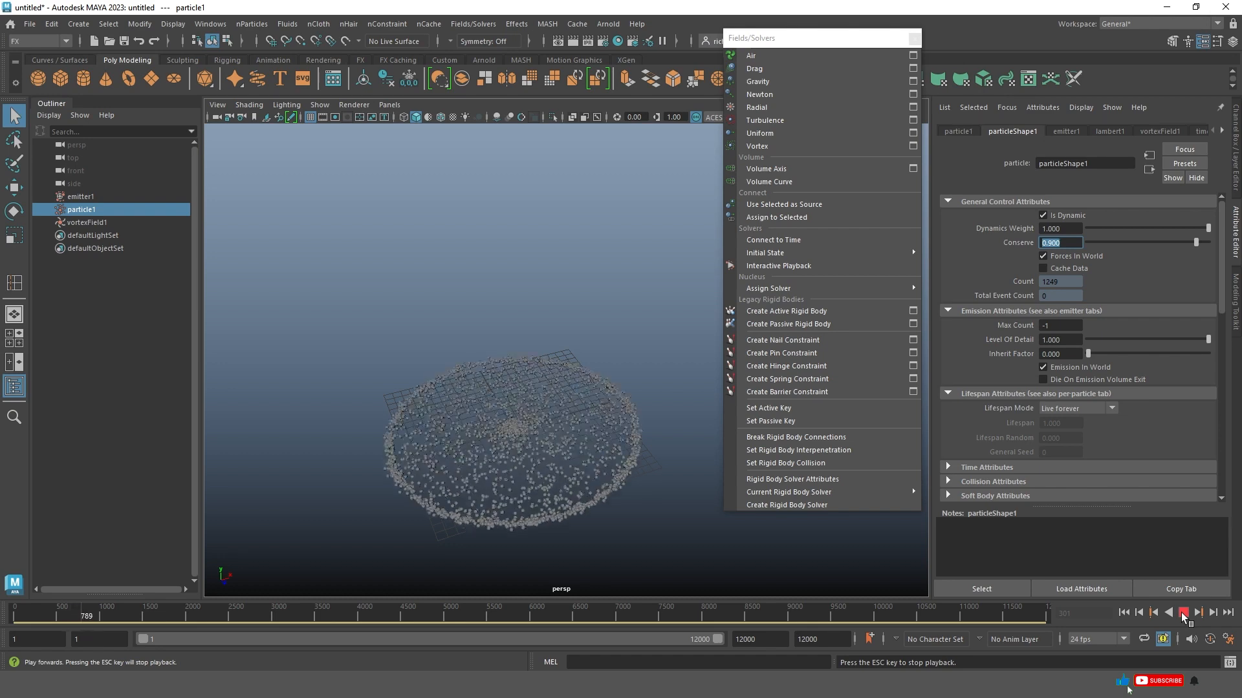
pyautogui.click(1181, 612)
pyautogui.keyDown('alt'); pyautogui.moveTo(563, 450); pyautogui.dragTo(555, 406); pyautogui.keyUp('alt')
pyautogui.keyDown('alt'); pyautogui.moveTo(555, 406); pyautogui.dragTo(621, 509, button='right'); pyautogui.keyUp('alt')
pyautogui.keyDown('alt'); pyautogui.moveTo(606, 481); pyautogui.dragTo(630, 397, button='middle'); pyautogui.keyUp('alt')
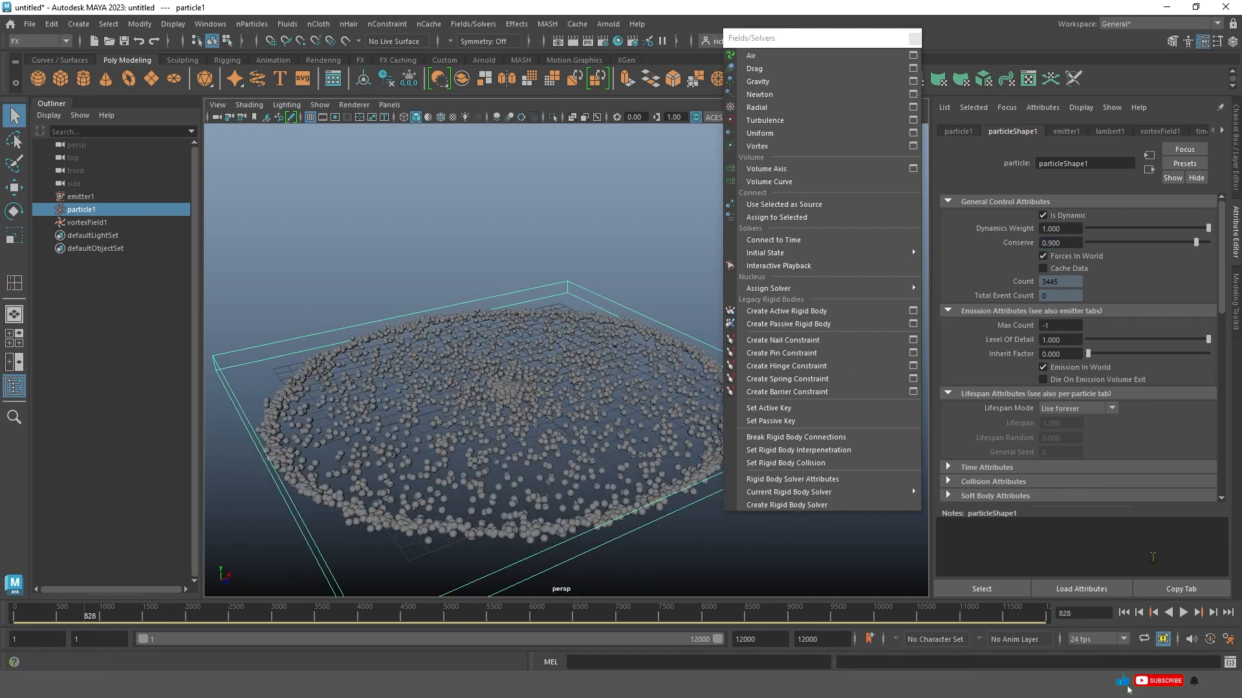
pyautogui.scroll(3, 518, 360)
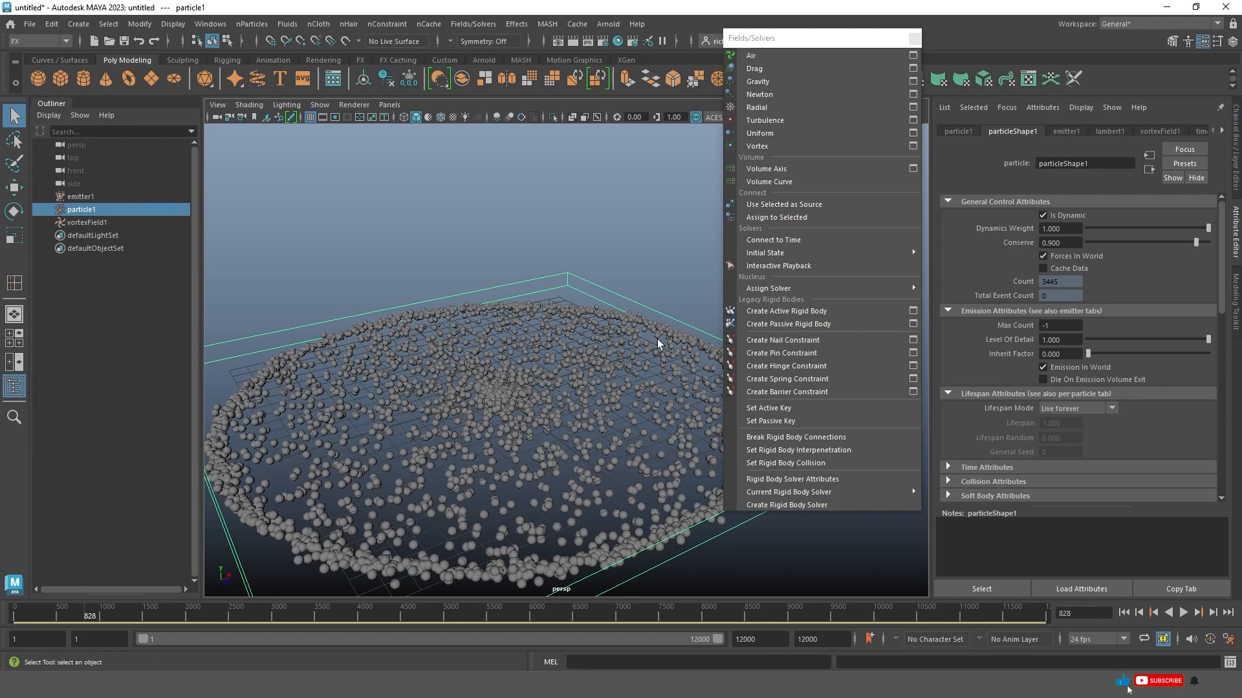
pyautogui.scroll(-3, 480, 337)
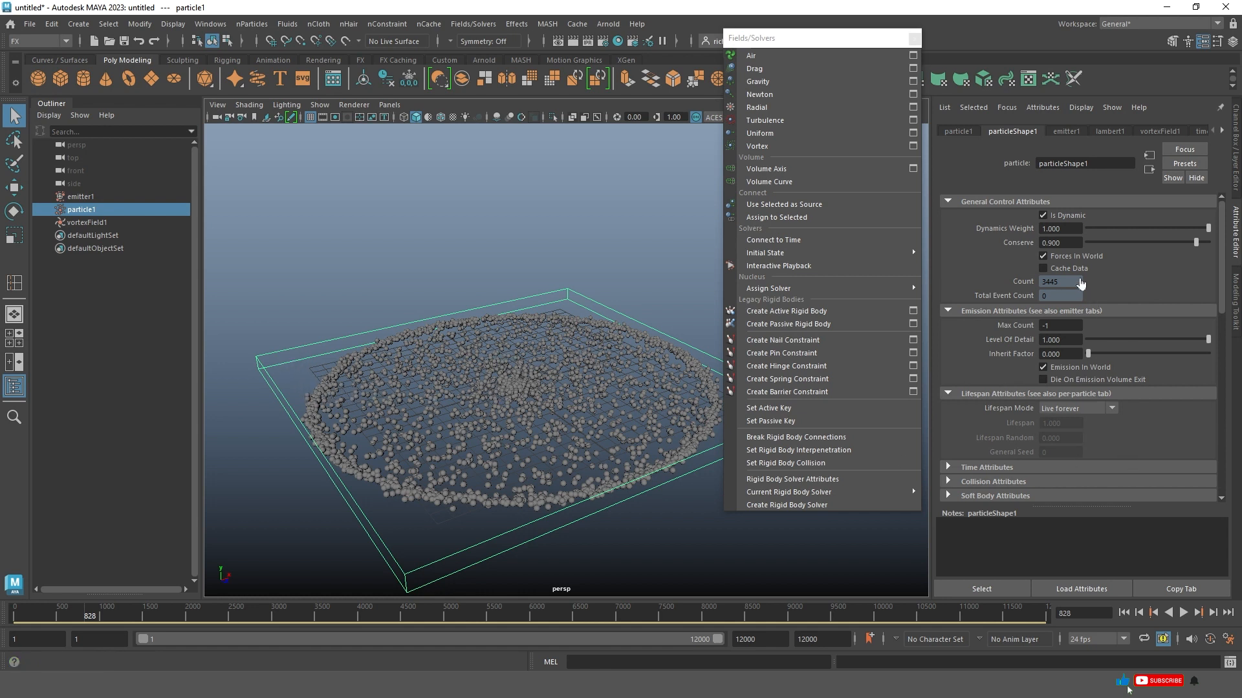
# Set the Conserve value of particleShape1 to 1 and replay the simulation for comparison.
pyautogui.write('1')
pyautogui.press('Return')
pyautogui.click(1184, 612)
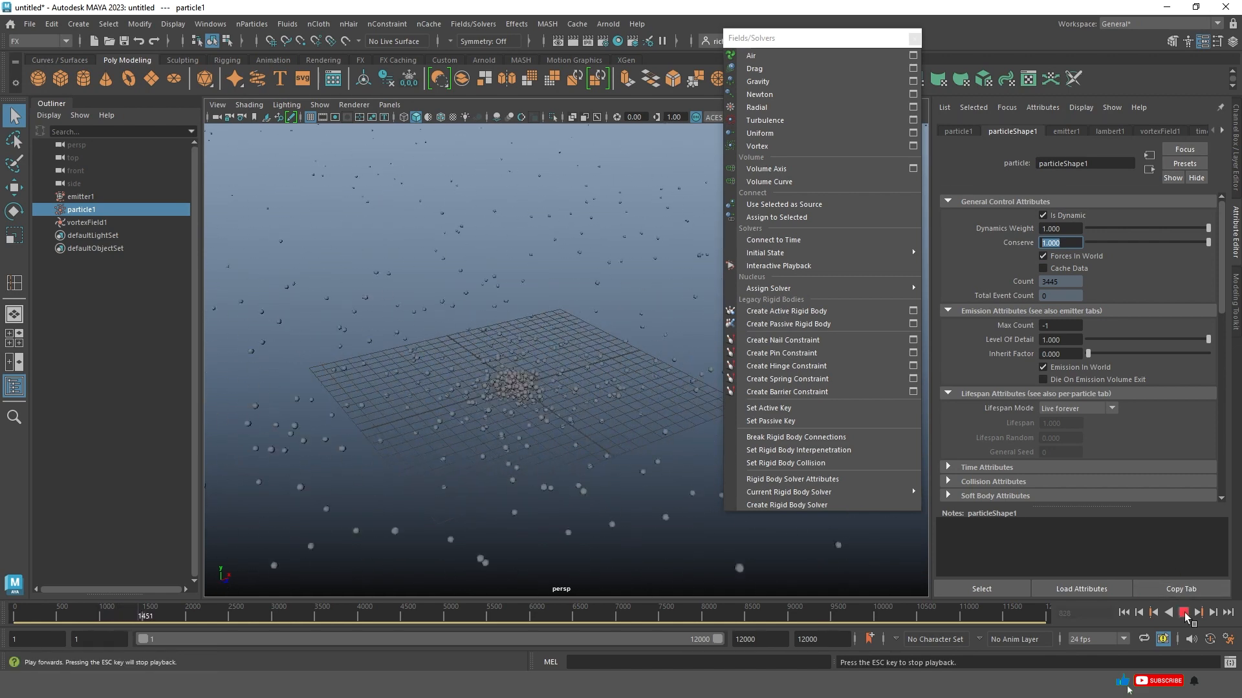
pyautogui.press('Escape')
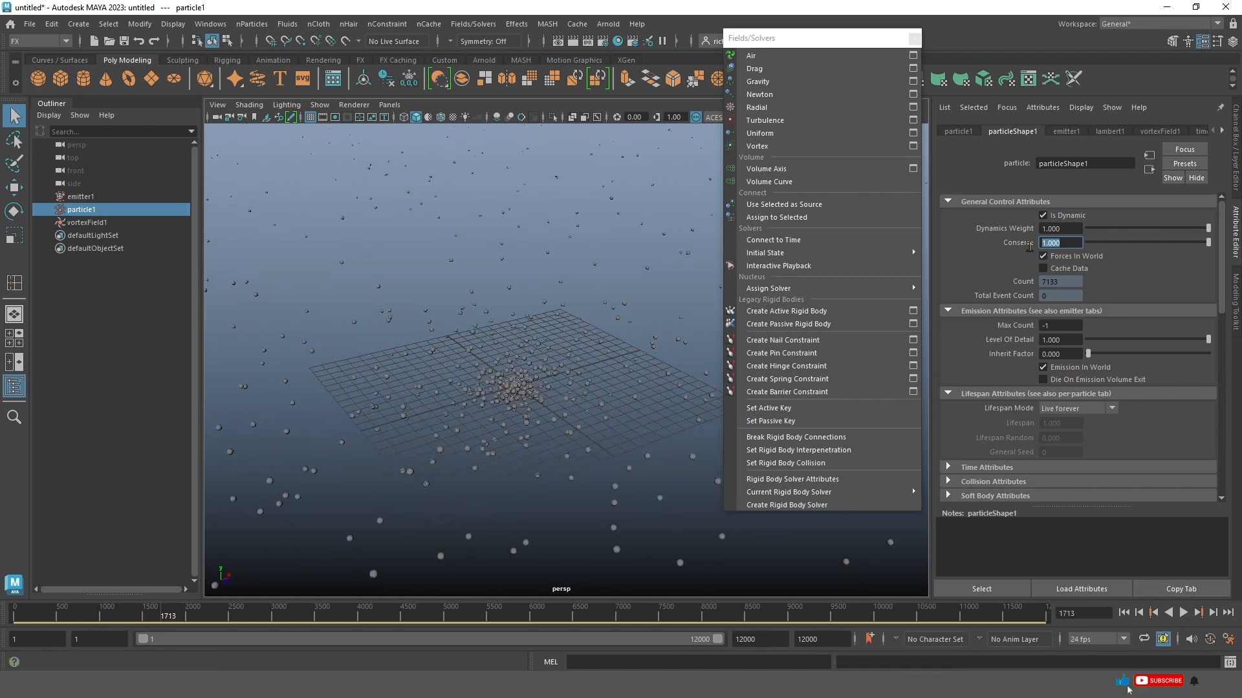
# Return the Conserve value of particleShape1 to 0.9 and replay the simulation from the first frame.
pyautogui.write('0.9')
pyautogui.press('Return')
pyautogui.click(1125, 613)
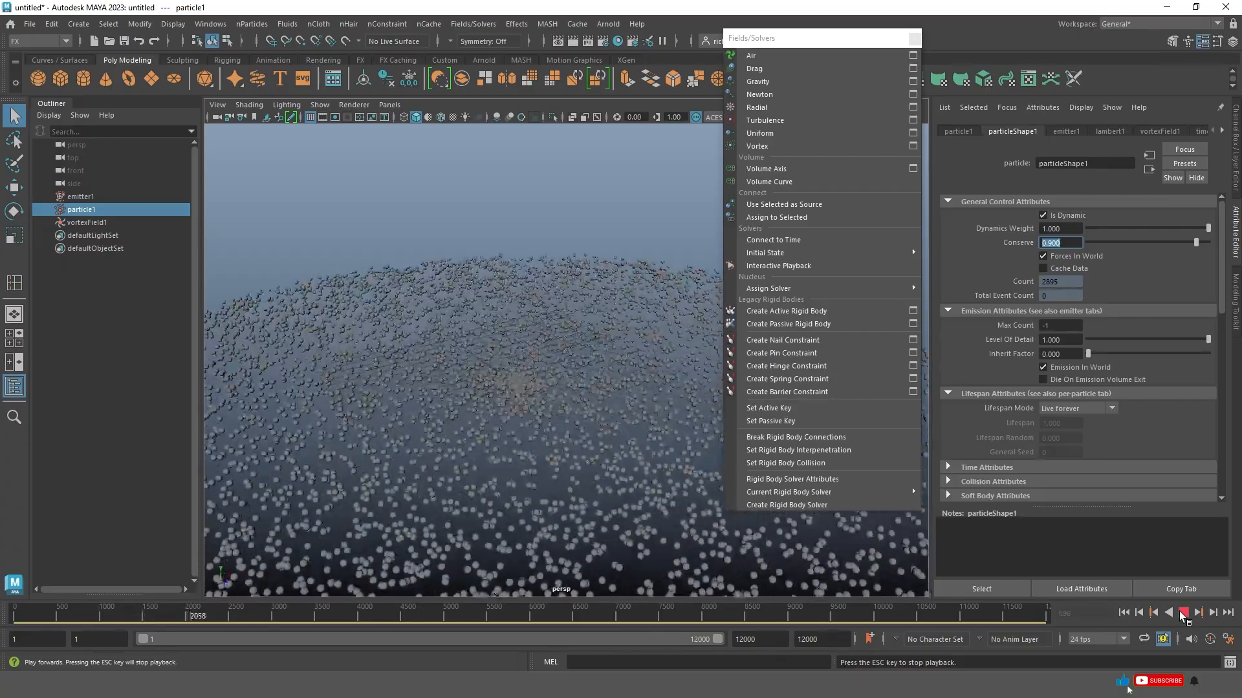
pyautogui.scroll(-5, 554, 360)
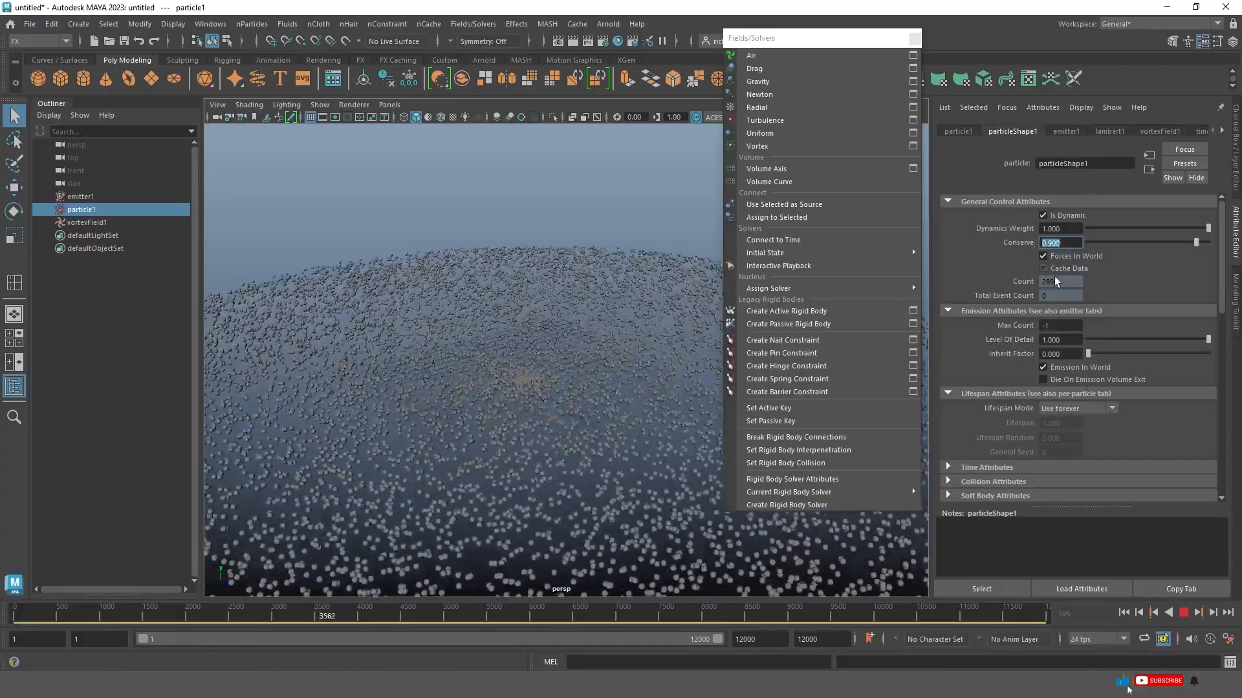
pyautogui.click(1184, 613)
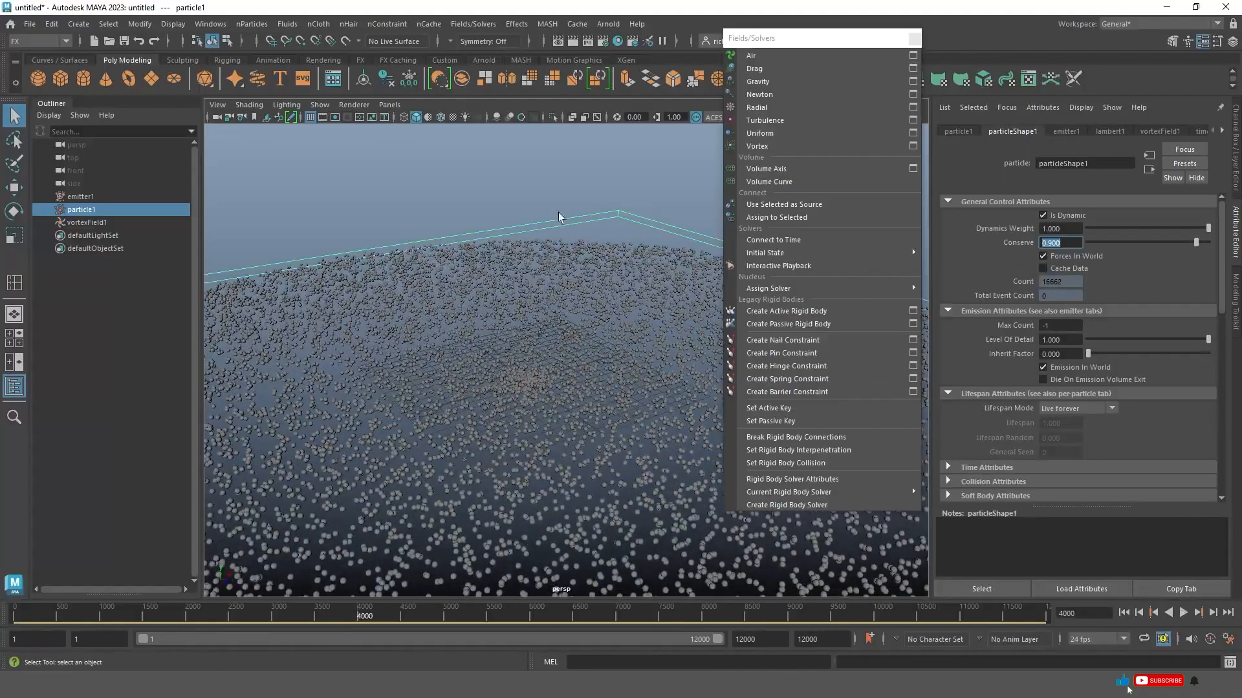
# Change the emitter type of emitter1 to Directional and replay the simulation from the first frame to view the particle path.
pyautogui.click(963, 132)
pyautogui.click(1066, 132)
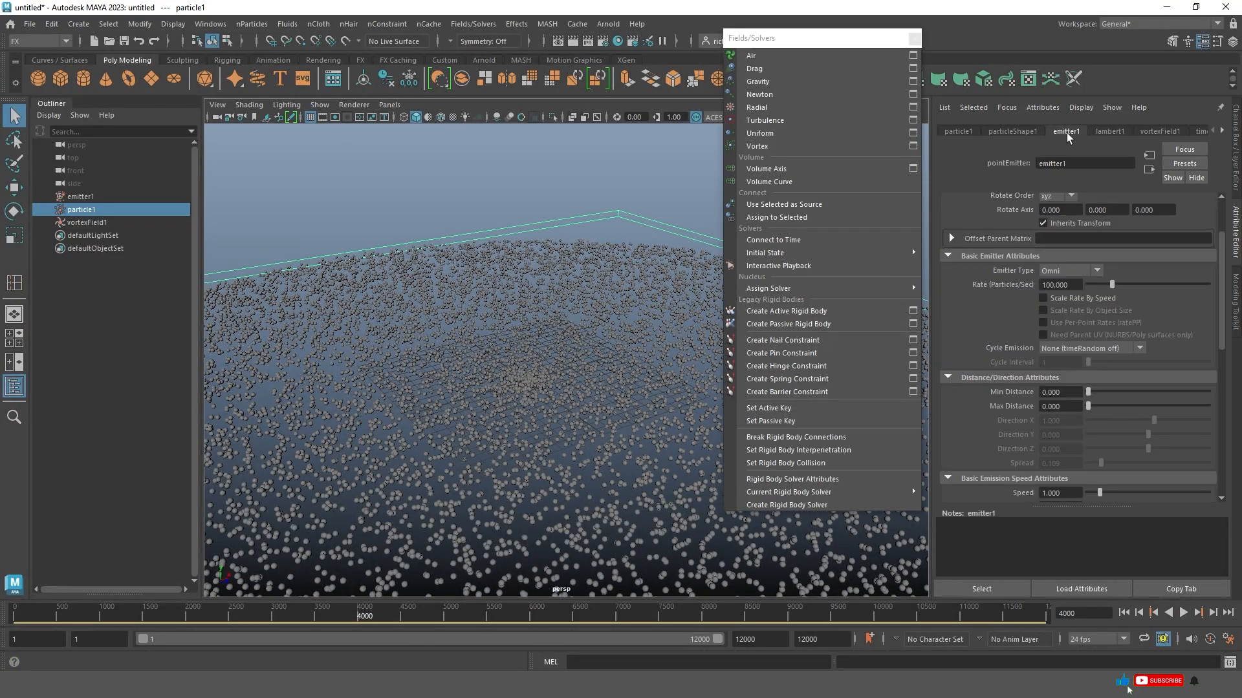
pyautogui.click(1057, 271)
pyautogui.click(1058, 284)
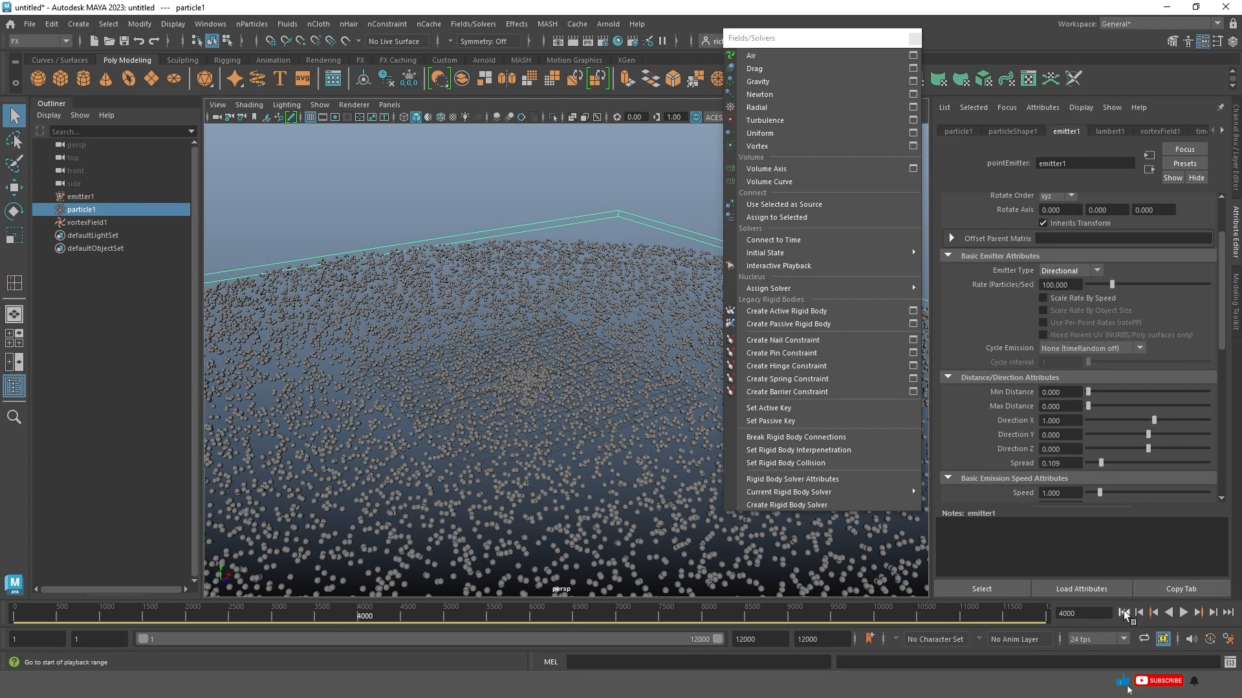
pyautogui.click(1124, 612)
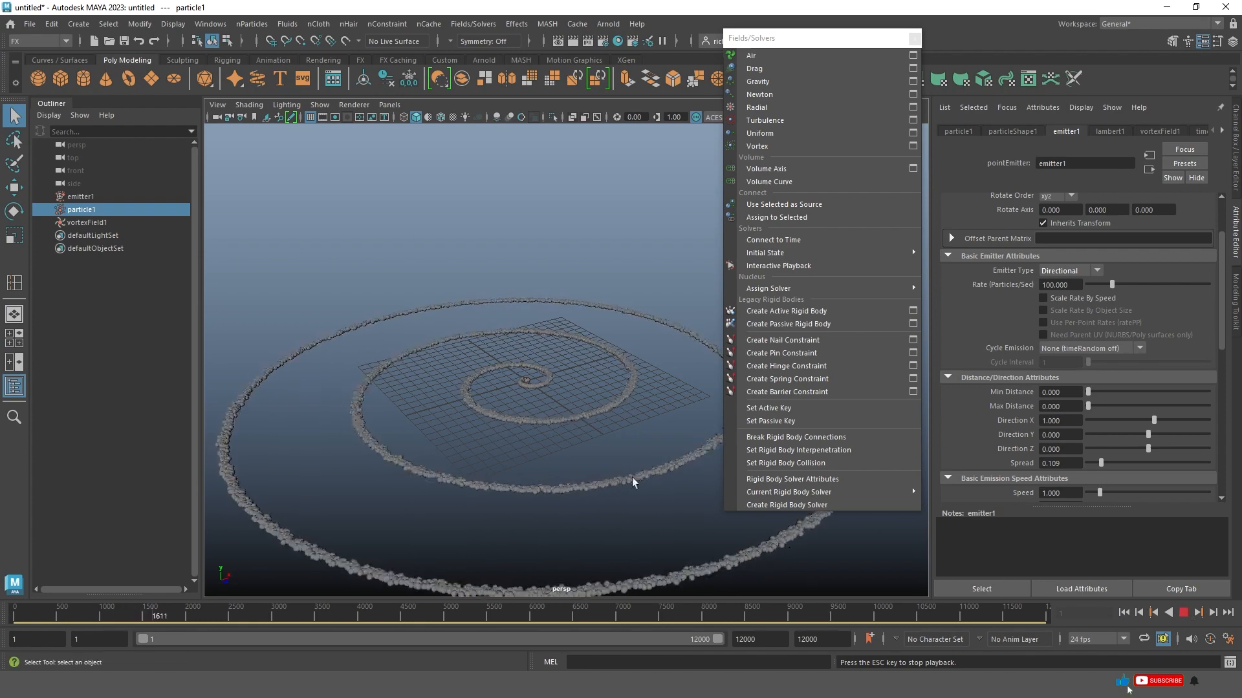
pyautogui.keyDown('alt'); pyautogui.moveTo(631, 477); pyautogui.dragTo(560, 507); pyautogui.keyUp('alt')
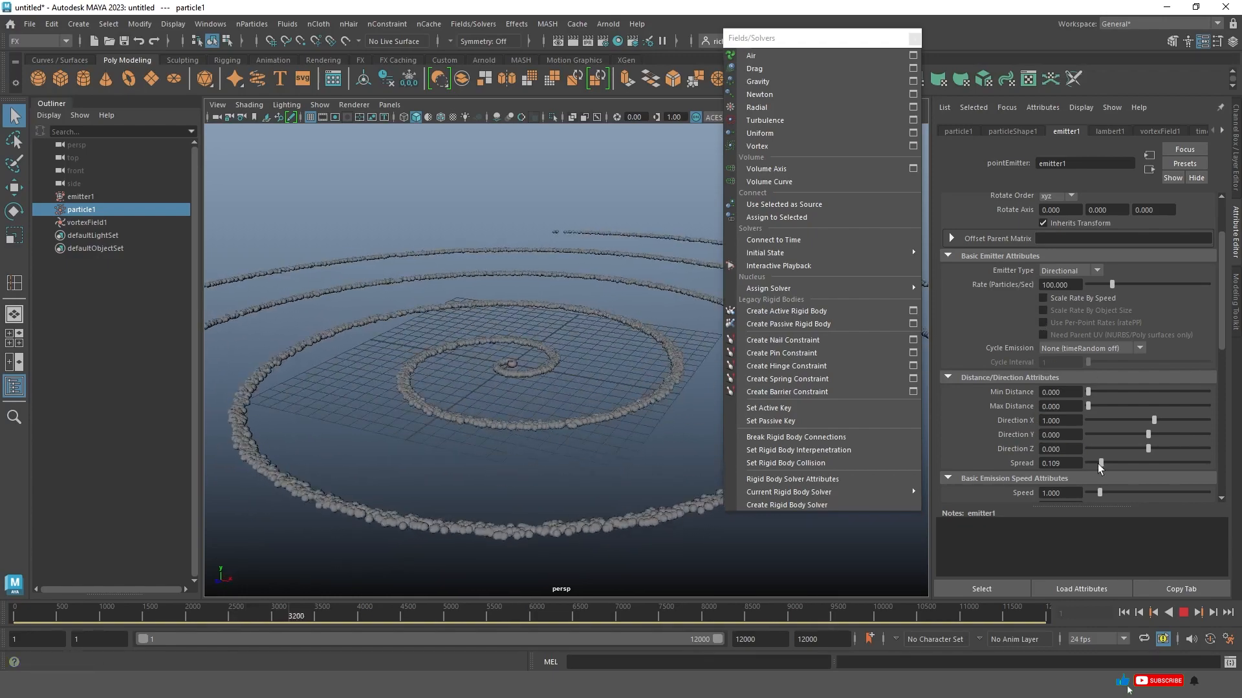
# Increase emitter1's spread to about 0.962 and set its emission speed to 0.5 during playback.
pyautogui.moveTo(1101, 463); pyautogui.dragTo(1201, 432)
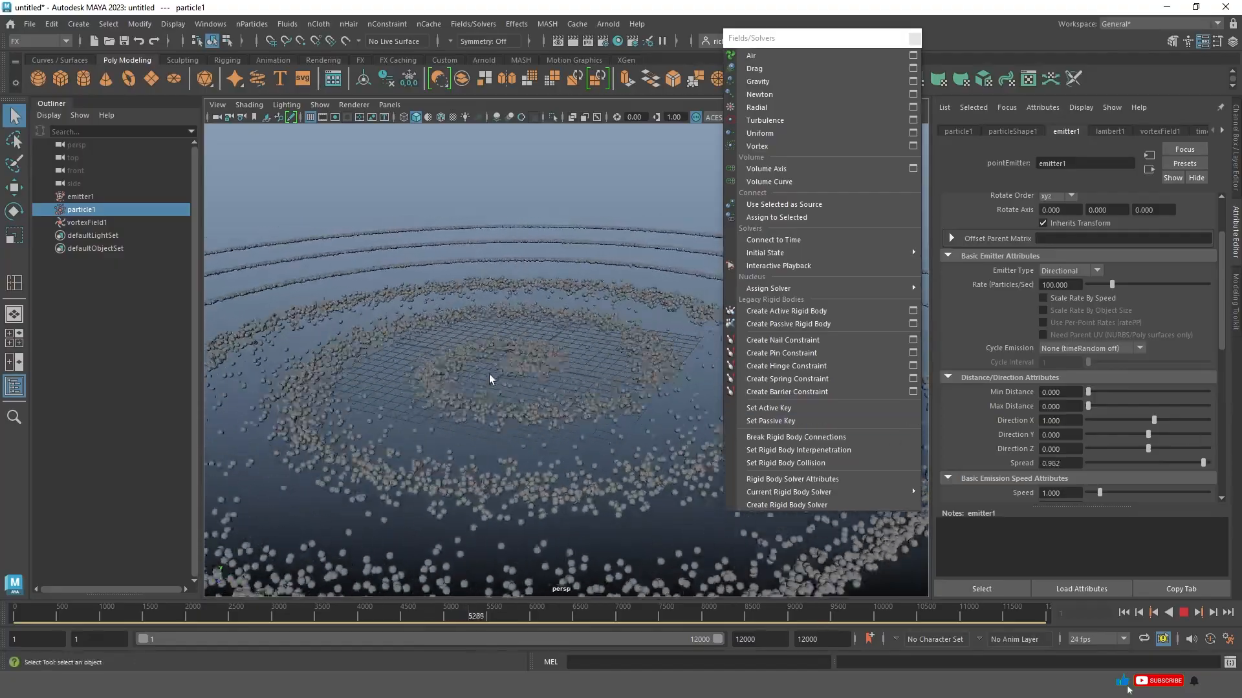
pyautogui.keyDown('alt'); pyautogui.moveTo(488, 377); pyautogui.dragTo(522, 451); pyautogui.keyUp('alt')
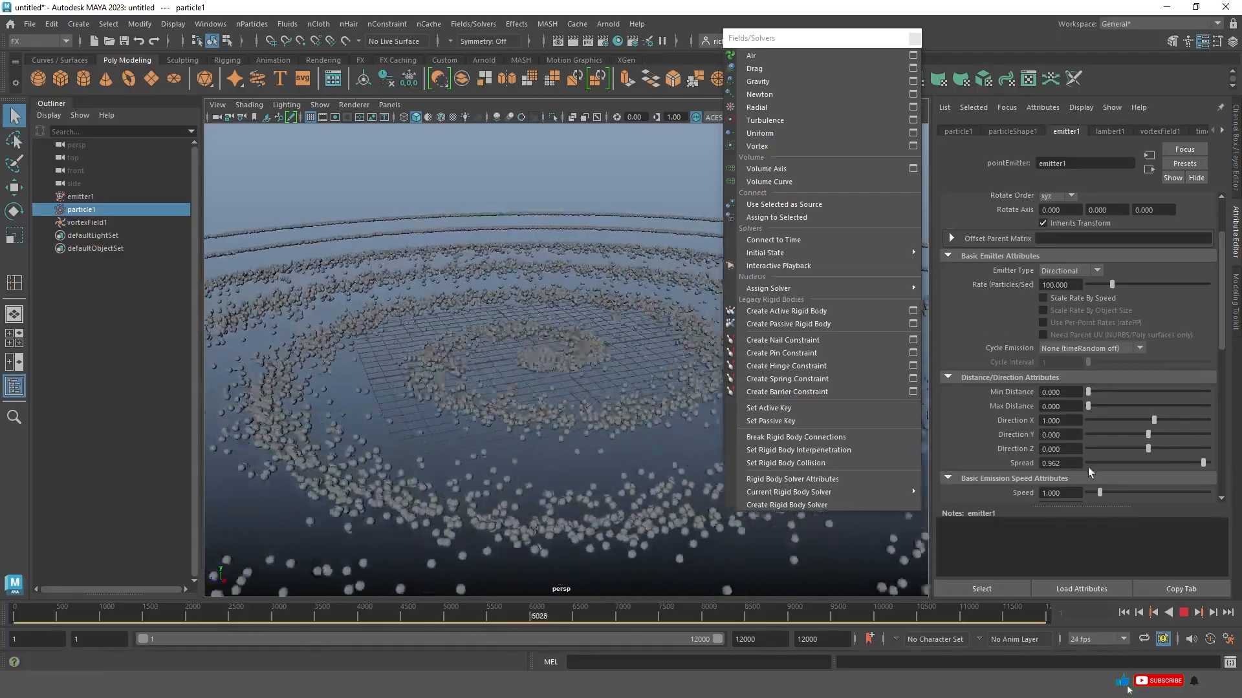
pyautogui.moveTo(1070, 494); pyautogui.dragTo(1012, 499)
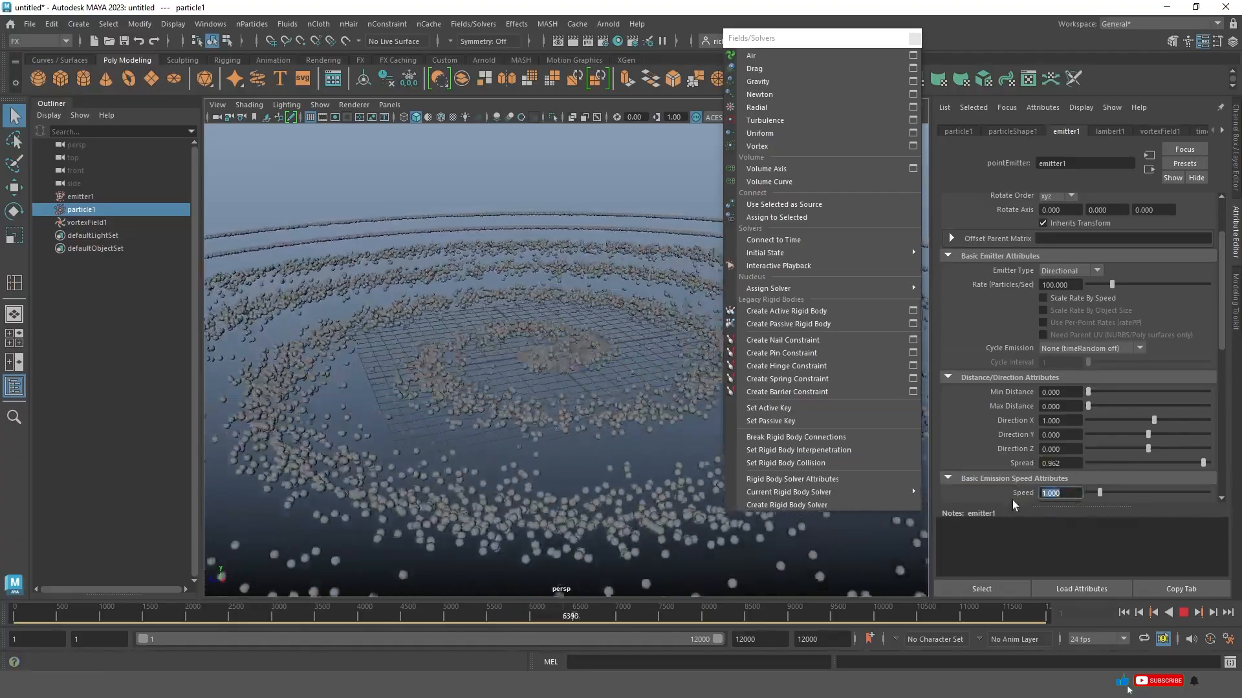
pyautogui.write('.5')
pyautogui.press('Return')
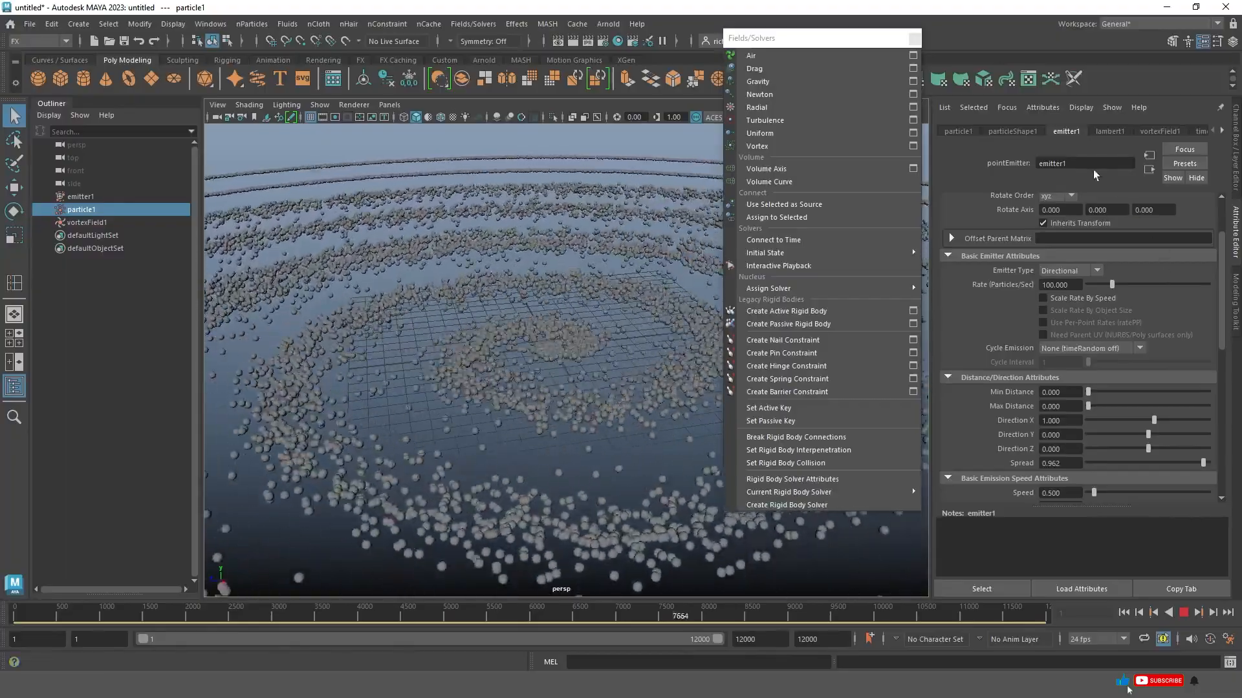
# Set the lifespan mode of particleShape1 to Random range with a lifespan of 10, and stop playback.
pyautogui.click(1007, 131)
pyautogui.click(1064, 410)
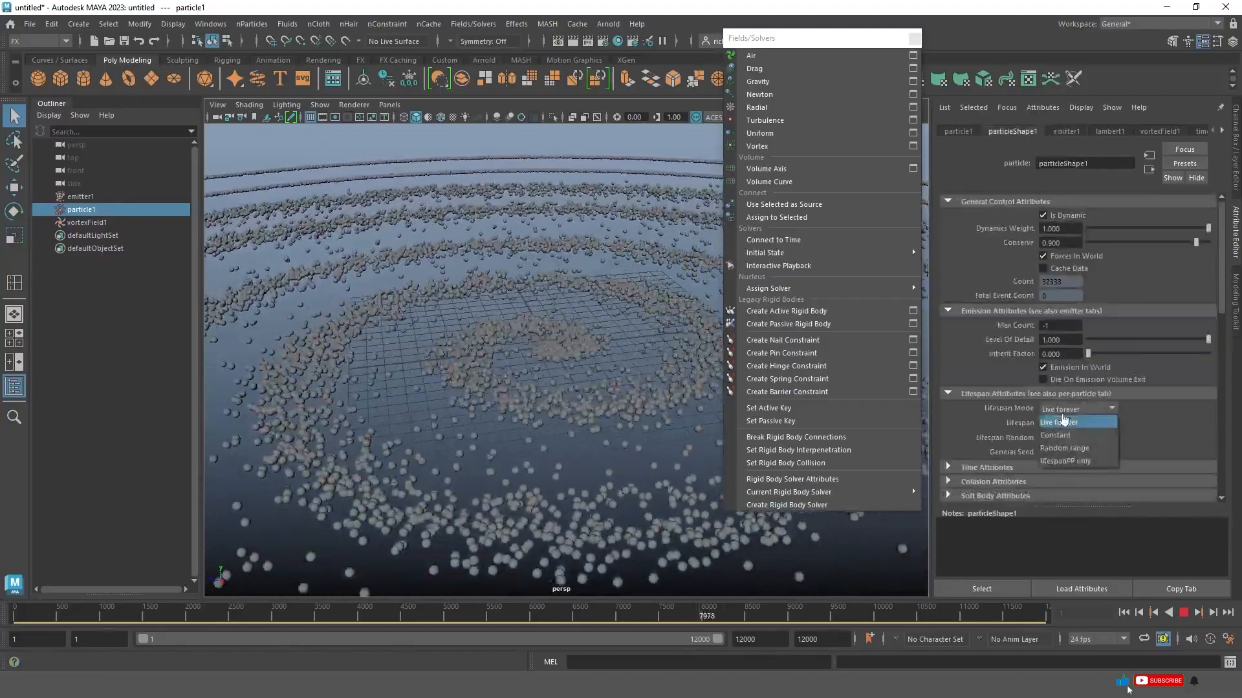
pyautogui.click(1064, 448)
pyautogui.click(1060, 423)
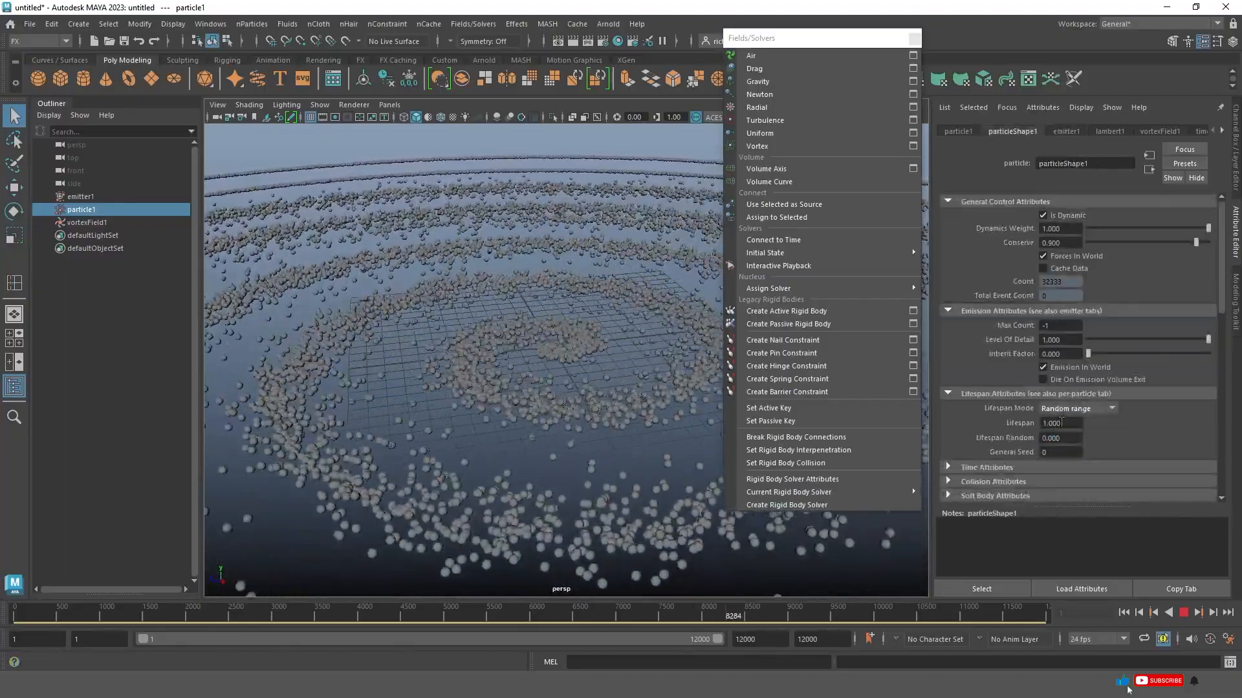
pyautogui.write('10')
pyautogui.press('Return')
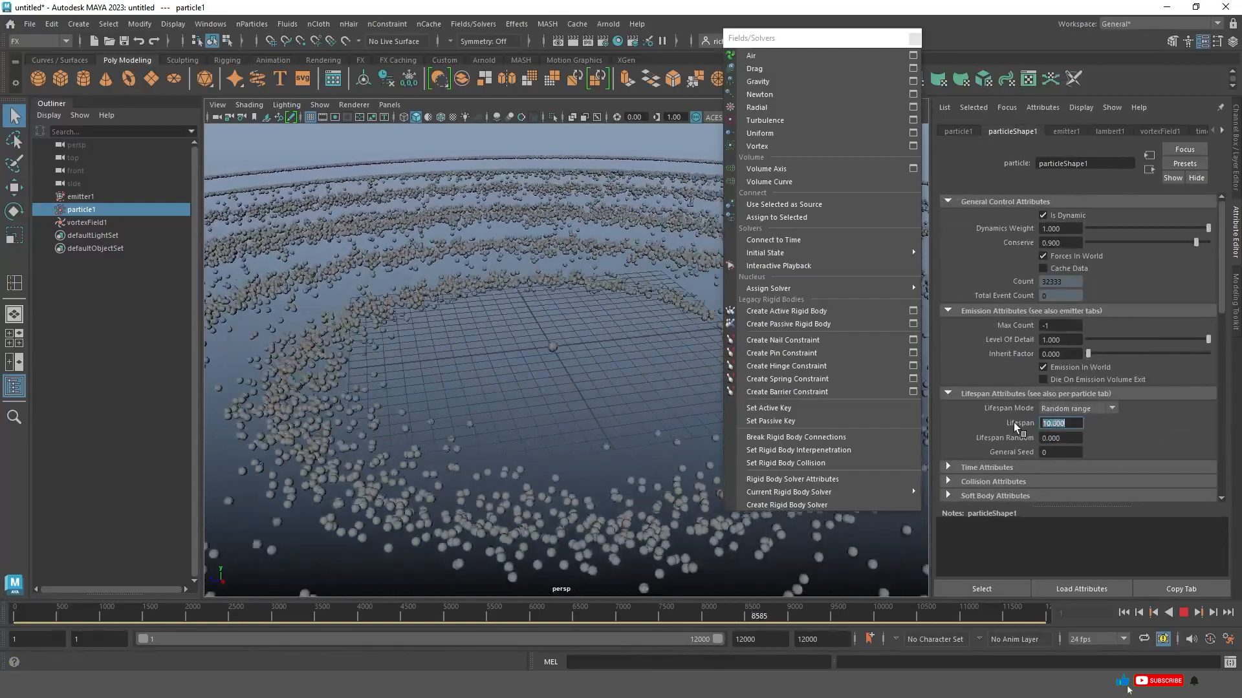
pyautogui.click(1182, 616)
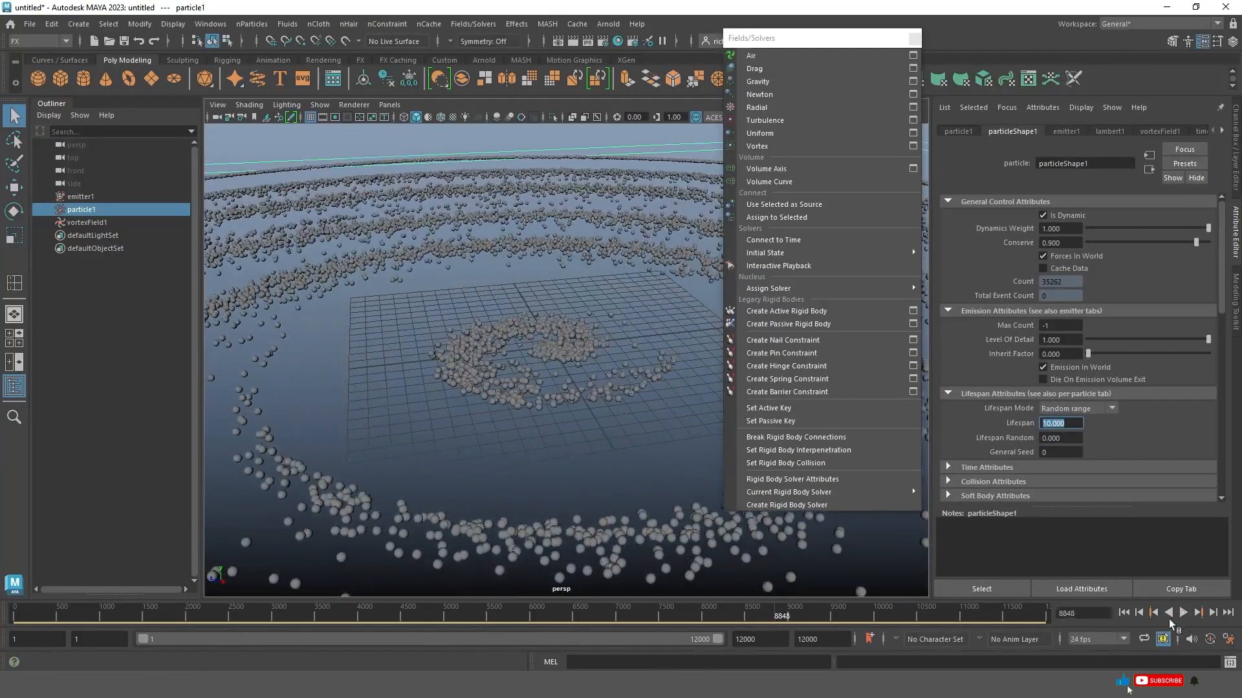
# Replay the simulation from the first frame and set the lifespan of particleShape1 to 20 during playback.
pyautogui.click(1125, 614)
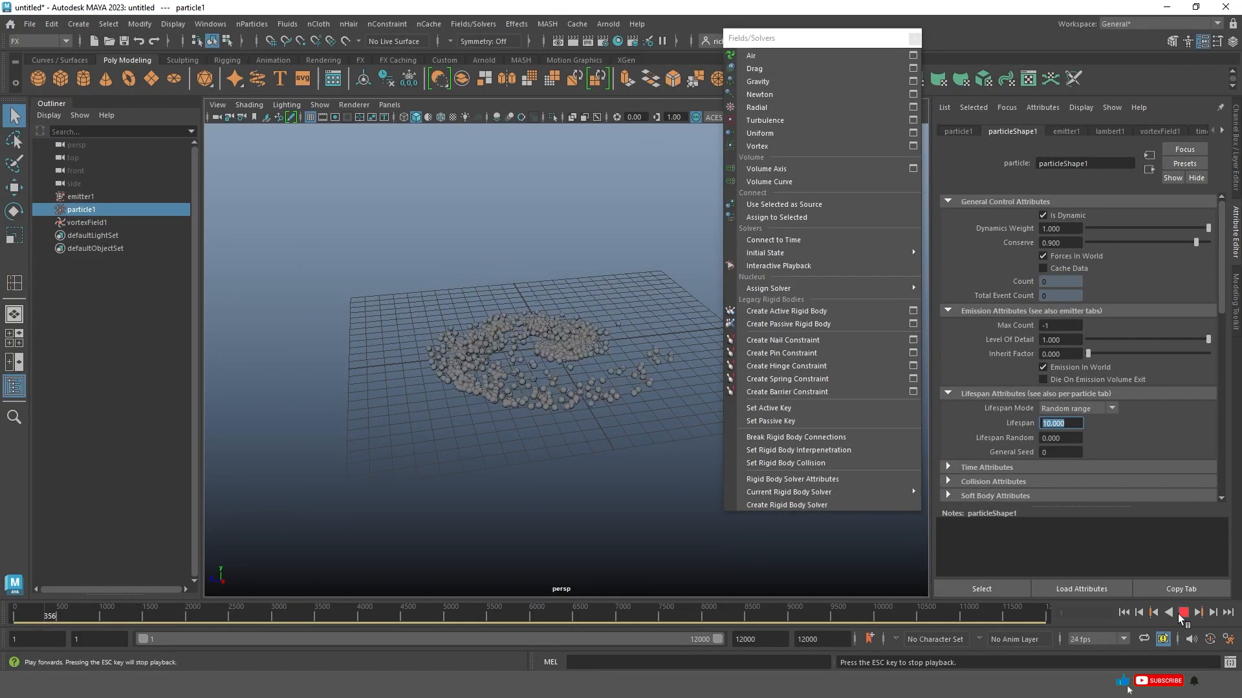
pyautogui.keyDown('alt'); pyautogui.moveTo(525, 402); pyautogui.dragTo(540, 355); pyautogui.keyUp('alt')
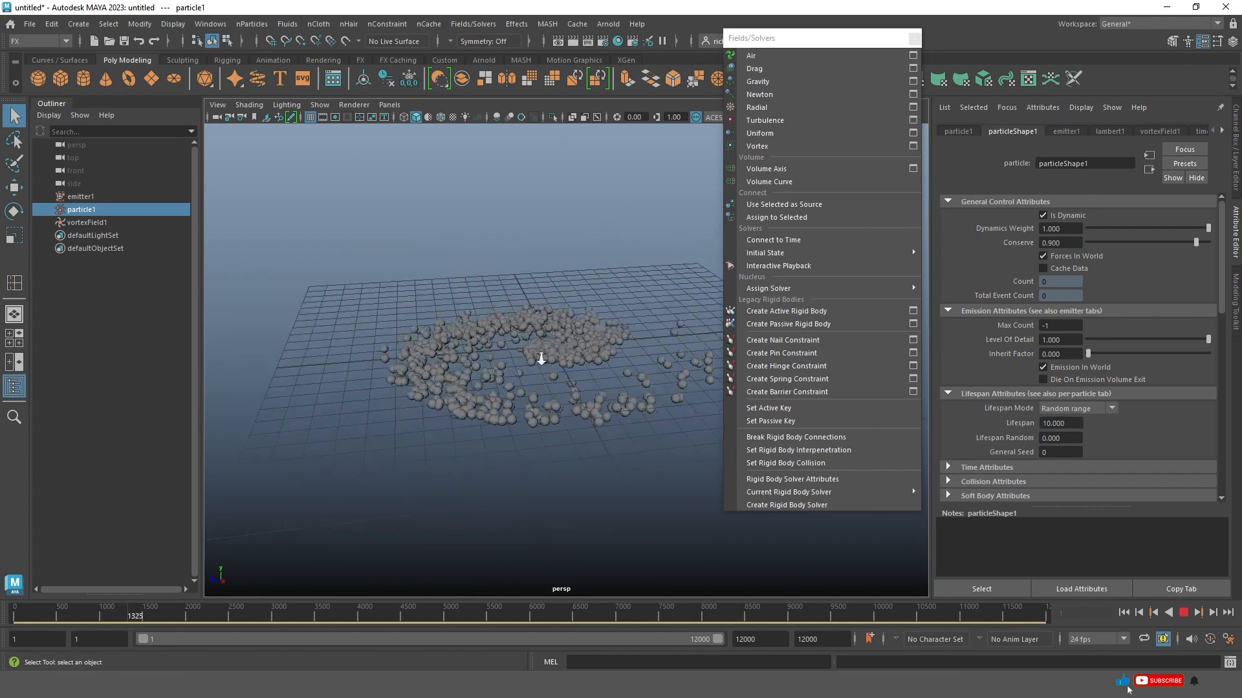
pyautogui.click(1050, 422)
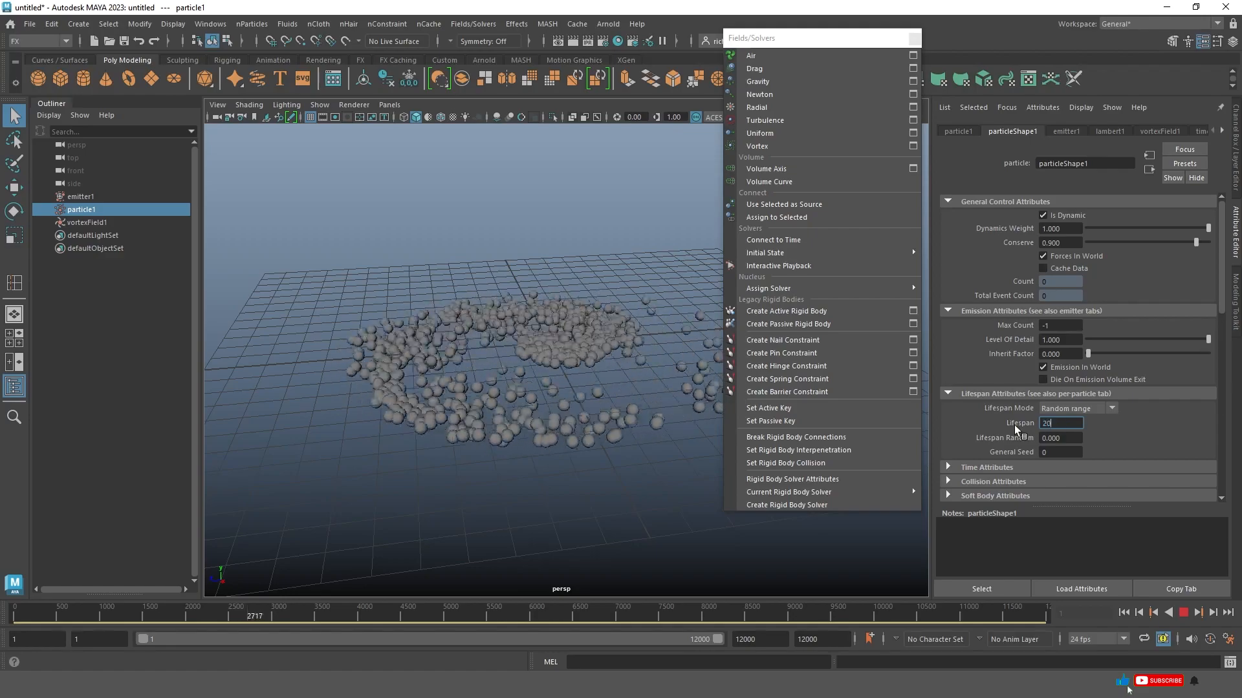
pyautogui.write('20')
pyautogui.press('Return')
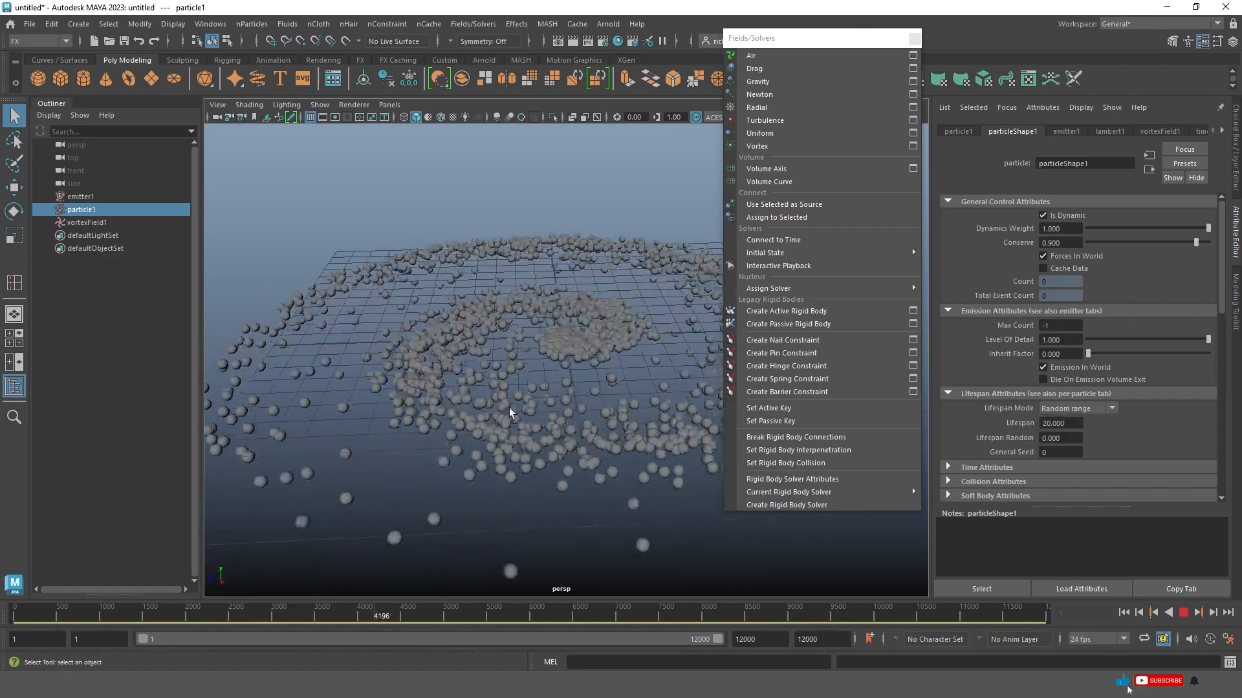
pyautogui.keyDown('alt'); pyautogui.moveTo(507, 410); pyautogui.dragTo(397, 347, button='middle'); pyautogui.keyUp('alt')
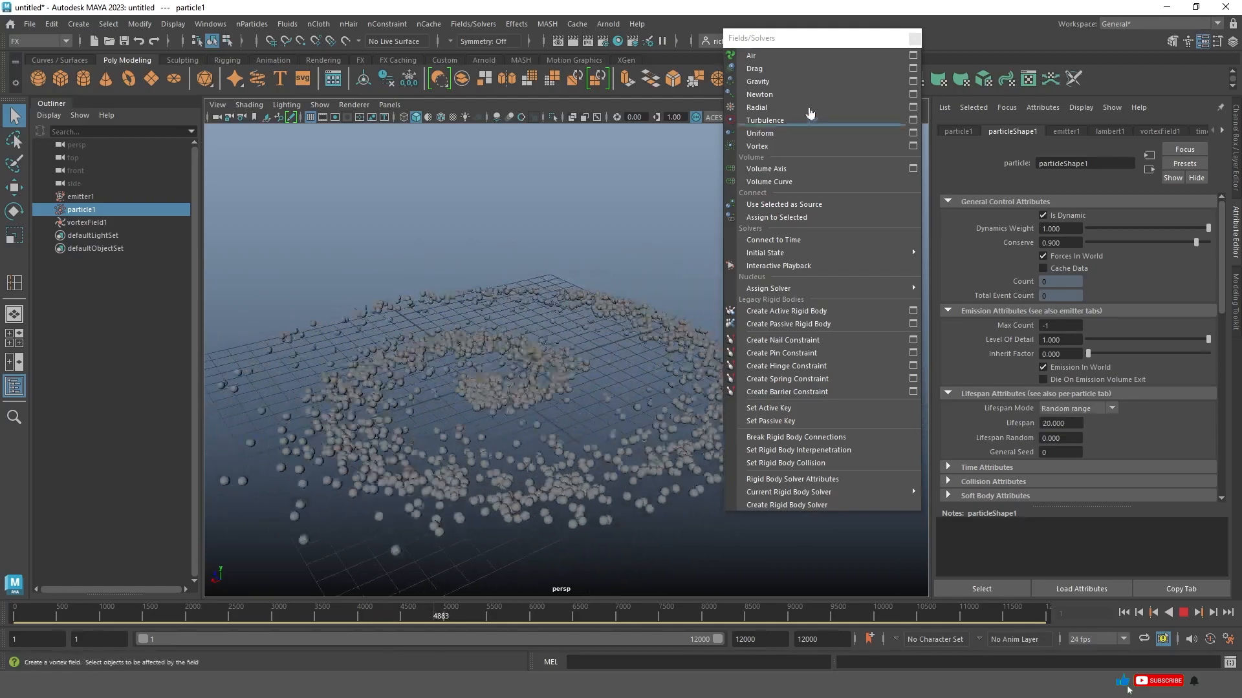
# Stop the simulation playback and move the floating Fields/Solvers menu clear of particleShape1's attributes.
pyautogui.moveTo(866, 44); pyautogui.dragTo(915, 47)
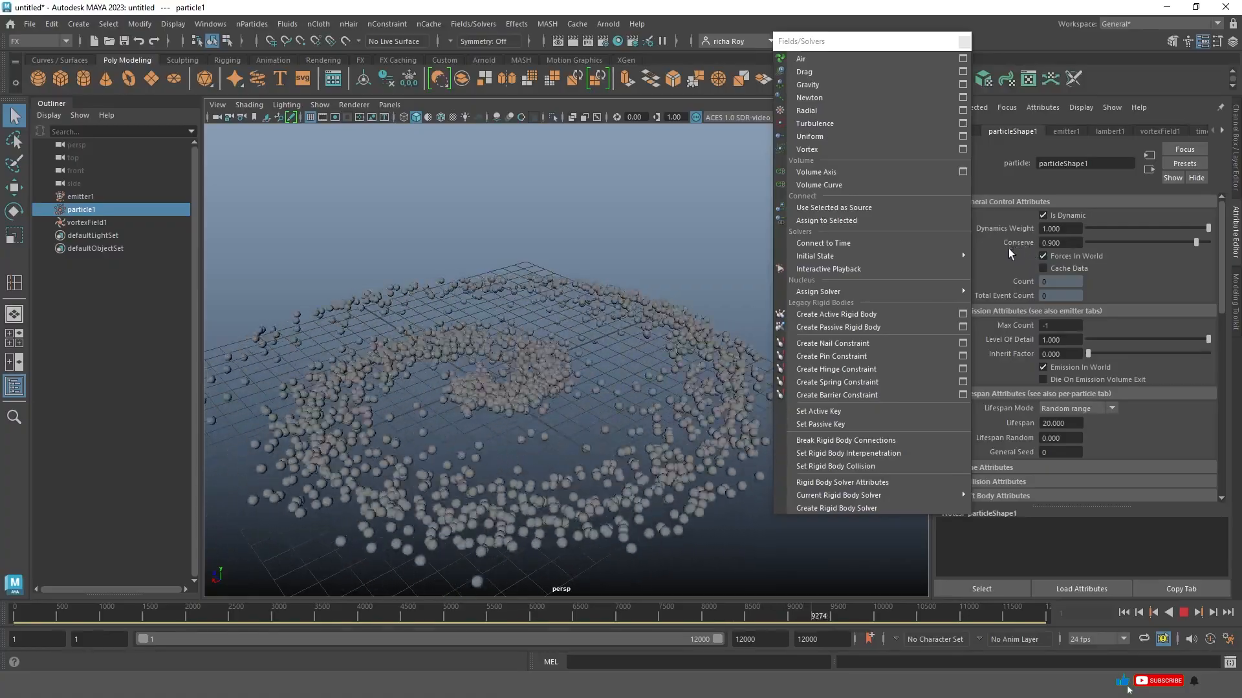
pyautogui.click(1061, 243)
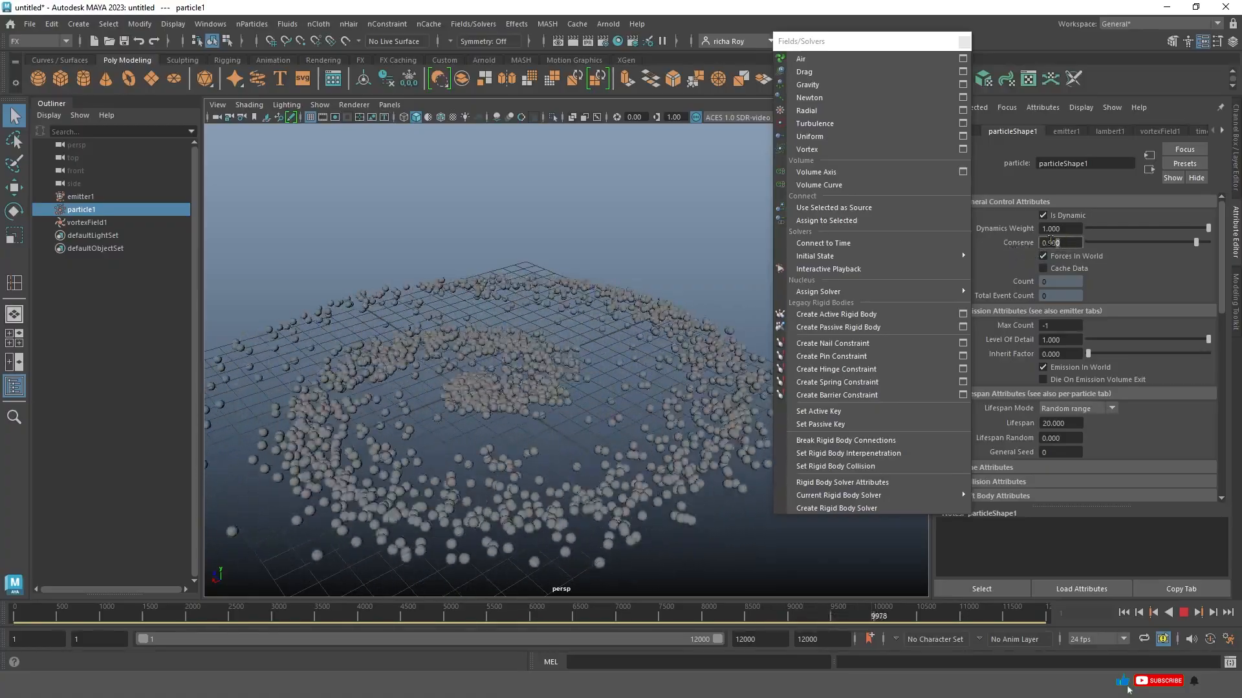
pyautogui.moveTo(928, 304)
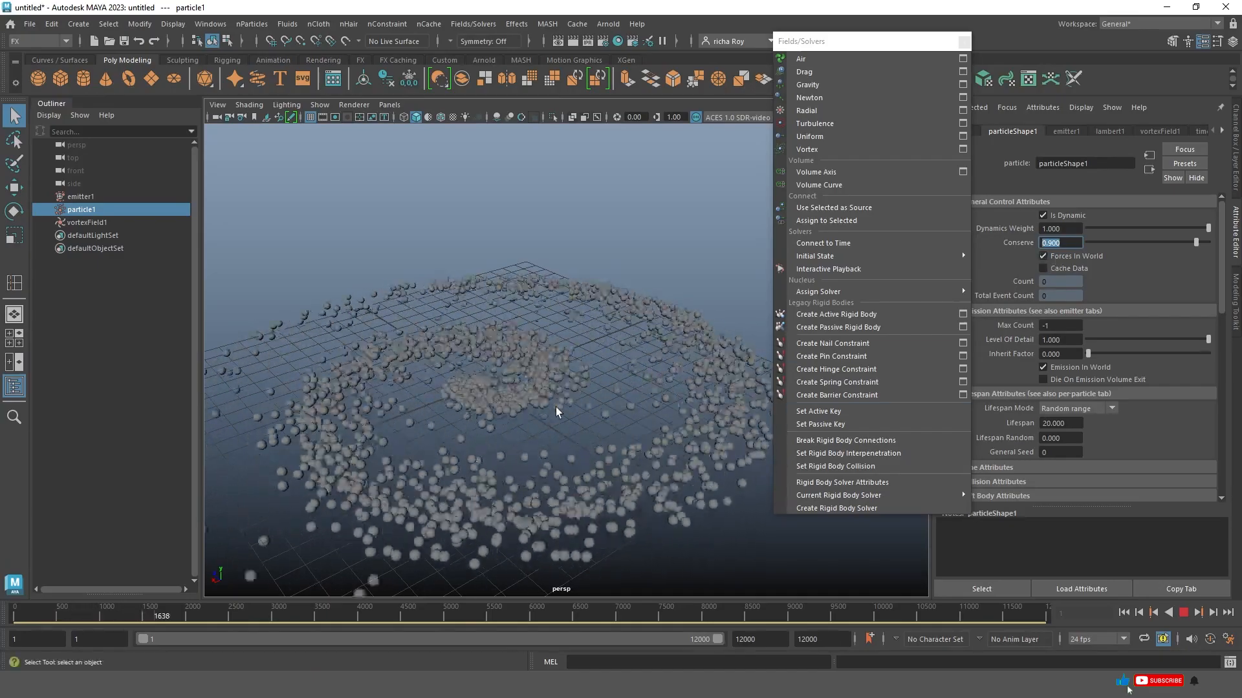
pyautogui.click(1182, 613)
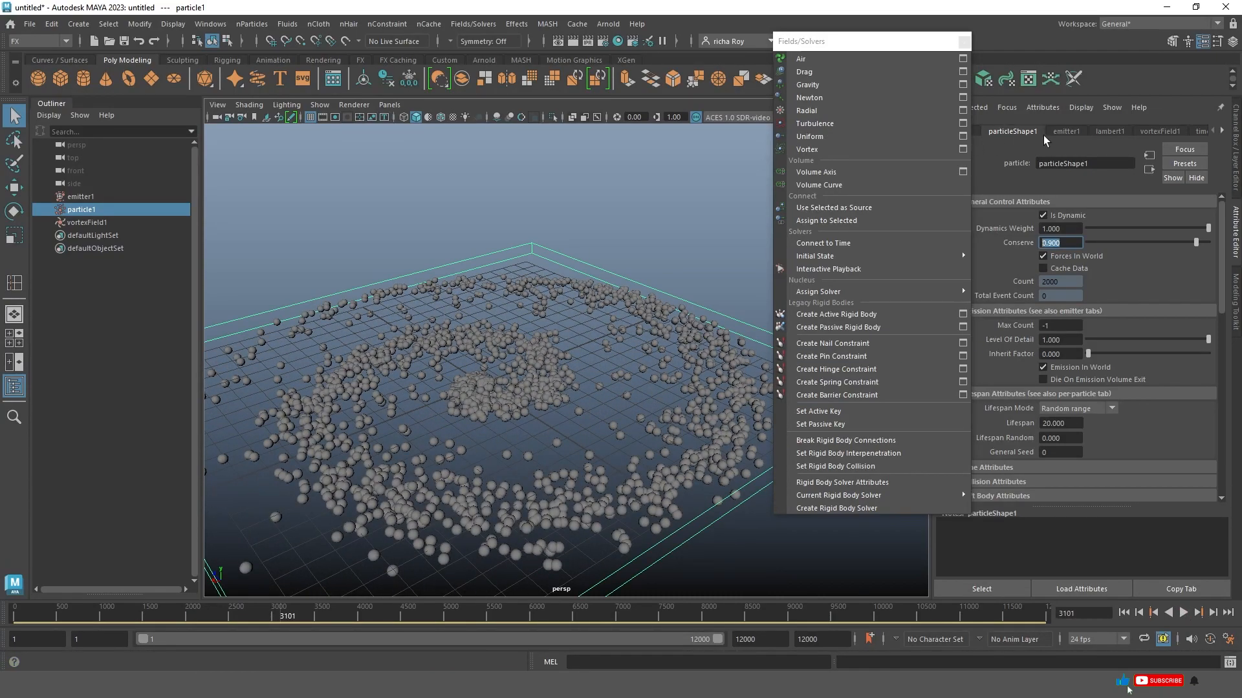
pyautogui.moveTo(873, 44); pyautogui.dragTo(774, 37)
# Change the particle render type of particleShape1 to Streak and play the simulation briefly.
pyautogui.click(958, 131)
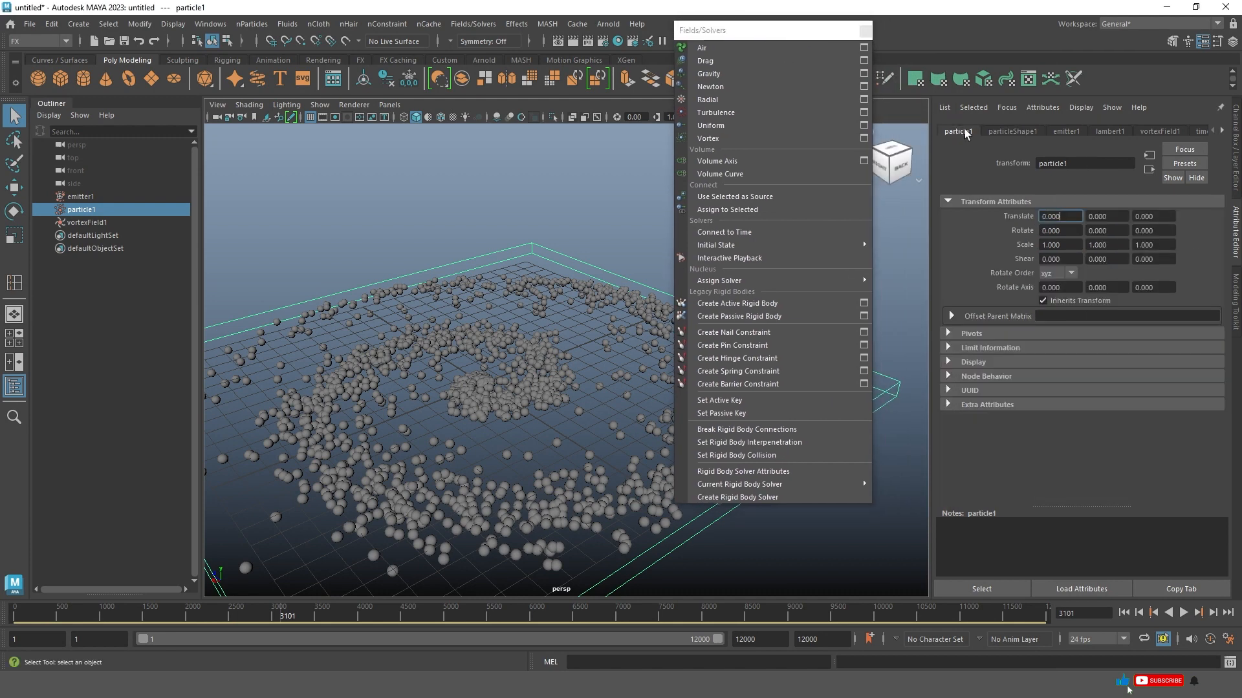
pyautogui.click(1025, 132)
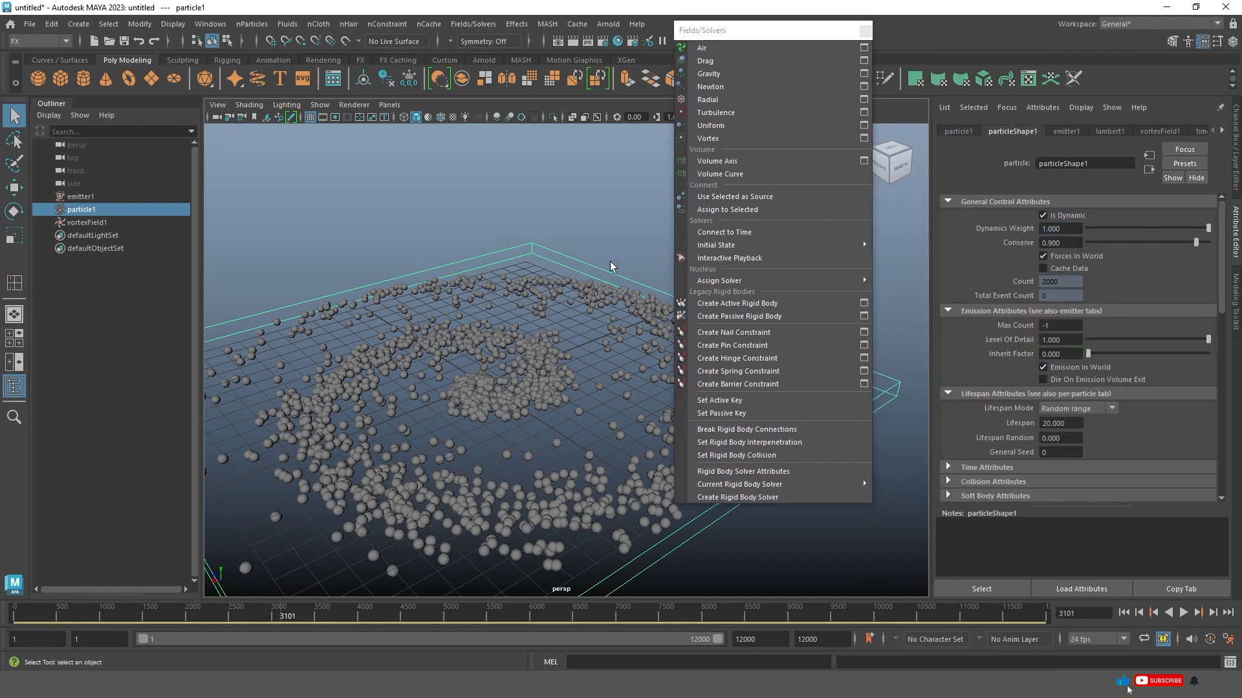
pyautogui.click(1068, 132)
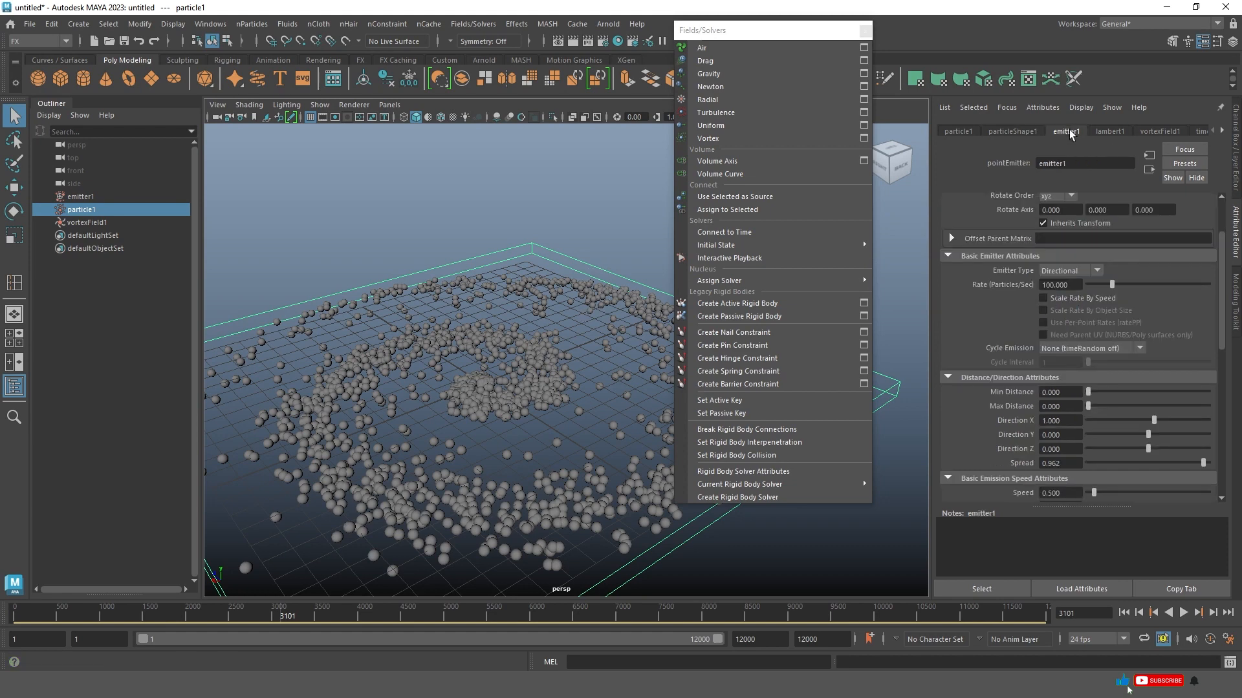
pyautogui.scroll(-7, 1065, 435)
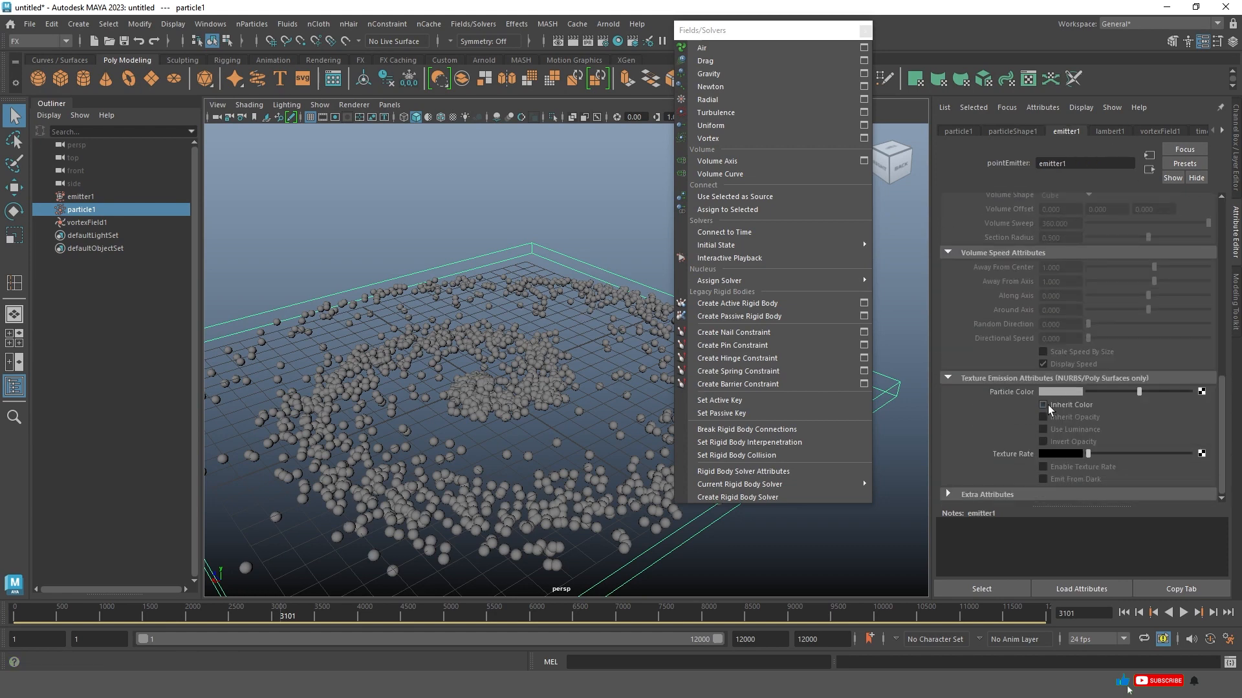
pyautogui.scroll(5, 1043, 404)
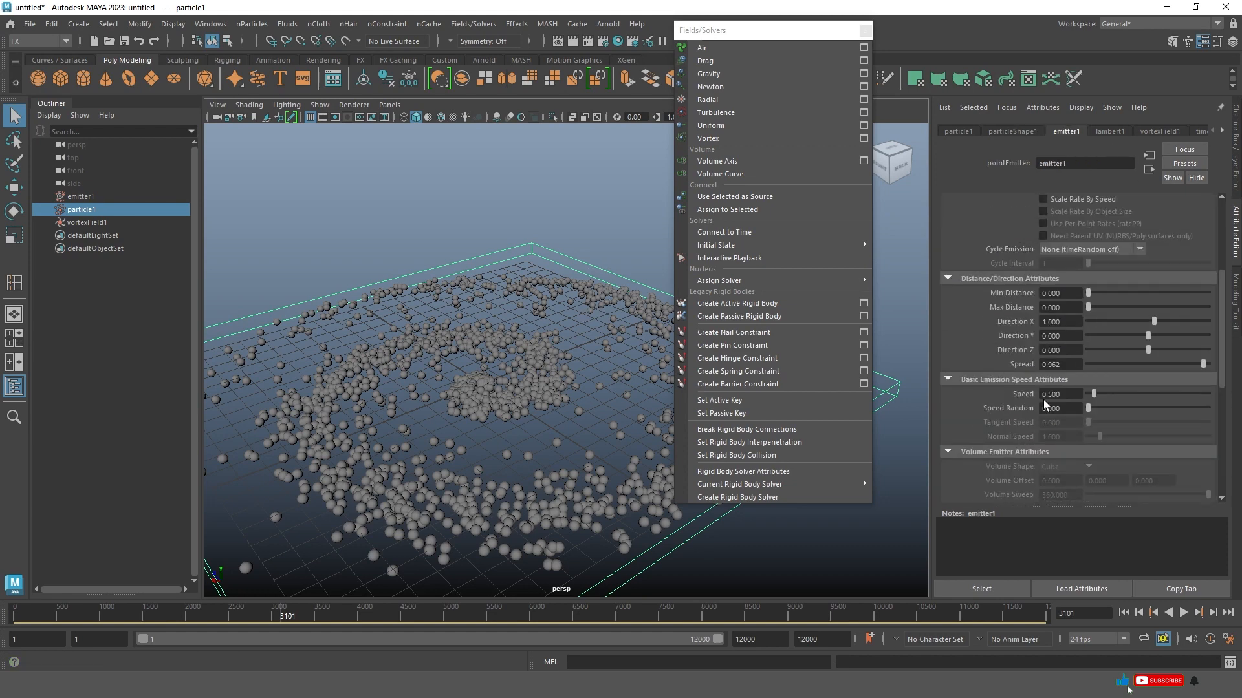
pyautogui.click(1009, 132)
pyautogui.scroll(-4, 955, 388)
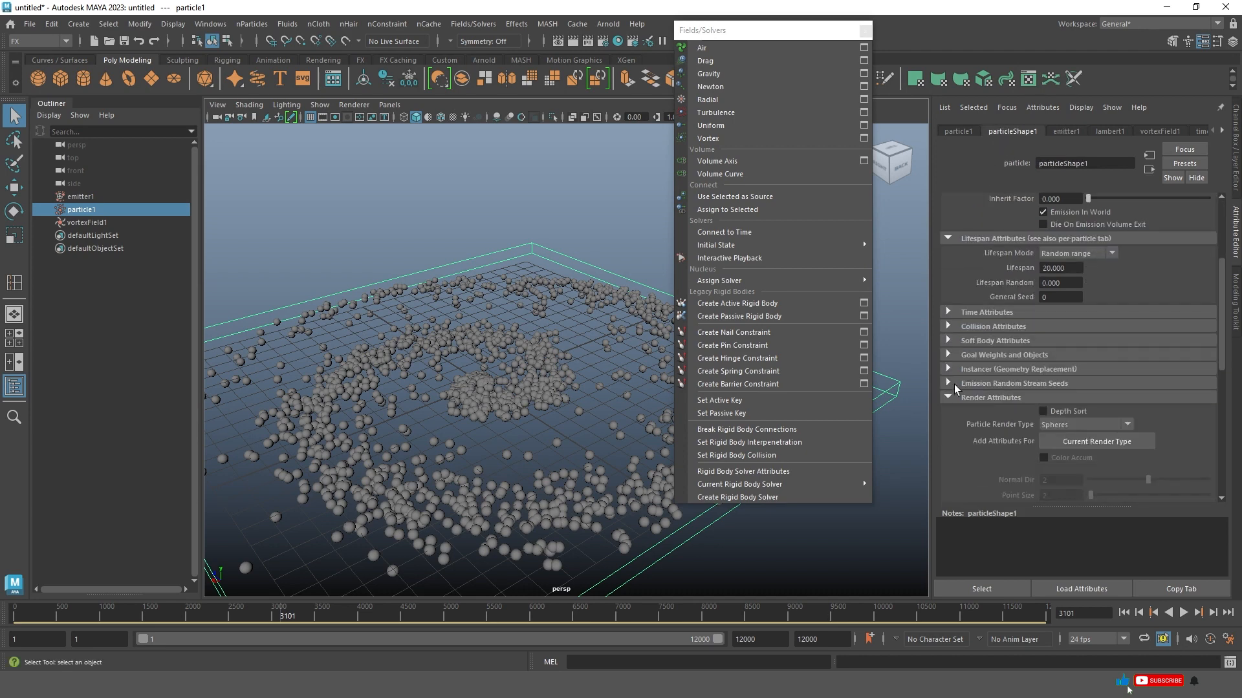
pyautogui.click(1086, 425)
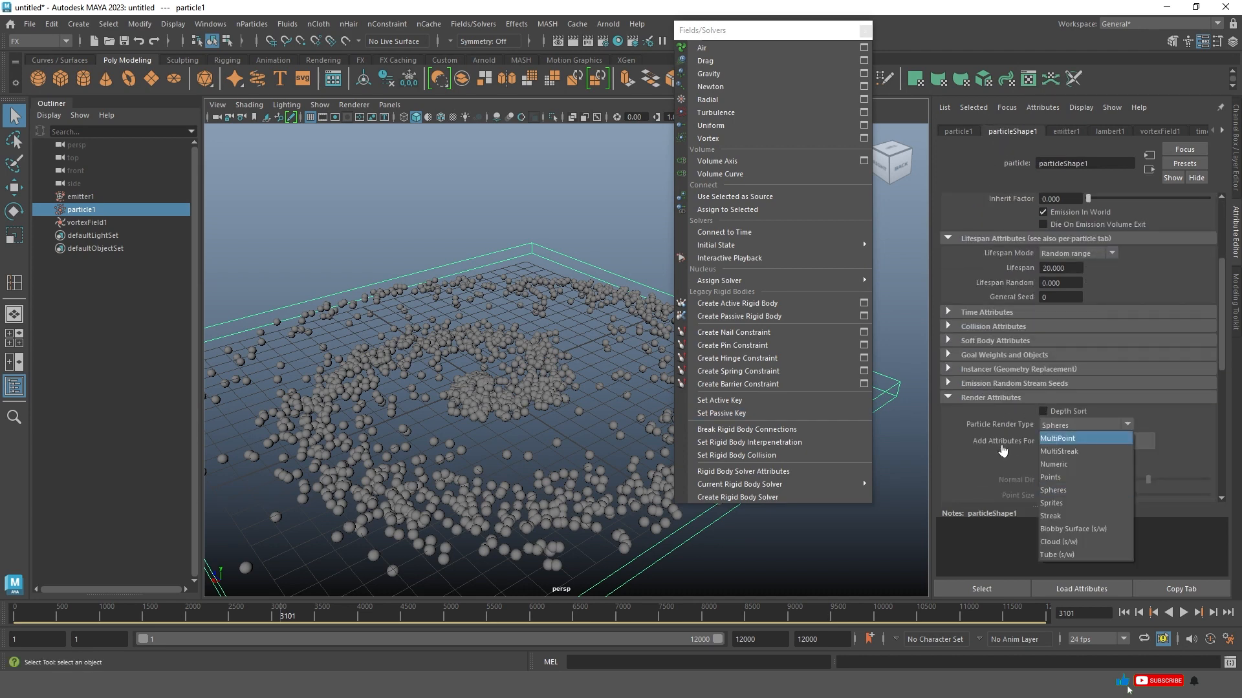
pyautogui.click(1071, 518)
pyautogui.click(1179, 614)
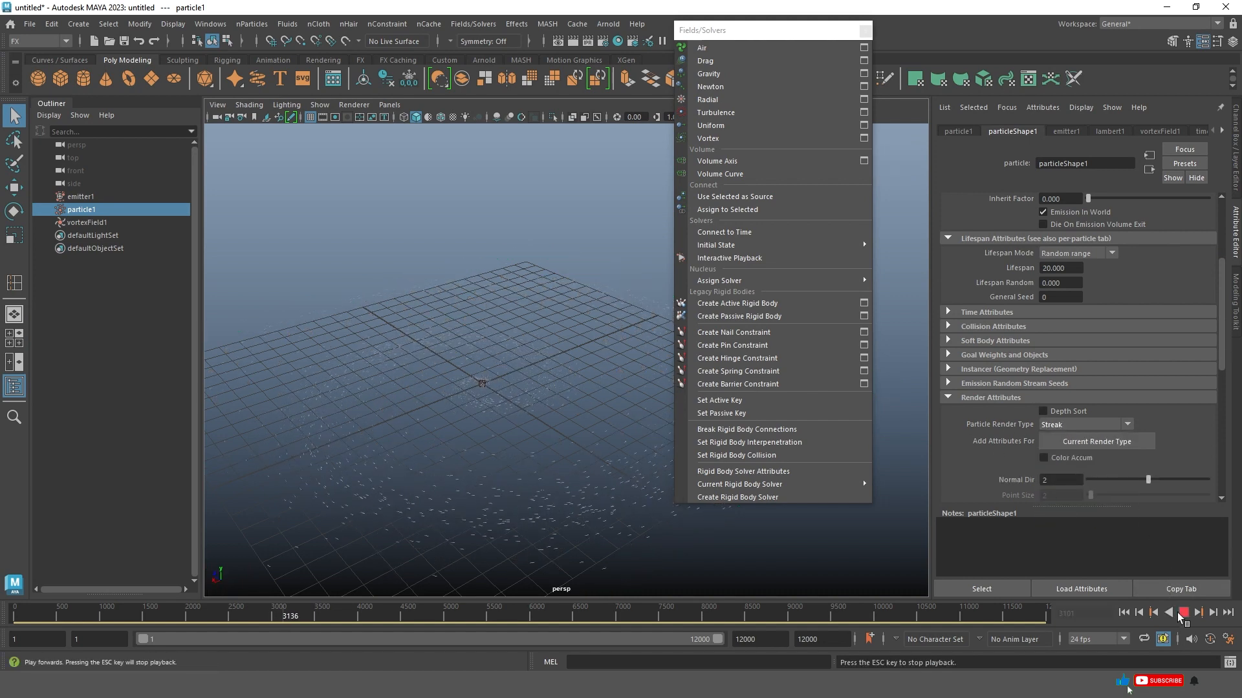
pyautogui.click(1181, 614)
# Add the attributes of the Streak render type, set Tail Size to about 21.978 and resume playback.
pyautogui.click(1097, 442)
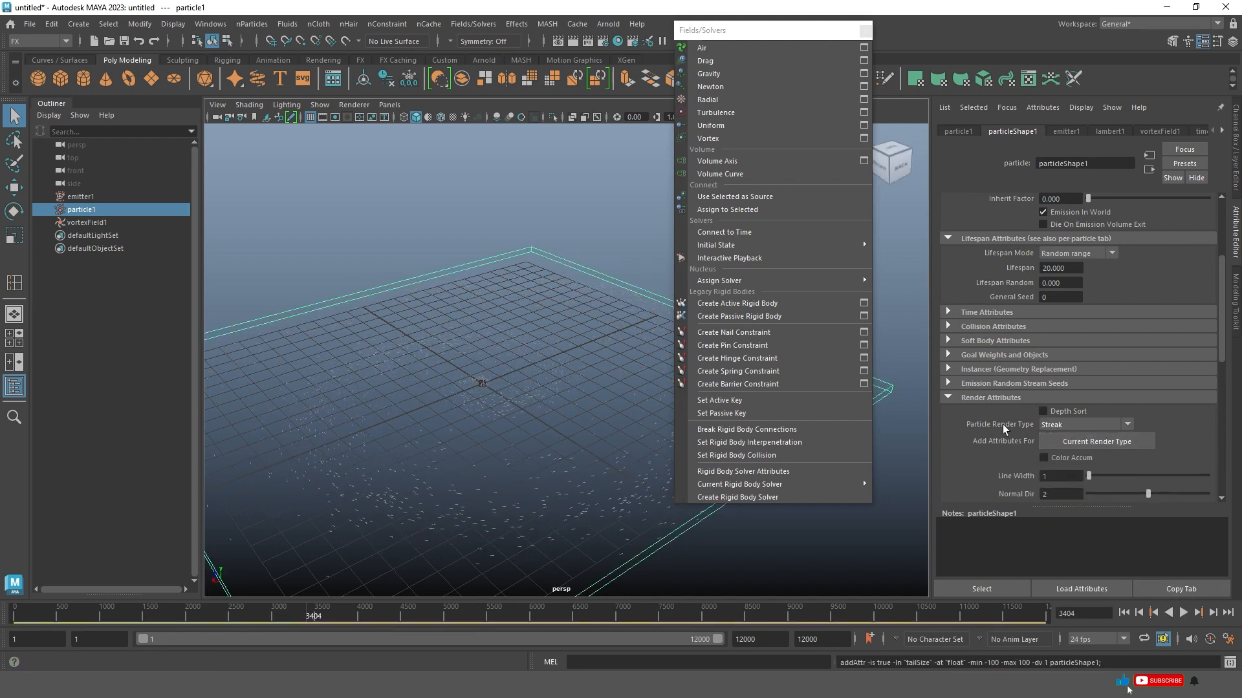
pyautogui.scroll(-3, 1002, 424)
pyautogui.moveTo(1155, 444); pyautogui.dragTo(1159, 445)
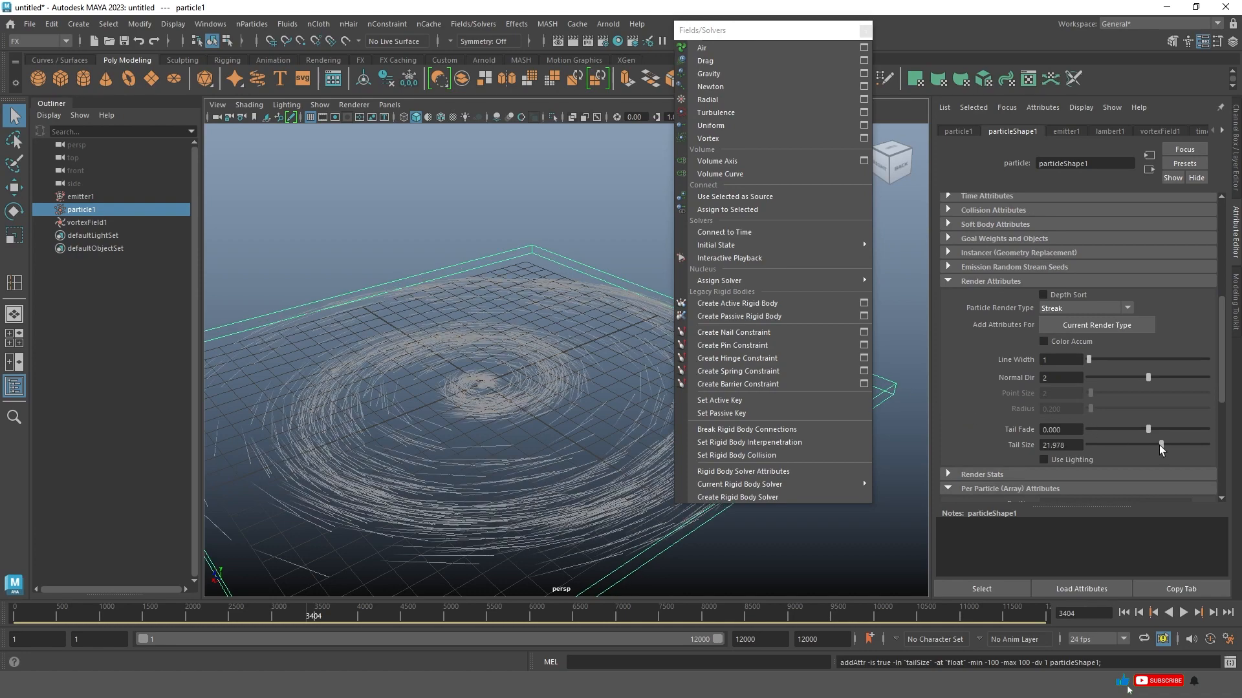
pyautogui.click(1184, 614)
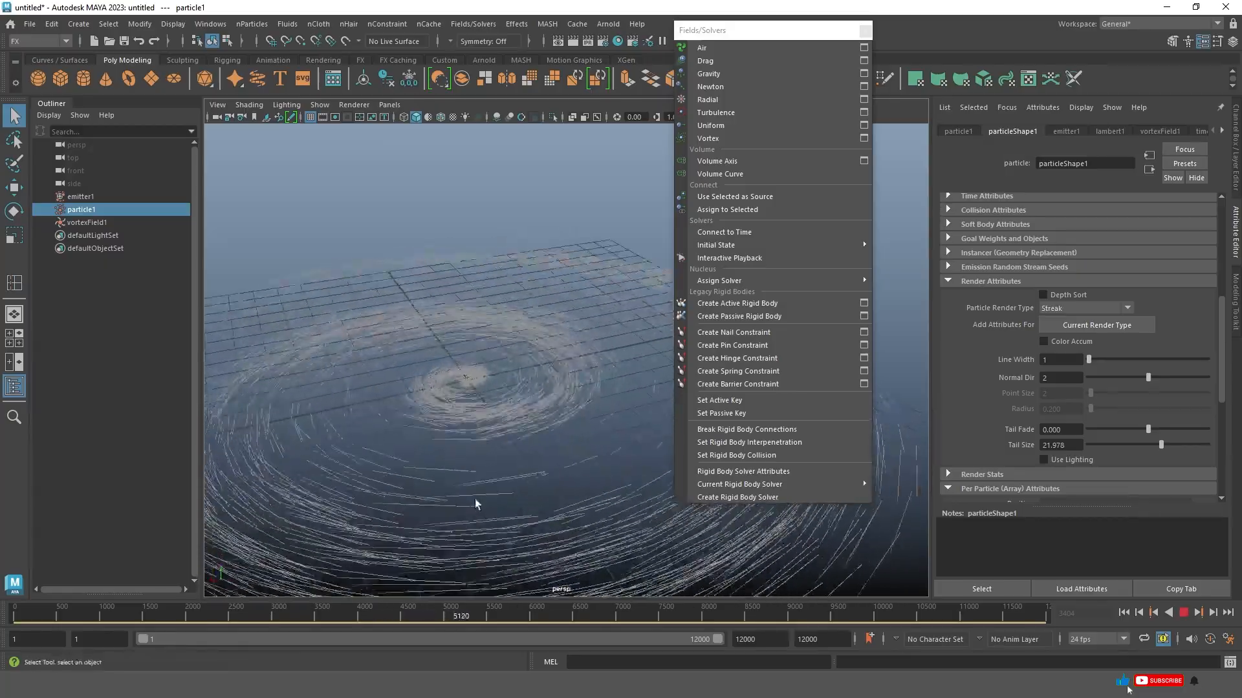
pyautogui.keyDown('alt'); pyautogui.moveTo(611, 404); pyautogui.dragTo(538, 398); pyautogui.keyUp('alt')
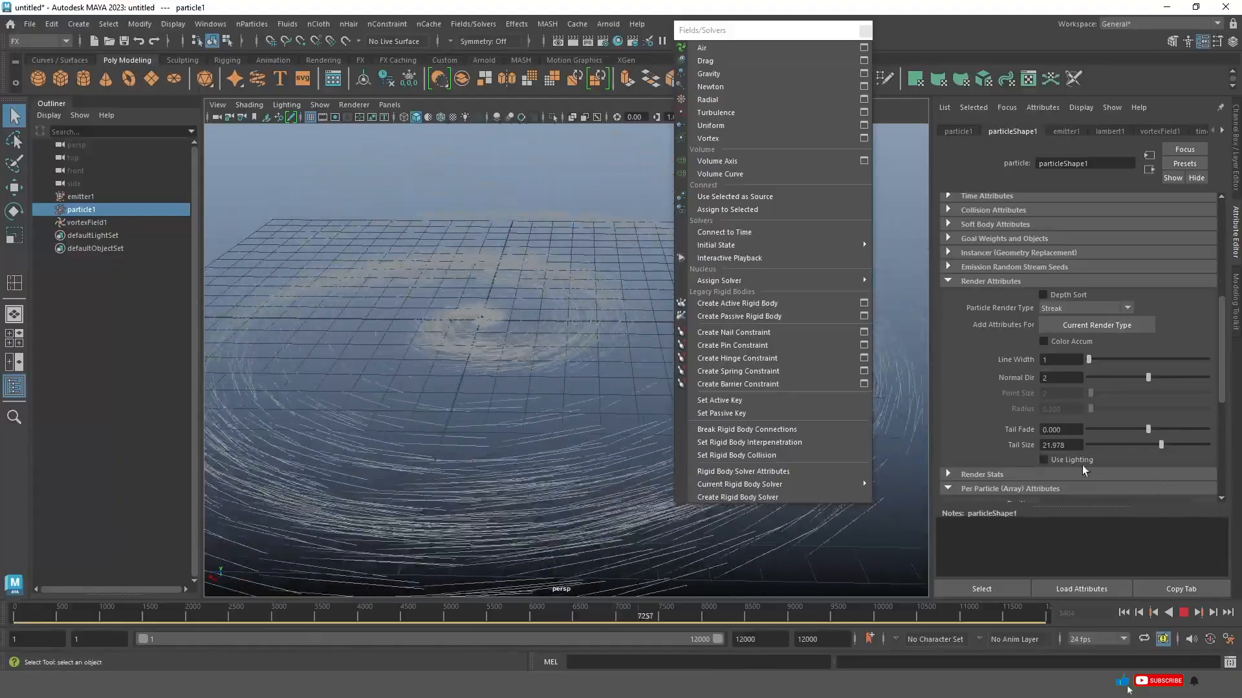
# Set the emission speed of emitter1 to 0.2 during playback and stop the simulation.
pyautogui.click(958, 132)
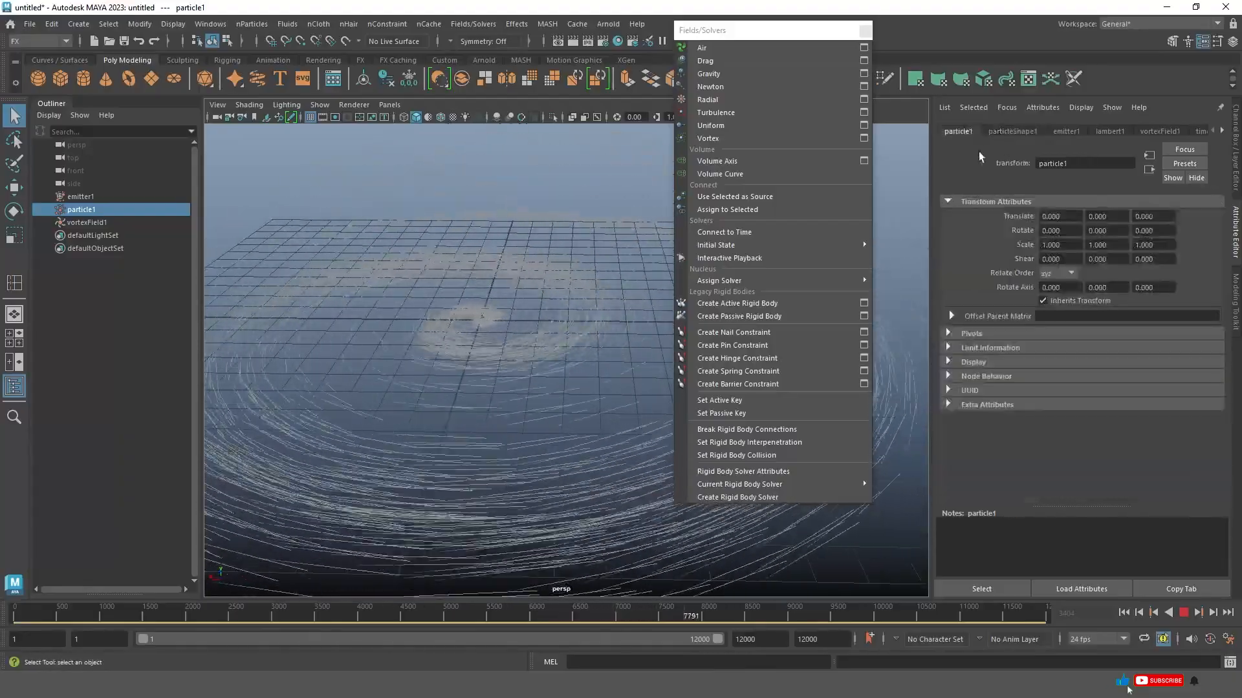
pyautogui.click(1012, 131)
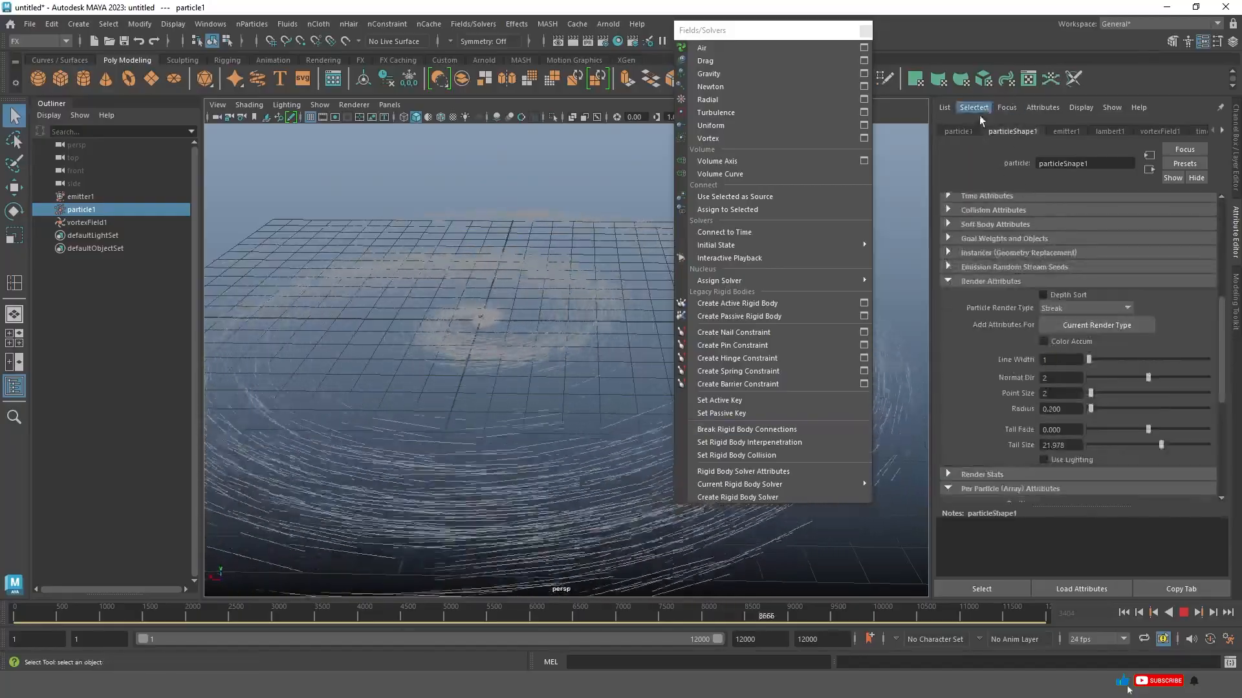
pyautogui.click(965, 130)
pyautogui.click(1061, 131)
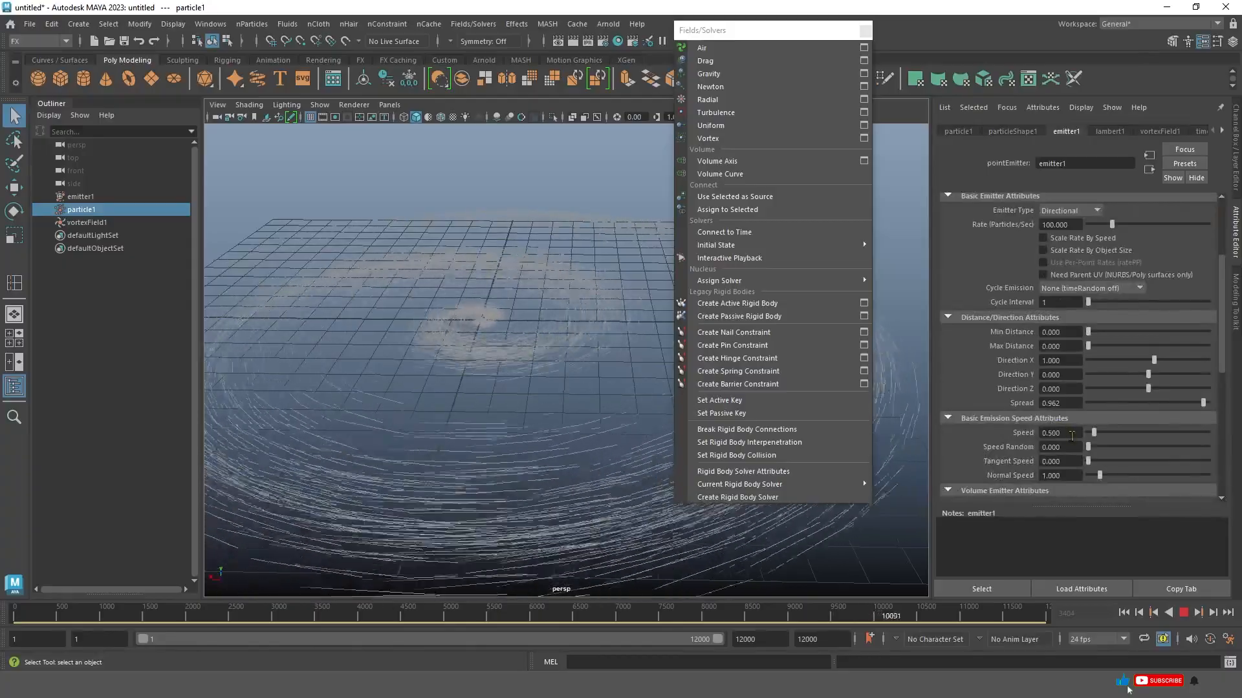
pyautogui.moveTo(1064, 434); pyautogui.dragTo(1029, 436)
pyautogui.write('0.2')
pyautogui.press('Return')
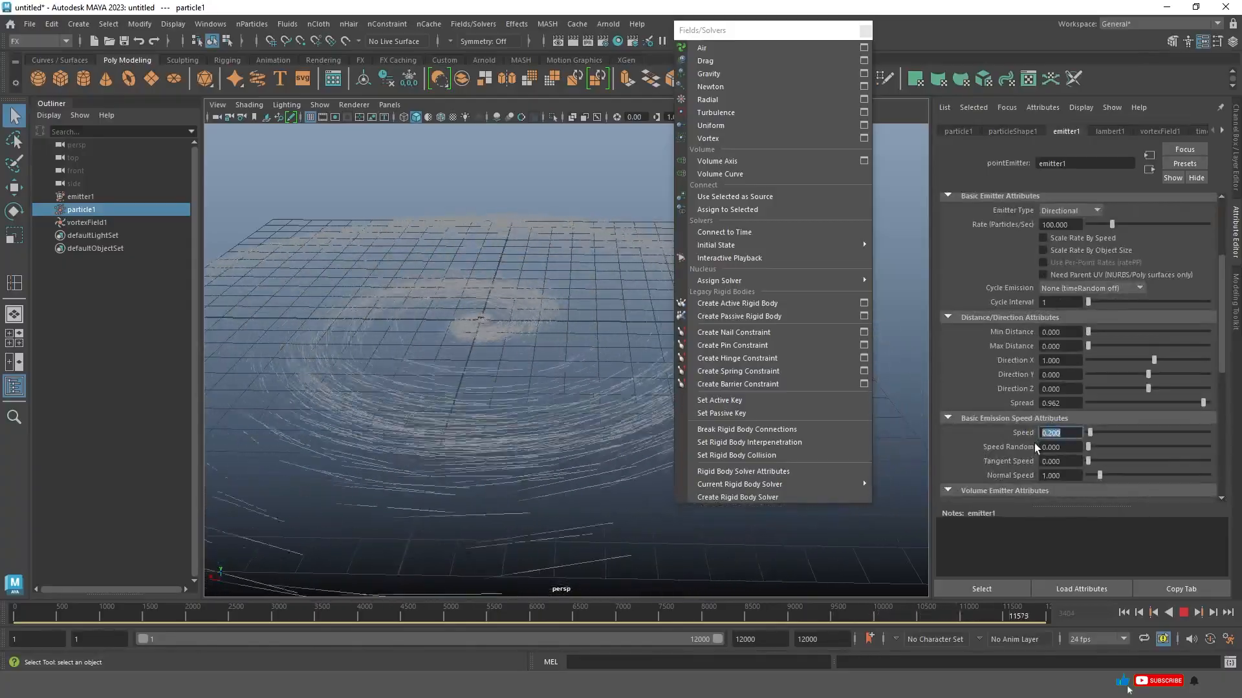
pyautogui.click(1183, 612)
# Set the playback speed preference to 24 fps x 1 and replay the simulation from the first frame.
pyautogui.click(1228, 639)
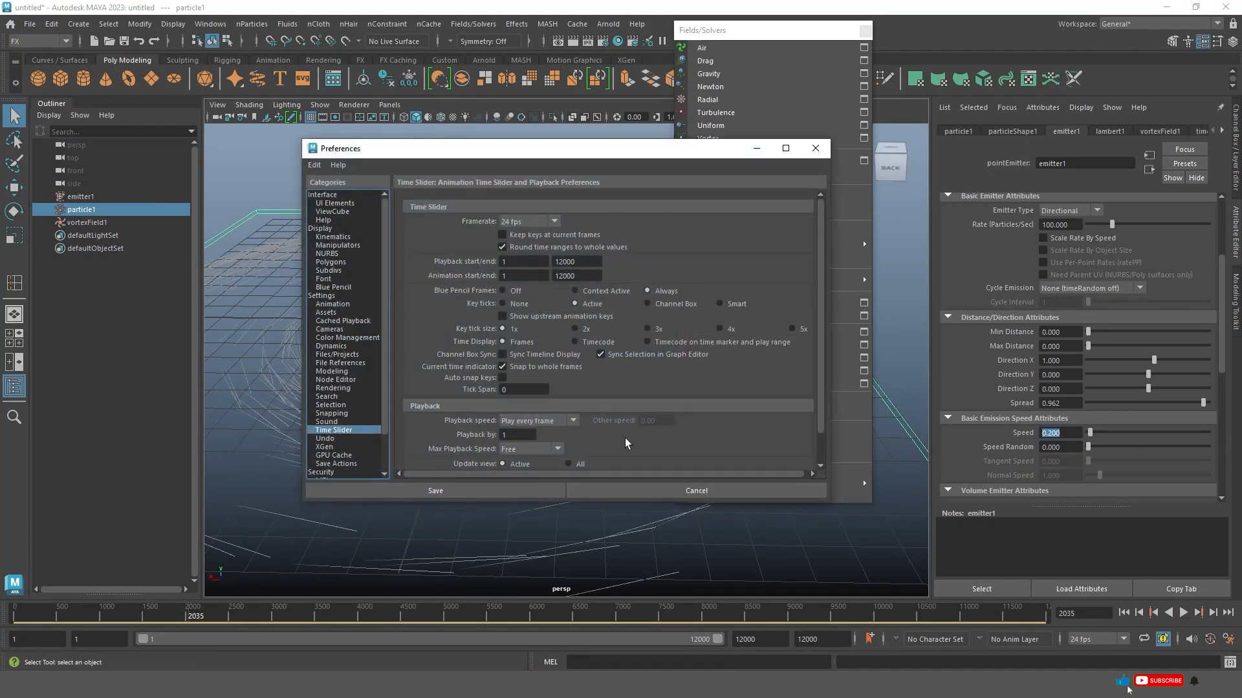
pyautogui.click(504, 422)
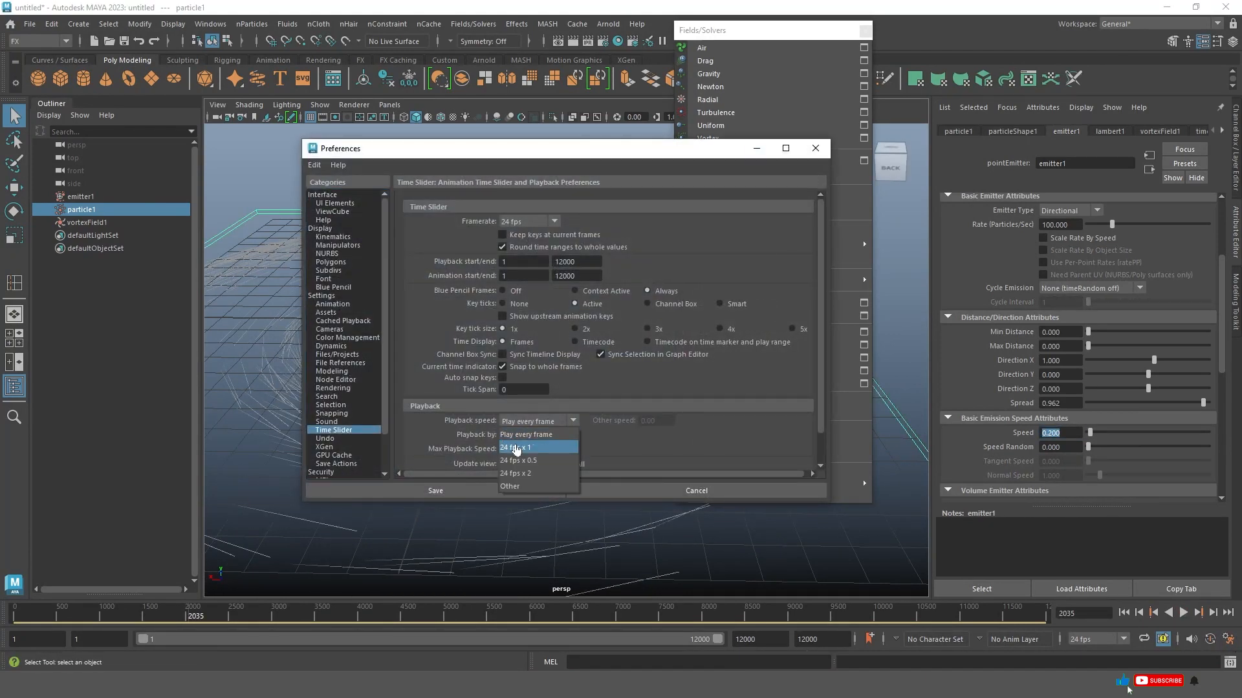
pyautogui.click(504, 491)
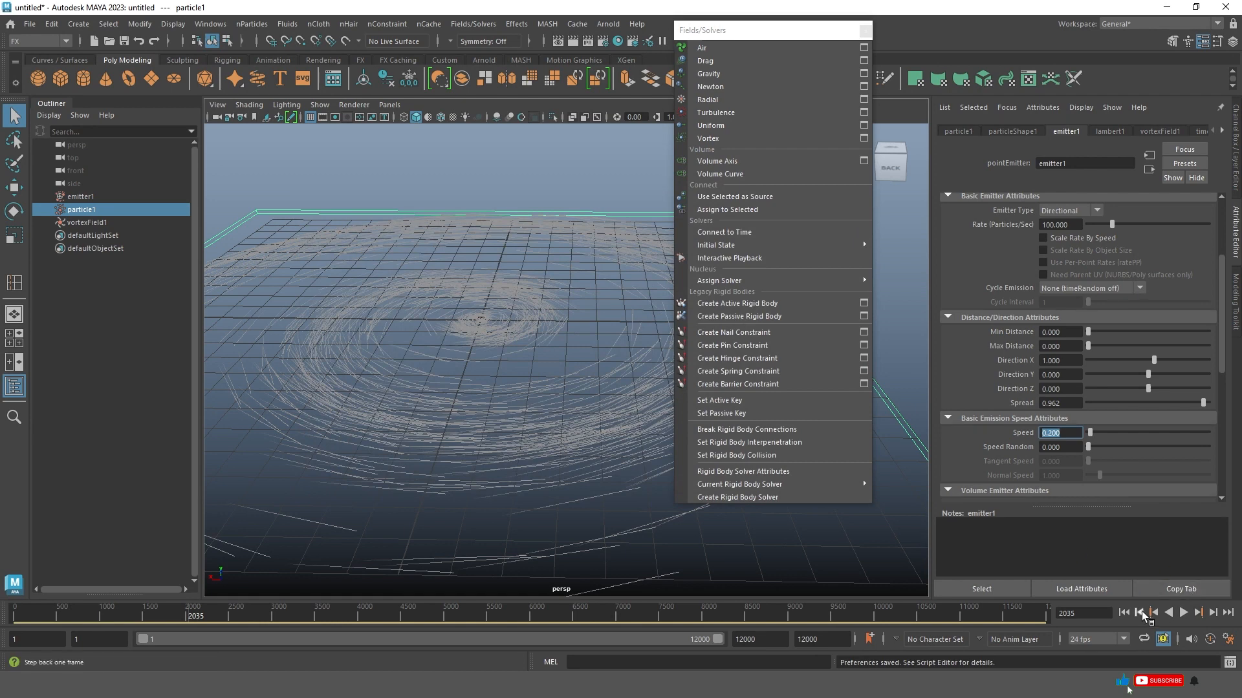
pyautogui.click(1124, 614)
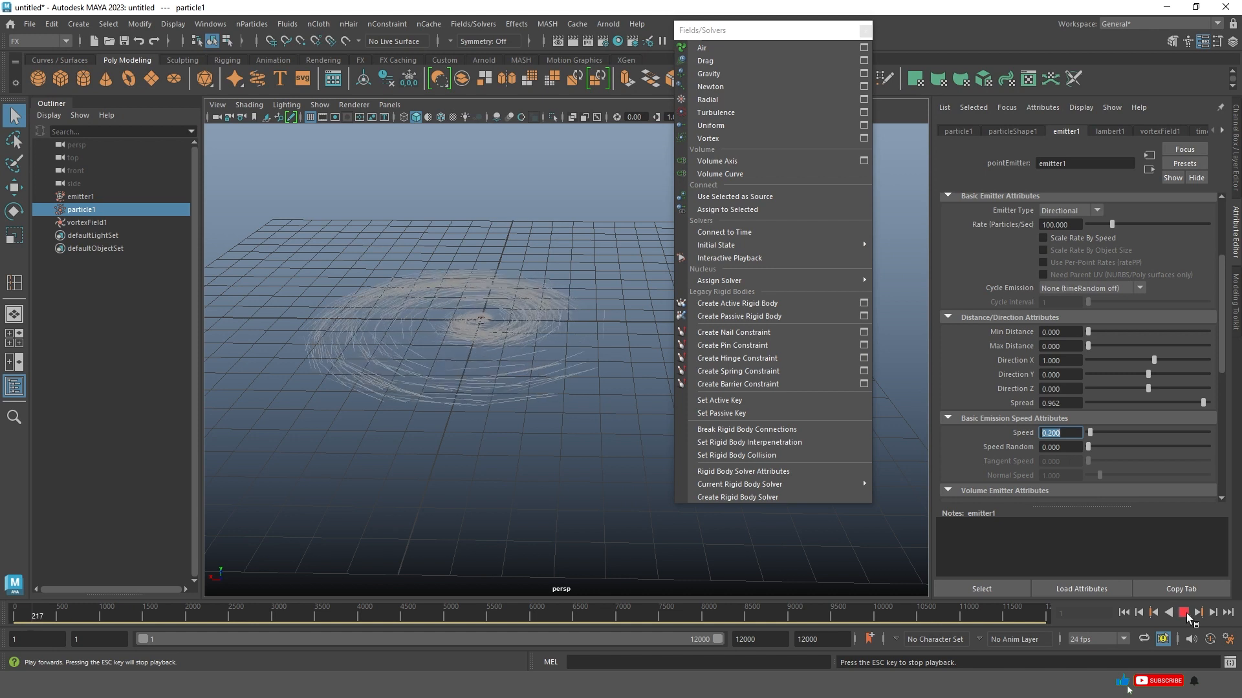
pyautogui.click(1185, 614)
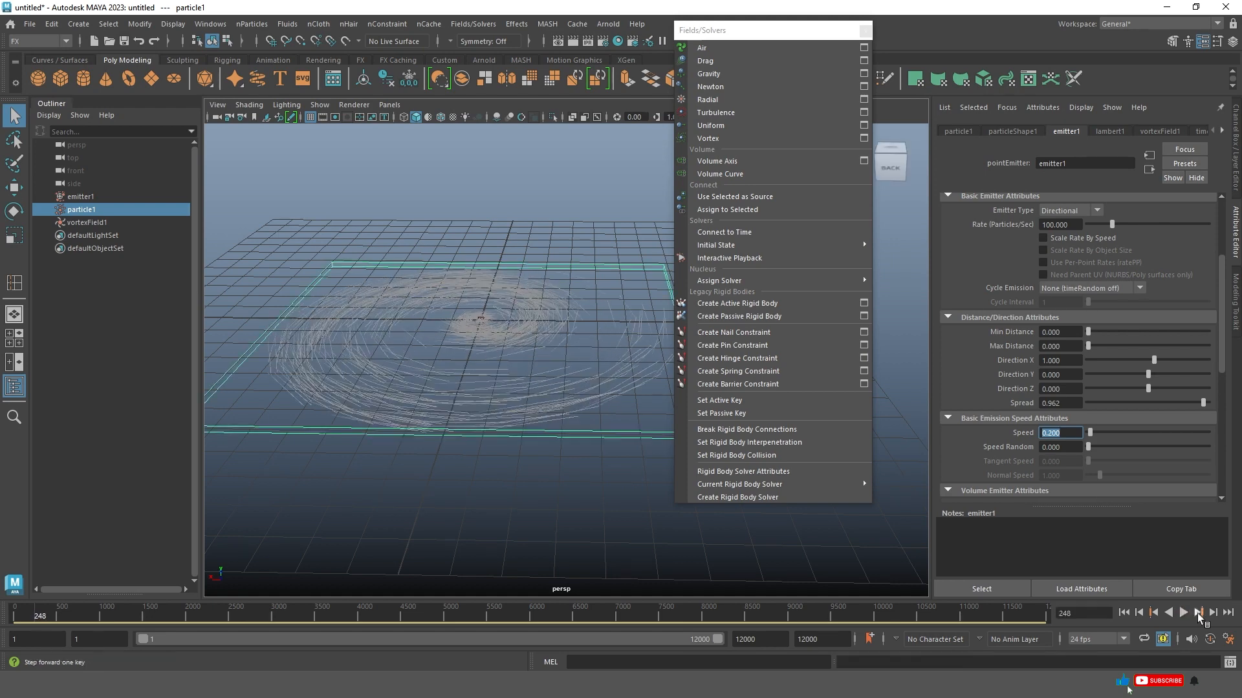
# Set the playback speed preference back to Play every frame and save the preferences.
pyautogui.click(1226, 639)
pyautogui.click(572, 420)
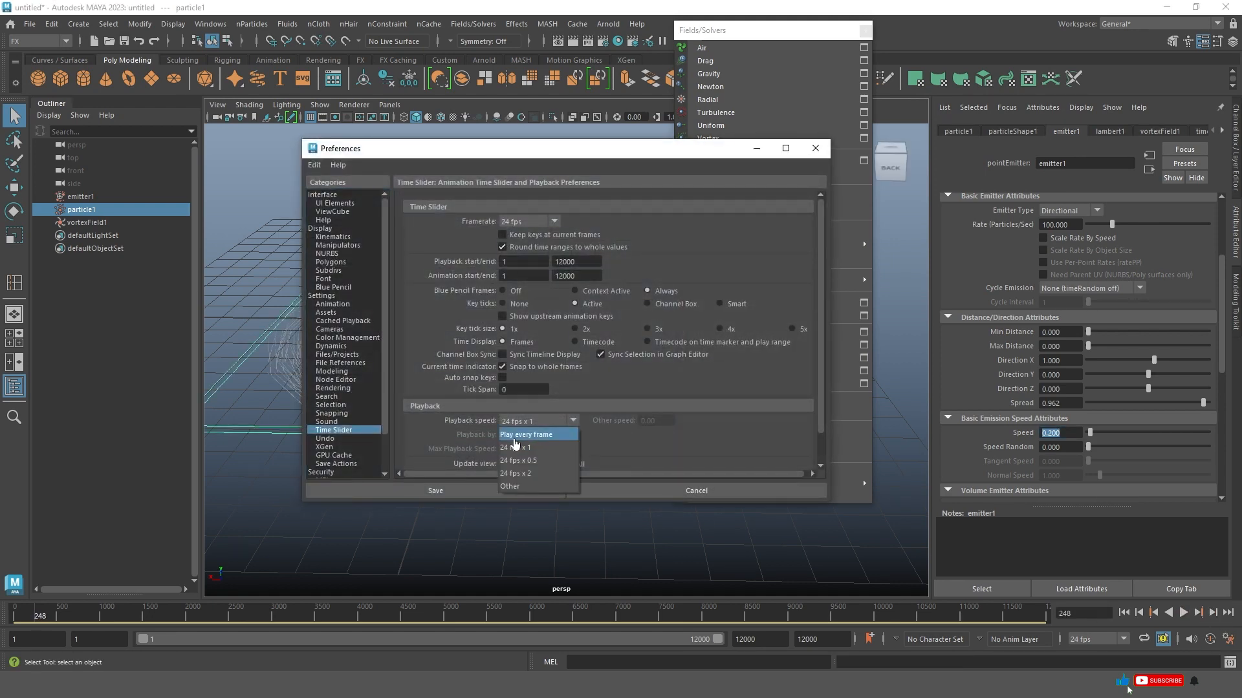
pyautogui.click(521, 441)
pyautogui.click(541, 491)
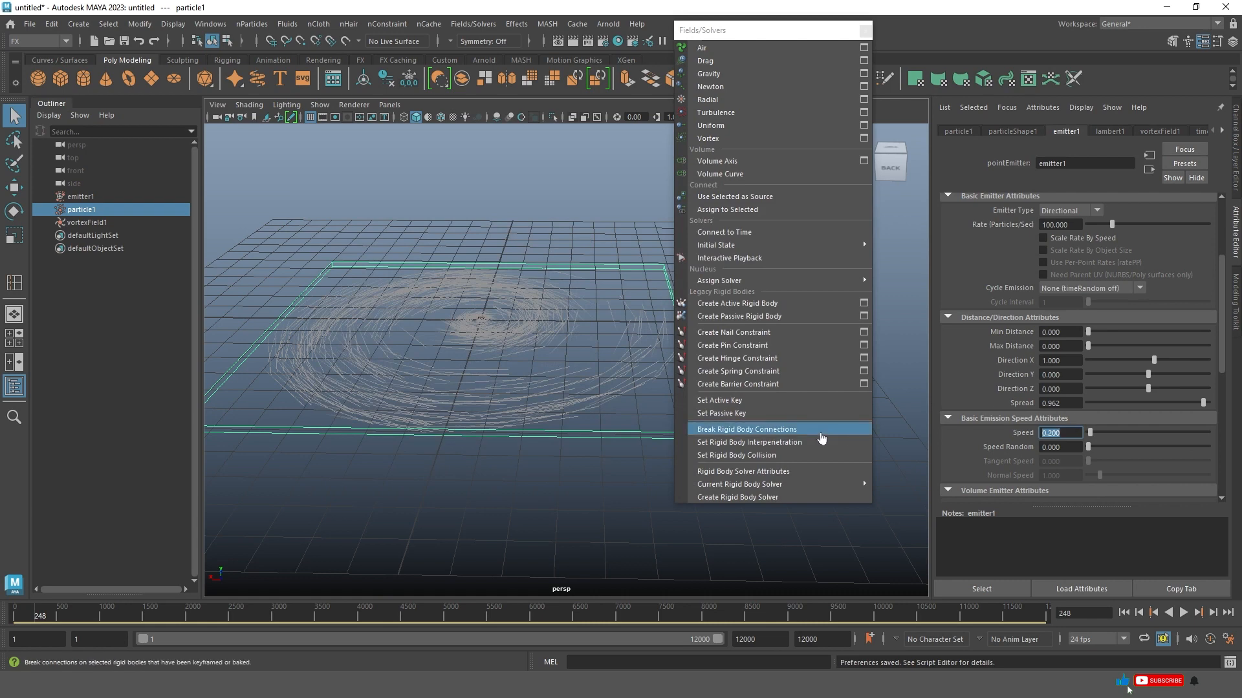
# Add a turbulence field to particle1 and play the simulation to view its effect on the streak particles.
pyautogui.click(1185, 613)
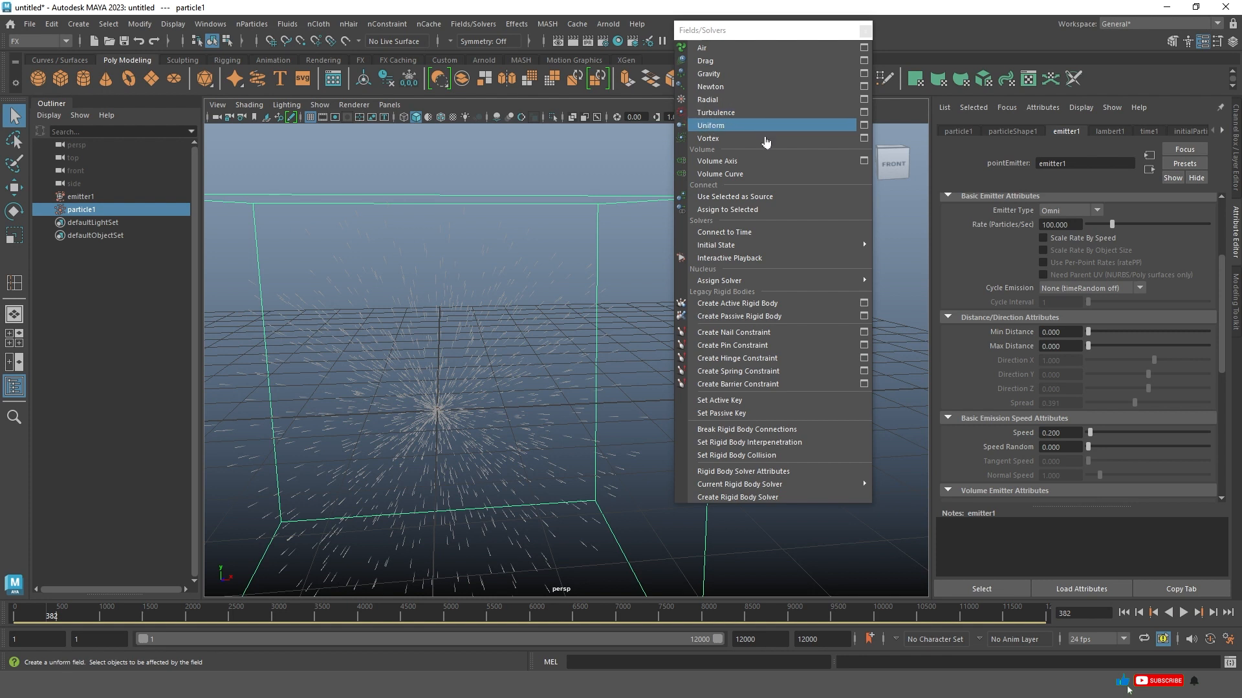
pyautogui.click(716, 114)
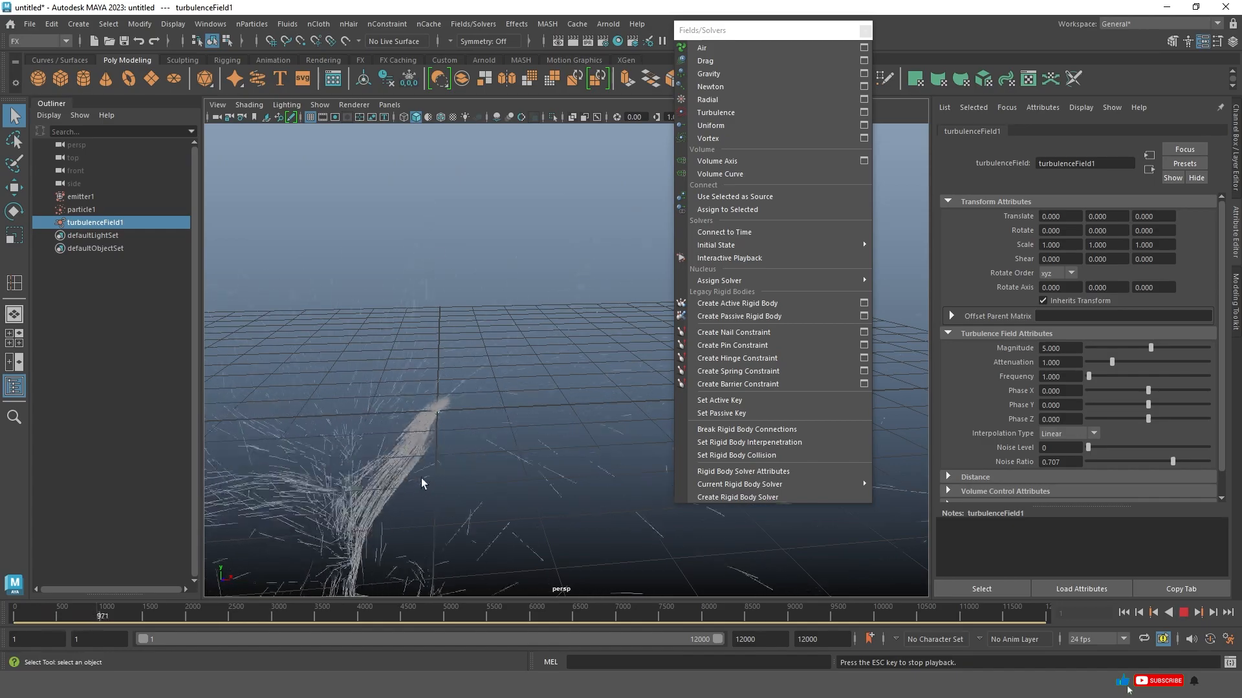
pyautogui.moveTo(421, 483)
pyautogui.keyDown('alt'); pyautogui.mouseDown()
pyautogui.moveTo(517, 397)
pyautogui.moveTo(521, 444)
pyautogui.moveTo(546, 465)
pyautogui.moveTo(489, 485)
pyautogui.moveTo(576, 453)
pyautogui.moveTo(613, 458)
pyautogui.moveTo(576, 444)
pyautogui.moveTo(540, 457)
pyautogui.moveTo(554, 472)
pyautogui.moveTo(524, 496)
pyautogui.moveTo(427, 495)
pyautogui.mouseUp(); pyautogui.keyUp('alt')
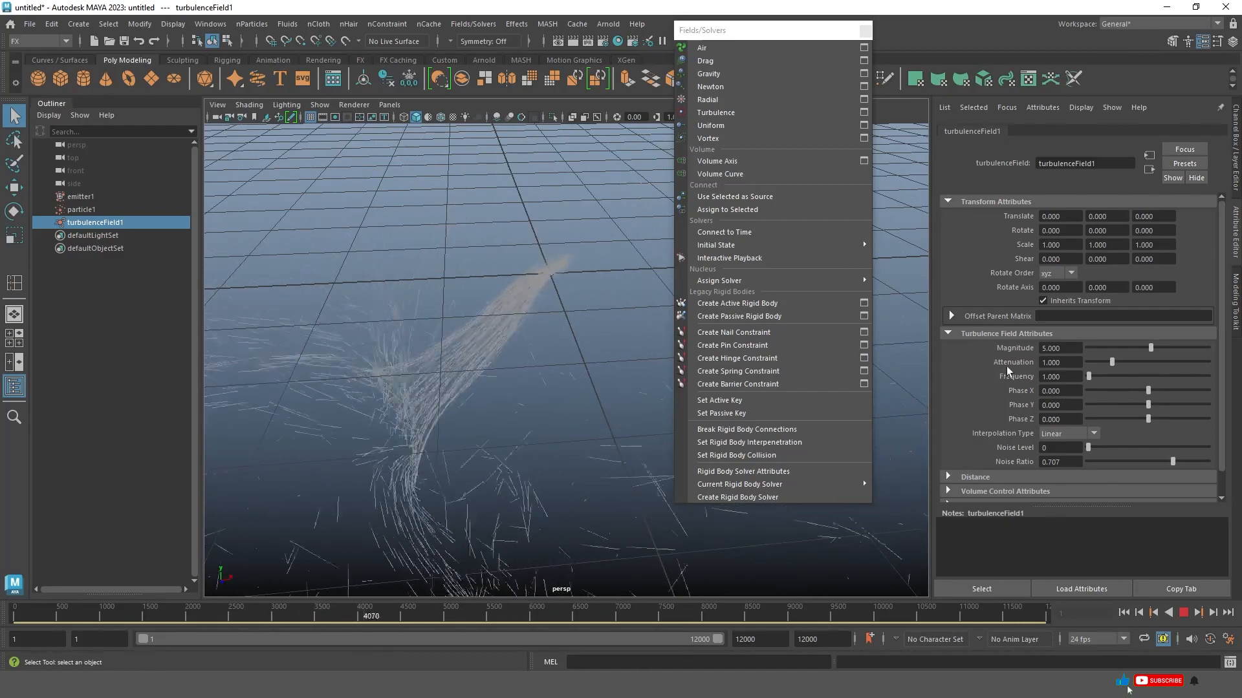
# Set turbulenceField1's magnitude to 2 during playback and view the particle stream.
pyautogui.write('2')
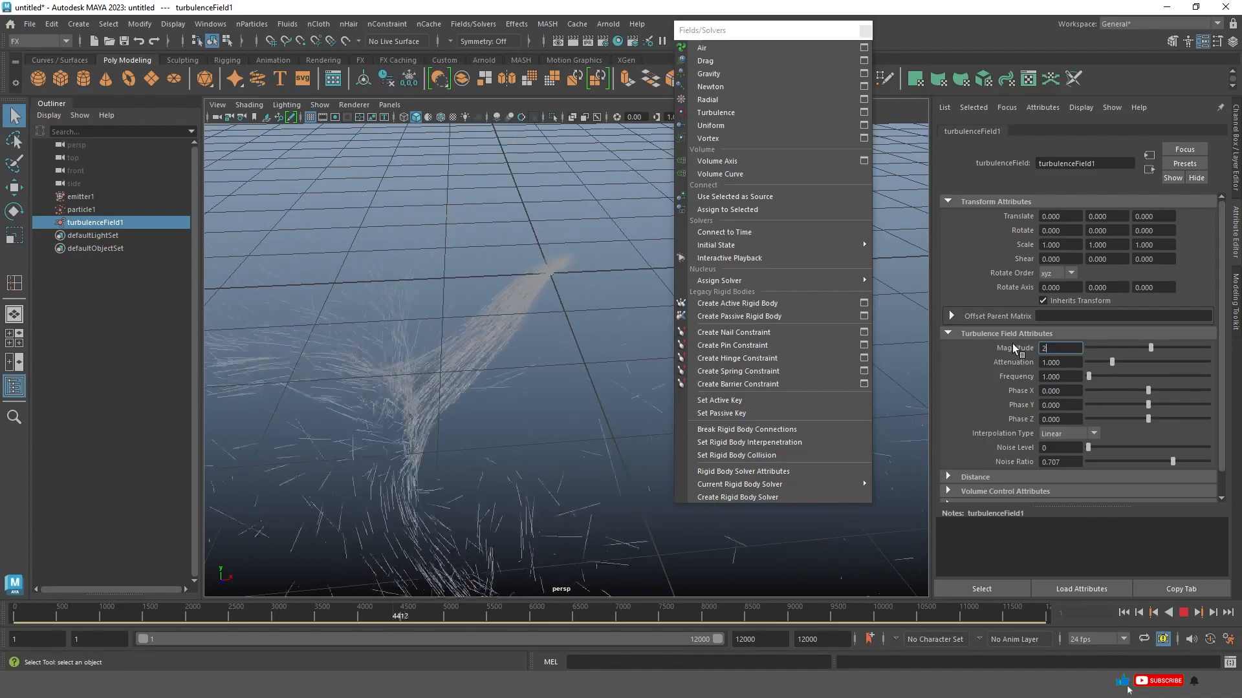
pyautogui.press('Return')
pyautogui.keyDown('alt'); pyautogui.moveTo(572, 401); pyautogui.dragTo(598, 330); pyautogui.keyUp('alt')
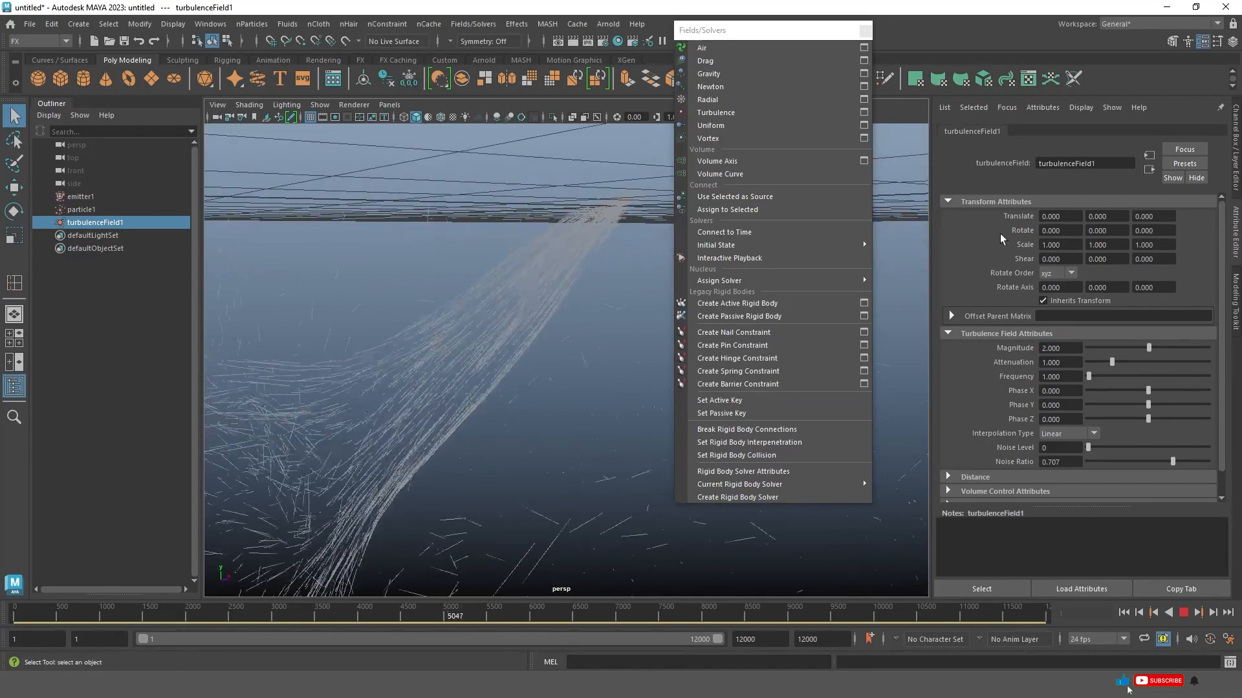
# Change emitter1's type to Directional and play the simulation to view the emitted stream under the turbulence field.
pyautogui.click(465, 286)
pyautogui.click(1181, 614)
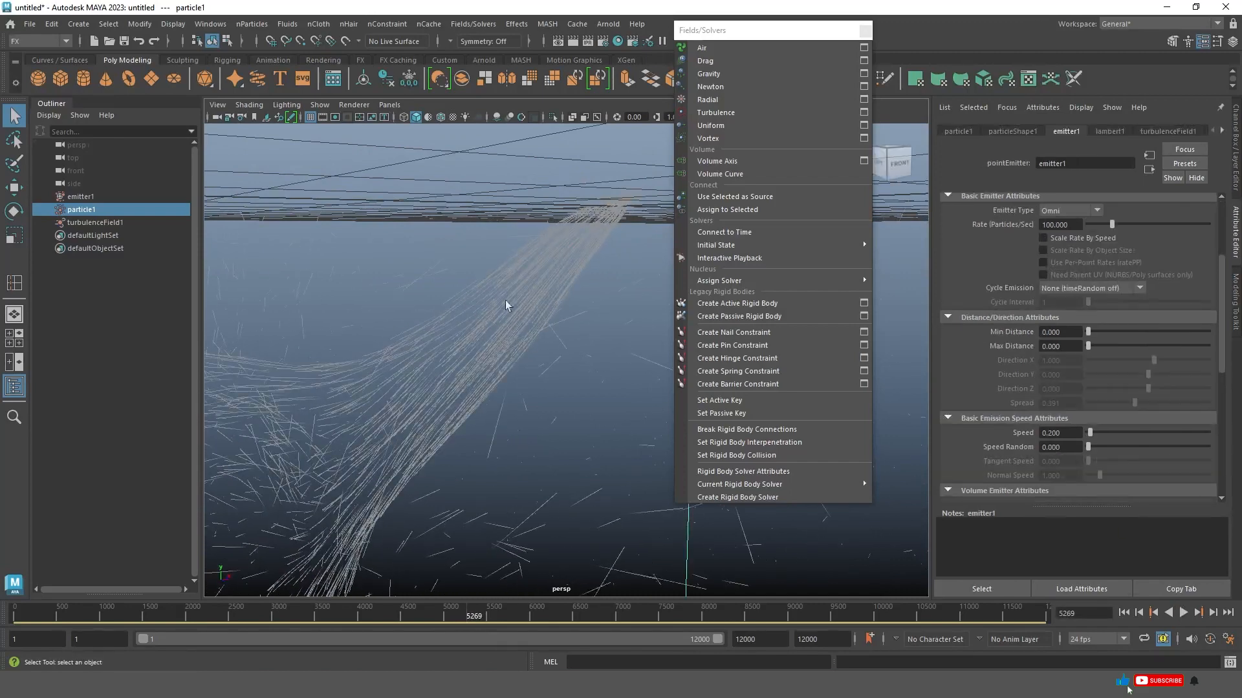
pyautogui.click(1049, 213)
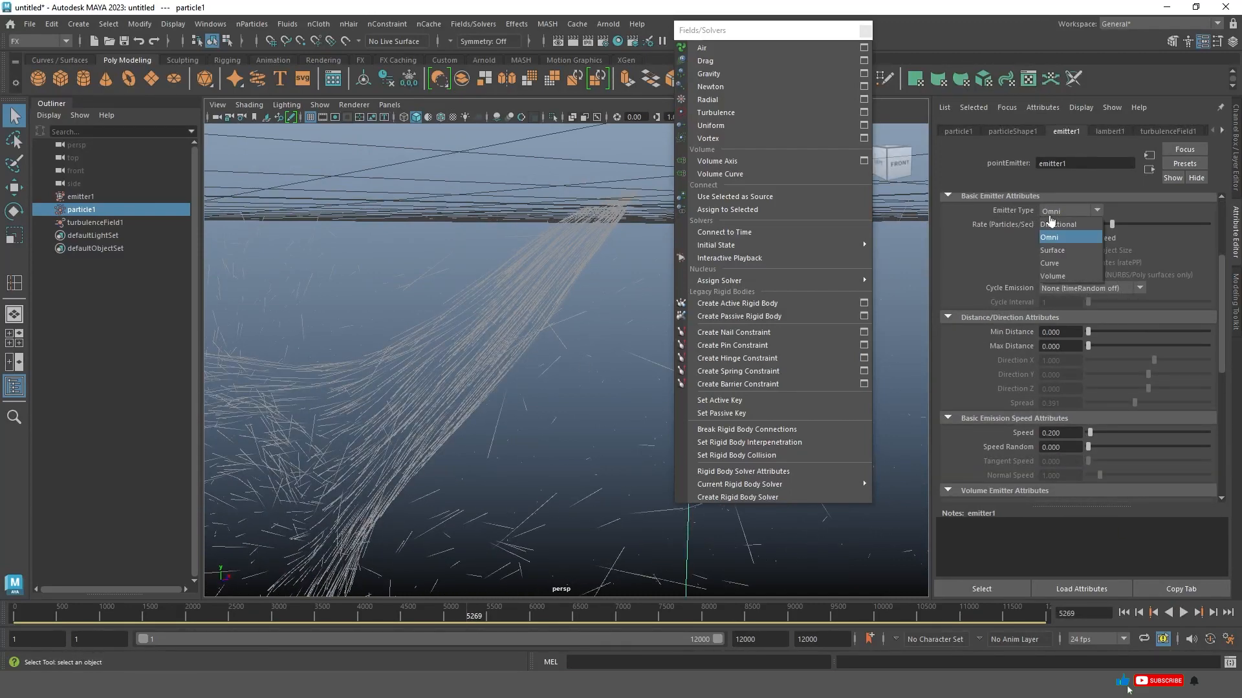
pyautogui.click(1061, 225)
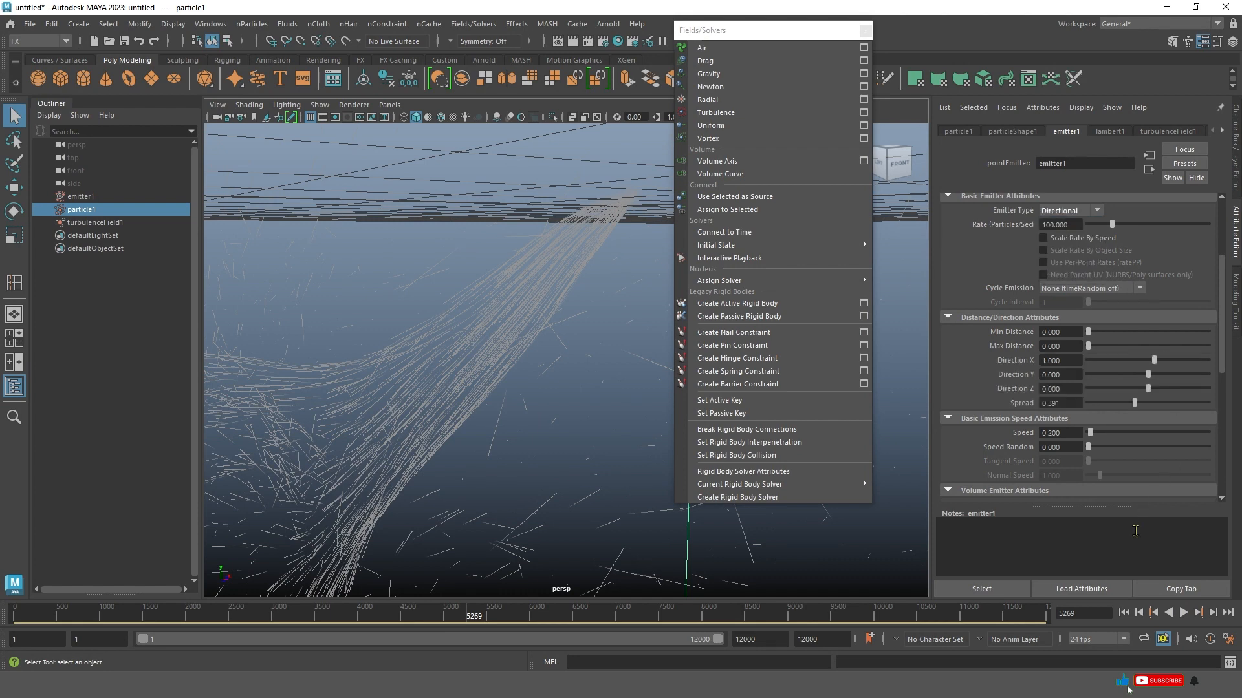
pyautogui.click(1185, 617)
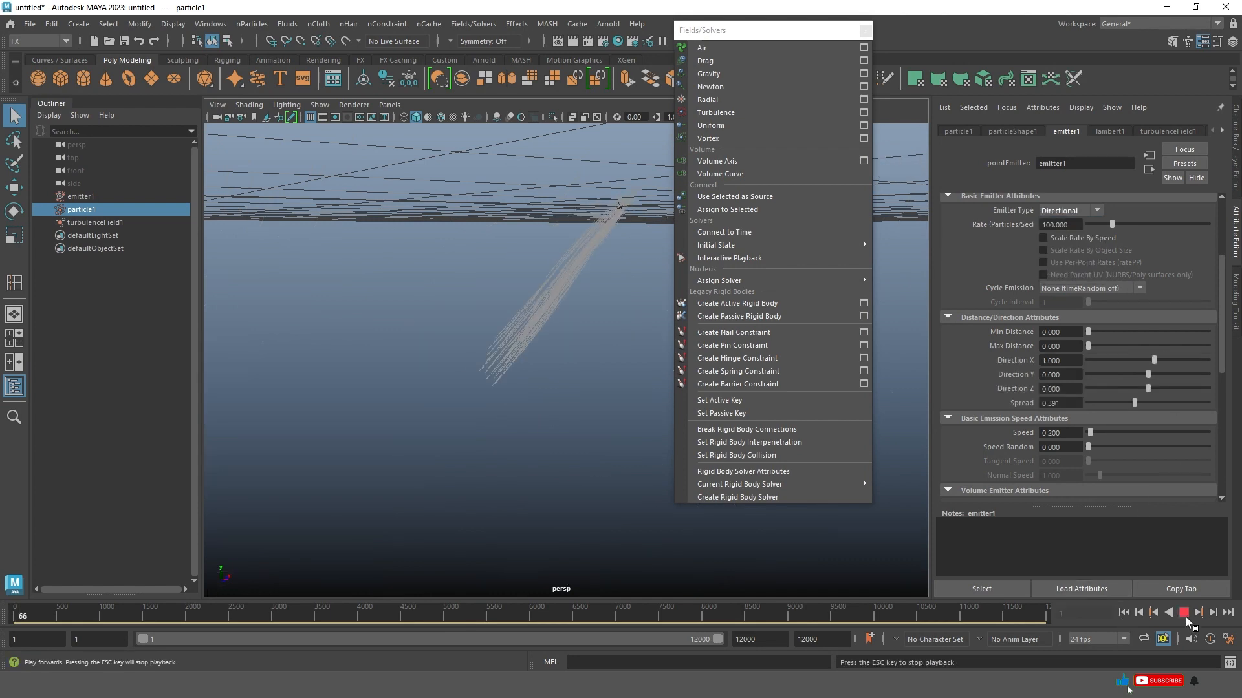
pyautogui.click(1184, 614)
pyautogui.keyDown('alt'); pyautogui.moveTo(422, 355); pyautogui.dragTo(569, 388); pyautogui.keyUp('alt')
pyautogui.keyDown('alt'); pyautogui.moveTo(569, 388); pyautogui.dragTo(548, 264, button='middle'); pyautogui.keyUp('alt')
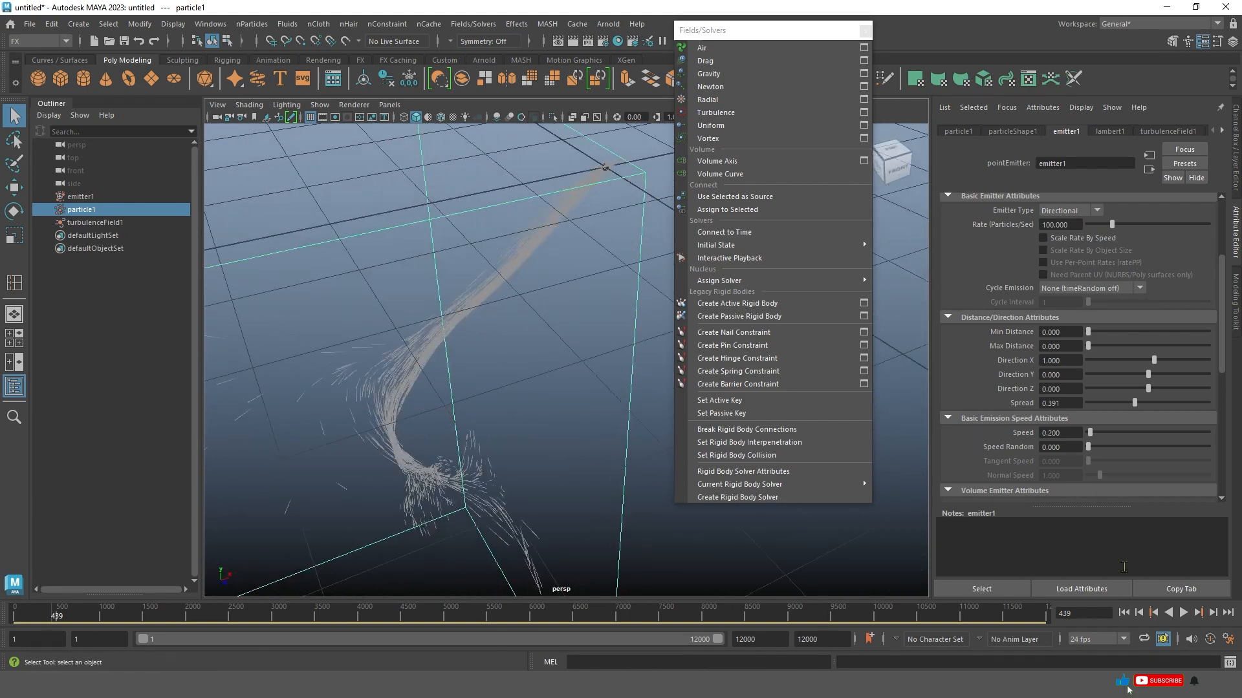
pyautogui.click(1183, 613)
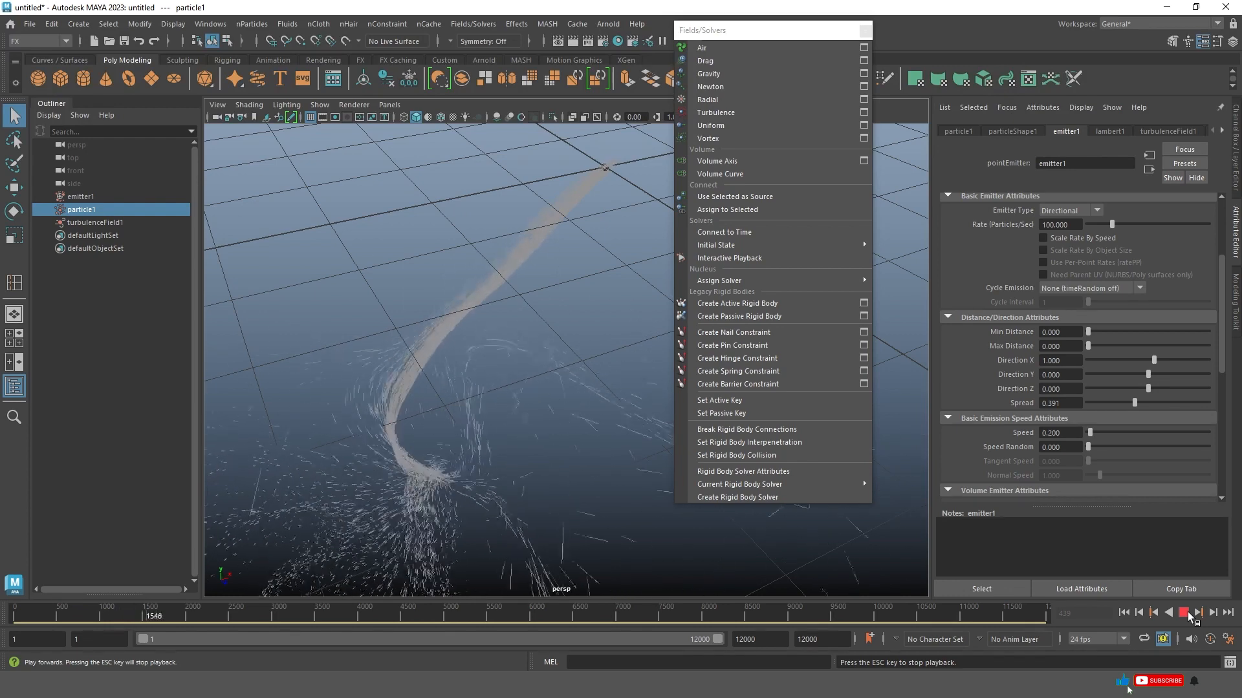
pyautogui.click(1185, 613)
# Set turbulenceField1's frequency to 0.2 and play the simulation to examine the stream's shape.
pyautogui.click(81, 222)
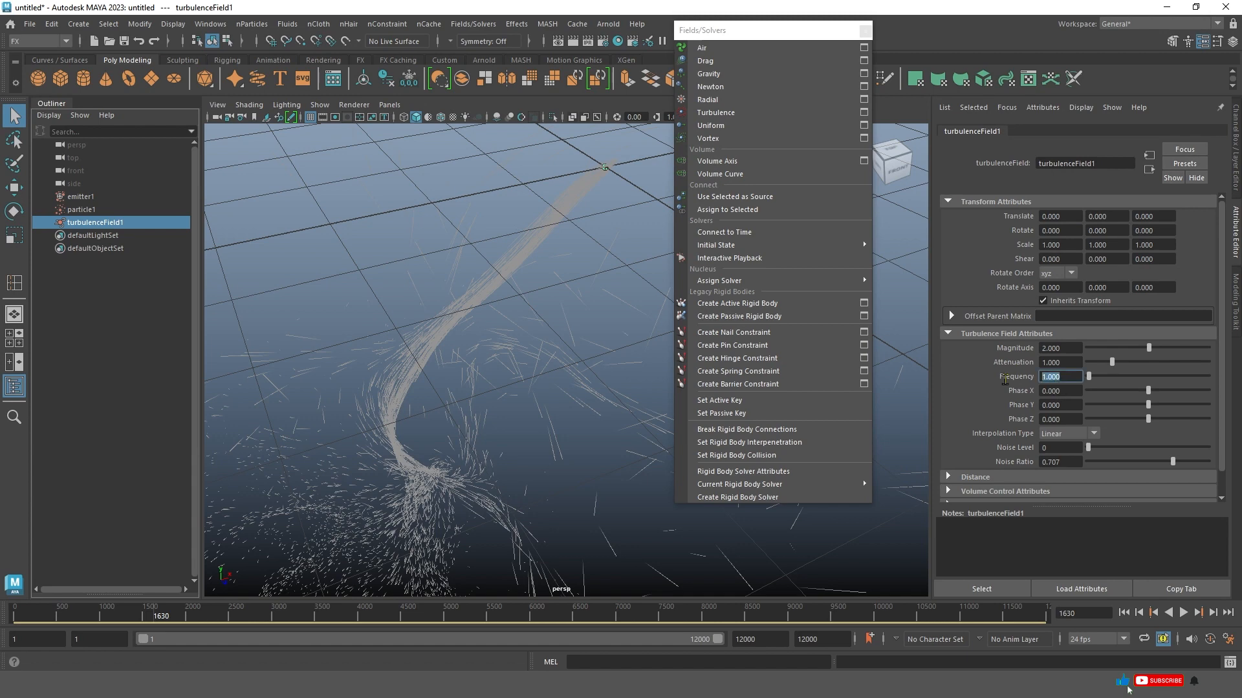
pyautogui.write('0.2')
pyautogui.press('Return')
pyautogui.click(1181, 613)
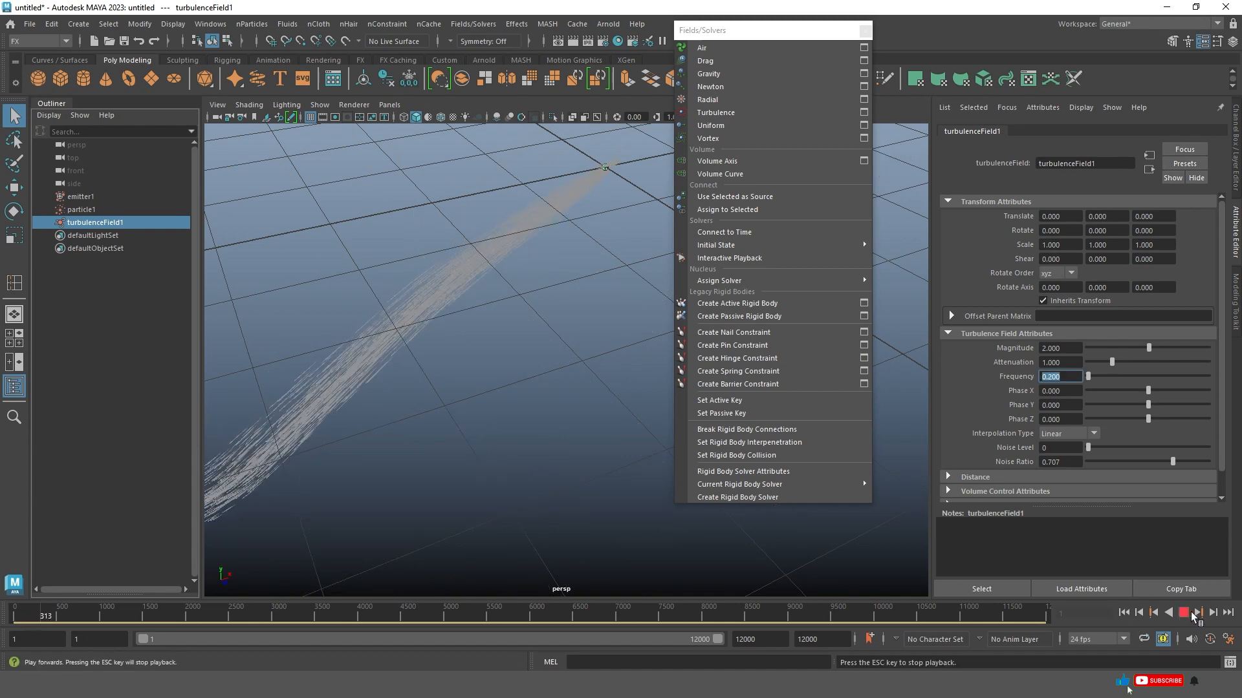
pyautogui.keyDown('alt'); pyautogui.moveTo(572, 386); pyautogui.dragTo(600, 335); pyautogui.keyUp('alt')
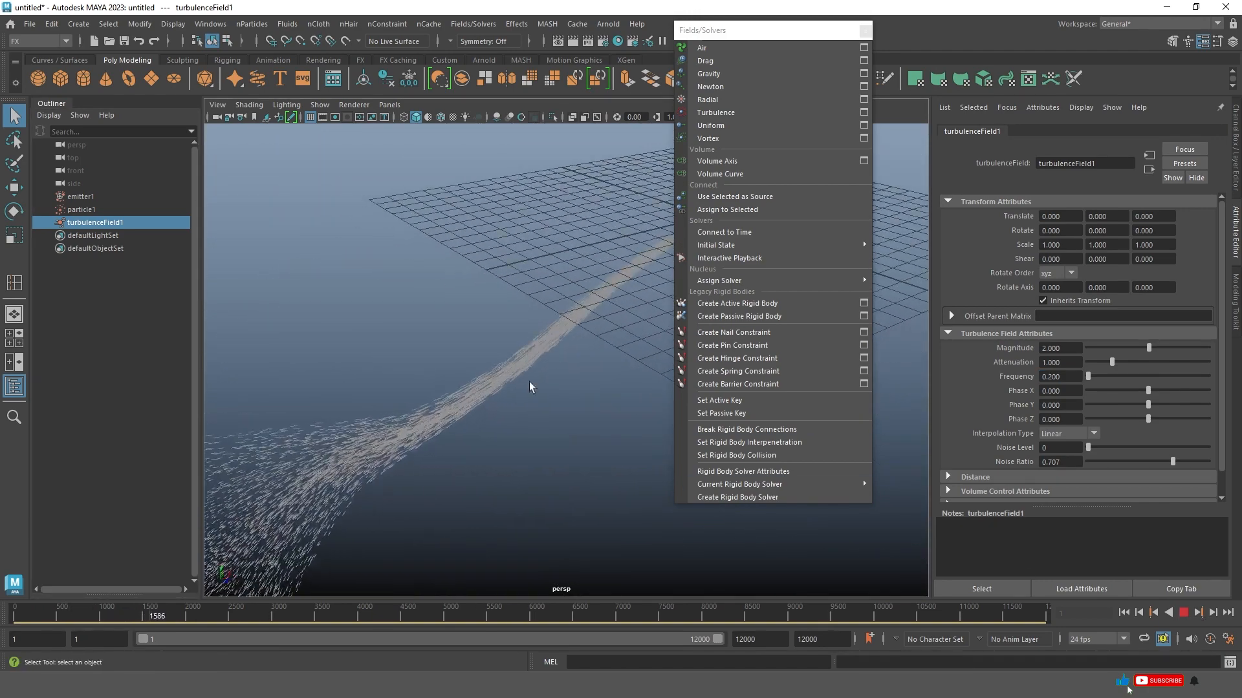
pyautogui.keyDown('alt'); pyautogui.moveTo(332, 468); pyautogui.dragTo(491, 421); pyautogui.keyUp('alt')
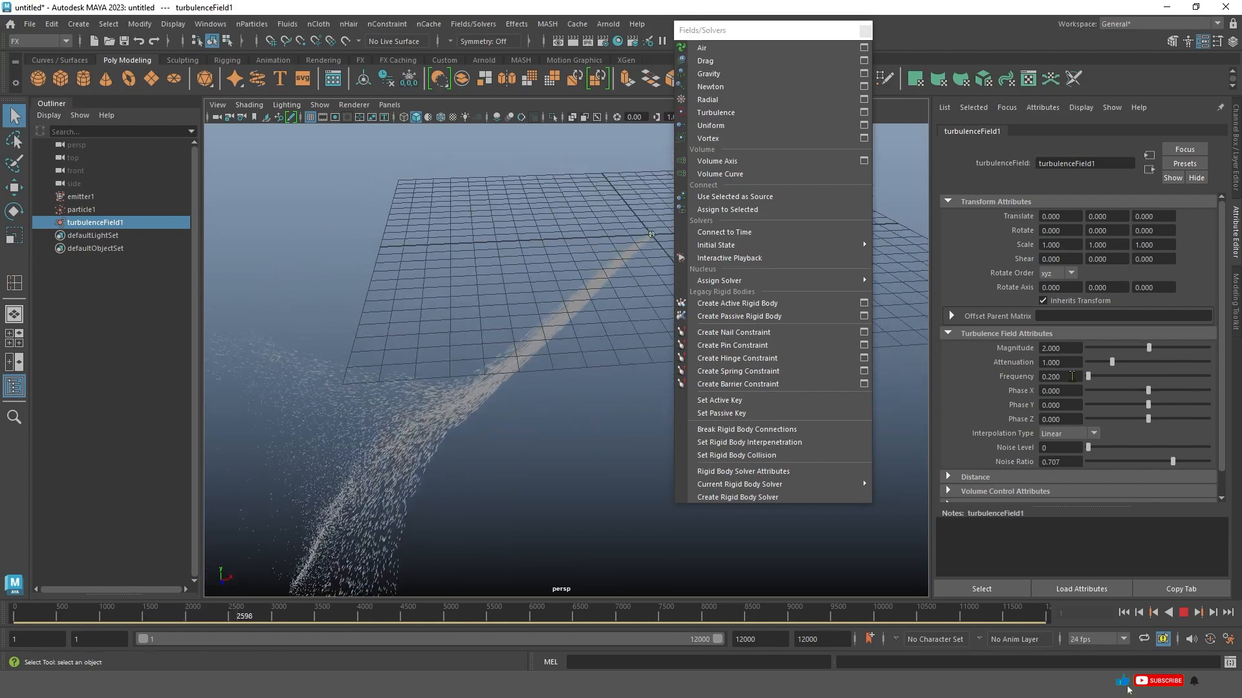
# Set turbulenceField1's frequency to 1 and magnitude to 0.2 during playback, view the particles and stop the simulation.
pyautogui.doubleClick(1072, 375)
pyautogui.write('1')
pyautogui.press('Return')
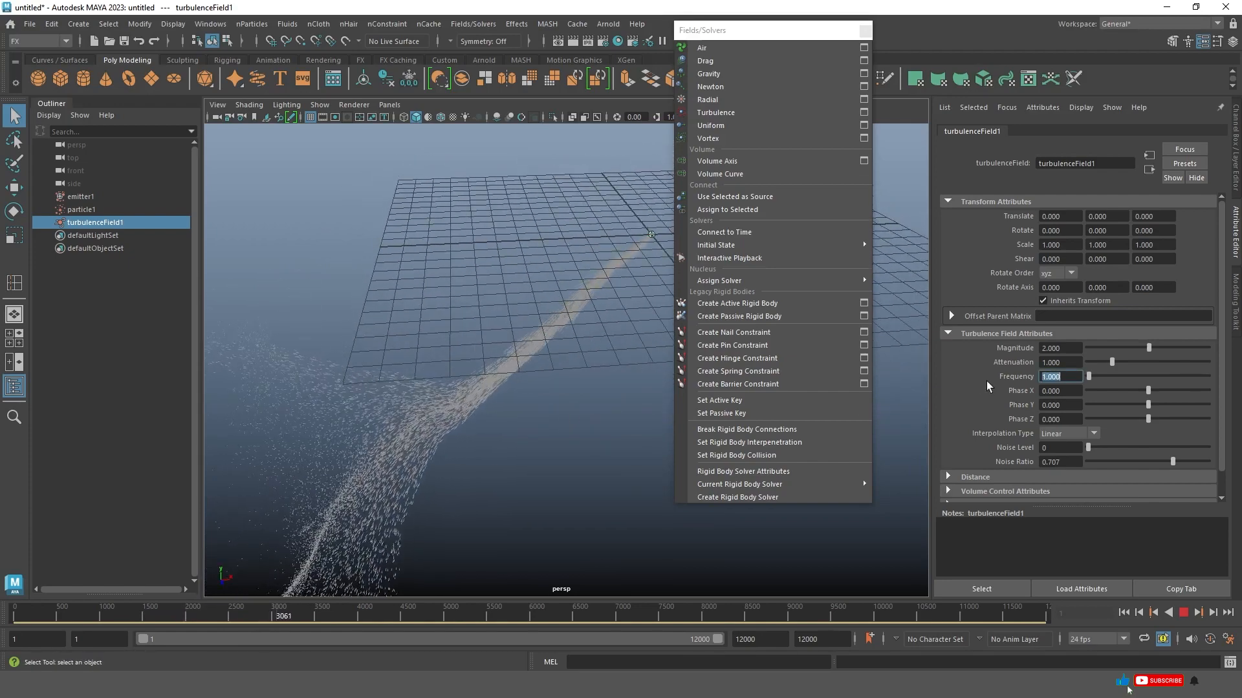
pyautogui.doubleClick(1059, 348)
pyautogui.write('.2')
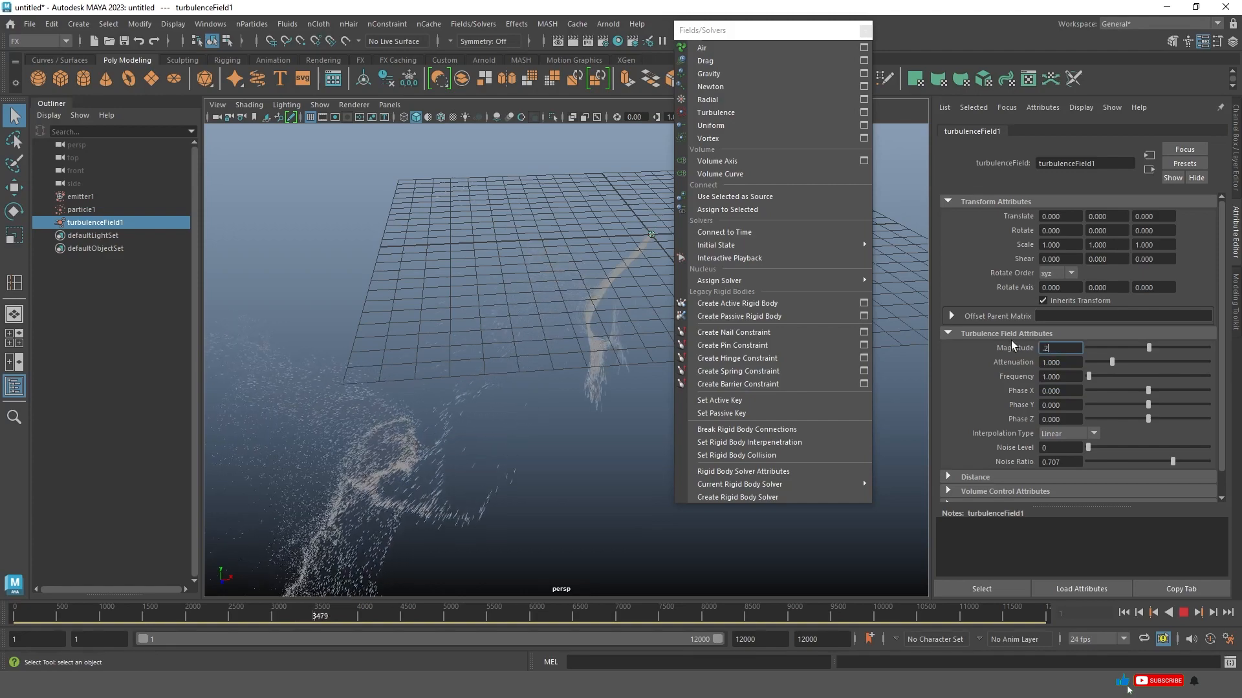
pyautogui.press('Return')
pyautogui.keyDown('alt'); pyautogui.moveTo(637, 322); pyautogui.dragTo(582, 299); pyautogui.keyUp('alt')
pyautogui.keyDown('alt'); pyautogui.moveTo(582, 299); pyautogui.dragTo(568, 394, button='right'); pyautogui.keyUp('alt')
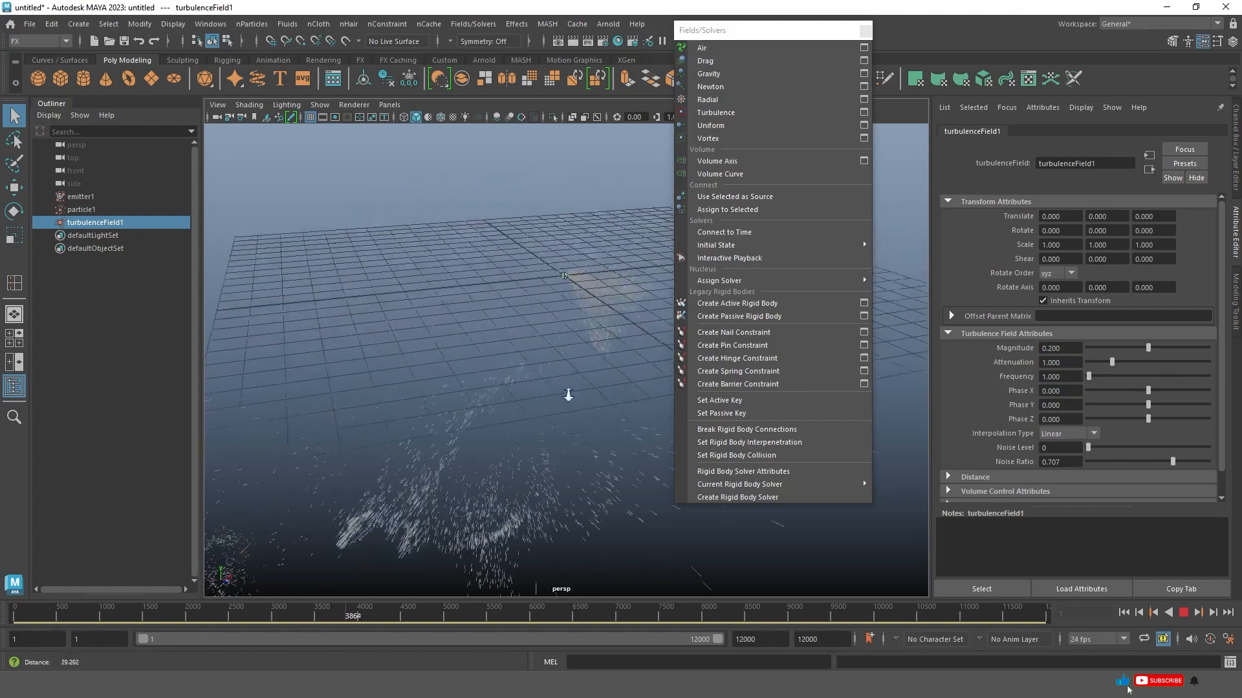
pyautogui.keyDown('alt'); pyautogui.moveTo(569, 394); pyautogui.dragTo(608, 417); pyautogui.keyUp('alt')
pyautogui.click(1185, 614)
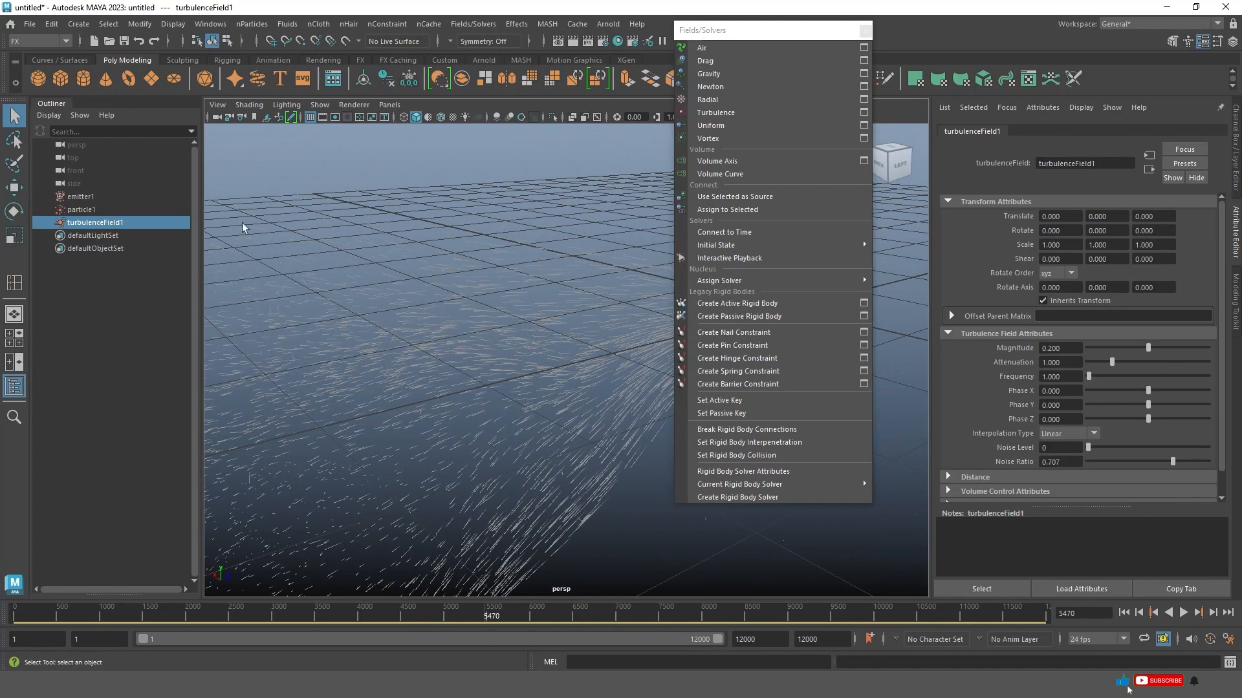
# Start a new scene without saving the current one.
pyautogui.click(31, 24)
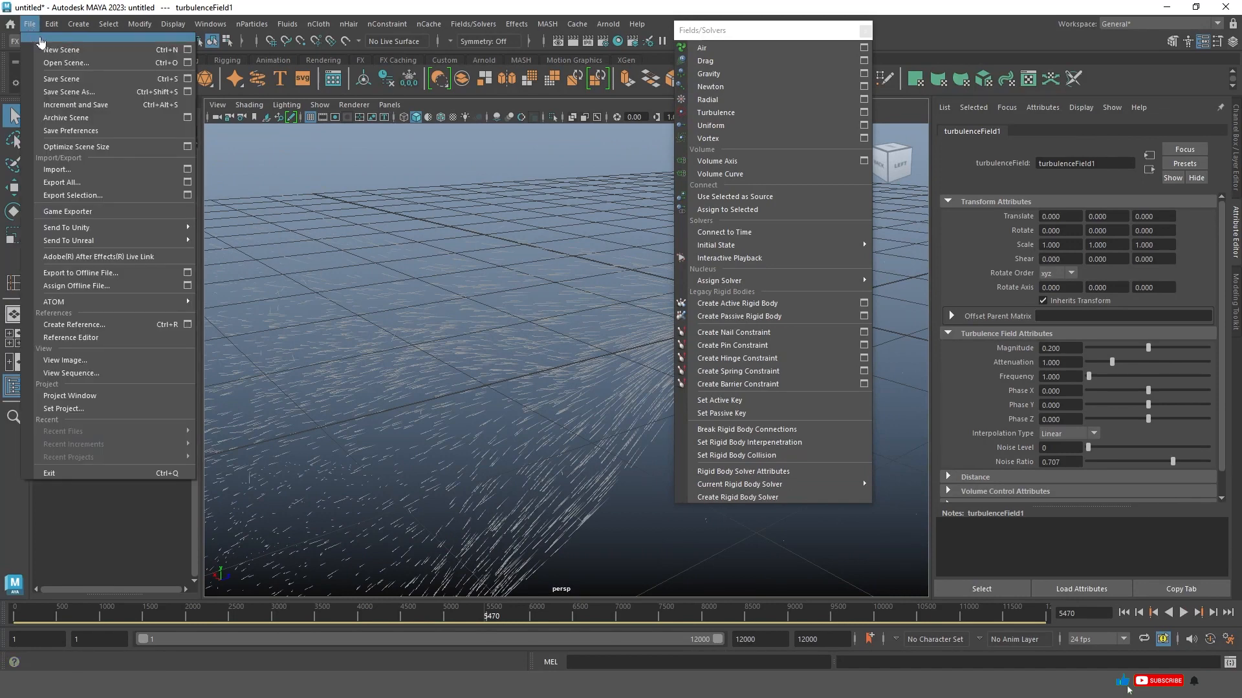
pyautogui.click(55, 36)
pyautogui.click(621, 343)
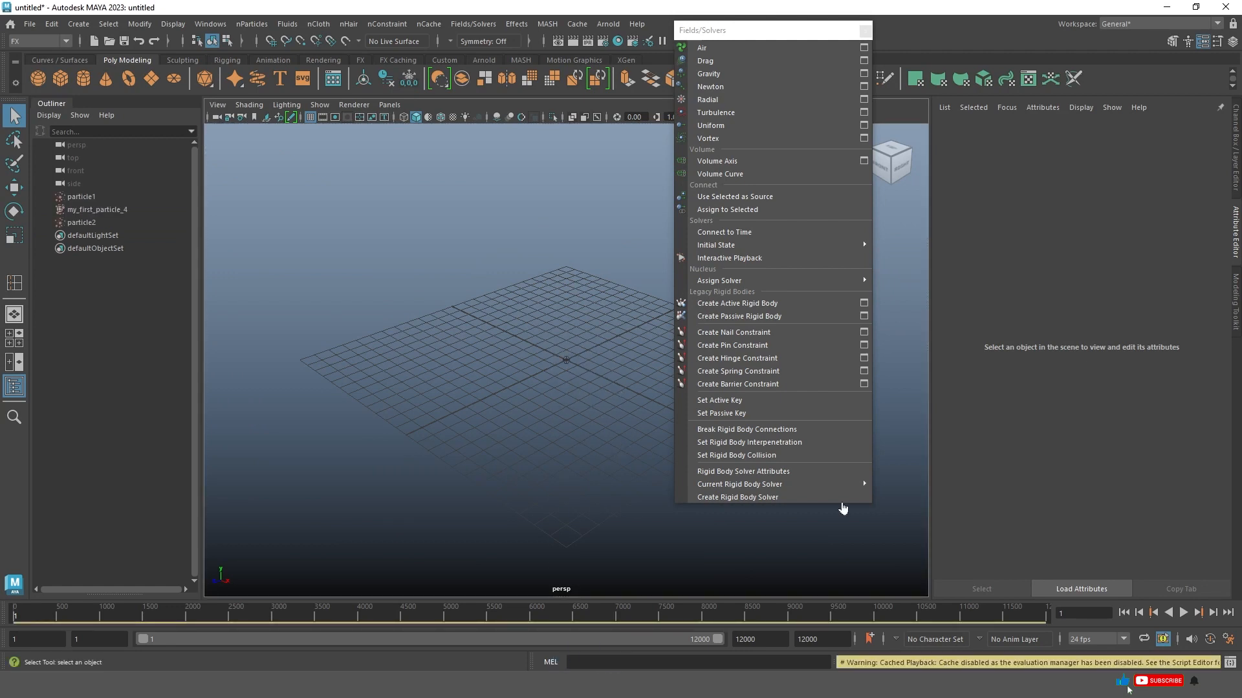
# Play the fireworks-like streak particles and switch the viewport background to black.
pyautogui.click(1183, 613)
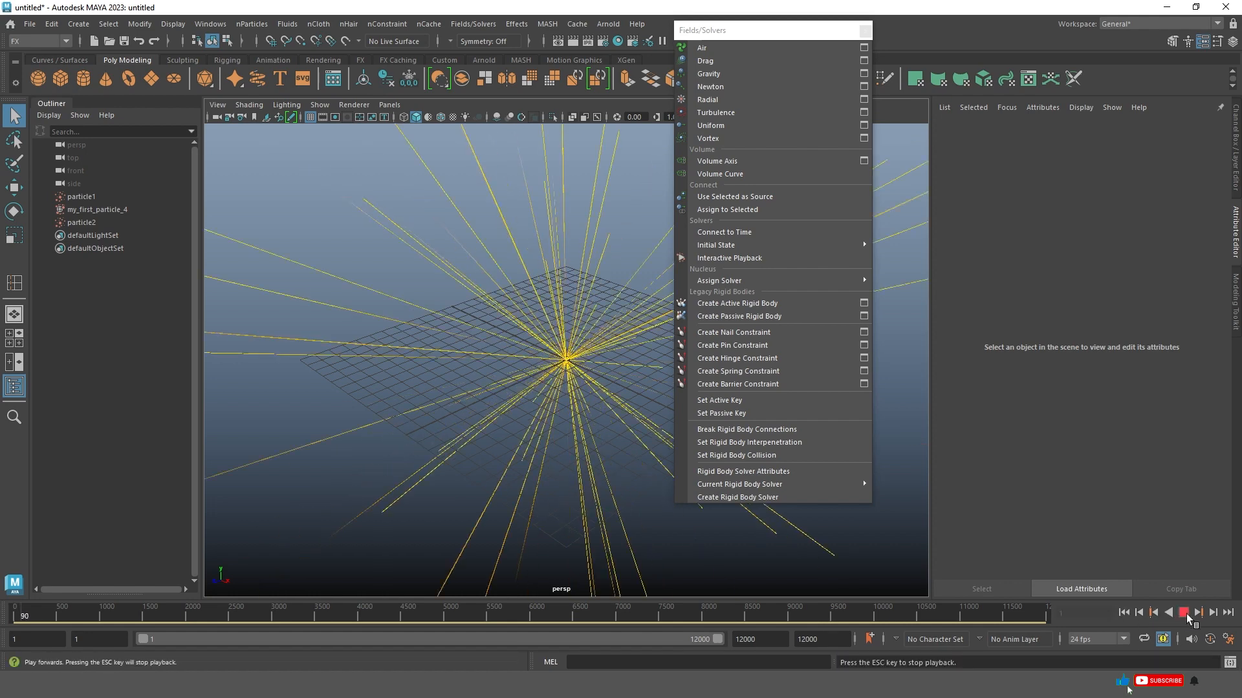
pyautogui.click(1184, 613)
pyautogui.hotkey('alt', 'b')
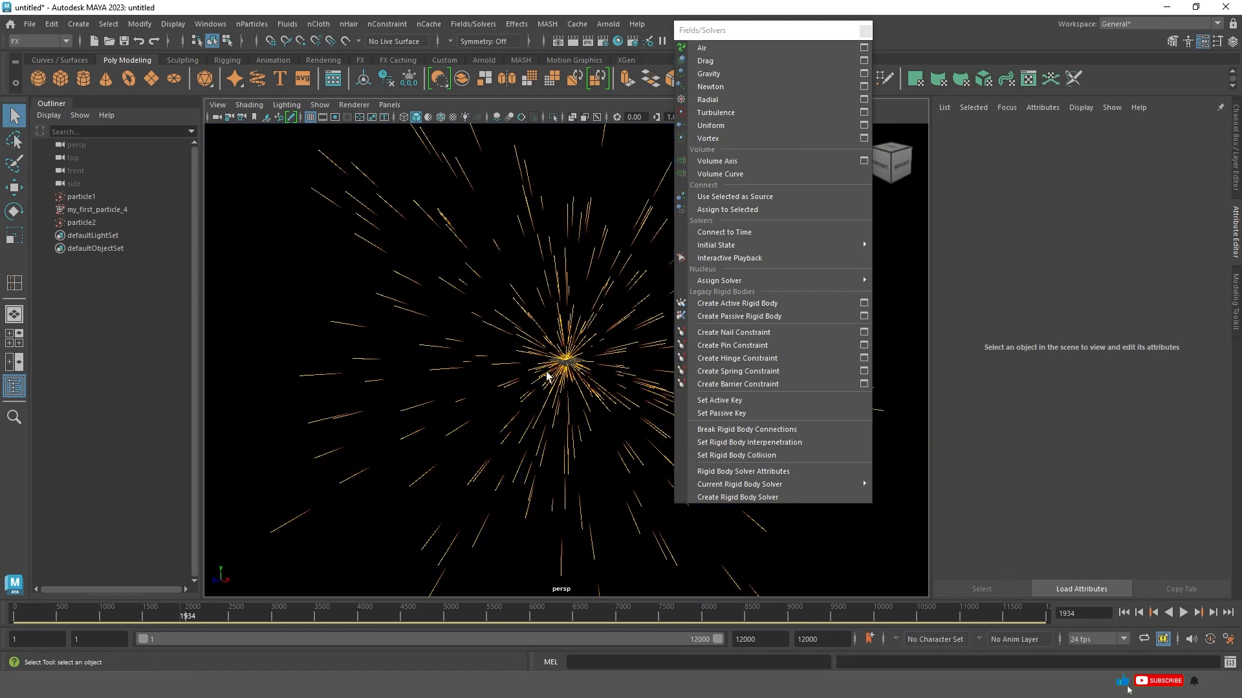
pyautogui.hotkey('alt', 'v')
pyautogui.press('Escape')
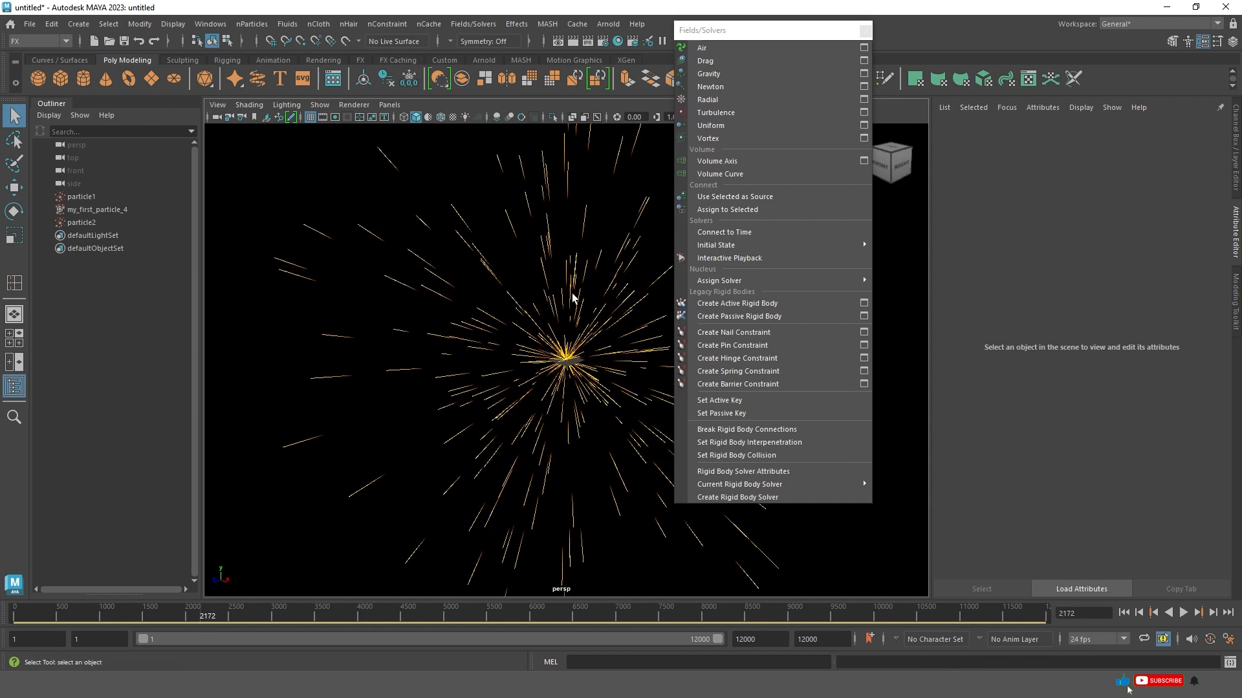
# Add a turbulence field with magnitude 2 to particle2 and play the simulation from the first frame.
pyautogui.click(640, 283)
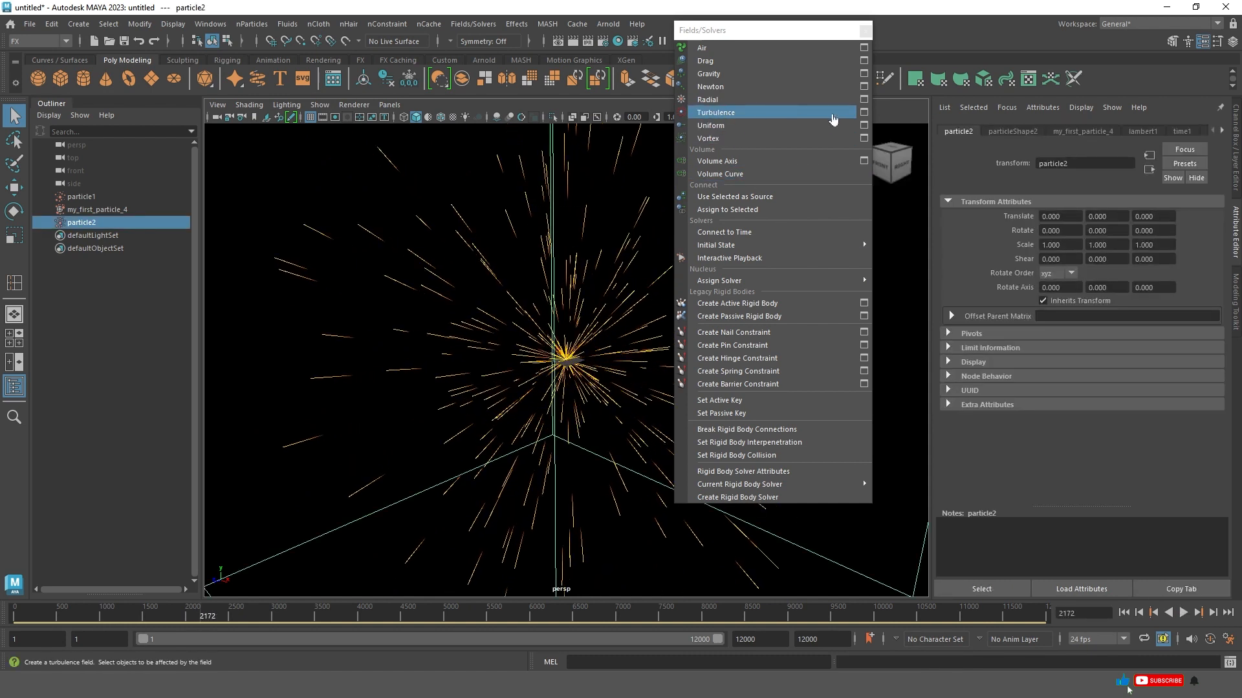
pyautogui.click(862, 112)
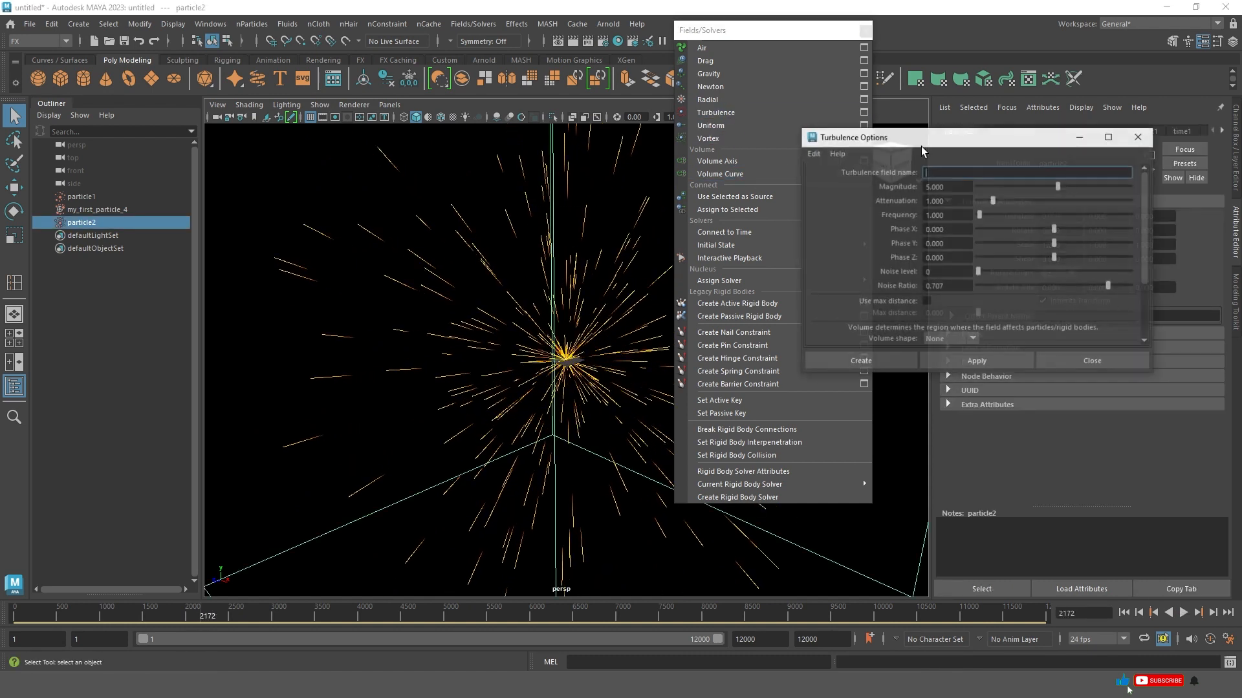
pyautogui.doubleClick(945, 188)
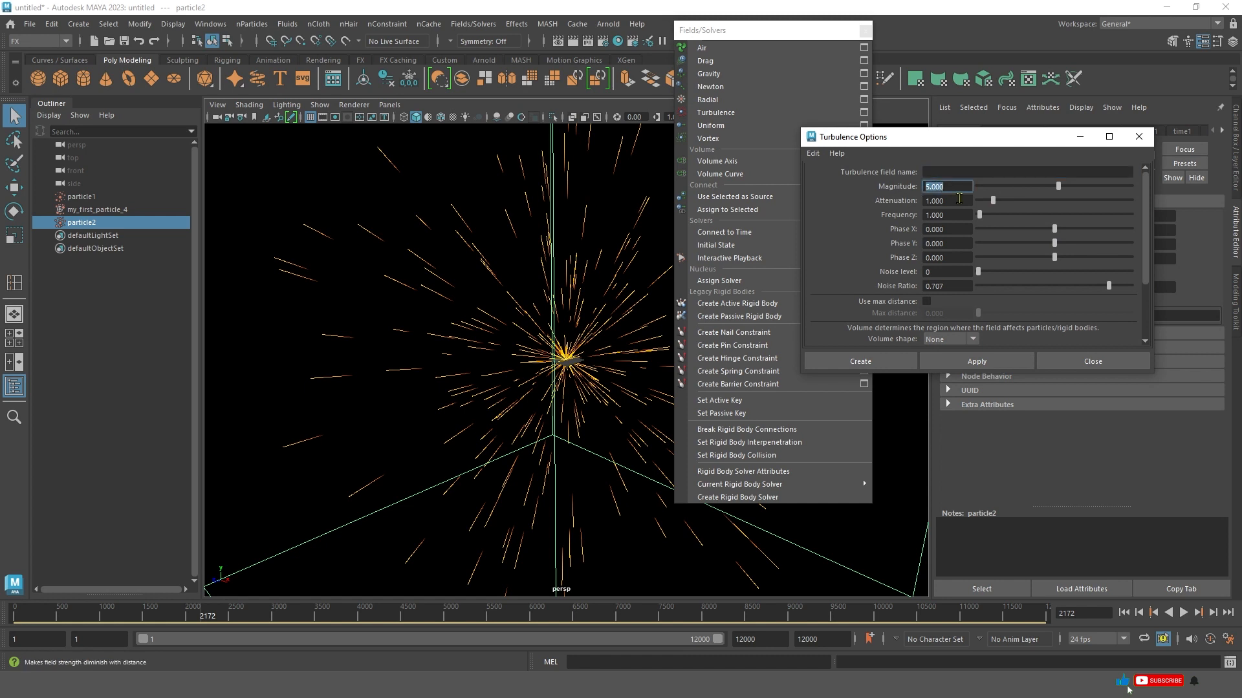
pyautogui.click(980, 362)
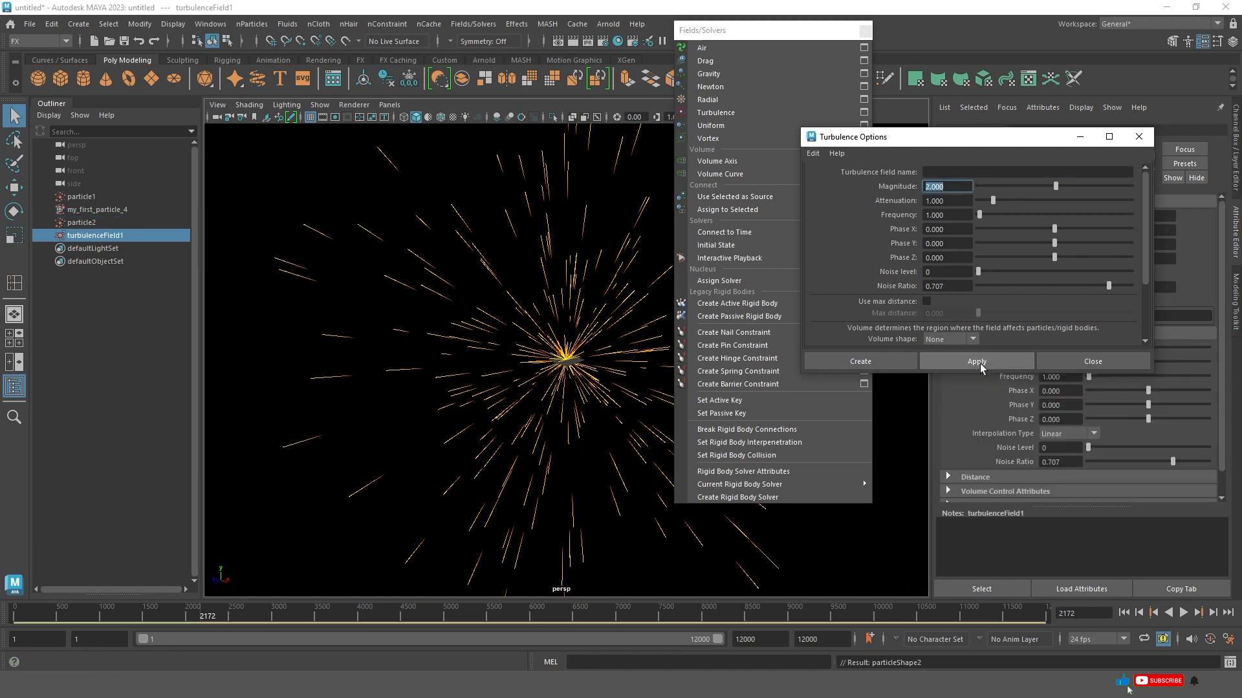
pyautogui.click(1084, 363)
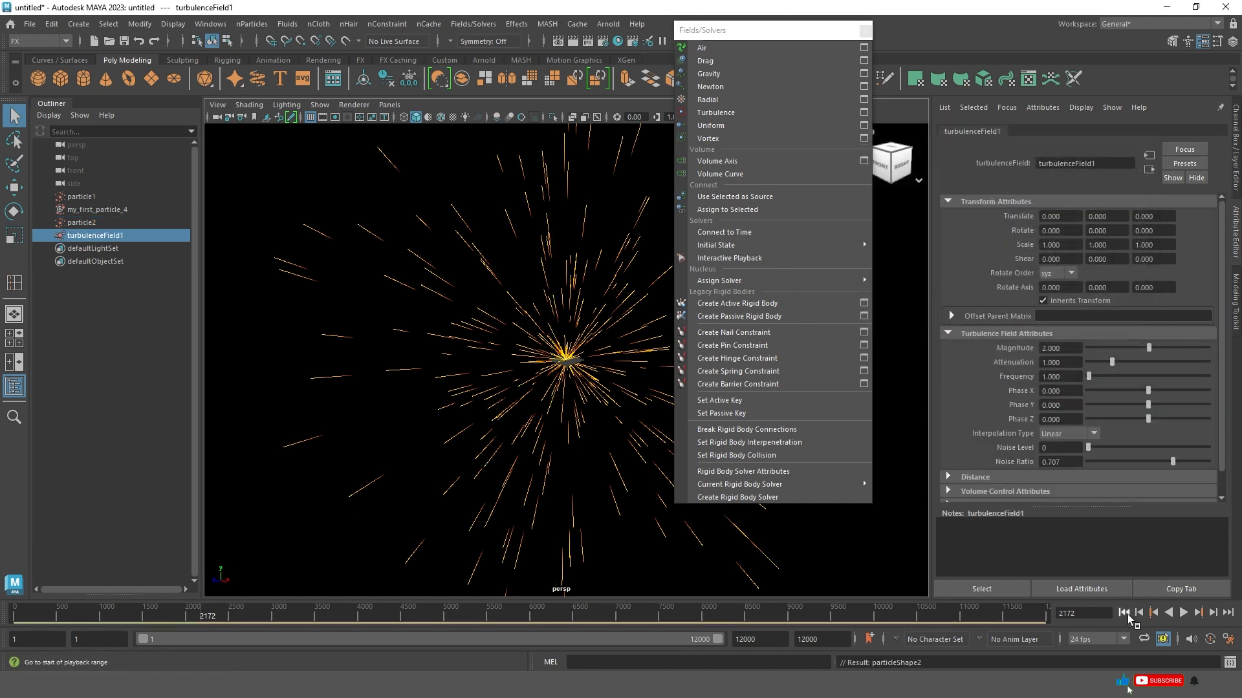
pyautogui.click(1124, 612)
pyautogui.click(1182, 613)
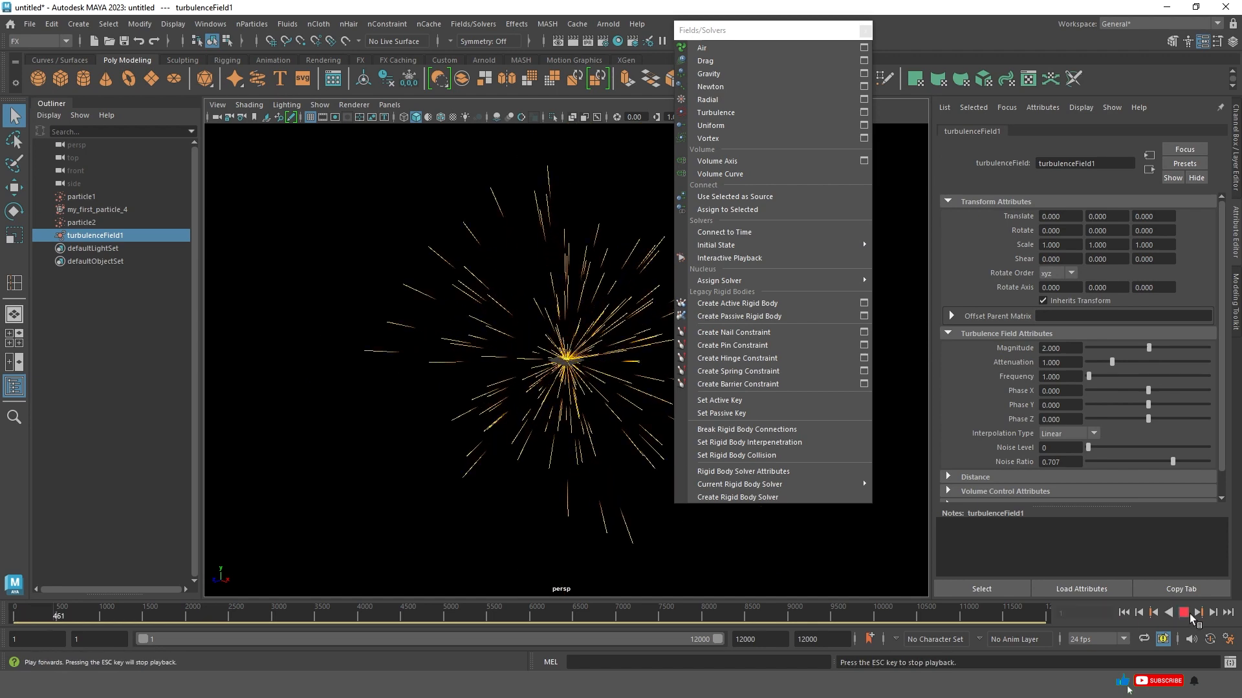
# Set turbulenceField1's magnitude to 100 and attenuation to 0.5 during playback and stop the simulation.
pyautogui.moveTo(1148, 348); pyautogui.dragTo(1229, 348)
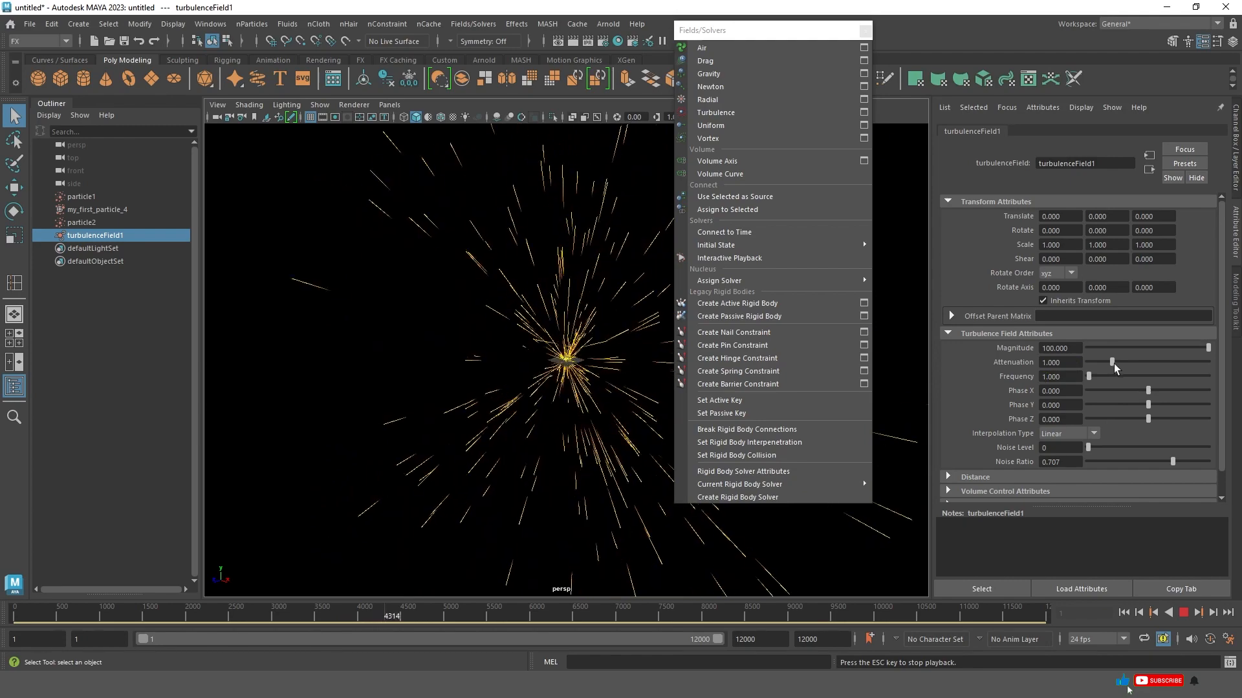
pyautogui.doubleClick(1060, 362)
pyautogui.write('0.5')
pyautogui.press('Return')
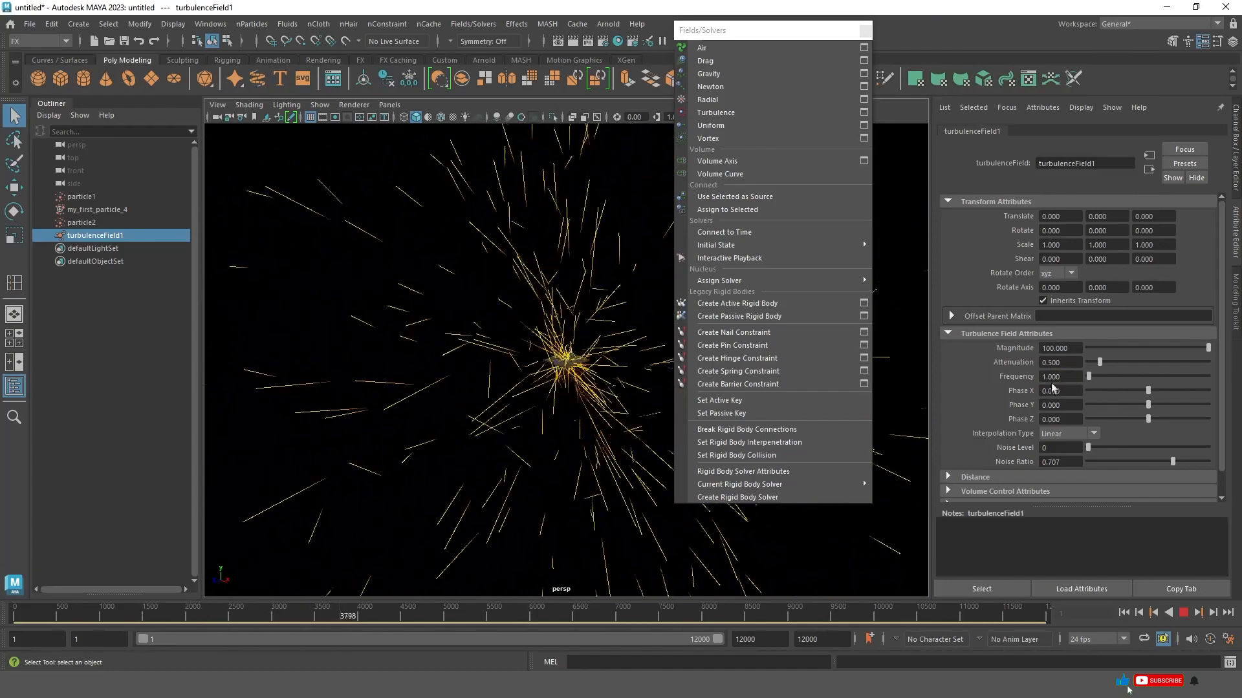
pyautogui.click(1184, 614)
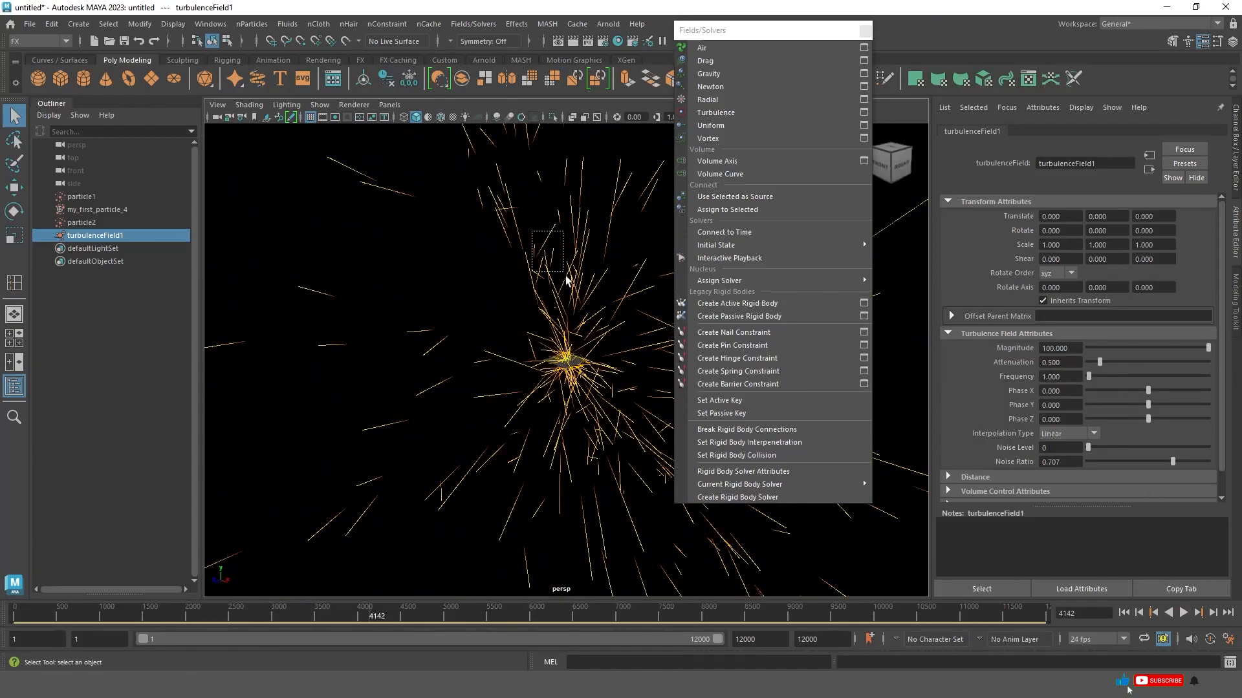
# Delete turbulenceField1 from the scene.
pyautogui.moveTo(566, 280); pyautogui.dragTo(583, 286)
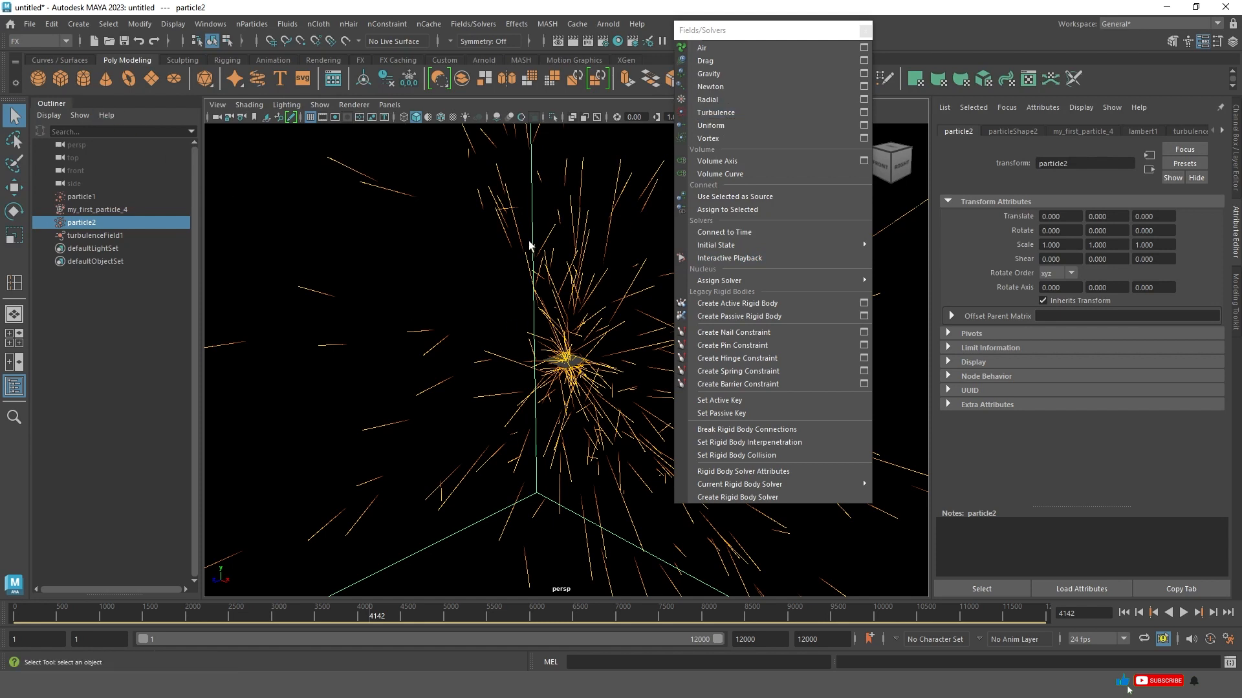
pyautogui.click(78, 236)
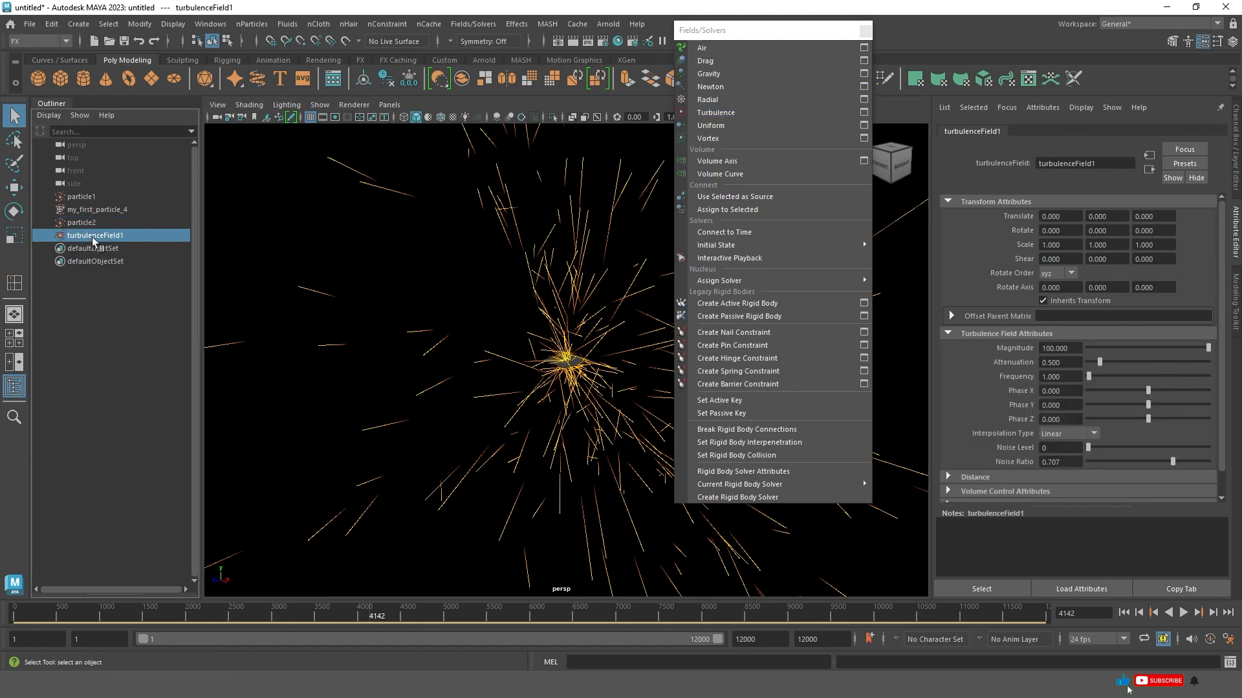
pyautogui.press('Delete')
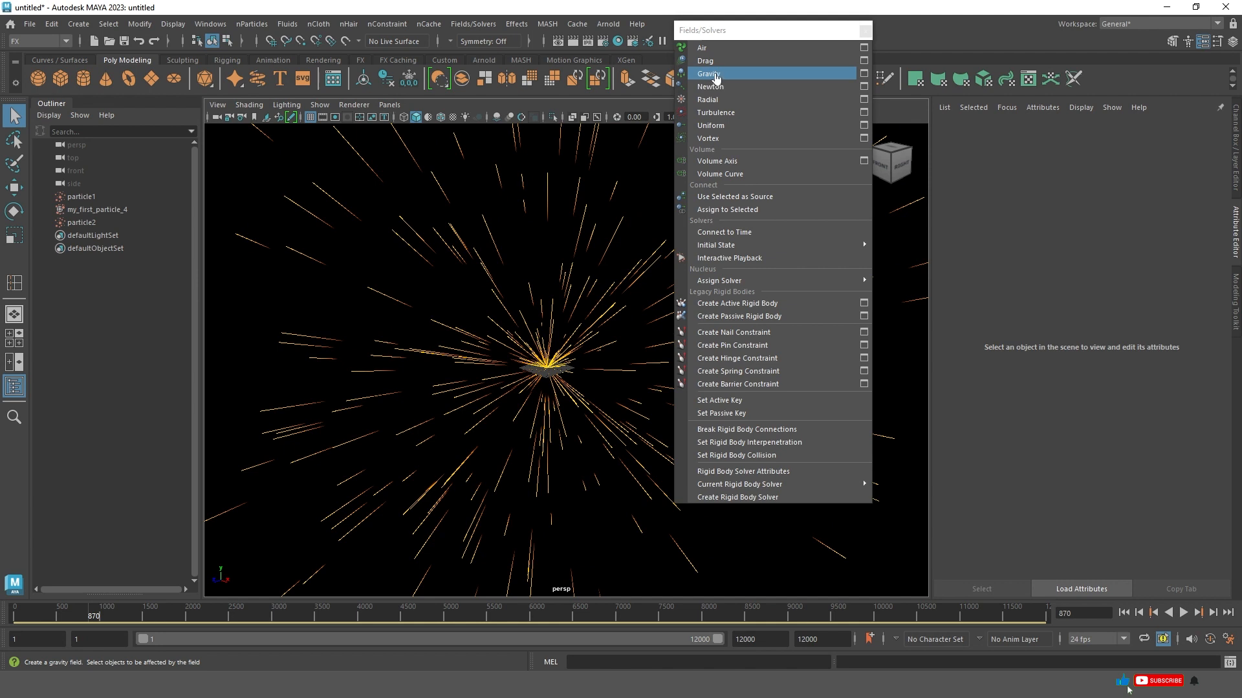
# Add a gravity field to particle2 and play the simulation to view its effect on the streaks.
pyautogui.click(630, 296)
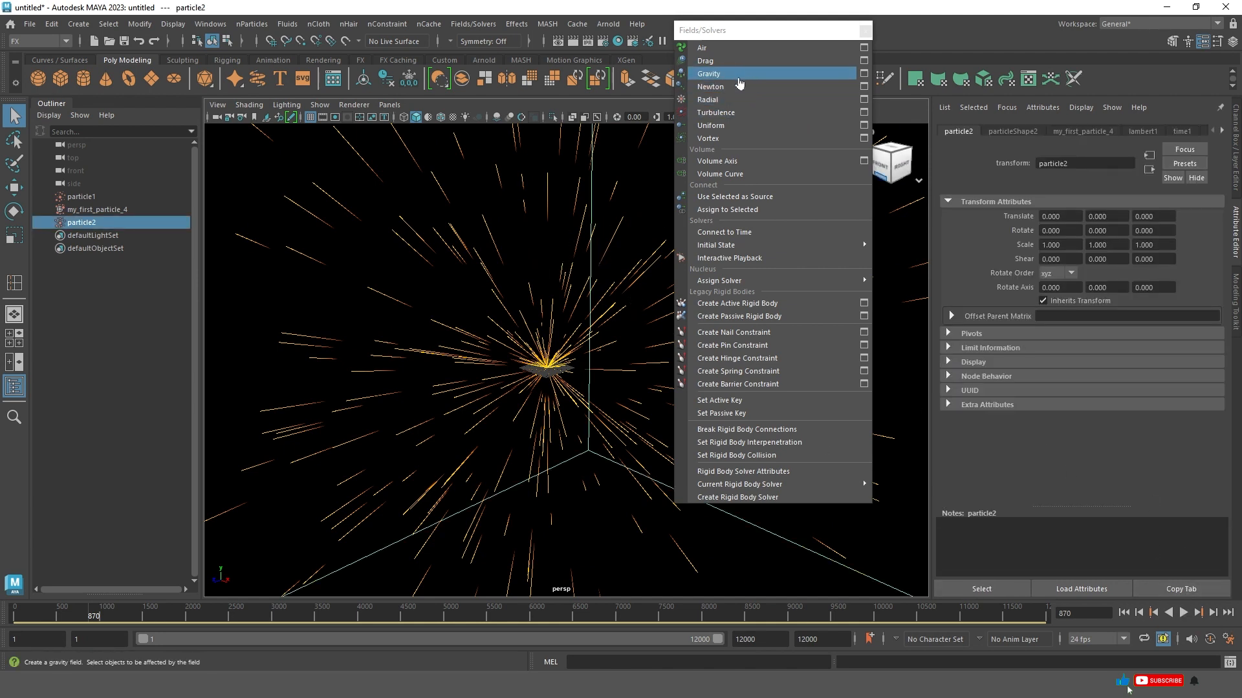
pyautogui.click(709, 73)
pyautogui.click(1183, 613)
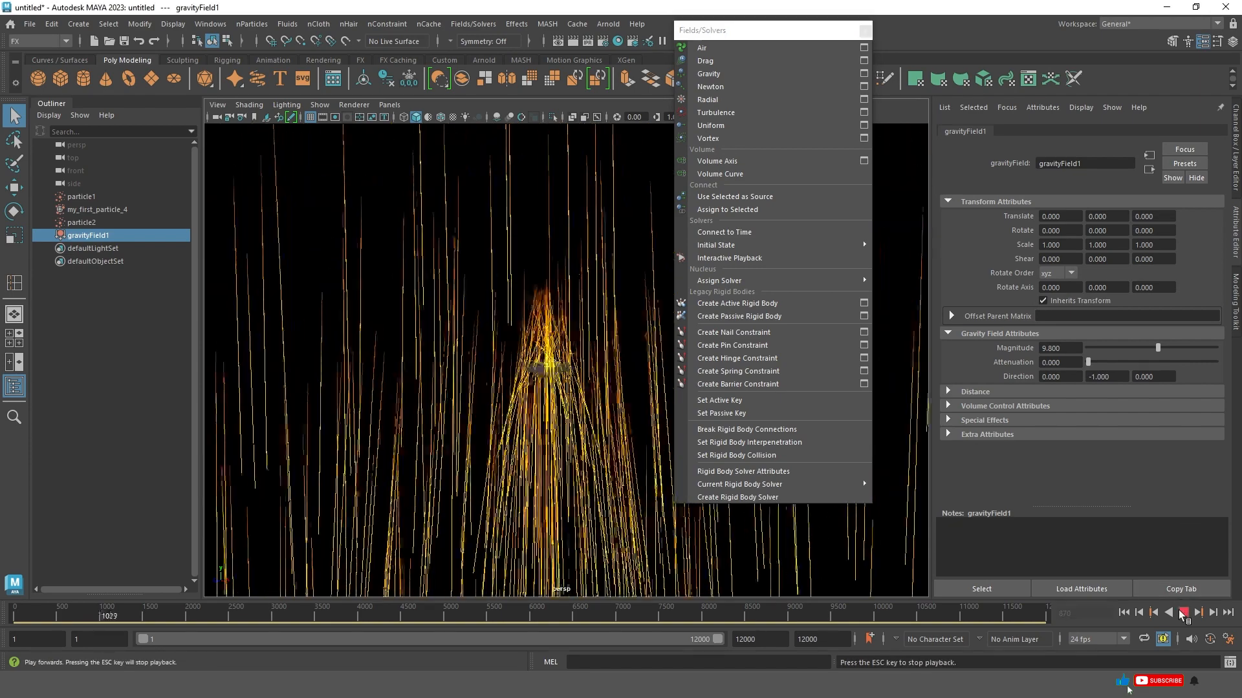
# Stop and replay the simulation to observe how gravityField1 pulls the particle streaks down.
pyautogui.click(1183, 613)
pyautogui.click(1183, 612)
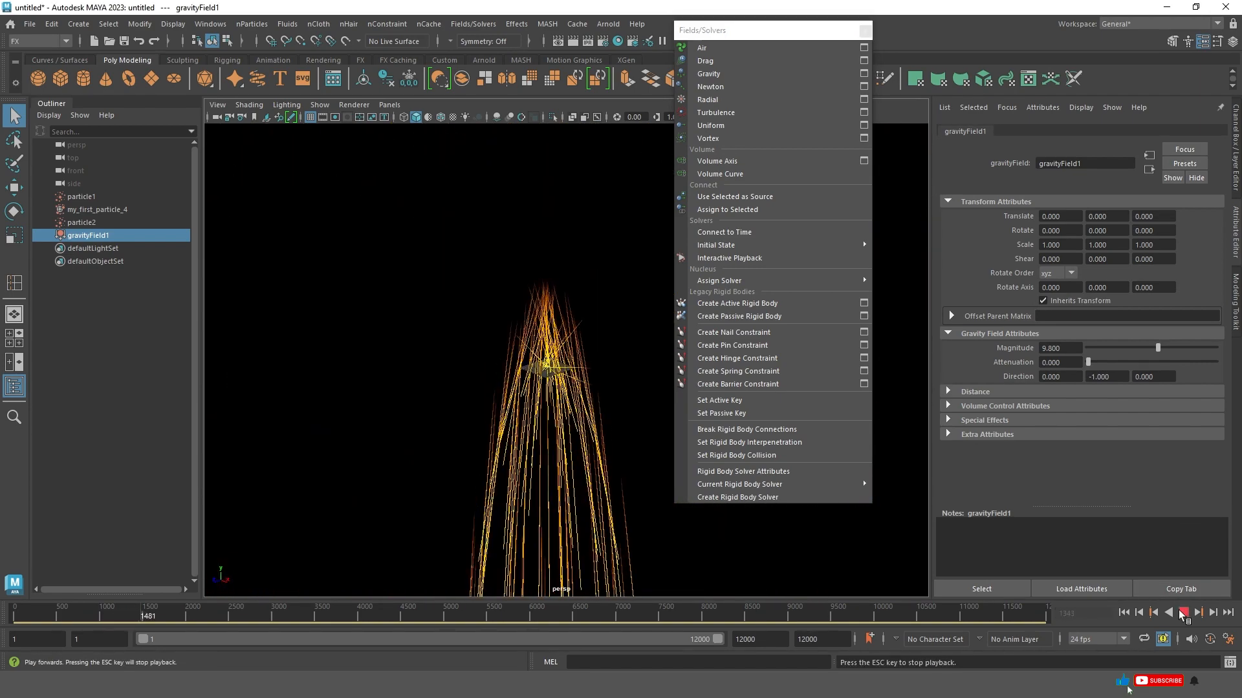
pyautogui.click(1183, 612)
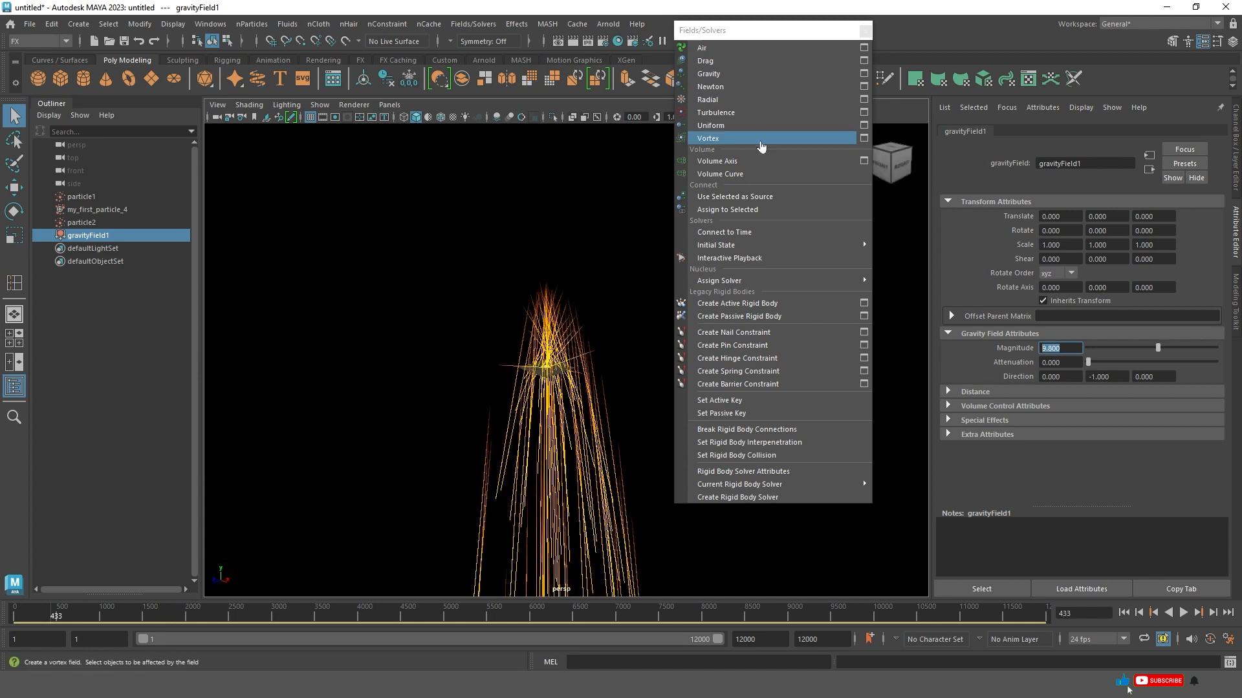
# Start a new scene without saving the changes to the untitled scene.
pyautogui.click(30, 24)
pyautogui.click(49, 37)
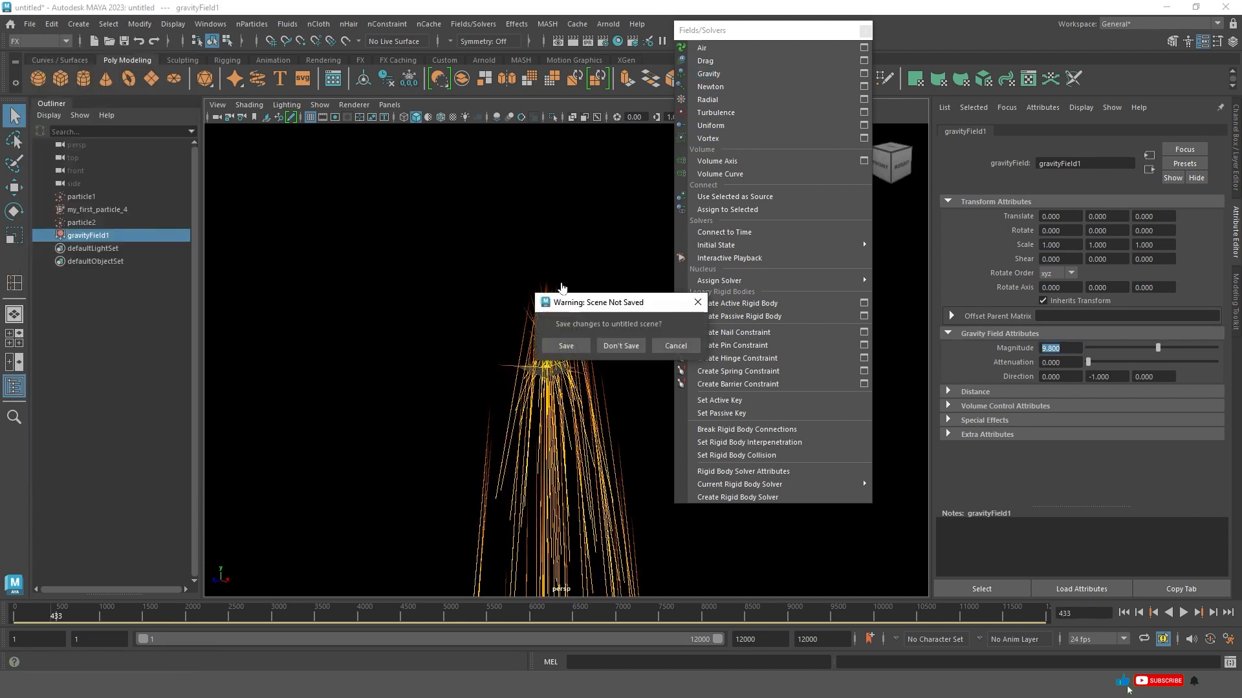
pyautogui.click(617, 346)
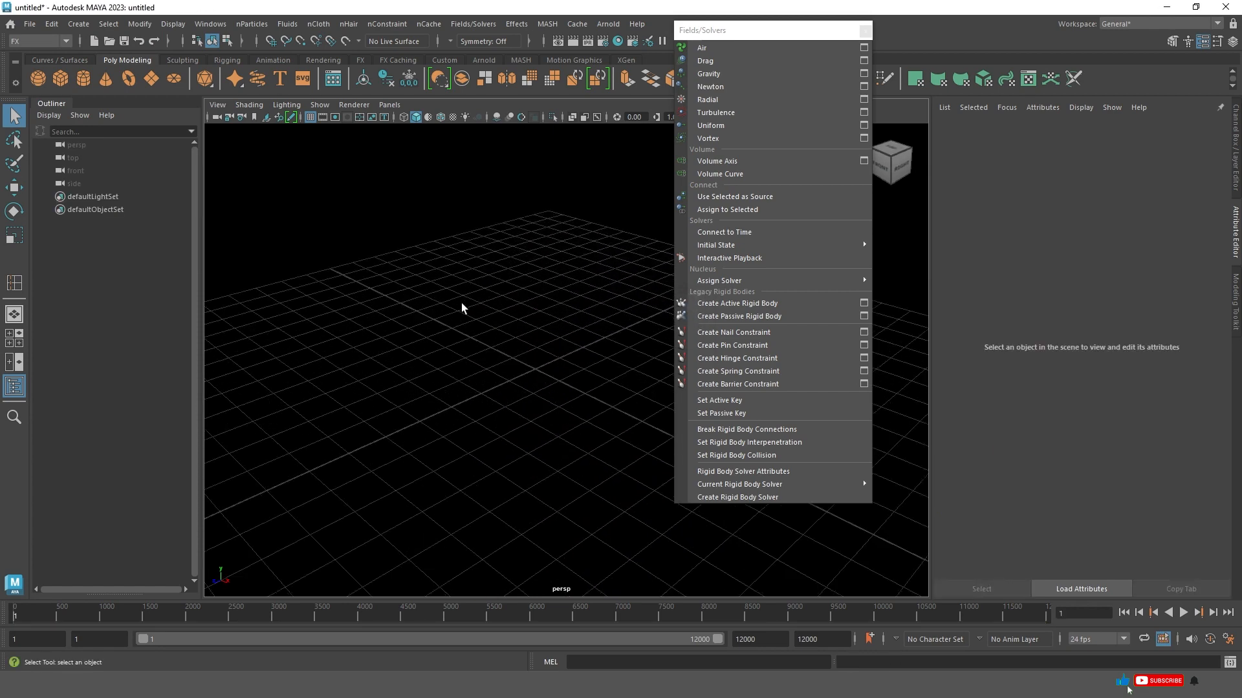
# Create a NURBS circle at the origin and scale it up uniformly to several times its size.
pyautogui.click(248, 22)
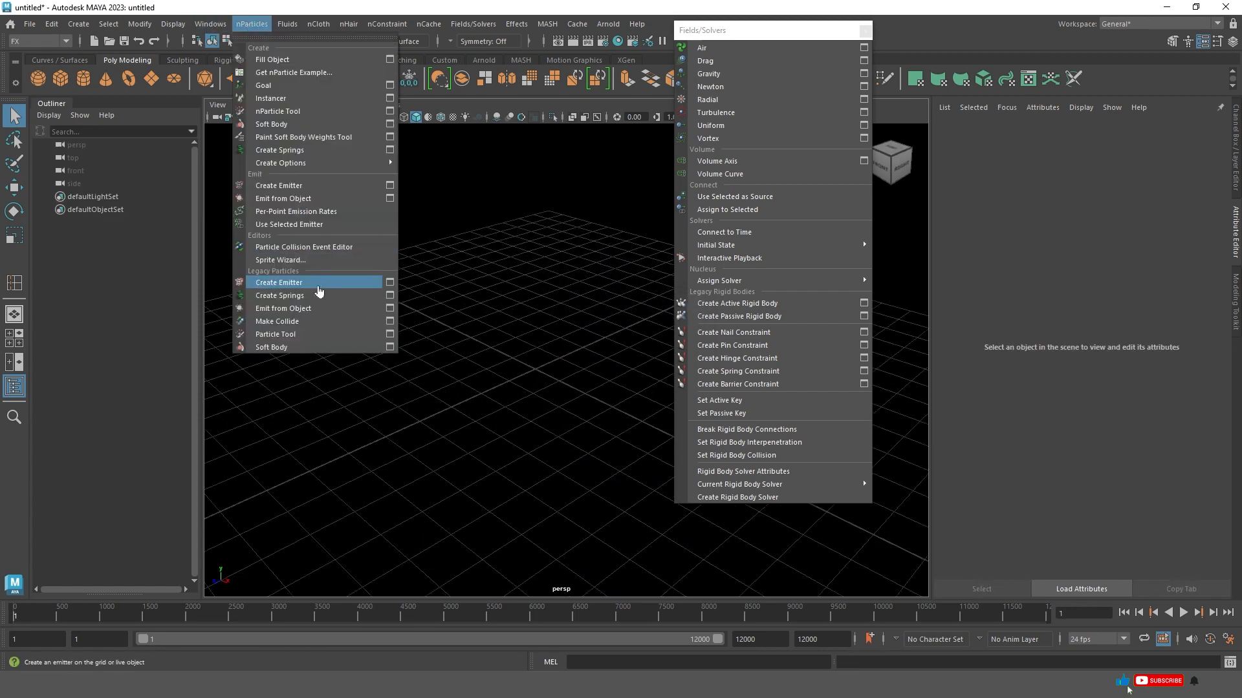
pyautogui.click(59, 59)
pyautogui.click(38, 78)
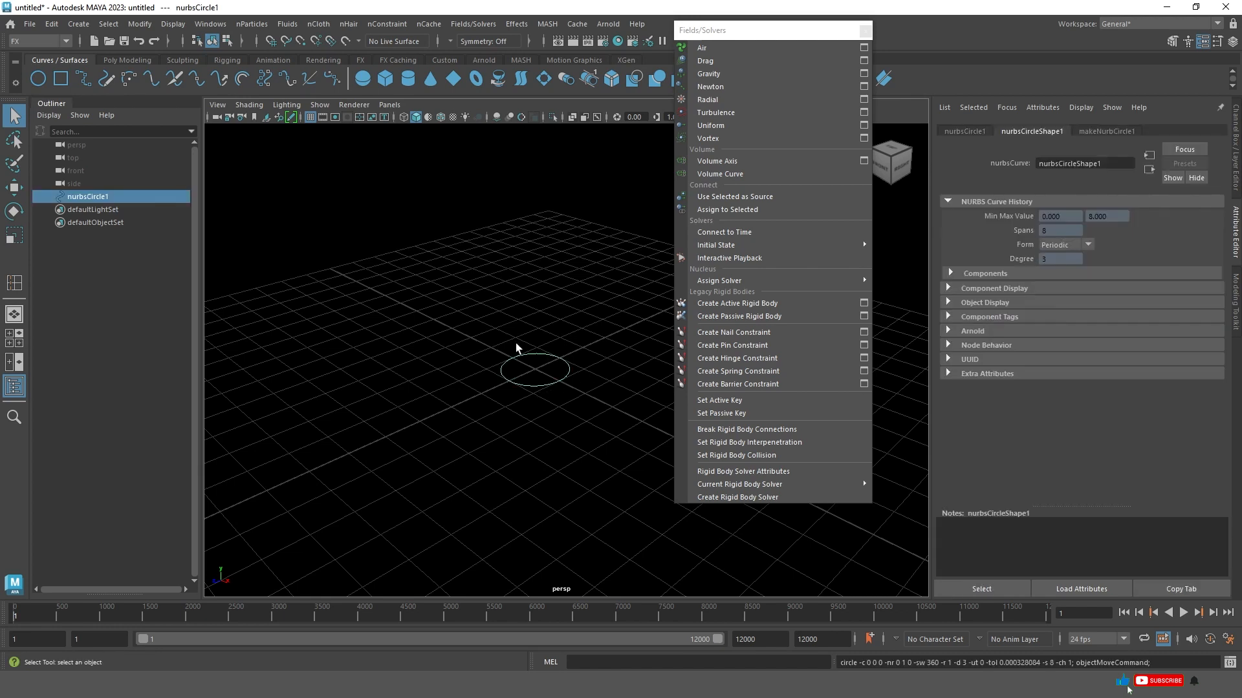
pyautogui.press('r')
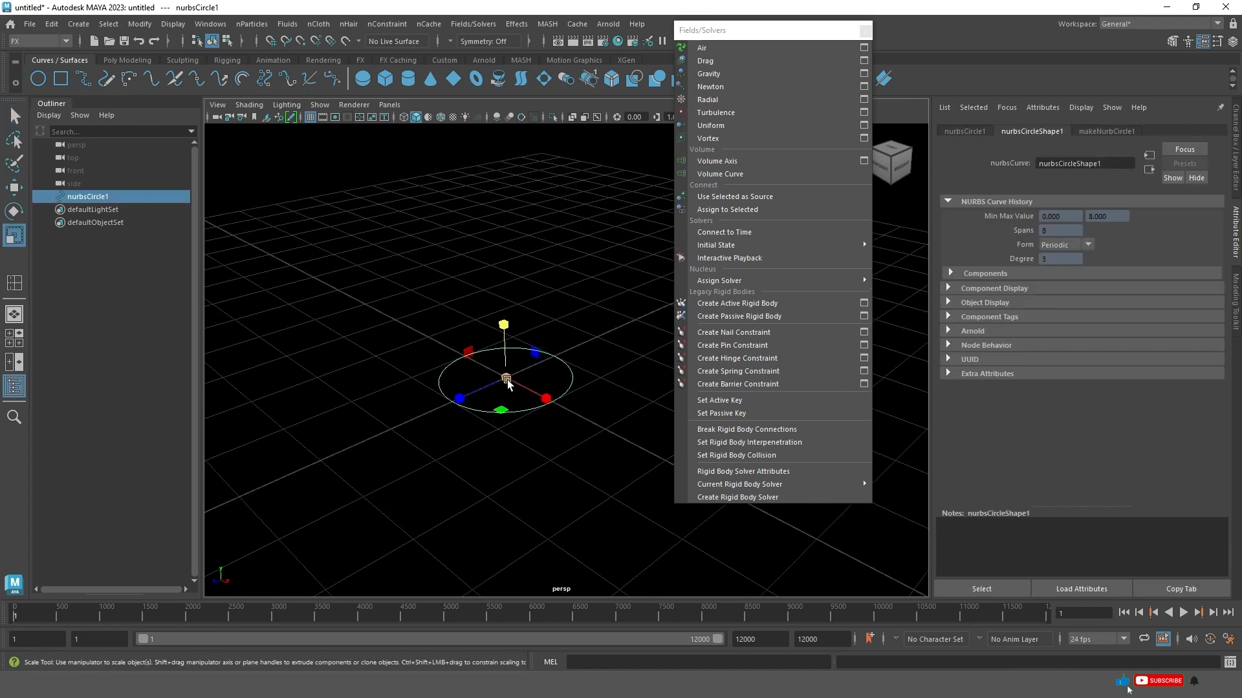
pyautogui.moveTo(505, 377); pyautogui.dragTo(333, 378)
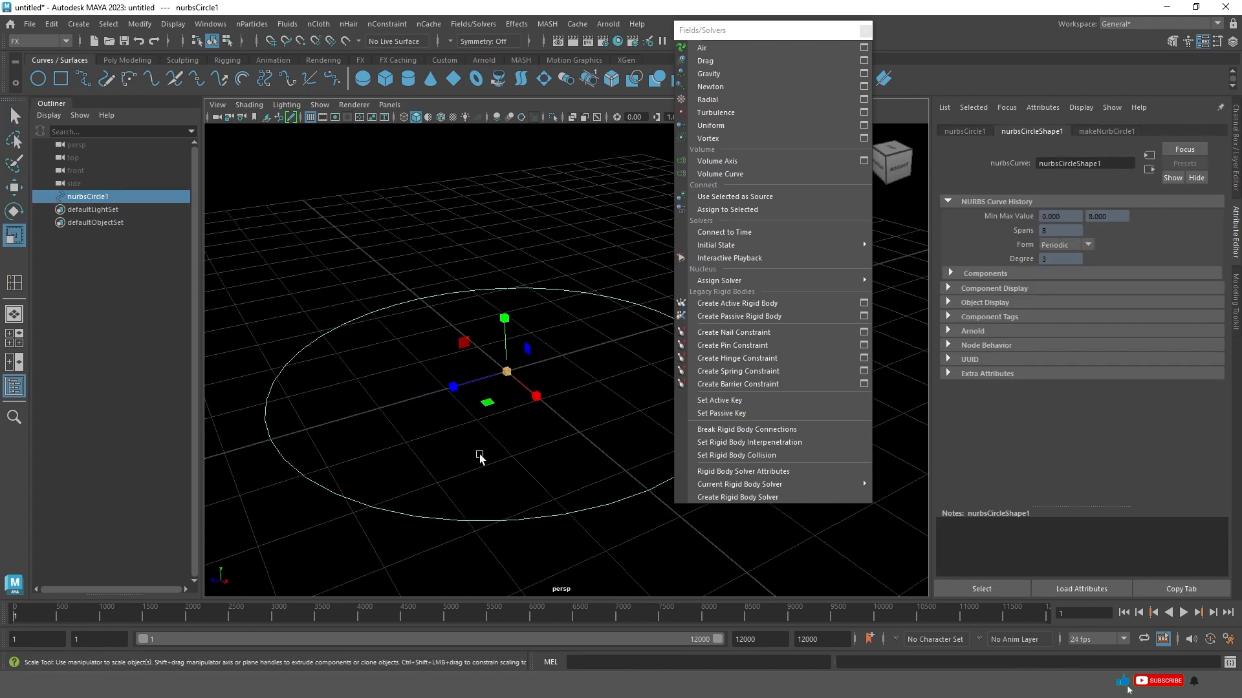
pyautogui.scroll(-2, 450, 388)
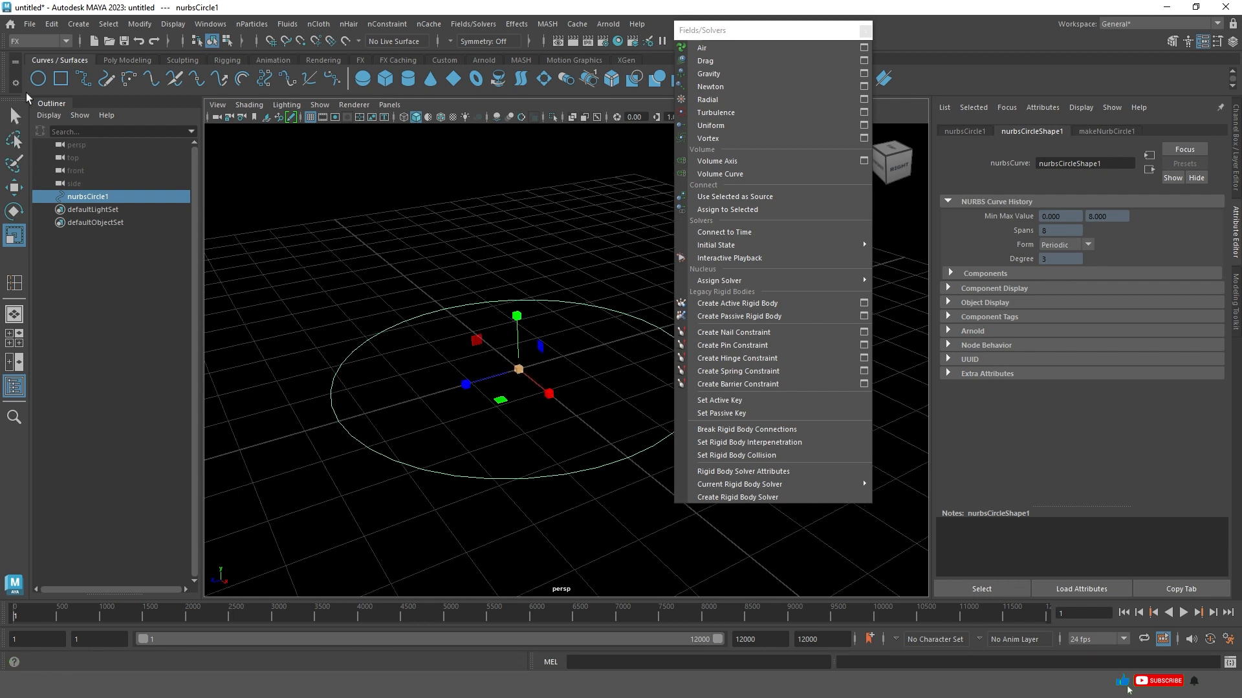
# Create a legacy object emitter on the NURBS circle with the emitter type set to Curve.
pyautogui.click(241, 27)
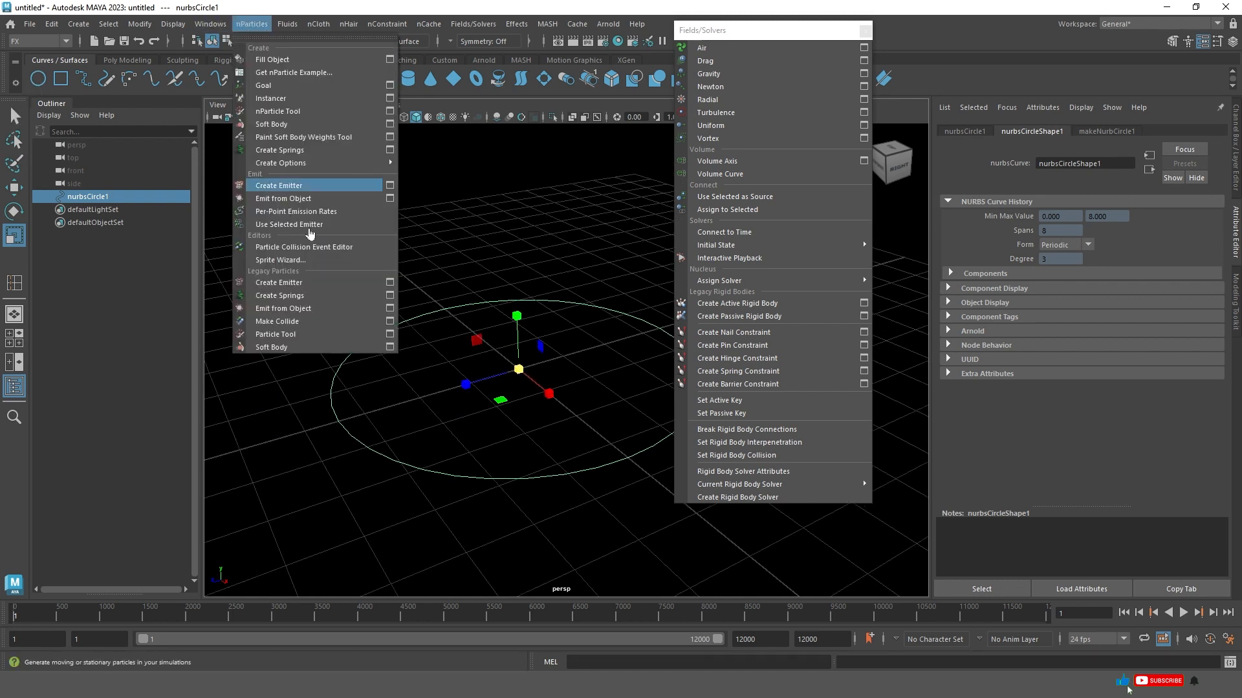
pyautogui.click(389, 309)
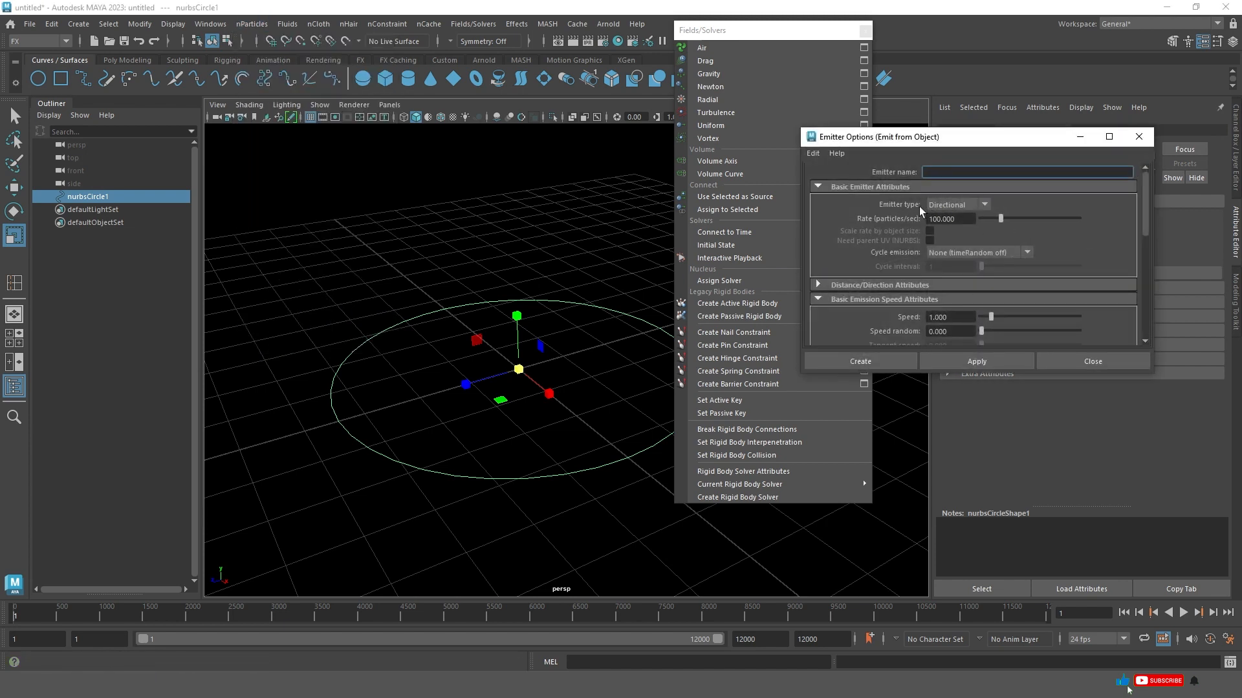
pyautogui.click(932, 207)
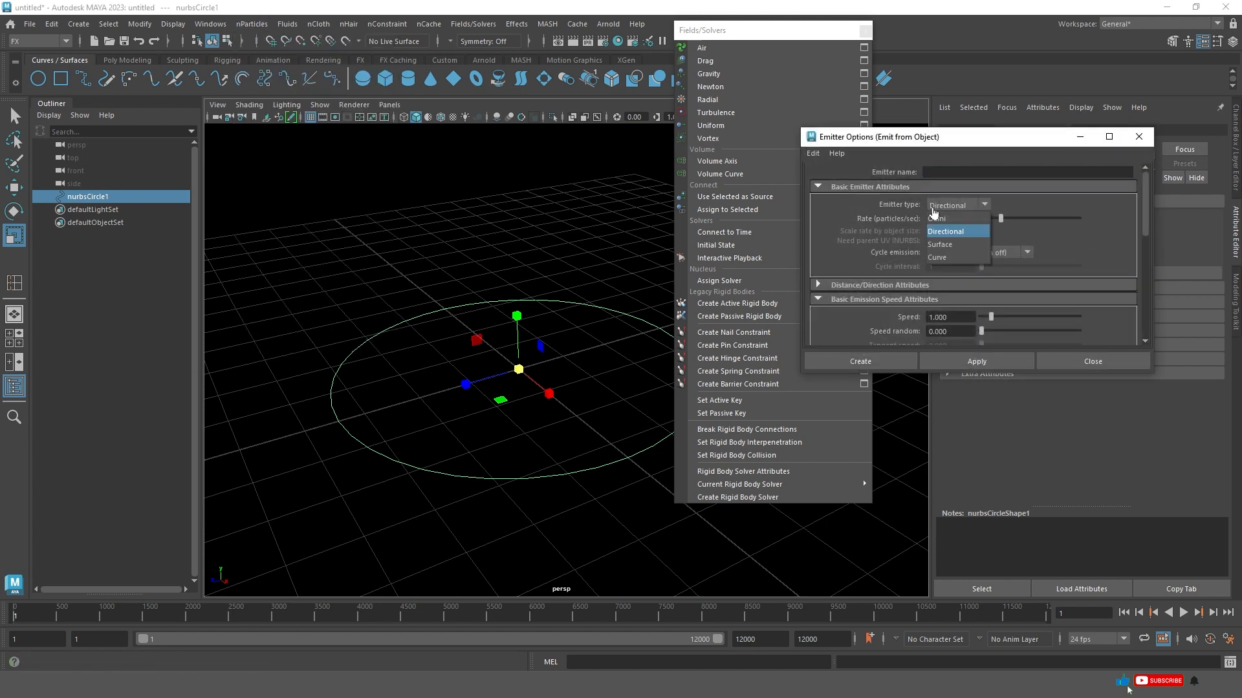
pyautogui.click(941, 258)
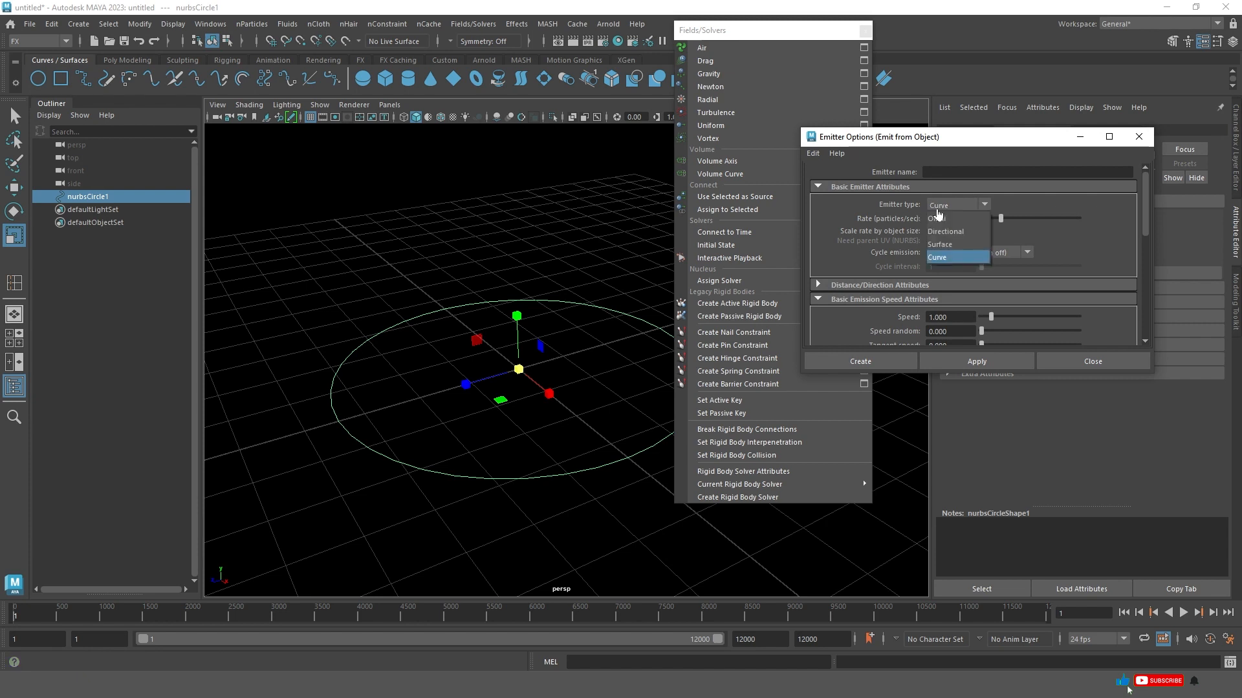
pyautogui.click(937, 257)
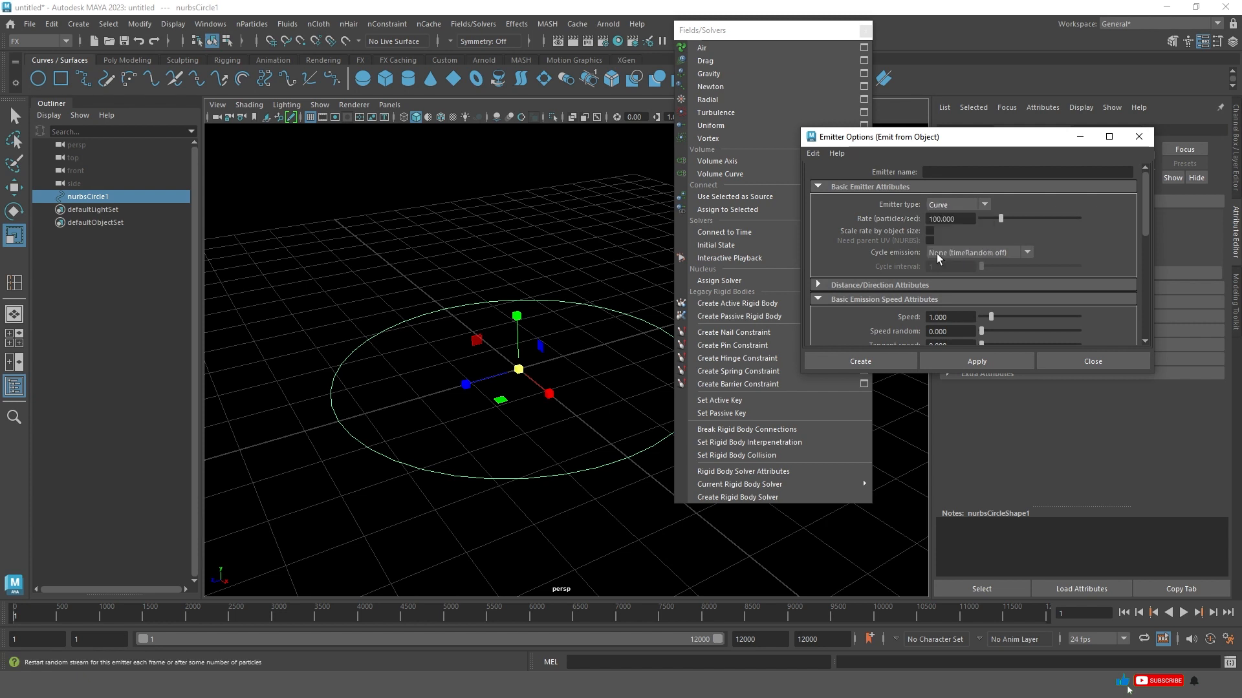
pyautogui.click(906, 362)
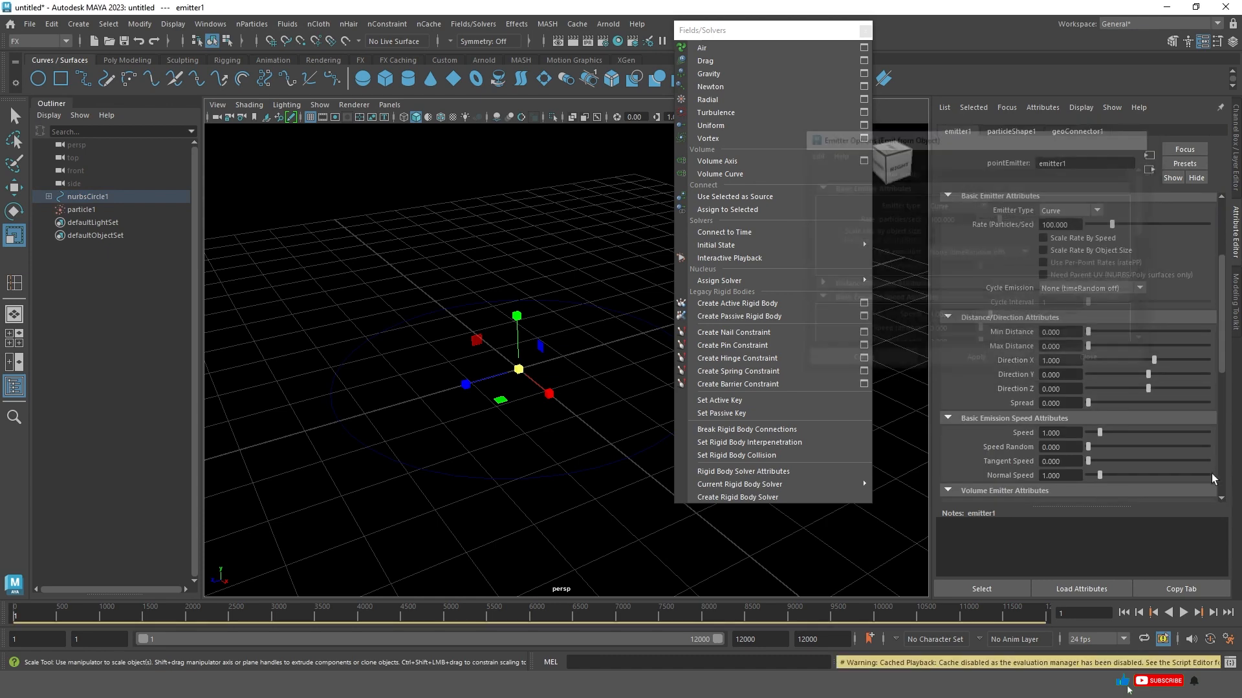
# Play the simulation to view the particles emitted from the circle, and stop it.
pyautogui.click(1182, 613)
pyautogui.keyDown('alt'); pyautogui.moveTo(641, 472); pyautogui.dragTo(369, 319); pyautogui.keyUp('alt')
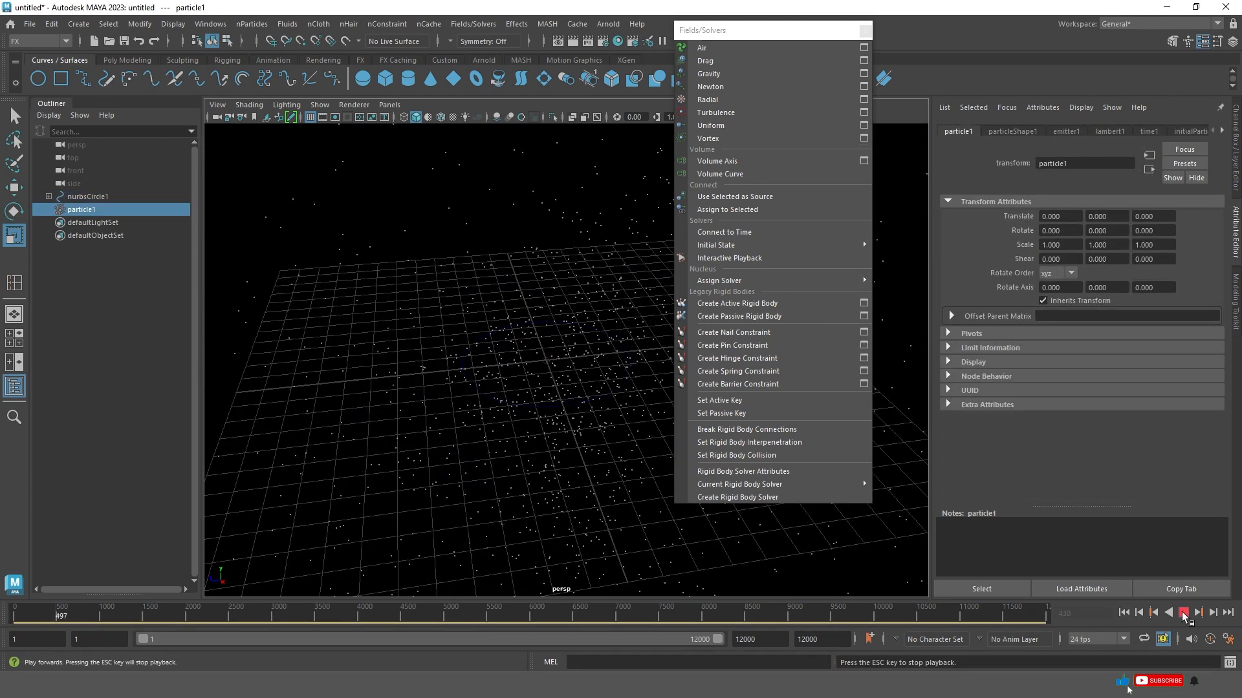
pyautogui.click(1183, 612)
pyautogui.keyDown('alt'); pyautogui.moveTo(542, 413); pyautogui.dragTo(562, 478); pyautogui.keyUp('alt')
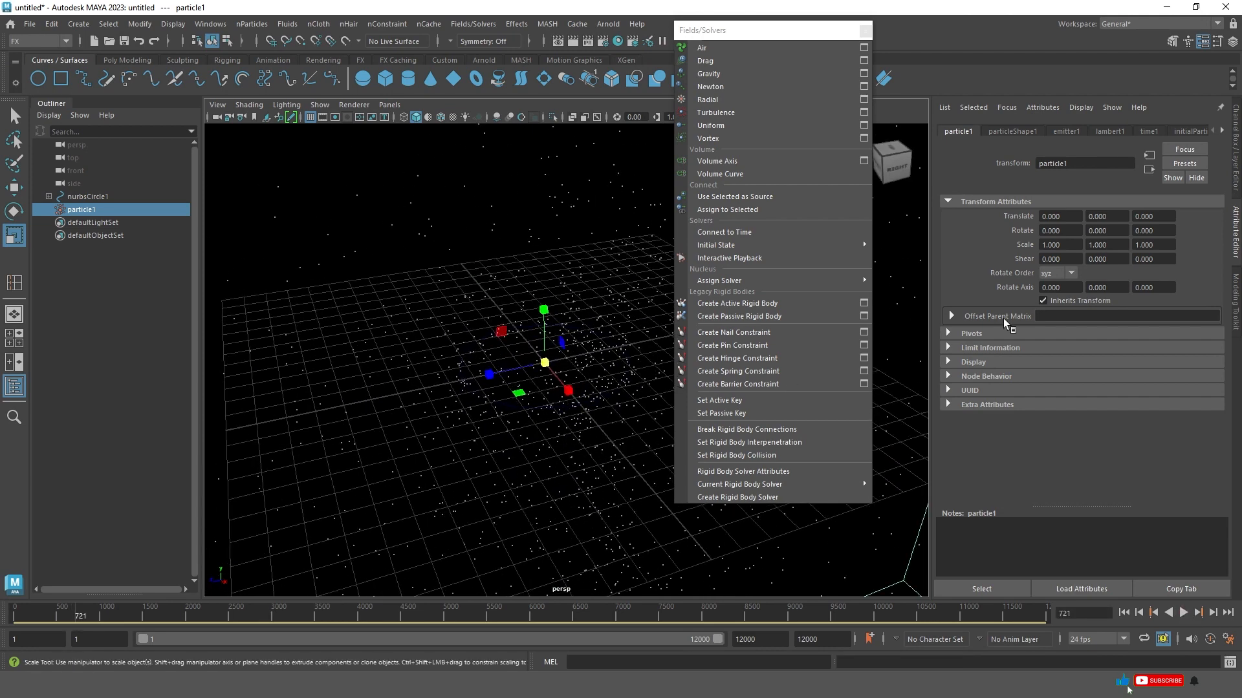
# Change emitter1's type to Directional, play the simulation from the first frame, and stop it.
pyautogui.click(1067, 132)
pyautogui.scroll(3, 1021, 273)
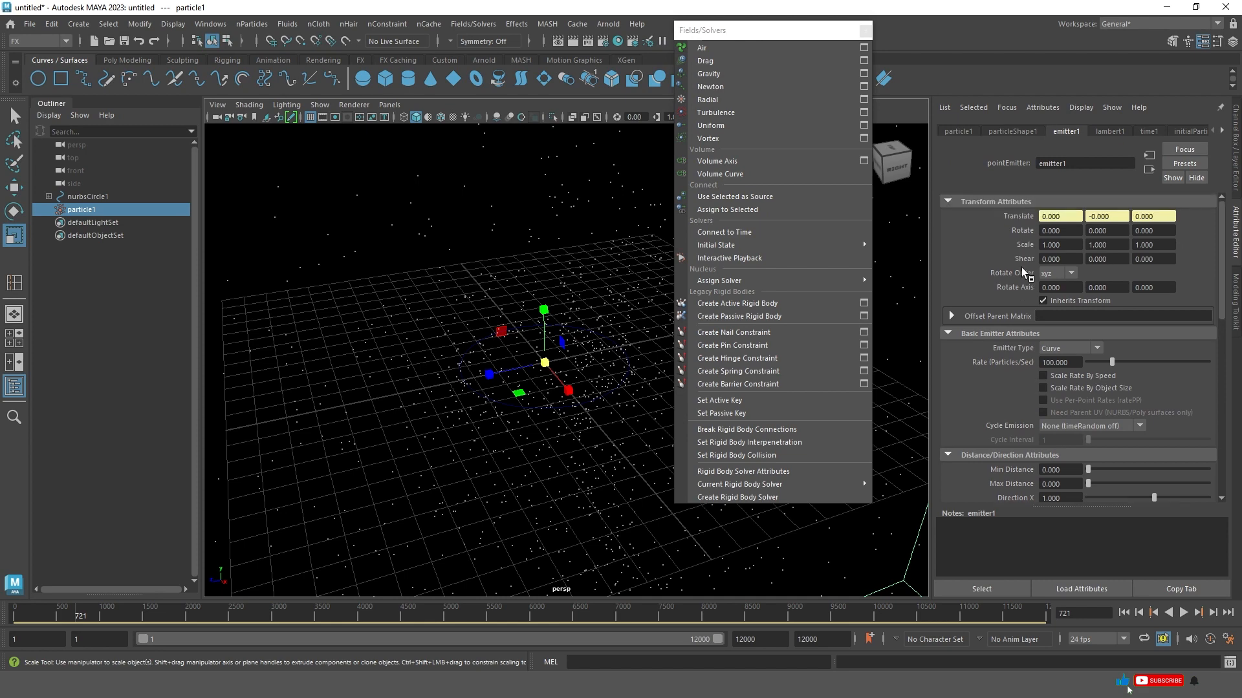
pyautogui.click(1041, 349)
pyautogui.click(1058, 363)
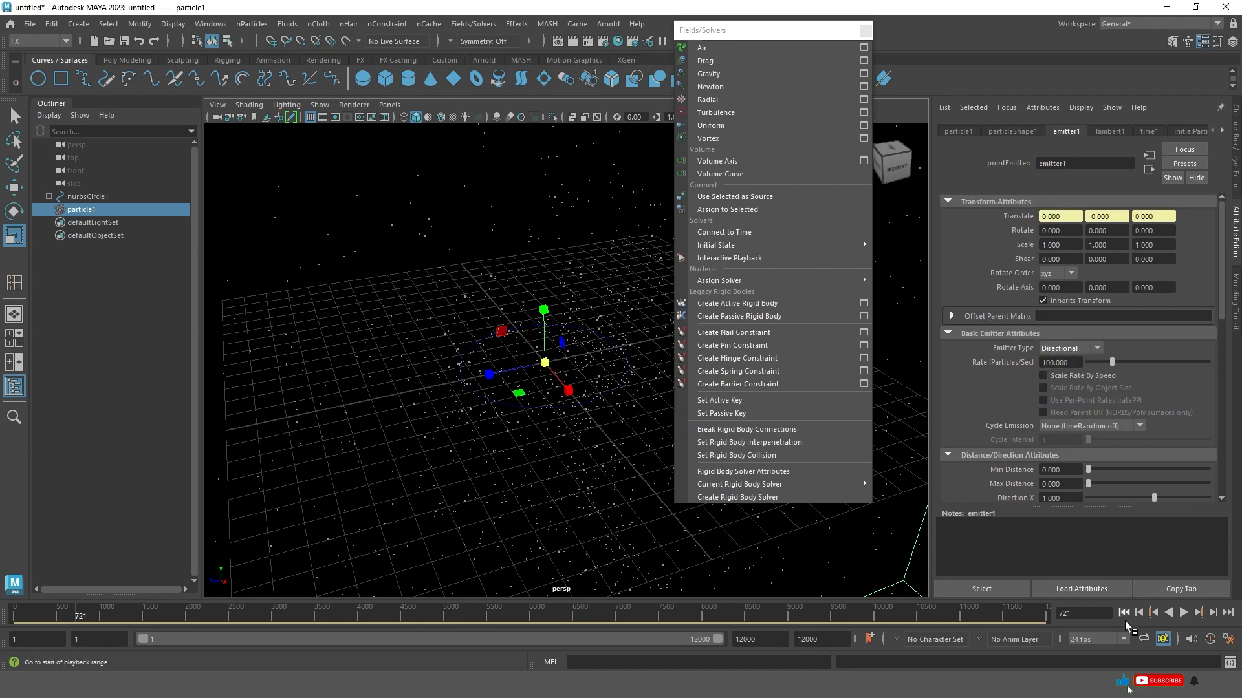
pyautogui.click(1124, 613)
pyautogui.click(1183, 612)
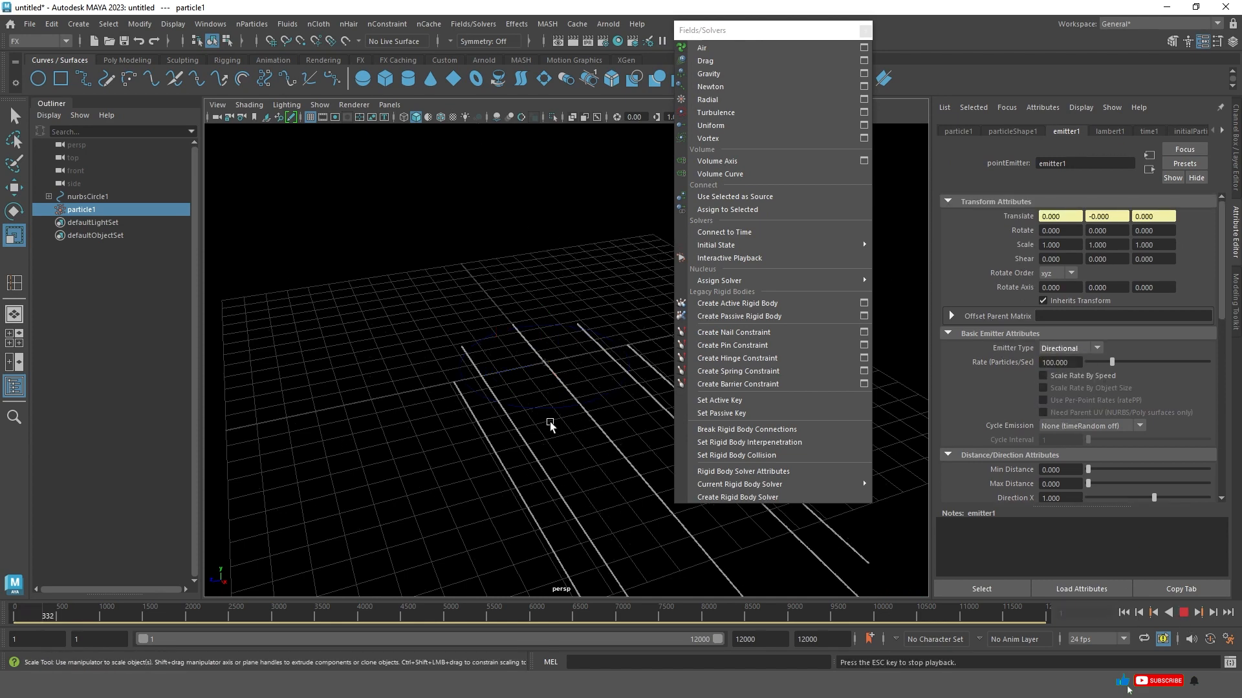
pyautogui.keyDown('alt'); pyautogui.moveTo(552, 421); pyautogui.dragTo(540, 482, button='right'); pyautogui.keyUp('alt')
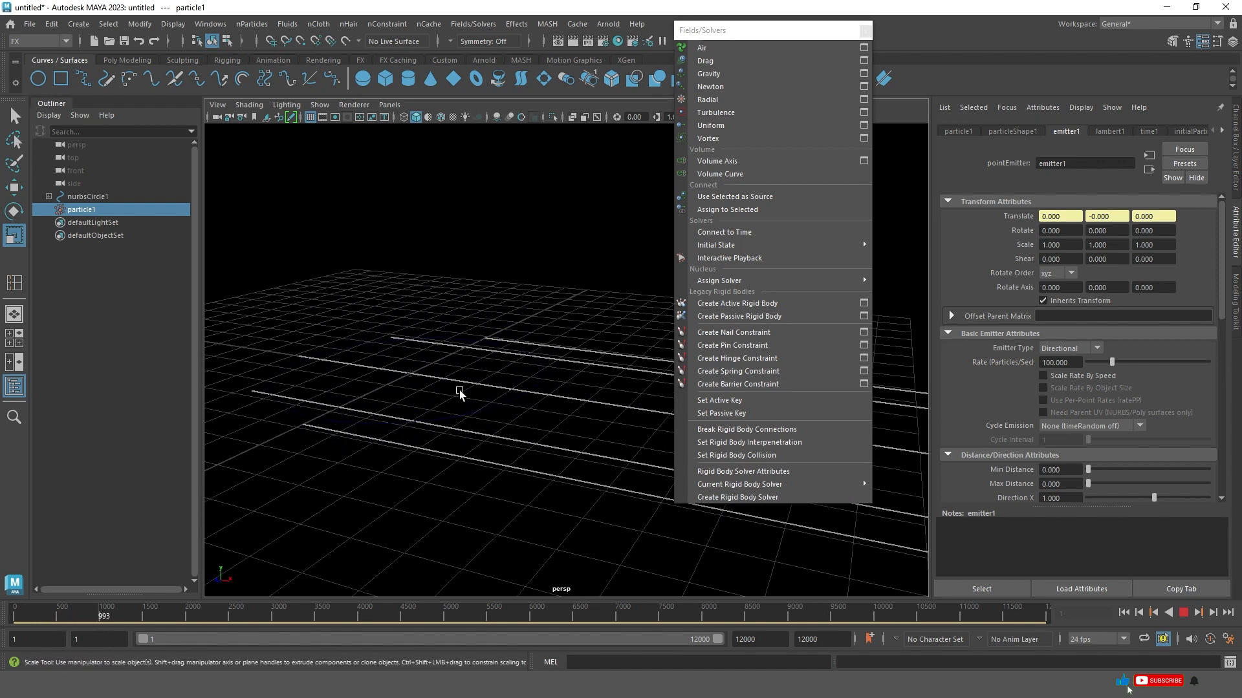
pyautogui.click(1184, 613)
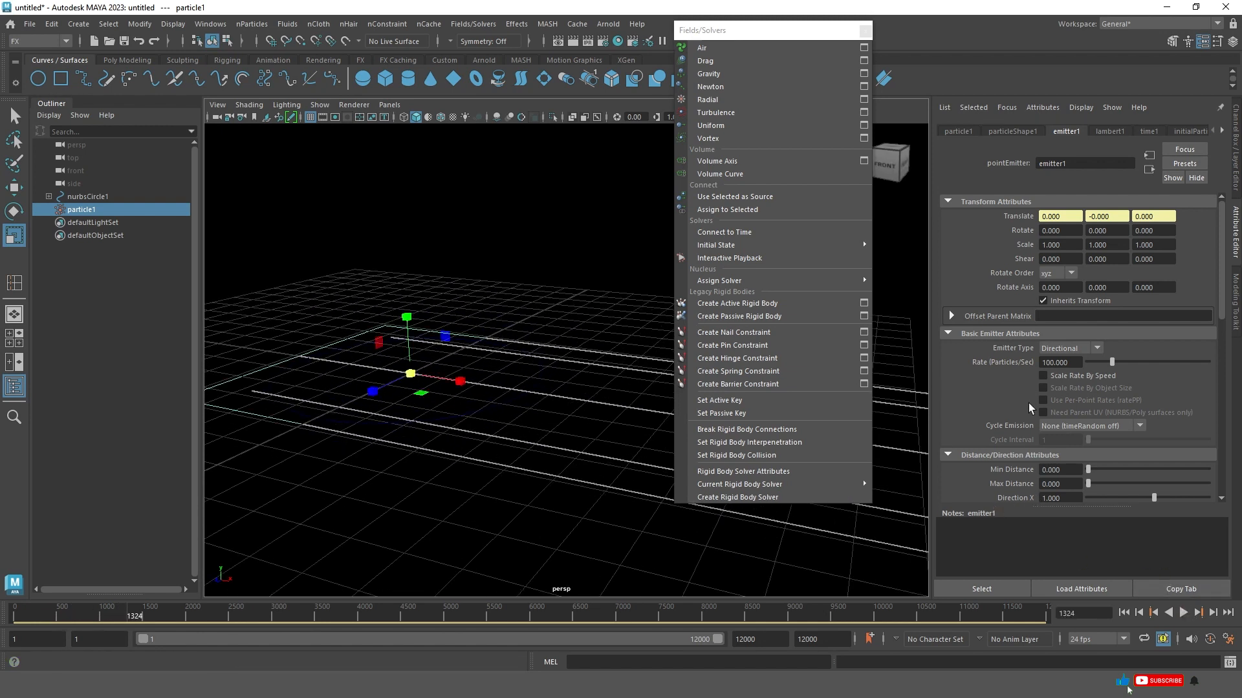
# Set emitter1's Direction X to 0 and Direction Y to 1, and play the simulation from the first frame.
pyautogui.scroll(-2, 1028, 408)
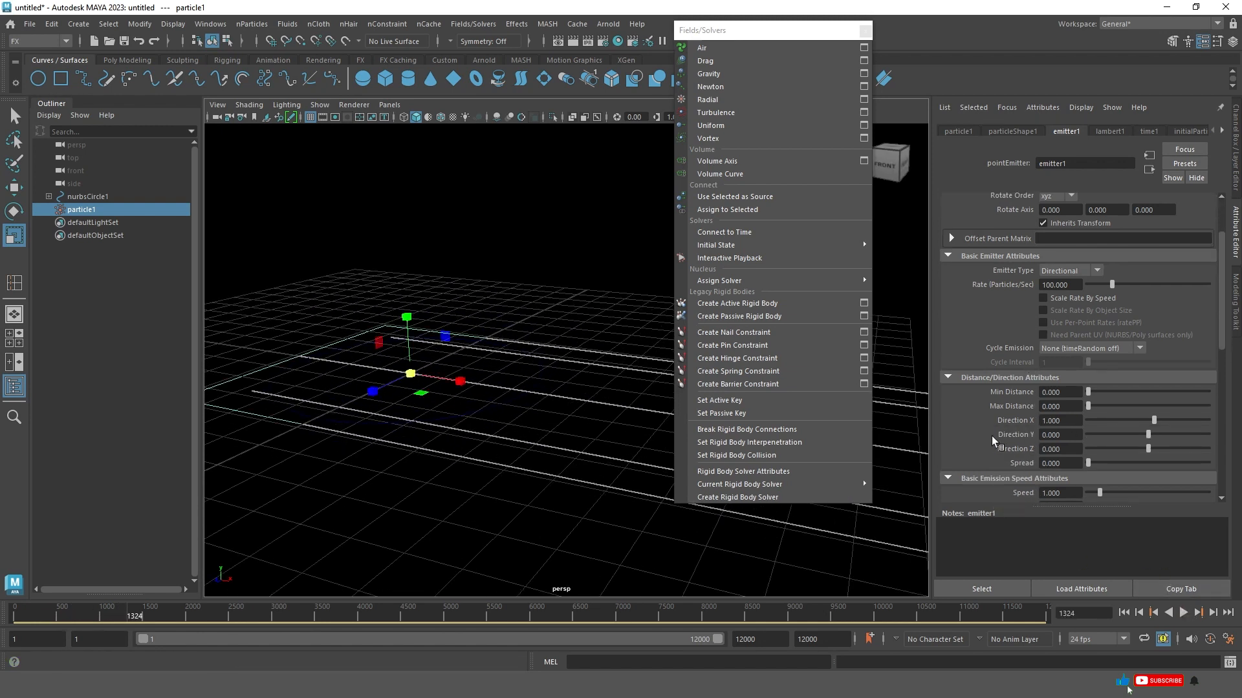
pyautogui.doubleClick(1060, 421)
pyautogui.write('0')
pyautogui.press('Return')
pyautogui.press('Tab')
pyautogui.write('1')
pyautogui.press('Return')
pyautogui.click(1123, 612)
pyautogui.click(1183, 612)
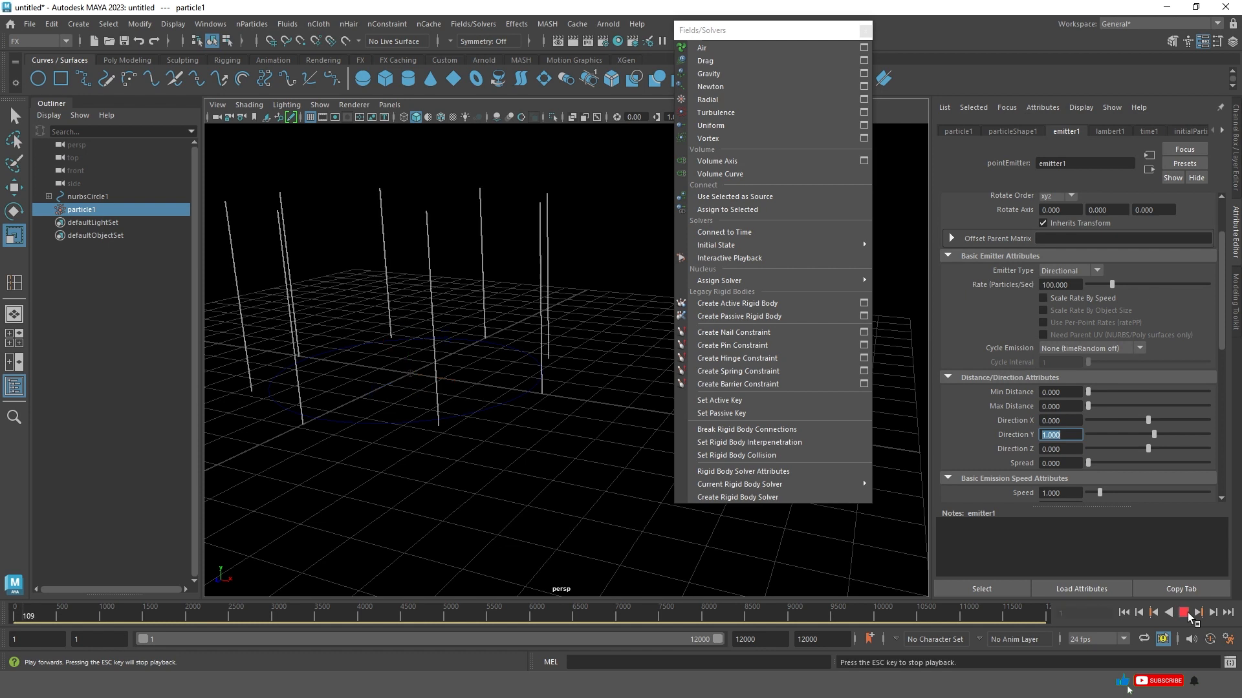
# Select the NURBS circle and its particles and delete them from the scene.
pyautogui.scroll(3, 540, 347)
pyautogui.keyDown('alt'); pyautogui.moveTo(540, 344); pyautogui.dragTo(543, 351, button='middle'); pyautogui.keyUp('alt')
pyautogui.moveTo(495, 414); pyautogui.dragTo(431, 352)
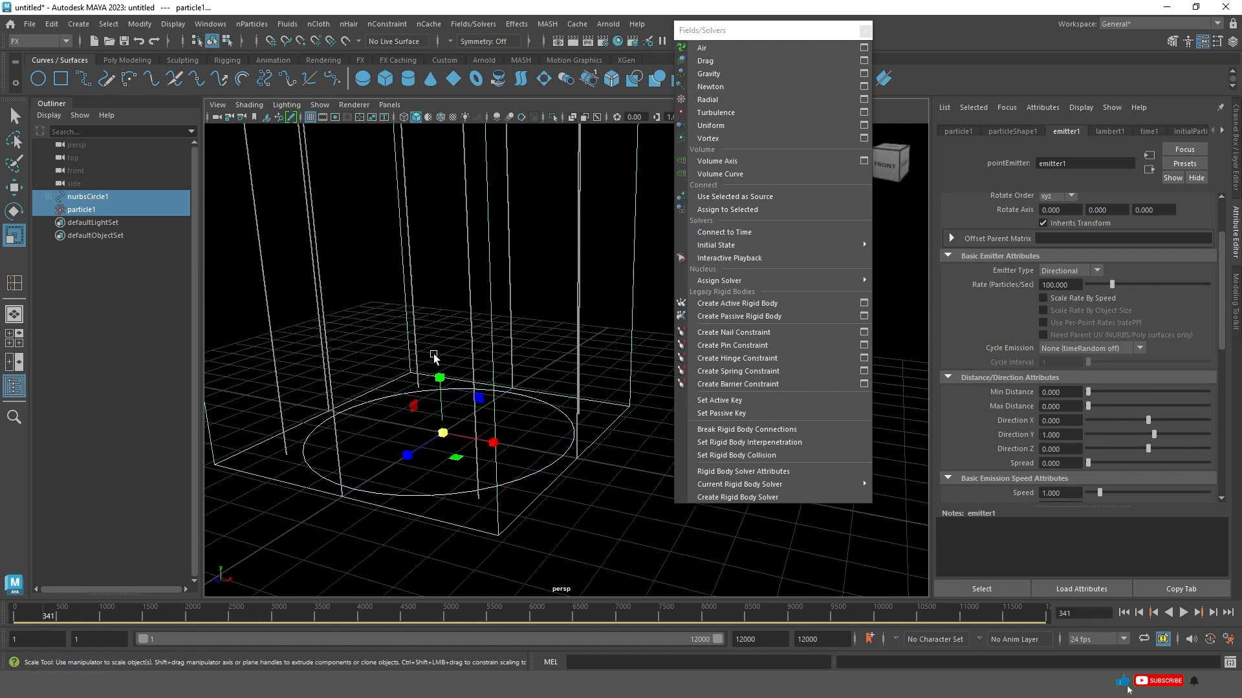
pyautogui.press('Delete')
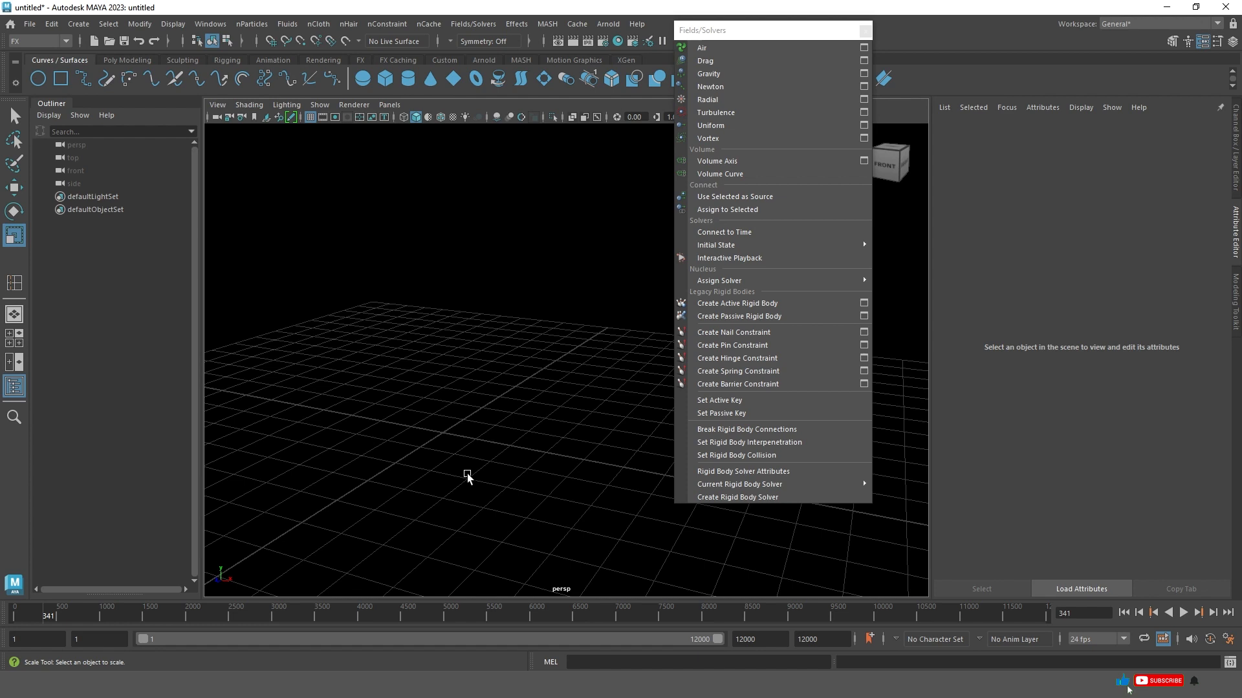
# Create a NURBS circle in the fountain scene, scale it uniformly to about 2.757, and raise it to about 1.061 in Translate Y.
pyautogui.scroll(1, 401, 316)
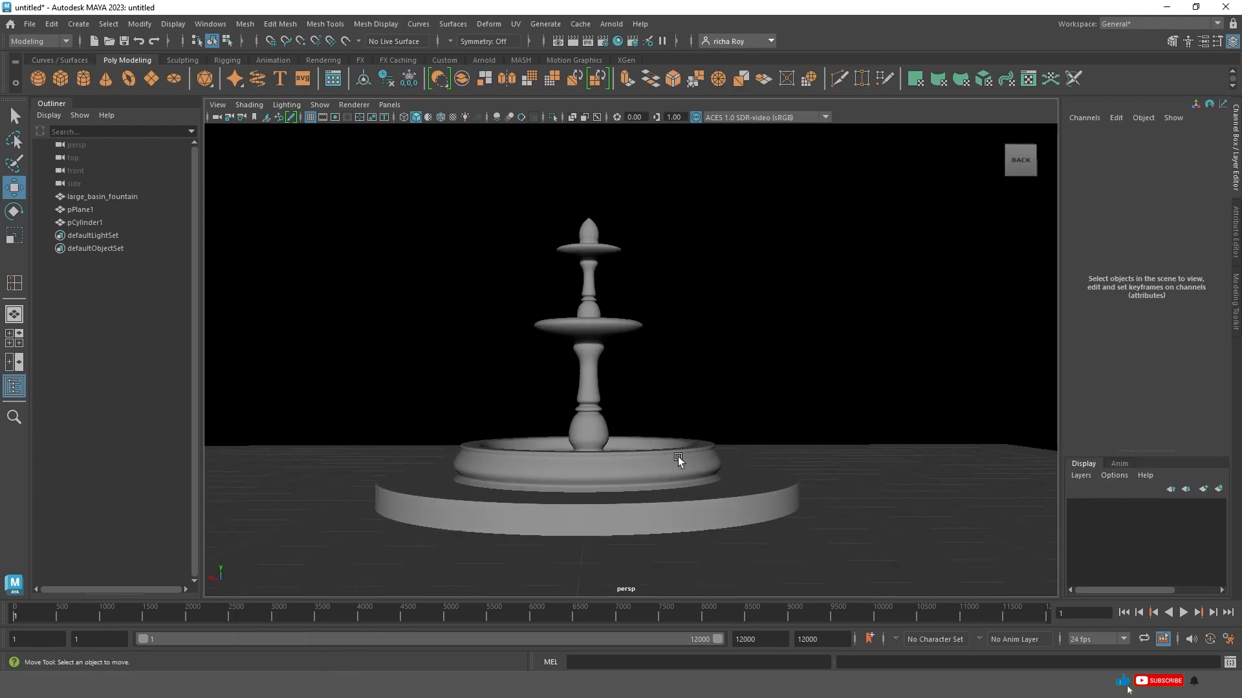
pyautogui.scroll(3, 676, 449)
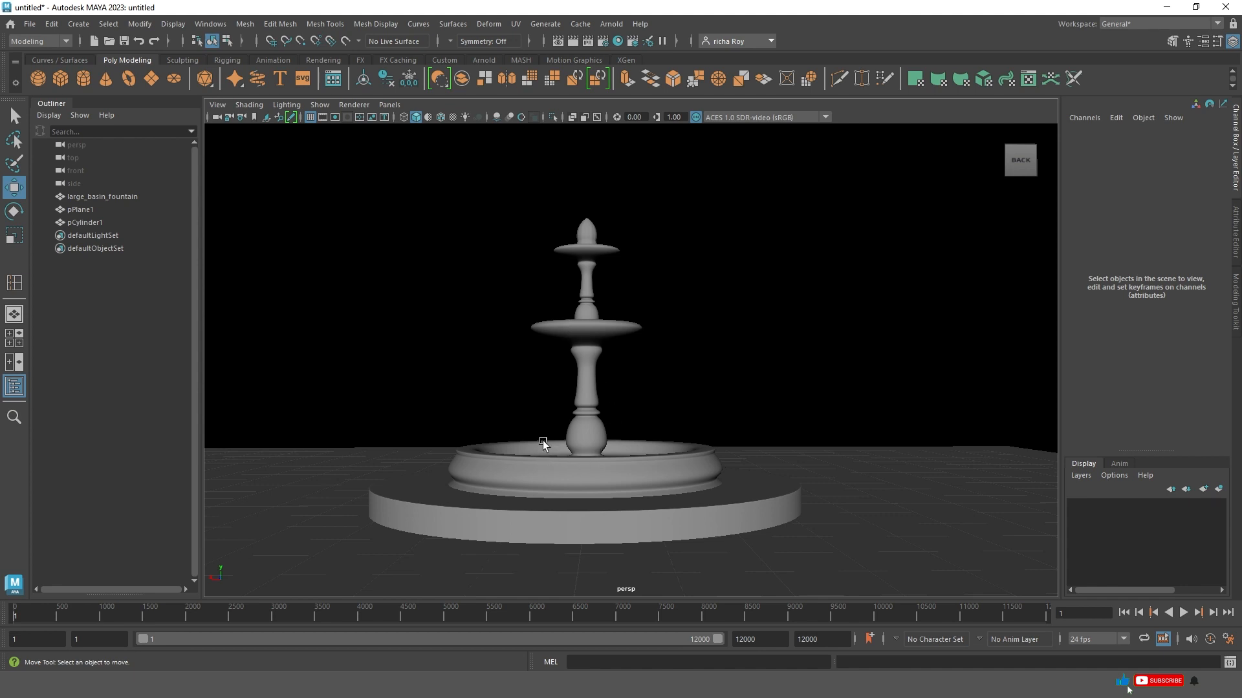
pyautogui.keyDown('alt'); pyautogui.moveTo(616, 402); pyautogui.dragTo(618, 407); pyautogui.keyUp('alt')
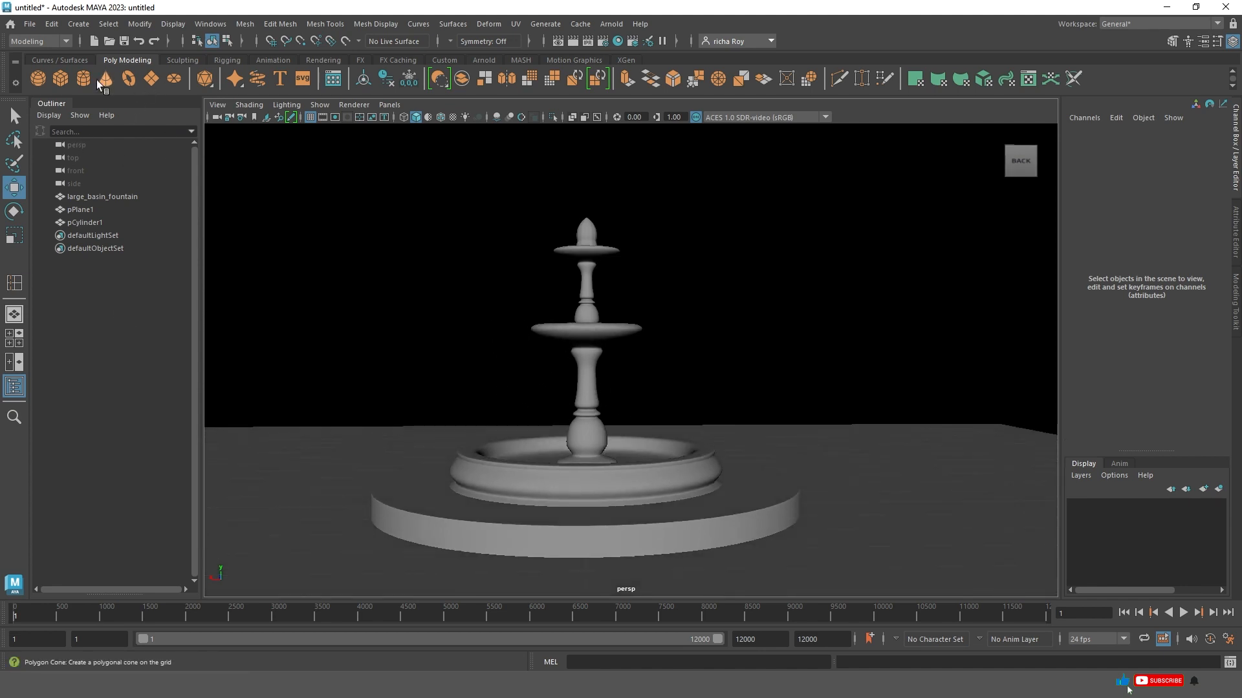
pyautogui.click(62, 60)
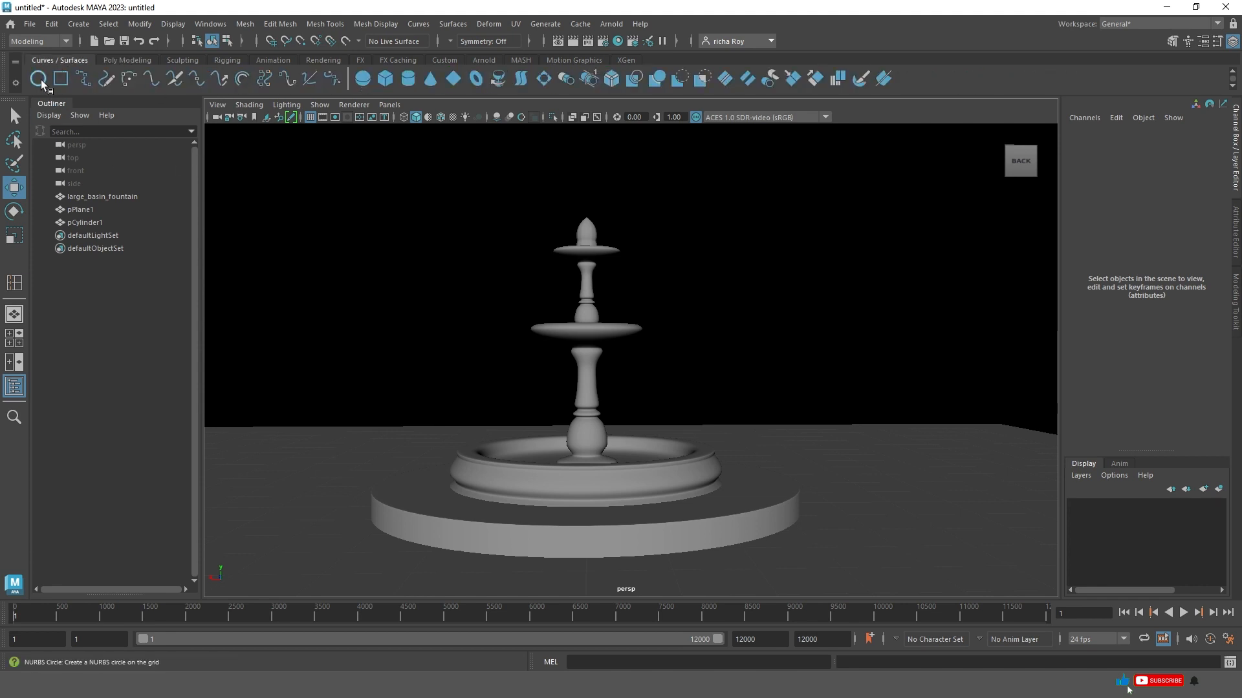
pyautogui.click(38, 78)
pyautogui.scroll(2, 578, 406)
pyautogui.press('r')
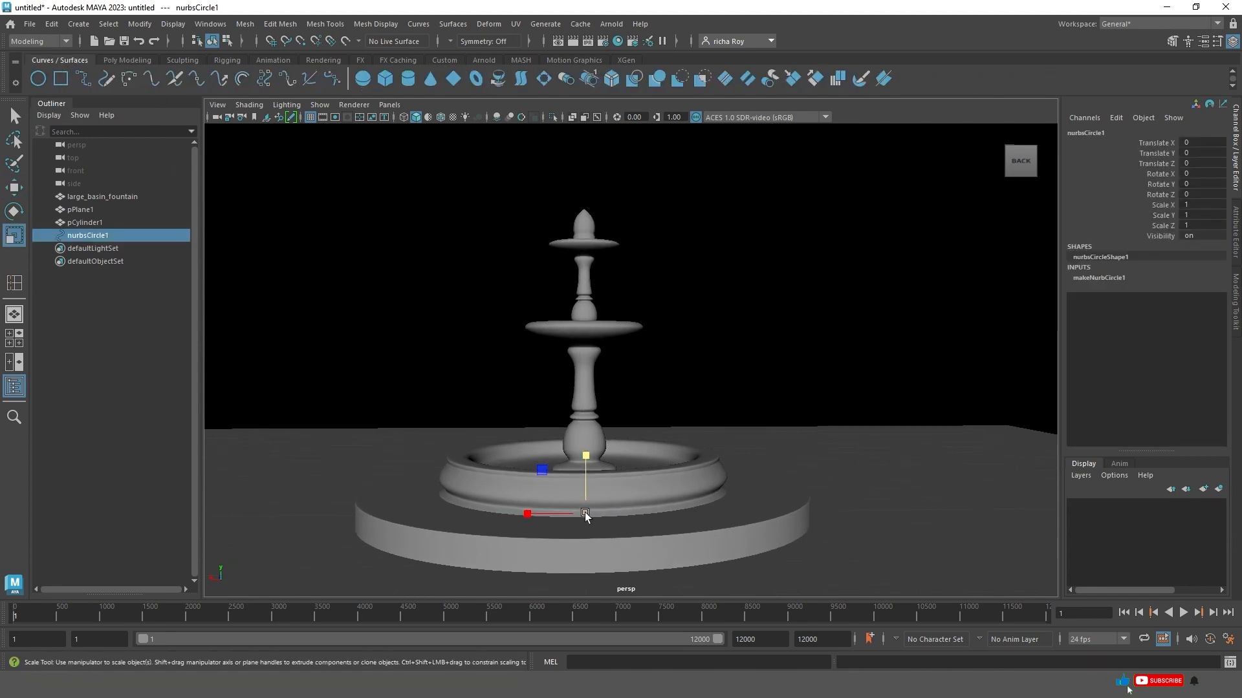
pyautogui.moveTo(585, 513); pyautogui.dragTo(740, 491)
pyautogui.press('w')
pyautogui.moveTo(585, 455); pyautogui.dragTo(581, 398)
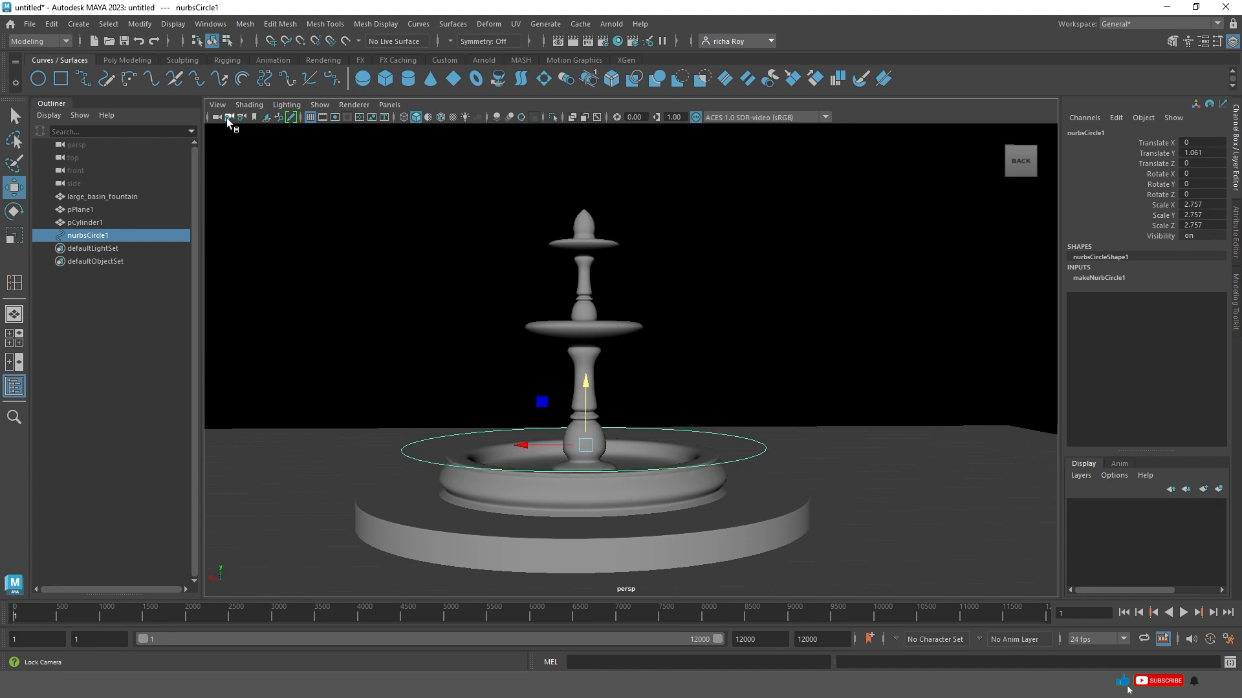
# Show the 960 x 540 resolution gate in the perspective view.
pyautogui.keyDown('alt'); pyautogui.moveTo(630, 329); pyautogui.dragTo(627, 330); pyautogui.keyUp('alt')
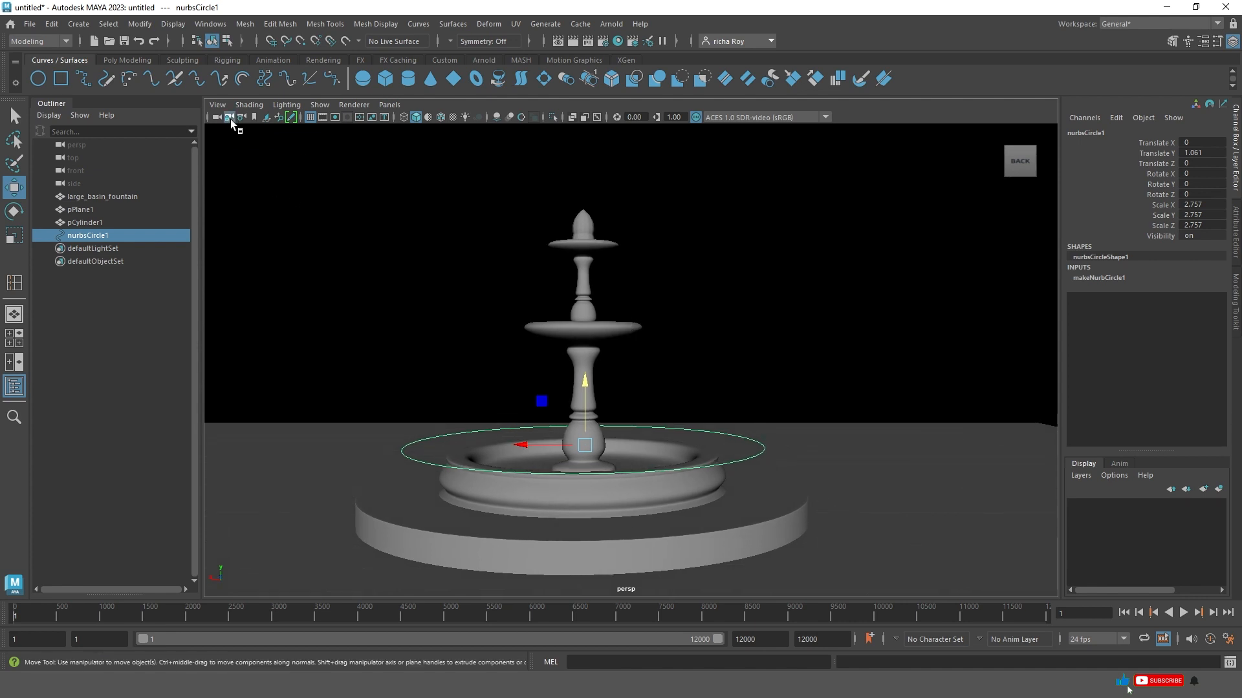
pyautogui.click(334, 117)
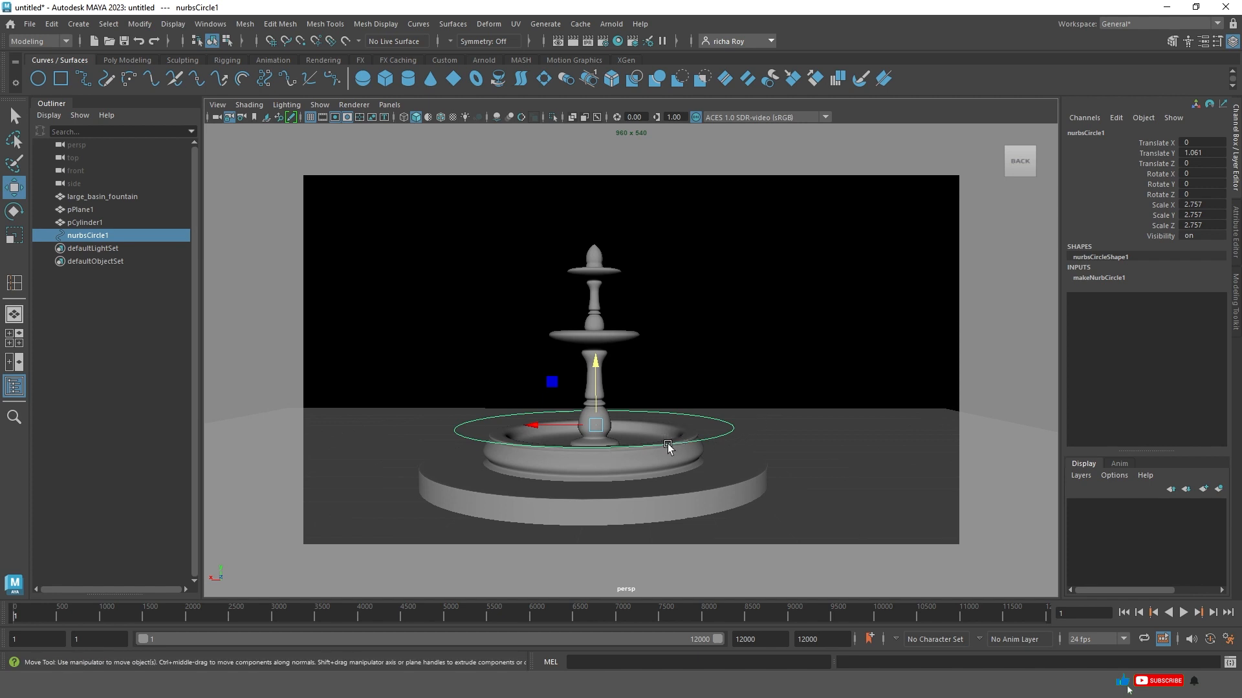
# Scale the NURBS circle down uniformly to about 1.766 and lower it to about 0.88 in Translate Y, inside the fountain basin.
pyautogui.click(707, 446)
pyautogui.click(709, 440)
pyautogui.press('r')
pyautogui.moveTo(687, 442); pyautogui.dragTo(518, 427, button='middle')
pyautogui.press('w')
pyautogui.moveTo(594, 380)
pyautogui.mouseDown(button='middle')
pyautogui.moveTo(584, 225)
pyautogui.moveTo(583, 390)
pyautogui.mouseUp(button='middle')
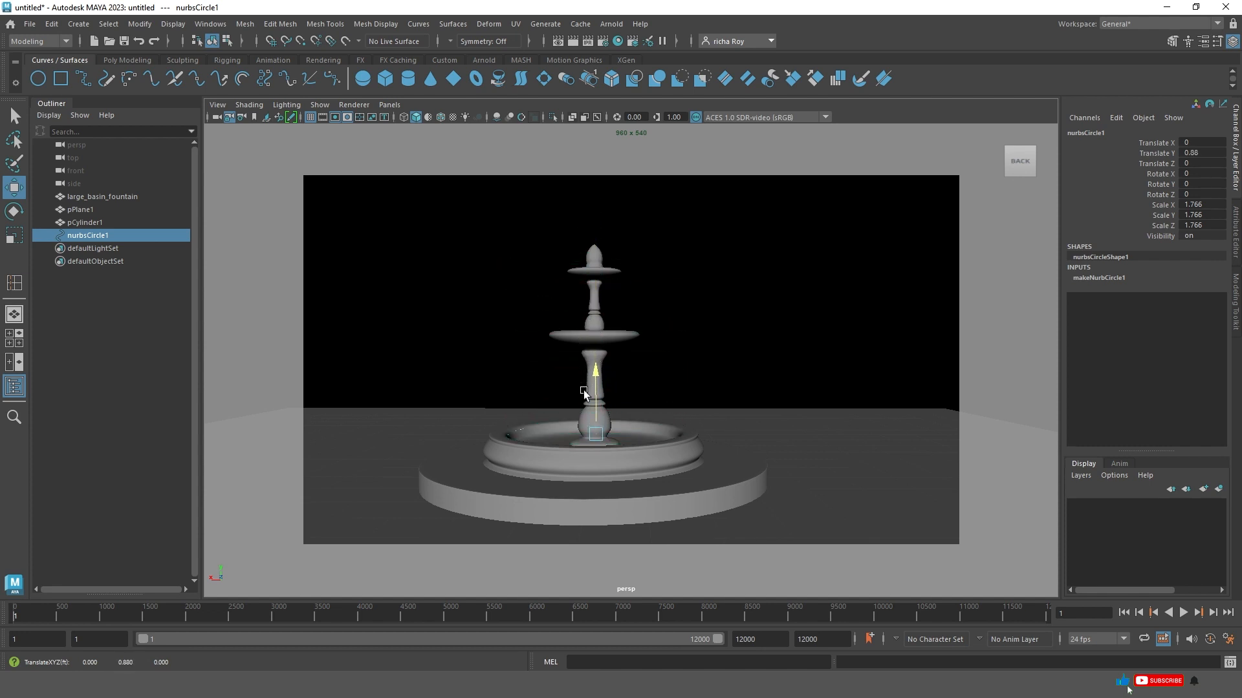
# Scale the NURBS circle in the fountain basin down uniformly to about 1.591.
pyautogui.press('r')
pyautogui.moveTo(597, 435); pyautogui.dragTo(581, 434)
pyautogui.press('w')
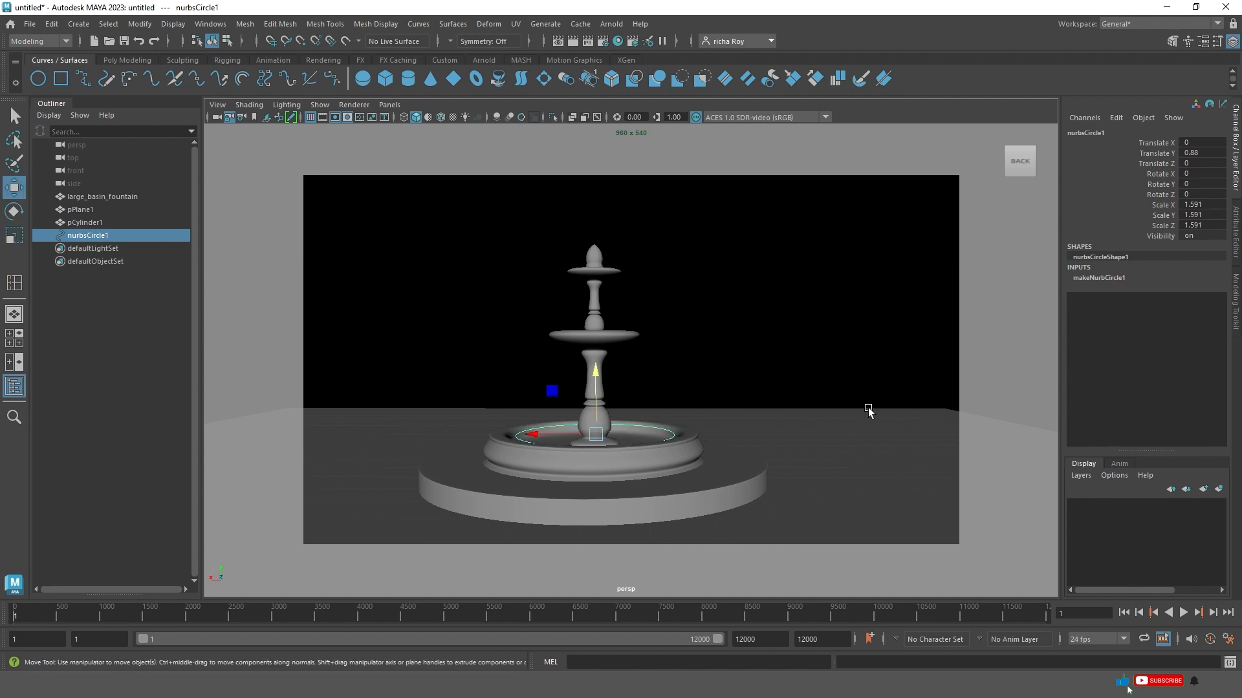
# Emit legacy particles from the NURBS circle using a Directional emitter, and play the simulation briefly.
pyautogui.click(39, 41)
pyautogui.click(29, 91)
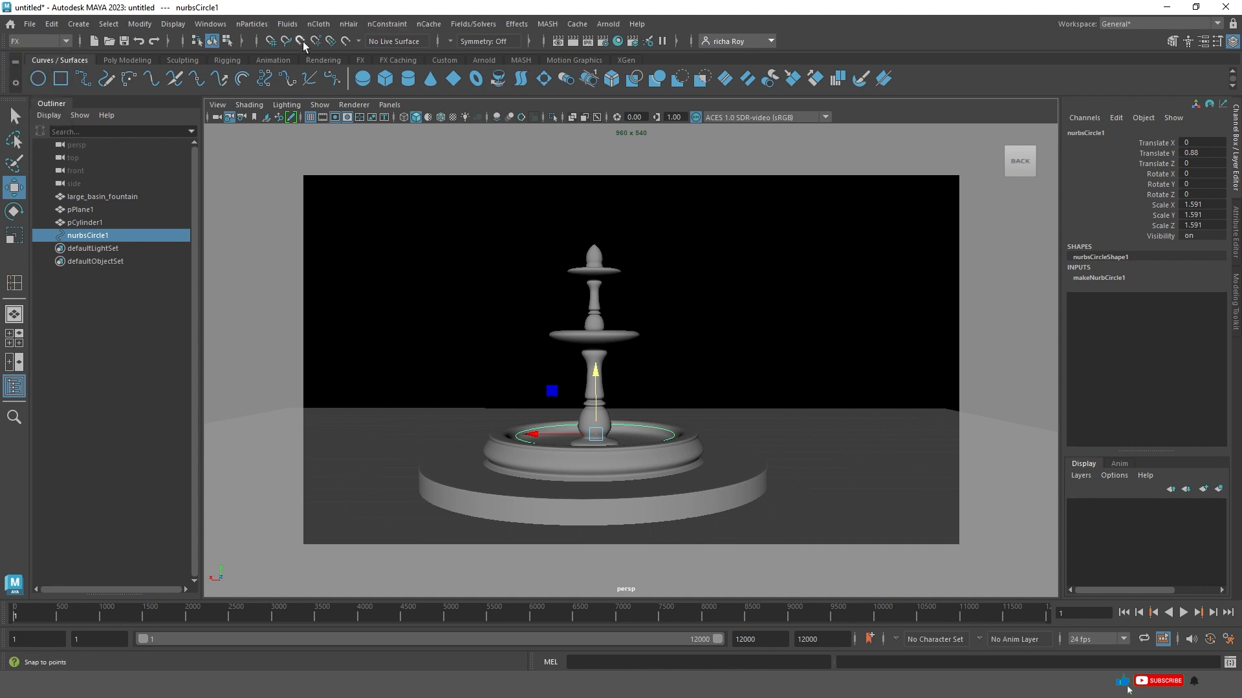
pyautogui.click(251, 24)
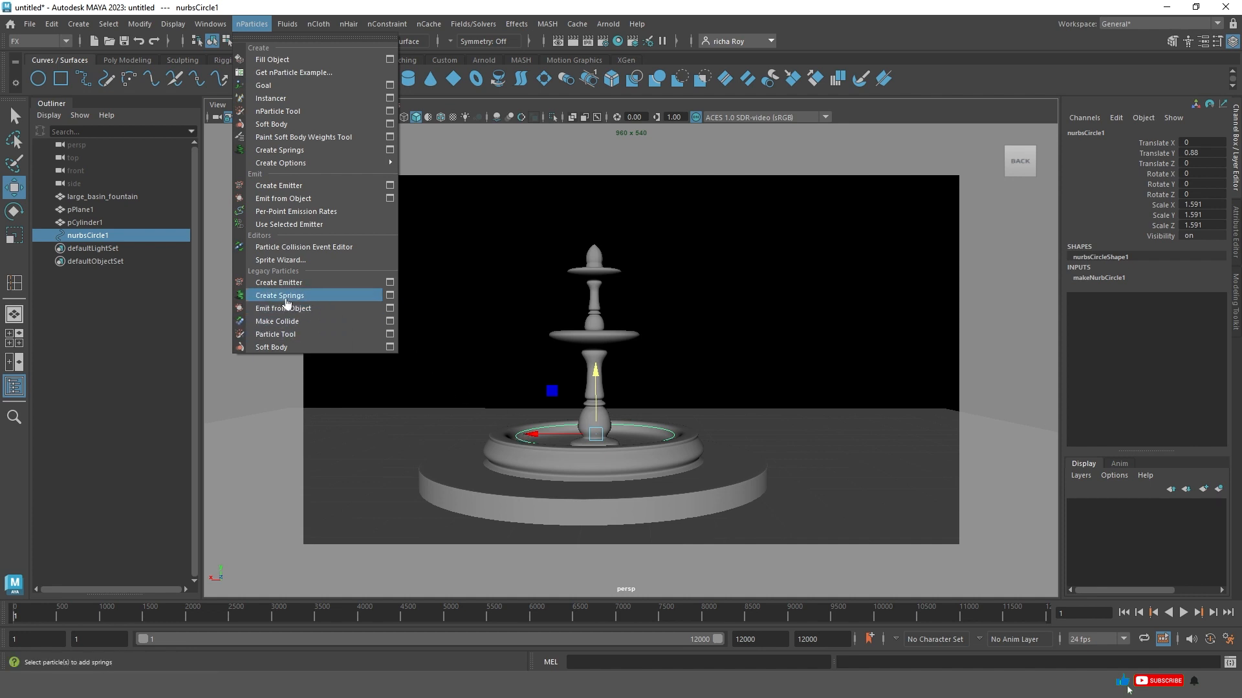
pyautogui.click(390, 311)
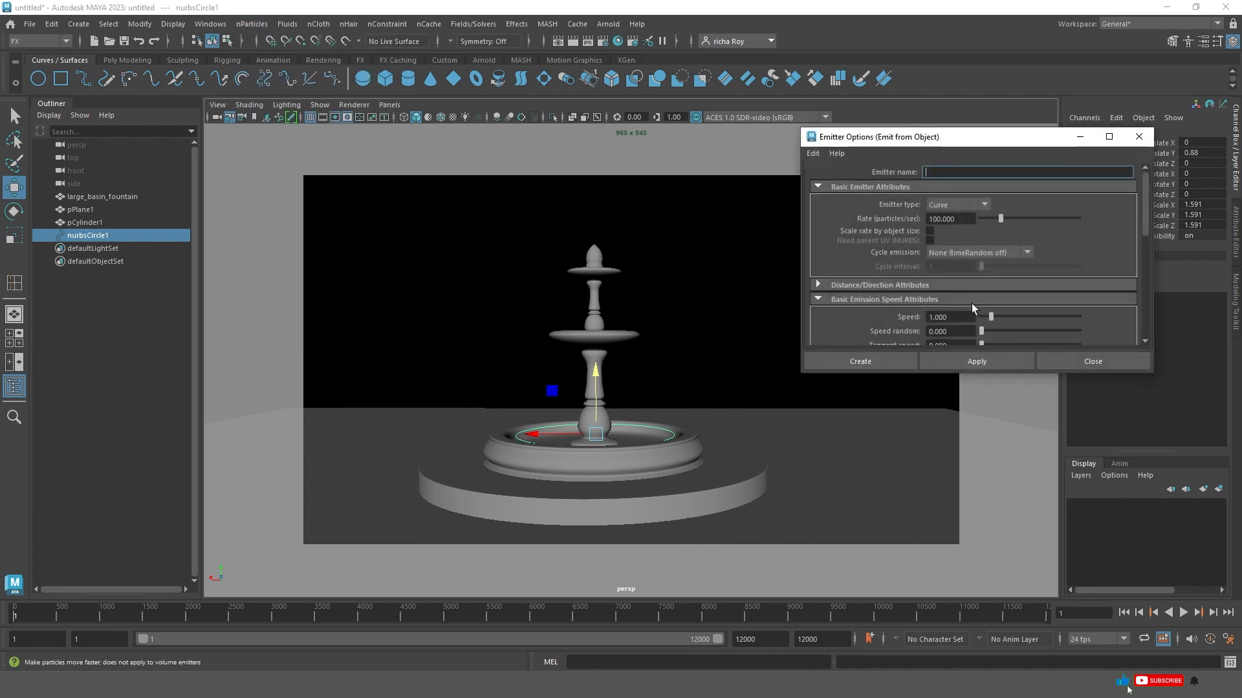
pyautogui.click(939, 207)
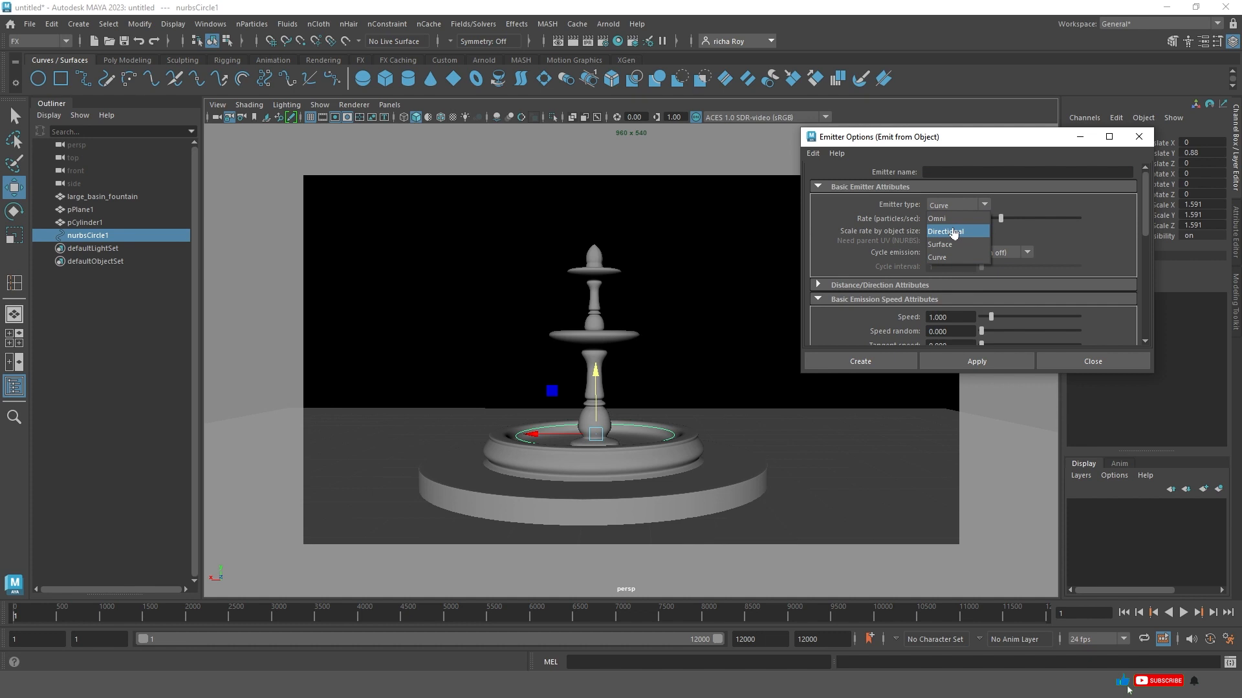
pyautogui.click(953, 233)
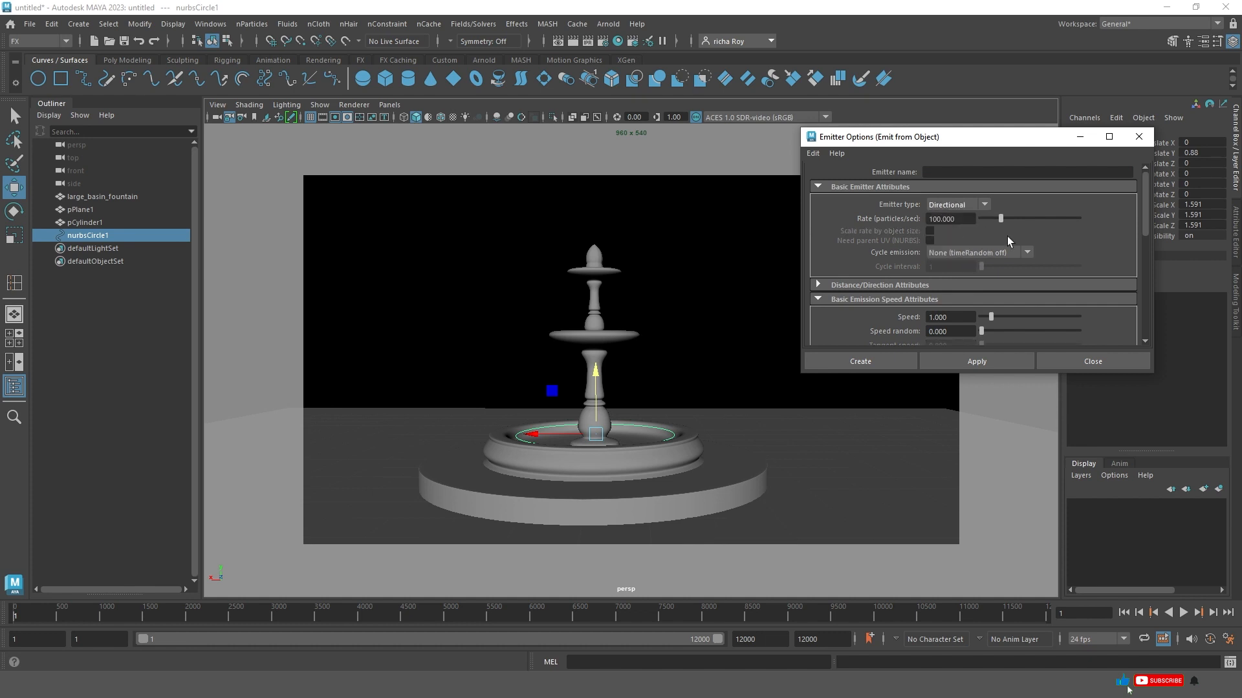
pyautogui.click(872, 363)
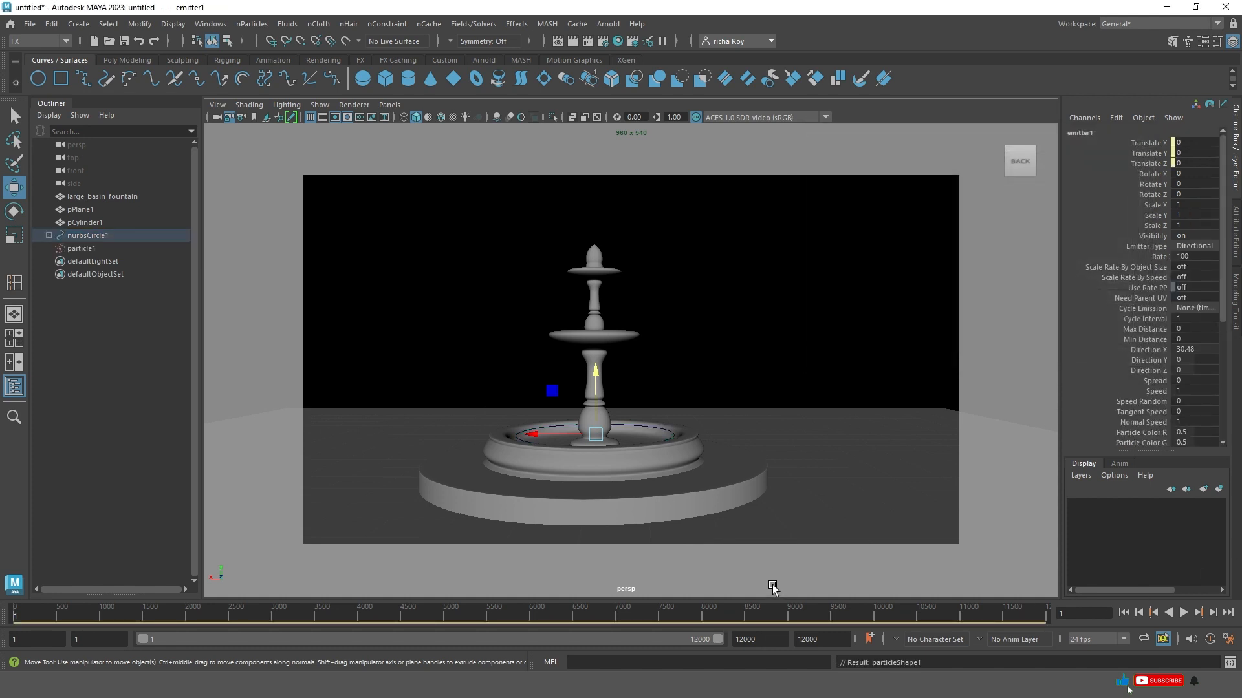
pyautogui.click(1182, 612)
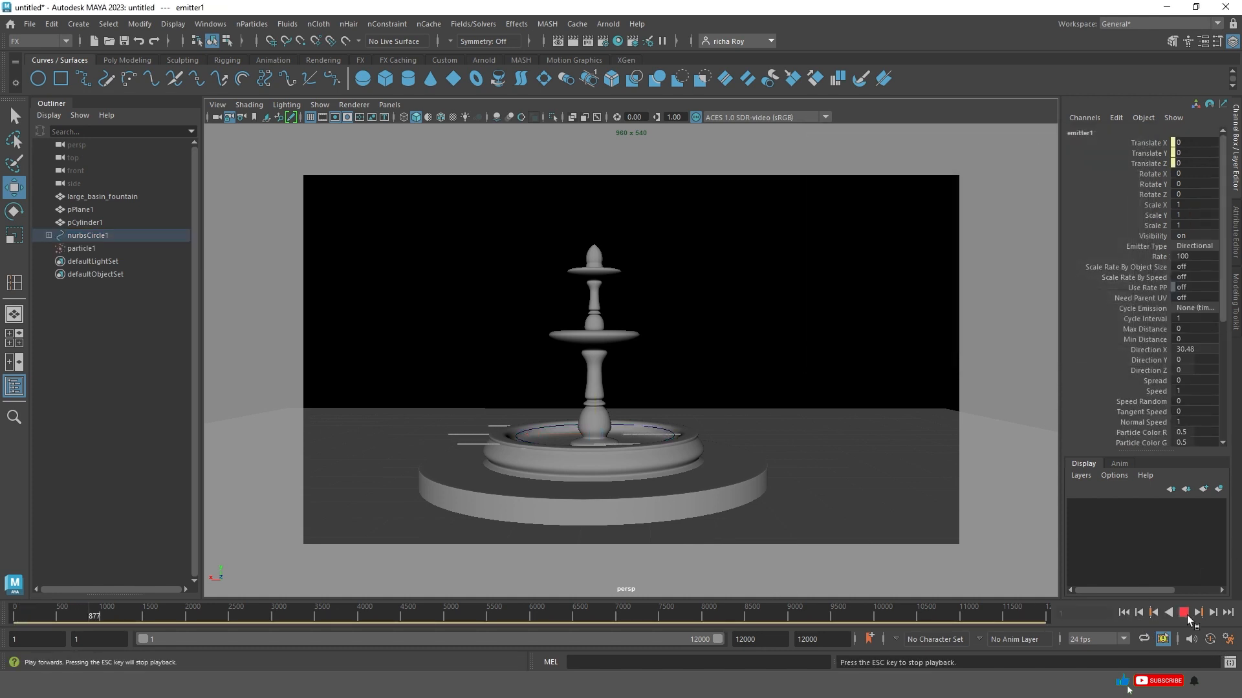
pyautogui.click(1183, 612)
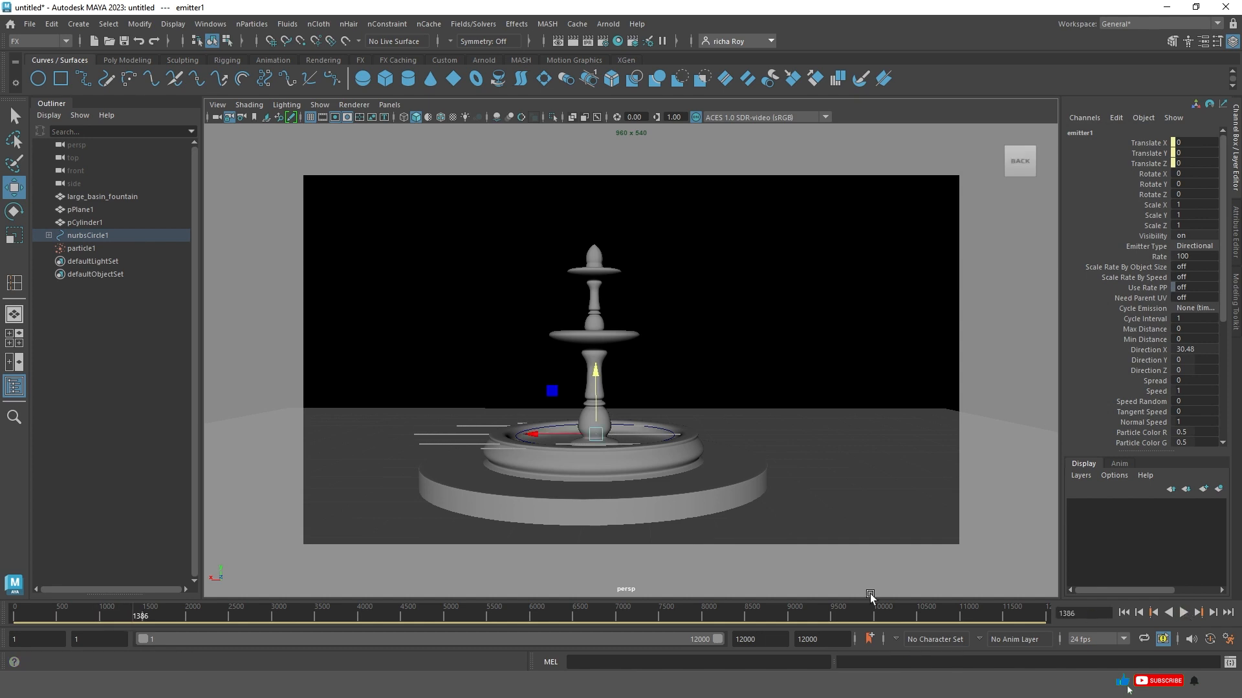
# Set the circle emitter's Direction X to 0 and Direction Y to 1 through the emitted particles' attributes.
pyautogui.click(465, 436)
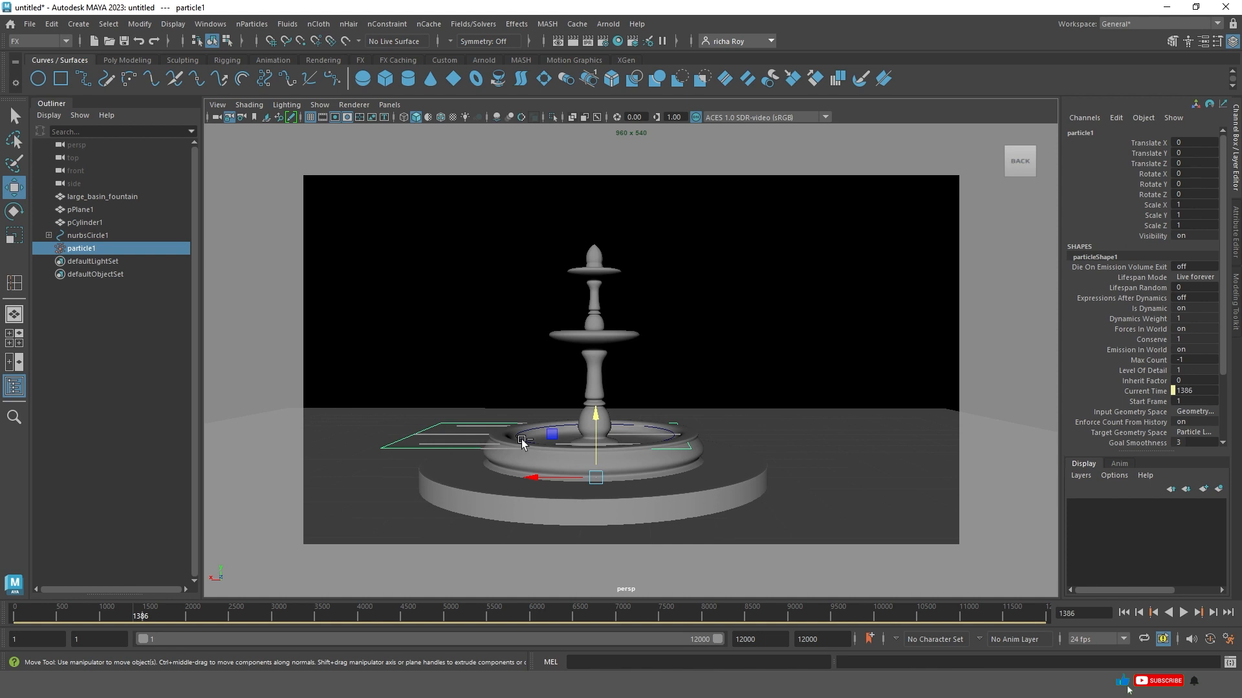
pyautogui.hotkey('ctrl', 'a')
pyautogui.click(1015, 132)
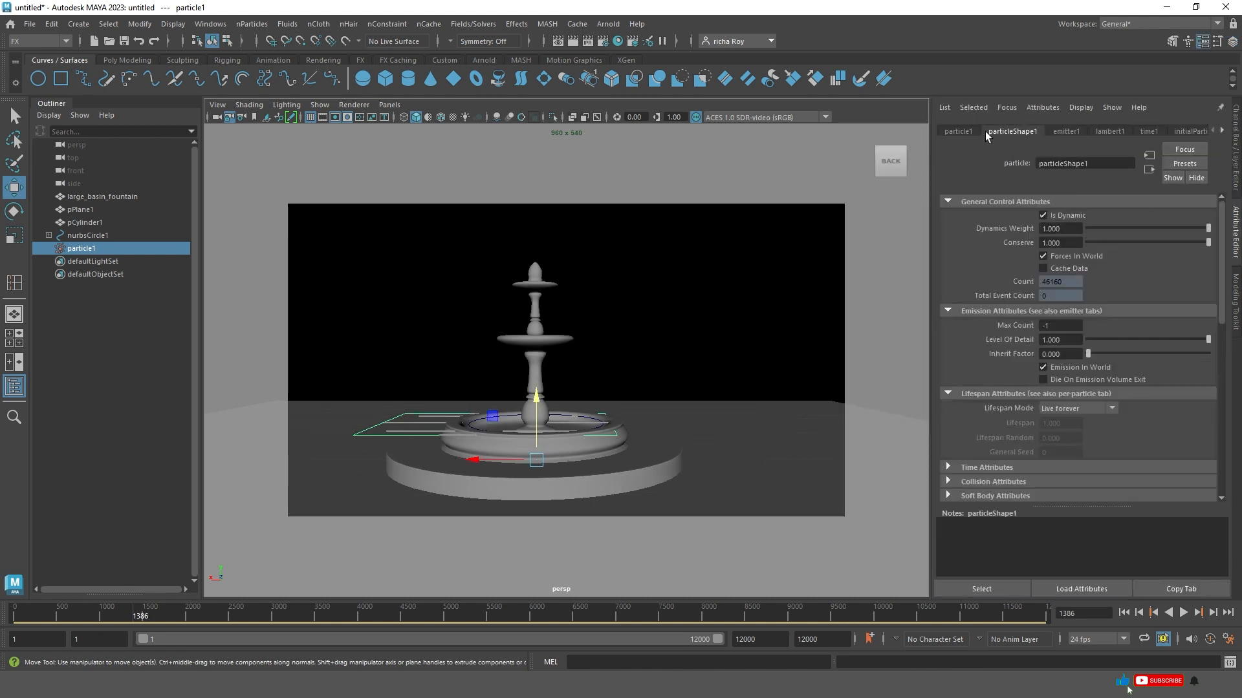
pyautogui.click(1062, 132)
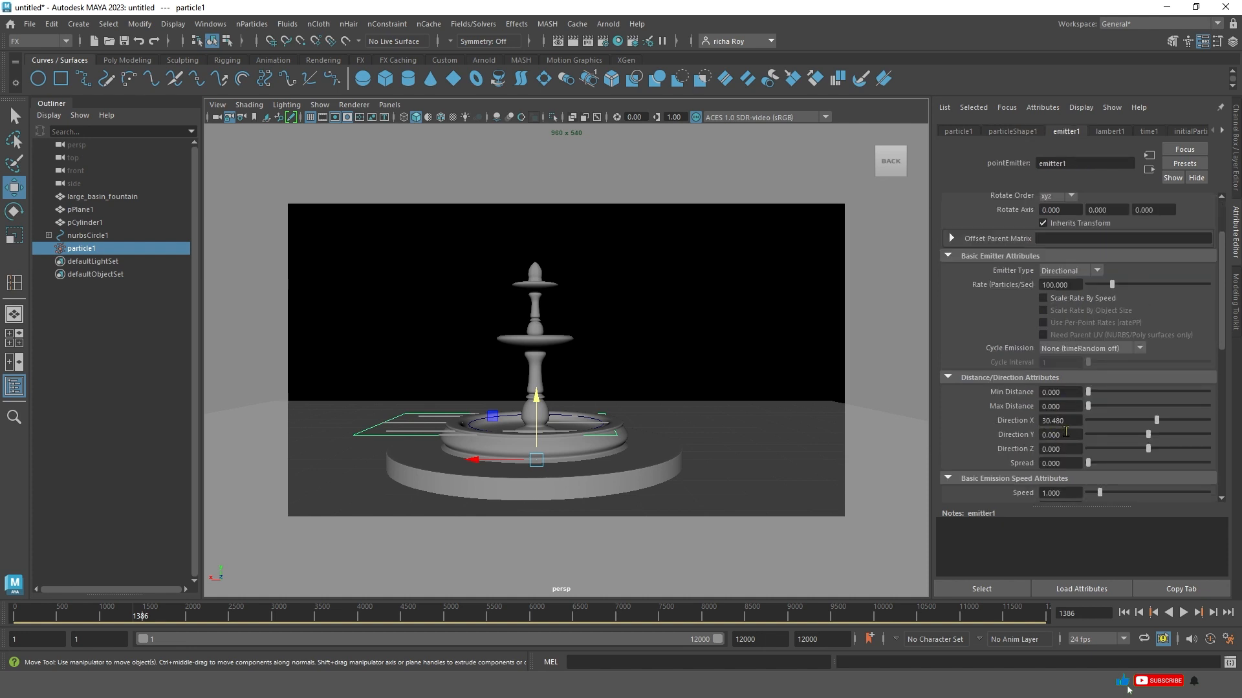
pyautogui.scroll(-2, 1015, 428)
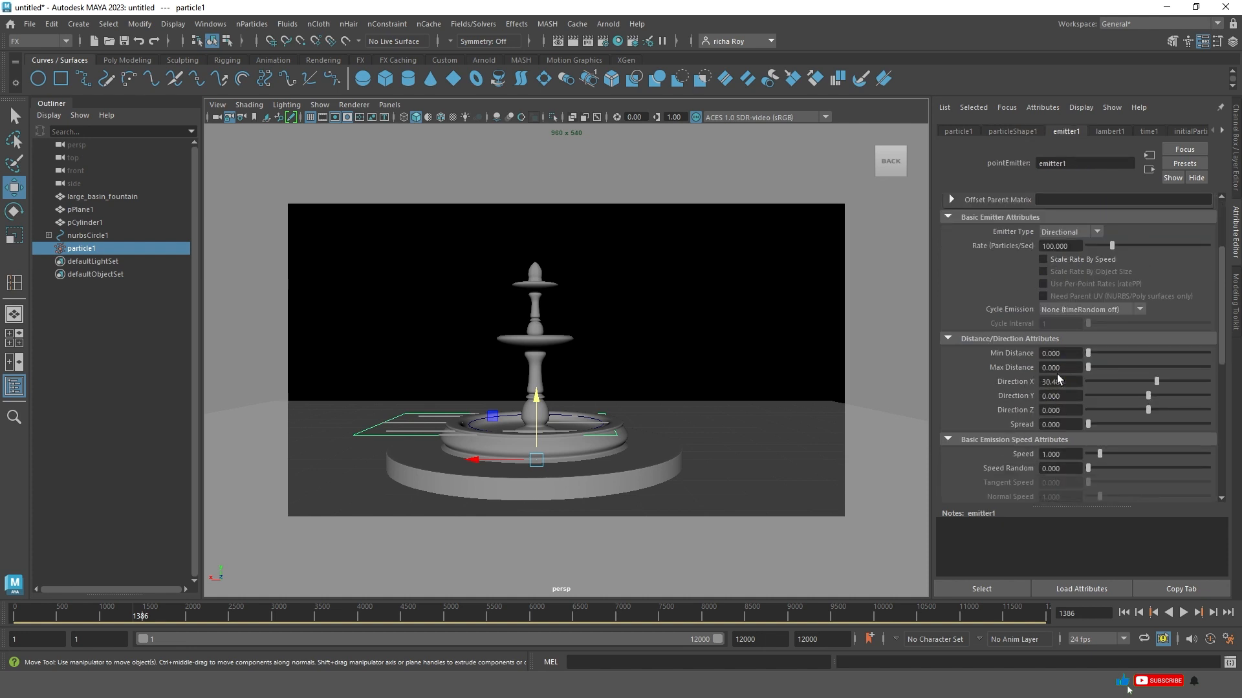
pyautogui.click(1075, 381)
pyautogui.write('0')
pyautogui.press('Return')
pyautogui.press('Tab')
pyautogui.write('1')
pyautogui.press('Return')
# Play the simulation from the first frame, stop it, and check the playback settings in the Time Slider preferences.
pyautogui.click(1124, 612)
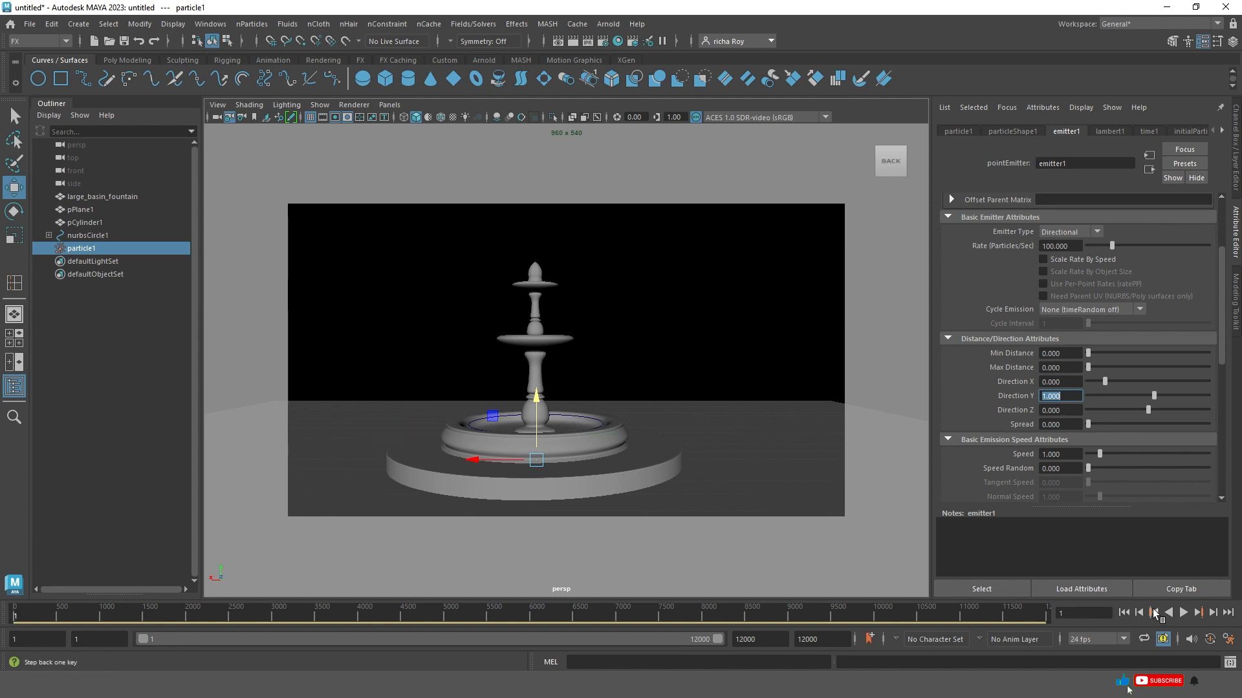
pyautogui.click(1183, 613)
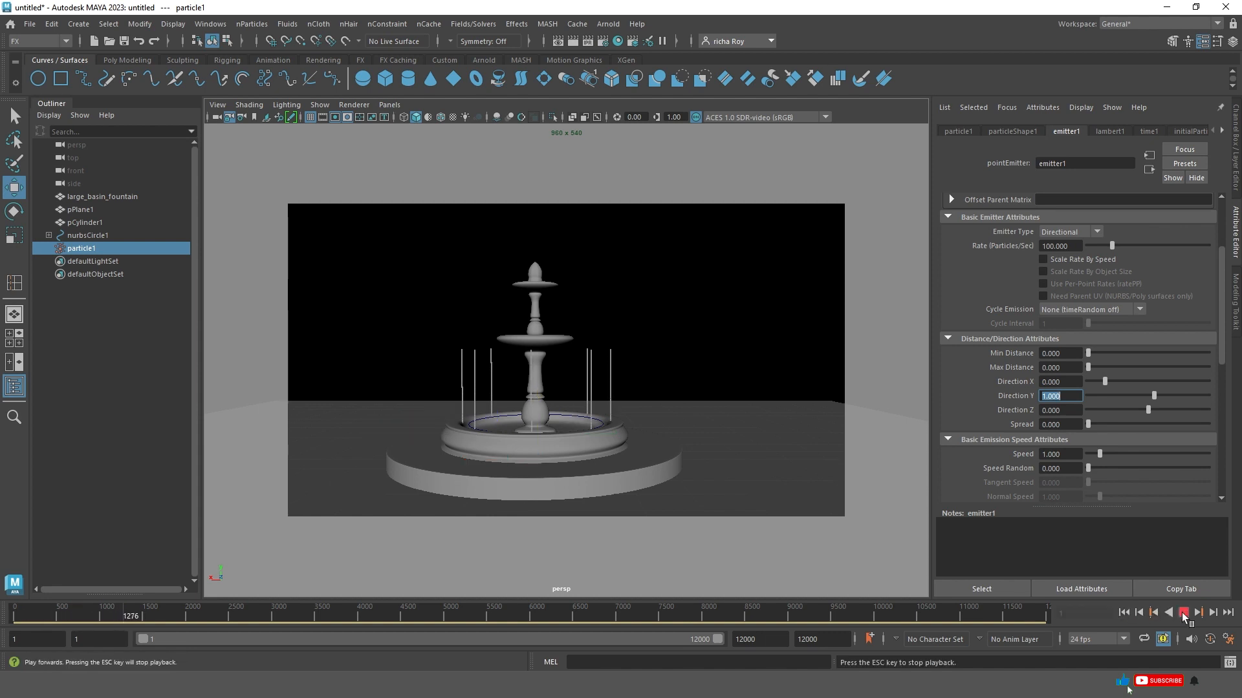
pyautogui.click(1183, 613)
pyautogui.click(1229, 639)
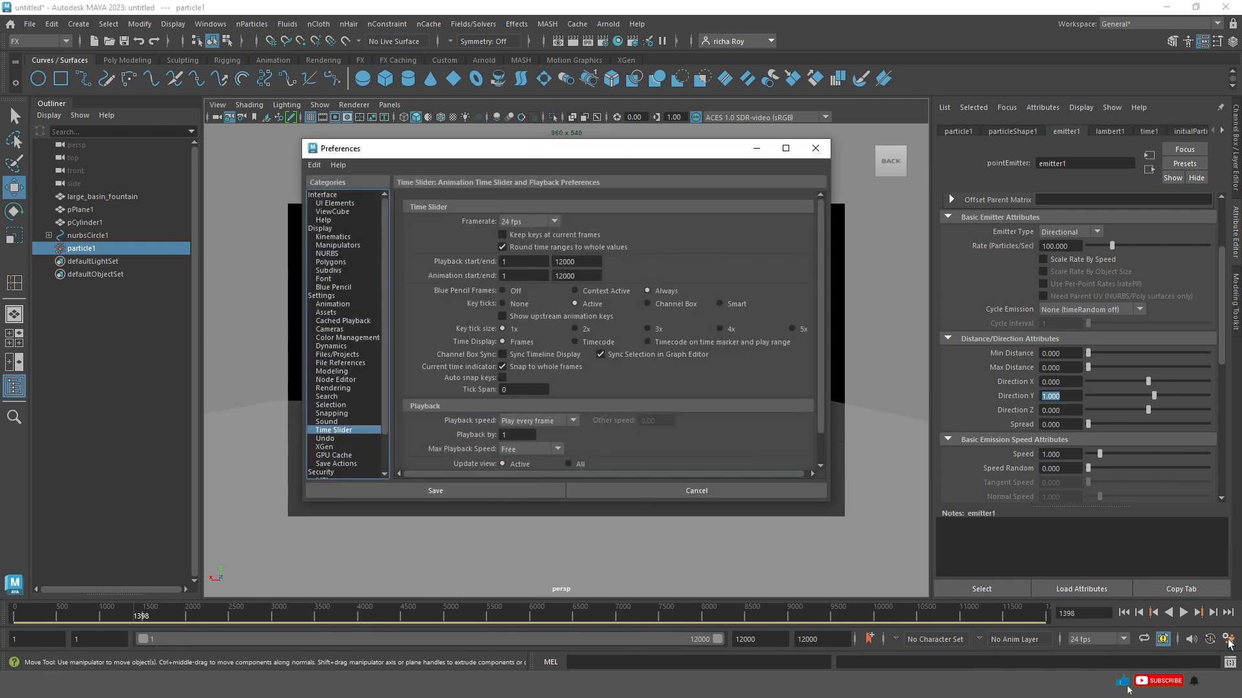
pyautogui.click(435, 491)
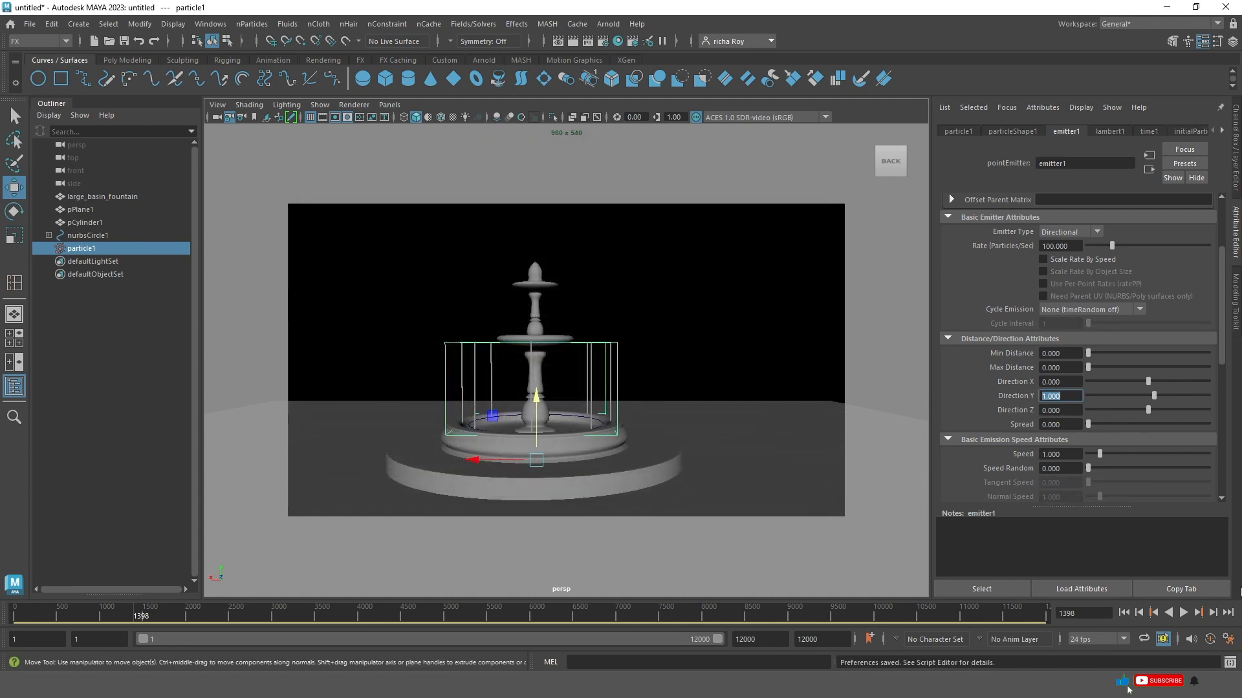
# During playback, set the emitter's Spread to about 0.141 and its Rate to 30 particles per second.
pyautogui.click(1182, 614)
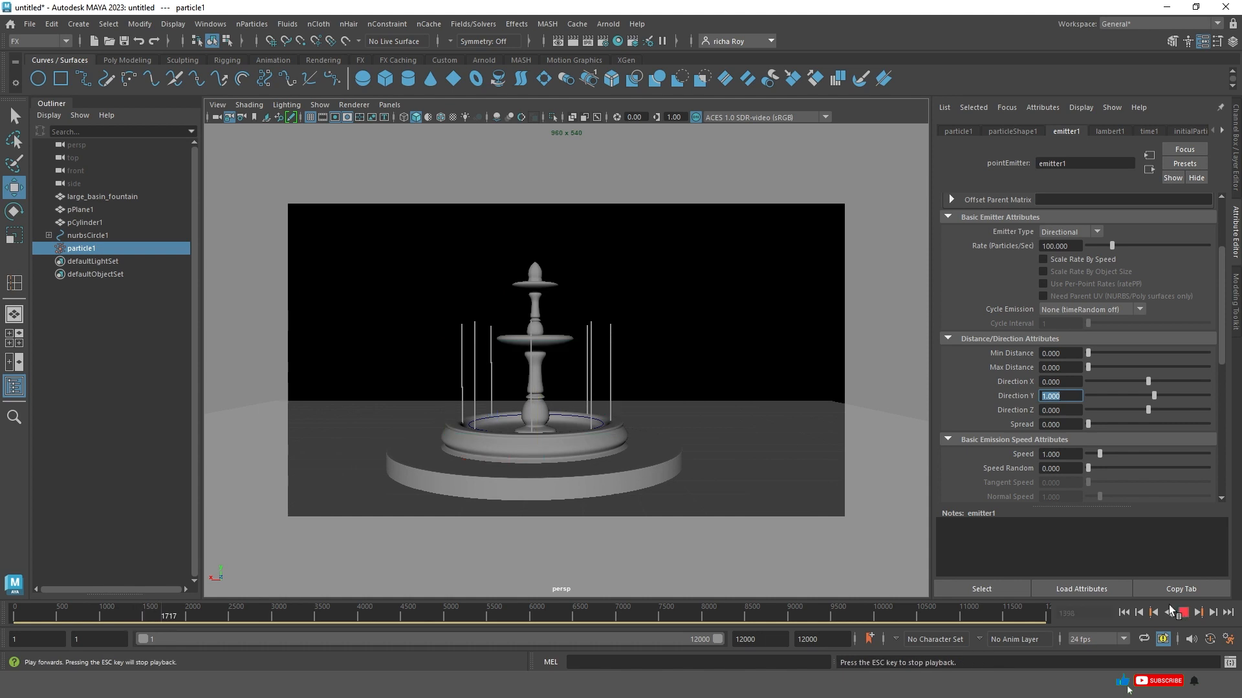
pyautogui.moveTo(1089, 421); pyautogui.dragTo(1104, 424)
pyautogui.doubleClick(1043, 246)
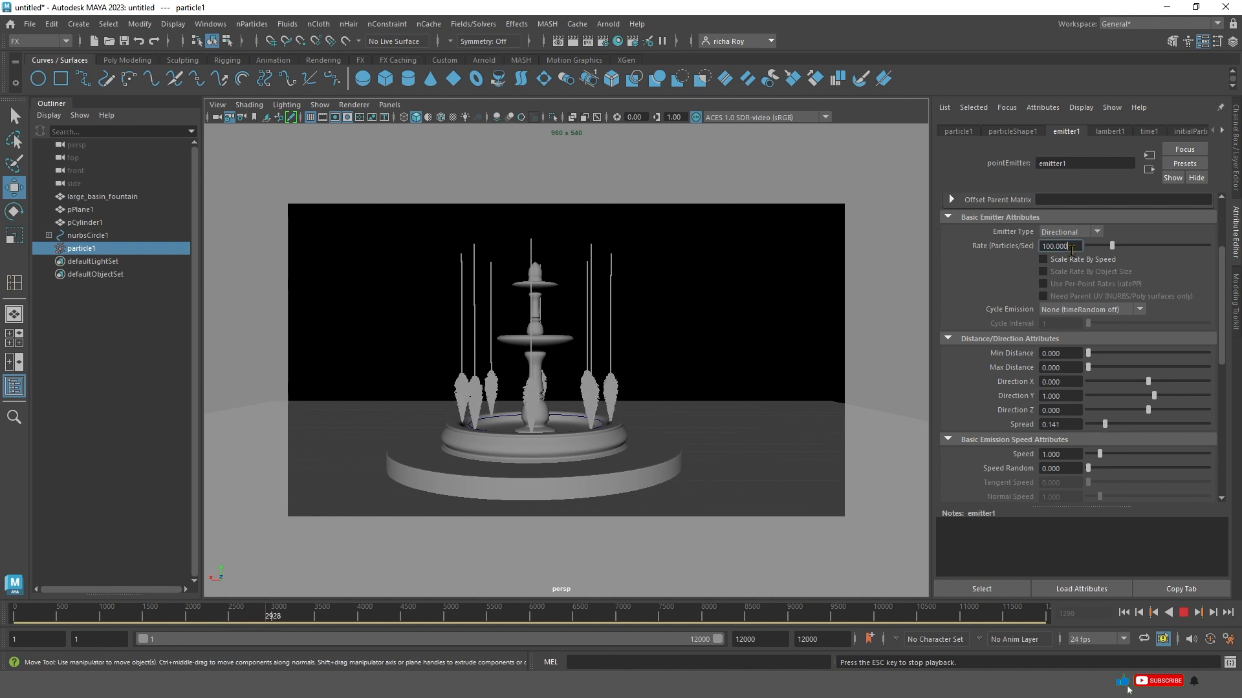
pyautogui.write('30')
pyautogui.press('Return')
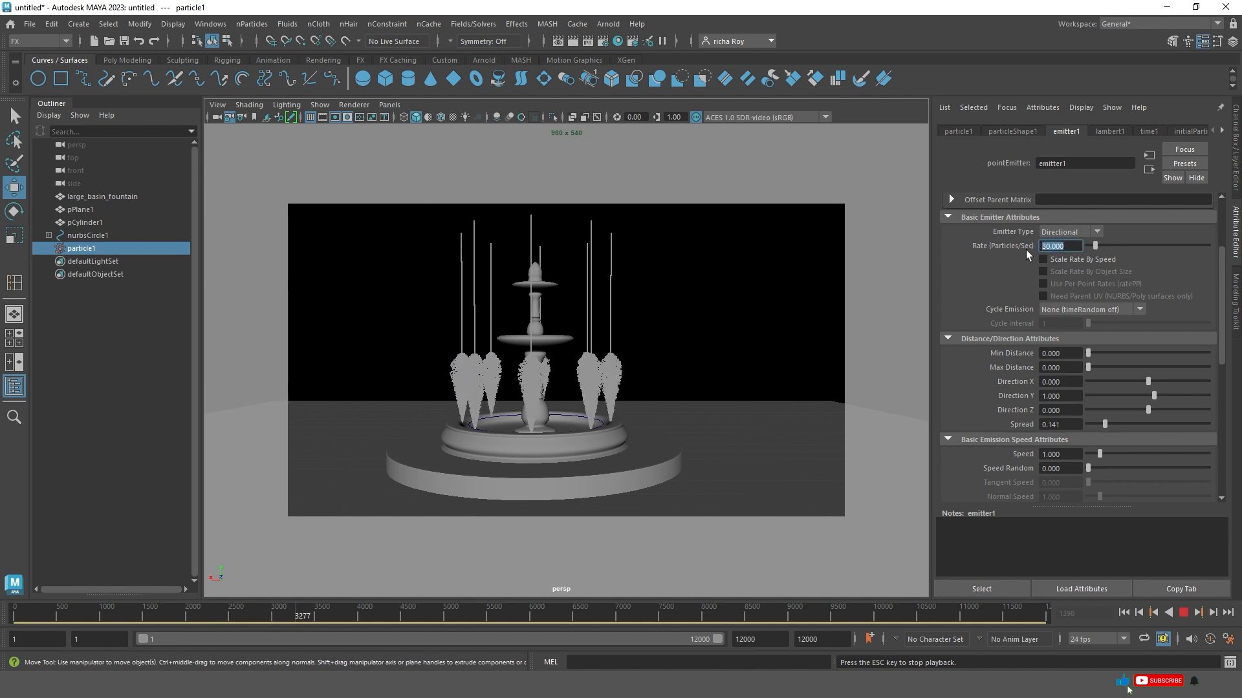
# Rewind to the first frame and replay the simulation to check the spreading water jets.
pyautogui.click(1134, 616)
pyautogui.click(1124, 612)
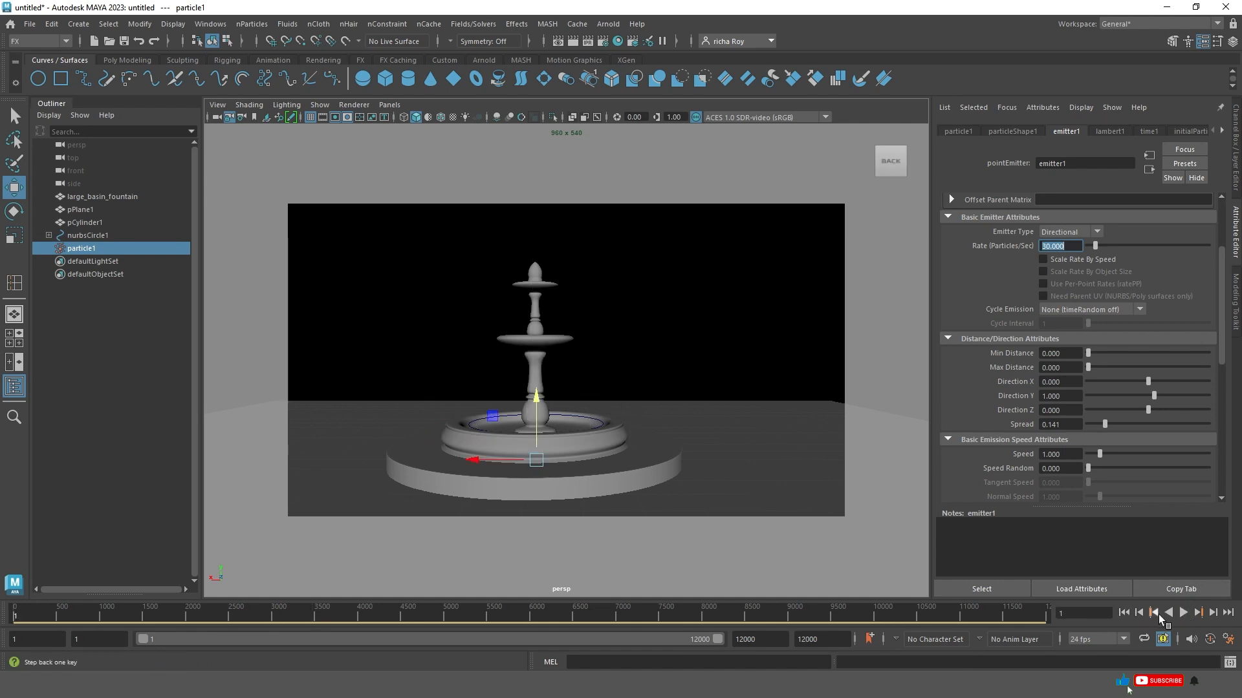
pyautogui.click(1183, 613)
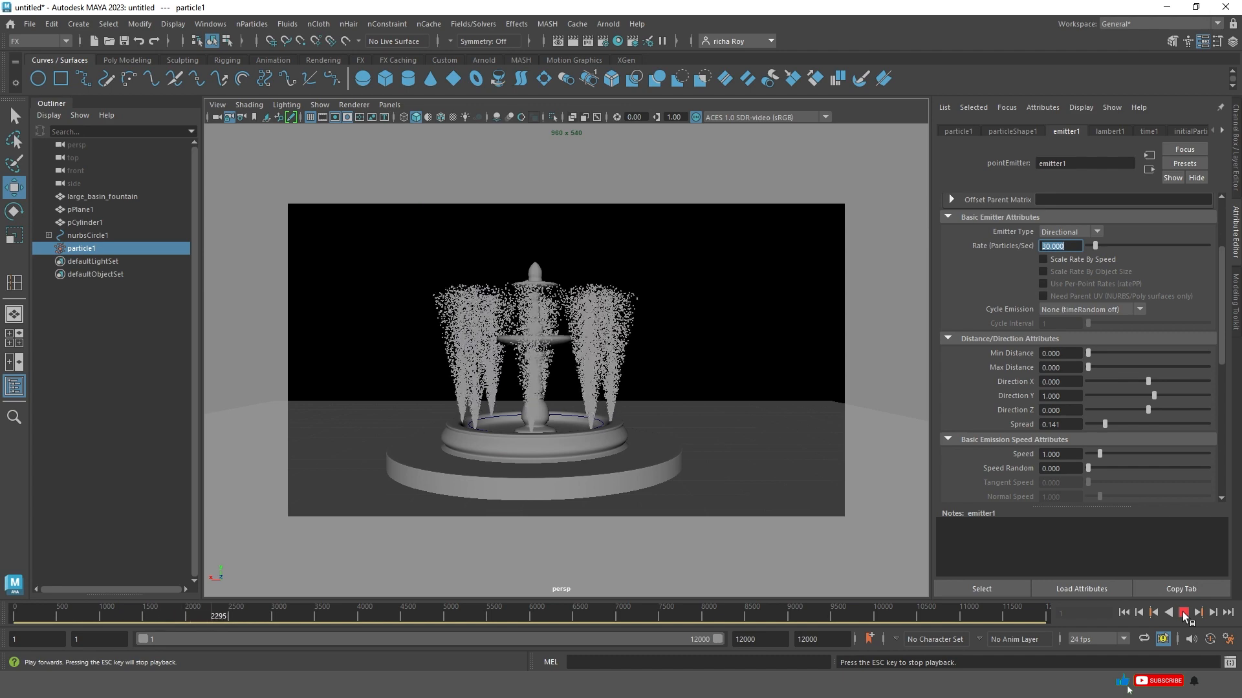
# Set the particle emitter's rate to 10 particles per second and replay the simulation from the start of the timeline.
pyautogui.click(1184, 613)
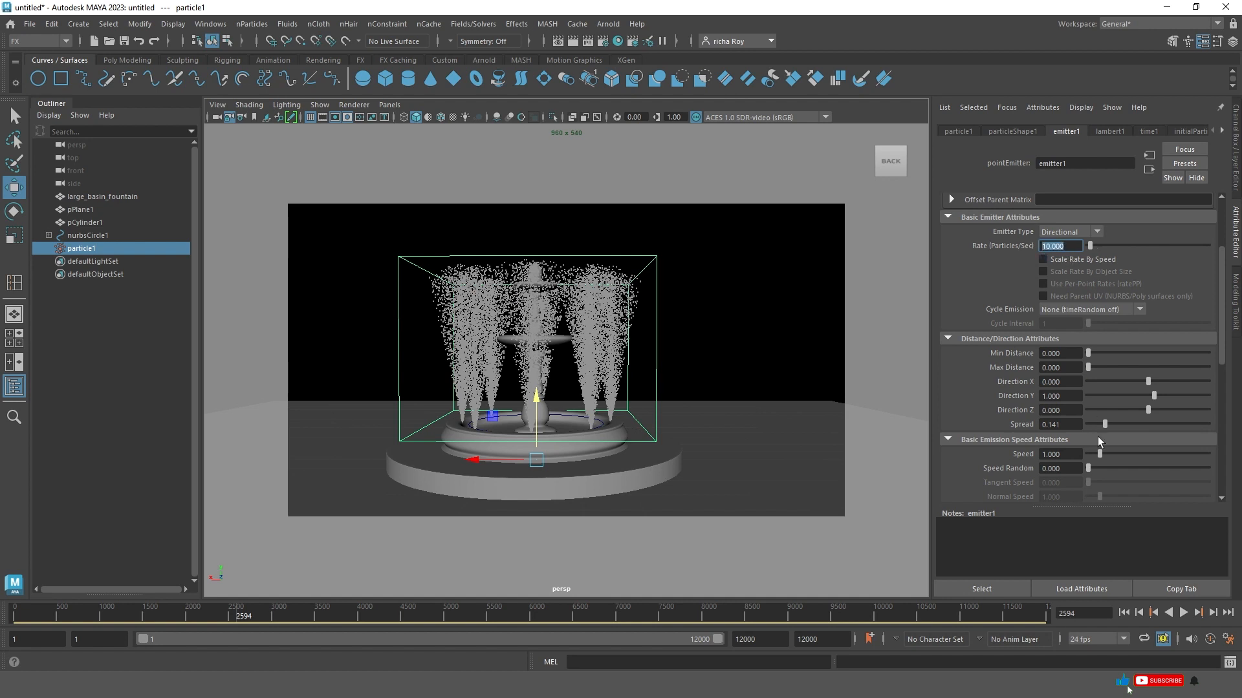
pyautogui.click(1123, 613)
pyautogui.click(1184, 613)
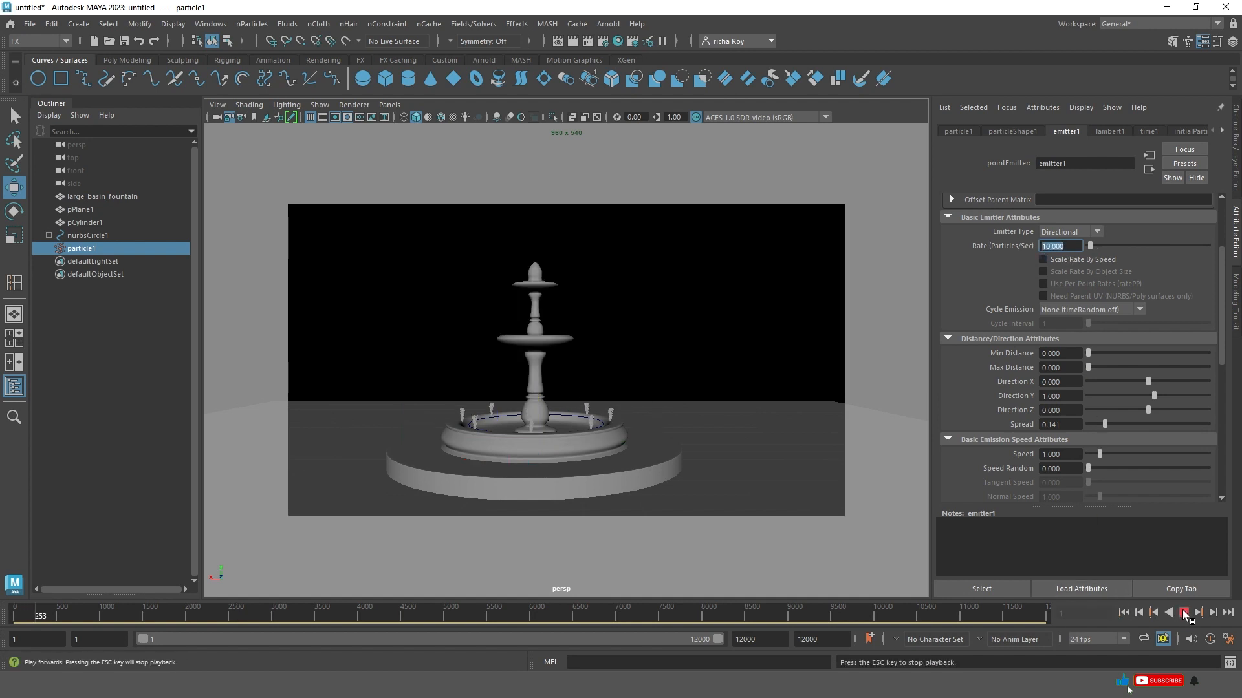
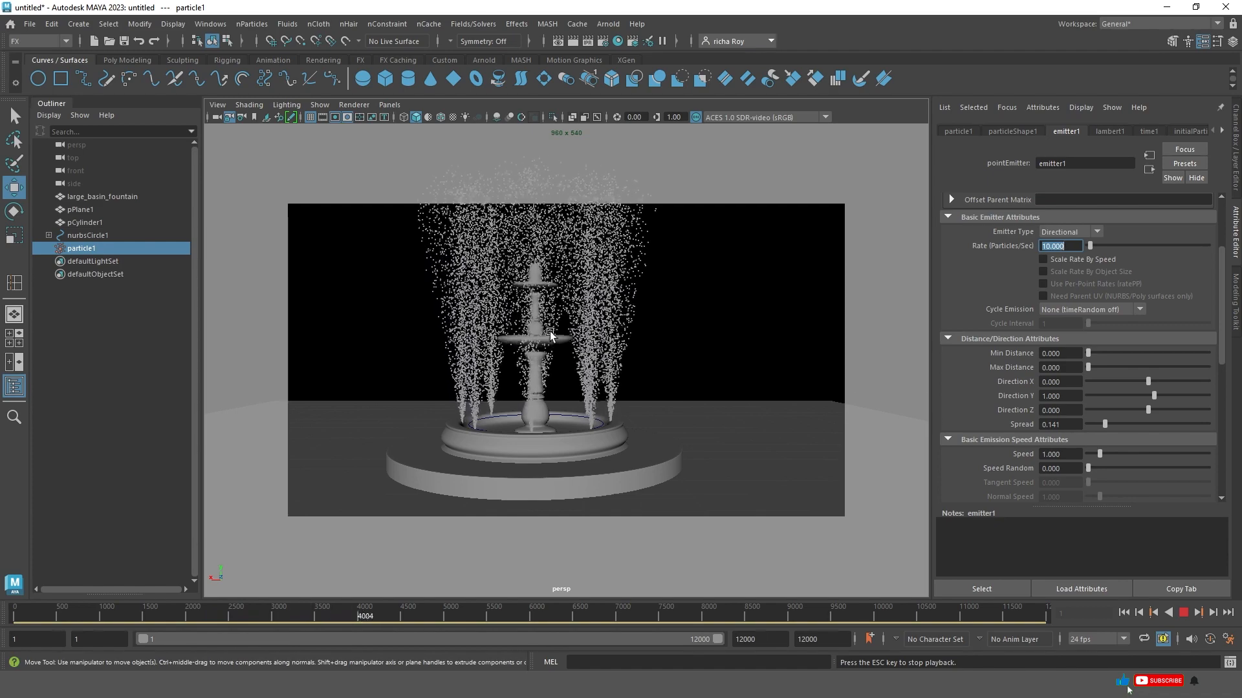
pyautogui.click(390, 105)
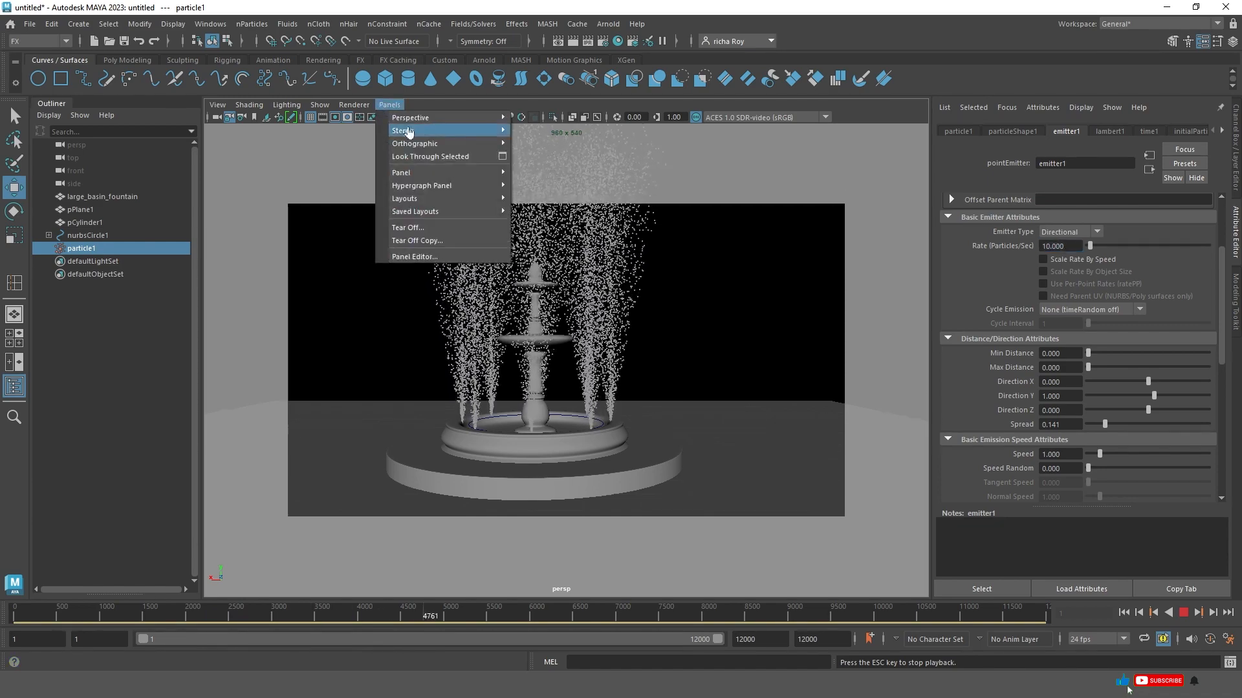
pyautogui.moveTo(413, 121)
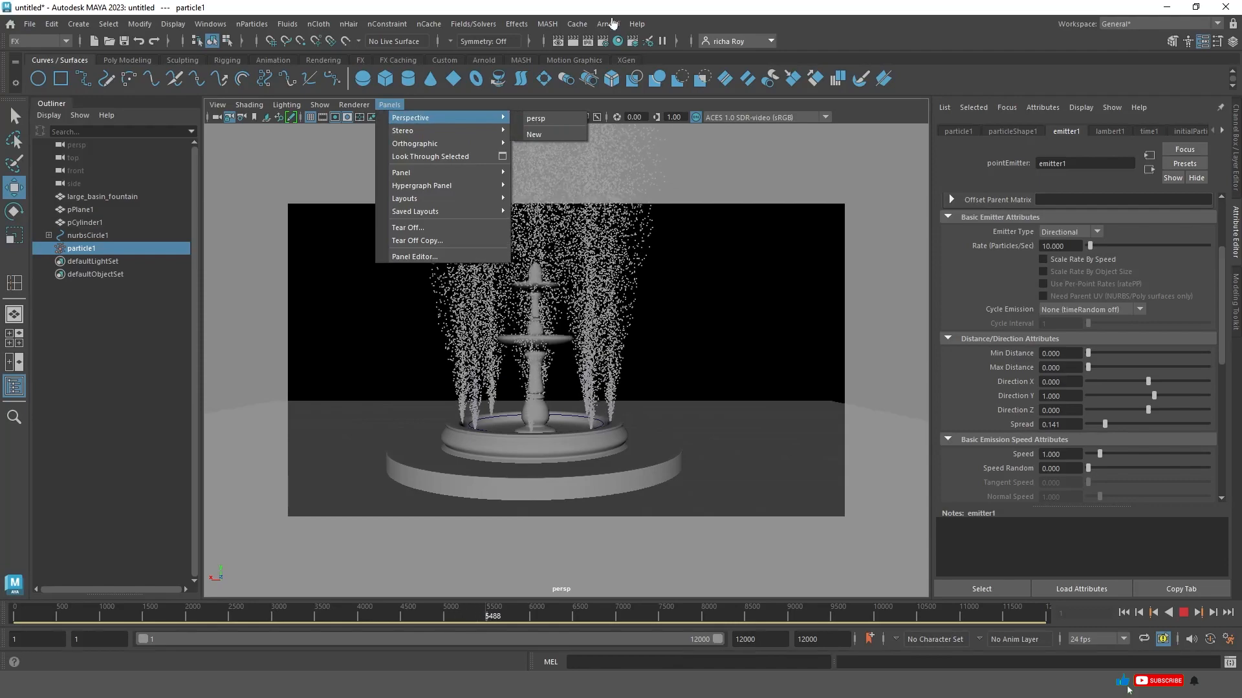
pyautogui.click(643, 79)
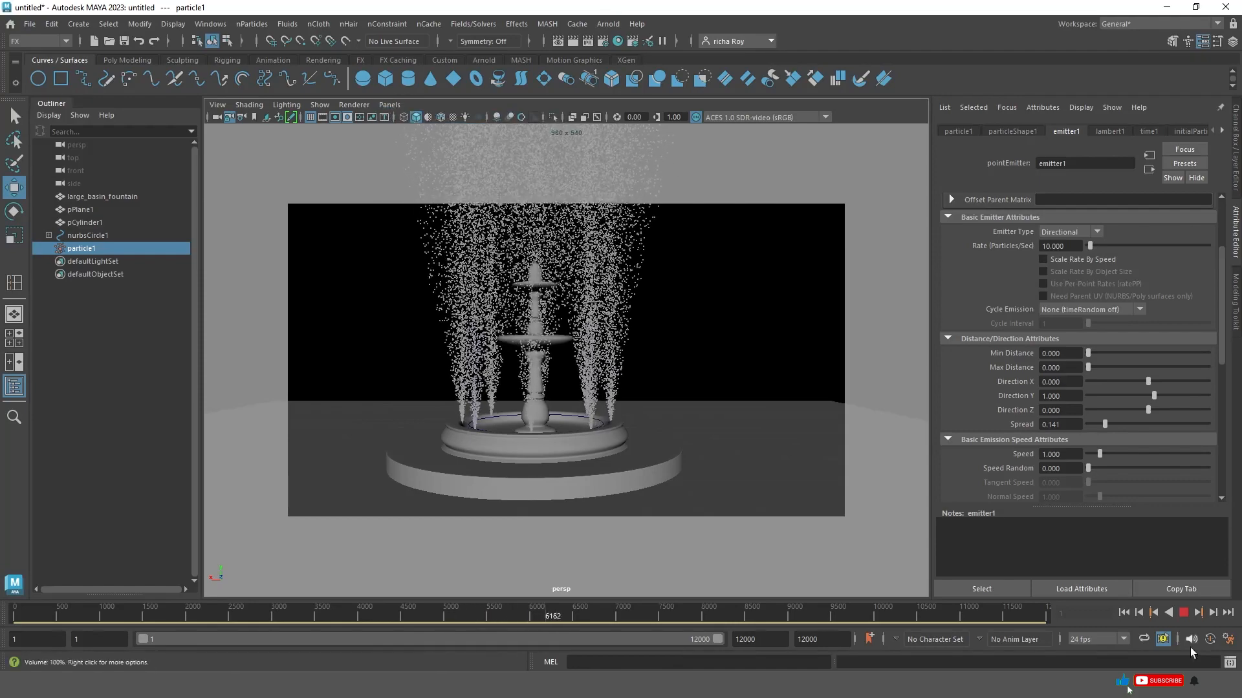
pyautogui.click(1182, 613)
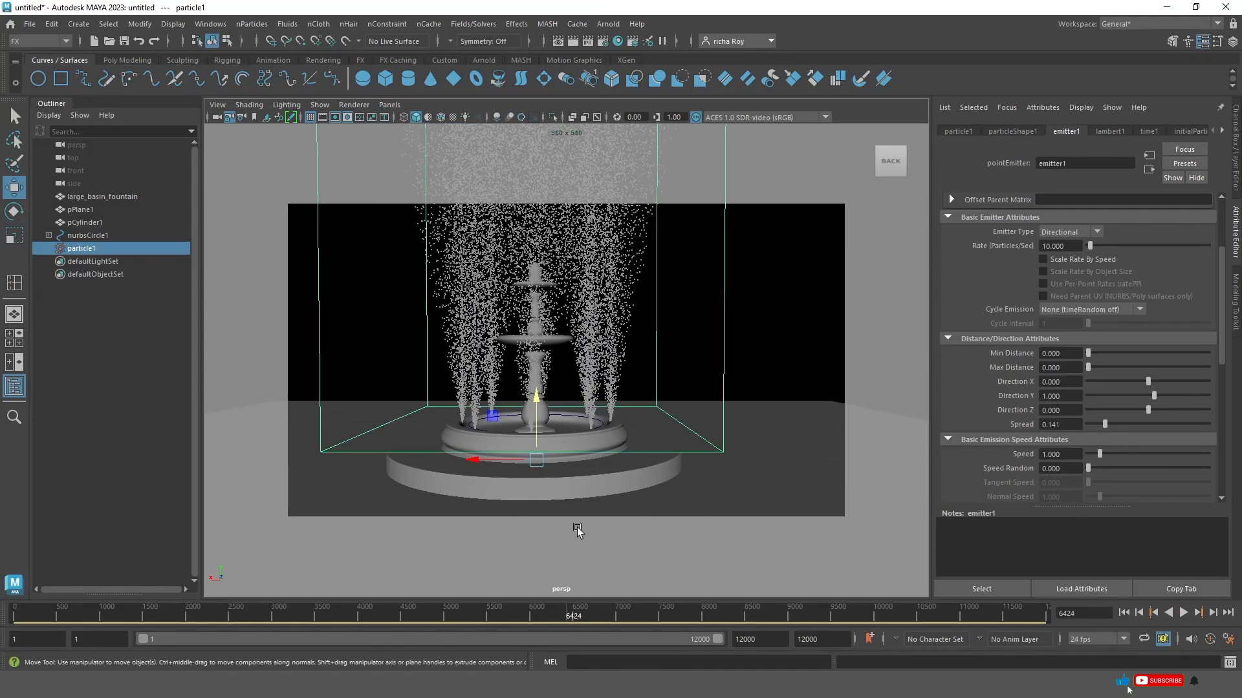
# Switch the viewport to a new perspective camera.
pyautogui.click(389, 105)
pyautogui.moveTo(415, 121)
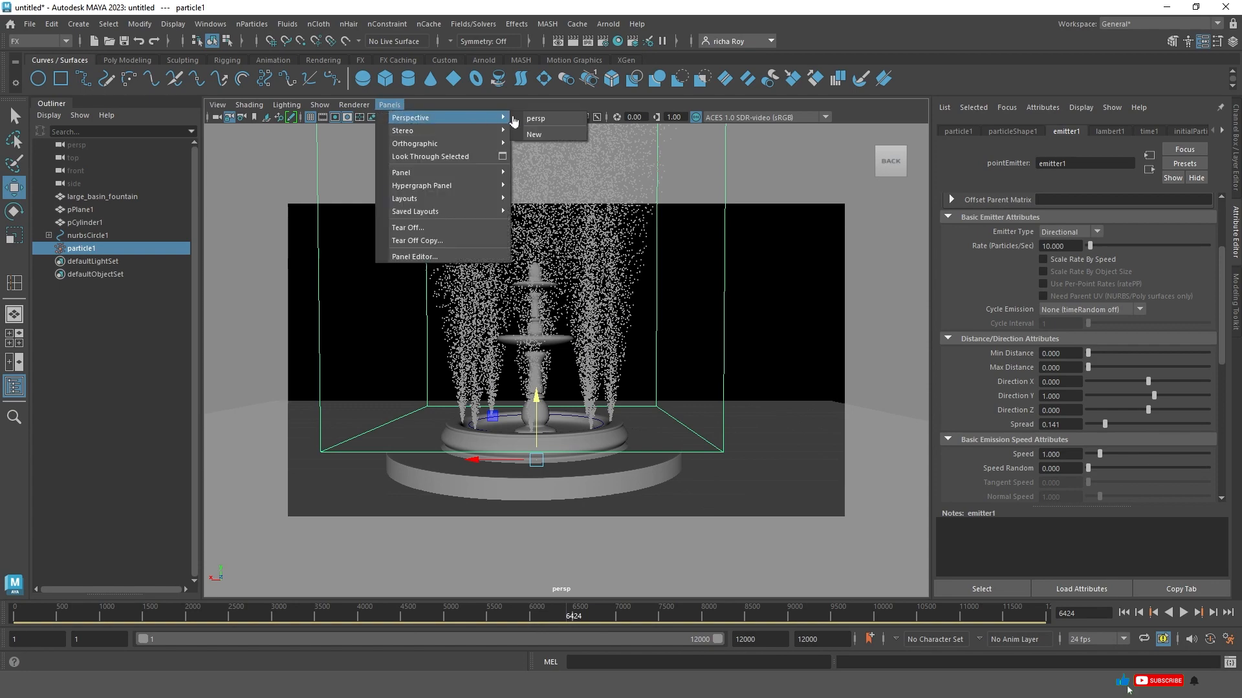
pyautogui.click(534, 134)
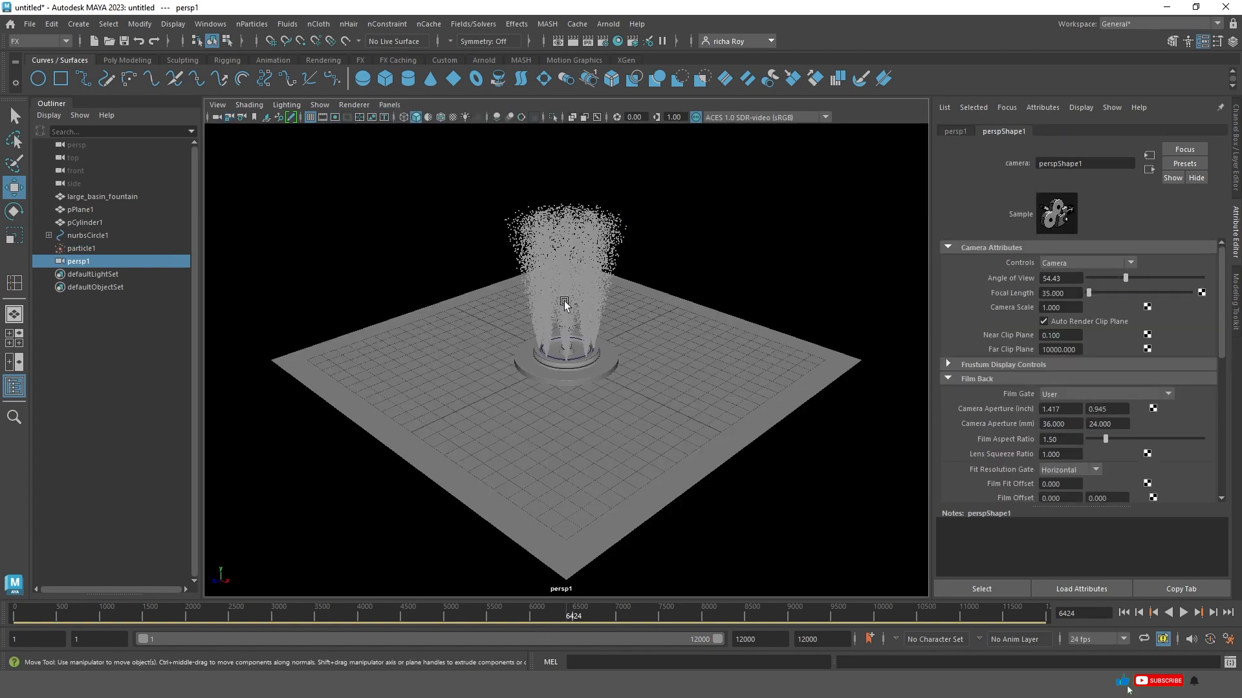
# Select the emitter circle in the lower basin in object mode and scale it down uniformly to about 1.34.
pyautogui.keyDown('alt'); pyautogui.moveTo(563, 301); pyautogui.dragTo(601, 540); pyautogui.keyUp('alt')
pyautogui.scroll(10, 580, 386)
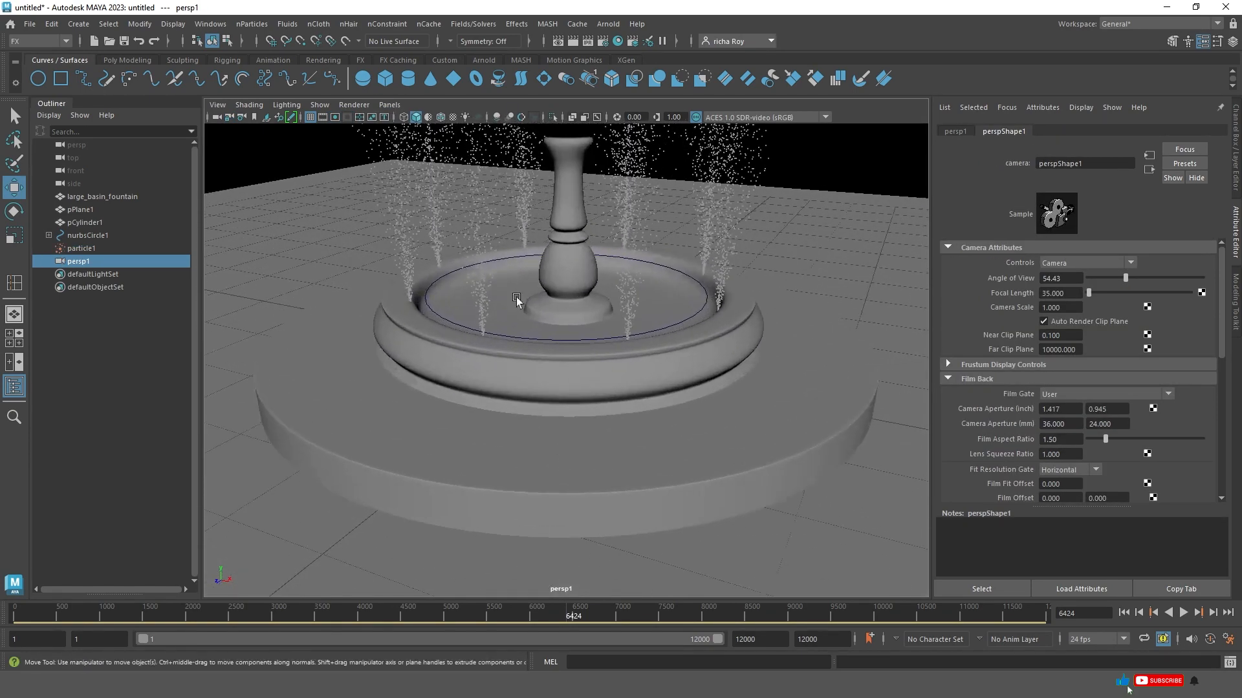
pyautogui.keyDown('alt'); pyautogui.moveTo(517, 299); pyautogui.dragTo(525, 409, button='middle'); pyautogui.keyUp('alt')
pyautogui.scroll(3, 501, 481)
pyautogui.keyDown('alt'); pyautogui.moveTo(525, 409); pyautogui.dragTo(484, 481); pyautogui.keyUp('alt')
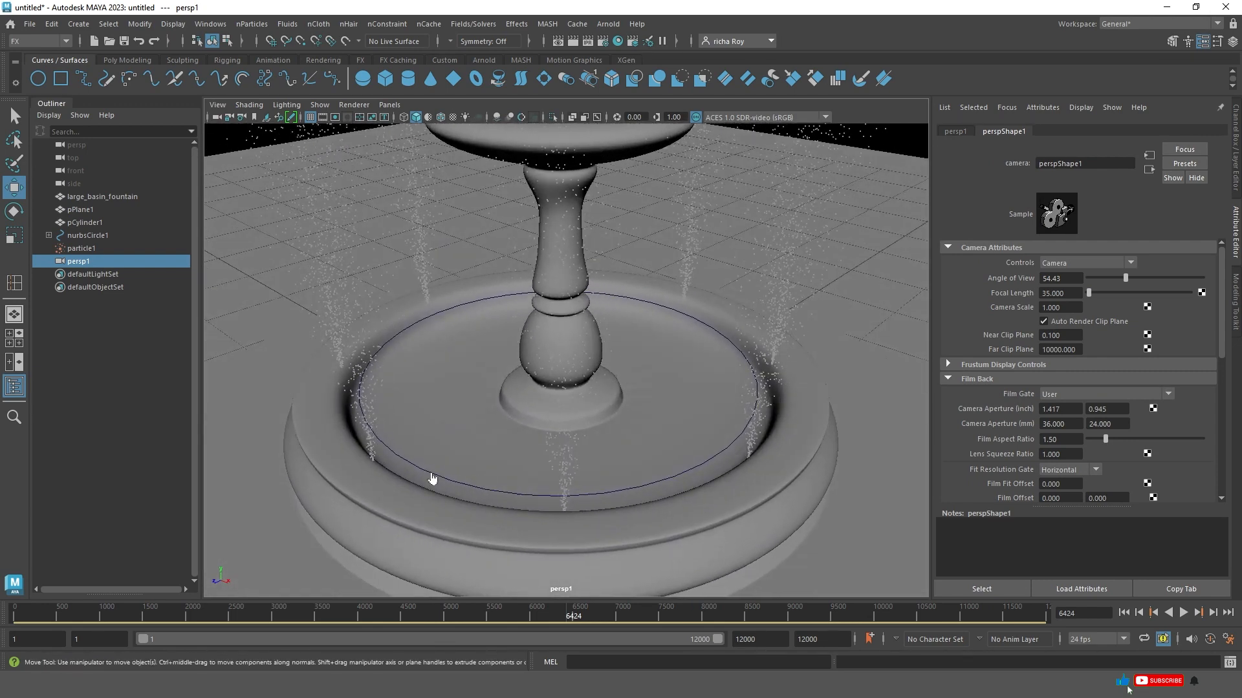
pyautogui.moveTo(432, 479); pyautogui.dragTo(352, 302, button='right')
pyautogui.keyDown('alt'); pyautogui.moveTo(410, 419); pyautogui.dragTo(392, 414); pyautogui.keyUp('alt')
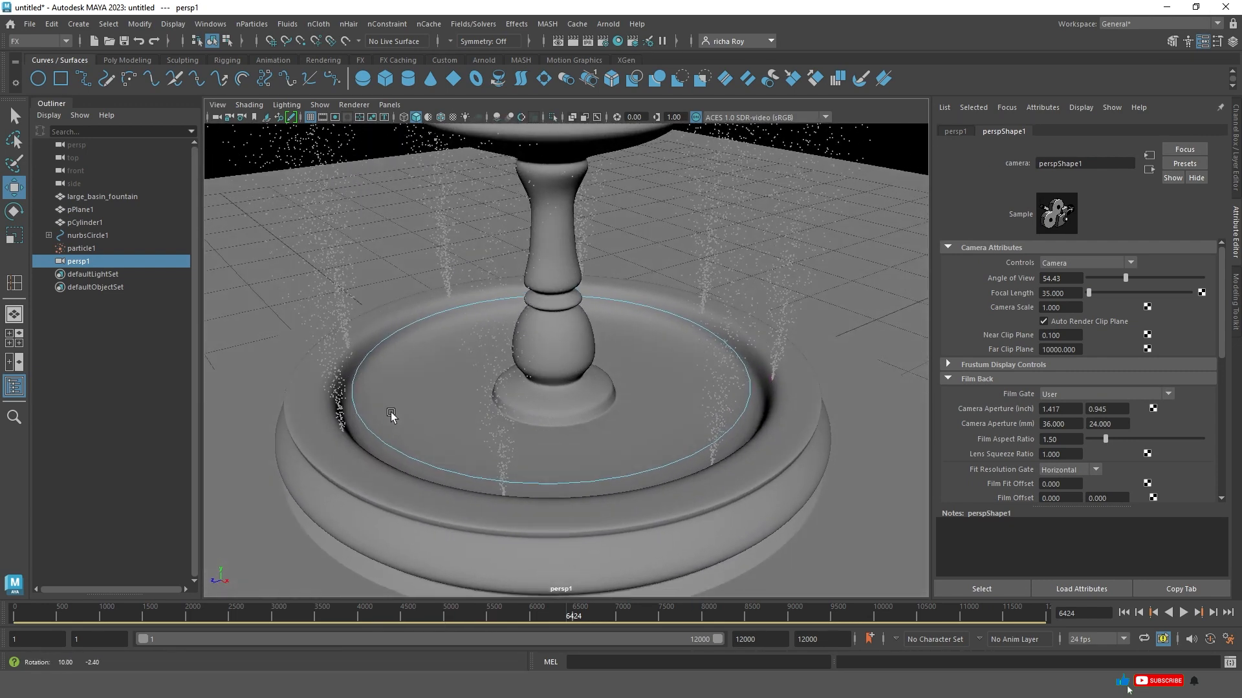
pyautogui.rightClick(357, 407)
pyautogui.keyDown('shift'); pyautogui.click(408, 326); pyautogui.keyUp('shift')
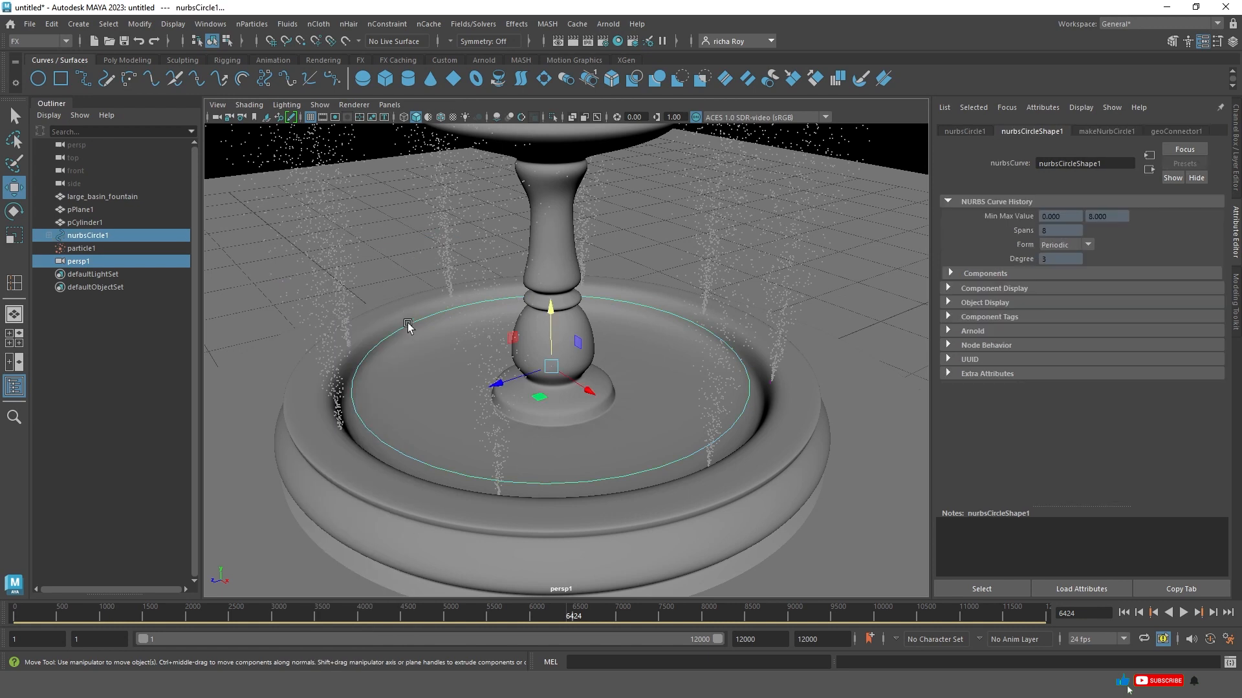
pyautogui.press('r')
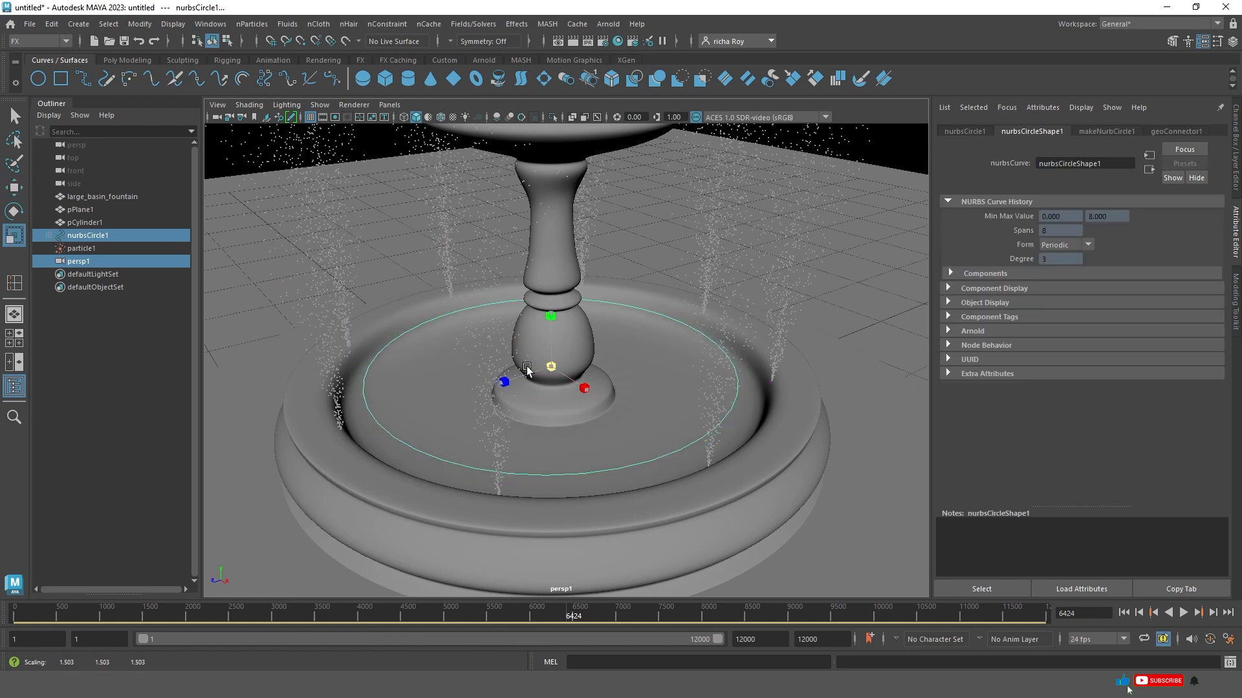
pyautogui.moveTo(551, 367); pyautogui.dragTo(406, 365)
# Display the emitter circle's control vertices and replay the simulation from the first frame to compare them with the jet positions.
pyautogui.rightClick(405, 261)
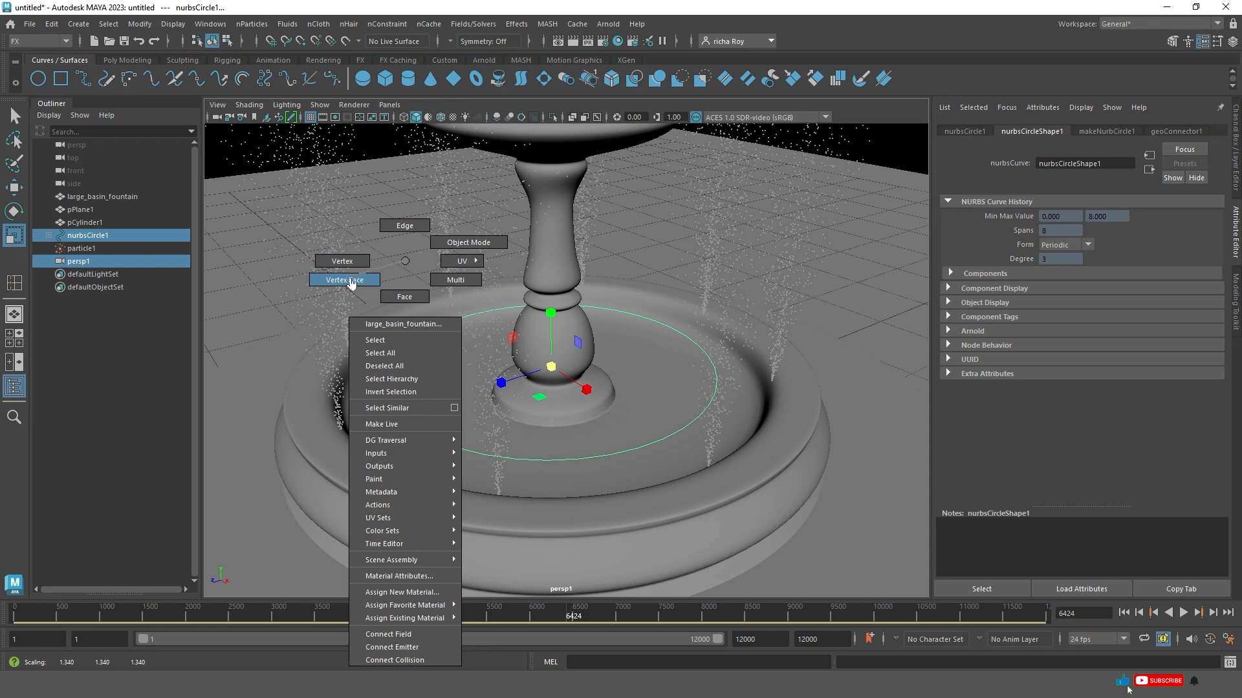
pyautogui.click(345, 280)
pyautogui.hotkey('ctrl', 'z')
pyautogui.rightClick(396, 300)
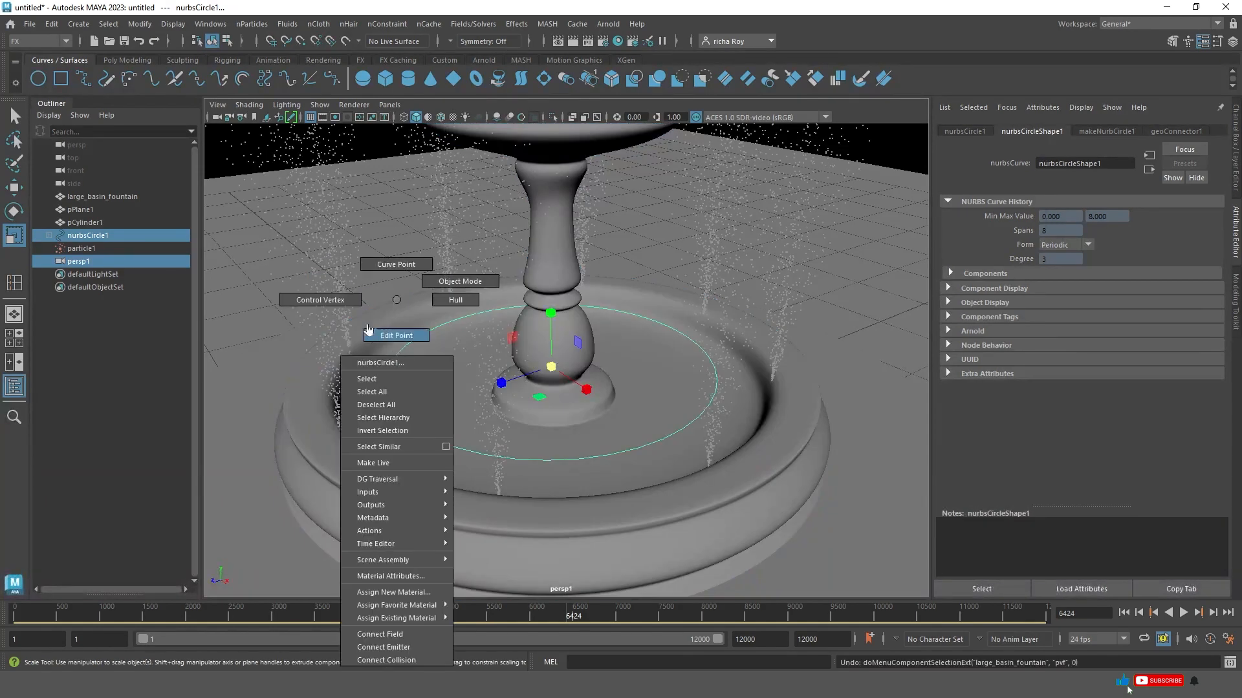
pyautogui.click(368, 332)
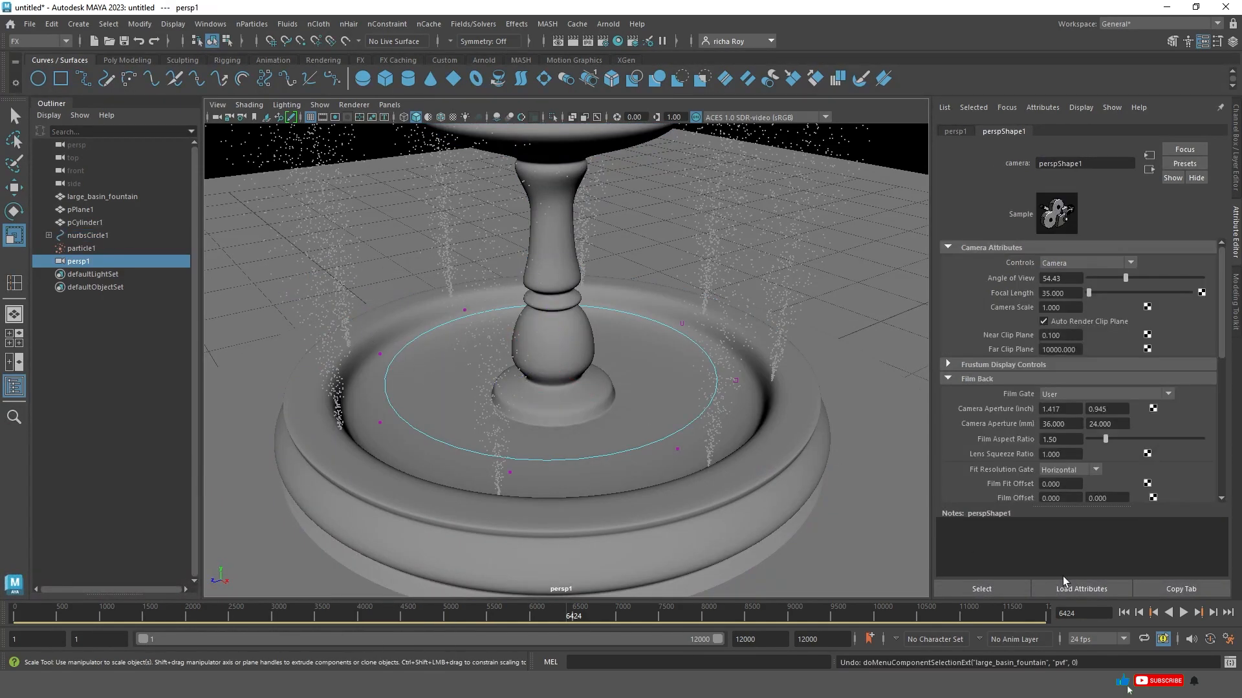
pyautogui.click(1124, 613)
pyautogui.click(1182, 613)
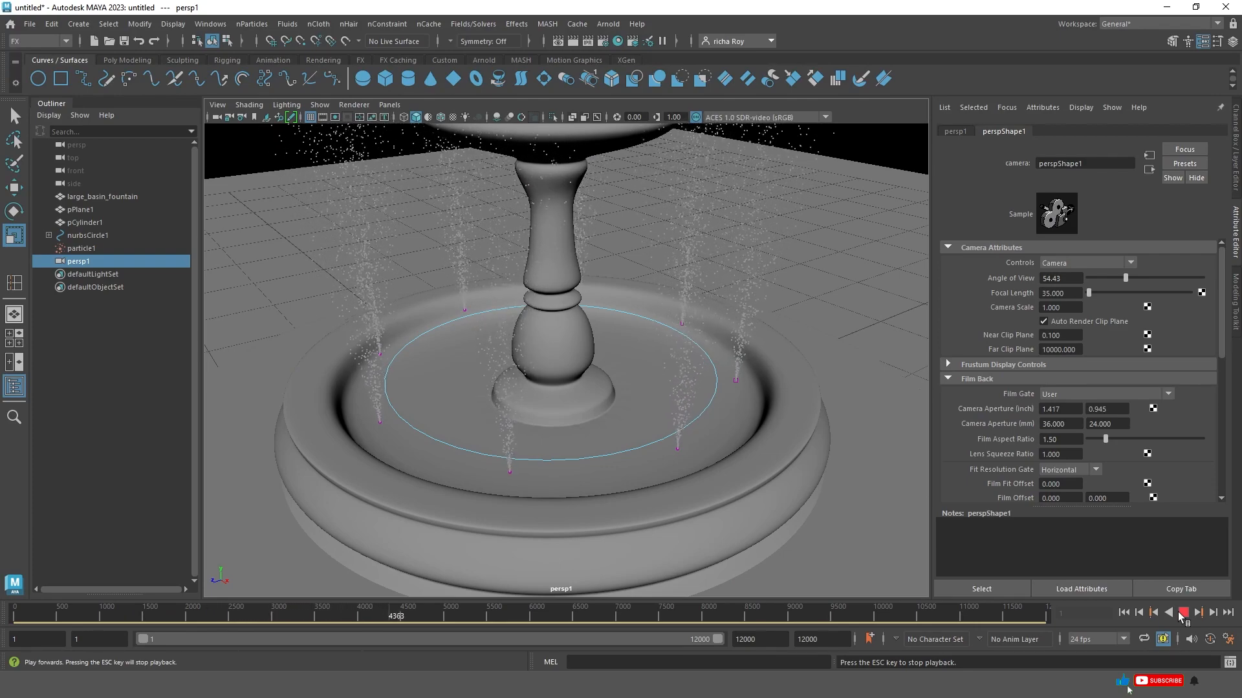
pyautogui.click(1181, 613)
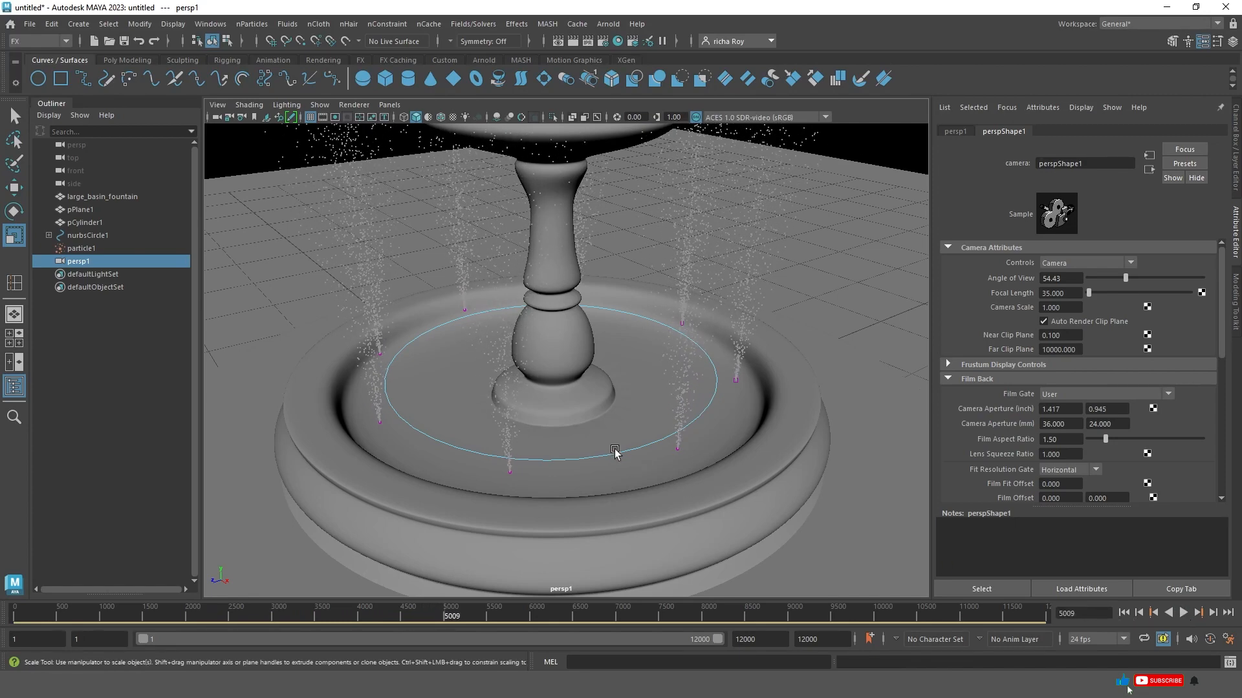
# Return the emitter circle to object mode, enlarge it uniformly to a scale of about 1.615, and replay the simulation from the start.
pyautogui.moveTo(615, 451); pyautogui.dragTo(659, 286, button='right')
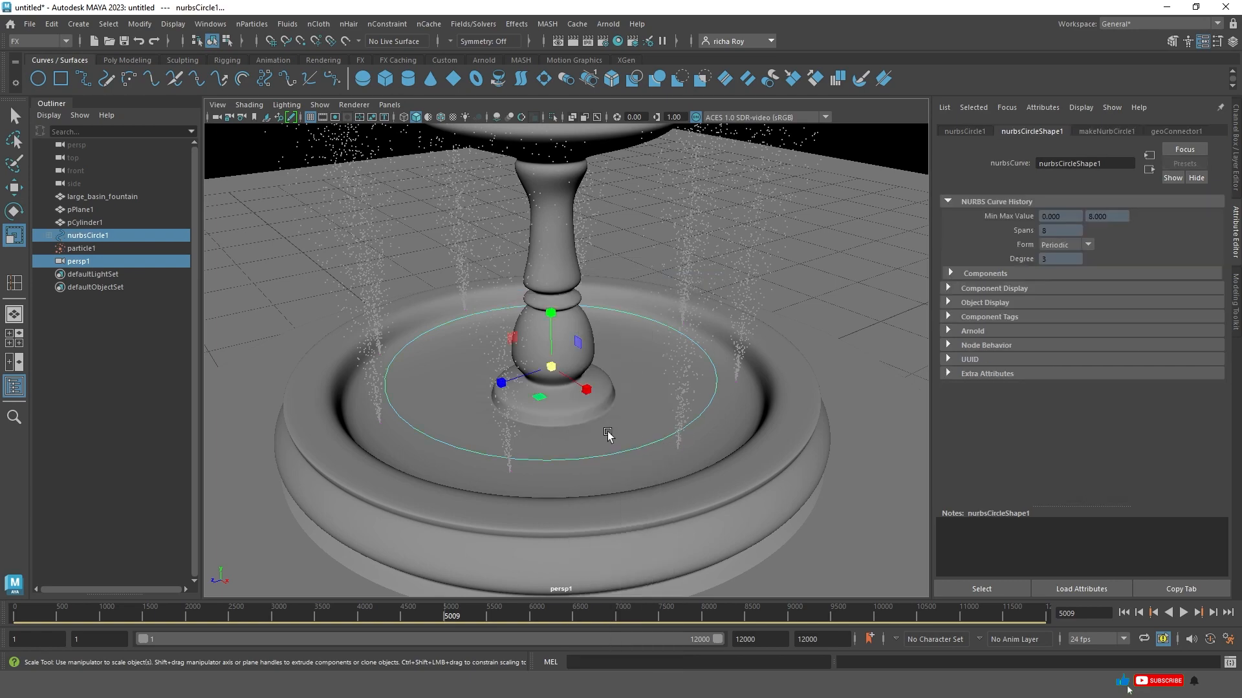
pyautogui.keyDown('alt'); pyautogui.moveTo(448, 438); pyautogui.dragTo(536, 474); pyautogui.keyUp('alt')
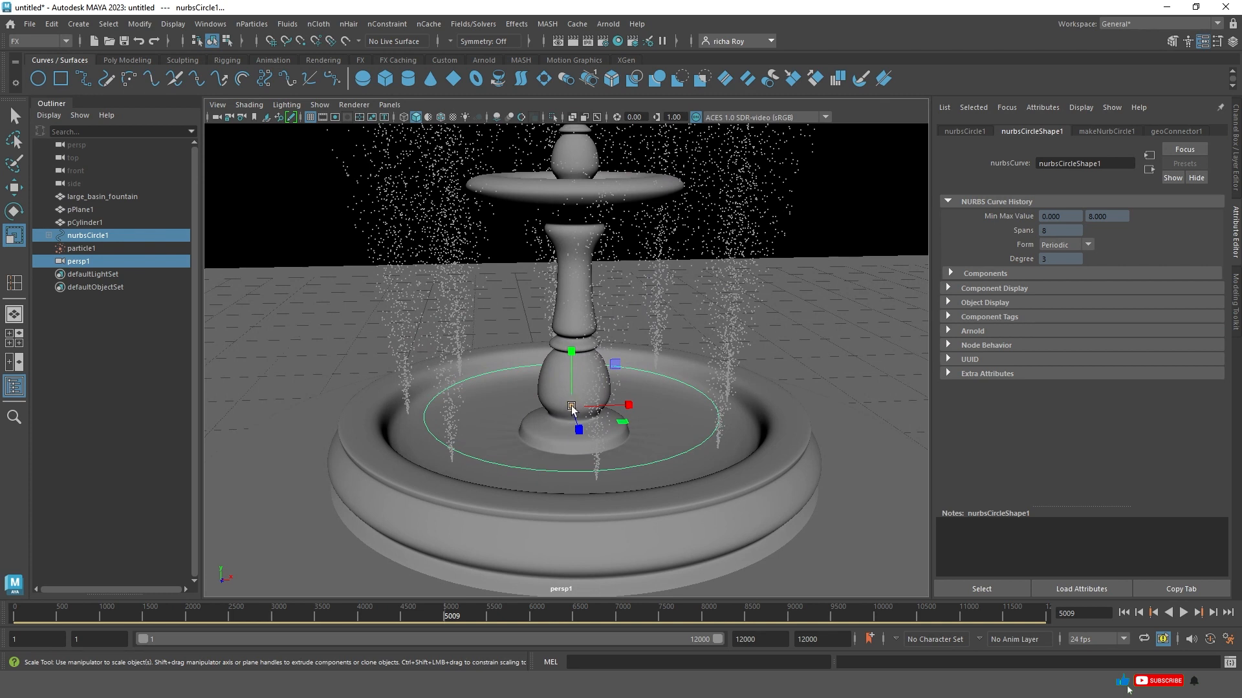
pyautogui.moveTo(572, 405); pyautogui.dragTo(637, 388)
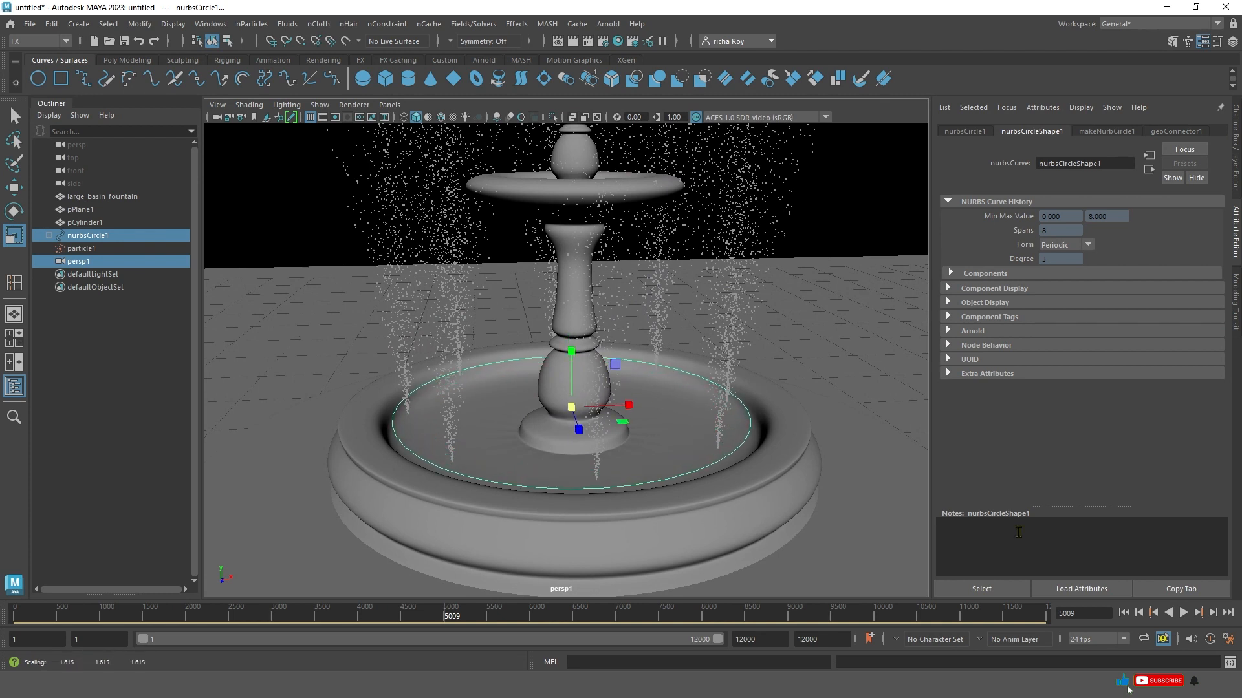
pyautogui.click(1125, 612)
pyautogui.click(1184, 612)
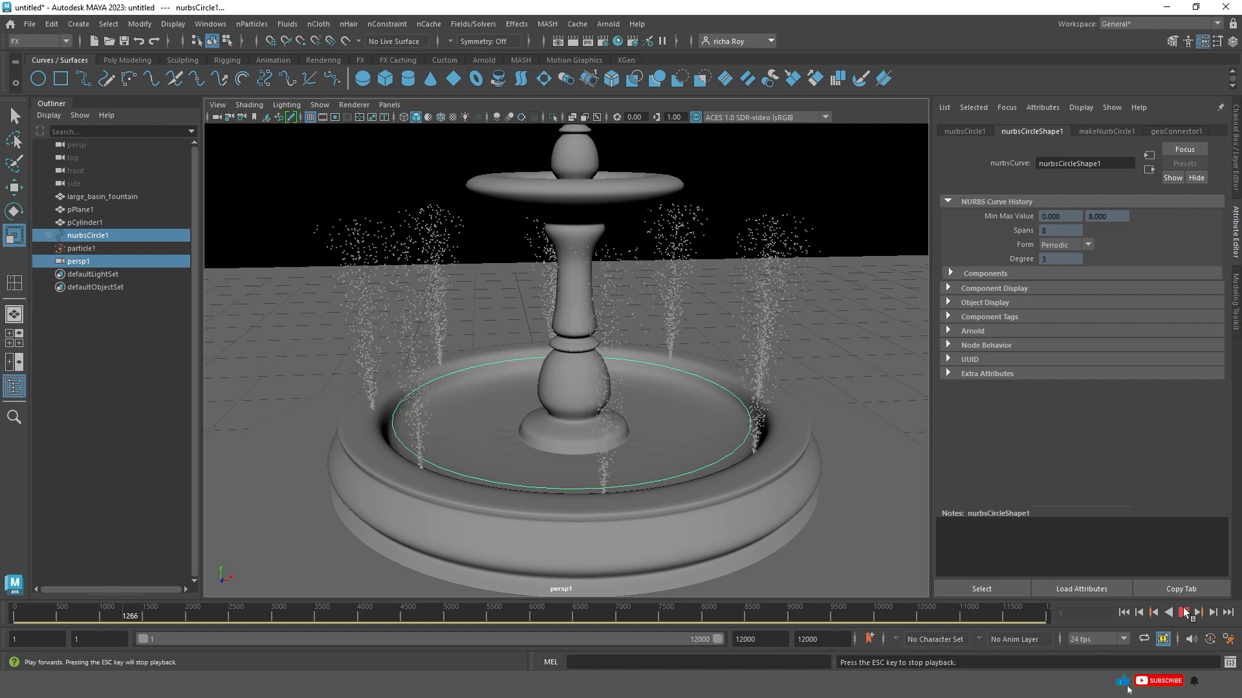
pyautogui.click(1182, 613)
# Shrink the emitter circle slightly so the jets sit inside the basin rim, and replay the simulation from the start.
pyautogui.scroll(3, 372, 443)
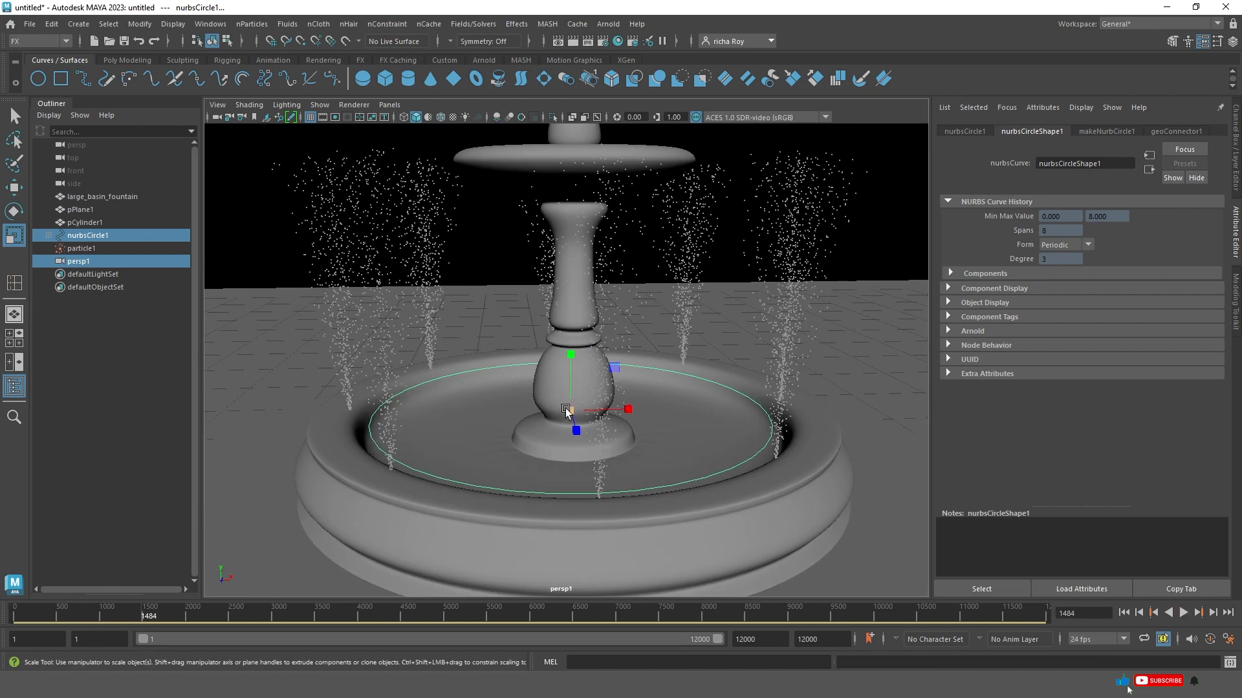
pyautogui.moveTo(565, 407); pyautogui.dragTo(554, 409)
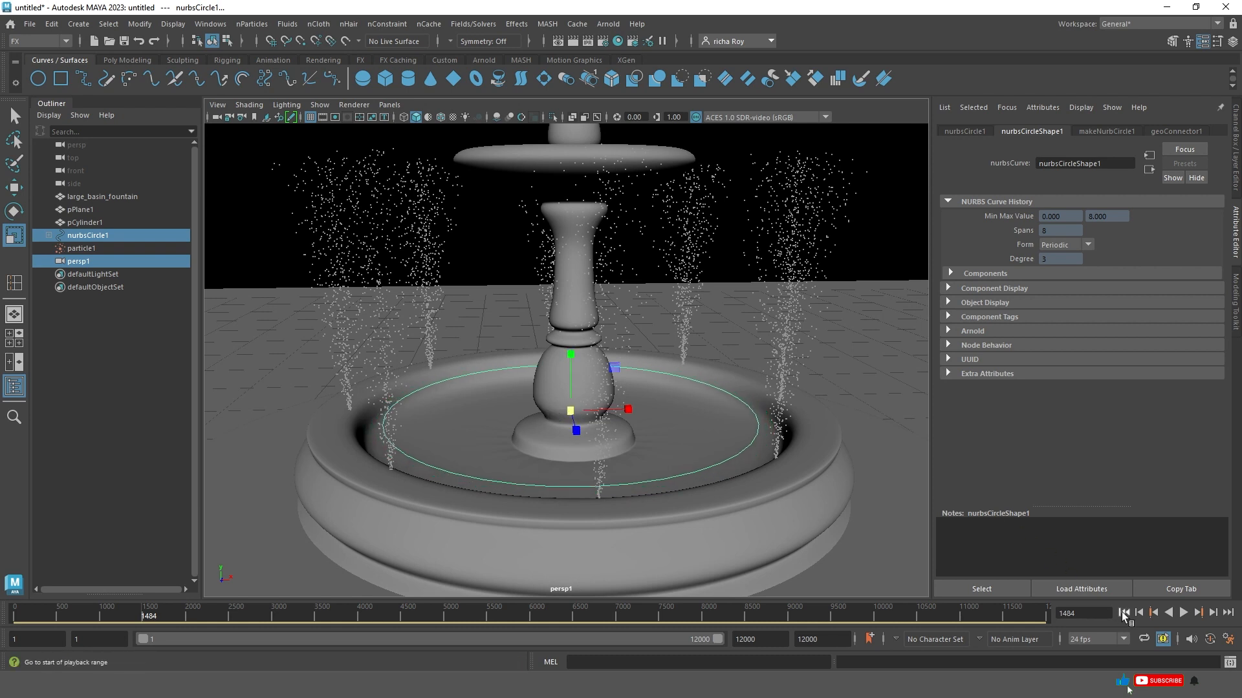
pyautogui.click(1126, 614)
pyautogui.click(1183, 613)
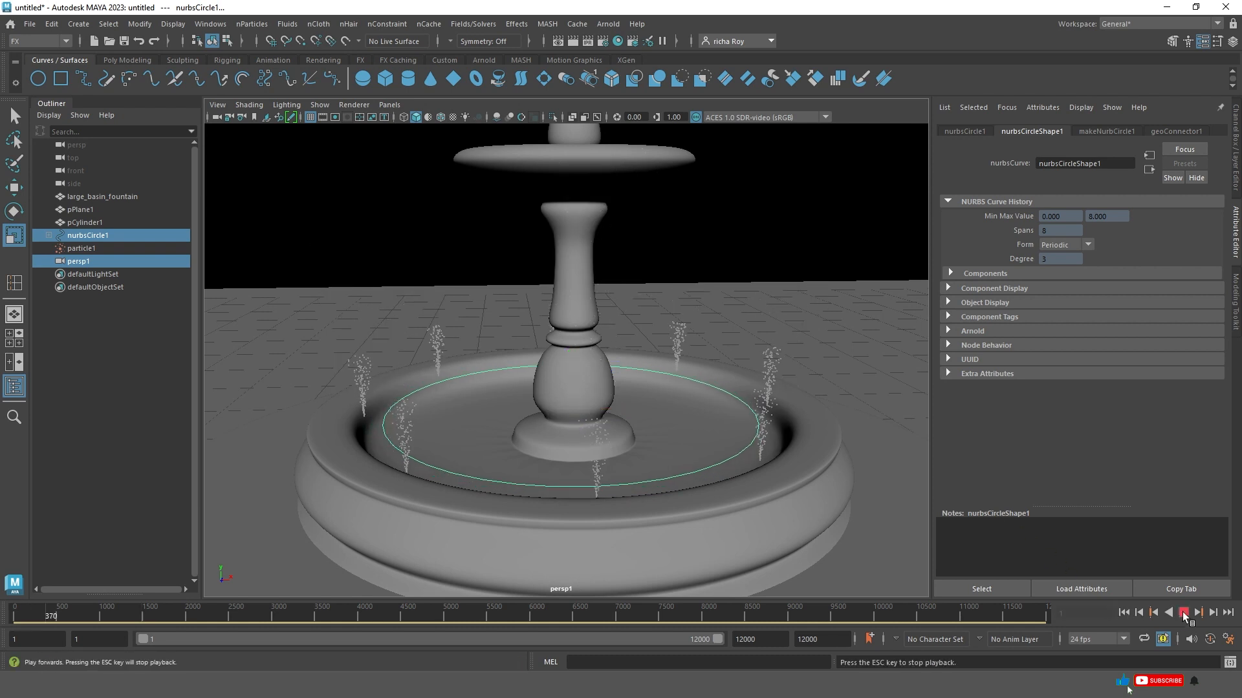
pyautogui.click(1183, 614)
# Try to move the emitter circle with vertex snapping, and undo the move.
pyautogui.keyDown('alt'); pyautogui.moveTo(563, 427); pyautogui.dragTo(574, 436); pyautogui.keyUp('alt')
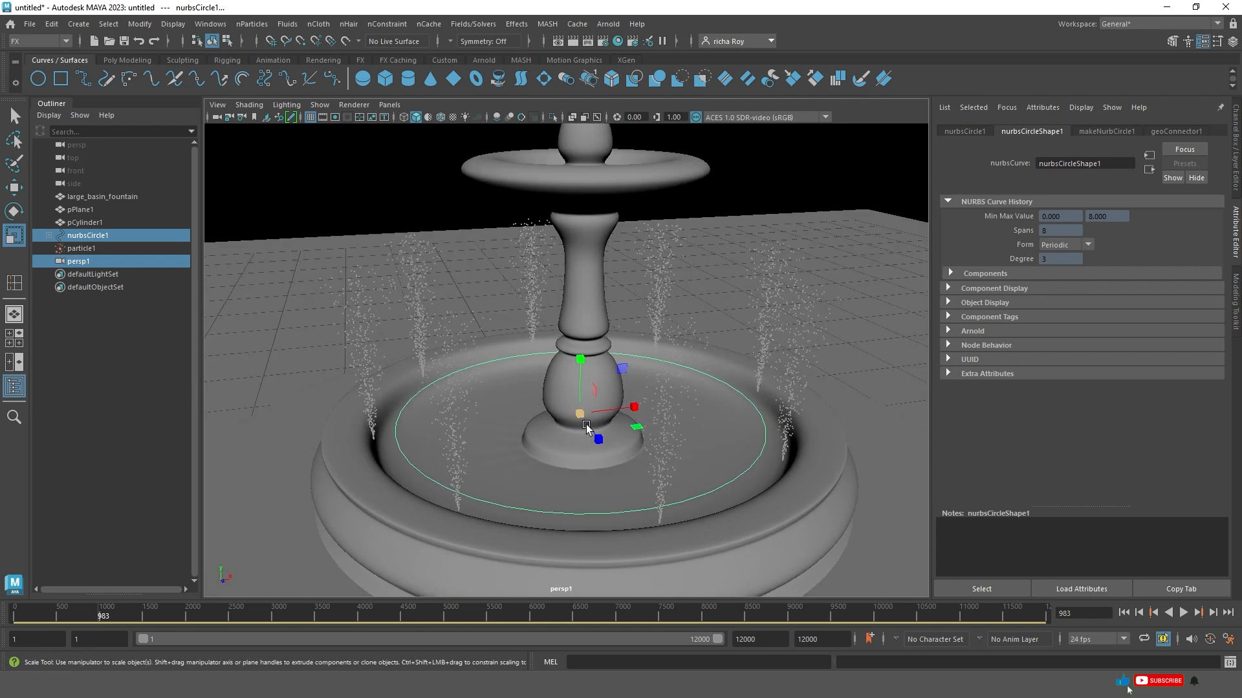
pyautogui.press('w')
pyautogui.press('v')
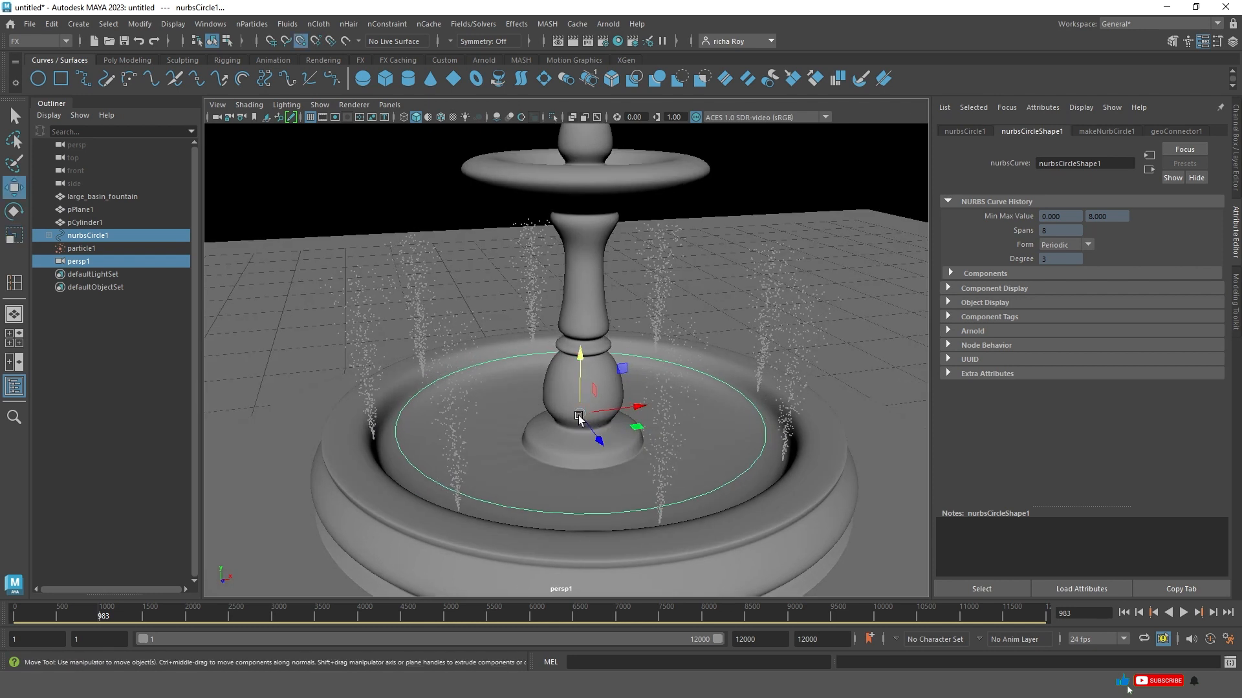
pyautogui.moveTo(577, 414); pyautogui.dragTo(571, 266)
pyautogui.hotkey('ctrl', 'z')
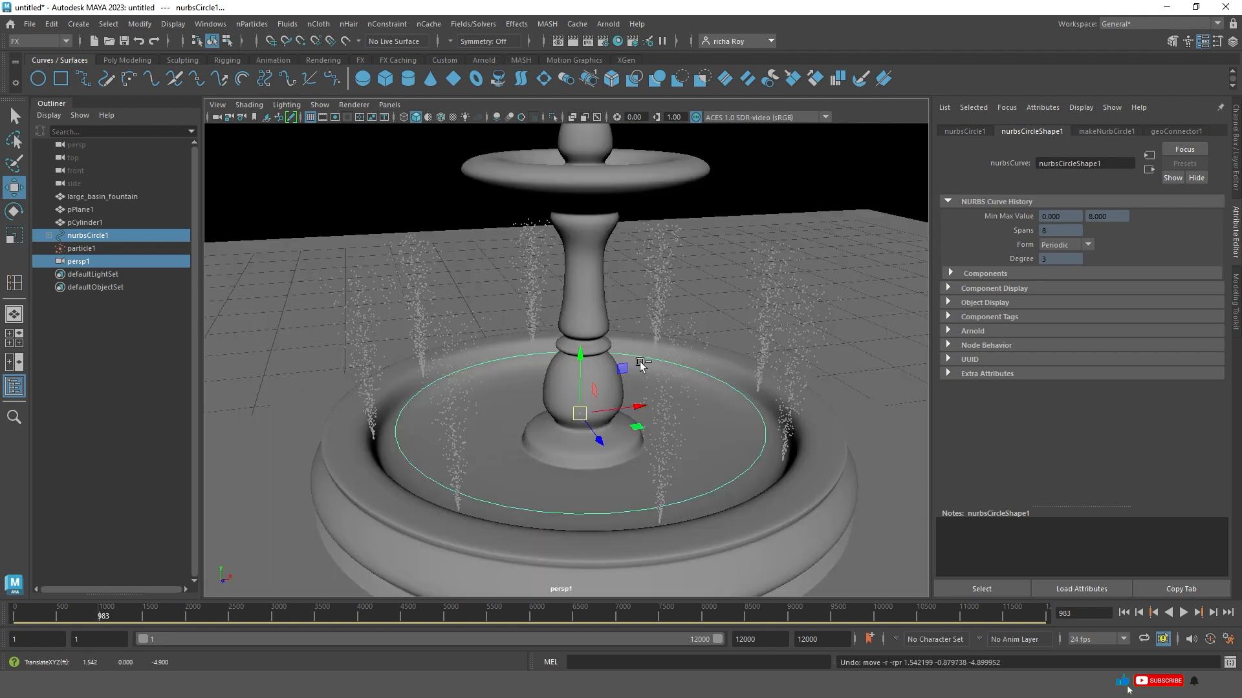
# Rewind to the first frame, select only the emitter circle, and lower it in the basin to about 0.81 on Y.
pyautogui.scroll(-3, 596, 508)
pyautogui.click(1126, 613)
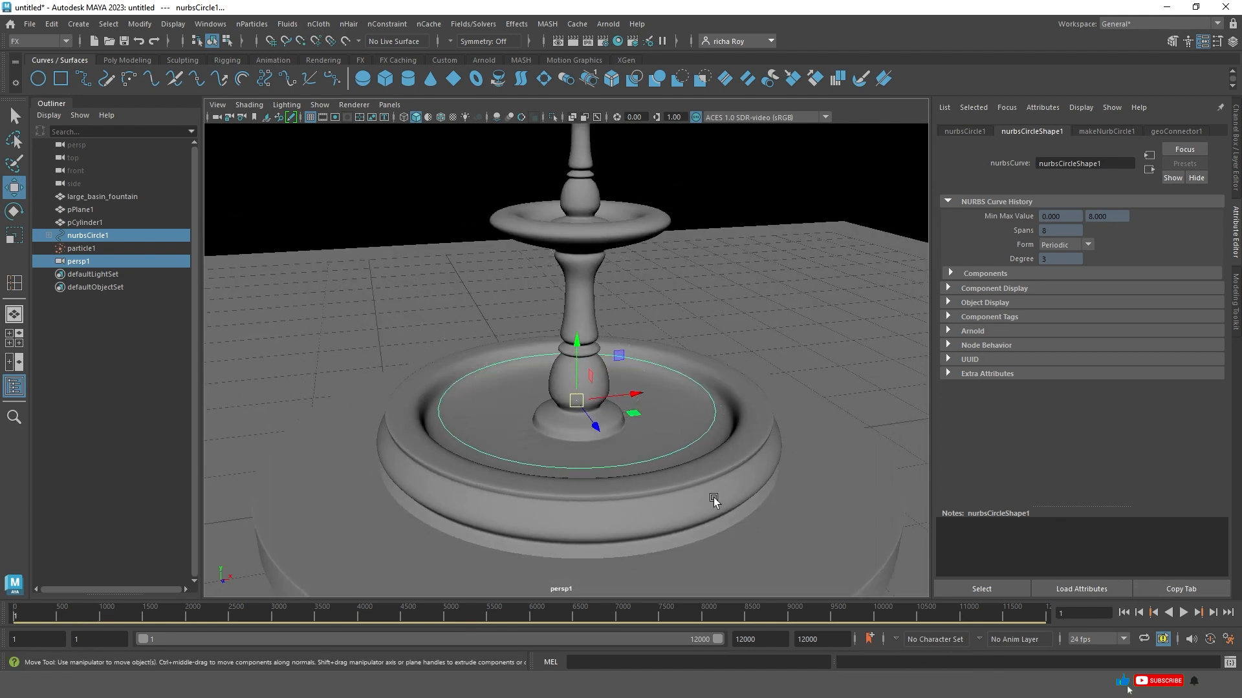
pyautogui.scroll(-3, 626, 341)
pyautogui.scroll(-2, 625, 363)
pyautogui.click(626, 416)
pyautogui.keyDown('alt'); pyautogui.moveTo(626, 415); pyautogui.dragTo(580, 386); pyautogui.keyUp('alt')
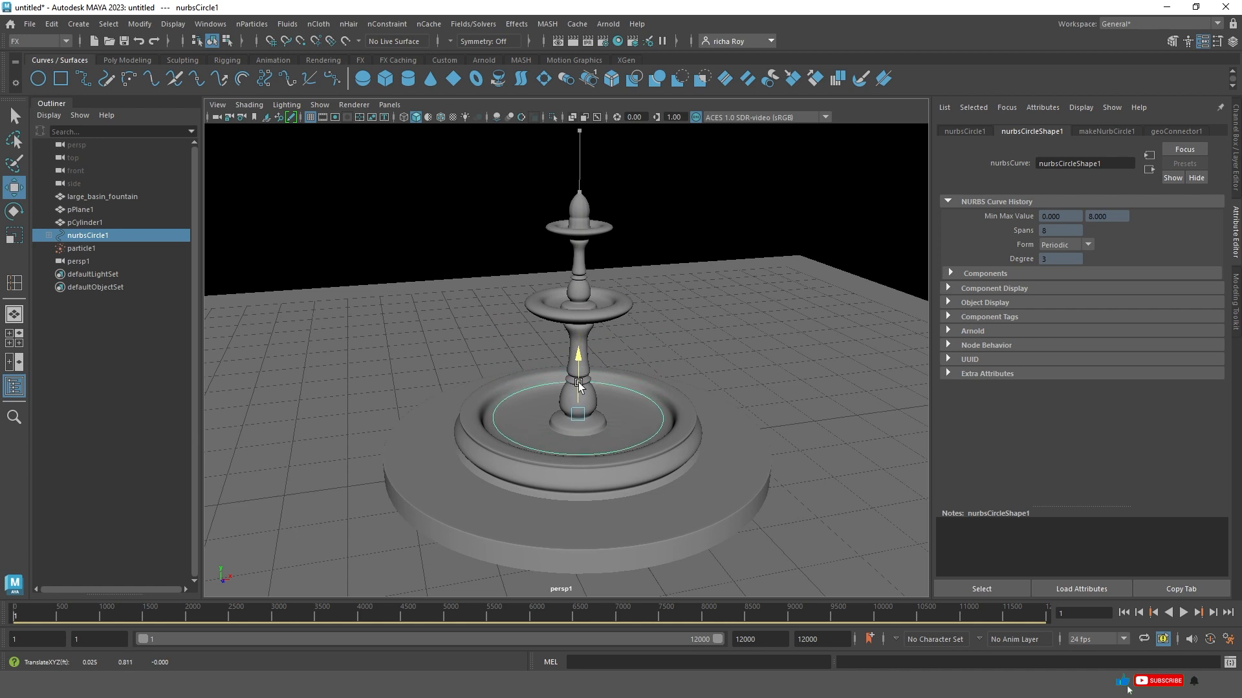
# Scale the emitter circle down uniformly to about 1.413 and play the simulation to check the water jets.
pyautogui.scroll(3, 597, 451)
pyautogui.press('r')
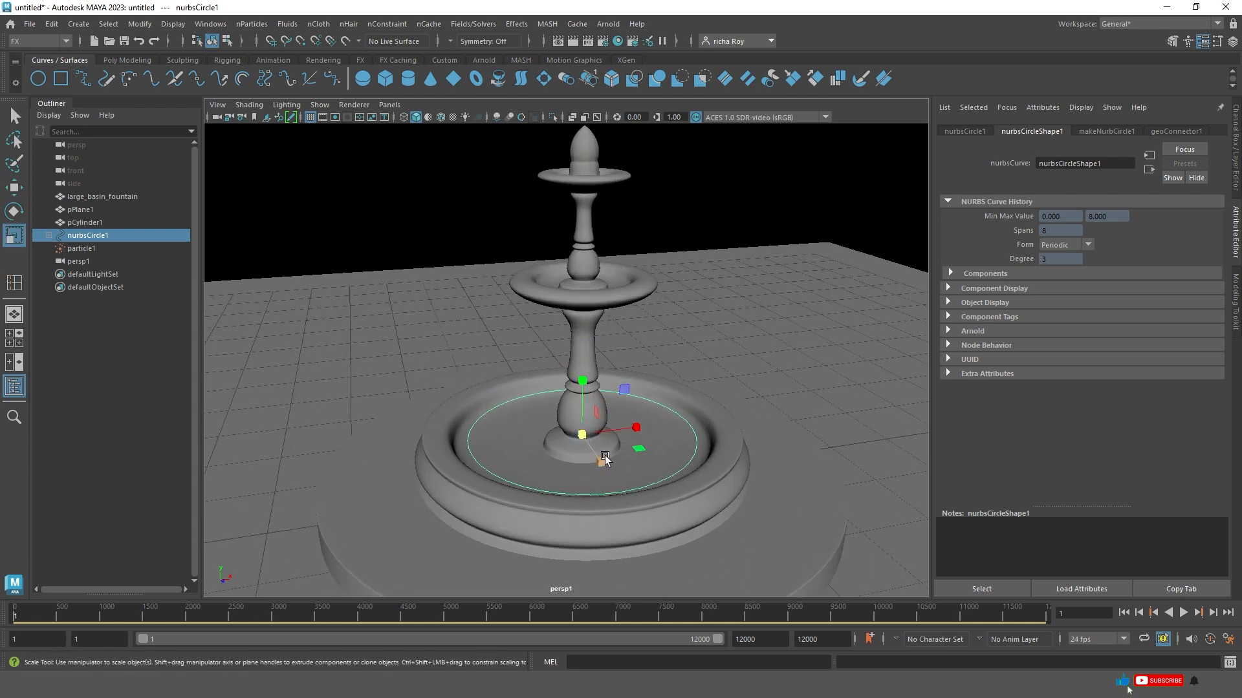
pyautogui.moveTo(579, 437); pyautogui.dragTo(565, 432)
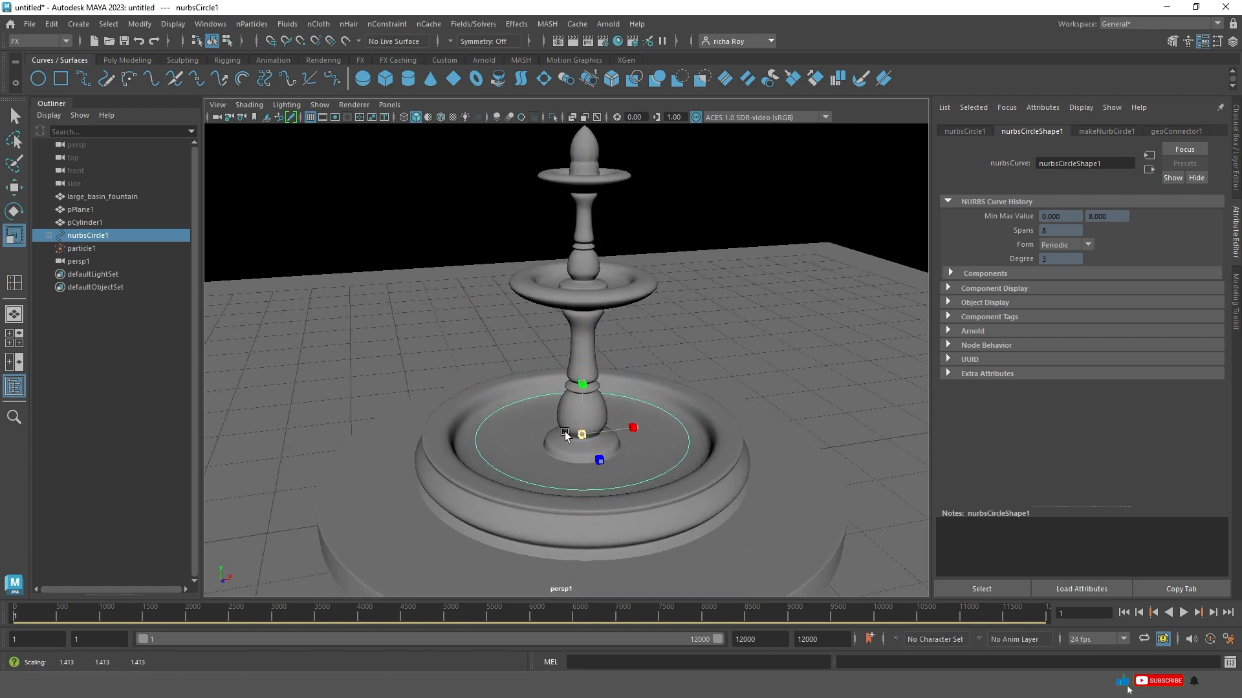
pyautogui.click(1183, 612)
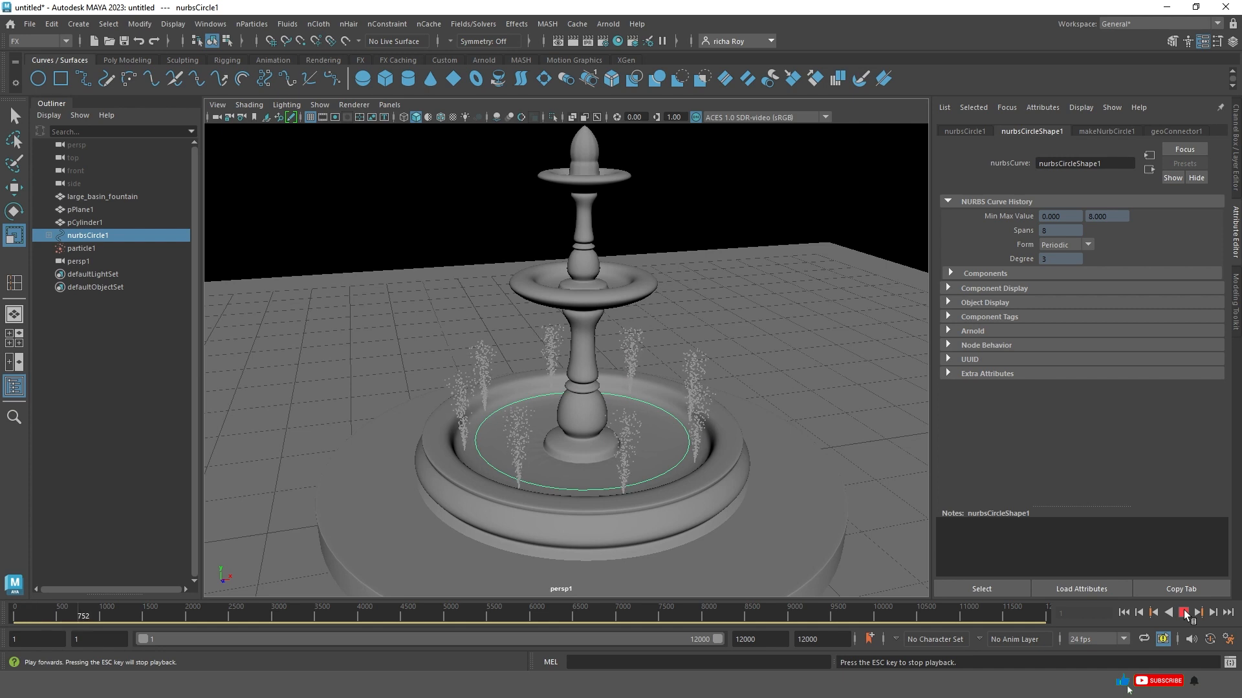
pyautogui.click(1183, 613)
pyautogui.keyDown('alt'); pyautogui.moveTo(646, 414); pyautogui.dragTo(703, 389); pyautogui.keyUp('alt')
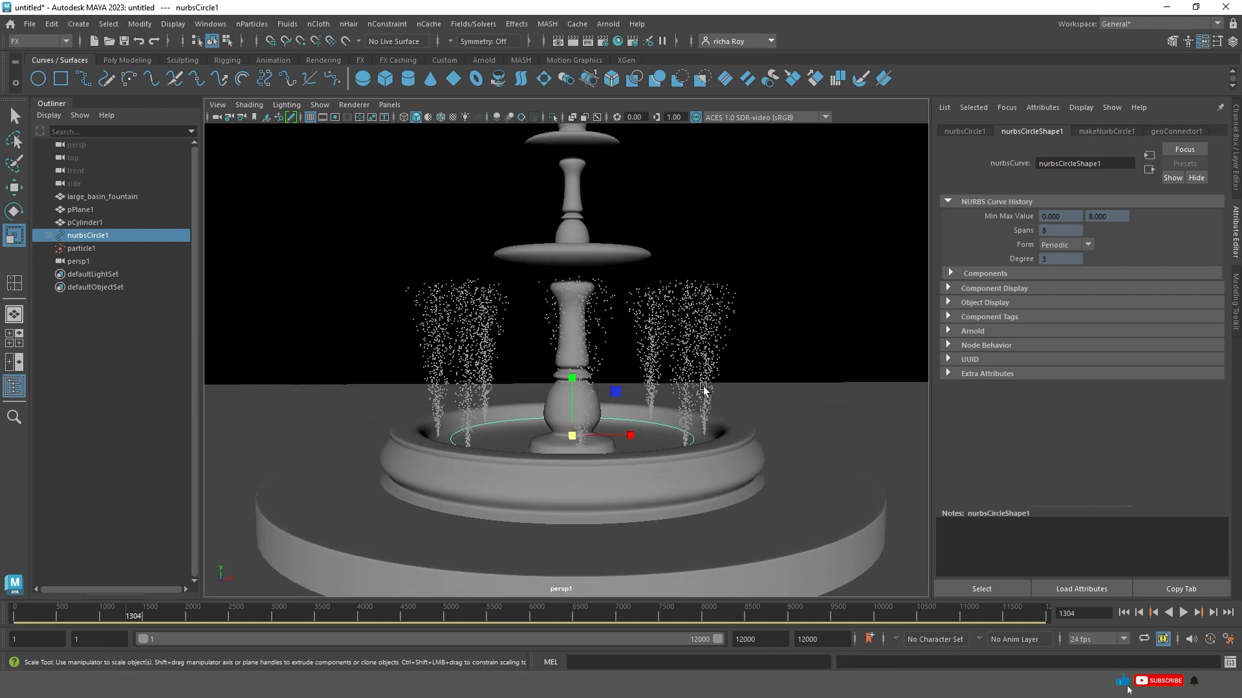
# Select the water particles, raise the emitter's speed to 3.370, and play the simulation to check the jet height.
pyautogui.click(673, 305)
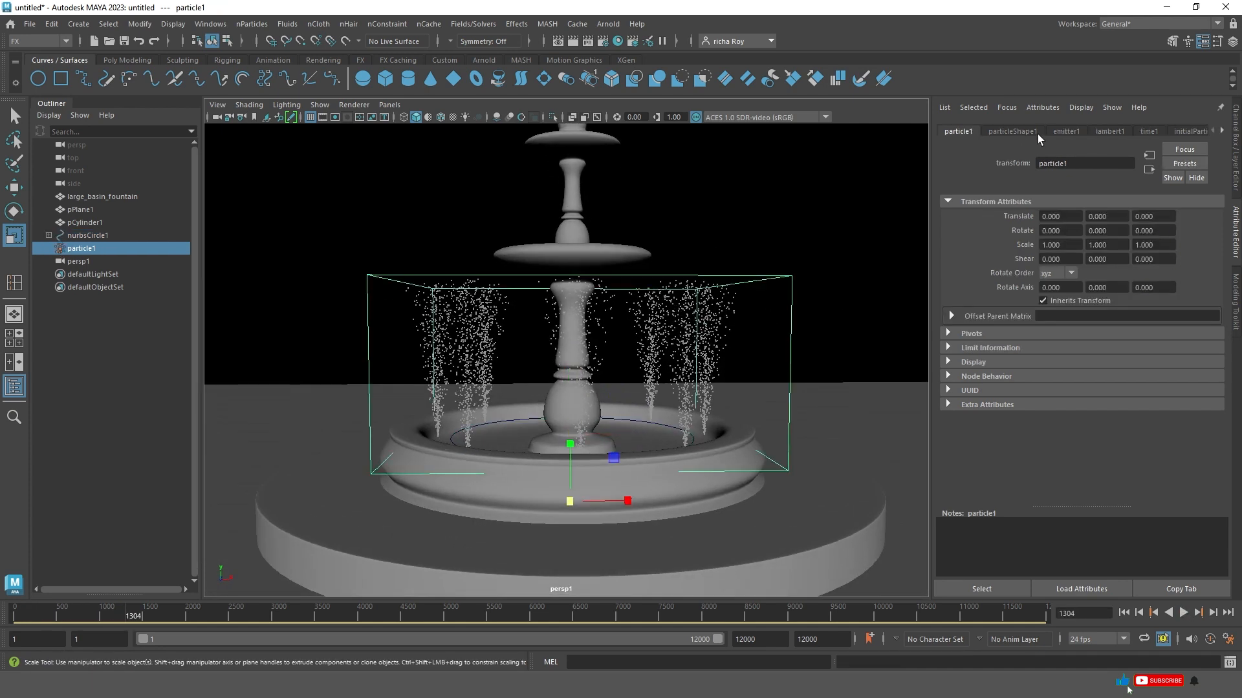
pyautogui.click(1066, 131)
pyautogui.moveTo(1099, 454); pyautogui.dragTo(1128, 454)
pyautogui.hotkey('alt', 'v')
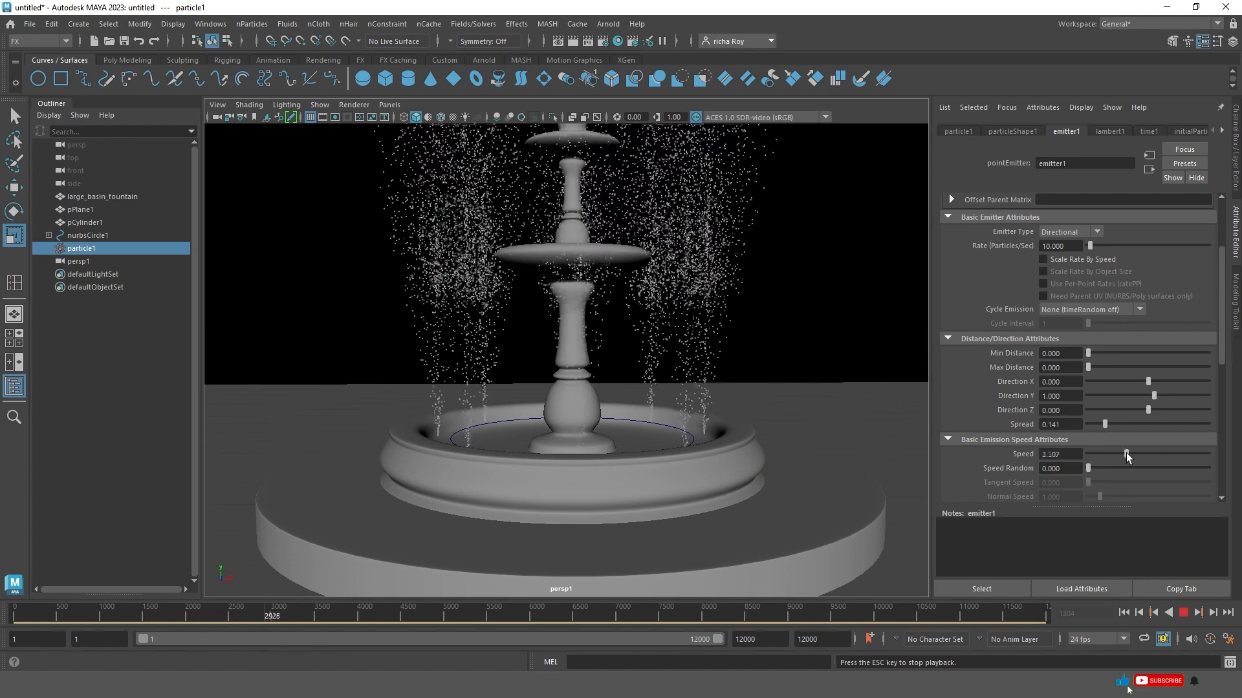
pyautogui.click(1188, 618)
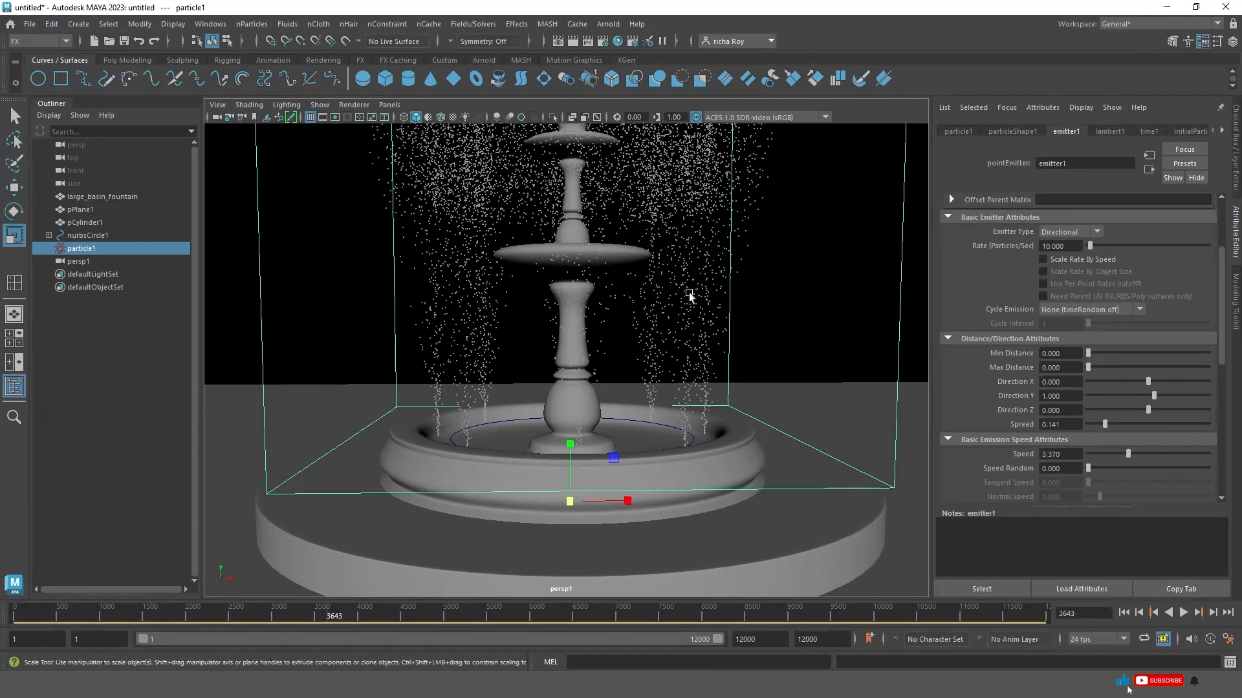
# Change the particle render type to Streak, add the attributes for that render type, and play the simulation briefly.
pyautogui.click(999, 133)
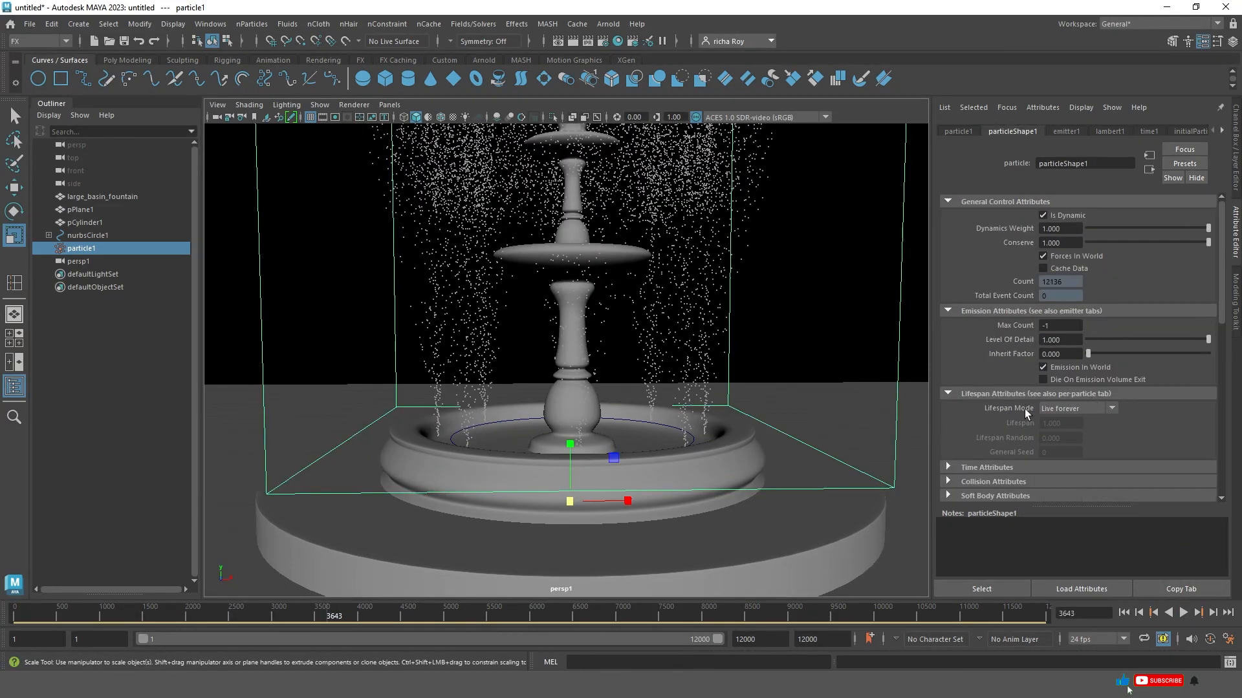
pyautogui.scroll(-5, 1125, 401)
pyautogui.click(1064, 309)
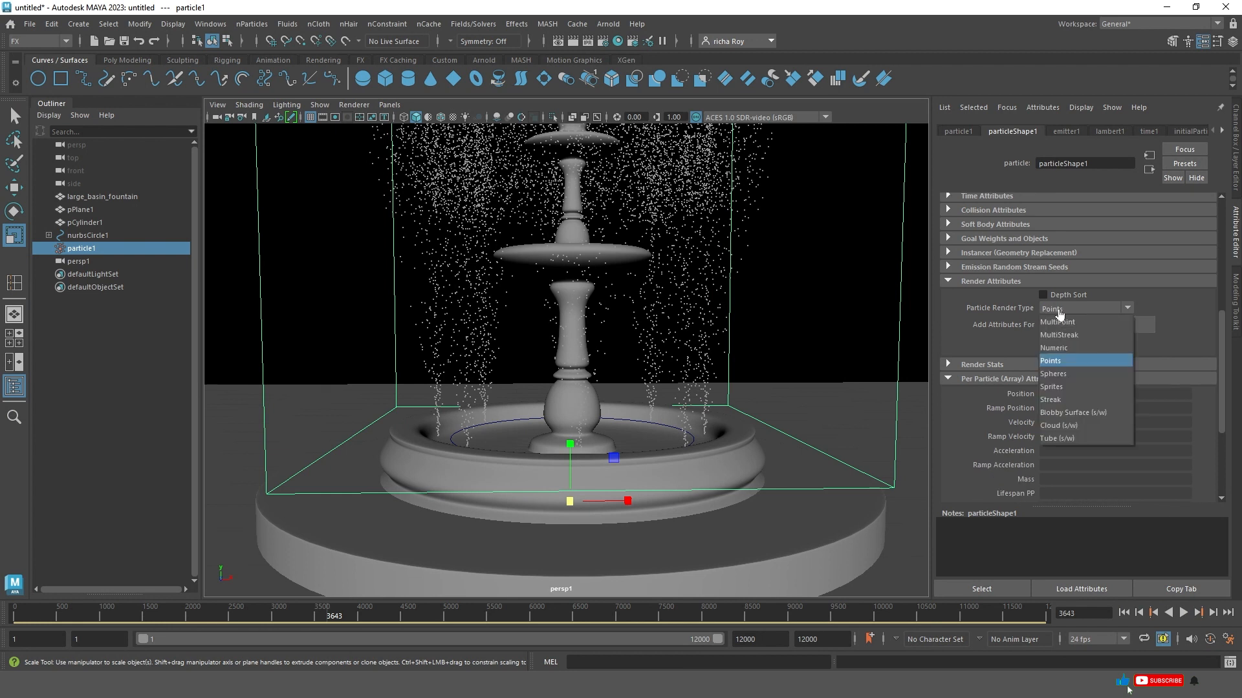
pyautogui.click(1075, 401)
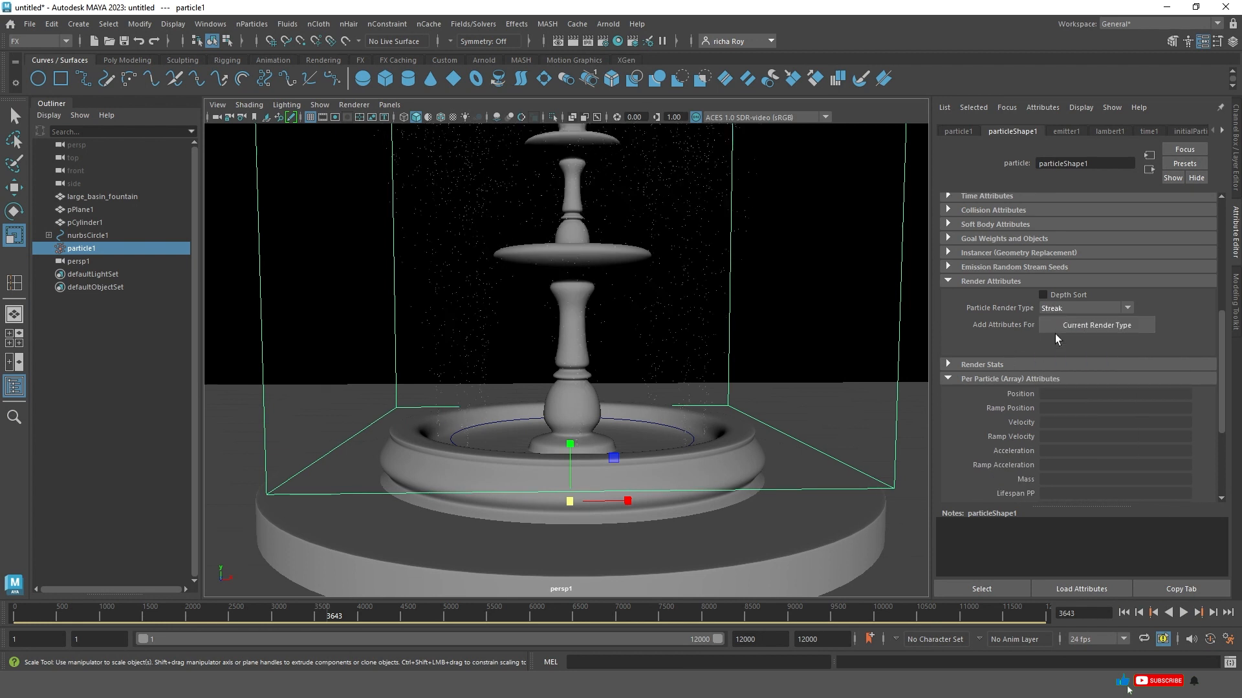
pyautogui.click(1182, 612)
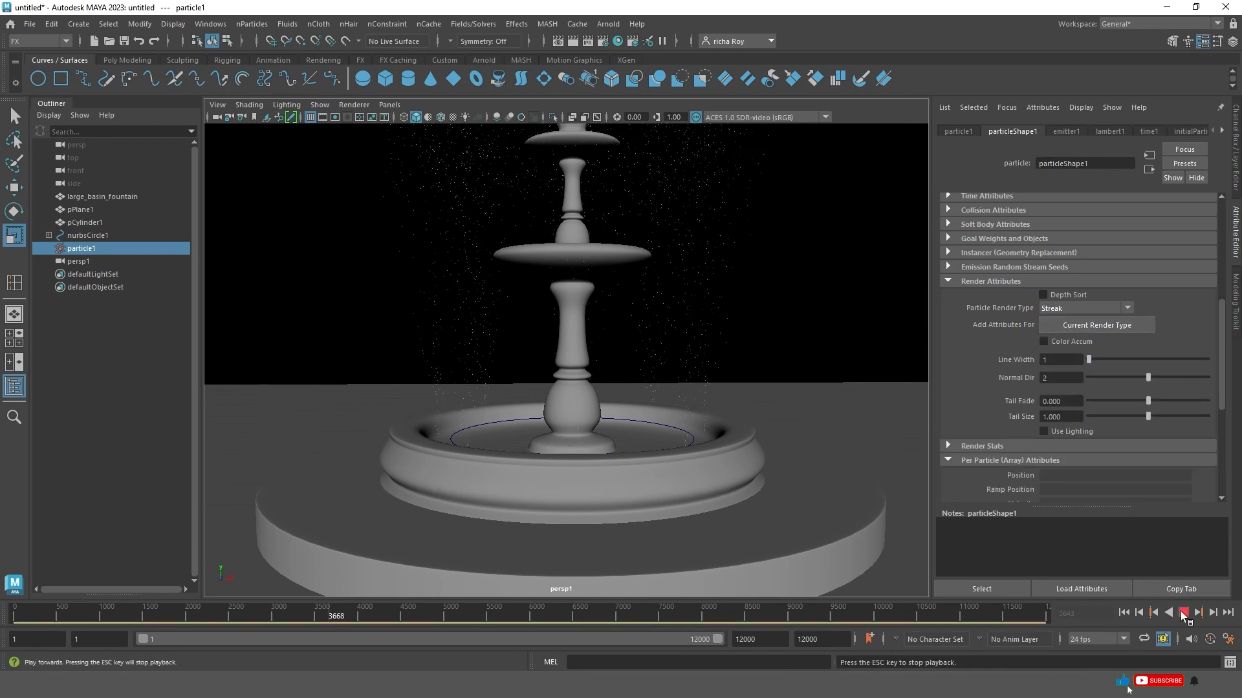
pyautogui.click(1182, 613)
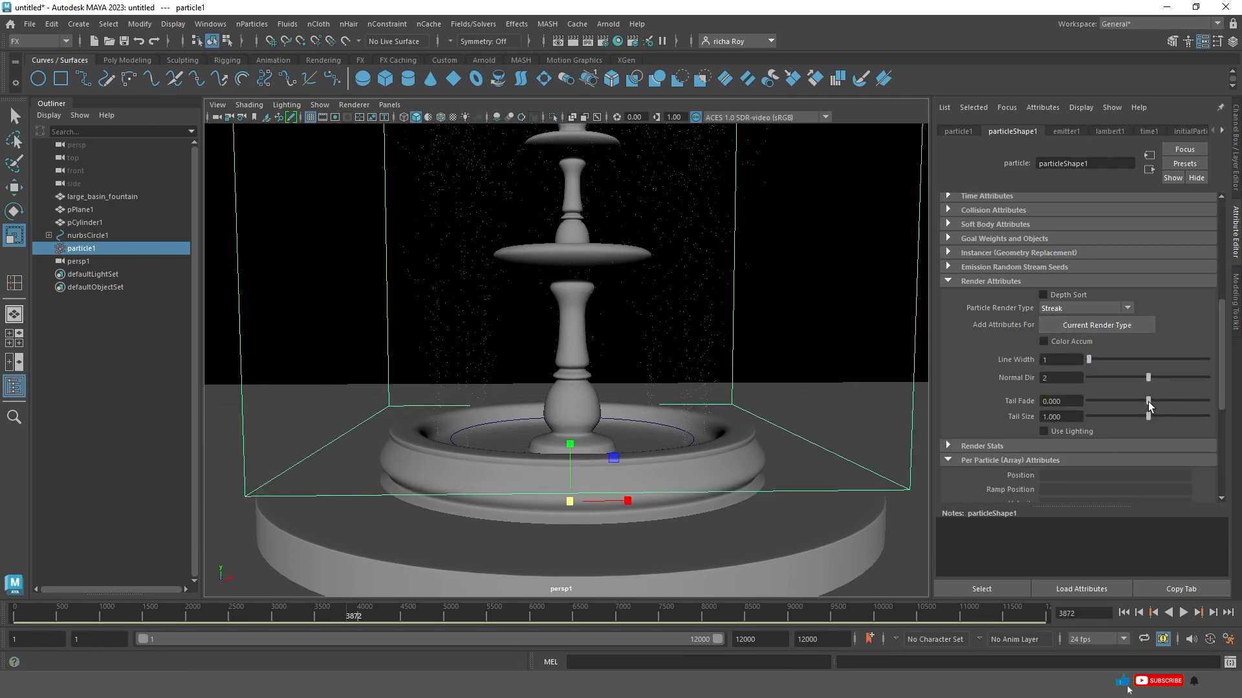
# Increase the streak tail size to 24.176 and play the simulation to inspect the water streaks around the whole fountain.
pyautogui.moveTo(1148, 415); pyautogui.dragTo(1163, 416)
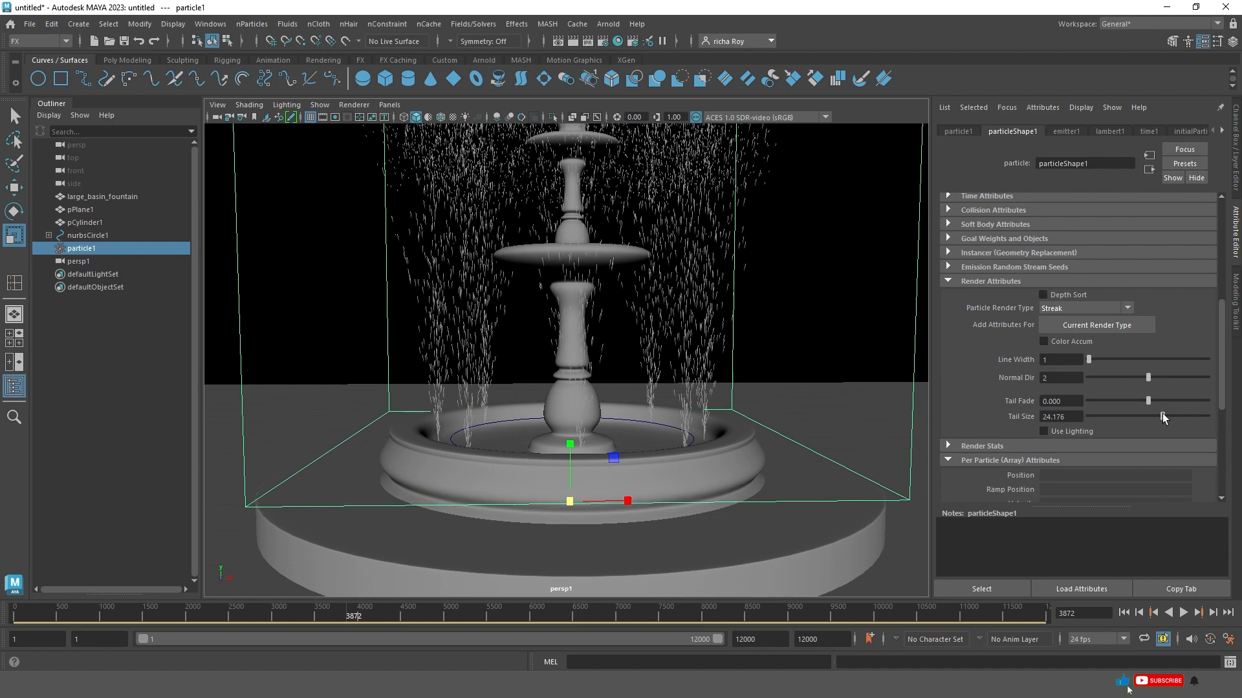
pyautogui.click(1182, 613)
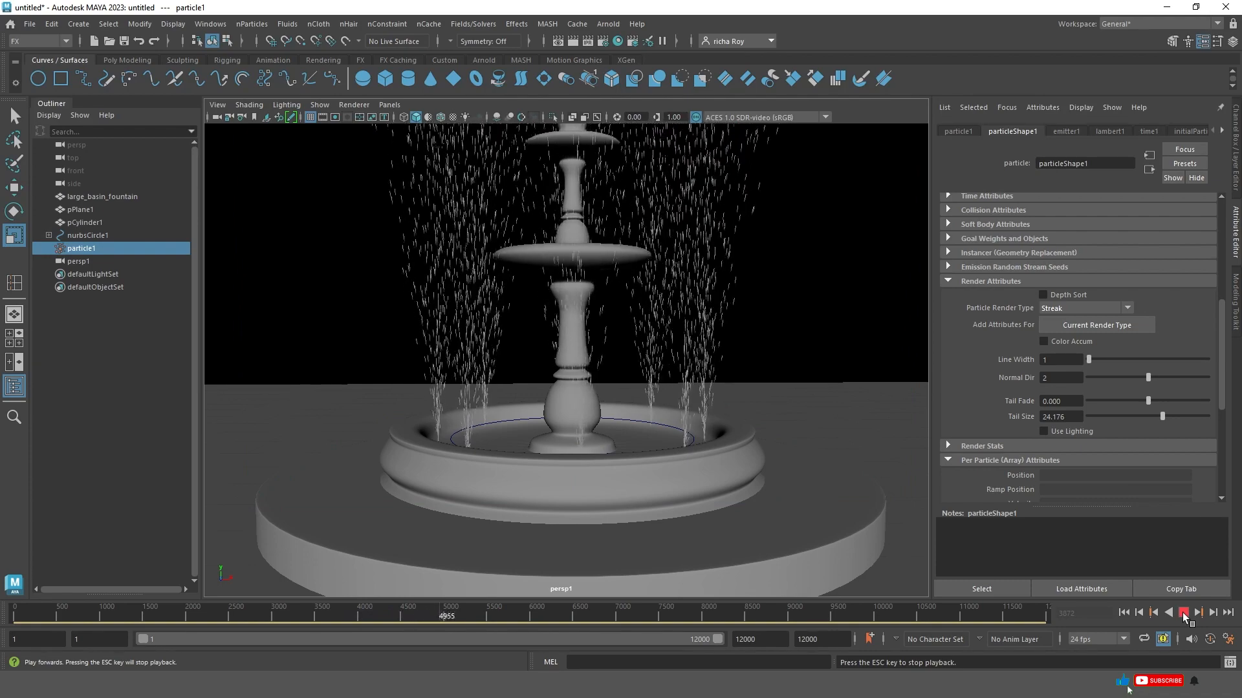
pyautogui.click(1183, 612)
pyautogui.press('r')
pyautogui.scroll(-5, 645, 391)
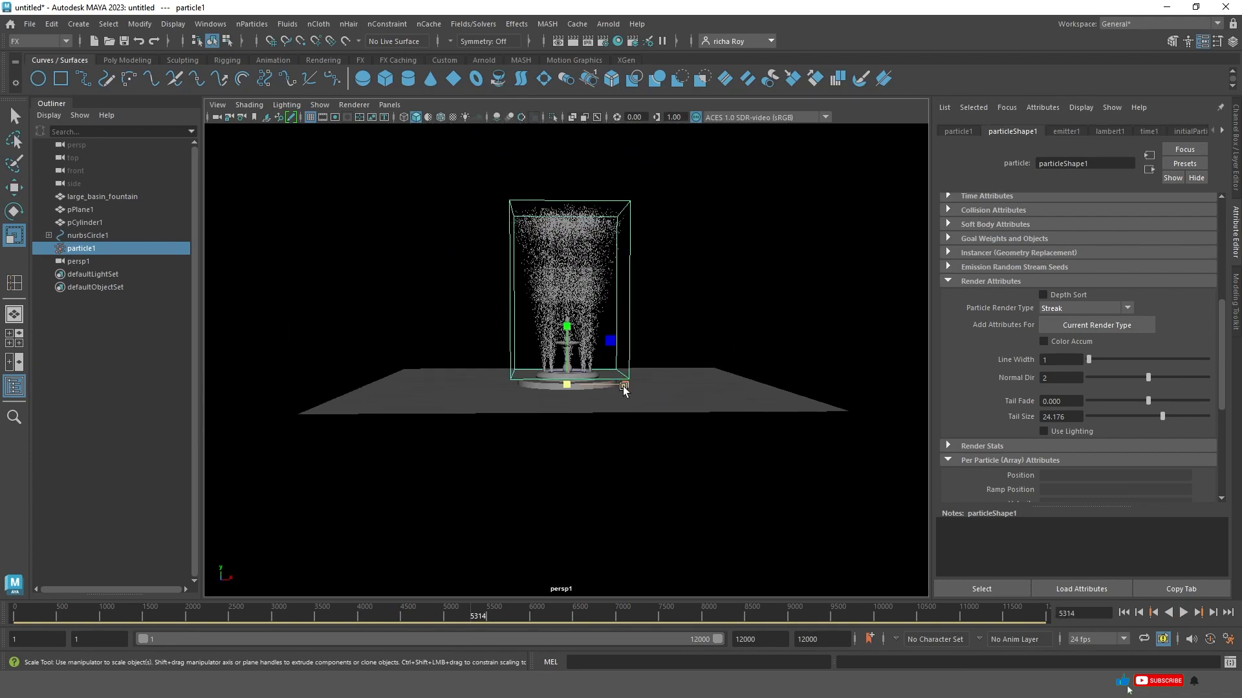
pyautogui.scroll(8, 624, 394)
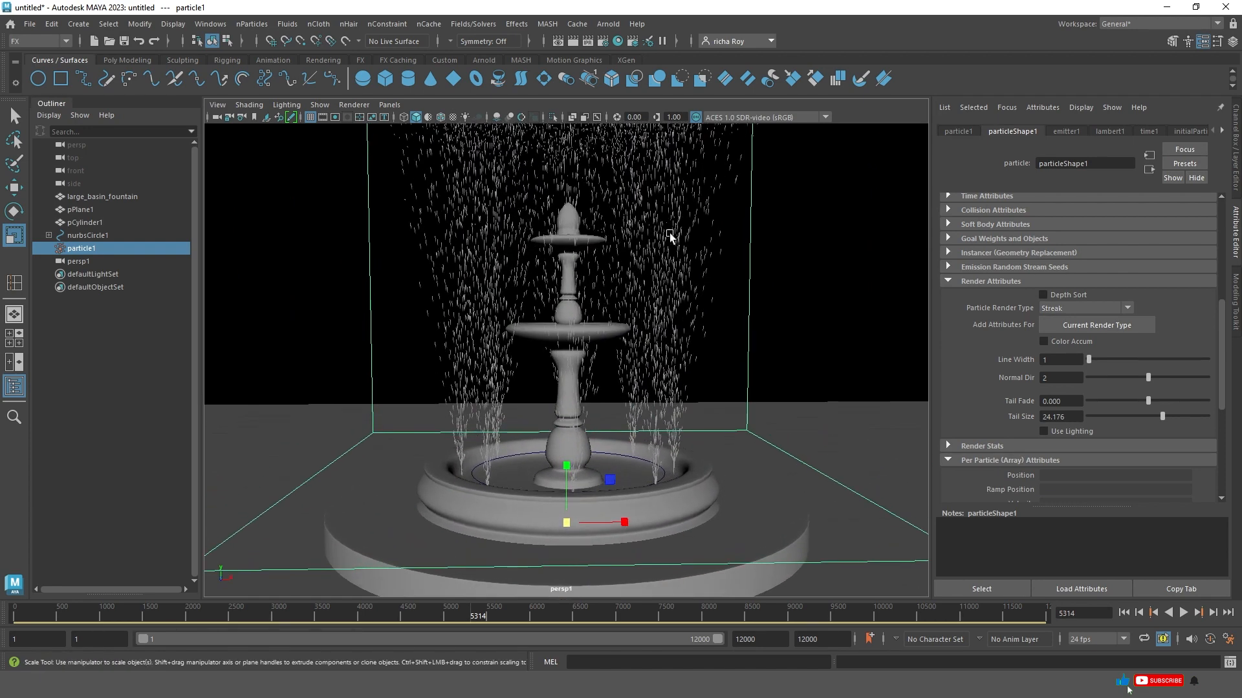
pyautogui.scroll(3, 649, 496)
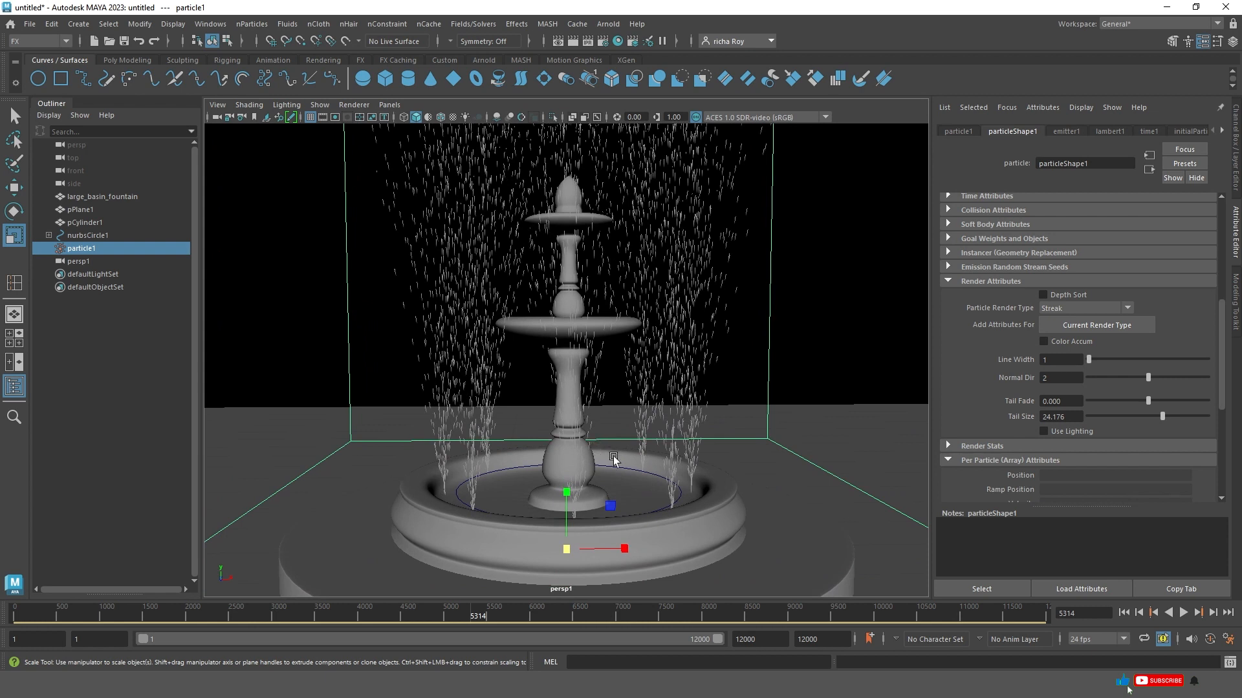
# Select the water particles and apply a gravity field to them with the options reset to default.
pyautogui.click(660, 509)
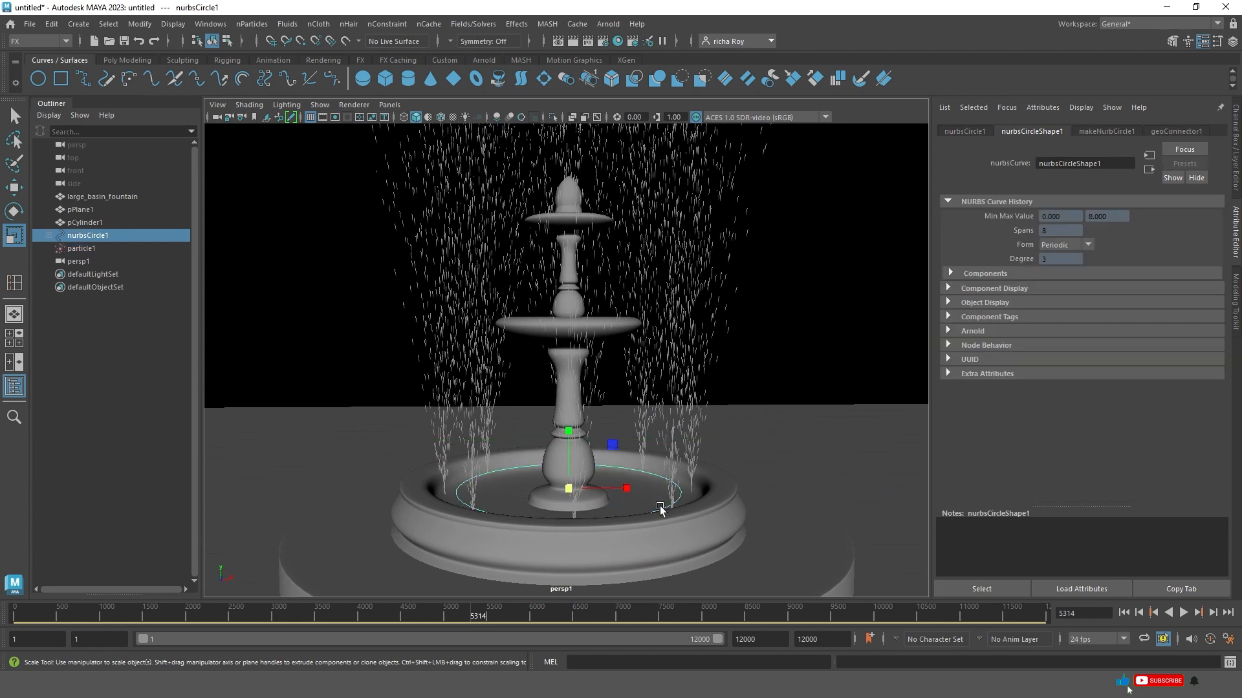
pyautogui.click(706, 245)
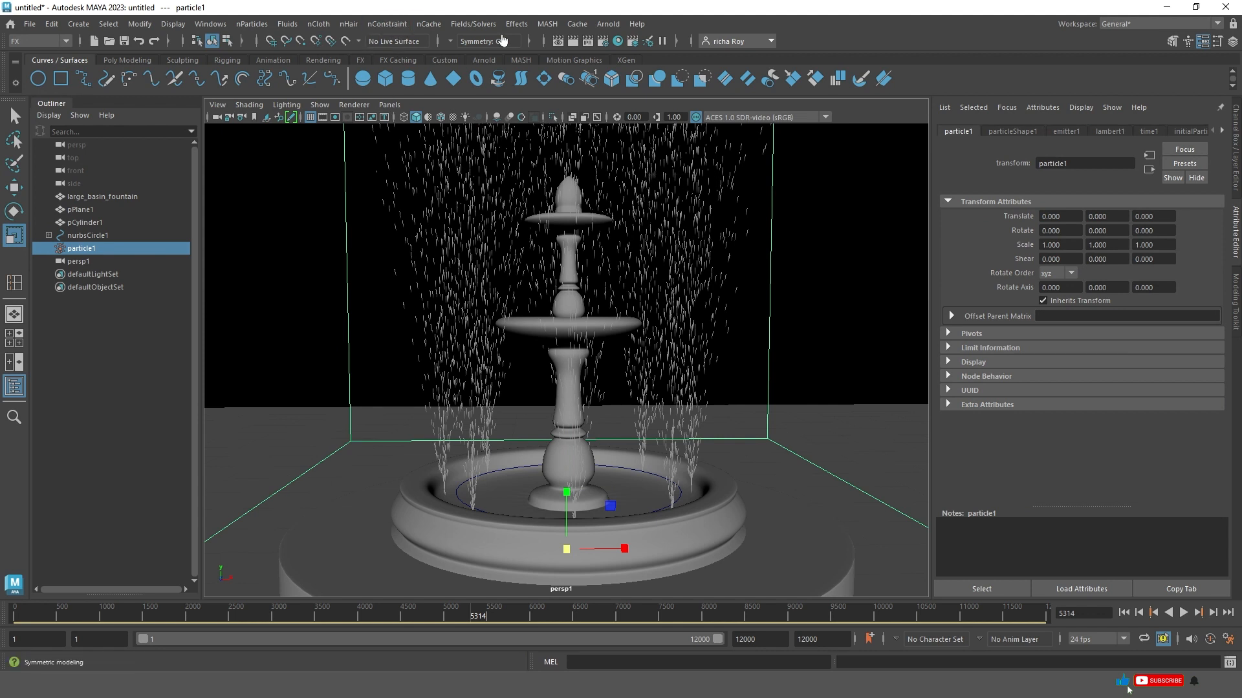
pyautogui.click(476, 25)
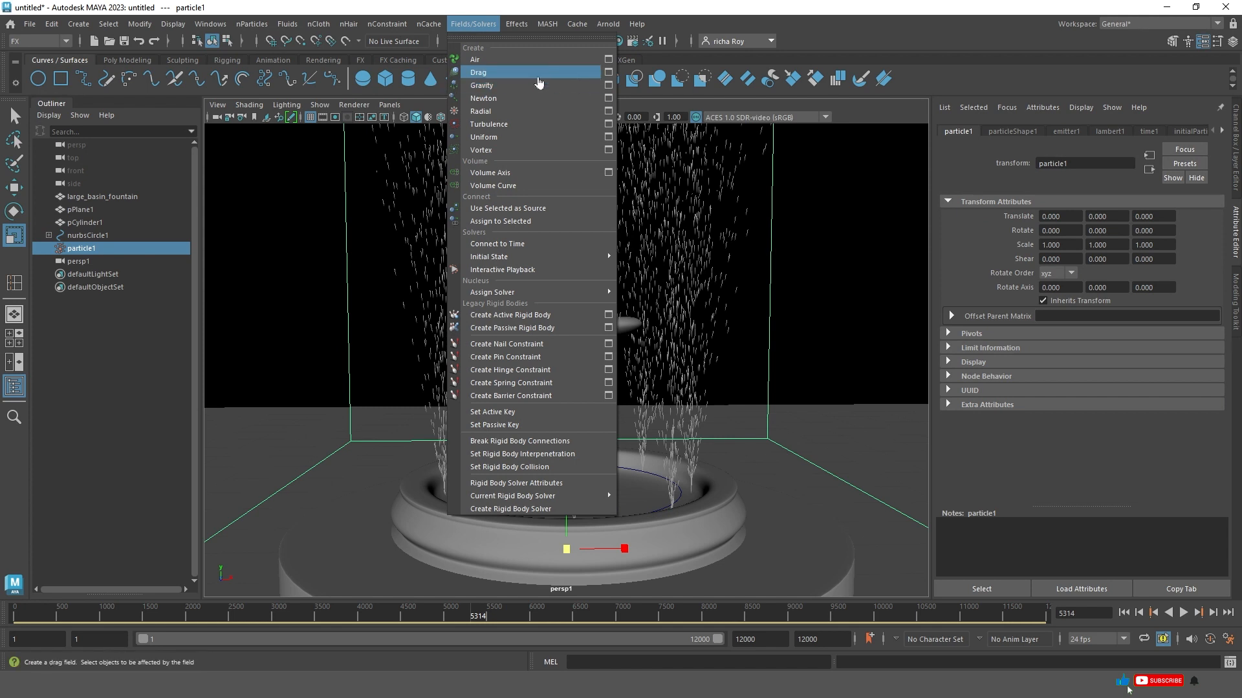
pyautogui.click(608, 86)
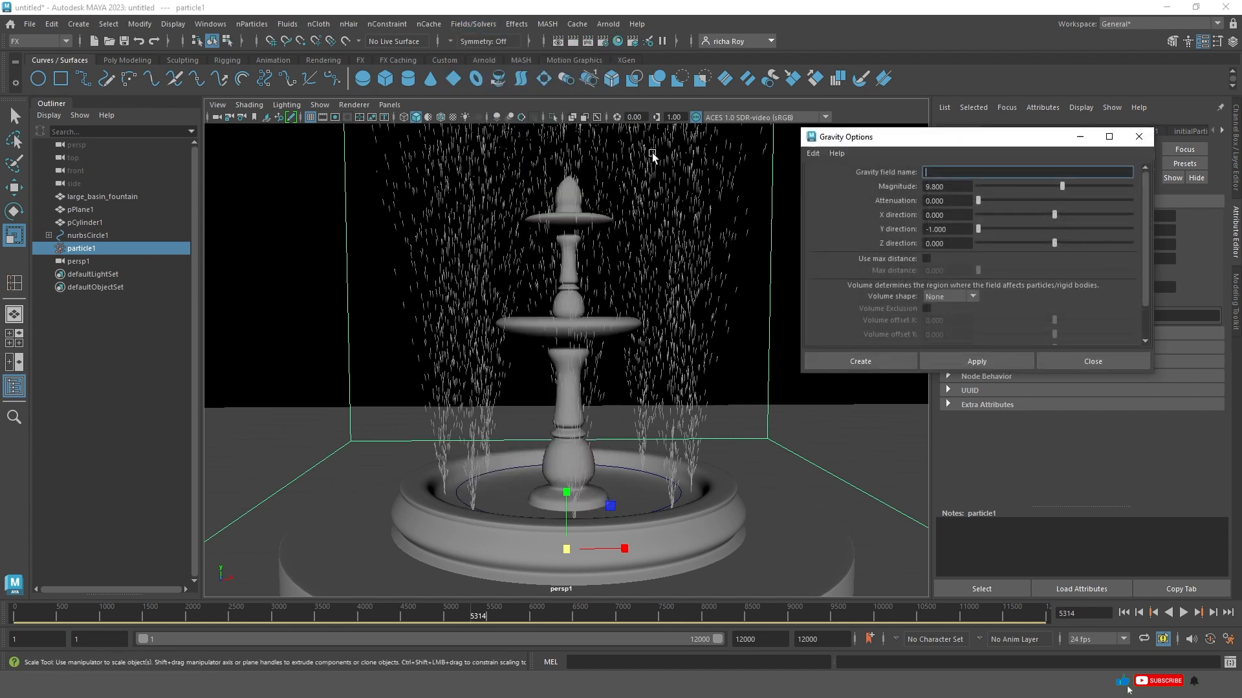
pyautogui.click(814, 155)
pyautogui.click(855, 179)
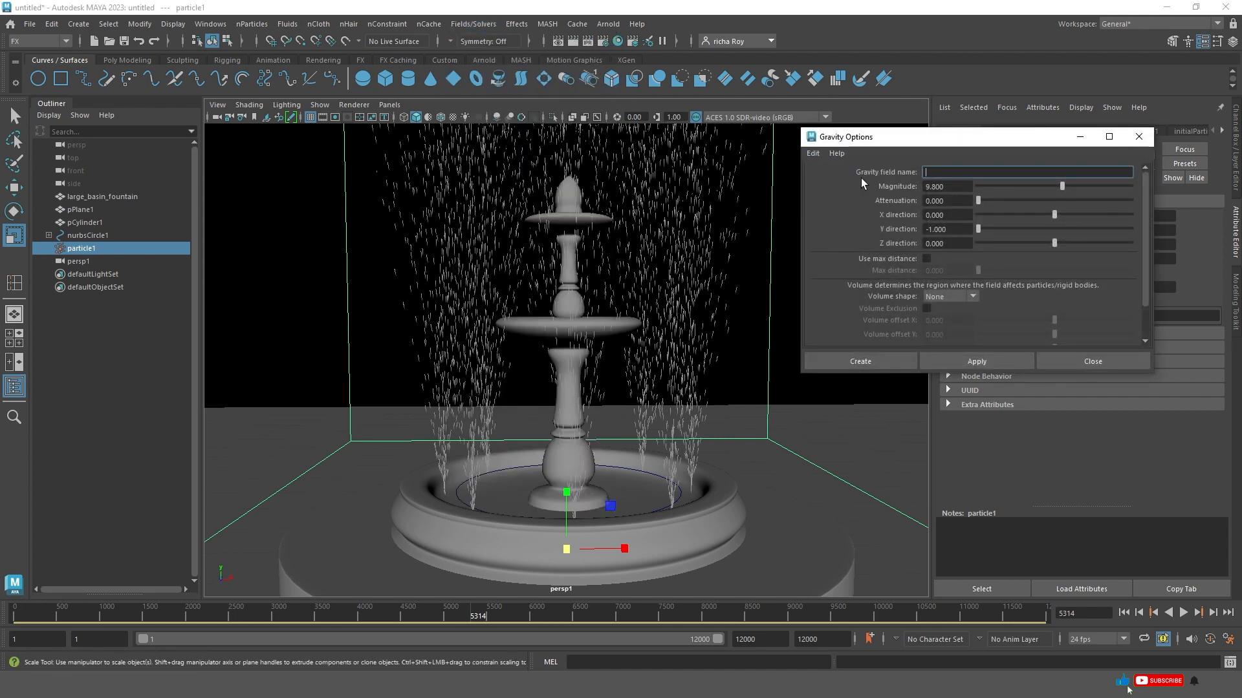
pyautogui.click(945, 361)
# Replay the simulation from the first frame to check how gravity affects the jets, and close the gravity options.
pyautogui.click(1123, 612)
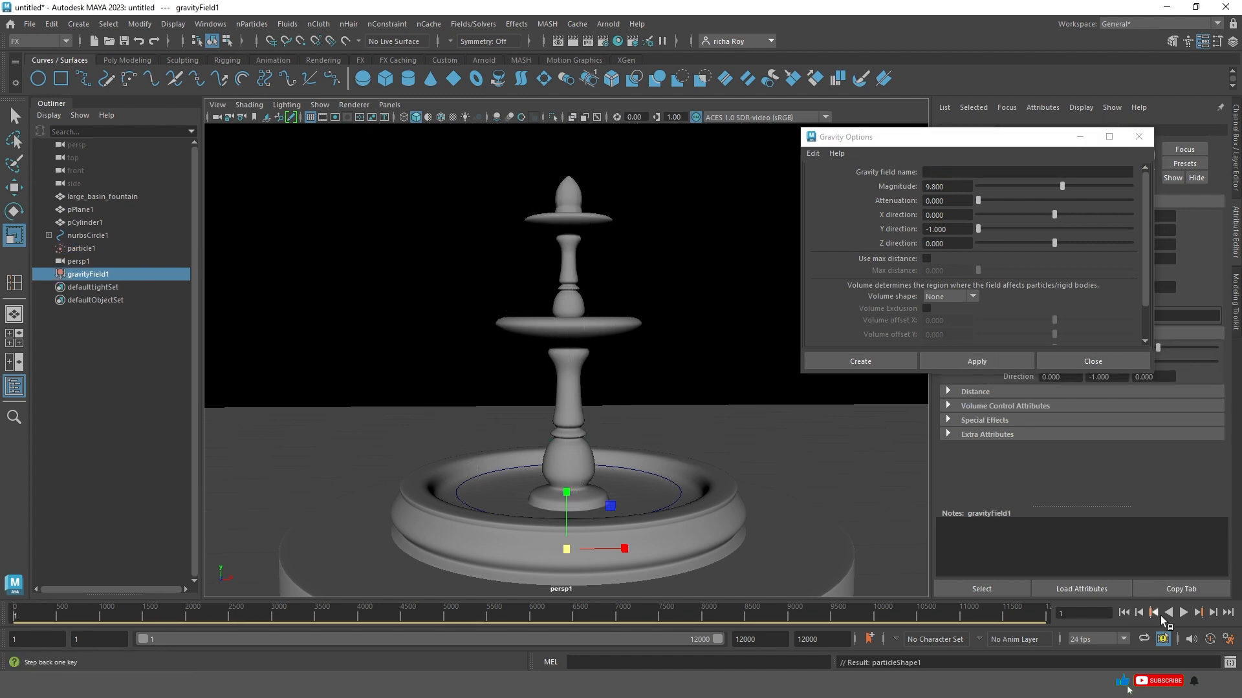
pyautogui.click(1183, 612)
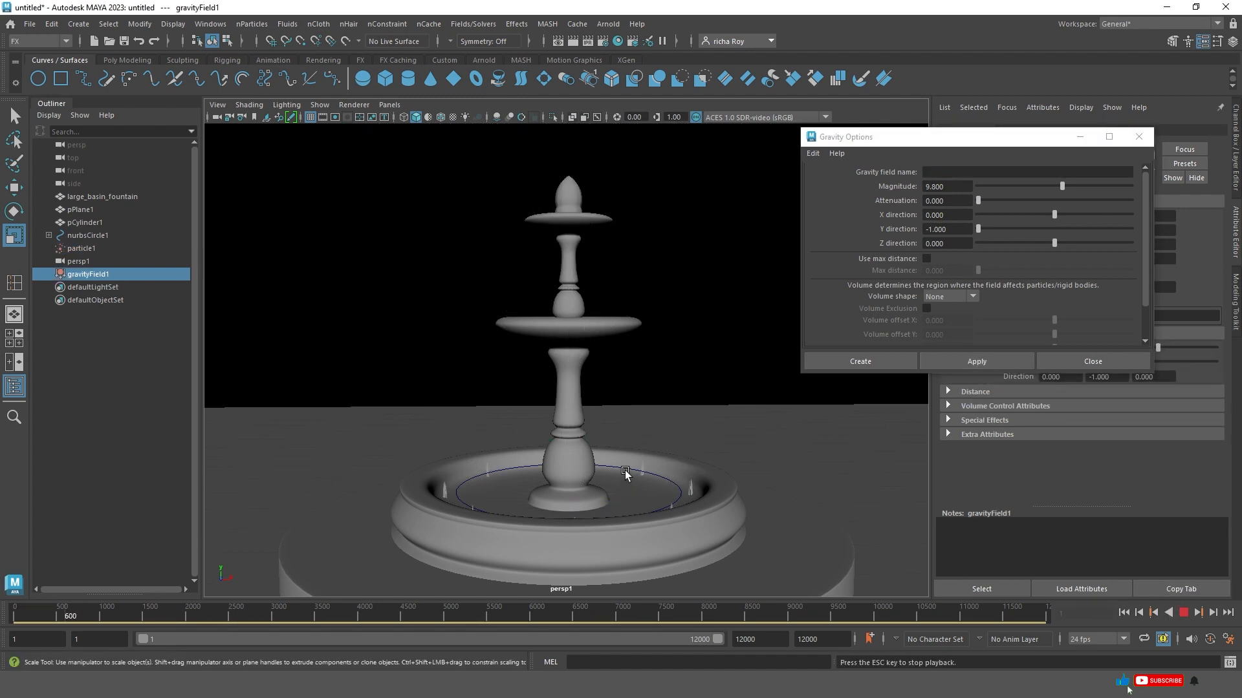
pyautogui.scroll(5, 611, 414)
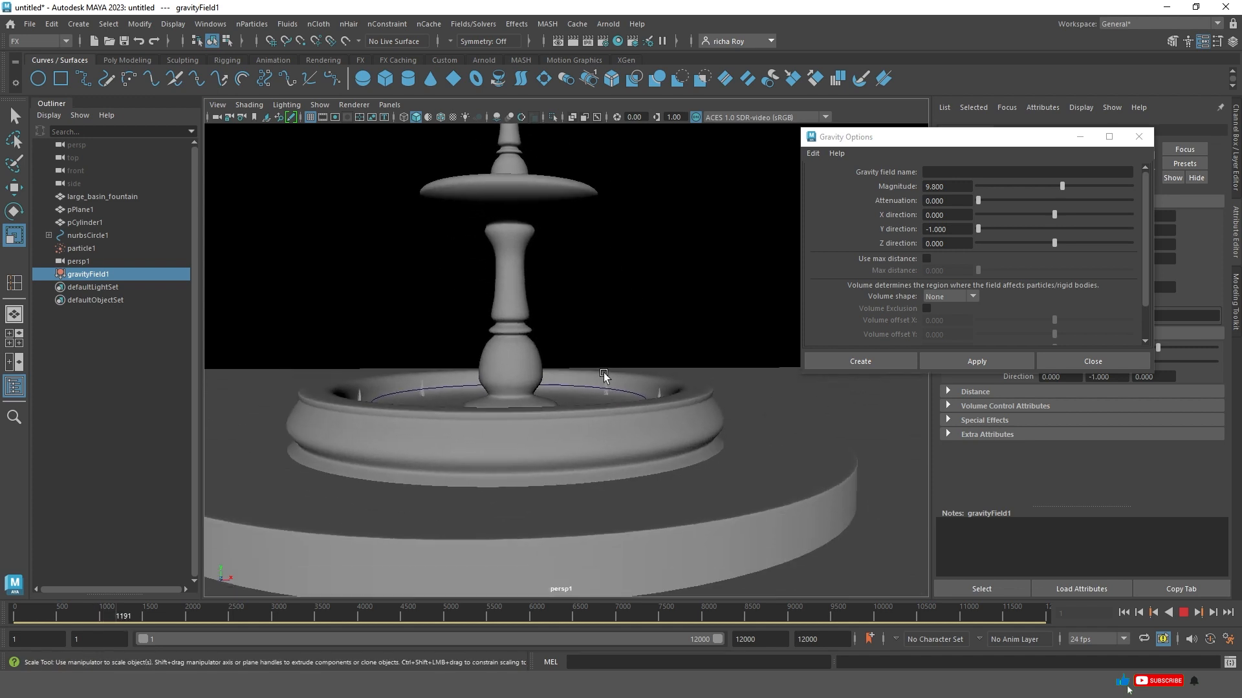
pyautogui.scroll(2, 603, 375)
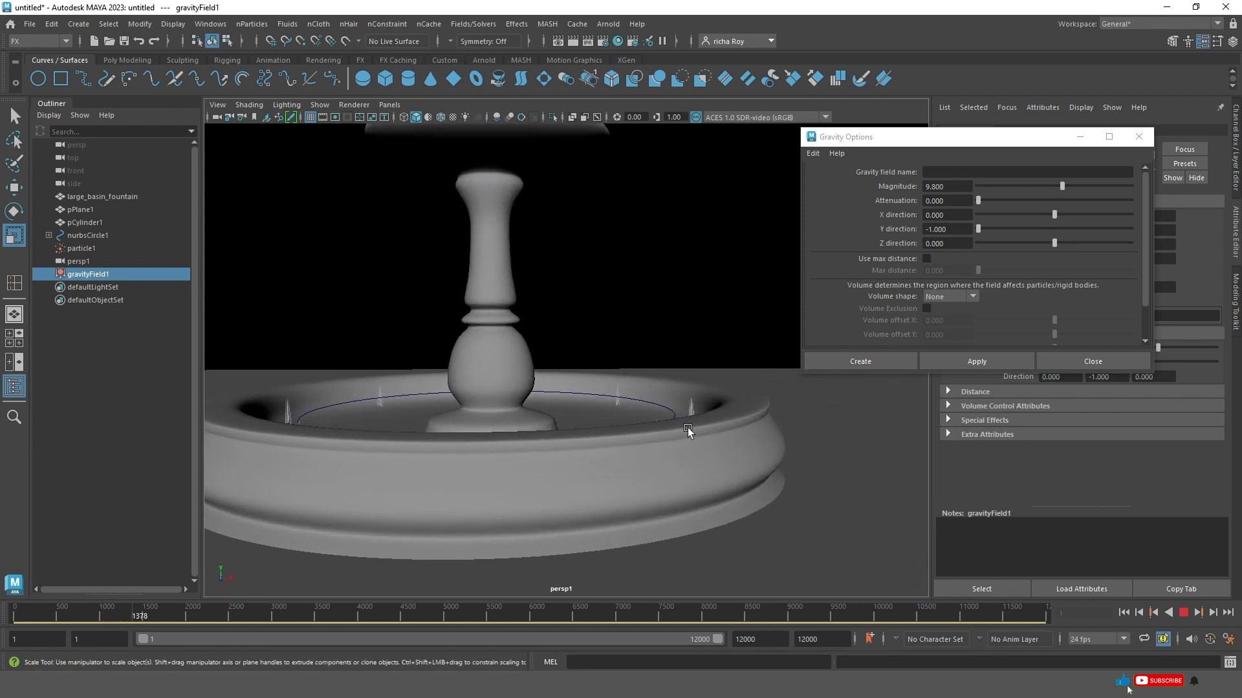
pyautogui.click(1138, 137)
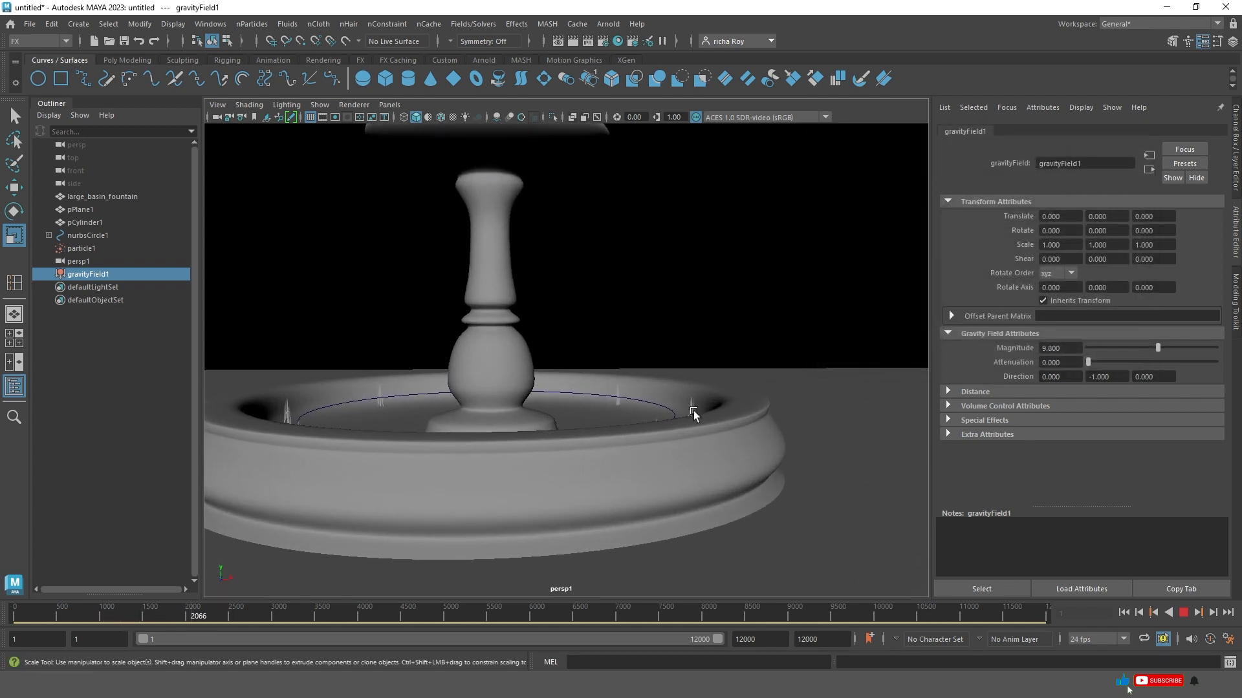
# Set the gravity field's magnitude to 1 while the simulation is playing.
pyautogui.doubleClick(1069, 350)
pyautogui.write('1')
pyautogui.press('Return')
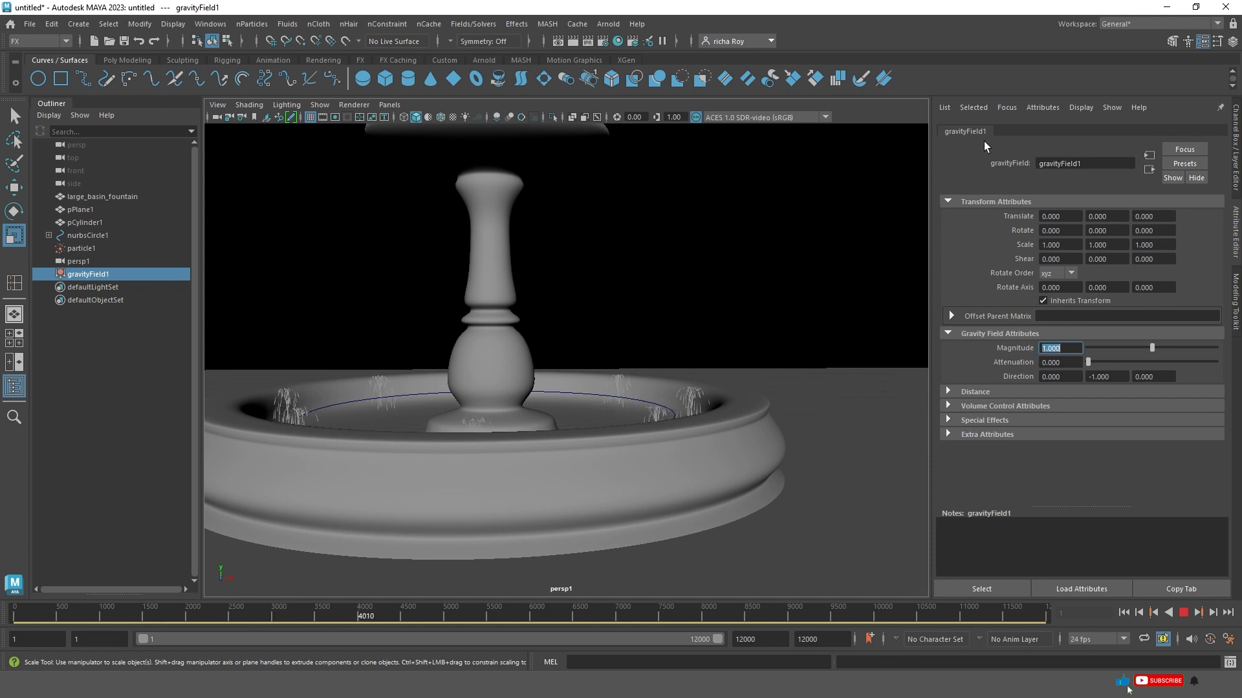
# Select the water particles, restart playback, and raise the emitter's speed to 9.837.
pyautogui.click(694, 393)
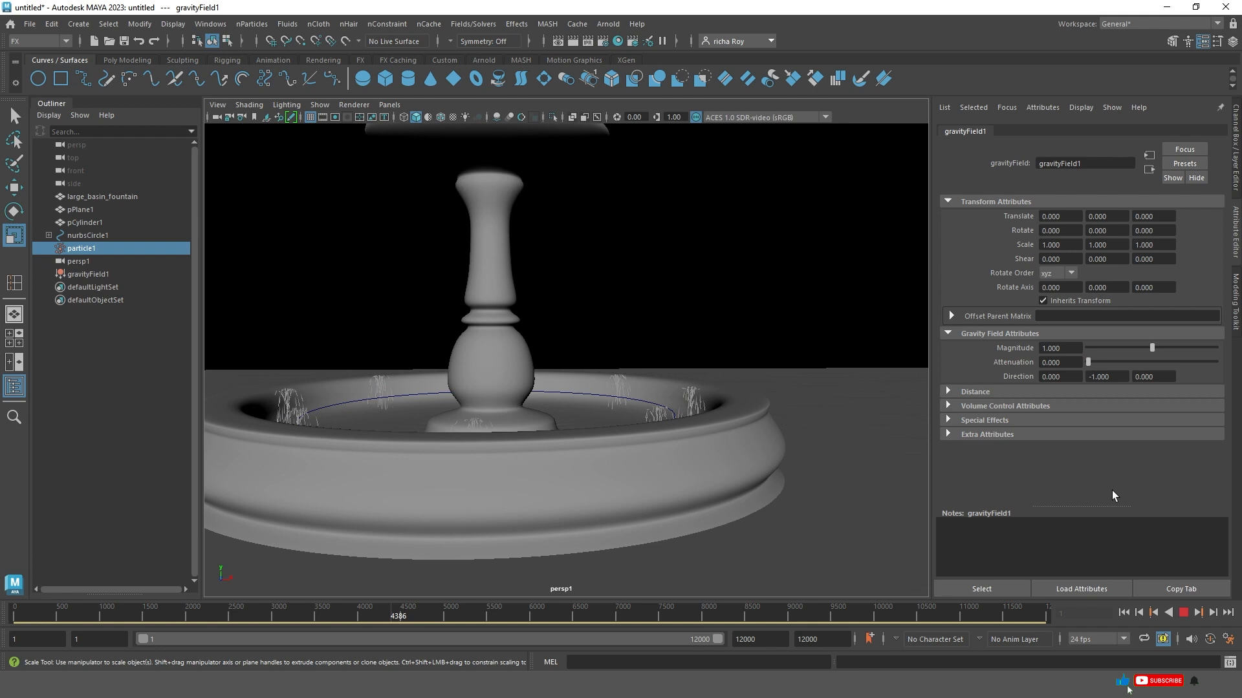
pyautogui.click(1184, 612)
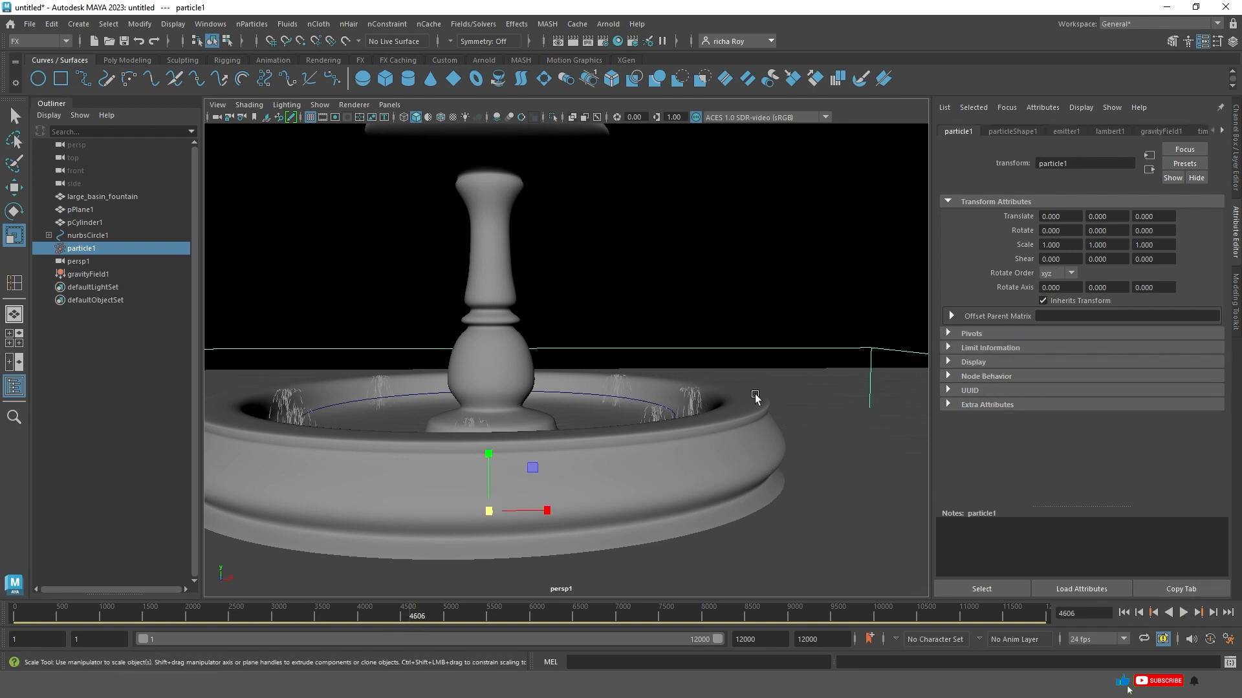
pyautogui.click(1028, 132)
pyautogui.click(1064, 131)
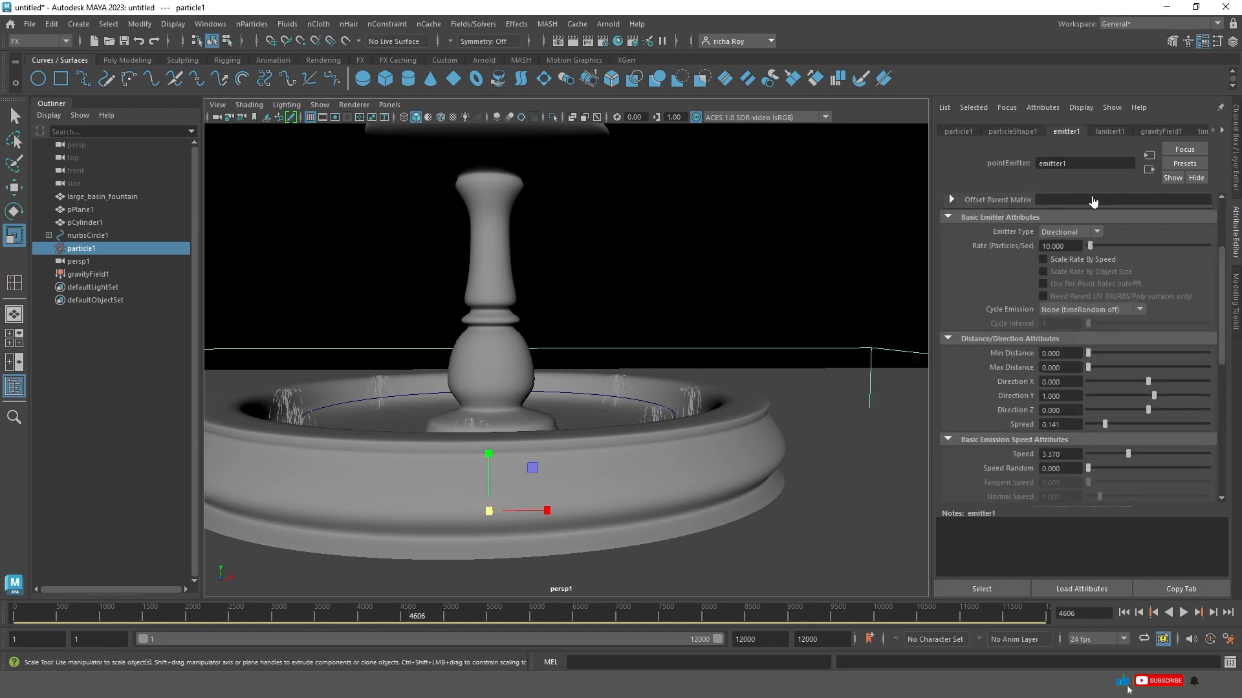
pyautogui.click(1183, 613)
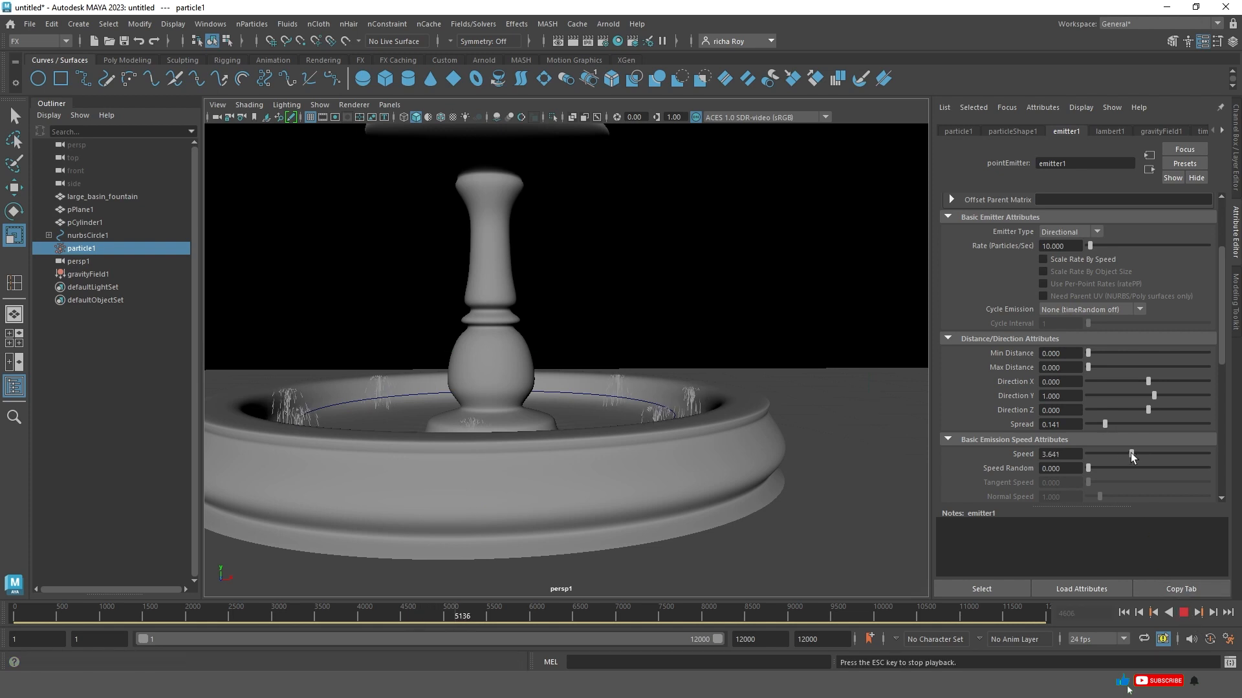
pyautogui.moveTo(1128, 454); pyautogui.dragTo(1205, 458)
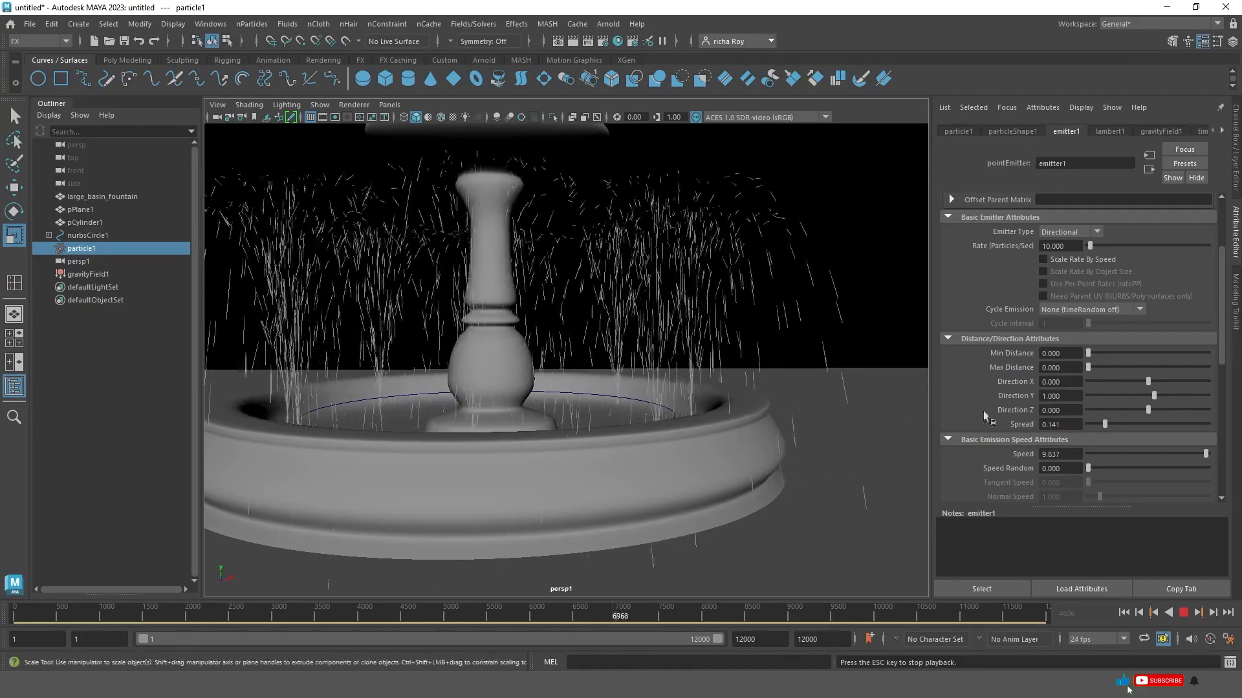
# Narrow the emitter's spread to 0.027 and check the playing jets from several angles around the fountain.
pyautogui.moveTo(1106, 424); pyautogui.dragTo(1092, 425)
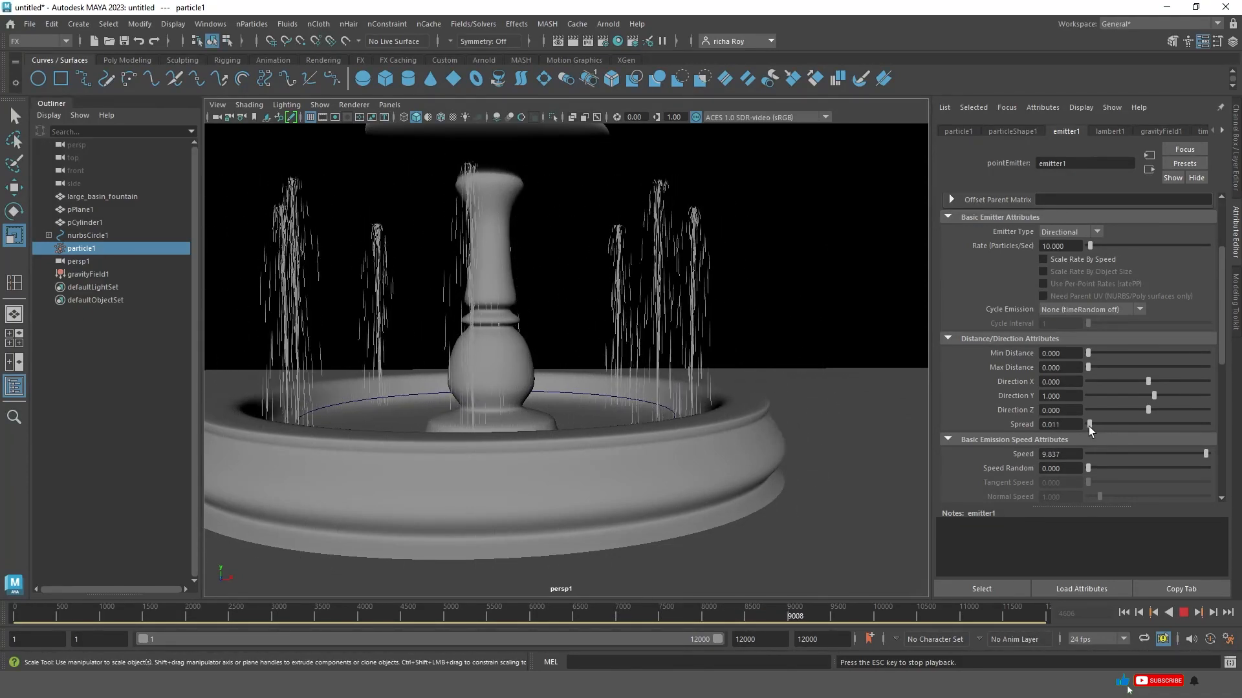
pyautogui.keyDown('alt'); pyautogui.moveTo(602, 355); pyautogui.dragTo(582, 363); pyautogui.keyUp('alt')
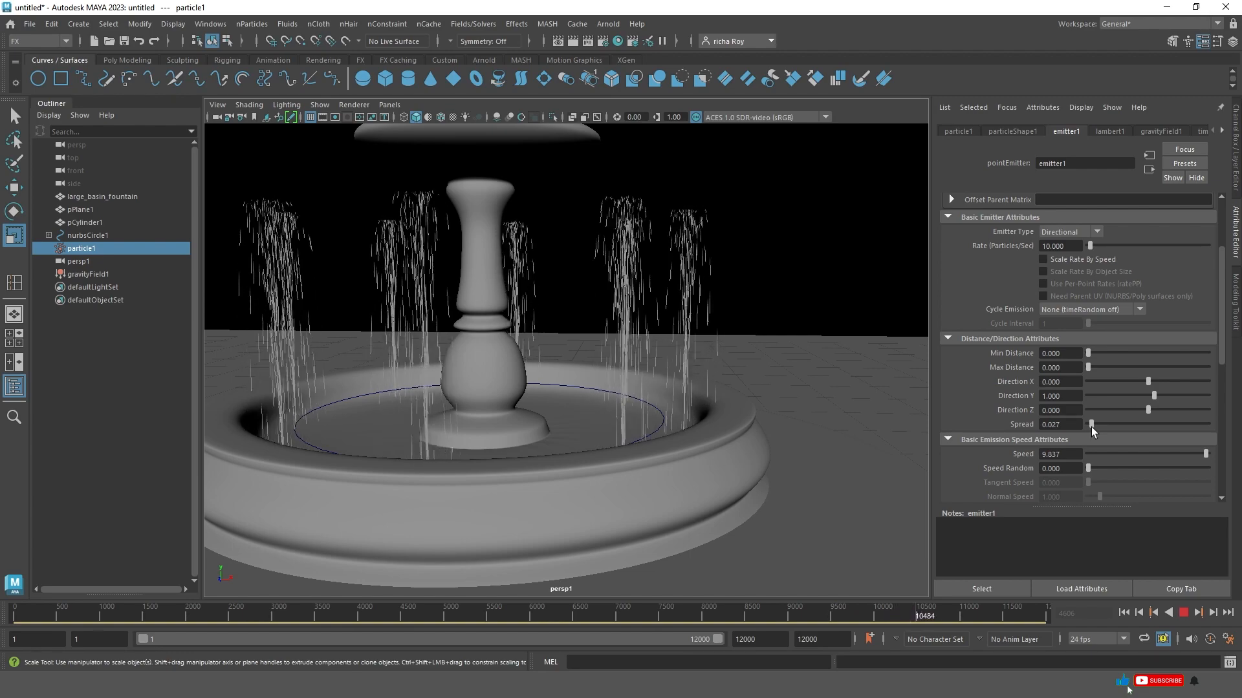
pyautogui.keyDown('alt'); pyautogui.moveTo(759, 366); pyautogui.dragTo(657, 324); pyautogui.keyUp('alt')
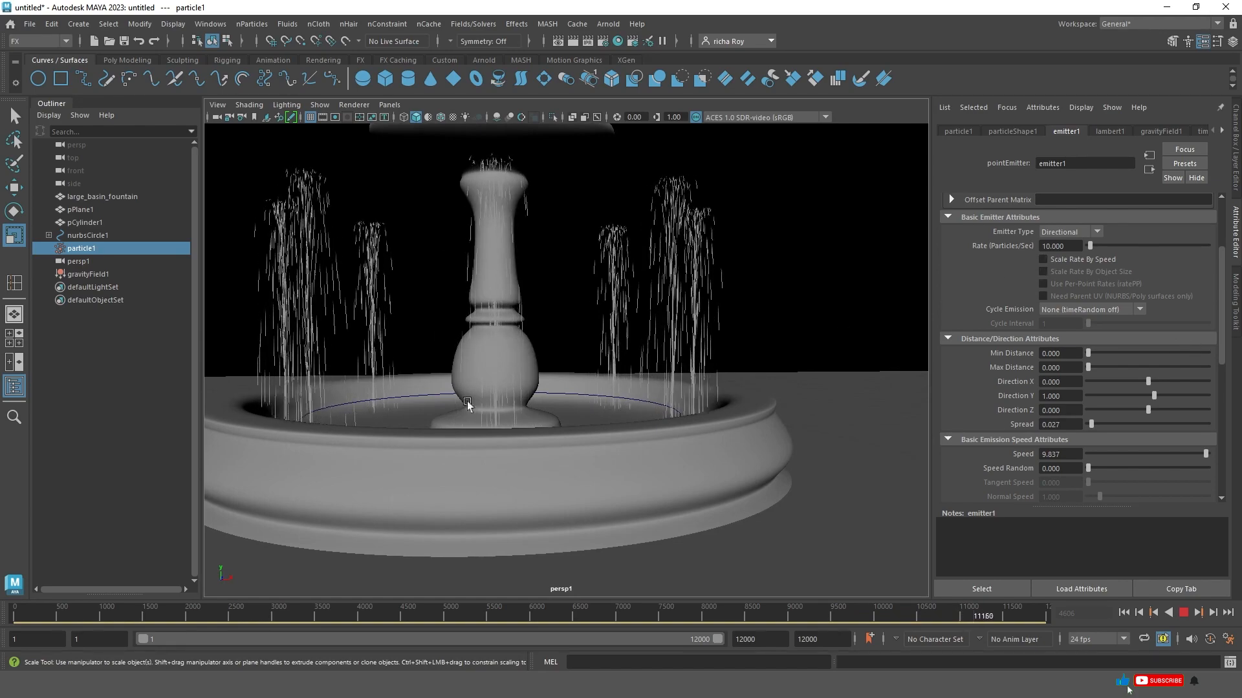
pyautogui.keyDown('alt'); pyautogui.moveTo(697, 343); pyautogui.dragTo(524, 383); pyautogui.keyUp('alt')
pyautogui.keyDown('alt'); pyautogui.moveTo(523, 383); pyautogui.dragTo(536, 315, button='right'); pyautogui.keyUp('alt')
pyautogui.keyDown('alt'); pyautogui.moveTo(536, 315); pyautogui.dragTo(575, 371); pyautogui.keyUp('alt')
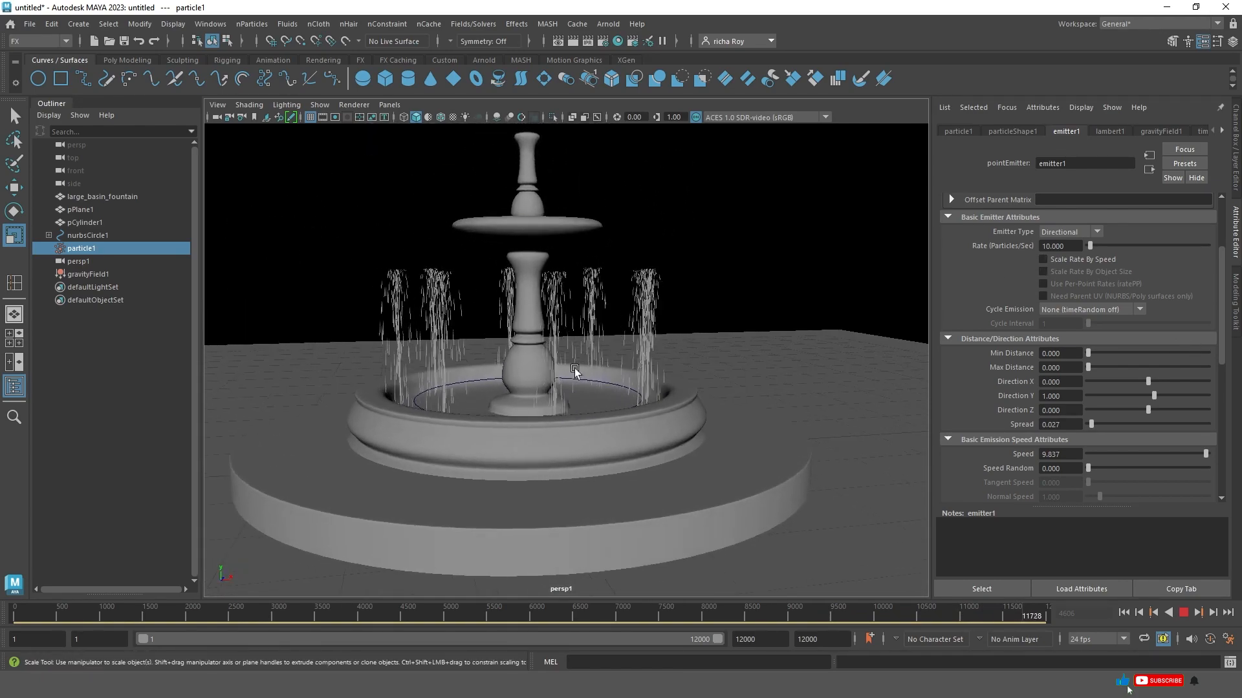
# Set the emitter's speed to 10.
pyautogui.click(1070, 456)
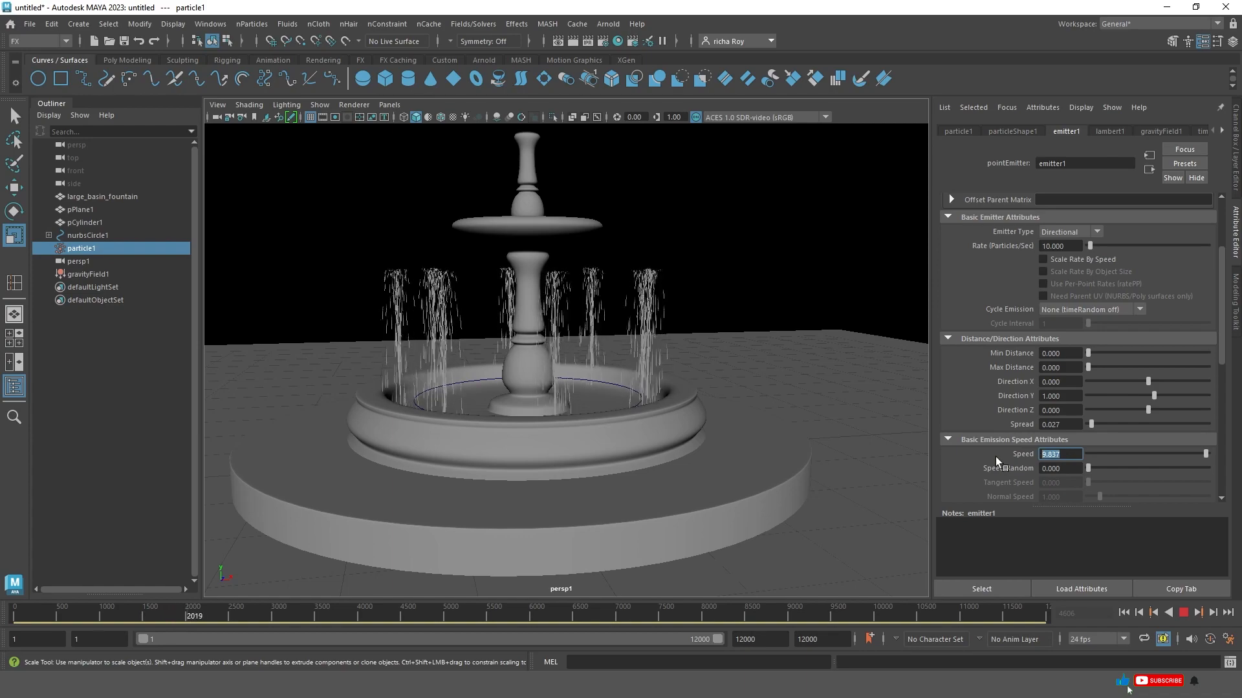
pyautogui.write('10')
pyautogui.press('Return')
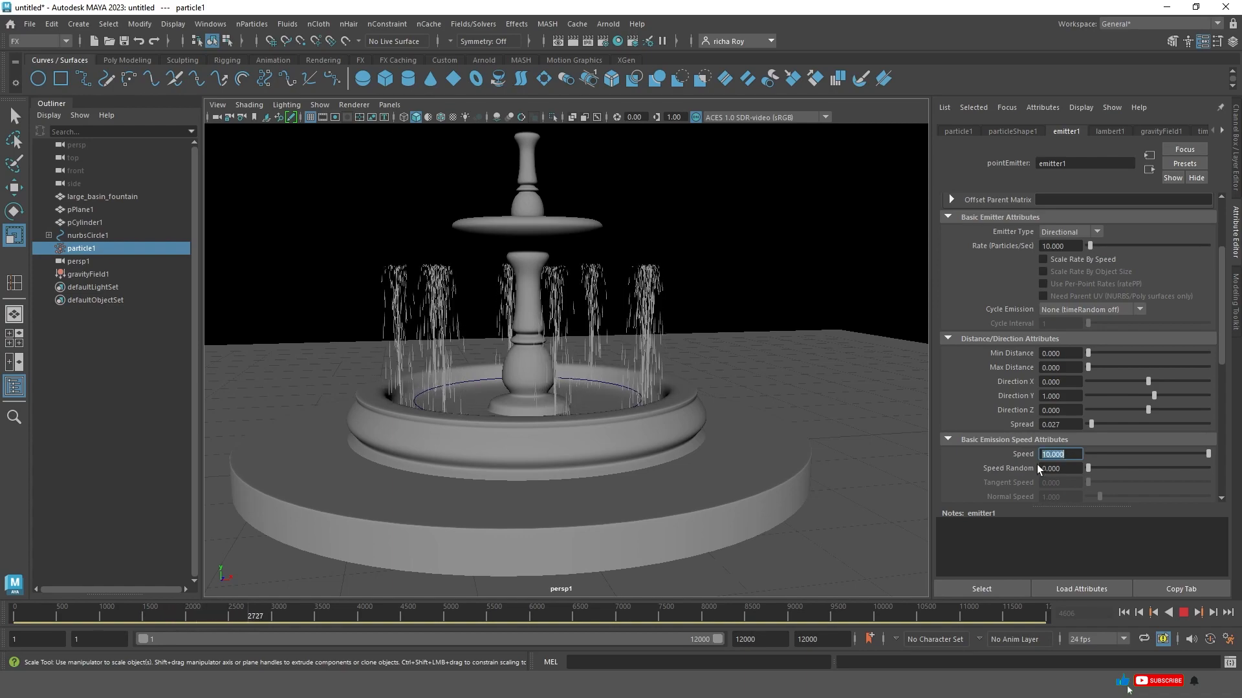
# Set the emitter's speed to 12, let the simulation play, and stop playback.
pyautogui.write('12')
pyautogui.press('Return')
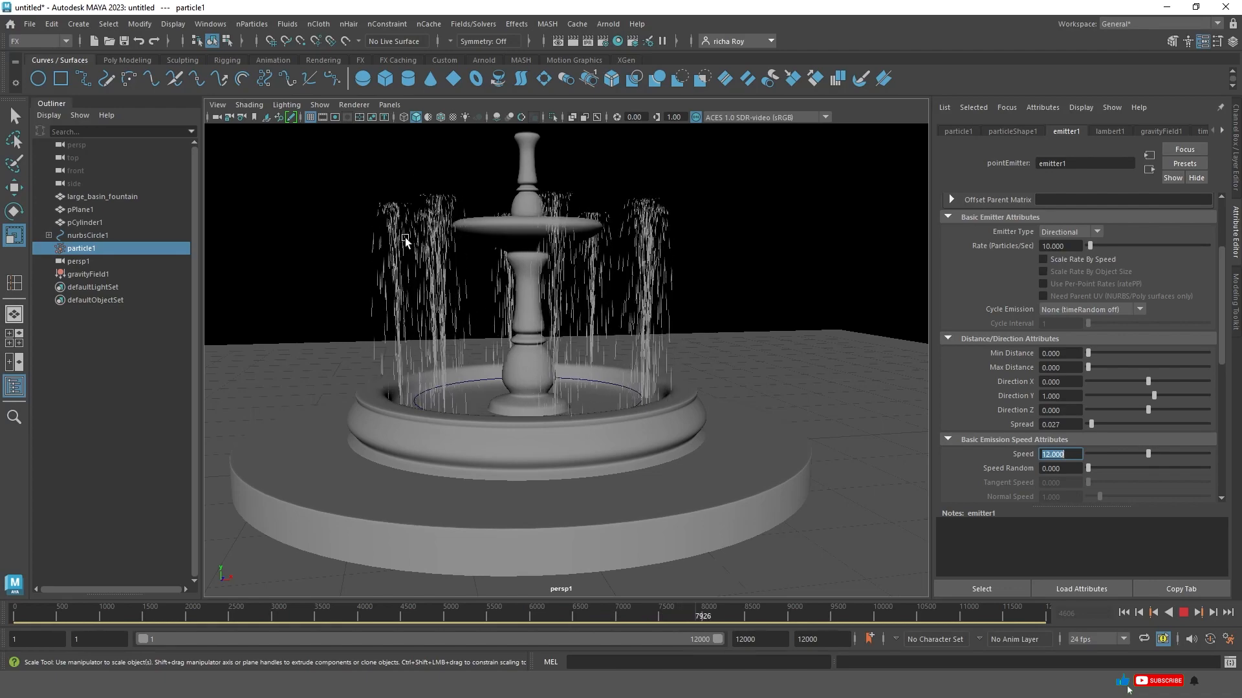
pyautogui.click(1183, 612)
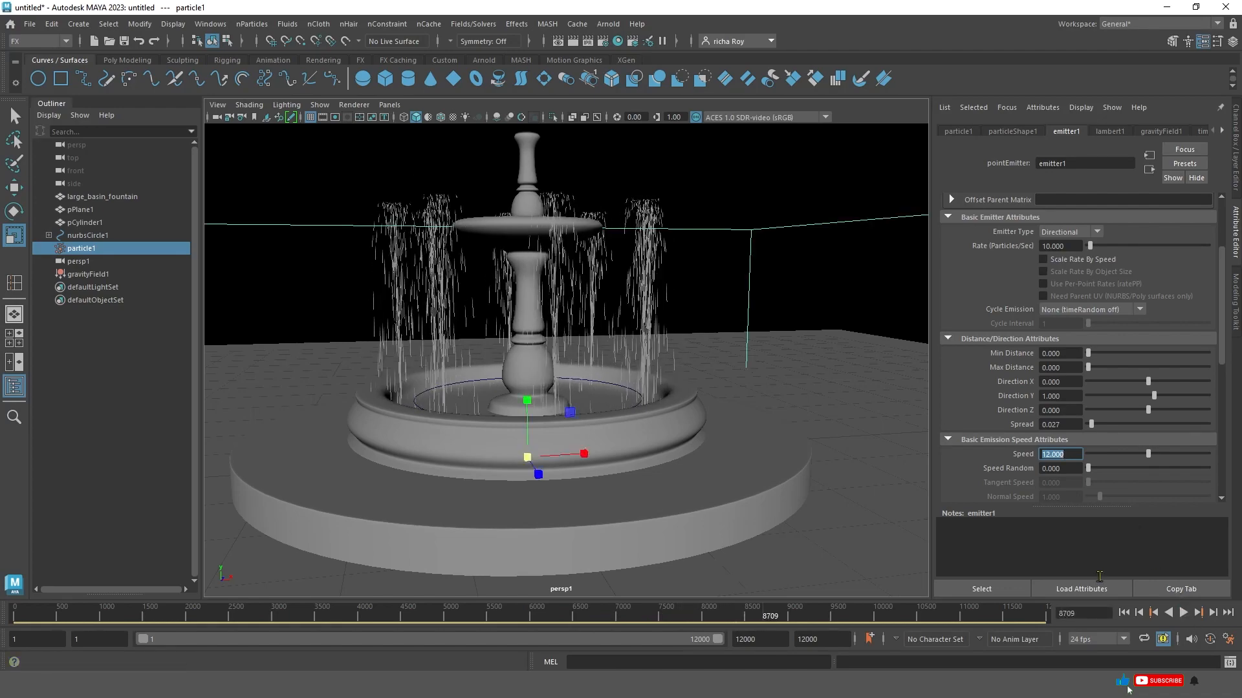
pyautogui.click(667, 196)
pyautogui.moveTo(624, 233); pyautogui.dragTo(624, 233)
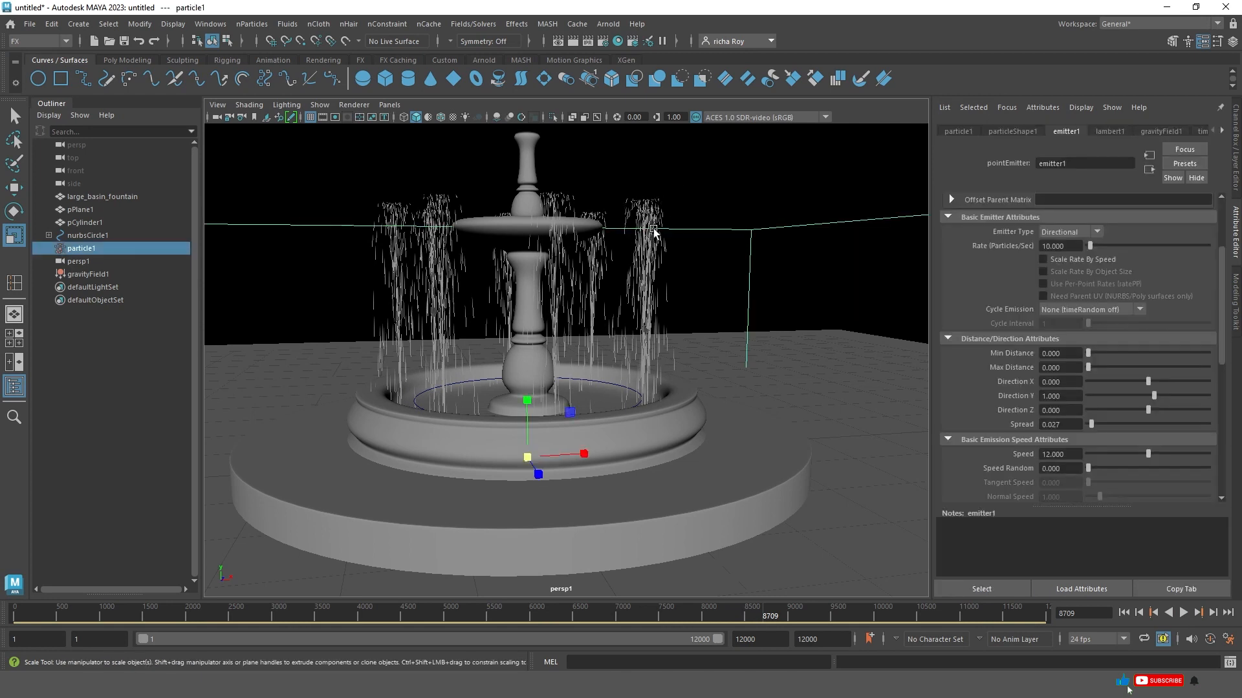
pyautogui.click(693, 189)
pyautogui.moveTo(693, 188); pyautogui.dragTo(624, 231)
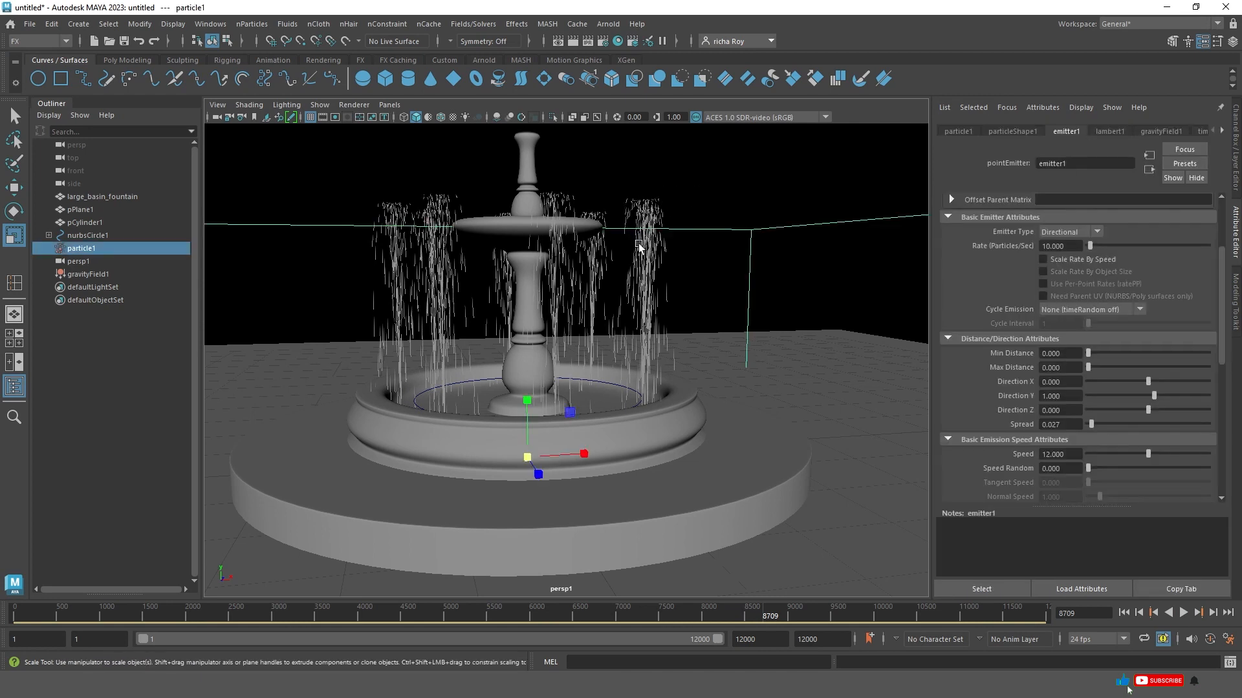
pyautogui.click(464, 24)
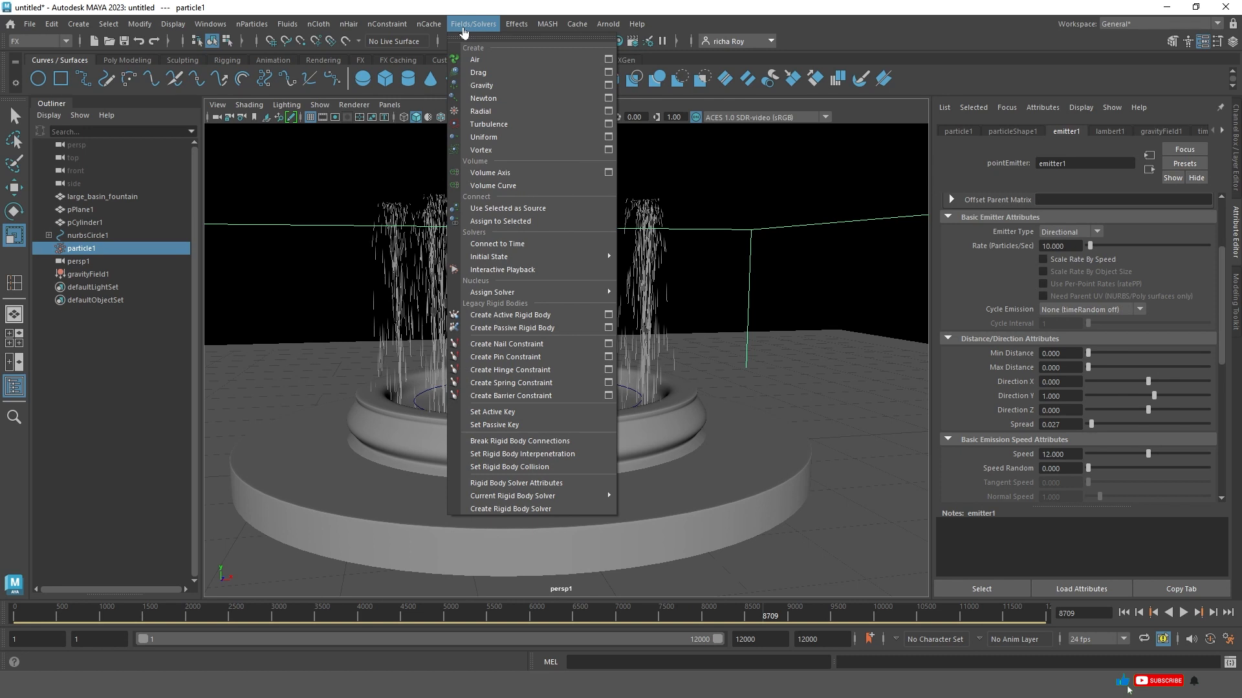
pyautogui.moveTo(552, 258)
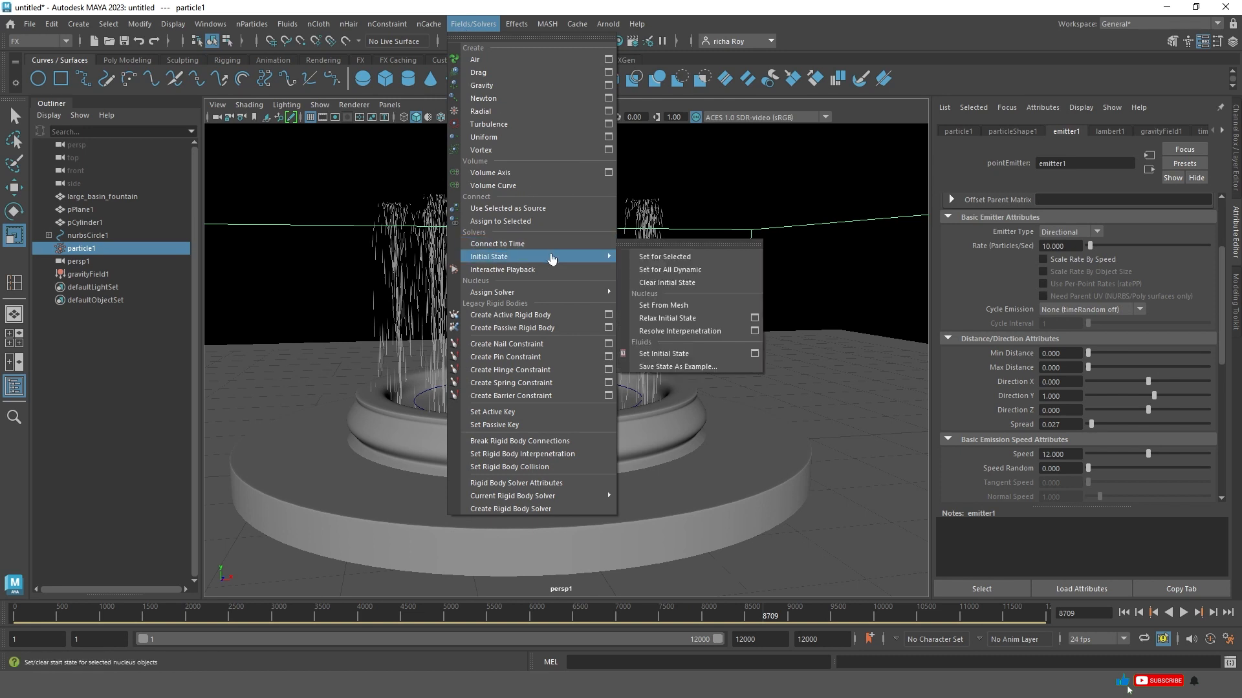
pyautogui.click(684, 244)
pyautogui.moveTo(724, 238); pyautogui.dragTo(827, 184)
pyautogui.click(888, 178)
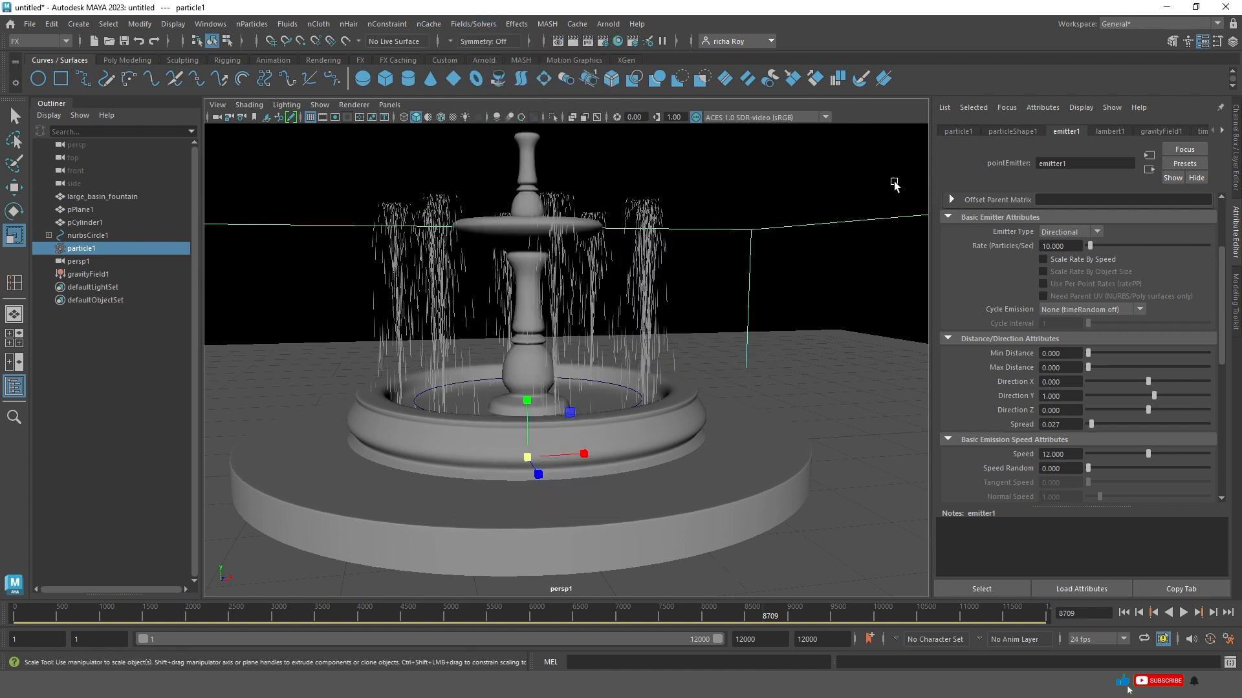
# Replay the simulation from the start of the timeline and stop at frame 838.
pyautogui.moveTo(768, 616); pyautogui.dragTo(1030, 622)
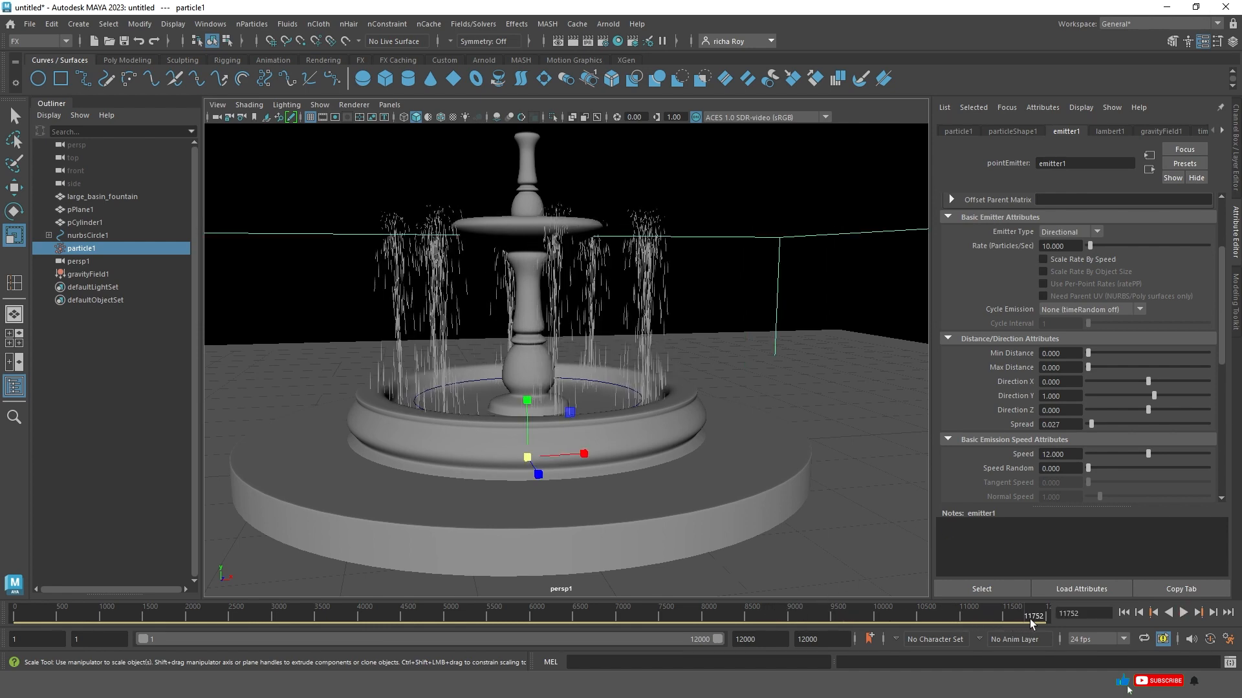
pyautogui.click(1183, 613)
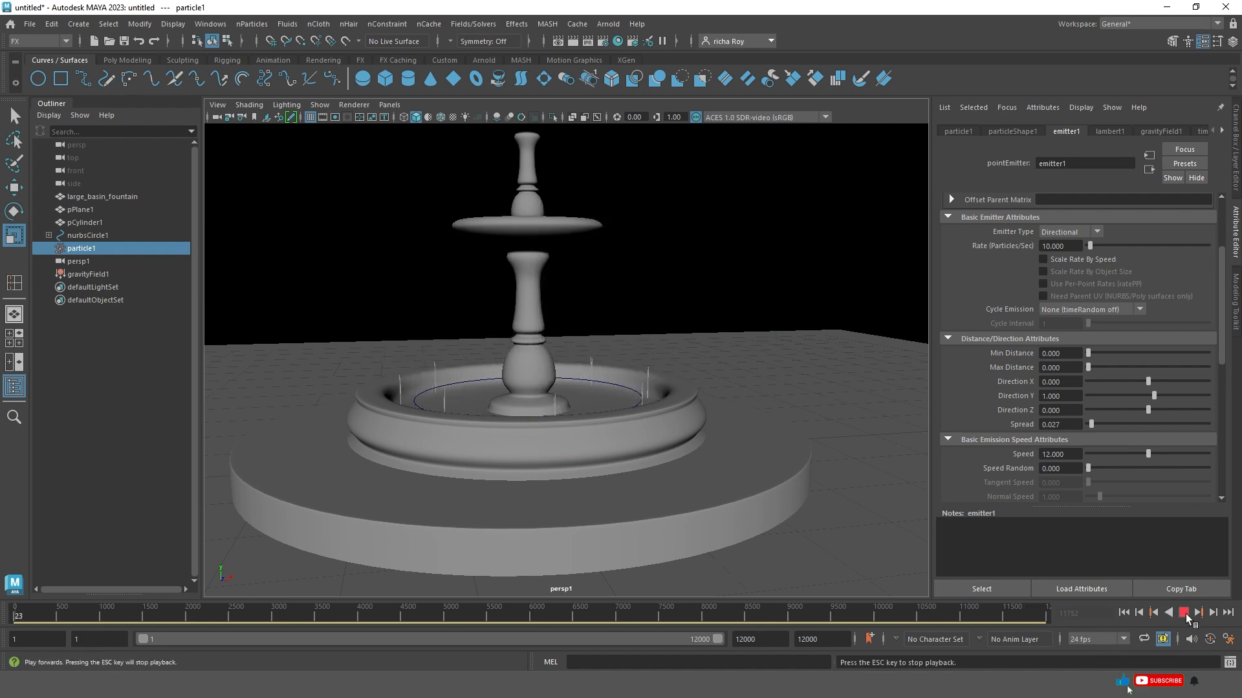
pyautogui.click(1183, 614)
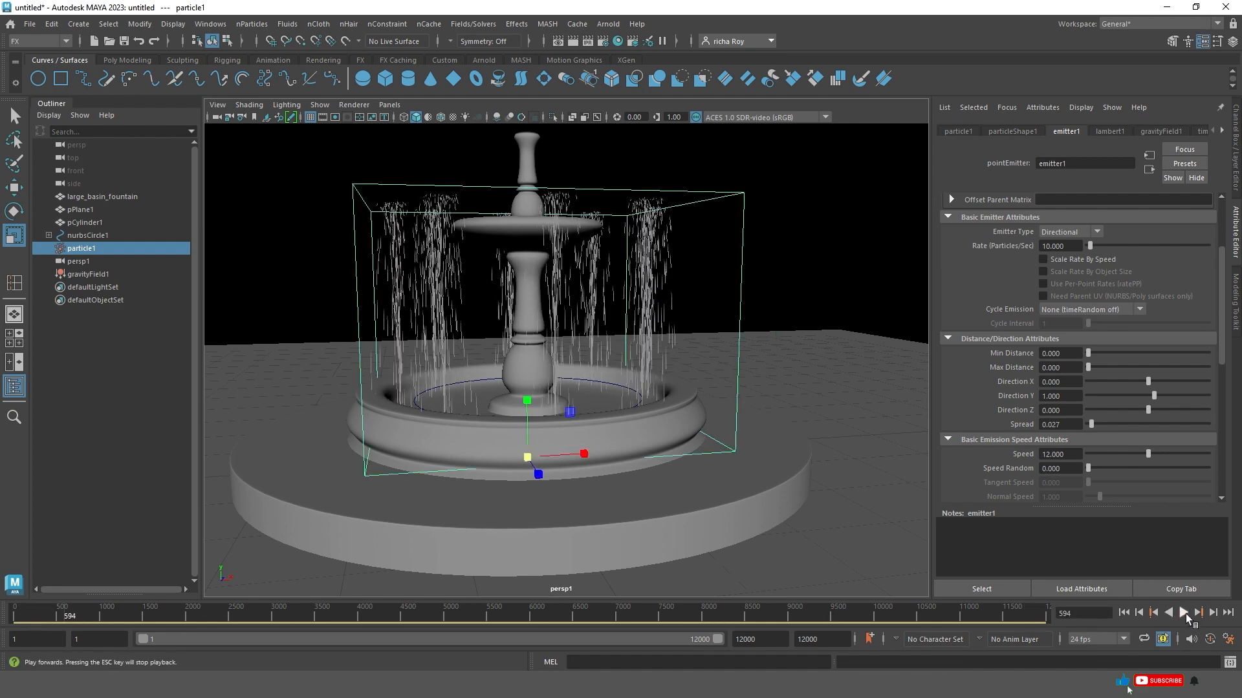
pyautogui.click(1184, 613)
pyautogui.click(1184, 613)
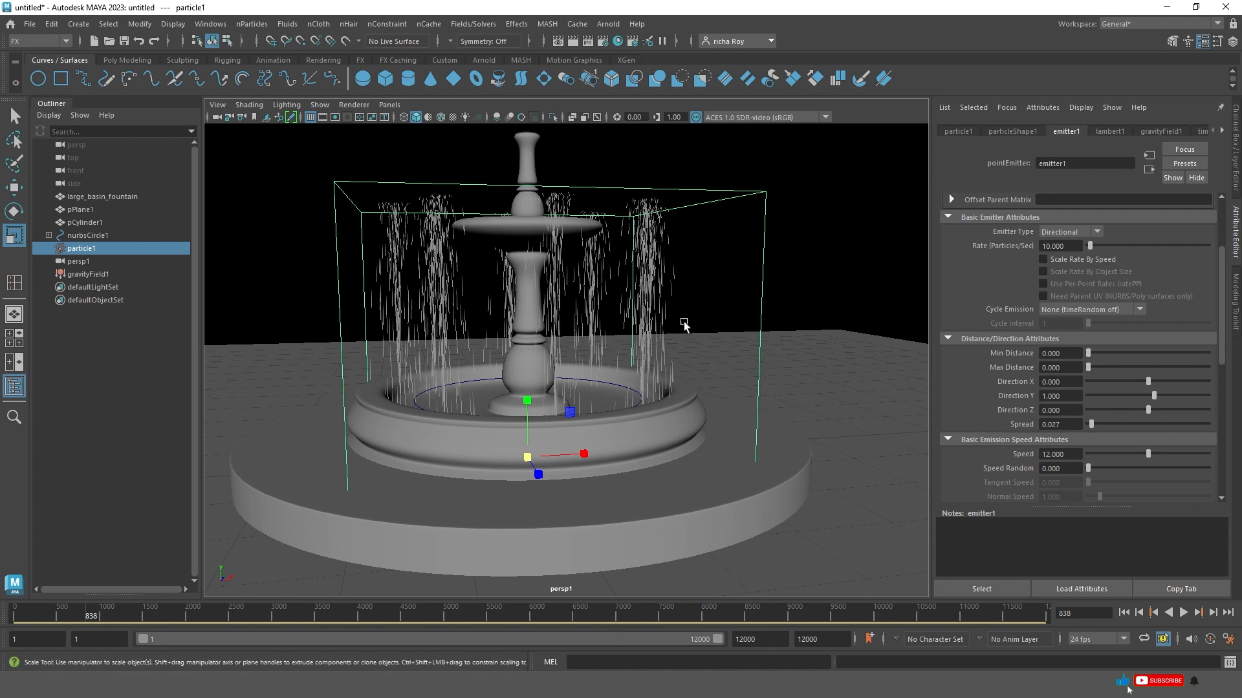
# Reselect the water particles and save the current frame as the initial state for all dynamic objects.
pyautogui.click(714, 229)
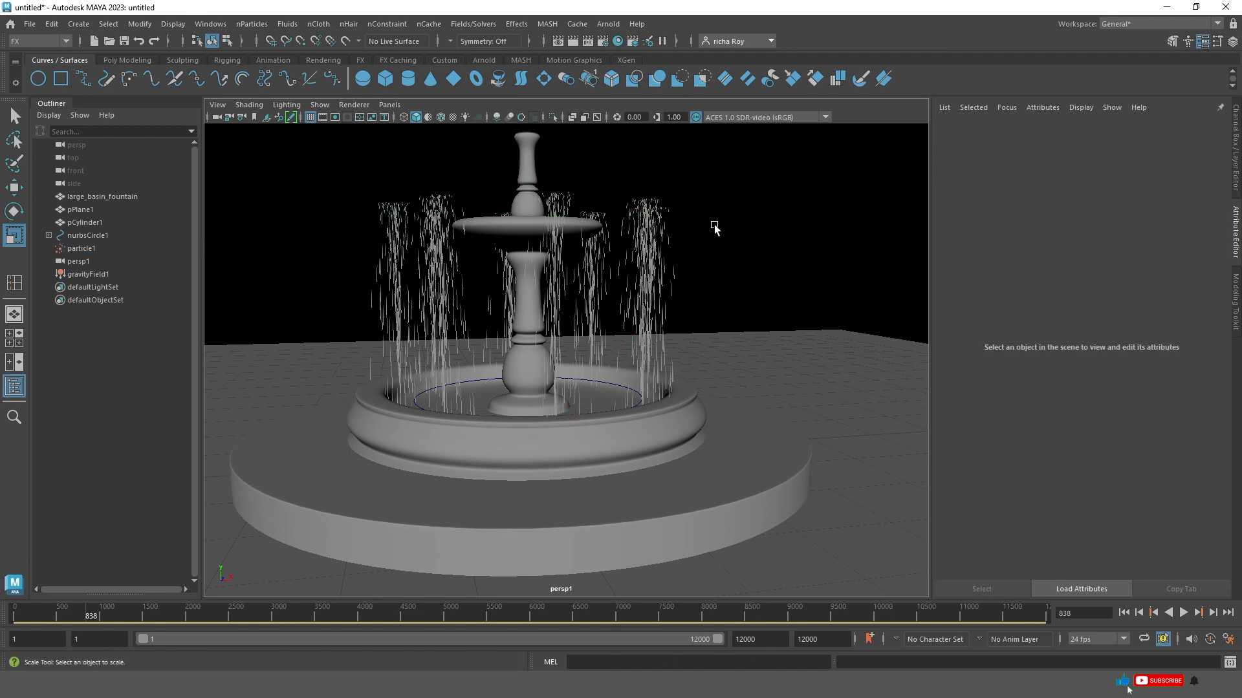
pyautogui.click(658, 233)
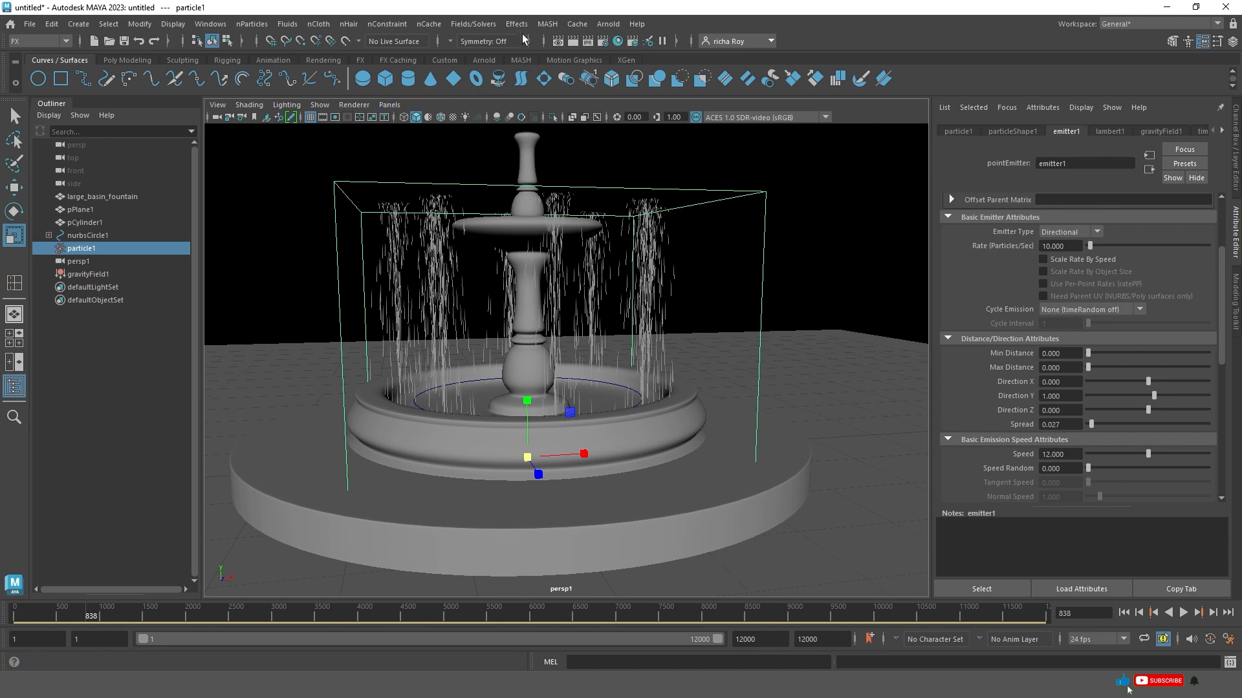
pyautogui.click(473, 24)
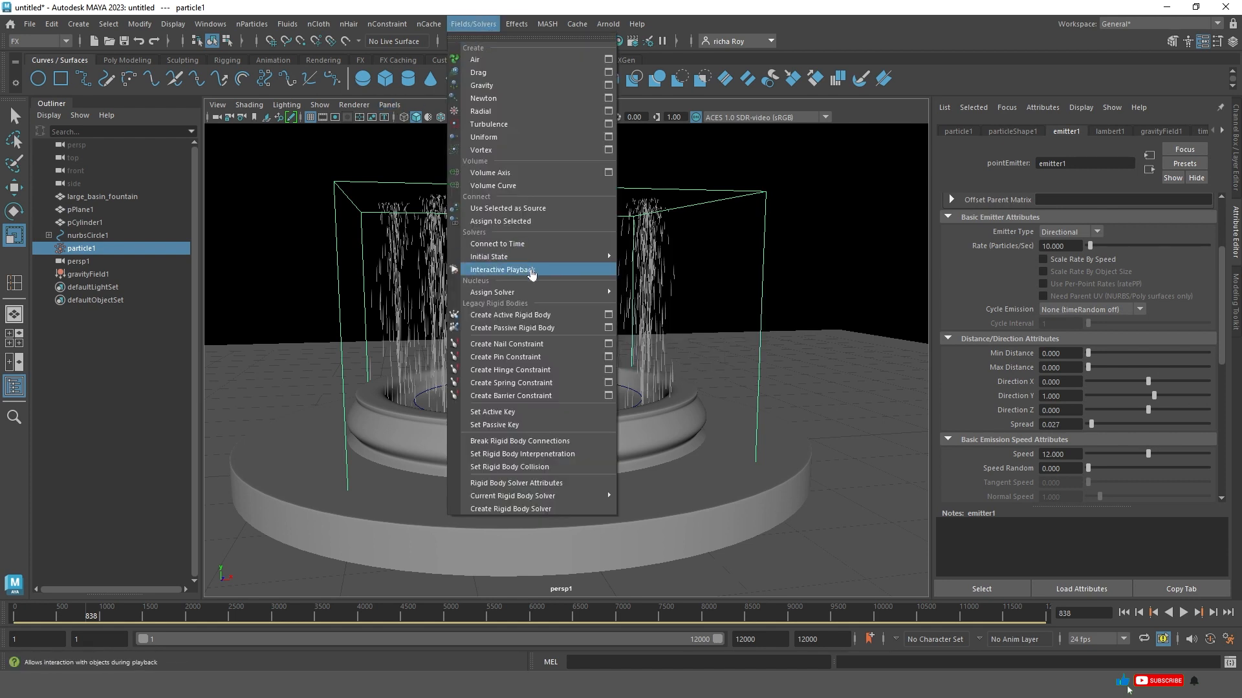
pyautogui.moveTo(523, 257)
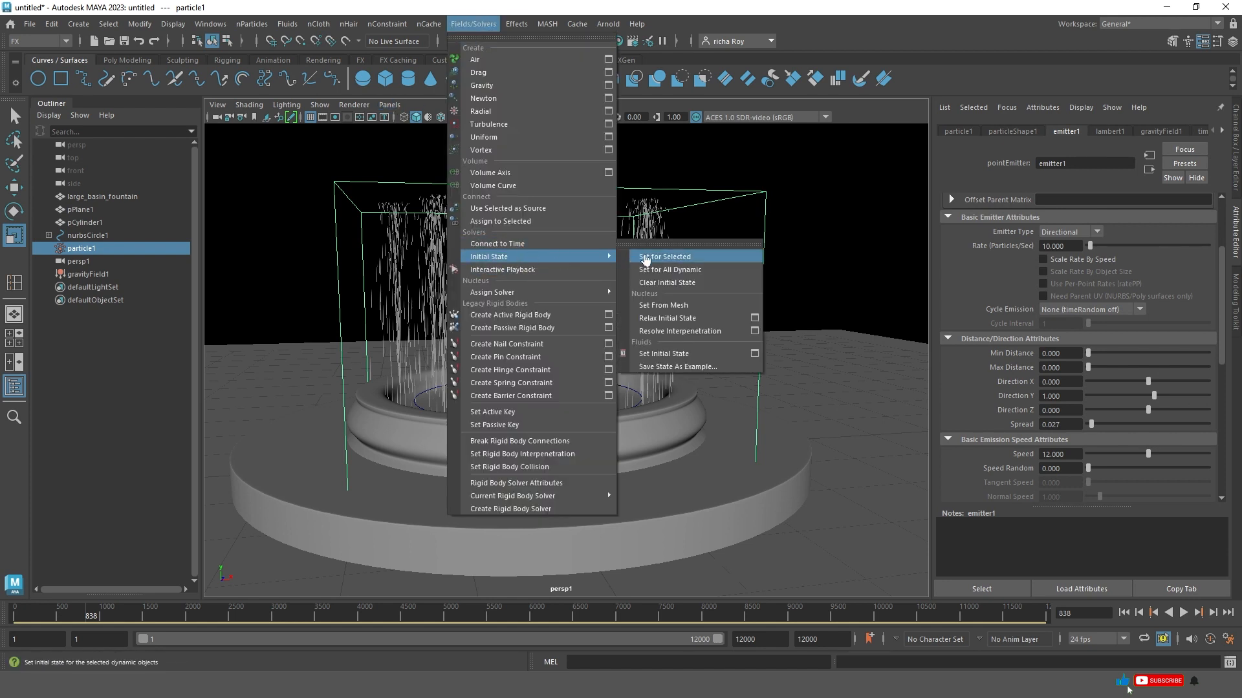
pyautogui.click(666, 271)
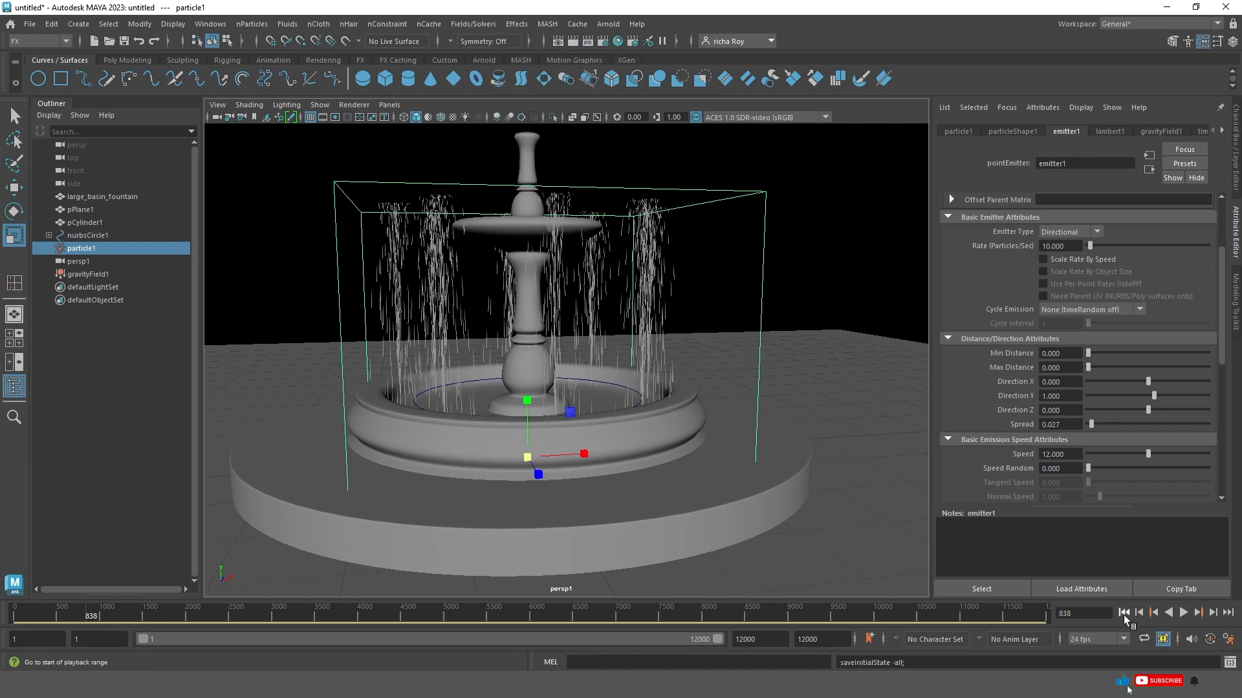
# Play the simulation twice from the first frame to check the water jets' saved initial state.
pyautogui.click(1124, 613)
pyautogui.click(1179, 613)
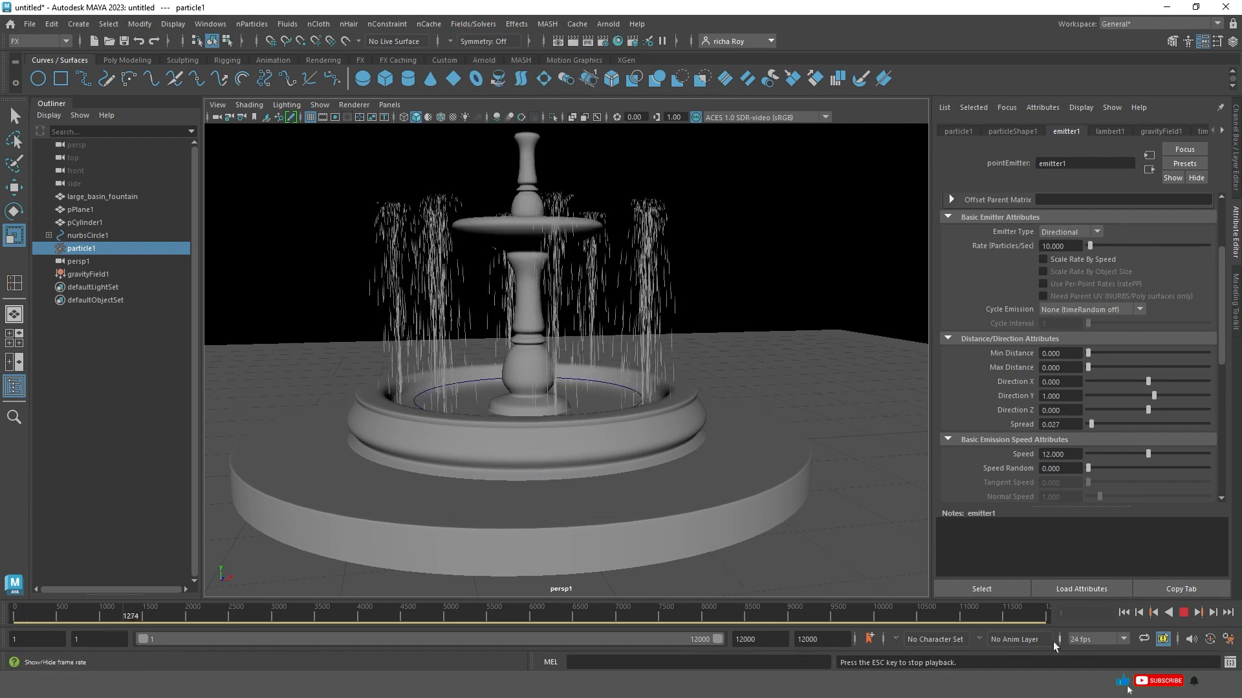
pyautogui.click(1179, 614)
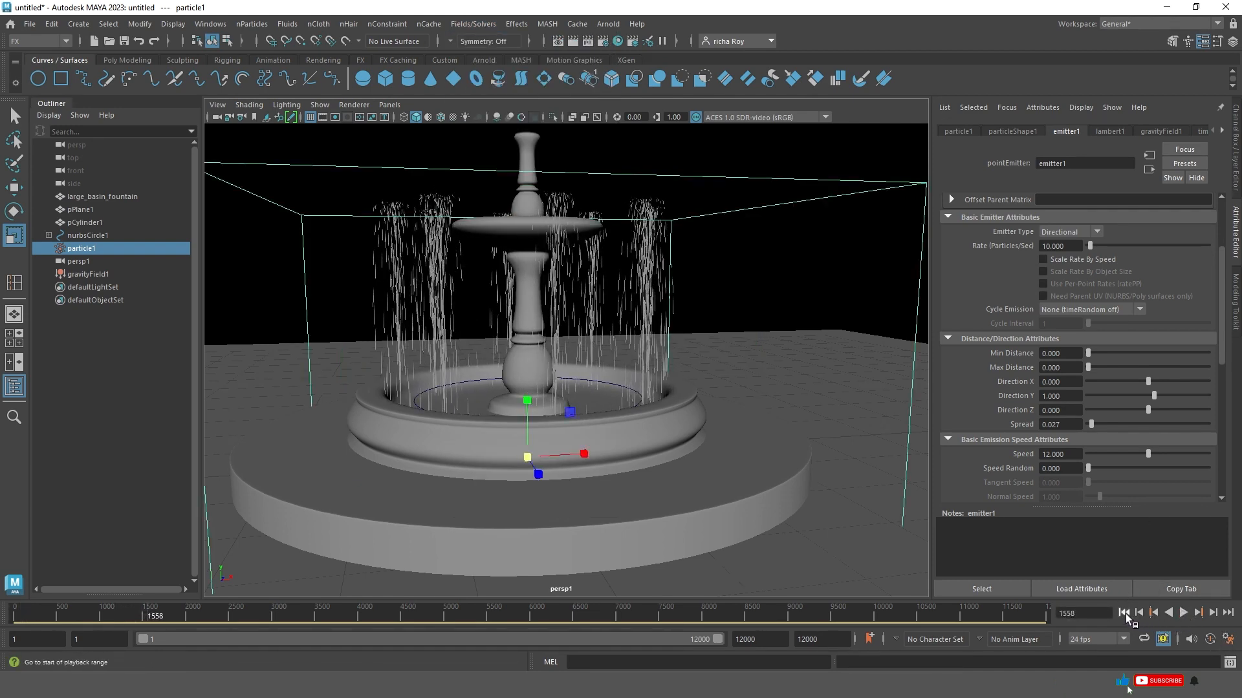
pyautogui.click(1125, 615)
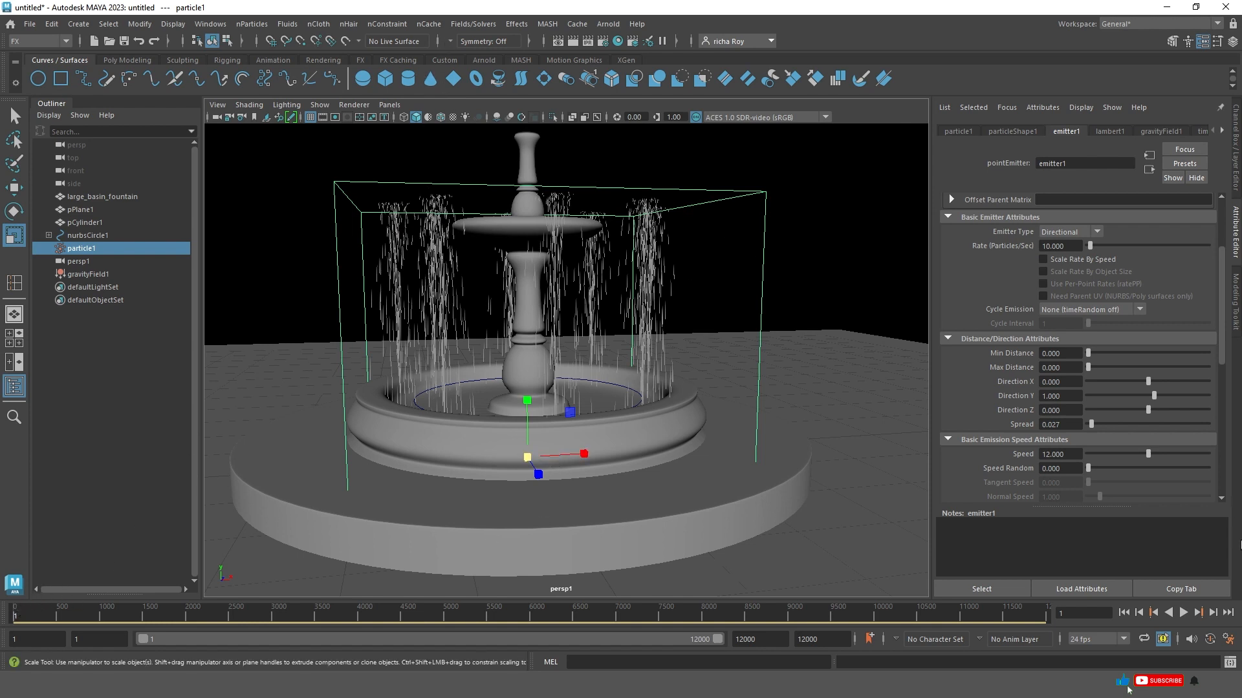
pyautogui.click(1183, 614)
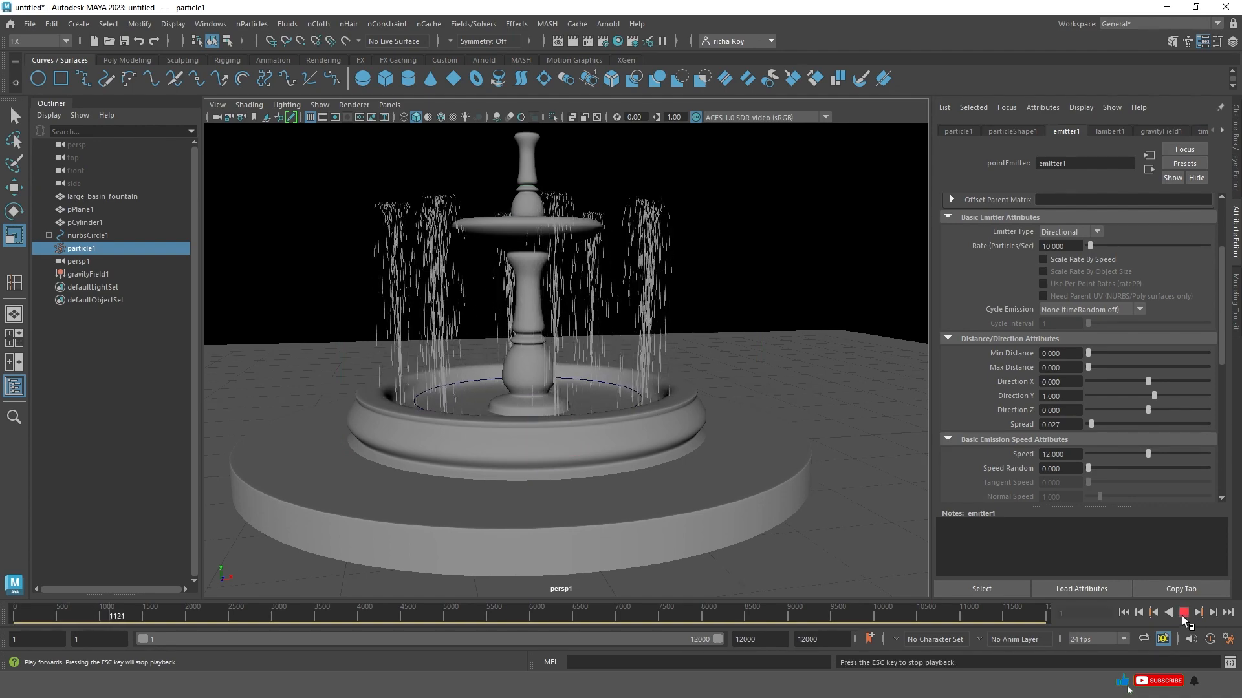
pyautogui.click(1183, 613)
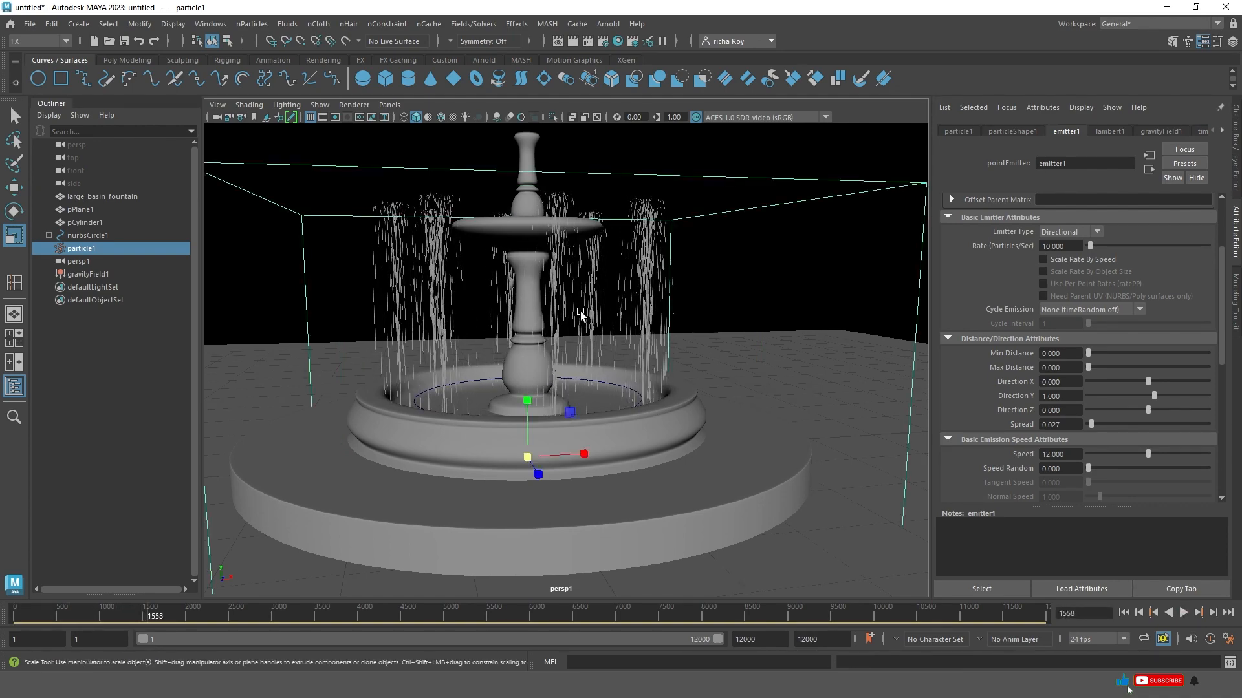
# Duplicate the emitter circle in the basin and raise the copy above the middle bowl, to a Y translation of 3.006.
pyautogui.keyDown('alt'); pyautogui.moveTo(547, 253); pyautogui.dragTo(534, 261); pyautogui.keyUp('alt')
pyautogui.scroll(5, 523, 313)
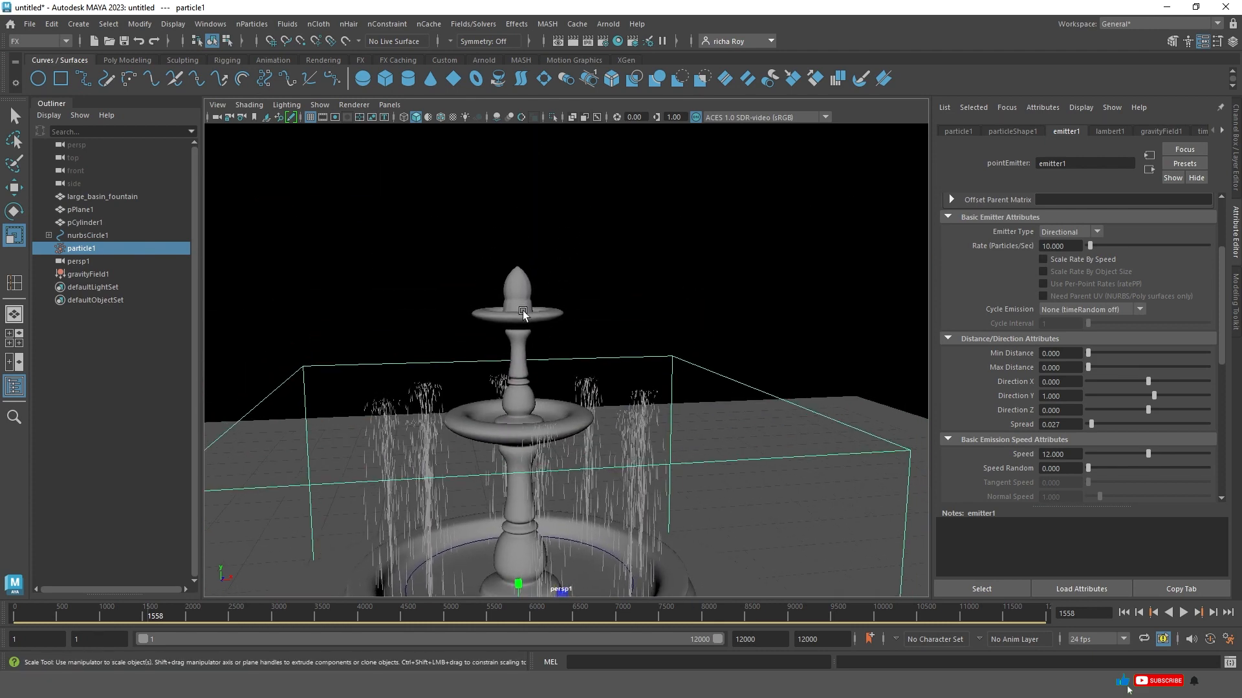
pyautogui.scroll(-3, 521, 336)
pyautogui.keyDown('alt'); pyautogui.moveTo(600, 437); pyautogui.dragTo(602, 287); pyautogui.keyUp('alt')
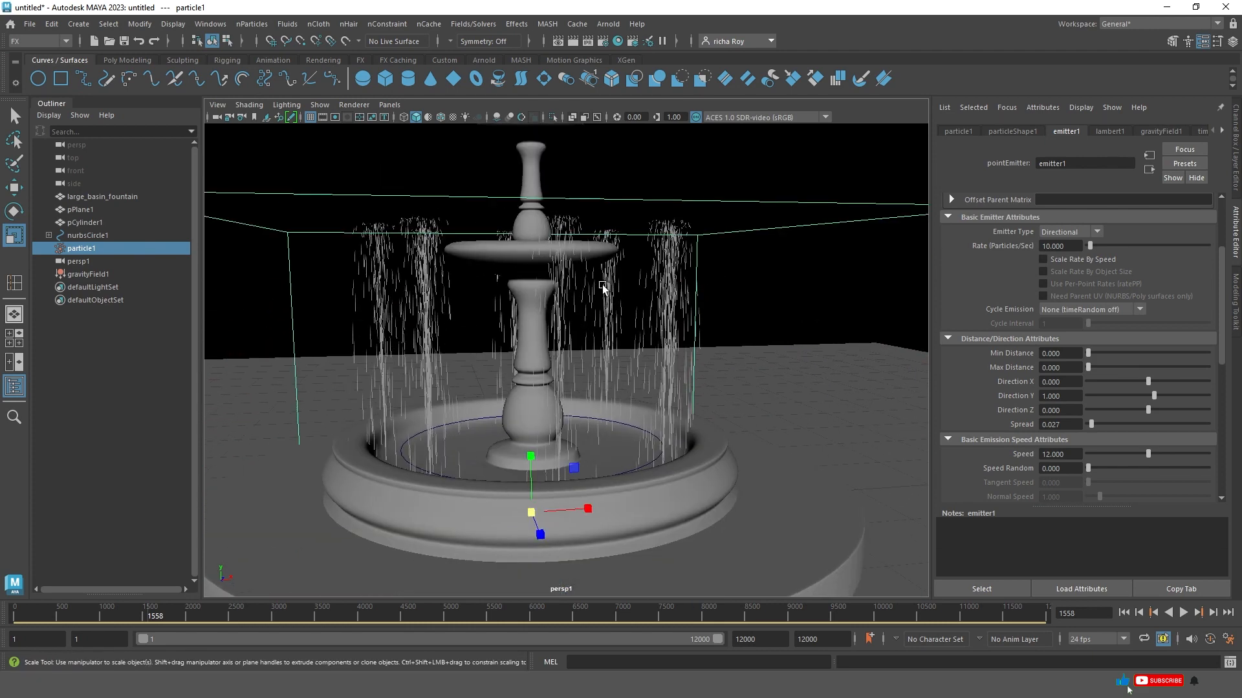
pyautogui.click(638, 472)
pyautogui.click(645, 467)
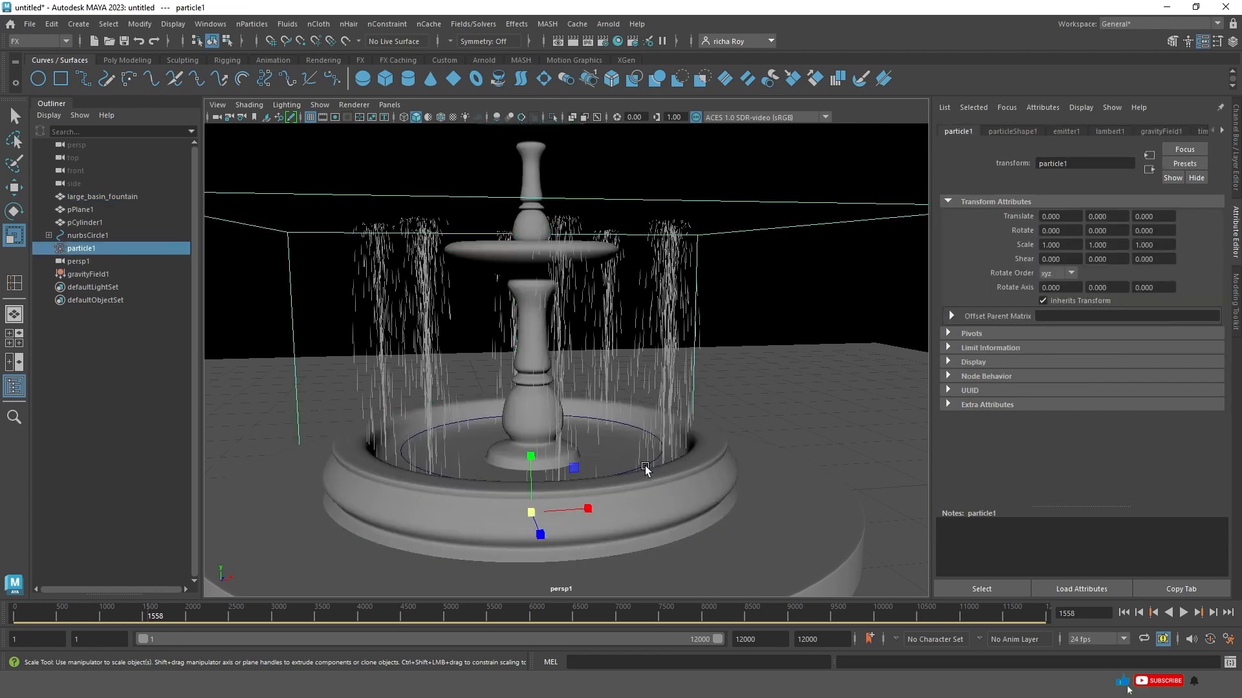
pyautogui.click(87, 235)
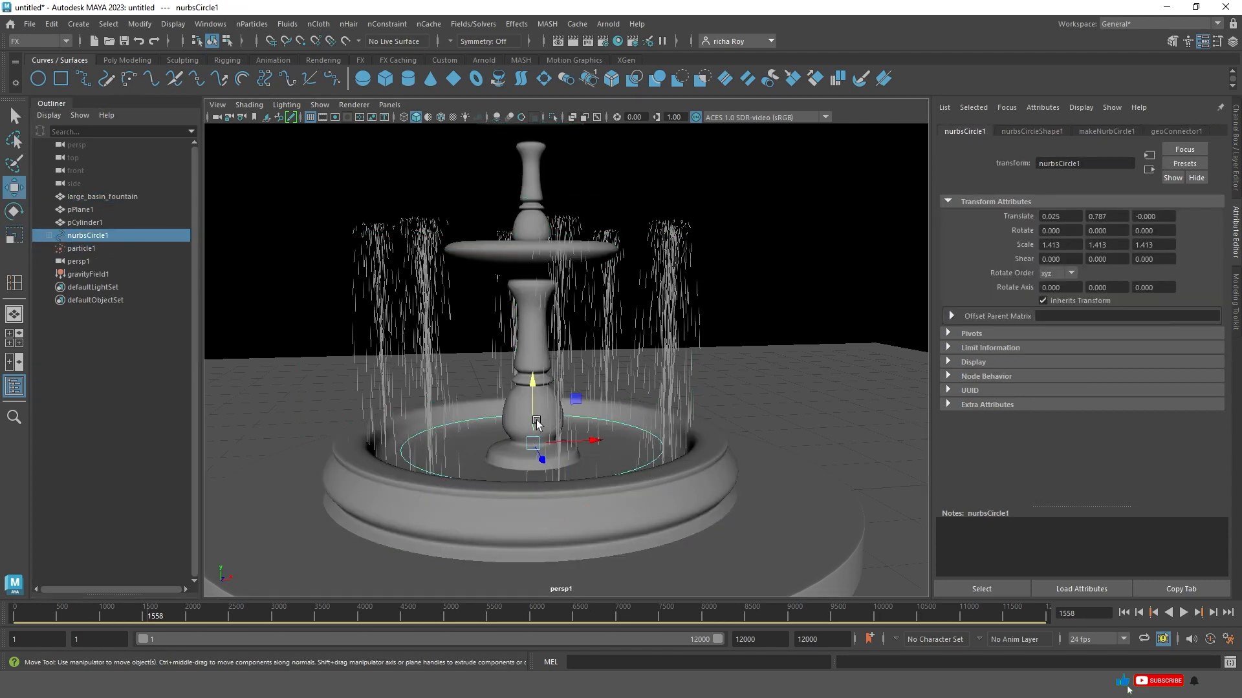
pyautogui.press('w')
pyautogui.keyDown('shift'); pyautogui.moveTo(534, 415); pyautogui.dragTo(535, 208); pyautogui.keyUp('shift')
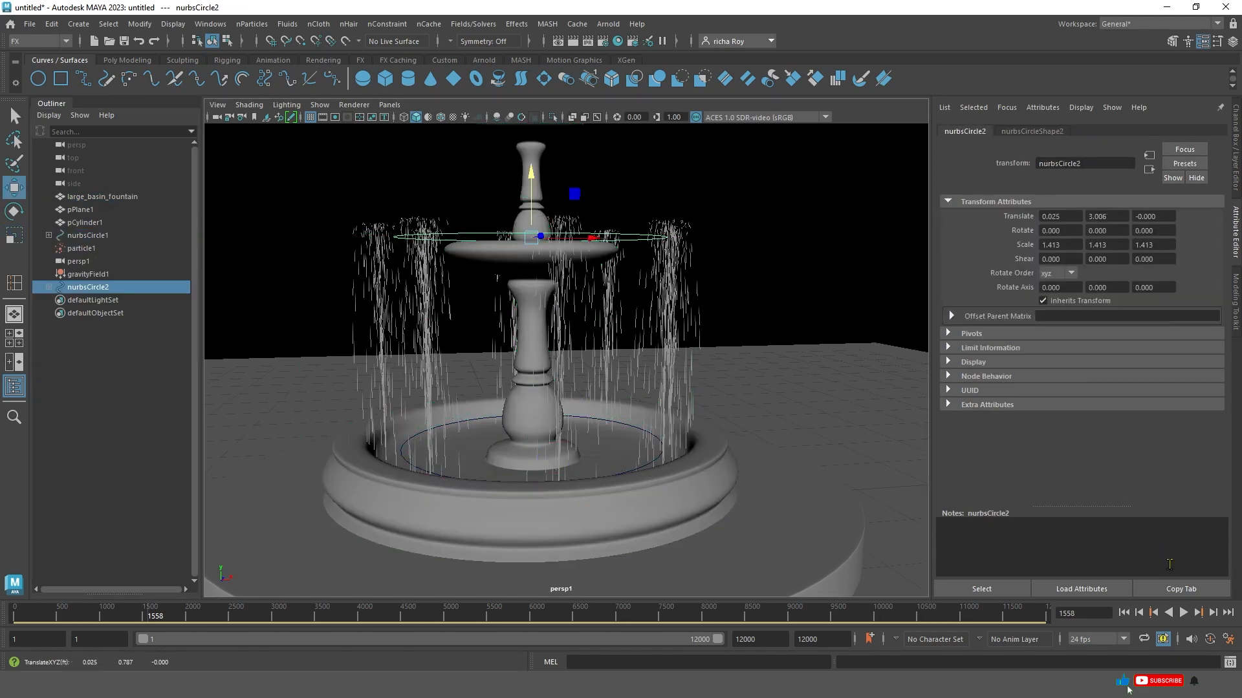
# Replay the simulation from the first frame, stop it, and delete the duplicated circle.
pyautogui.click(1123, 613)
pyautogui.click(1183, 612)
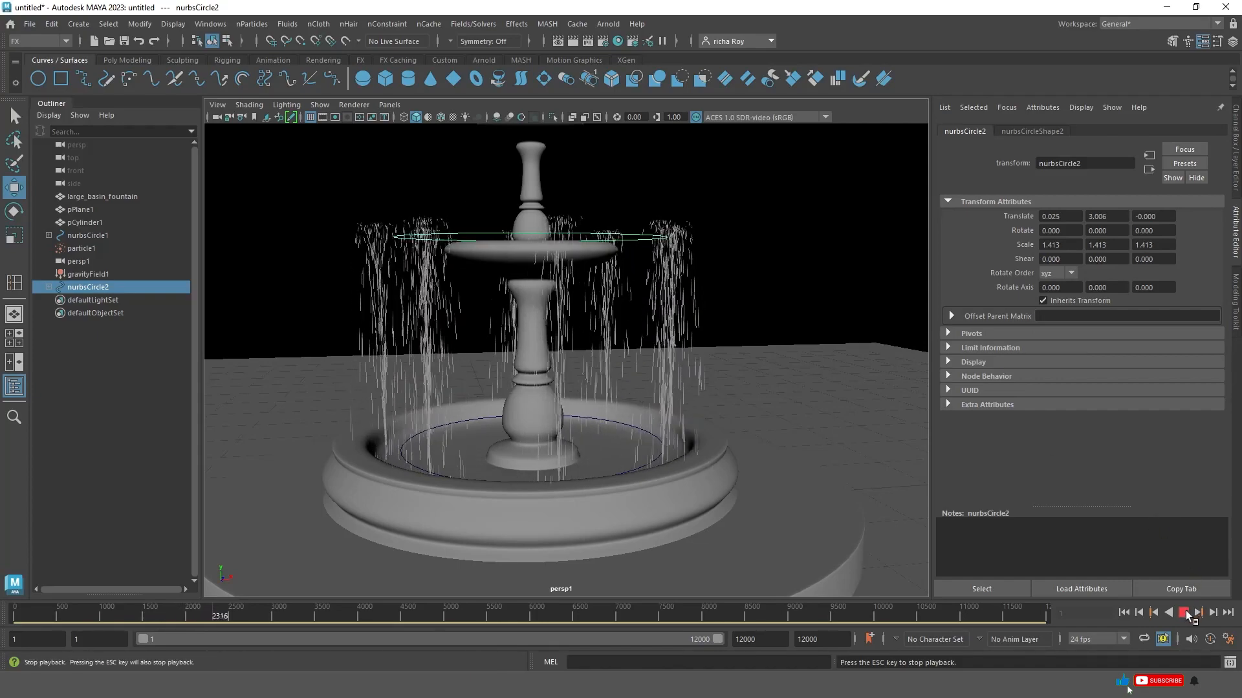
pyautogui.press('Escape')
pyautogui.keyDown('alt'); pyautogui.moveTo(639, 414); pyautogui.dragTo(672, 390); pyautogui.keyUp('alt')
pyautogui.press('Delete')
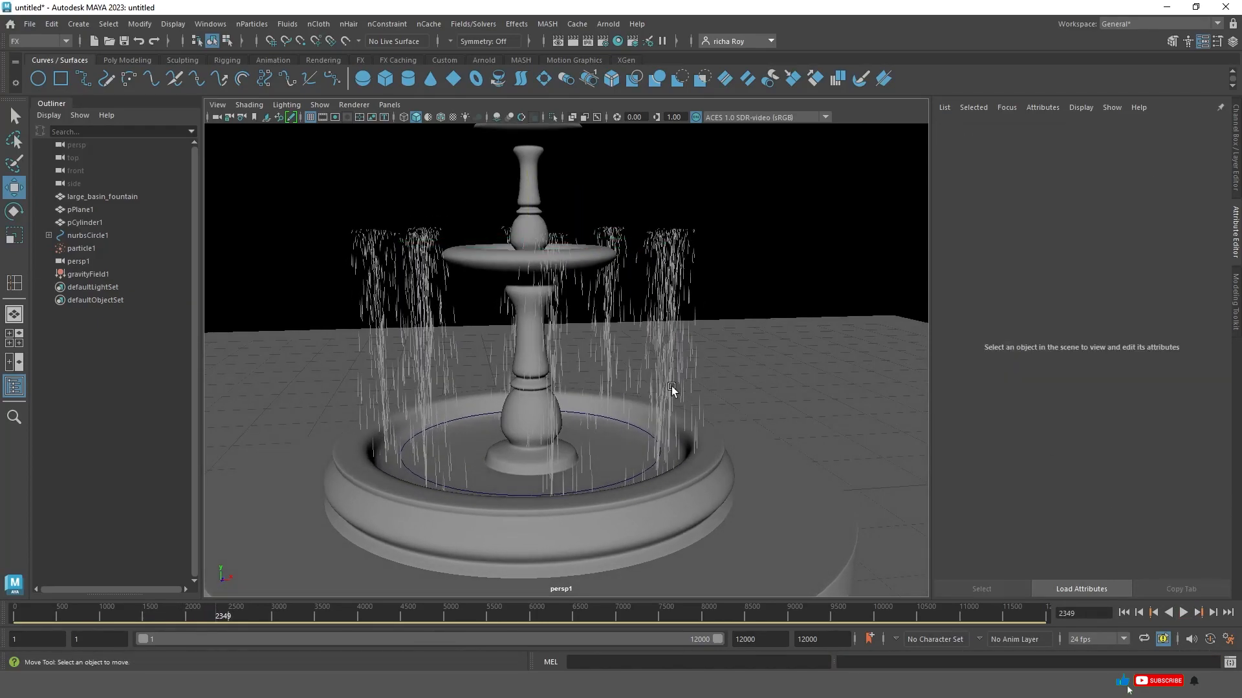
# Return to the first frame and create a legacy directional particle emitter with a rate of 100 and a speed of 1.
pyautogui.click(1123, 612)
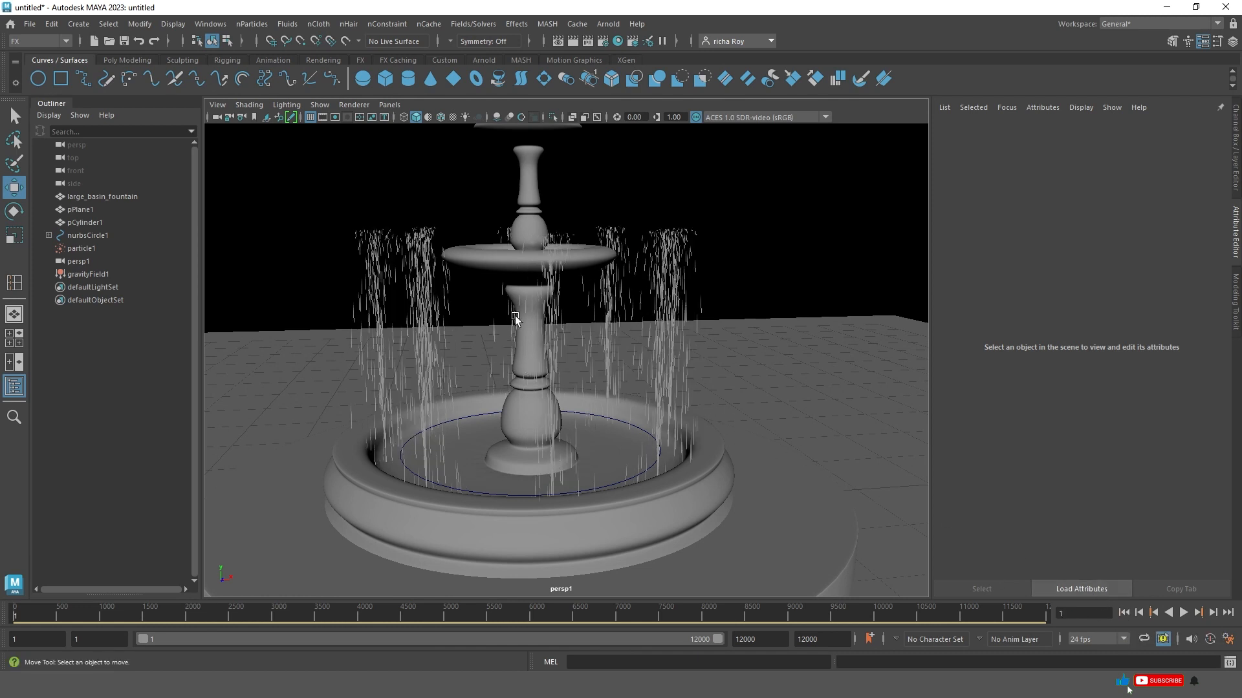
pyautogui.moveTo(515, 318)
pyautogui.keyDown('alt'); pyautogui.mouseDown()
pyautogui.moveTo(519, 296)
pyautogui.moveTo(507, 323)
pyautogui.mouseUp(); pyautogui.keyUp('alt')
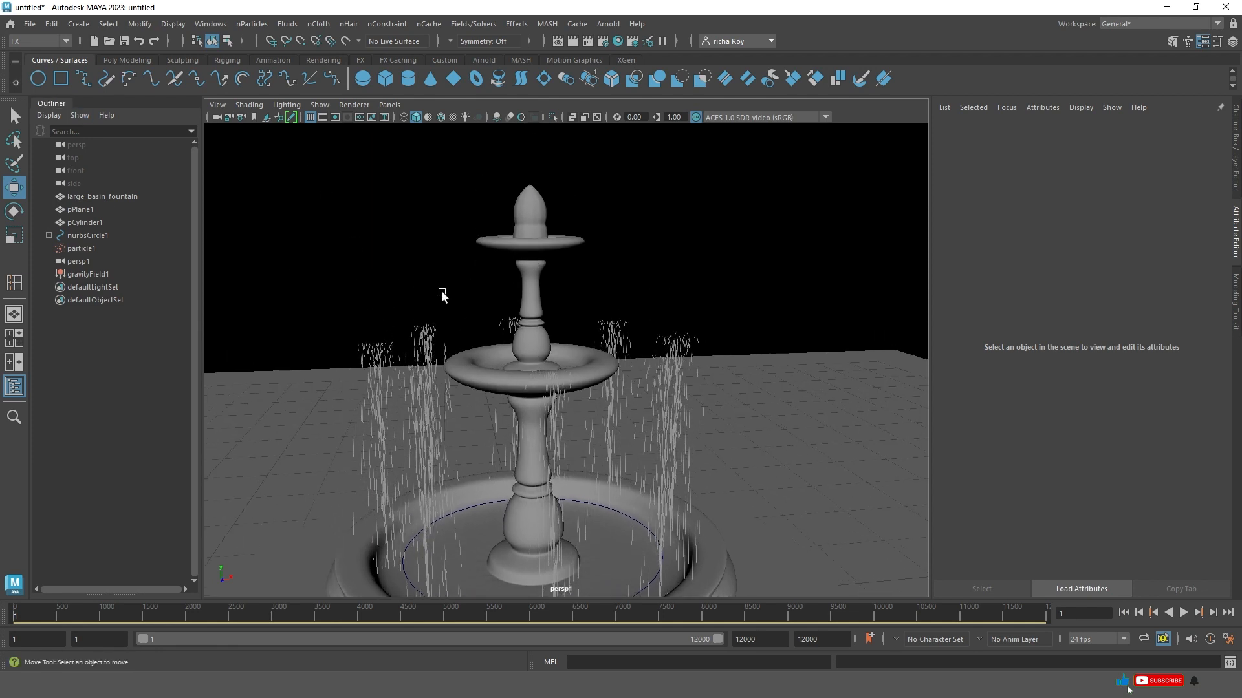
pyautogui.keyDown('alt'); pyautogui.moveTo(442, 294); pyautogui.dragTo(470, 299); pyautogui.keyUp('alt')
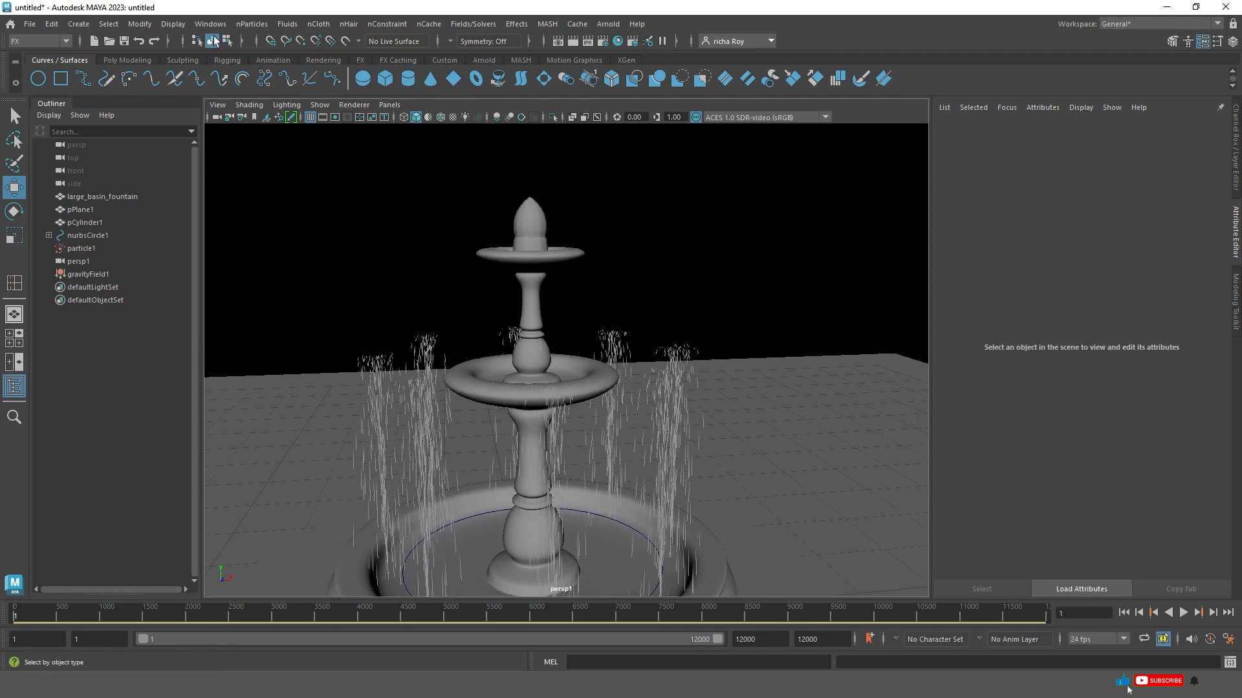
pyautogui.click(252, 25)
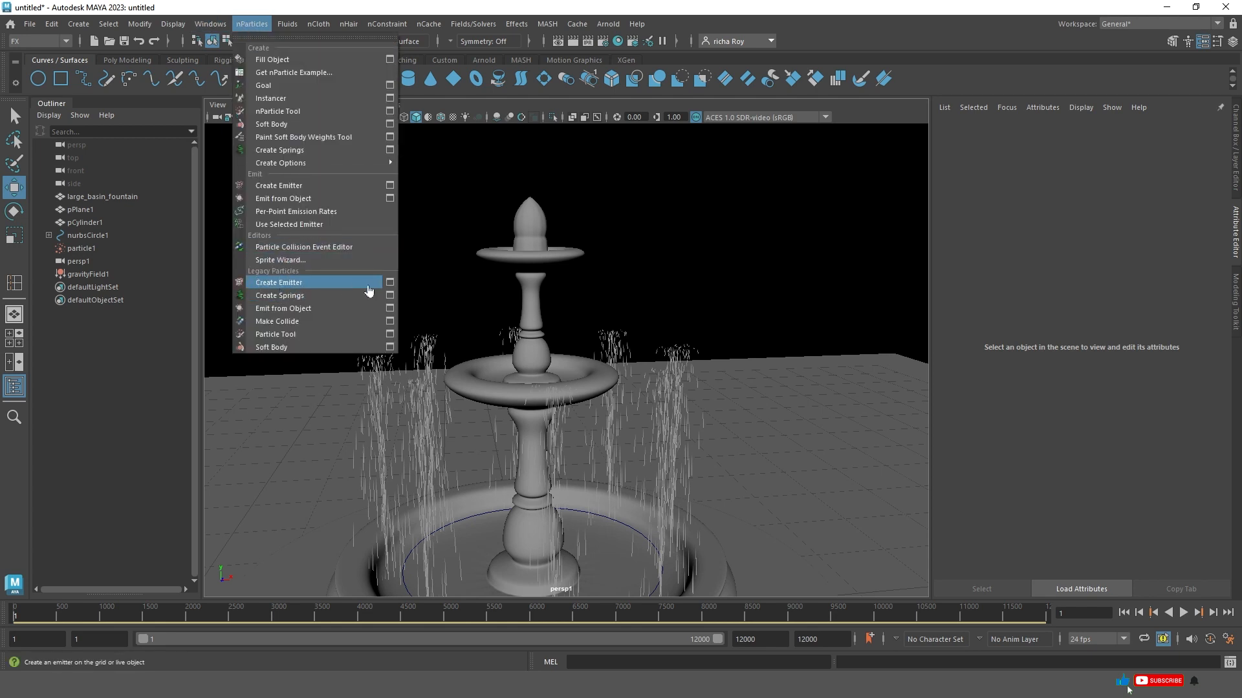
pyautogui.click(390, 283)
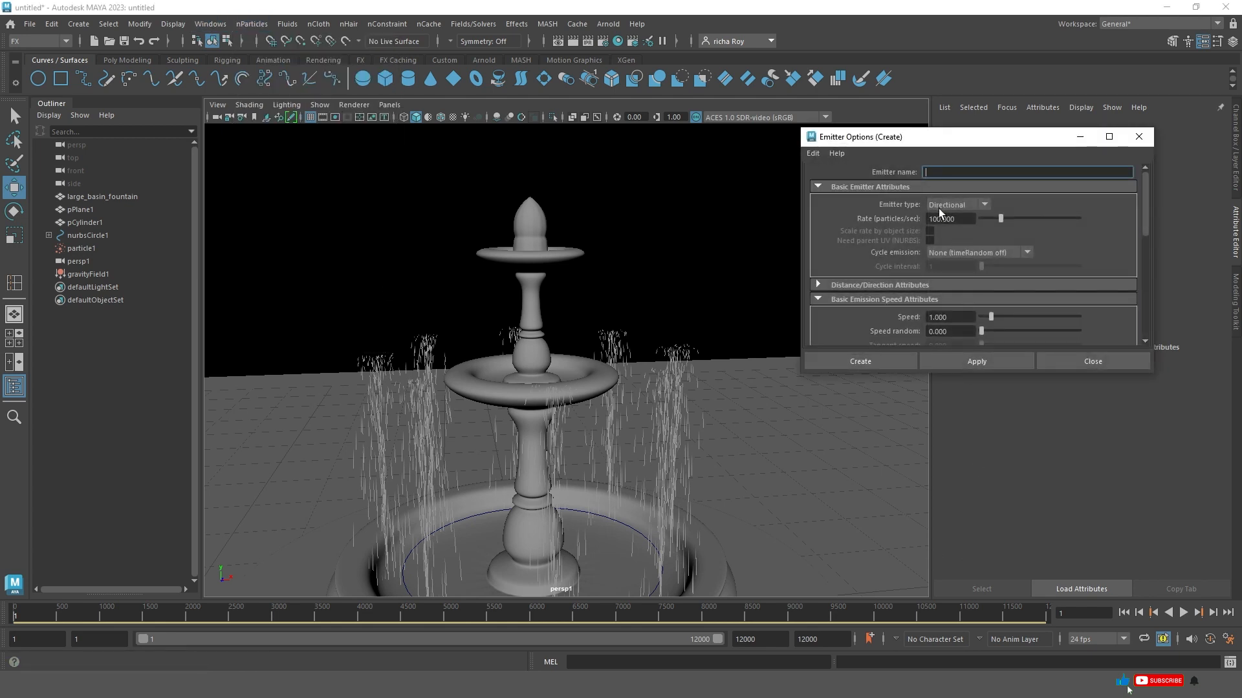
pyautogui.click(949, 366)
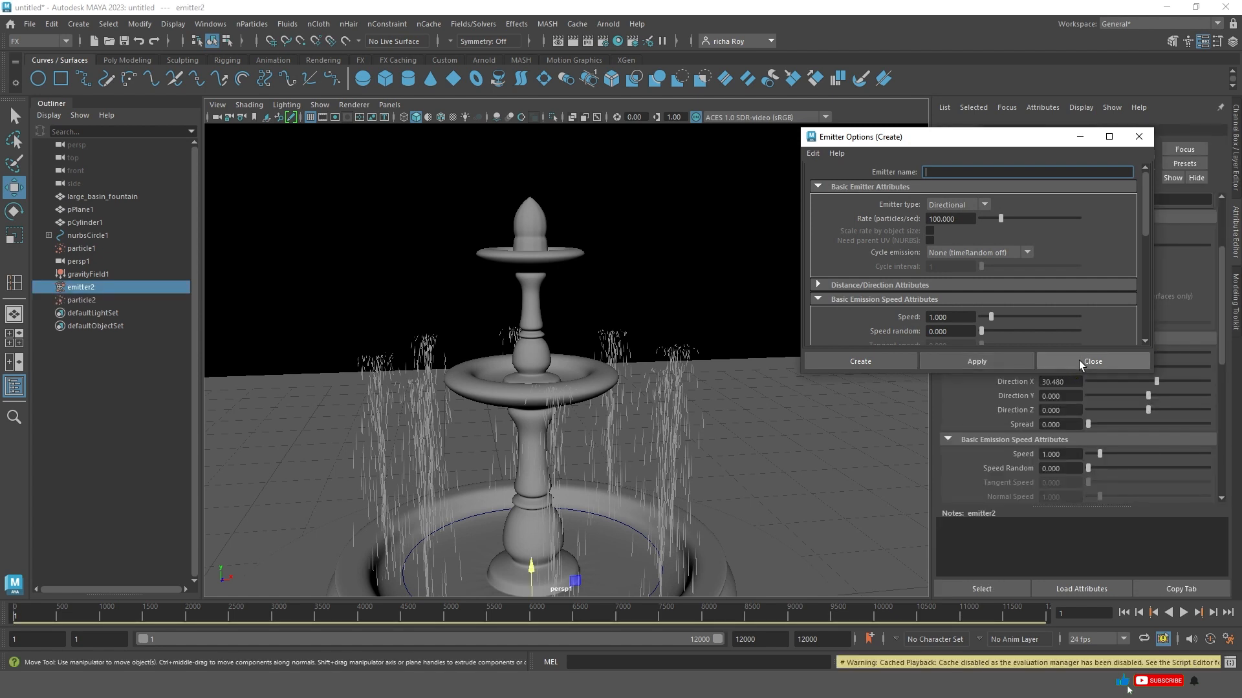
pyautogui.click(1079, 362)
pyautogui.scroll(-3, 545, 534)
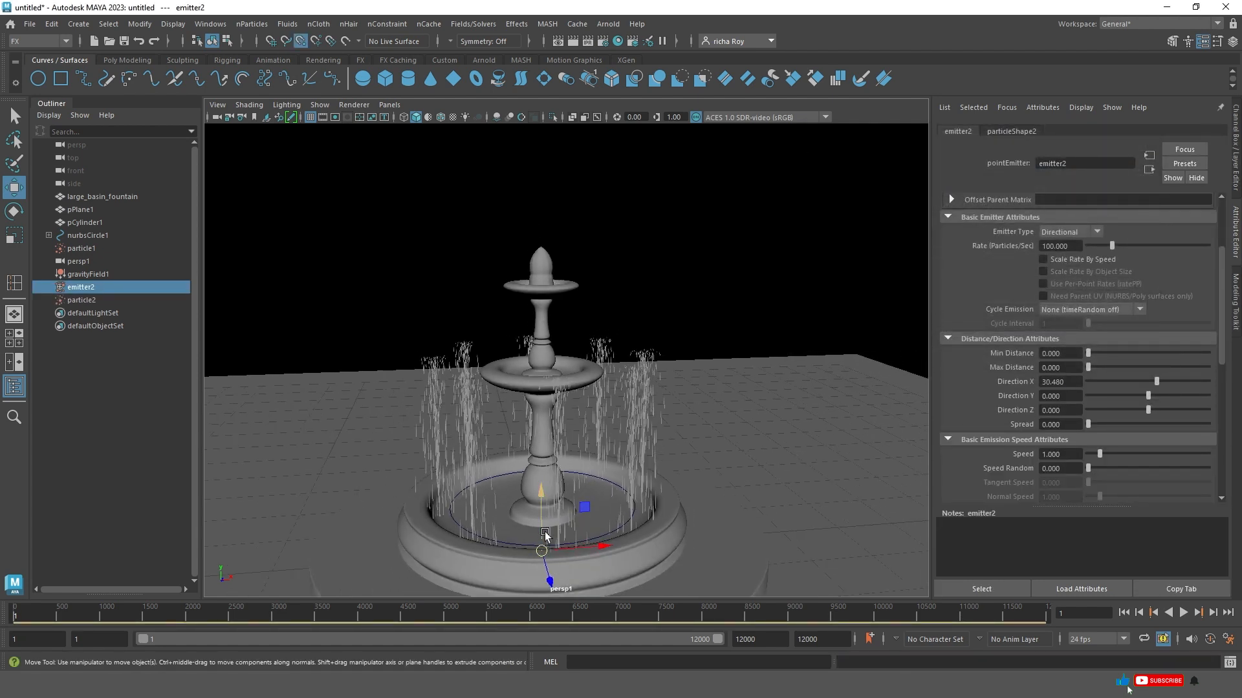
# Move the new emitter up to the tip of the fountain's finial and play the simulation briefly to check its emission.
pyautogui.moveTo(545, 552); pyautogui.dragTo(541, 246)
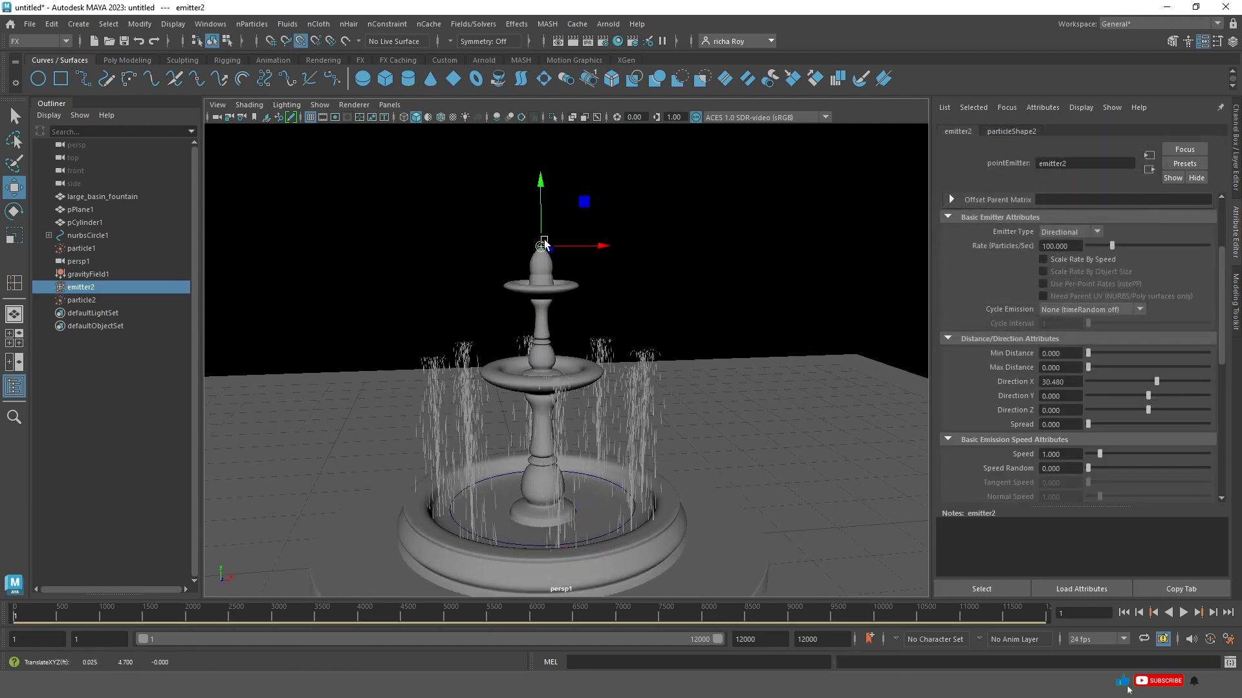
pyautogui.moveTo(541, 198); pyautogui.dragTo(541, 207)
pyautogui.keyDown('alt'); pyautogui.moveTo(587, 271); pyautogui.dragTo(590, 325, button='middle'); pyautogui.keyUp('alt')
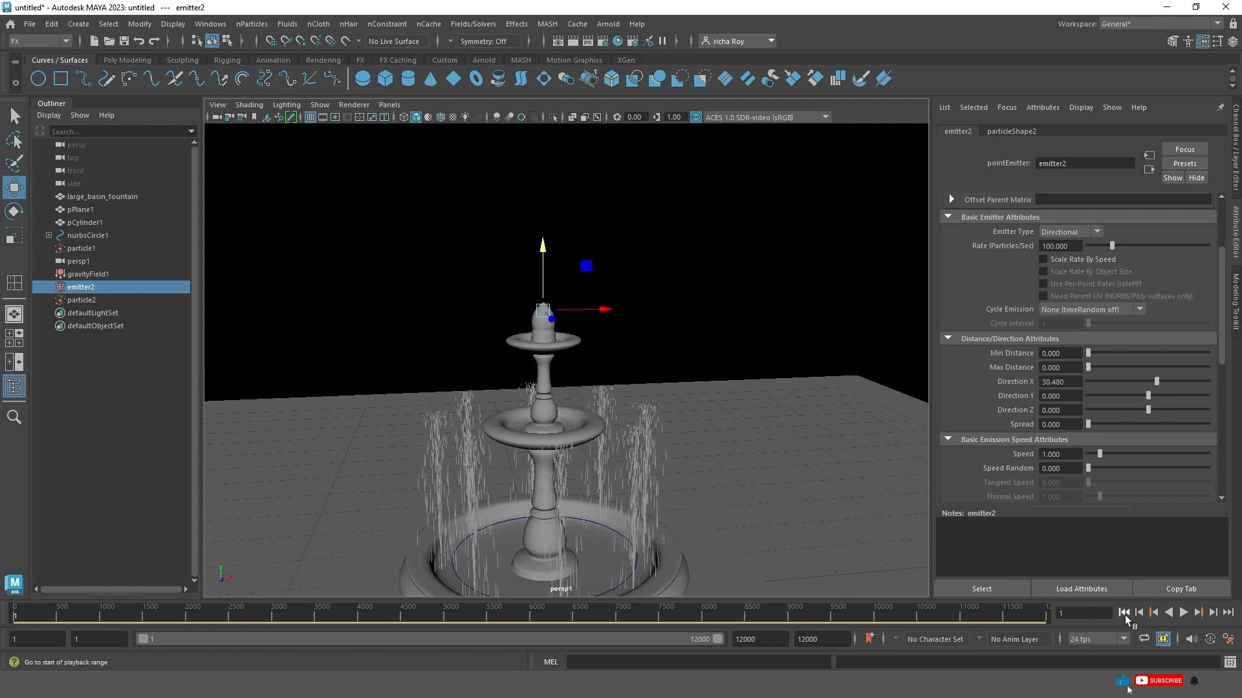
pyautogui.click(1183, 613)
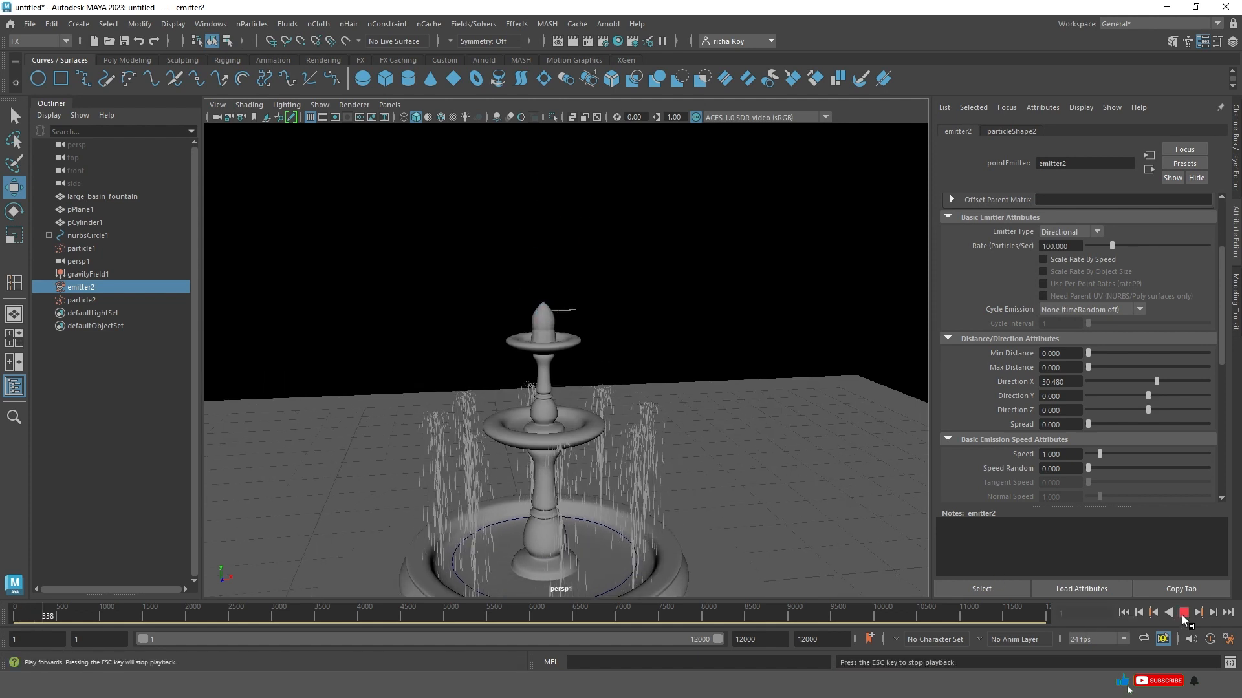
pyautogui.click(1183, 613)
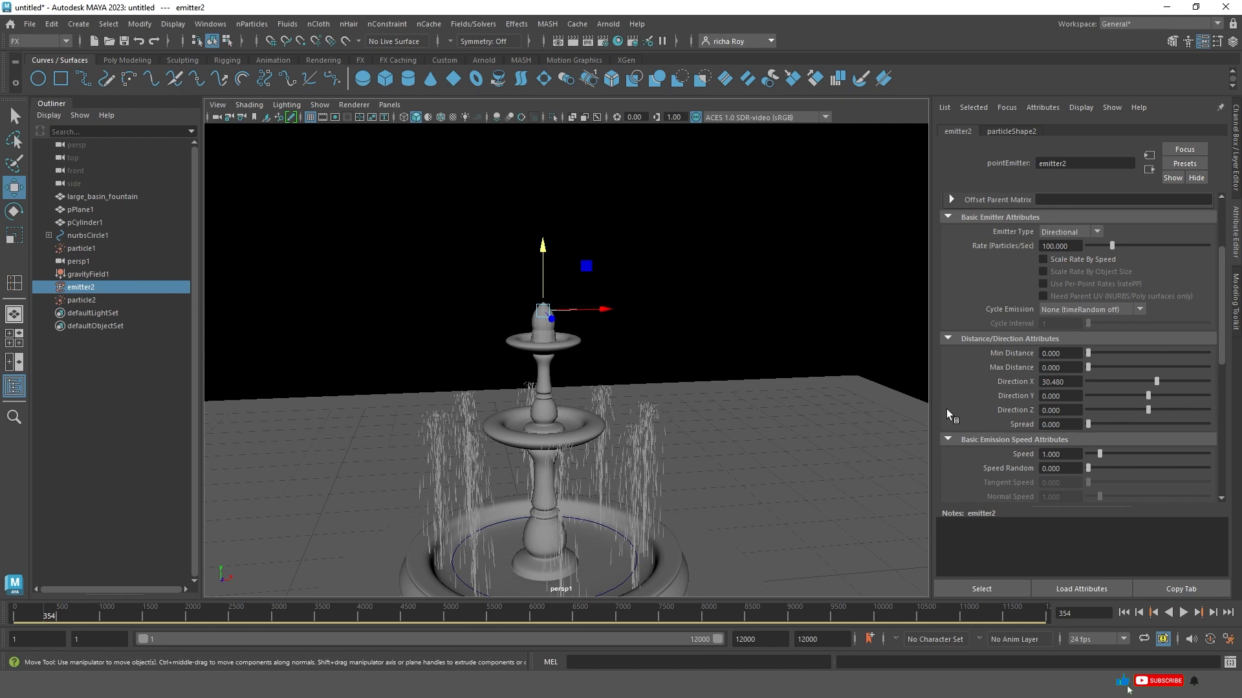
# Aim the top emitter straight up with Direction X 0 and Direction Y 1, and start playback.
pyautogui.doubleClick(1071, 383)
pyautogui.write('0')
pyautogui.press('Return')
pyautogui.doubleClick(1067, 395)
pyautogui.write('1')
pyautogui.press('Return')
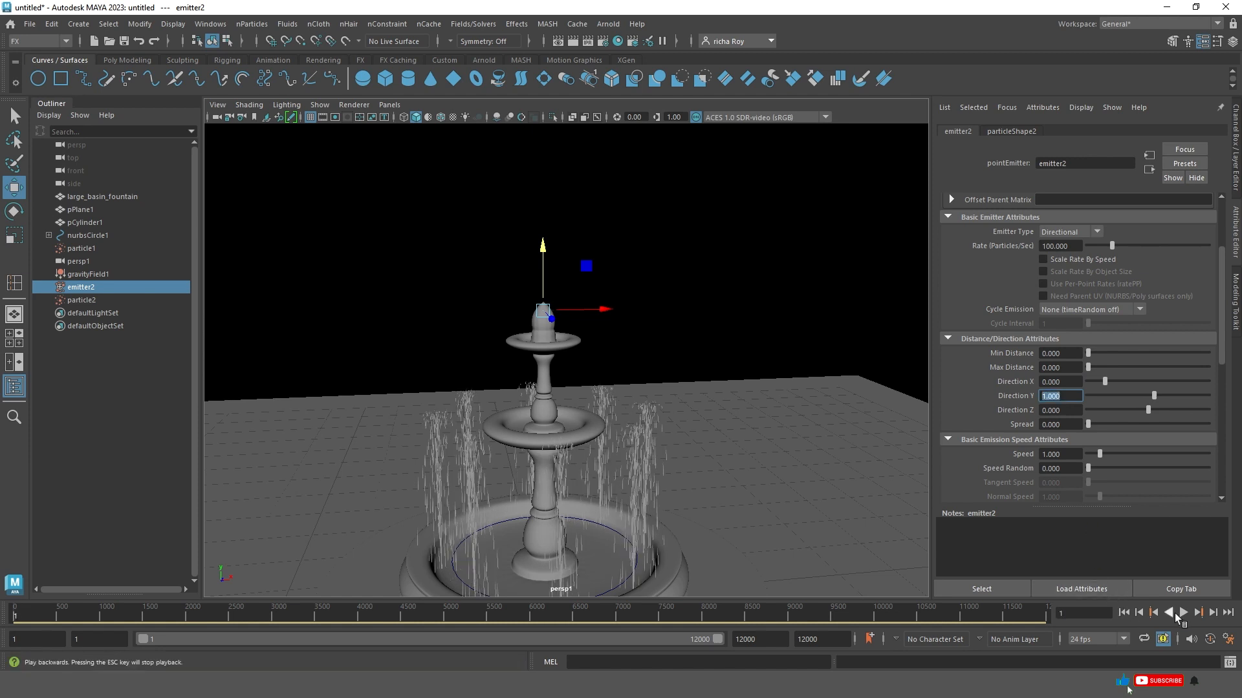
pyautogui.click(1183, 613)
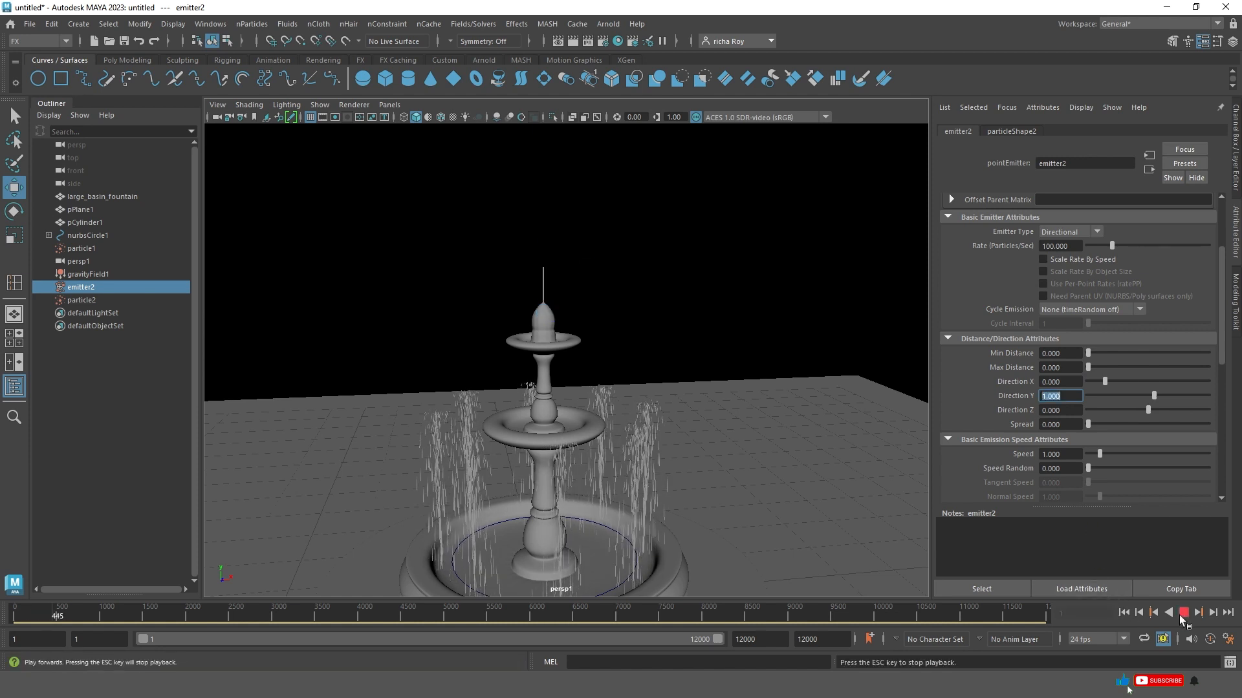
# Tune the top emitter during playback to a rate of 10, a speed of 10 and a spread of 0.114, and stop playback.
pyautogui.moveTo(1088, 424); pyautogui.dragTo(1111, 426)
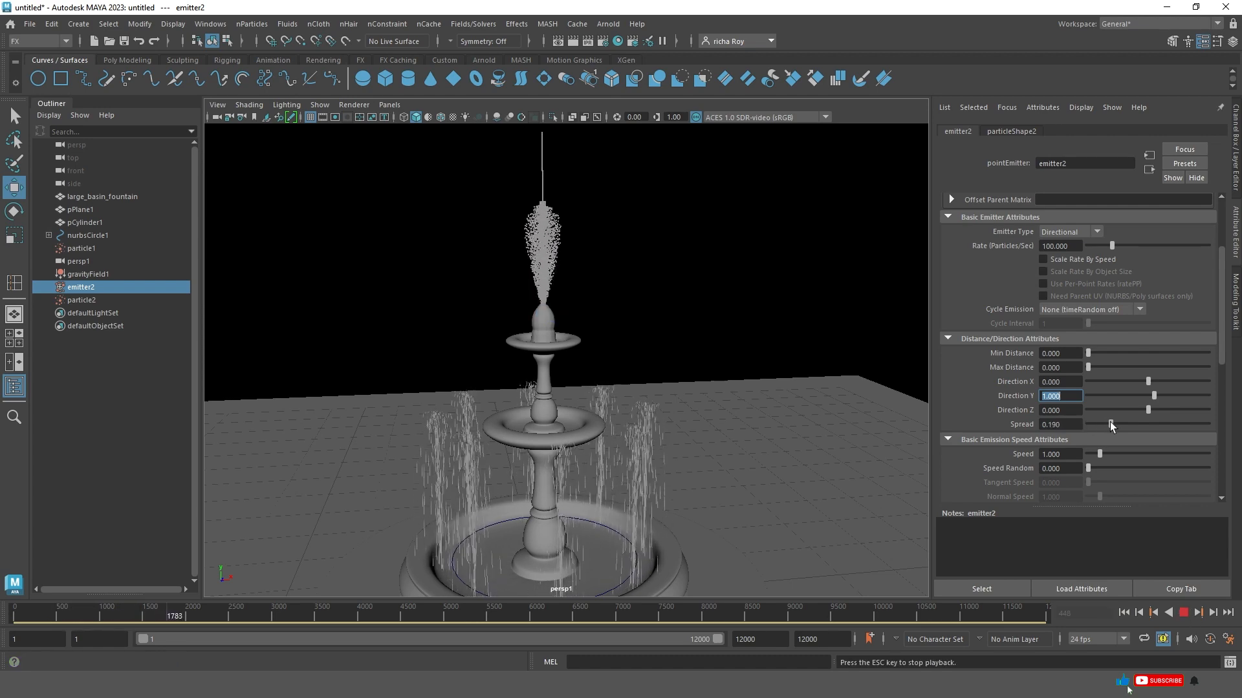
pyautogui.click(1059, 246)
pyautogui.write('10')
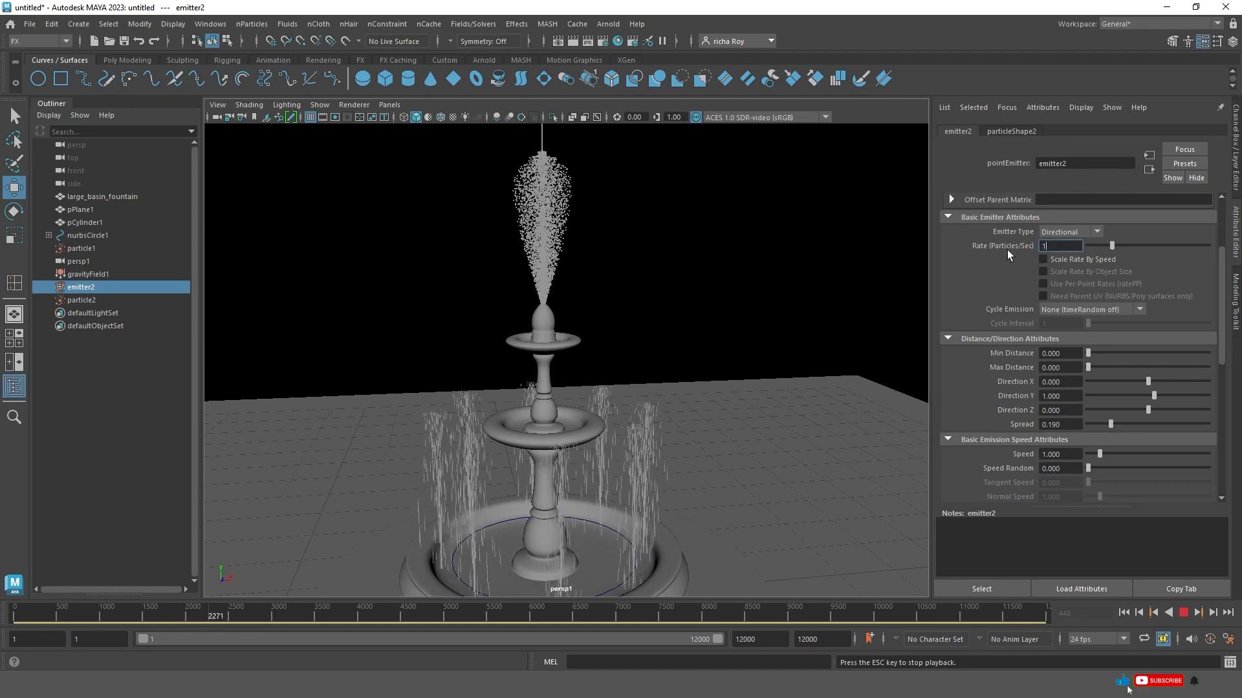
pyautogui.press('Return')
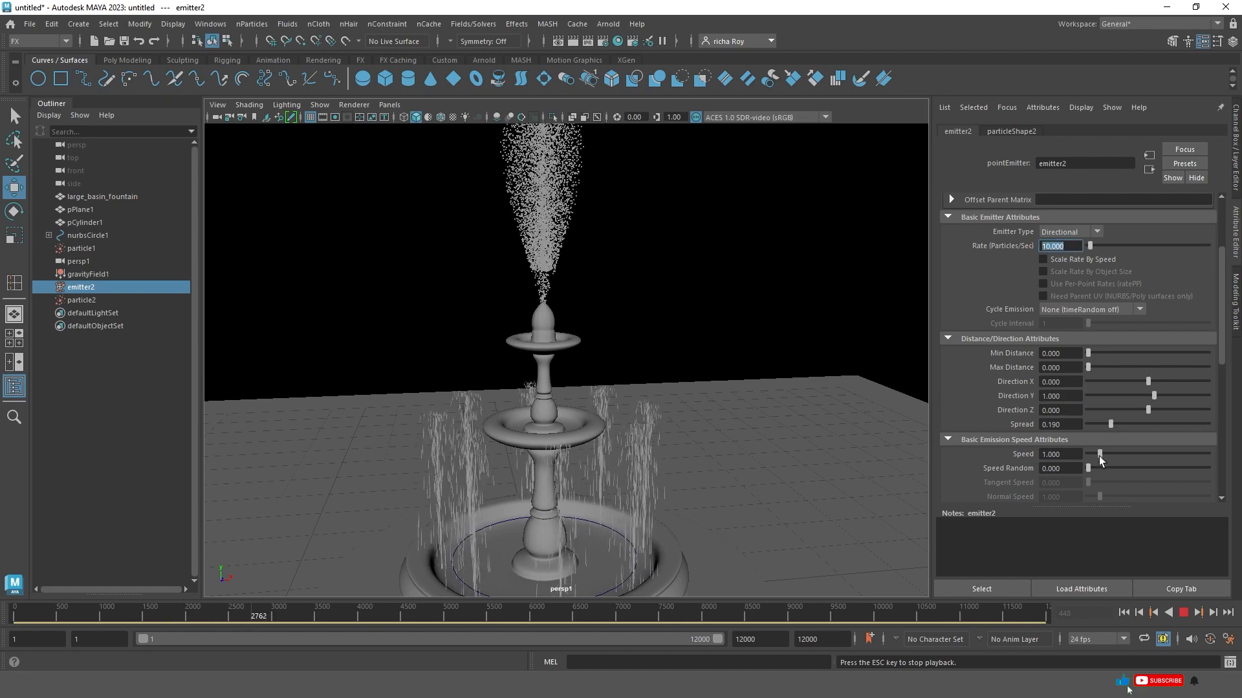
pyautogui.moveTo(1100, 455); pyautogui.dragTo(1208, 458)
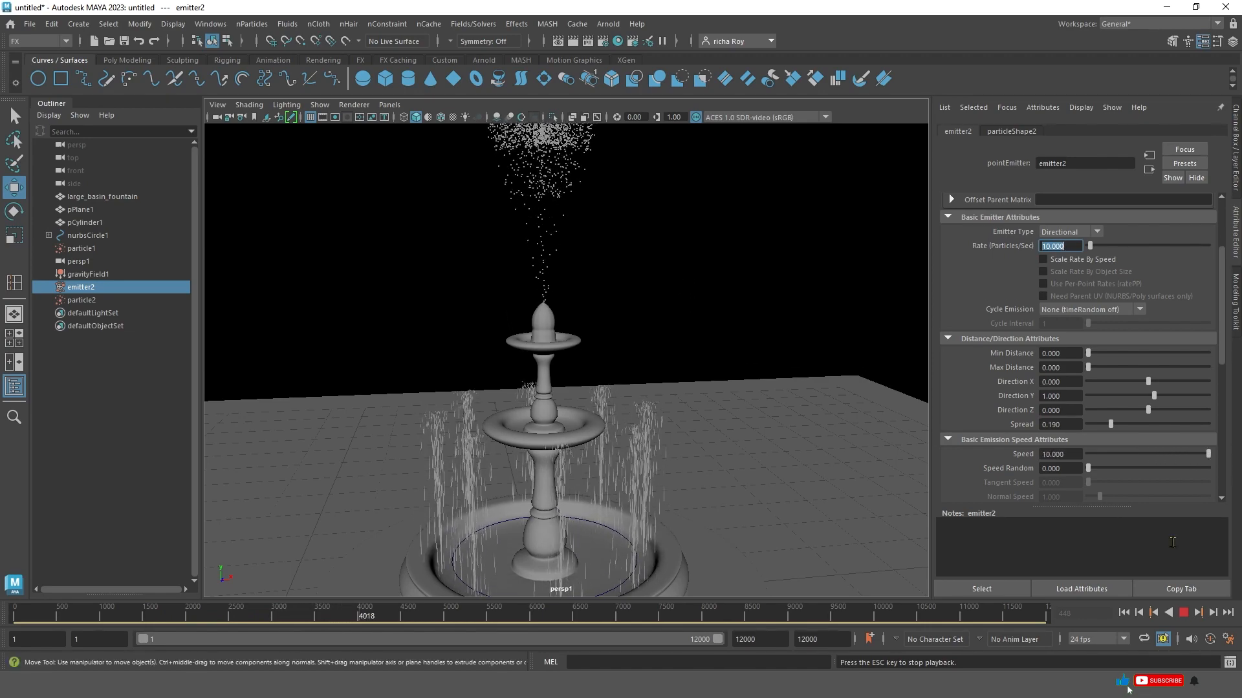
pyautogui.moveTo(1109, 425); pyautogui.dragTo(1100, 424)
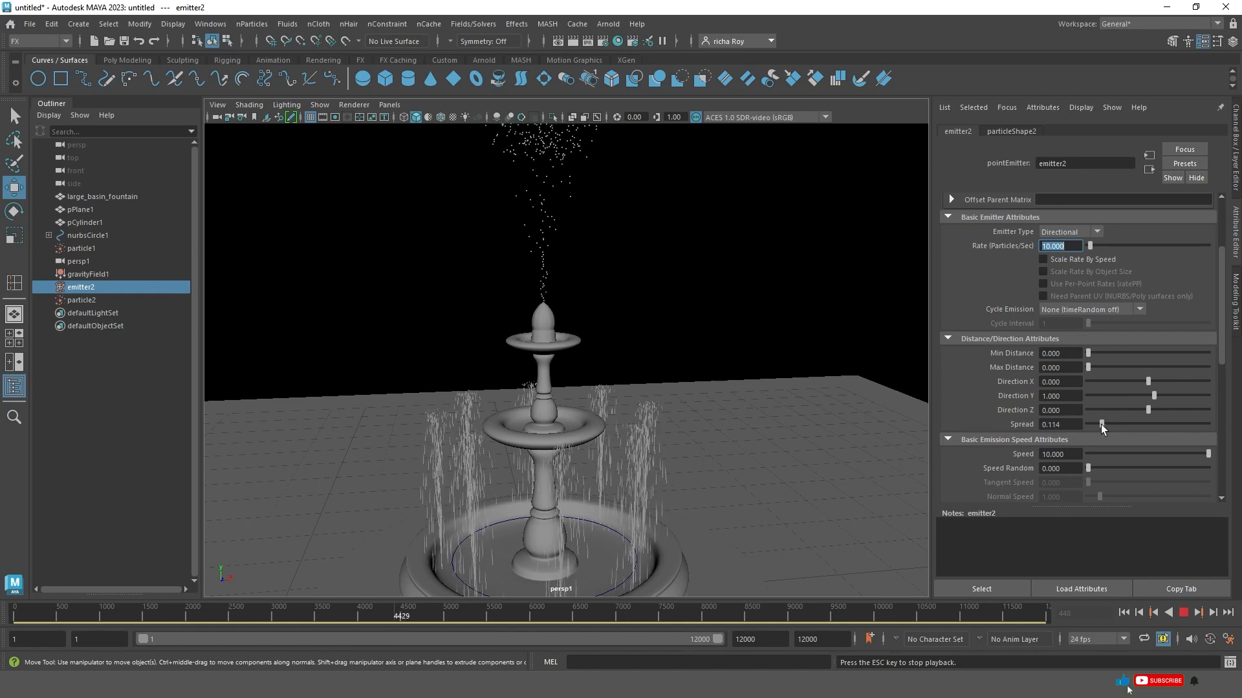
pyautogui.click(1184, 613)
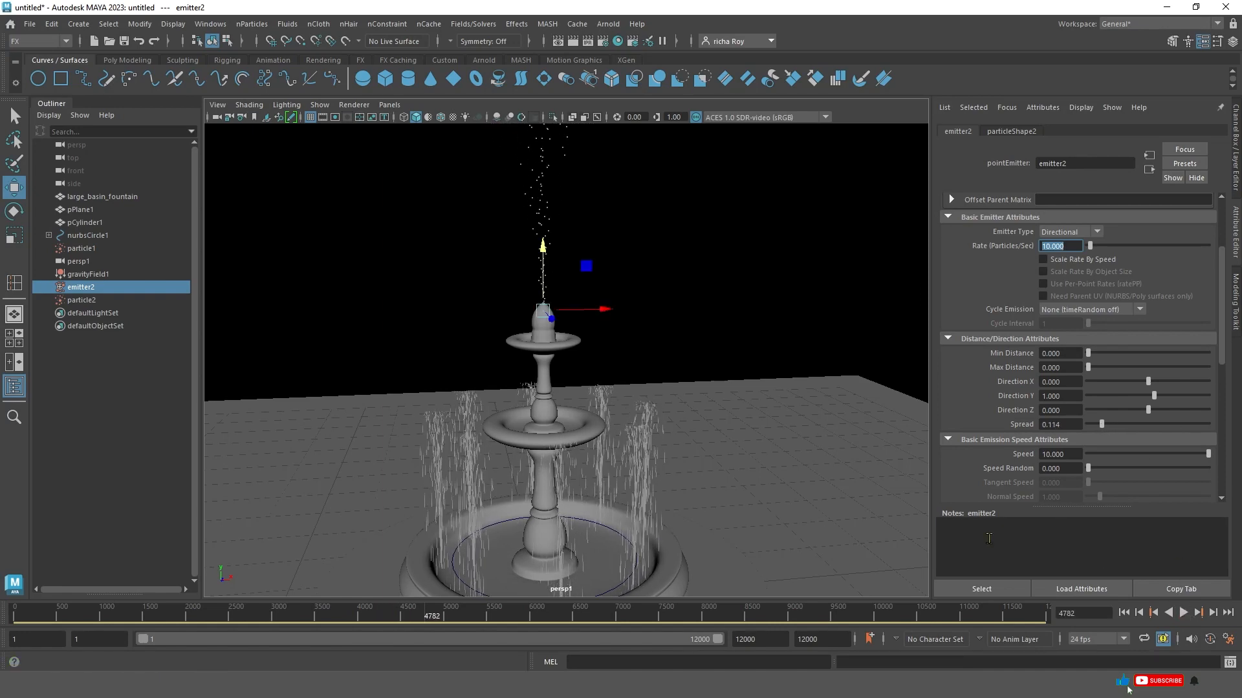
# Render the top jet's particles as Streak with Tail Fade -0.022 and Tail Size 12.088, and replay from the first frame.
pyautogui.scroll(3, 659, 352)
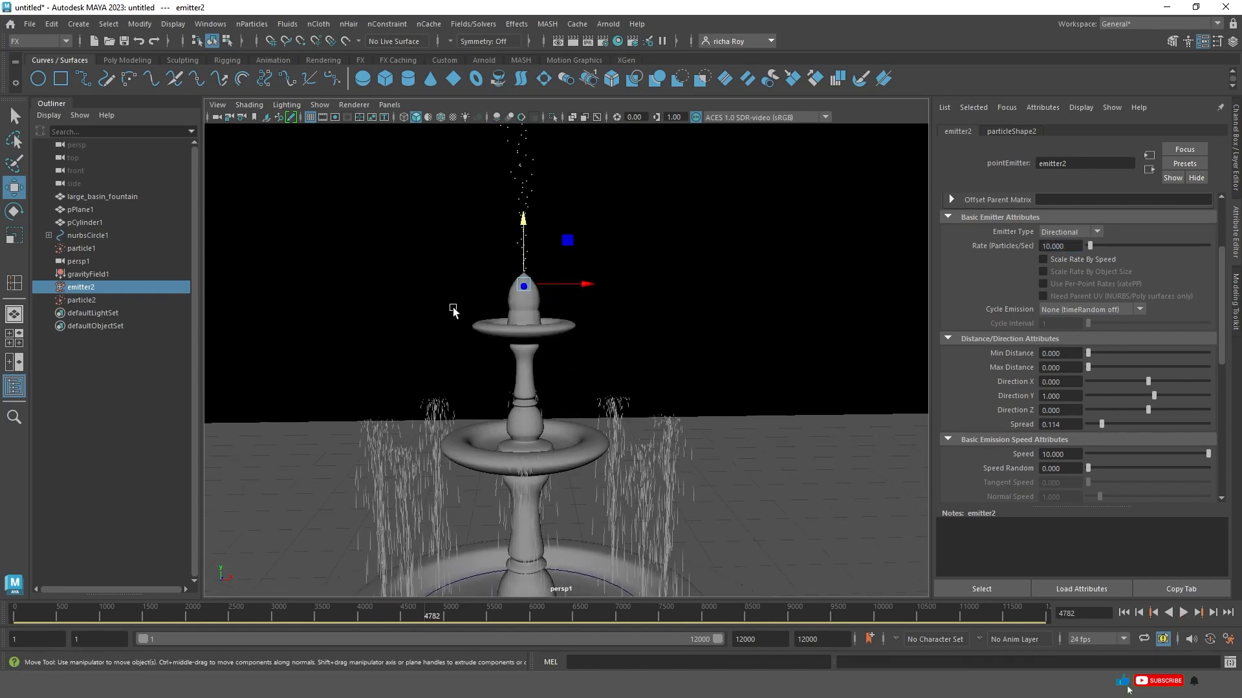
pyautogui.scroll(3, 466, 278)
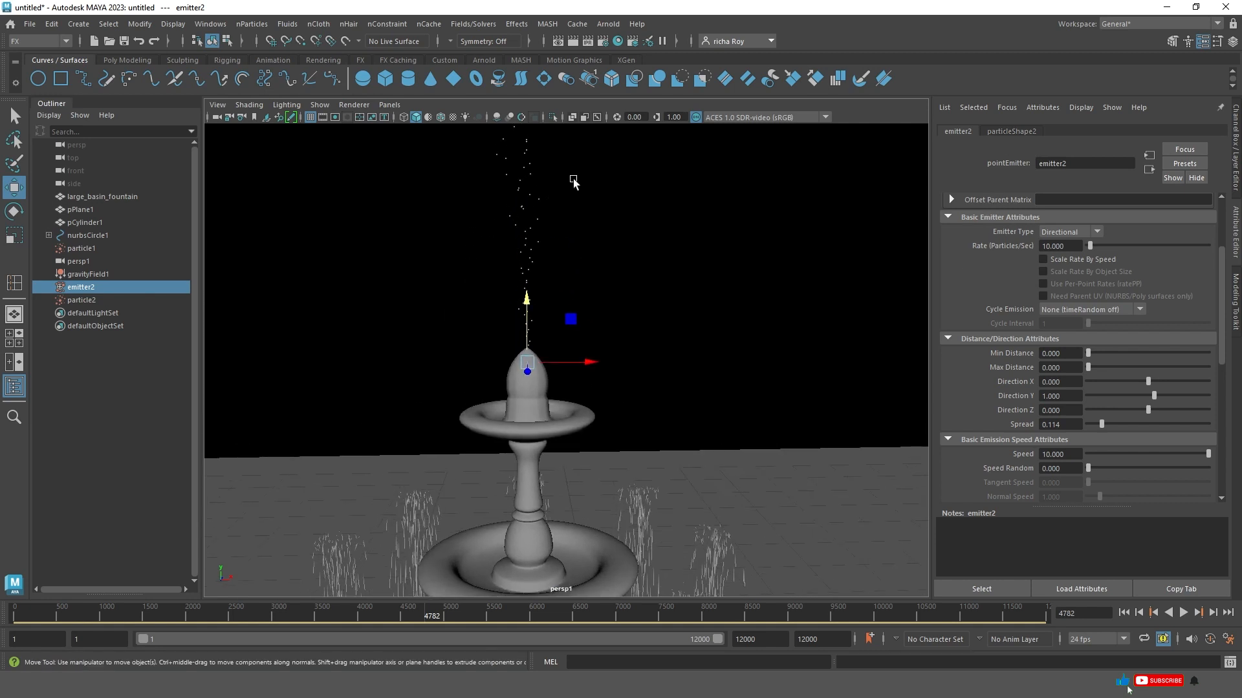
pyautogui.moveTo(573, 183); pyautogui.dragTo(457, 201)
pyautogui.click(1016, 136)
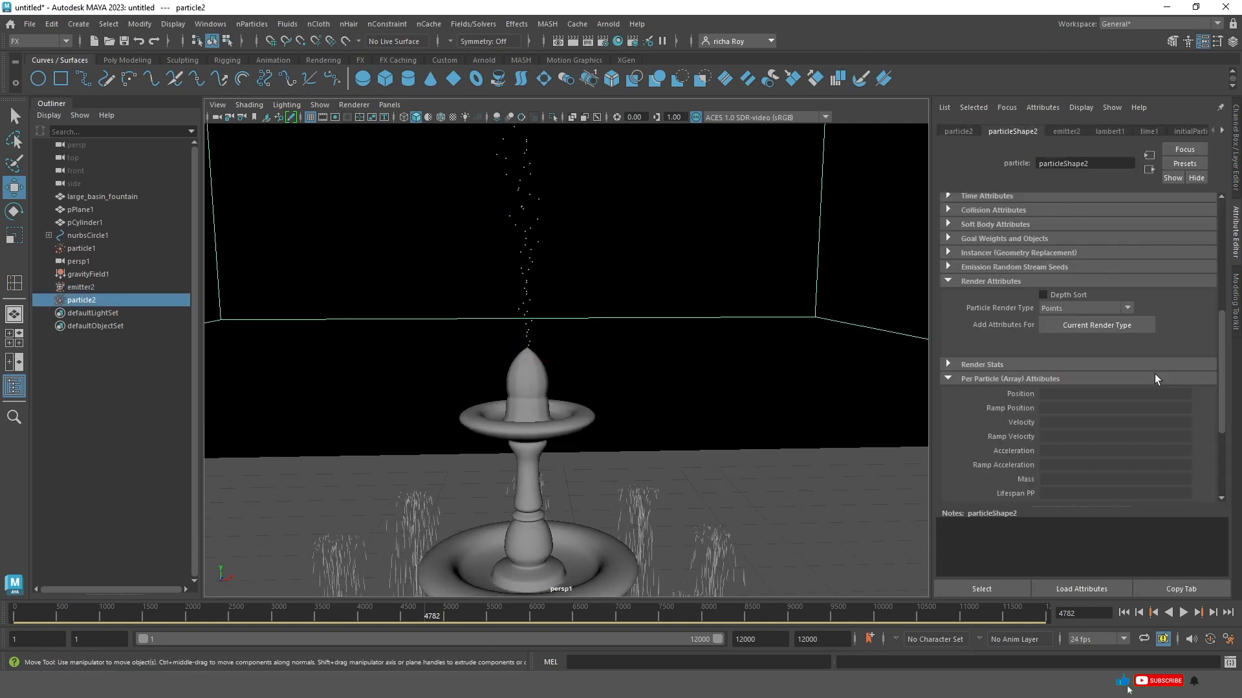
pyautogui.click(1077, 308)
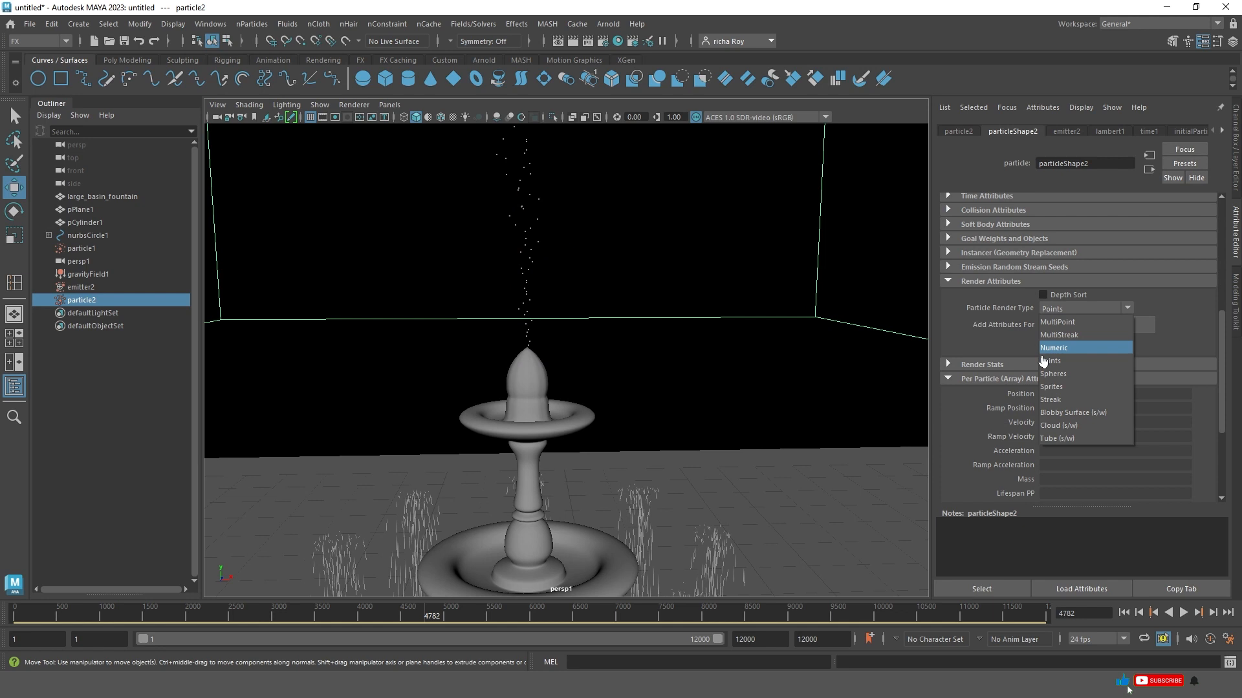
pyautogui.click(1073, 402)
pyautogui.click(1065, 326)
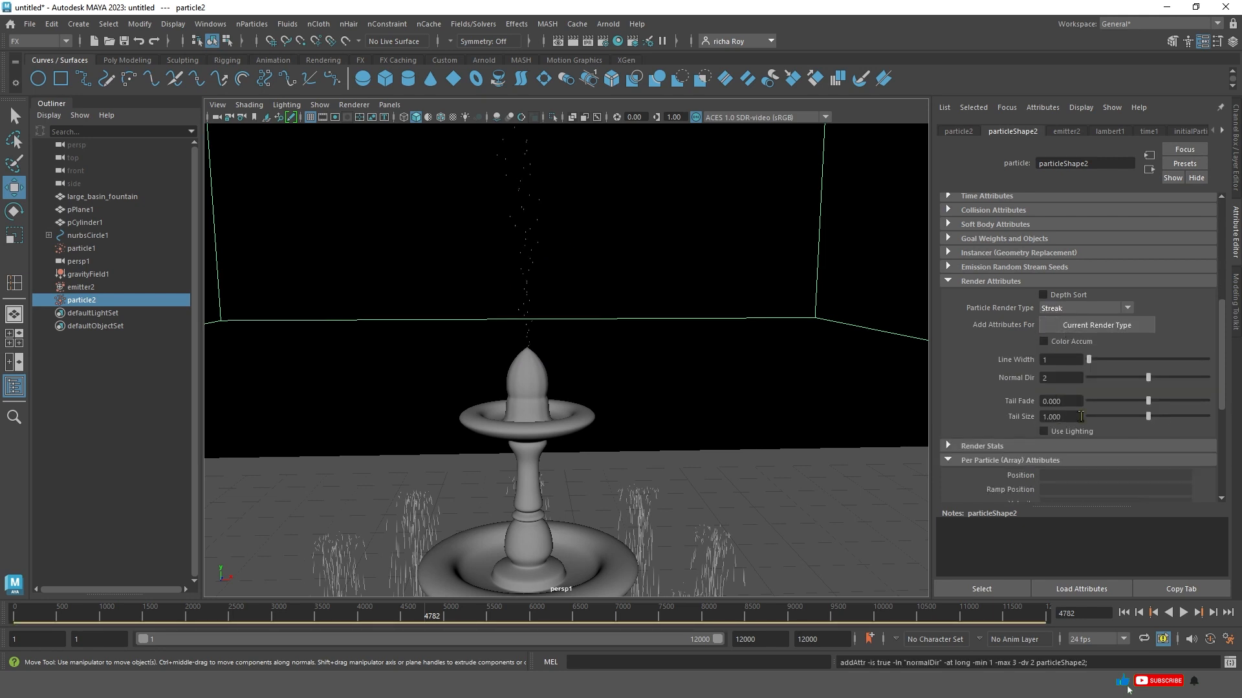
pyautogui.moveTo(1171, 397)
pyautogui.mouseDown()
pyautogui.moveTo(1146, 401)
pyautogui.moveTo(1167, 415)
pyautogui.moveTo(1153, 415)
pyautogui.mouseUp()
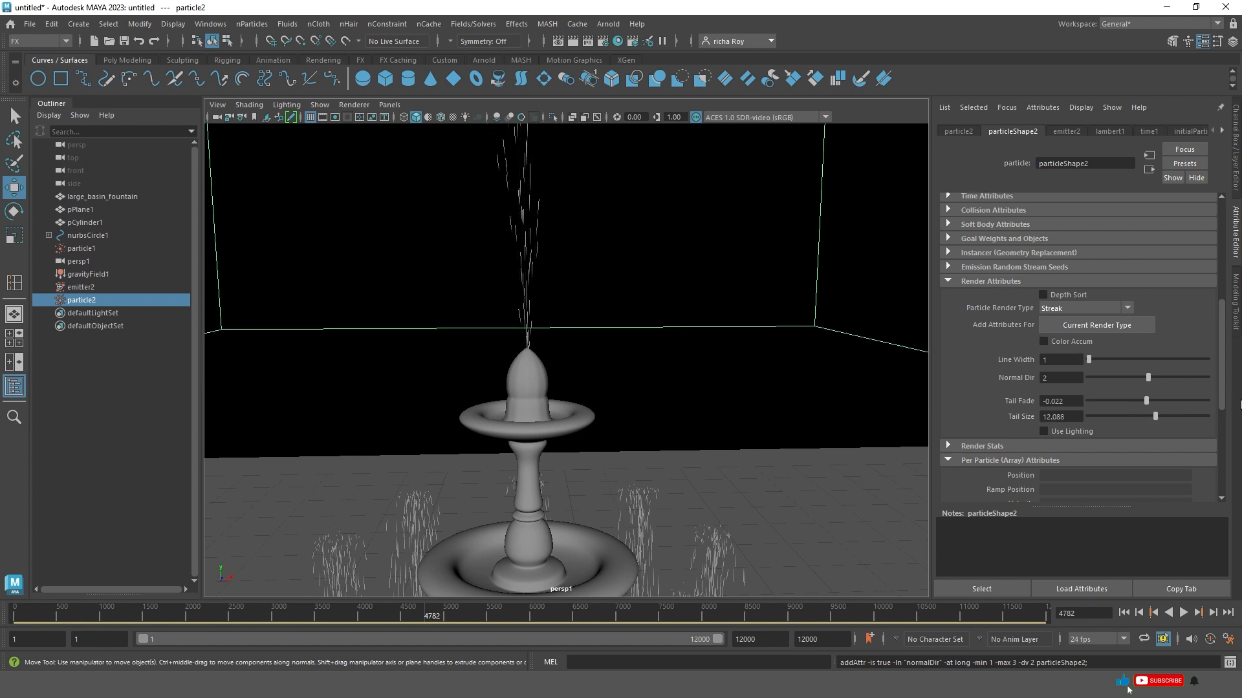
pyautogui.click(1123, 613)
pyautogui.click(1182, 614)
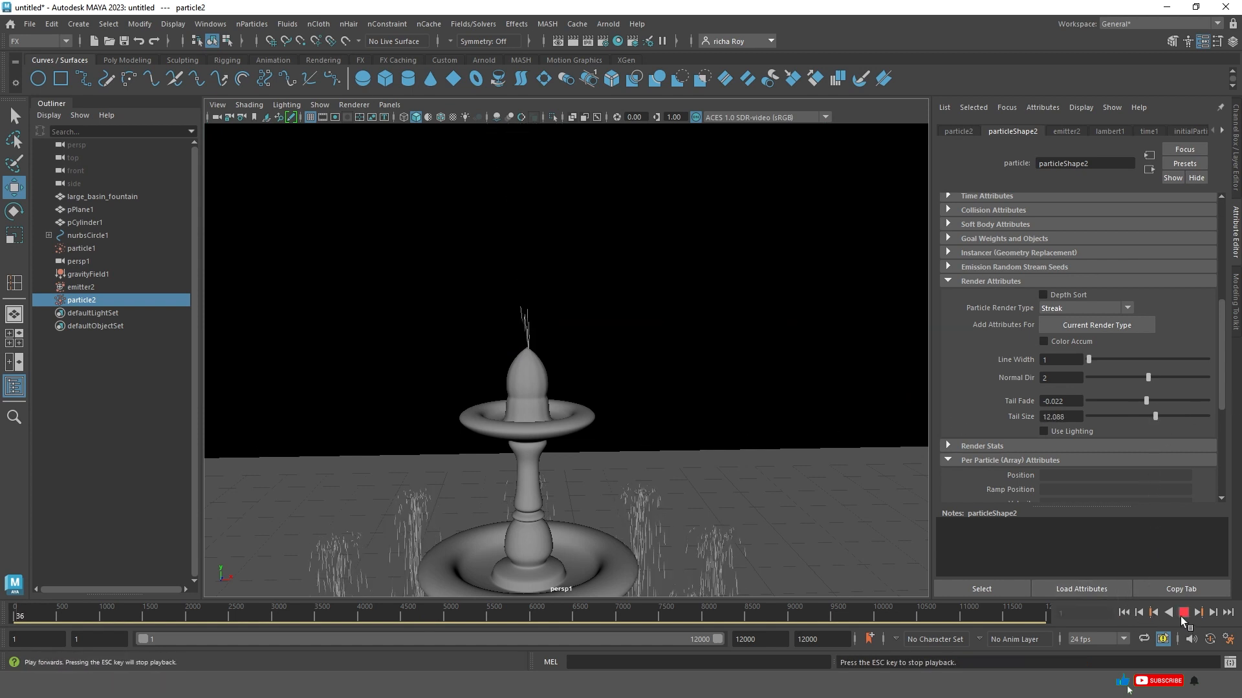
pyautogui.click(1181, 614)
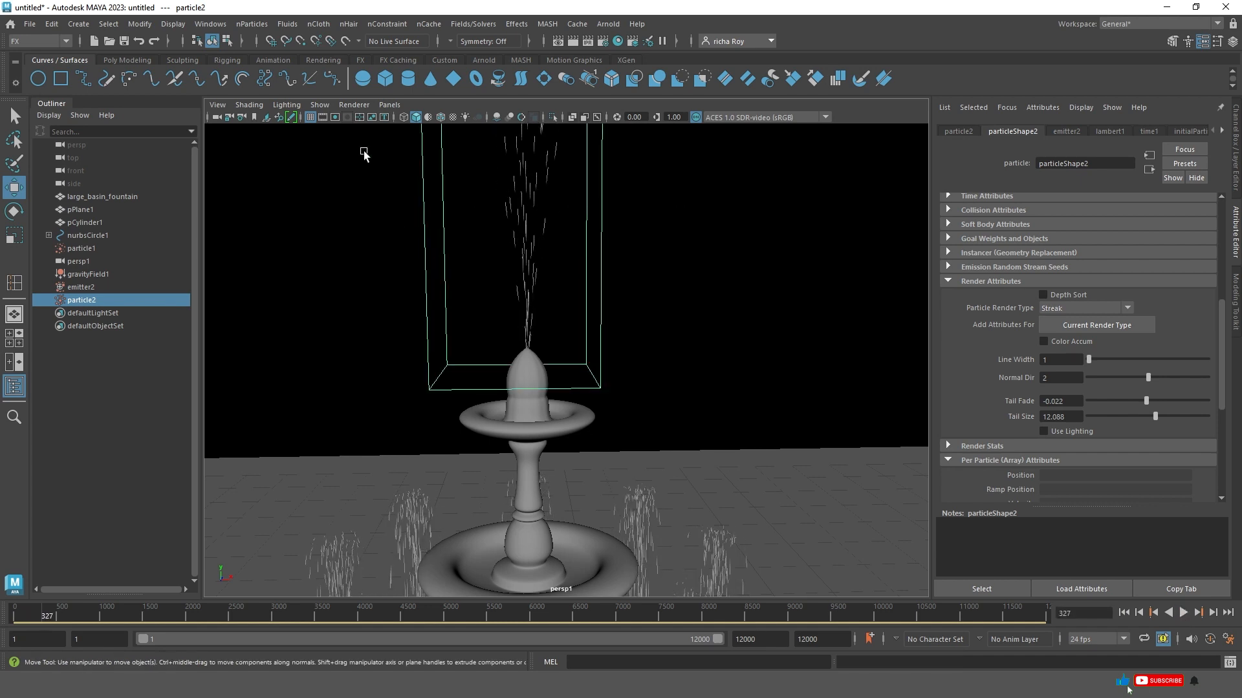
# Add a gravity field to the top jet's particles and replay the simulation from the first frame.
pyautogui.click(495, 24)
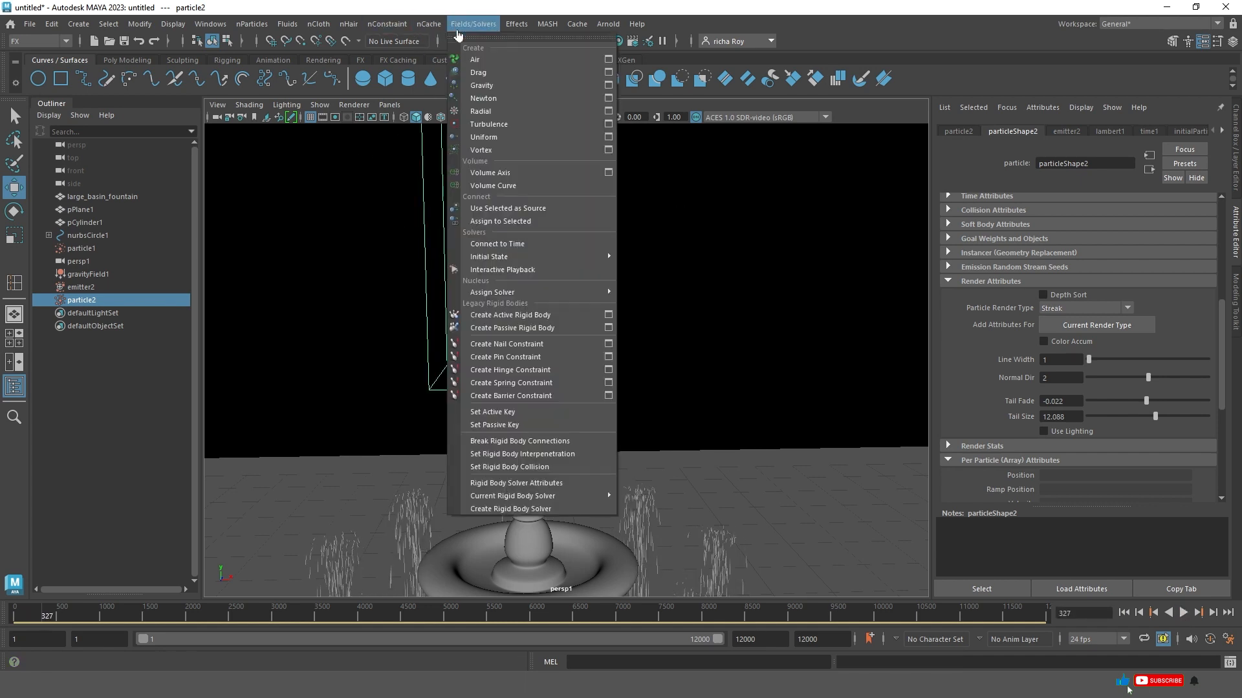
pyautogui.click(481, 89)
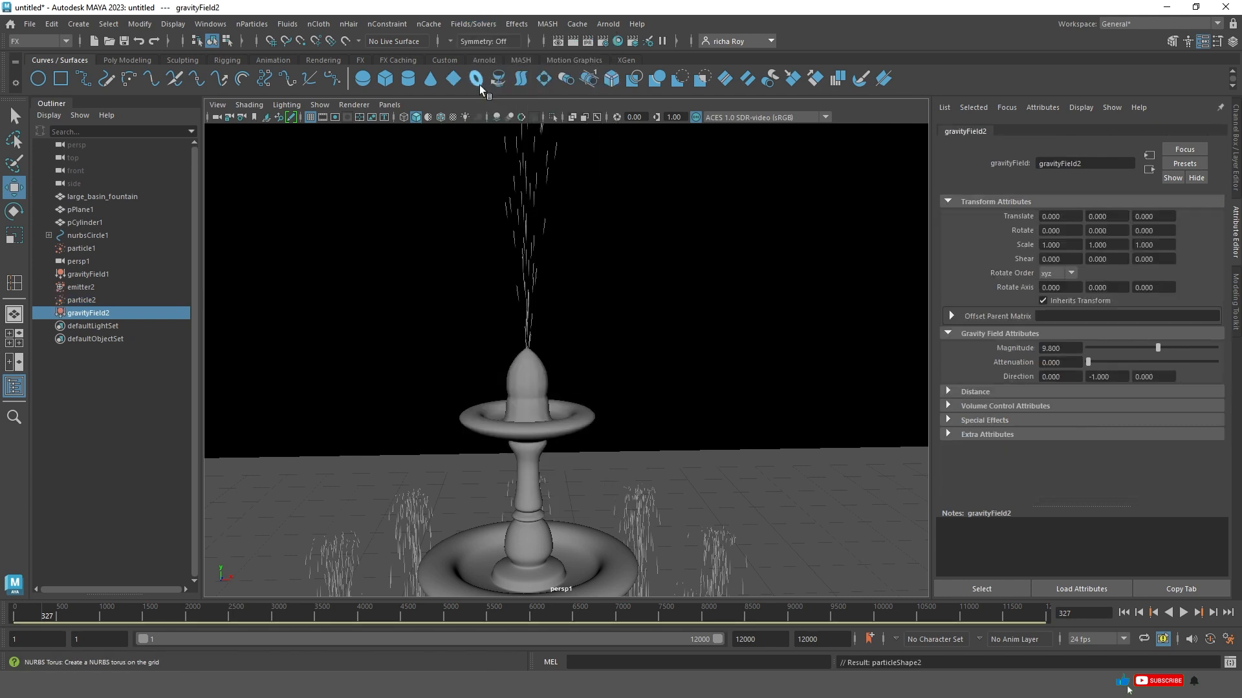
pyautogui.click(1123, 613)
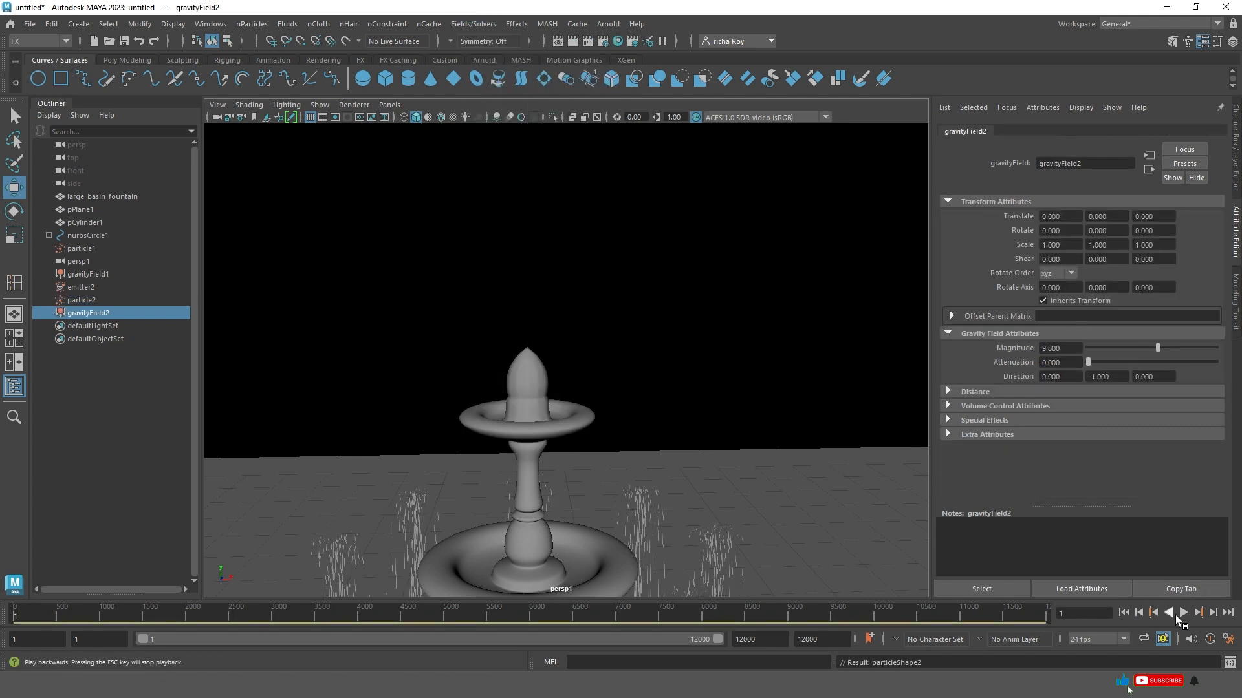
pyautogui.click(1184, 613)
pyautogui.click(1184, 613)
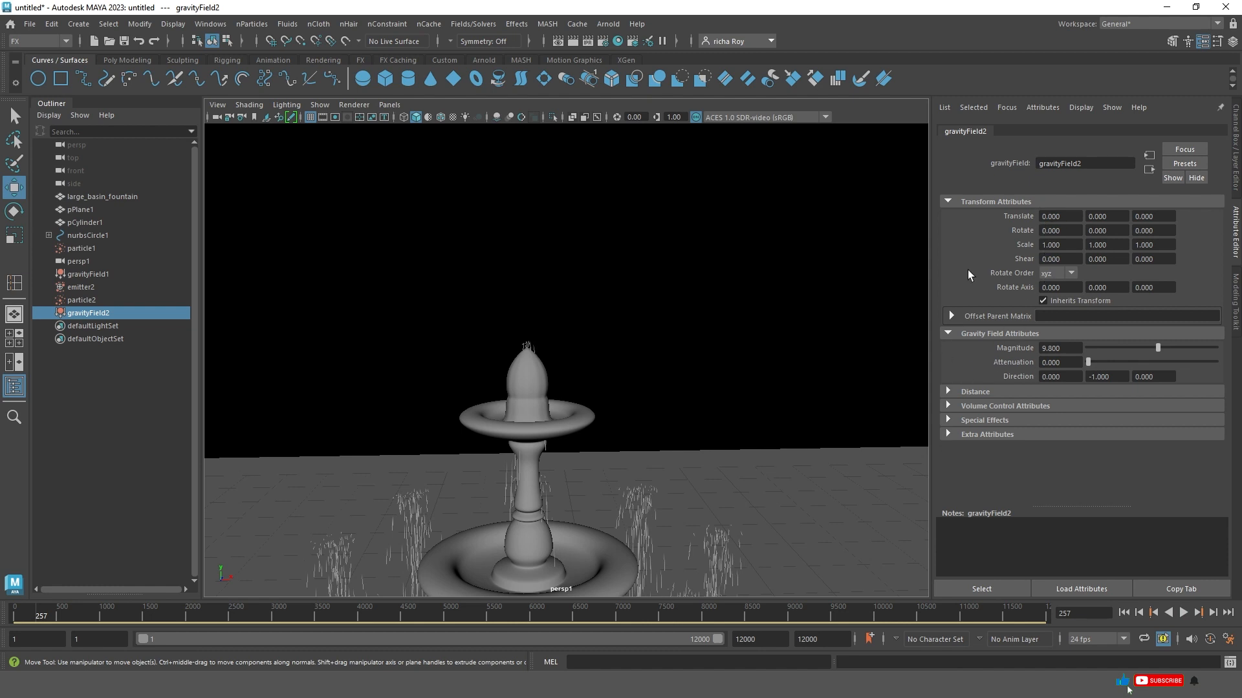
# Select the top jet's particles in the viewport and show the attributes of their emitter.
pyautogui.click(507, 474)
pyautogui.keyDown('alt'); pyautogui.moveTo(643, 459); pyautogui.dragTo(462, 452); pyautogui.keyUp('alt')
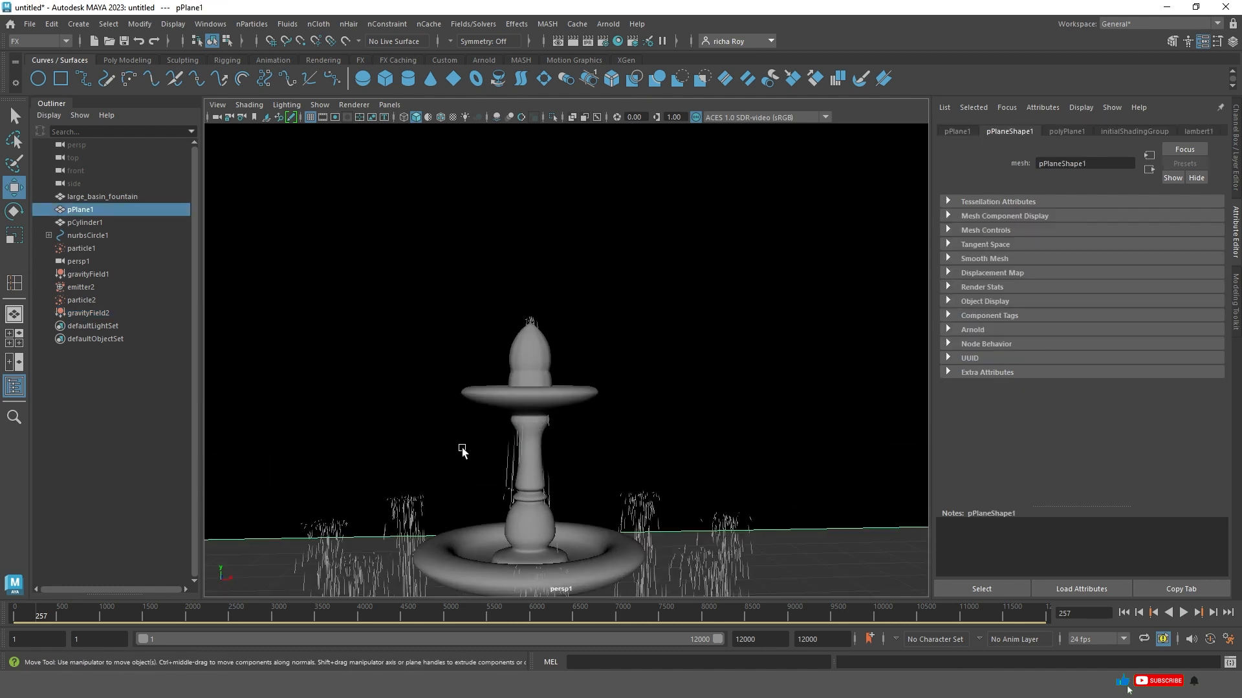
pyautogui.click(505, 460)
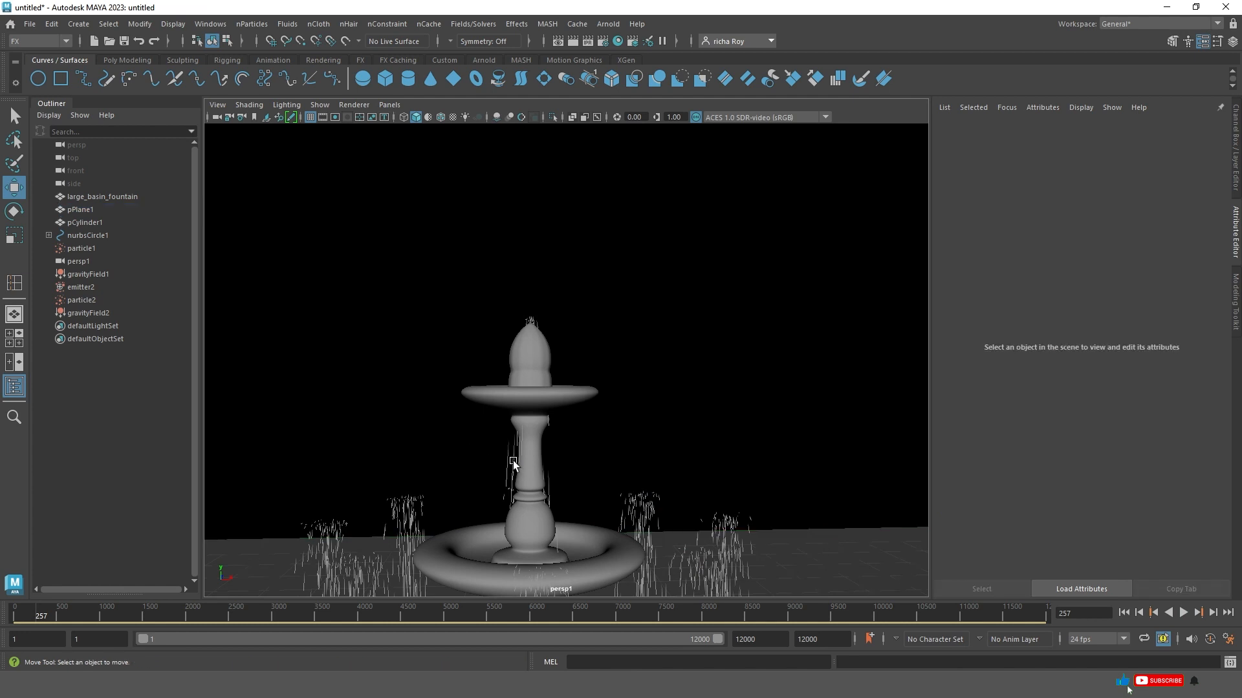
pyautogui.moveTo(503, 455); pyautogui.dragTo(518, 461)
pyautogui.click(529, 320)
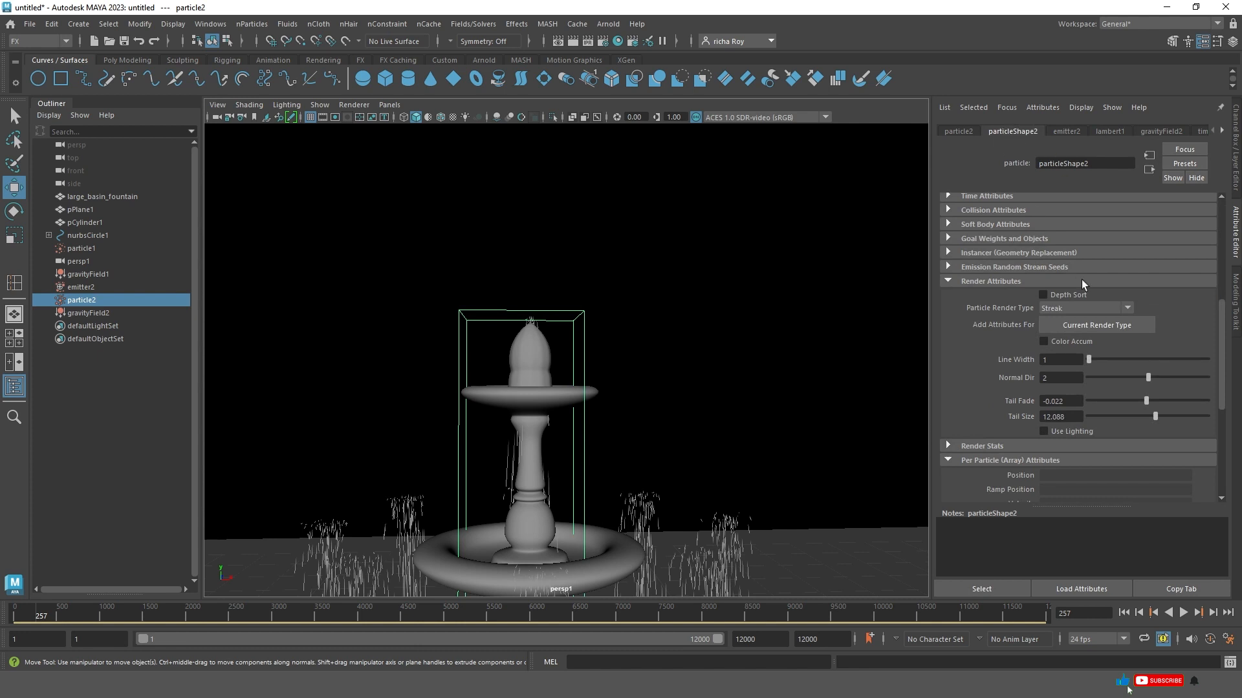
pyautogui.click(1065, 131)
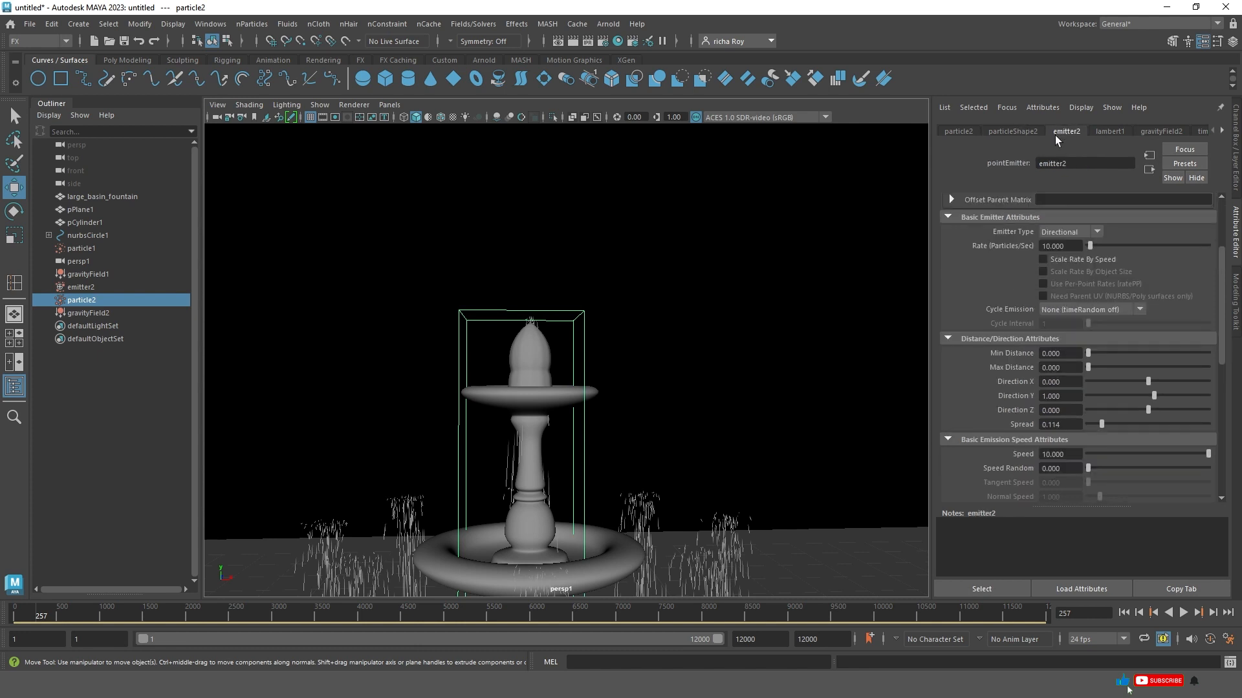
# Raise the top emitter's speed to 20 and to 30 during playback, and inspect the spray over the whole fountain.
pyautogui.click(1183, 613)
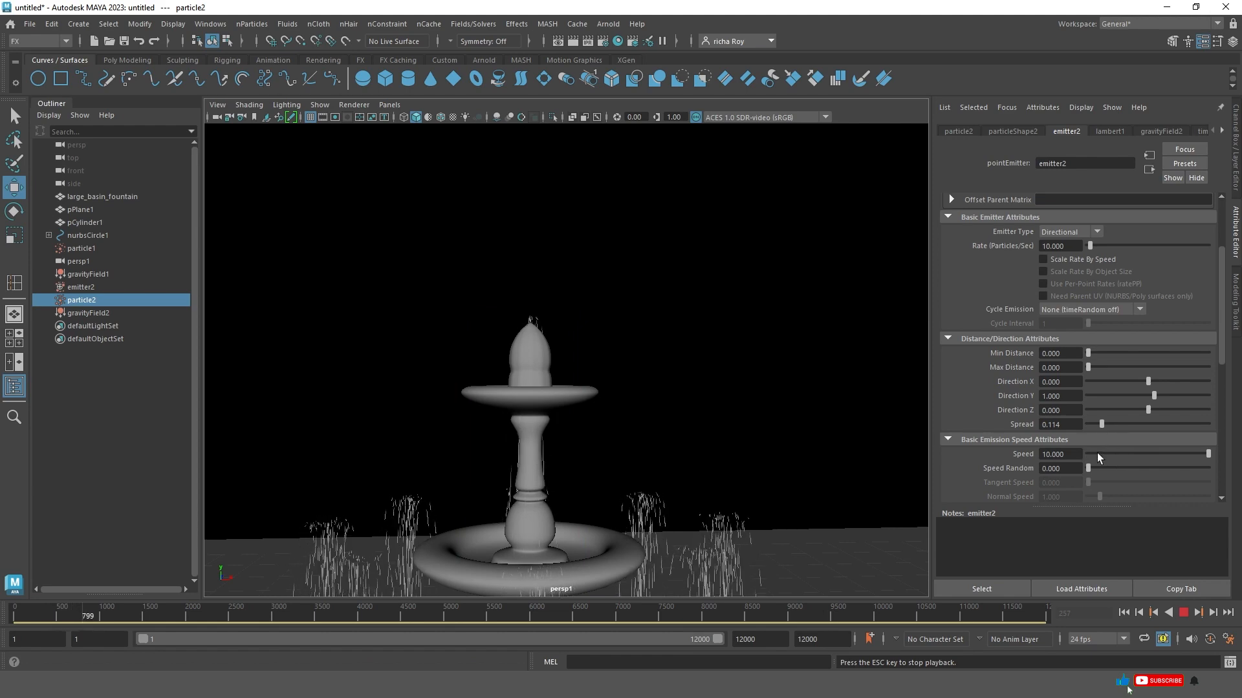
pyautogui.doubleClick(1072, 455)
pyautogui.write('20')
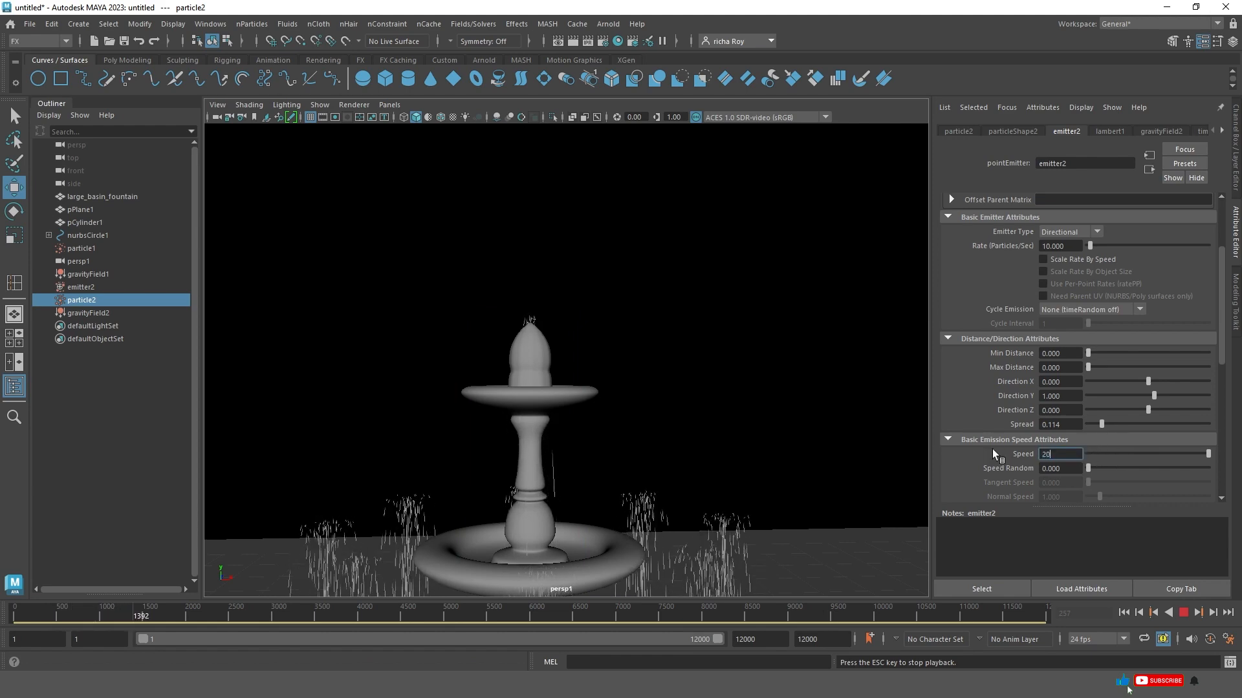
pyautogui.press('Return')
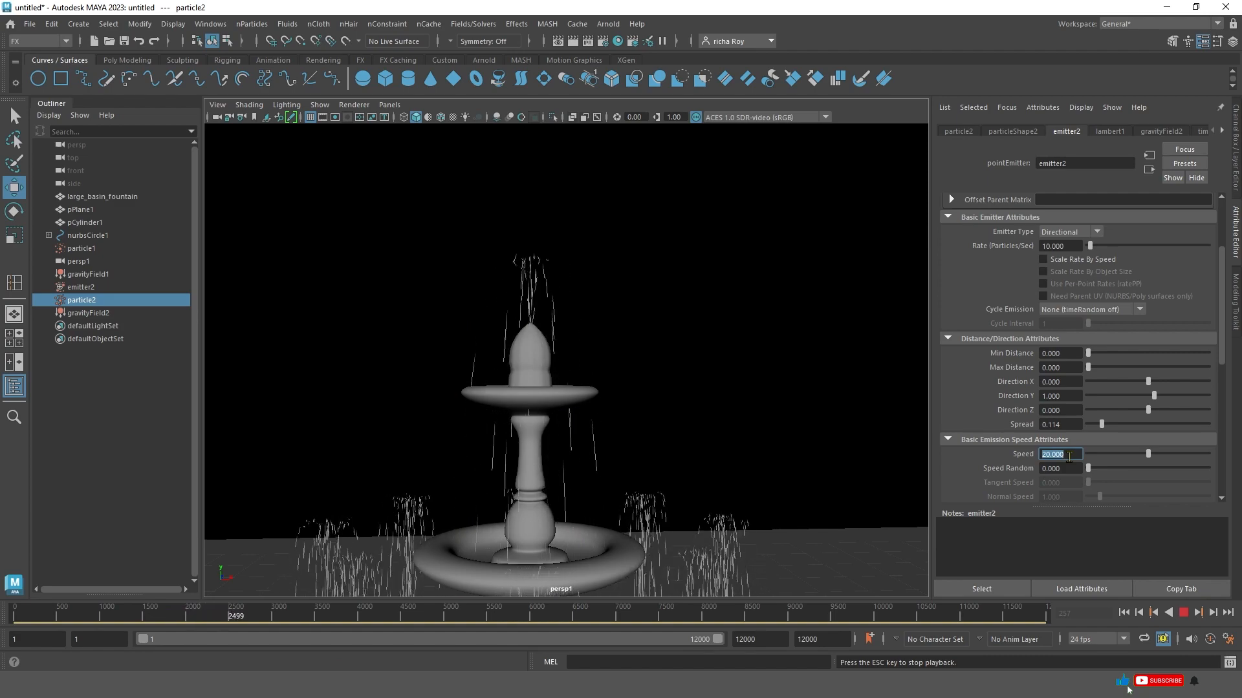
pyautogui.write('30')
pyautogui.press('Return')
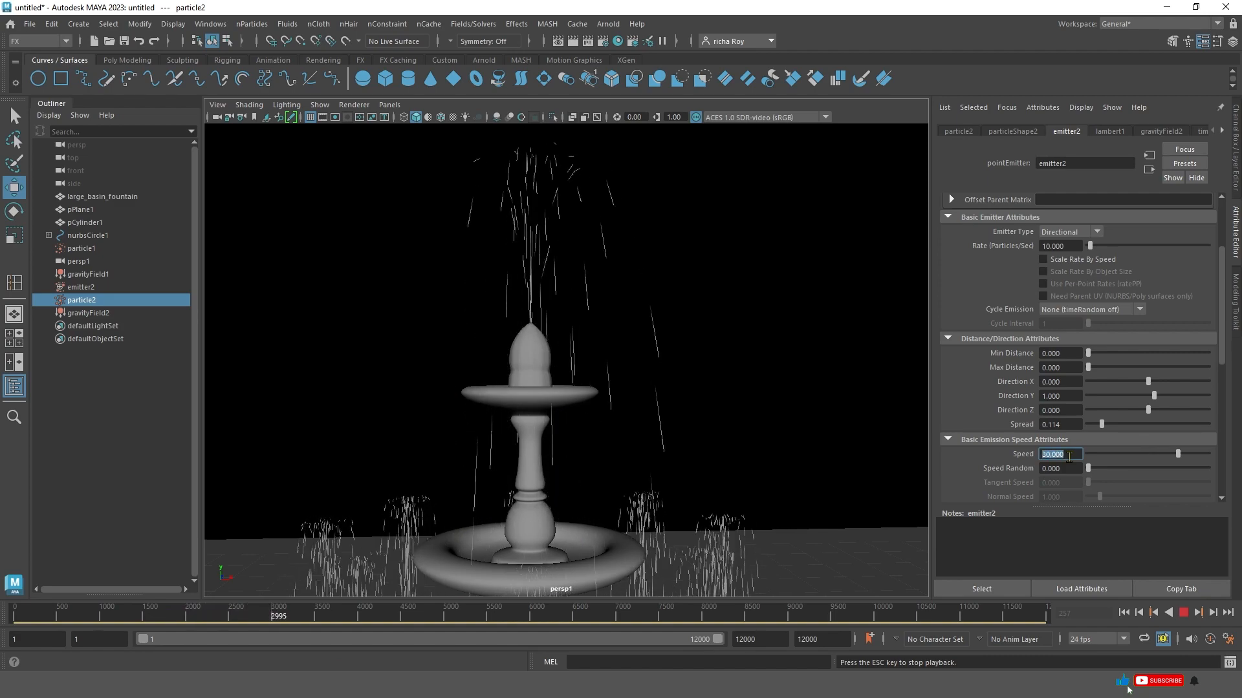
pyautogui.scroll(-3, 595, 304)
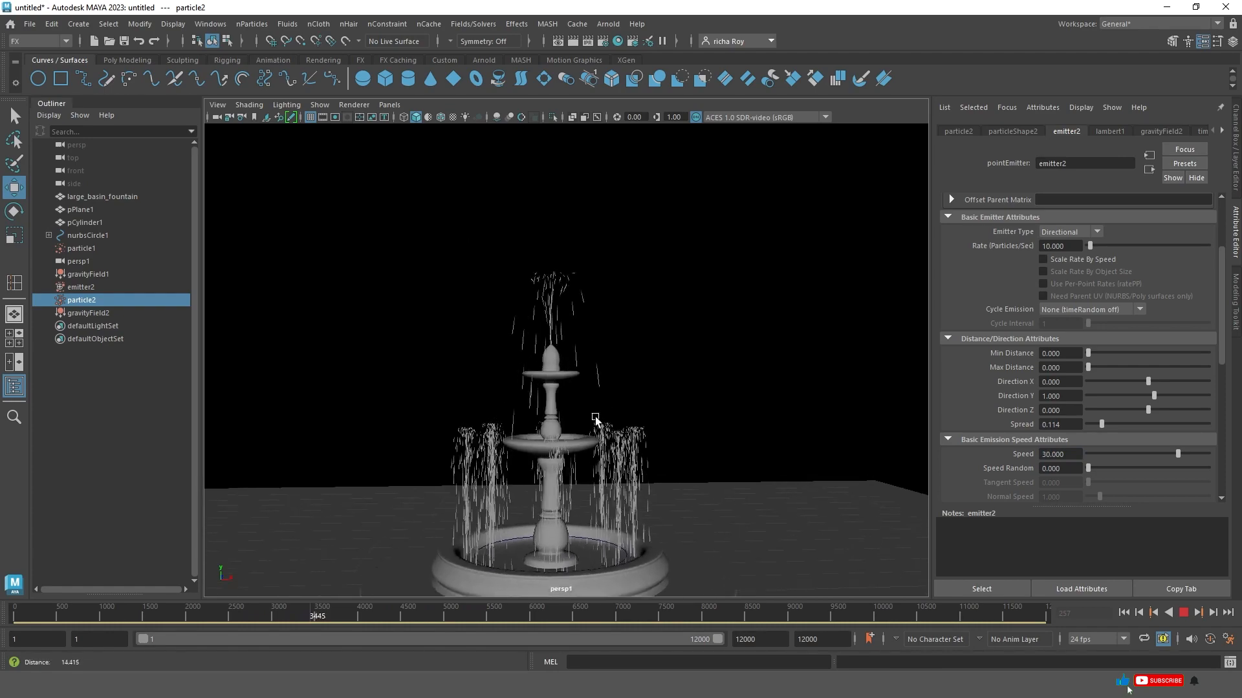
pyautogui.scroll(2, 610, 444)
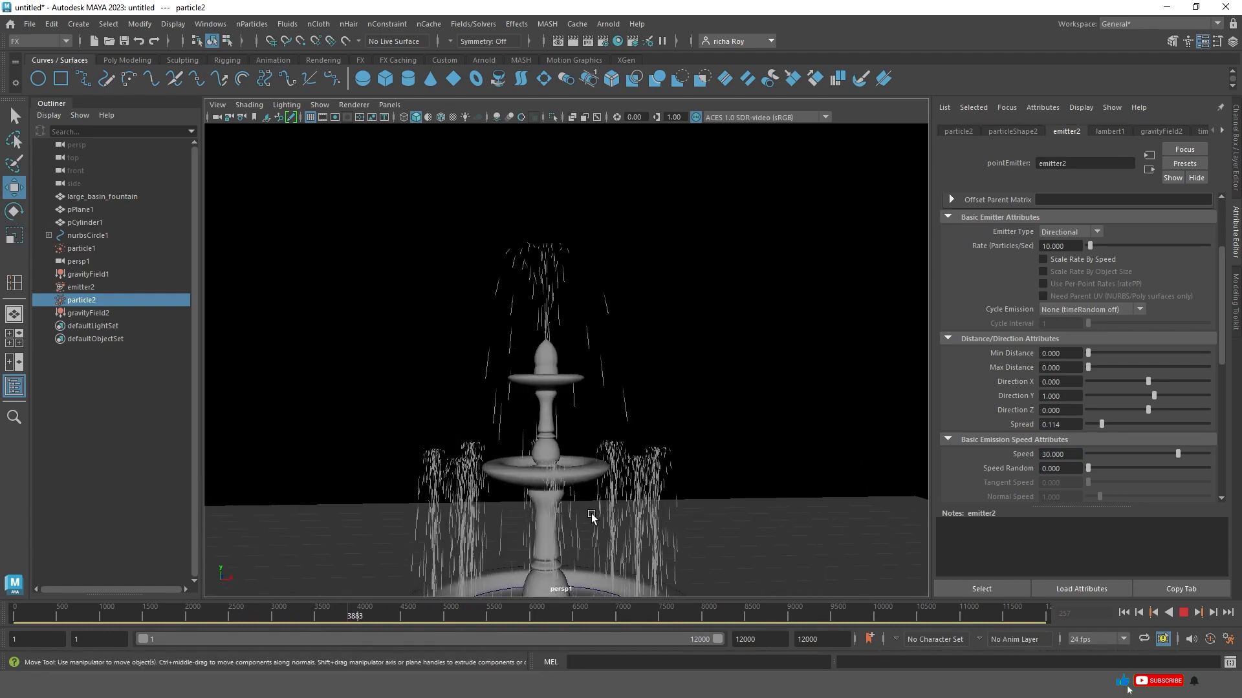
pyautogui.keyDown('alt'); pyautogui.moveTo(565, 484); pyautogui.dragTo(592, 389, button='middle'); pyautogui.keyUp('alt')
pyautogui.scroll(1, 593, 386)
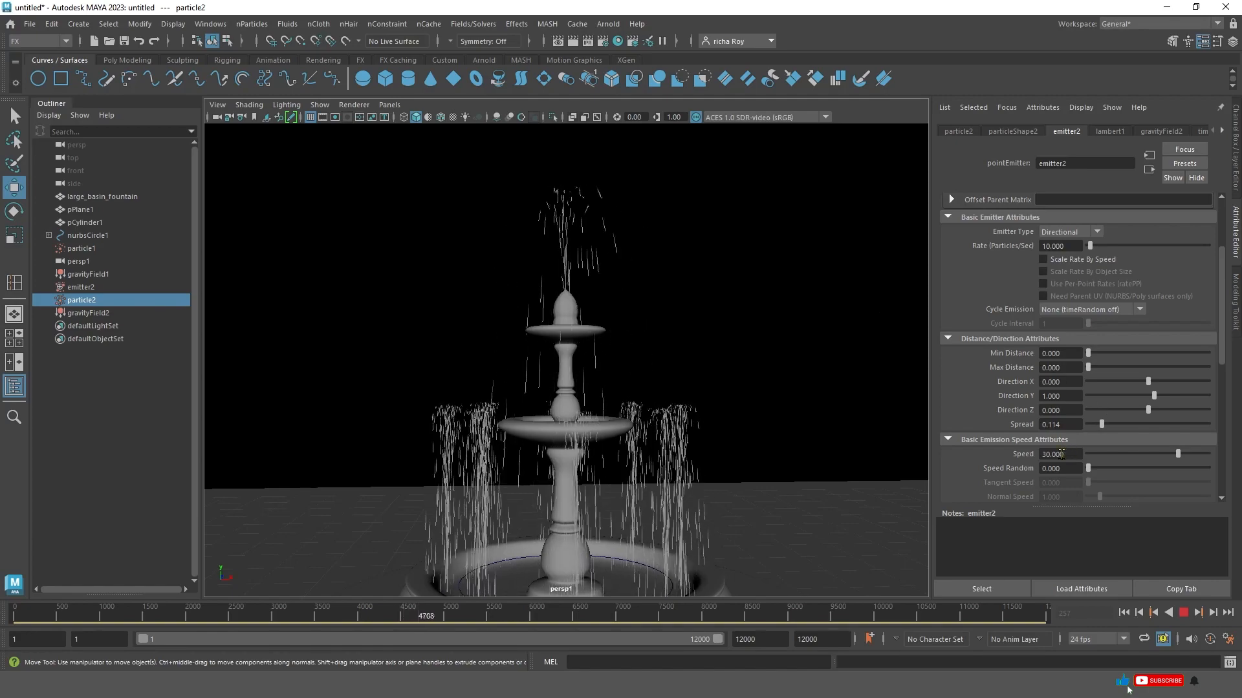
# Set the top emitter's speed to 35 and reduce its spread to 0.054 during playback.
pyautogui.write('35')
pyautogui.press('Return')
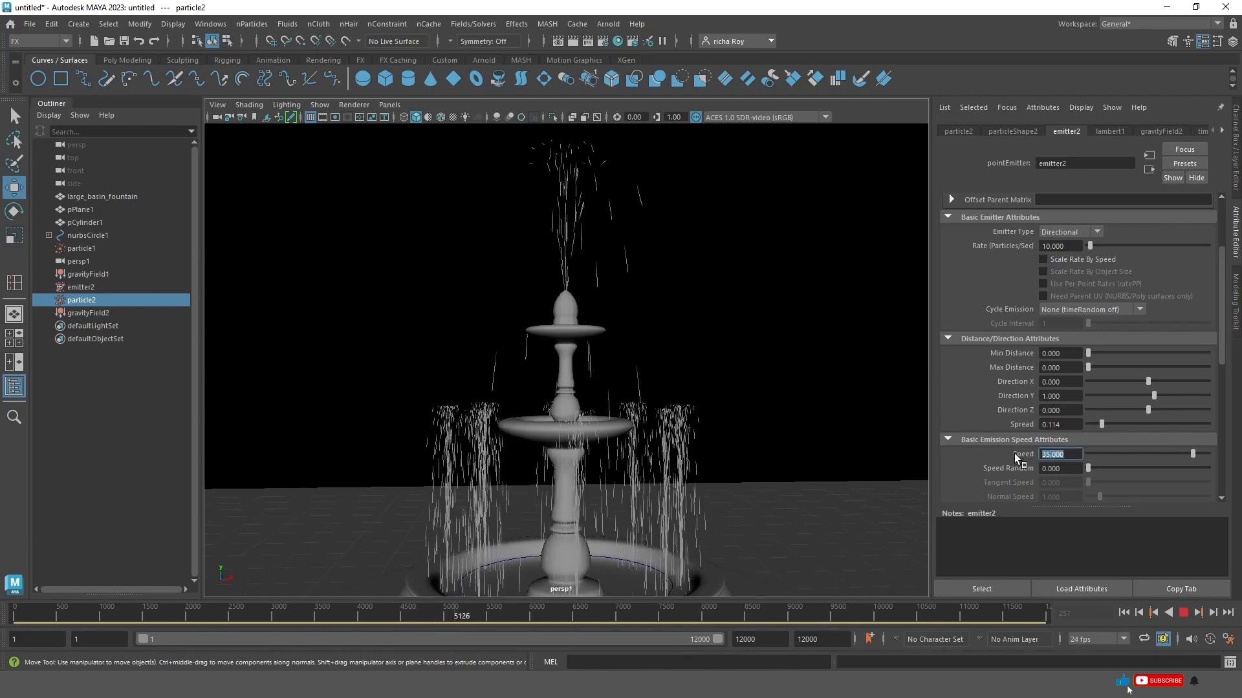
pyautogui.scroll(-2, 718, 401)
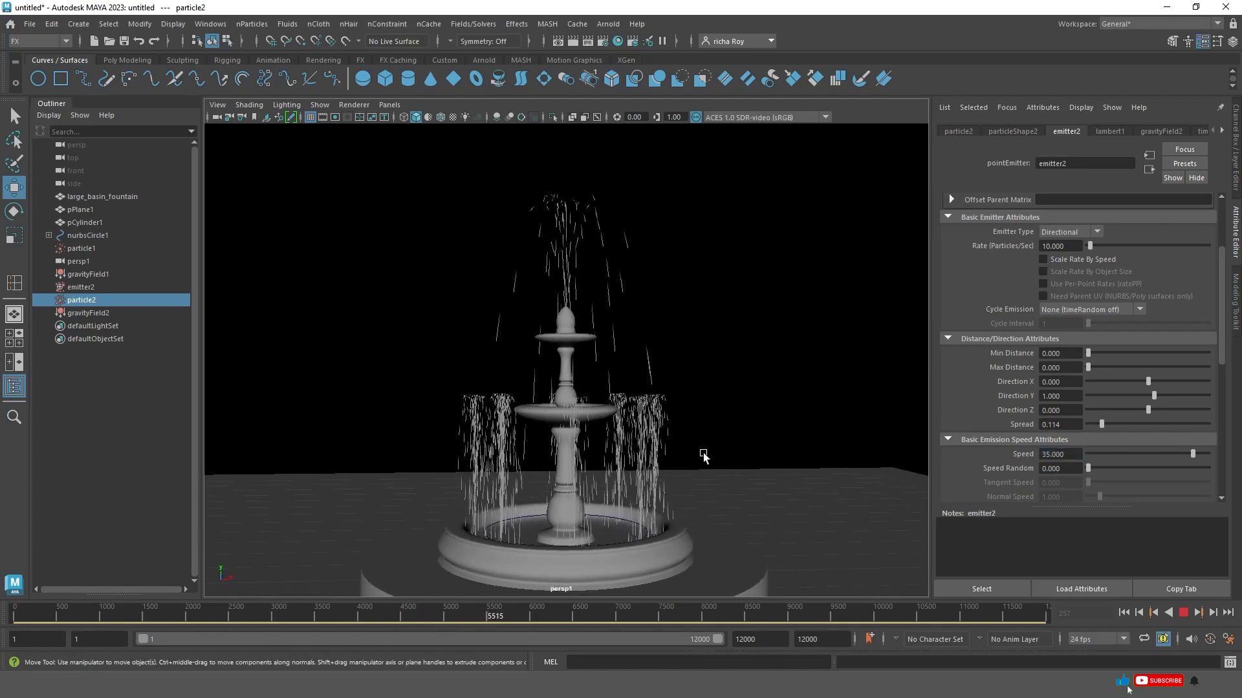
pyautogui.scroll(2, 708, 457)
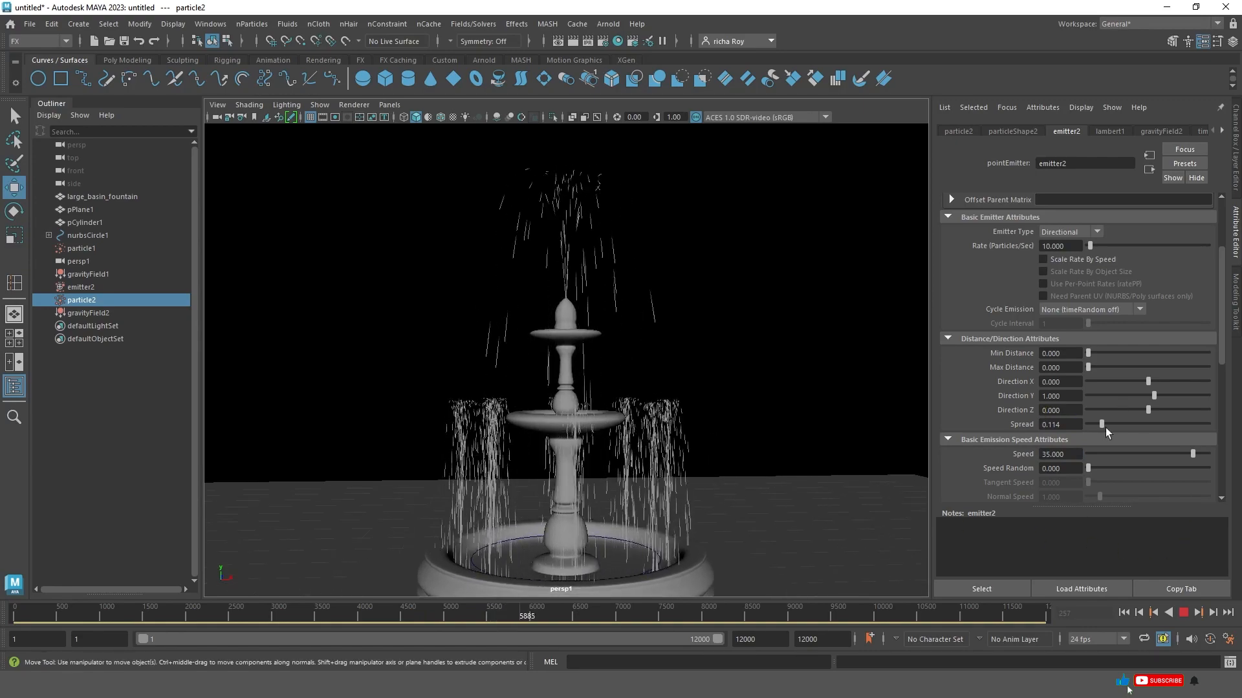
pyautogui.moveTo(1105, 428); pyautogui.dragTo(1100, 424)
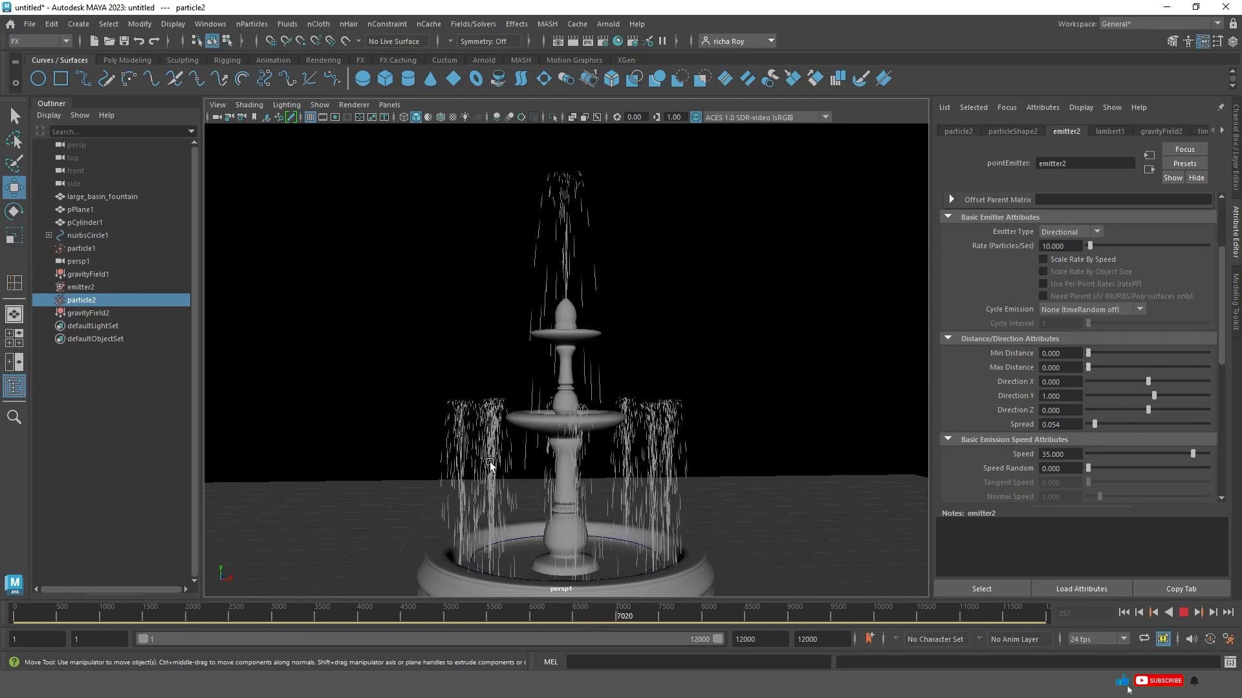
# Try a rate of 50 particles per second on the top emitter, and restore the rate to 10.
pyautogui.moveTo(1067, 246); pyautogui.dragTo(1006, 238)
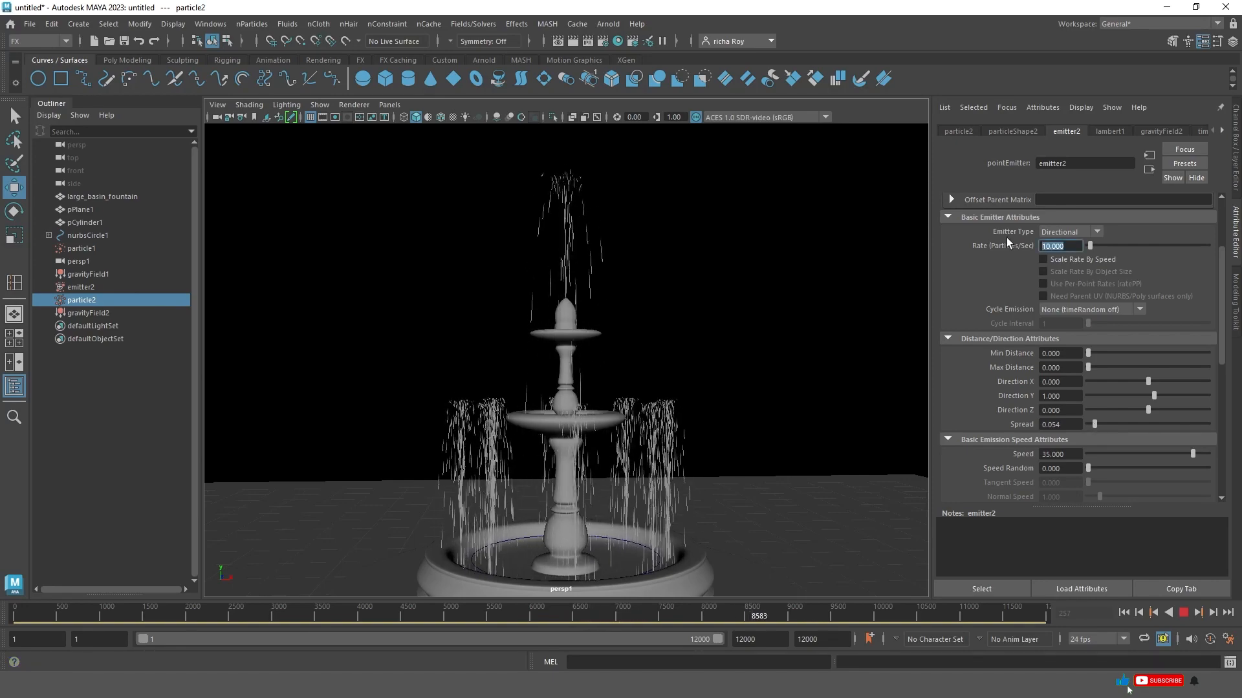
pyautogui.write('50')
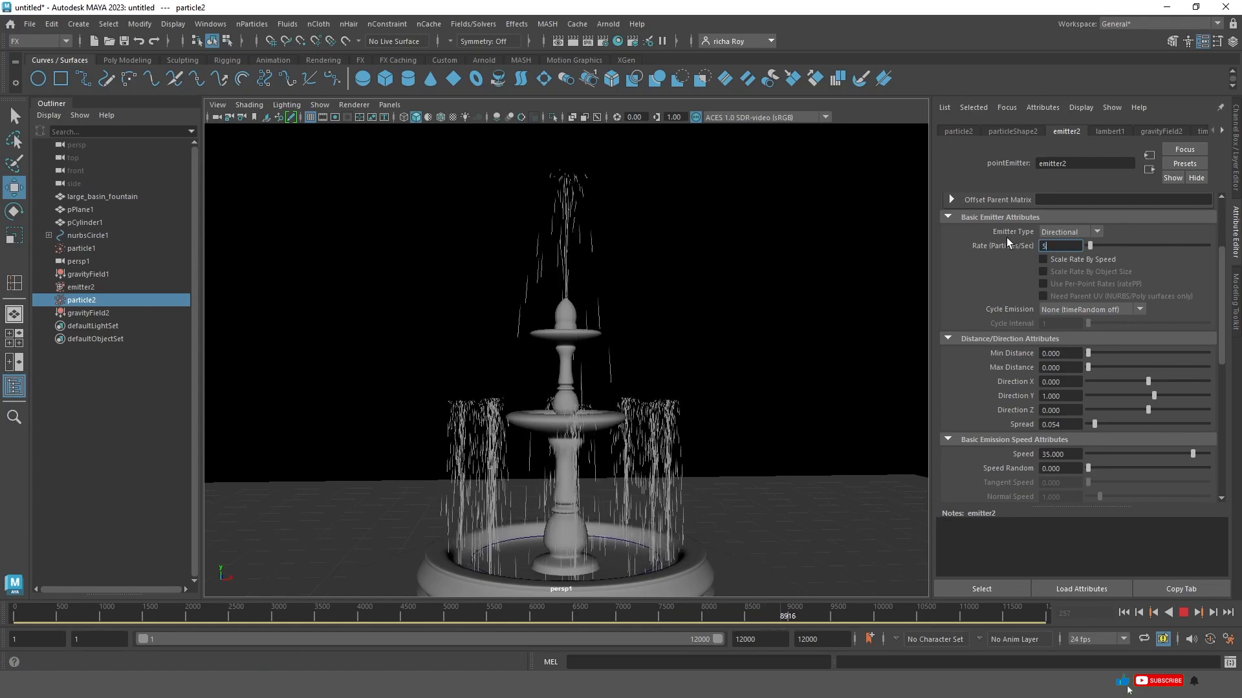
pyautogui.press('Return')
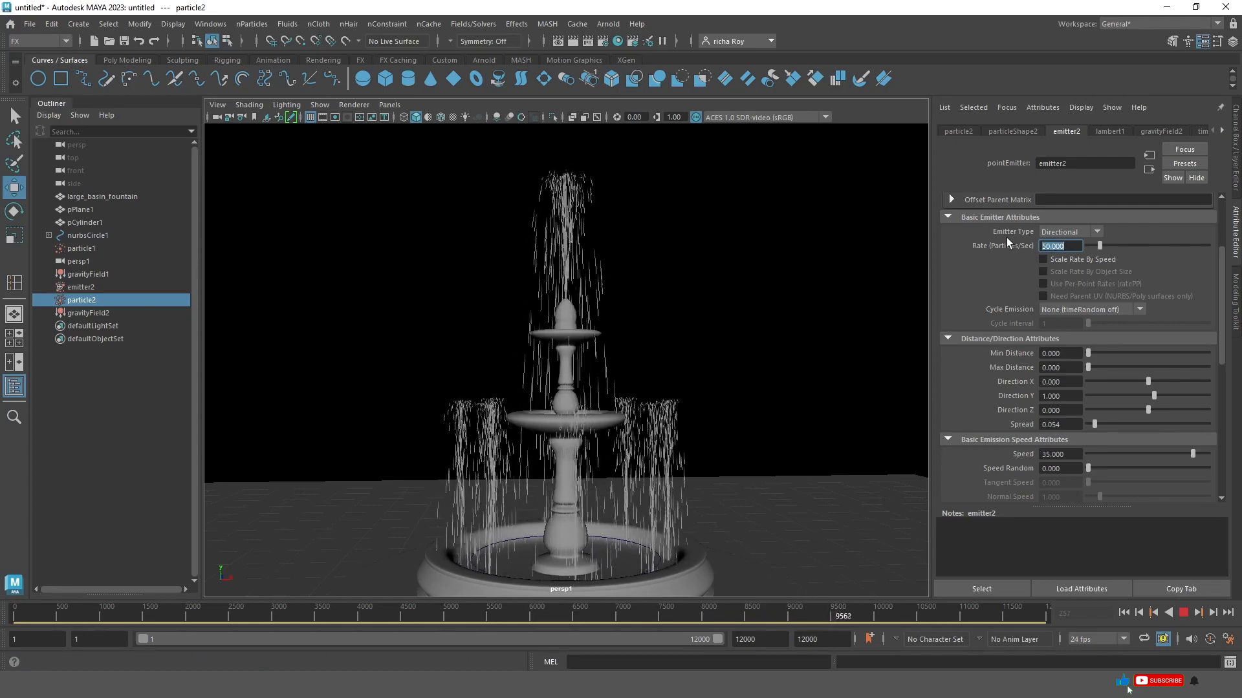
pyautogui.write('10')
pyautogui.press('Return')
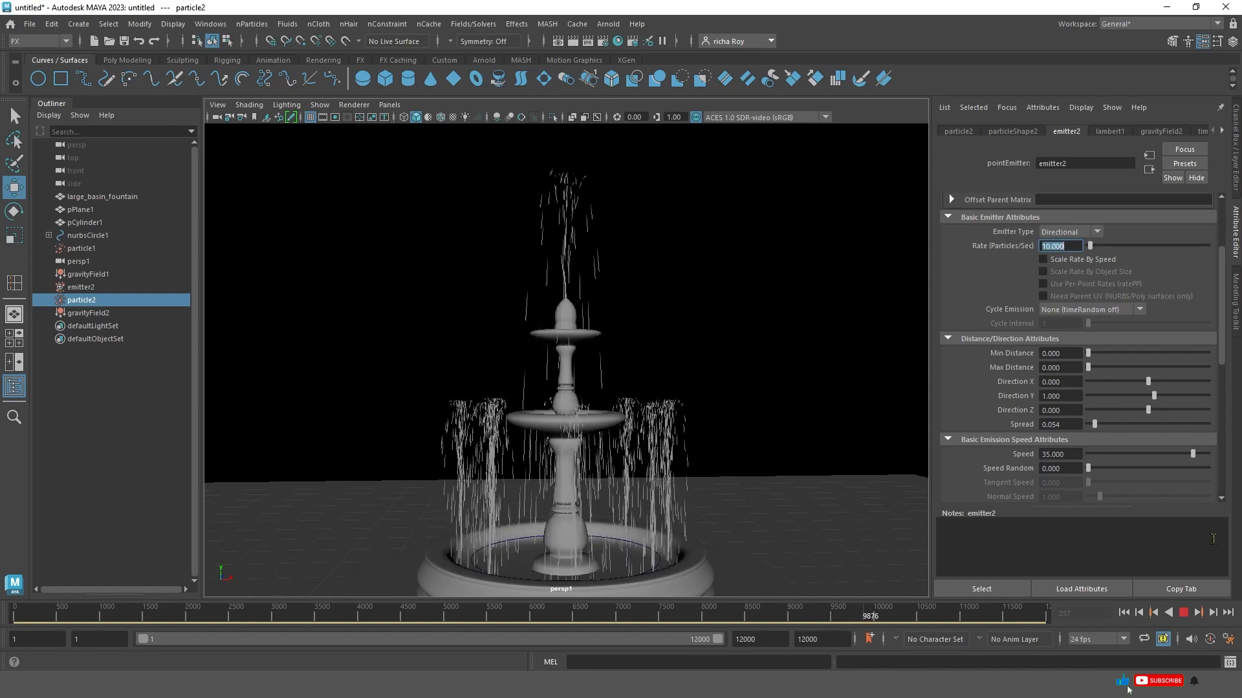
# Stop playback and examine how far the basin jets' particles fall below the fountain's base.
pyautogui.click(1183, 612)
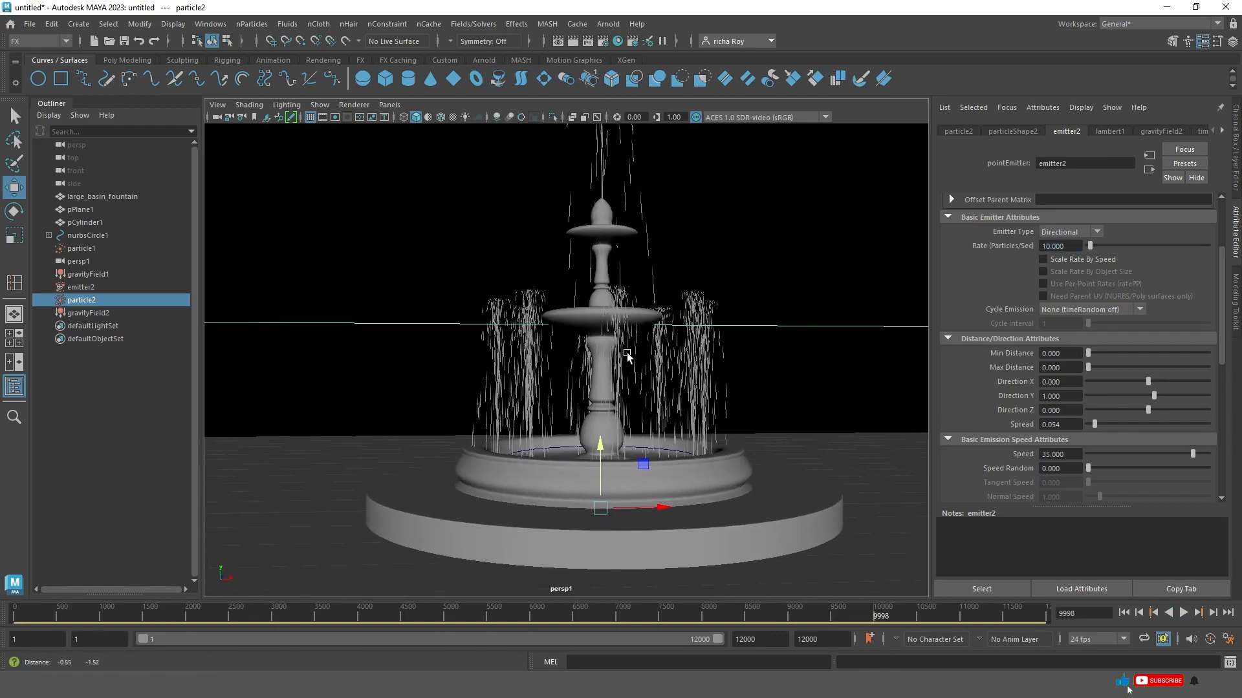
pyautogui.keyDown('alt'); pyautogui.moveTo(592, 405); pyautogui.dragTo(599, 479, button='right'); pyautogui.keyUp('alt')
pyautogui.keyDown('alt'); pyautogui.moveTo(485, 360); pyautogui.dragTo(535, 291); pyautogui.keyUp('alt')
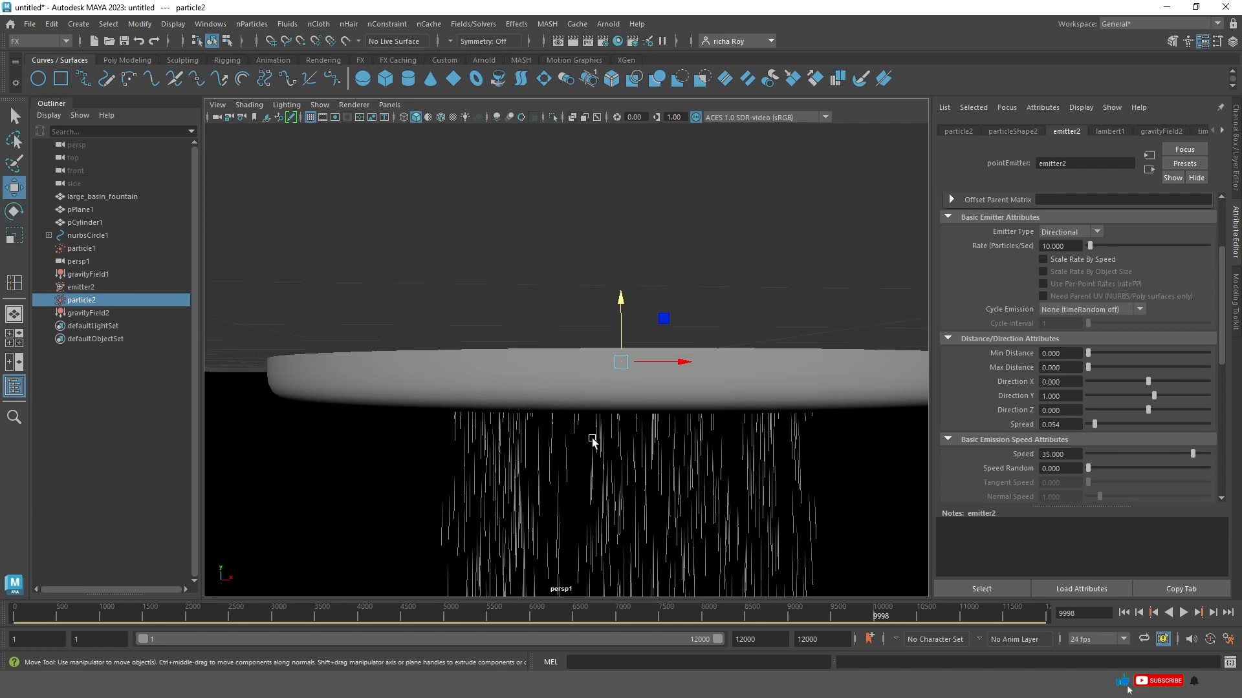
pyautogui.keyDown('alt'); pyautogui.moveTo(590, 435); pyautogui.dragTo(676, 467); pyautogui.keyUp('alt')
pyautogui.keyDown('alt'); pyautogui.moveTo(676, 467); pyautogui.dragTo(631, 465, button='right'); pyautogui.keyUp('alt')
pyautogui.keyDown('alt'); pyautogui.moveTo(632, 466); pyautogui.dragTo(646, 214); pyautogui.keyUp('alt')
# Set the basin jets' particle Lifespan Mode to Random range and replay the simulation from the first frame.
pyautogui.click(658, 212)
pyautogui.keyDown('alt'); pyautogui.moveTo(658, 445); pyautogui.dragTo(621, 386); pyautogui.keyUp('alt')
pyautogui.keyDown('alt'); pyautogui.moveTo(586, 437); pyautogui.dragTo(573, 465); pyautogui.keyUp('alt')
pyautogui.click(1019, 133)
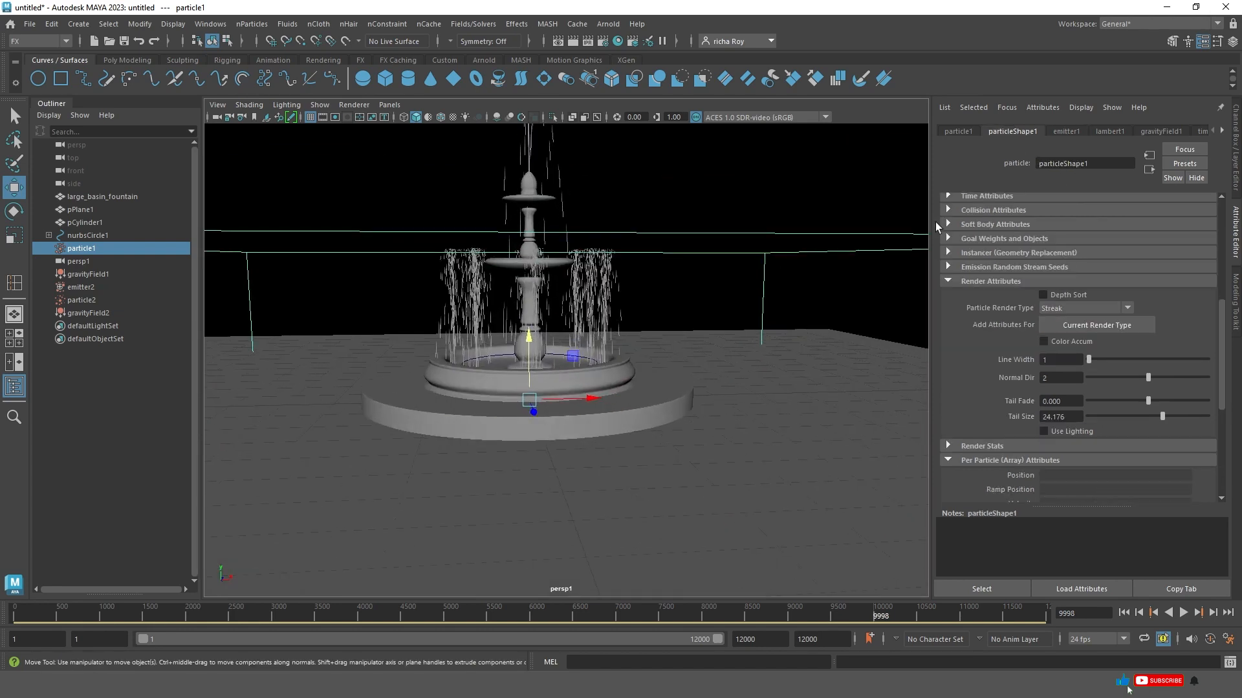
pyautogui.scroll(4, 1066, 308)
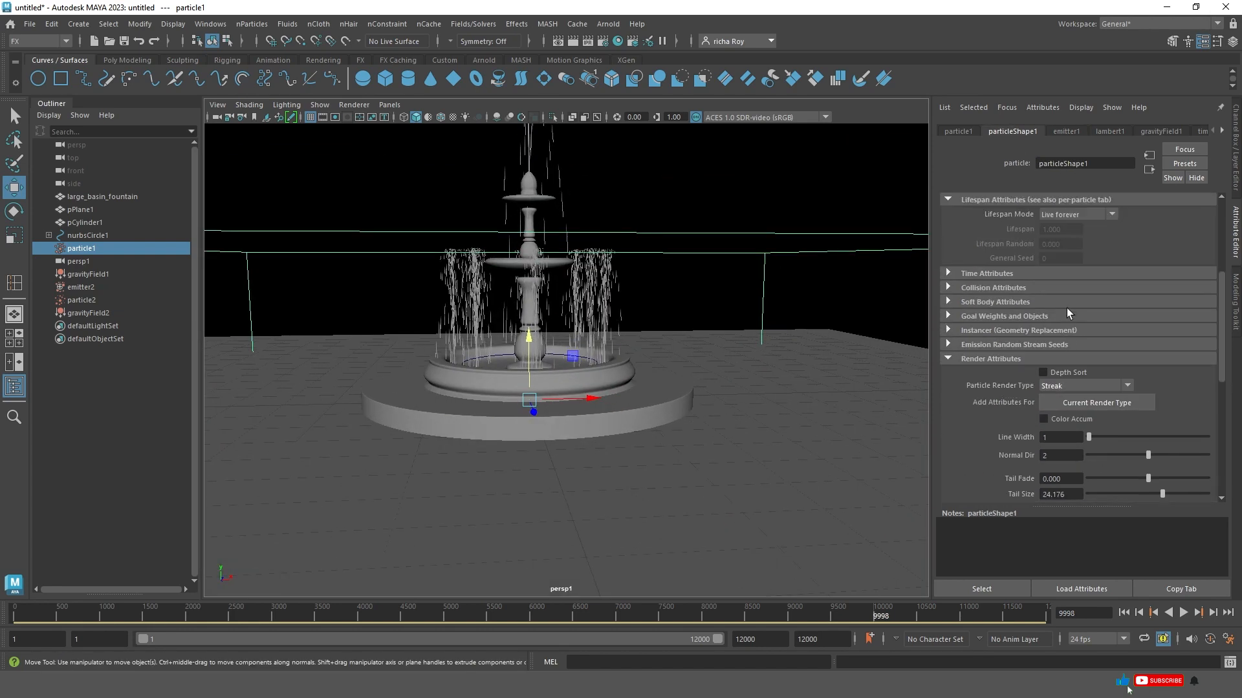
pyautogui.click(1062, 292)
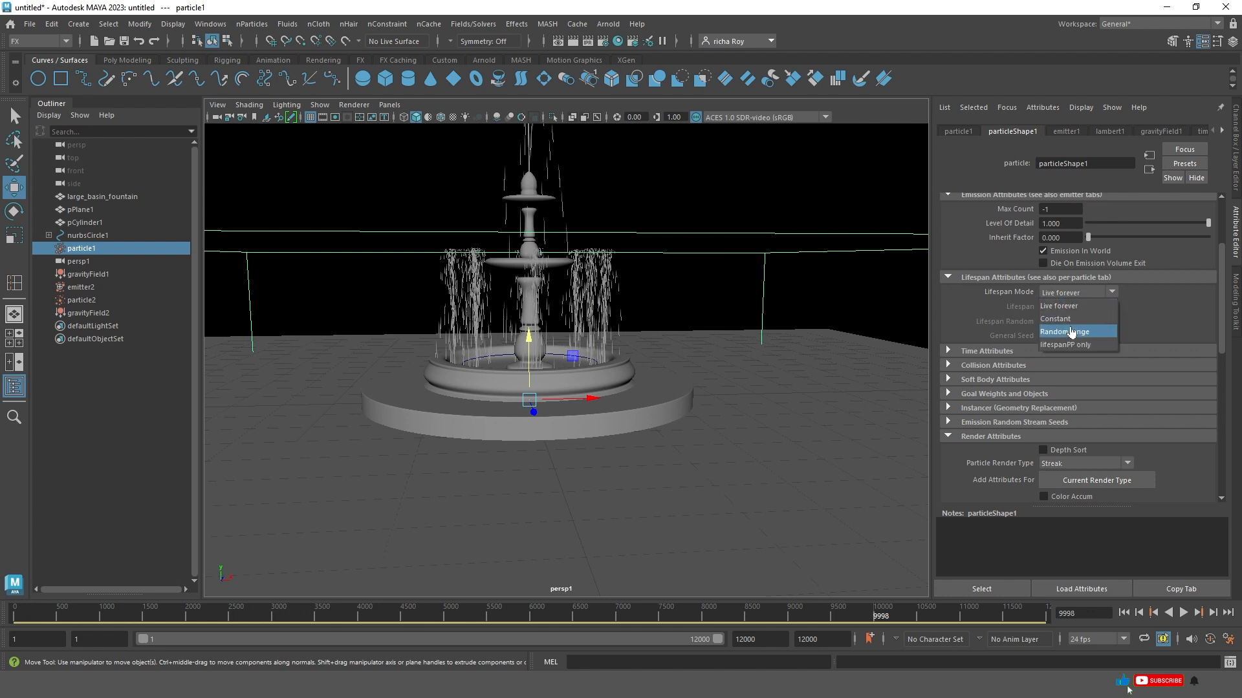
pyautogui.click(1068, 330)
pyautogui.click(1124, 613)
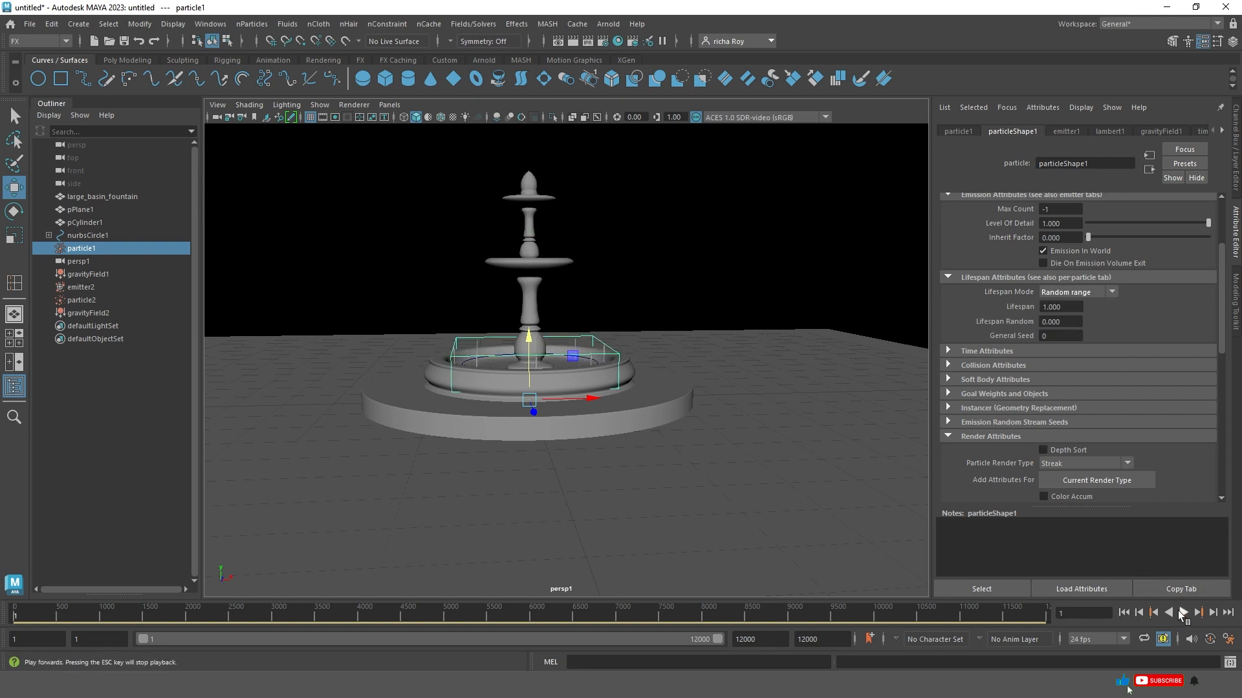
pyautogui.click(1183, 613)
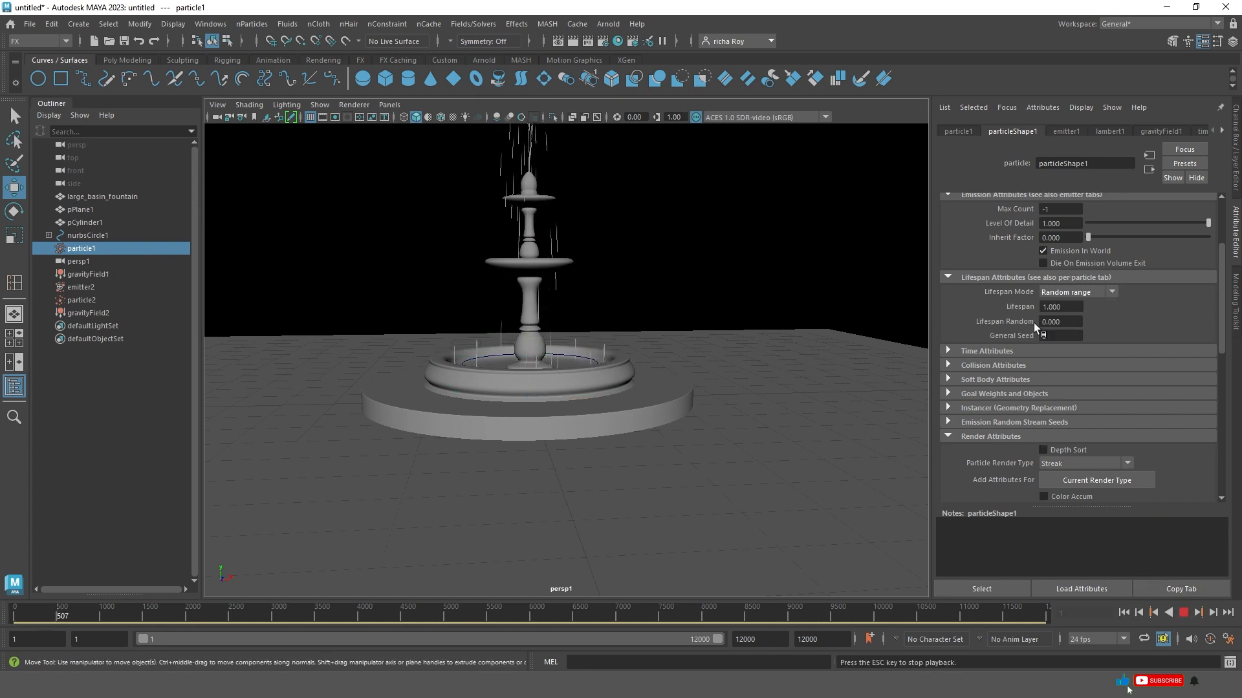
# Try lifespans of 20 and 30 for the basin jets' particles during playback.
pyautogui.write('20')
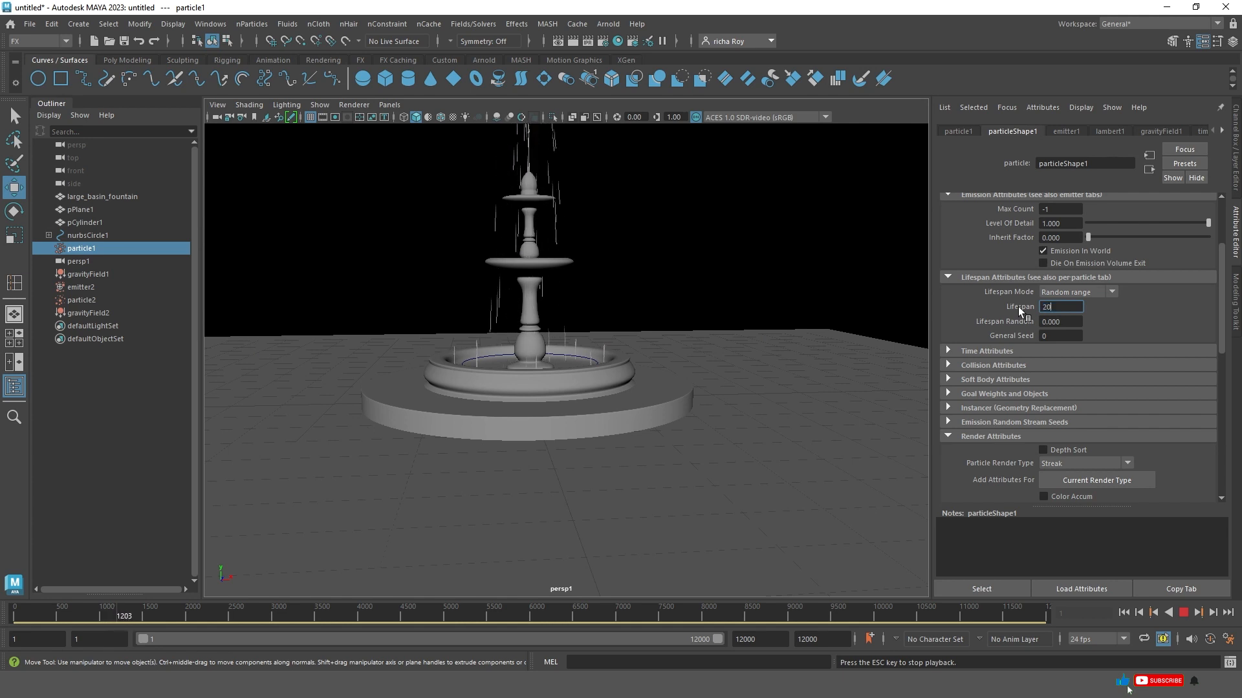
pyautogui.press('Return')
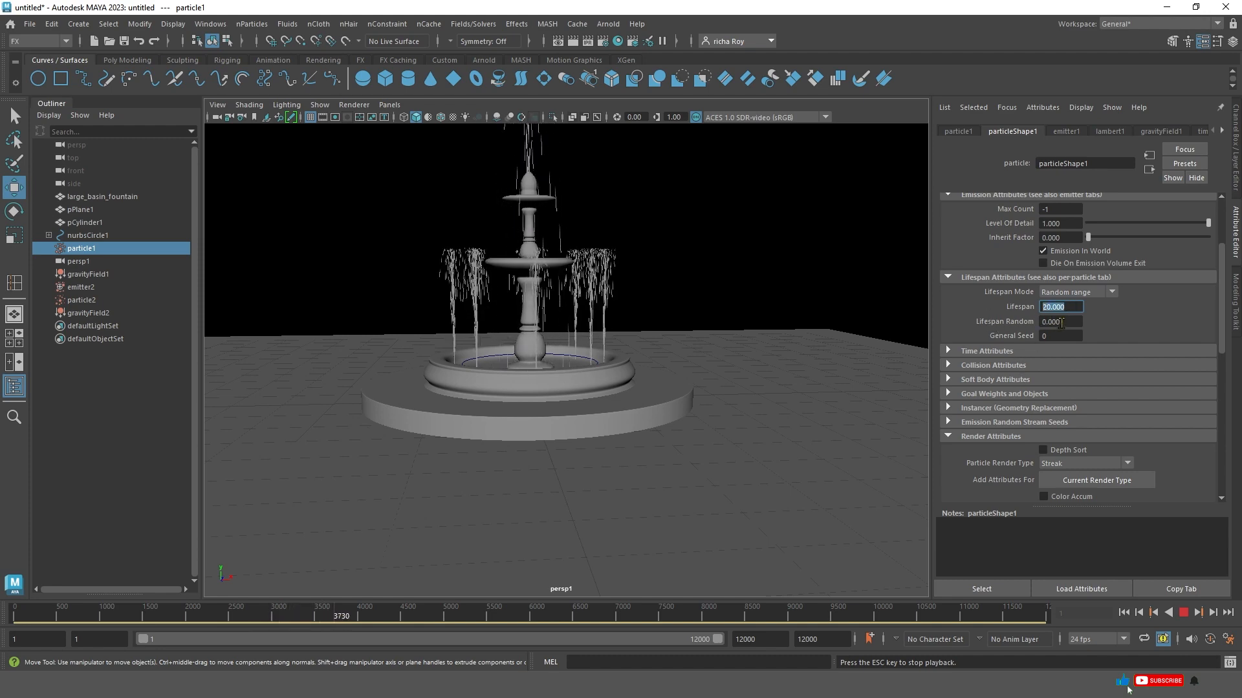
pyautogui.write('30')
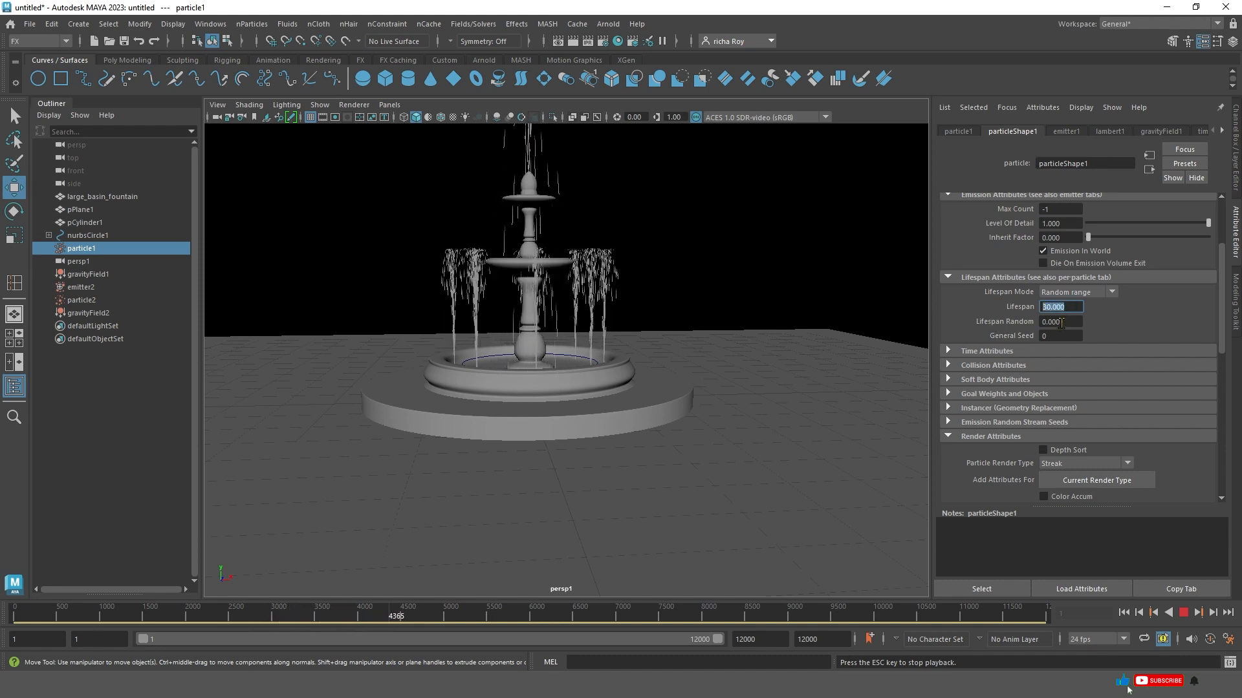
pyautogui.press('Return')
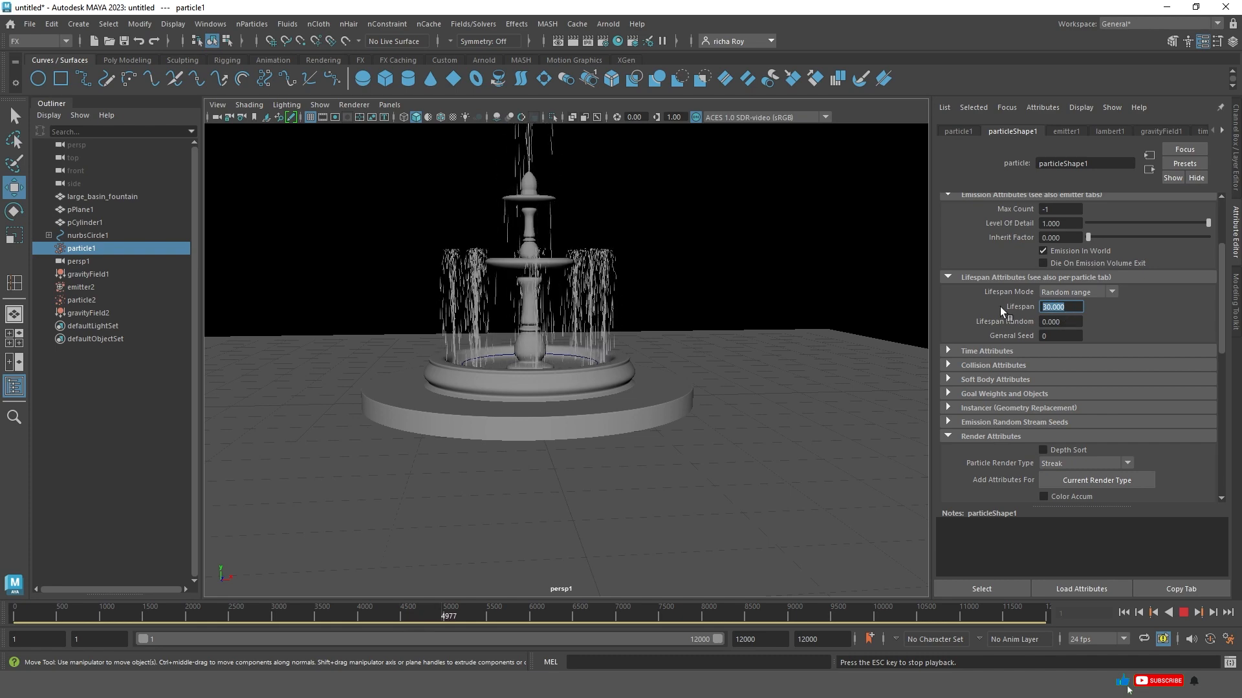
# Check the basin jets' particles beneath the base and set their lifespan to 25.
pyautogui.keyDown('alt'); pyautogui.moveTo(543, 452); pyautogui.dragTo(538, 401); pyautogui.keyUp('alt')
pyautogui.scroll(2, 538, 399)
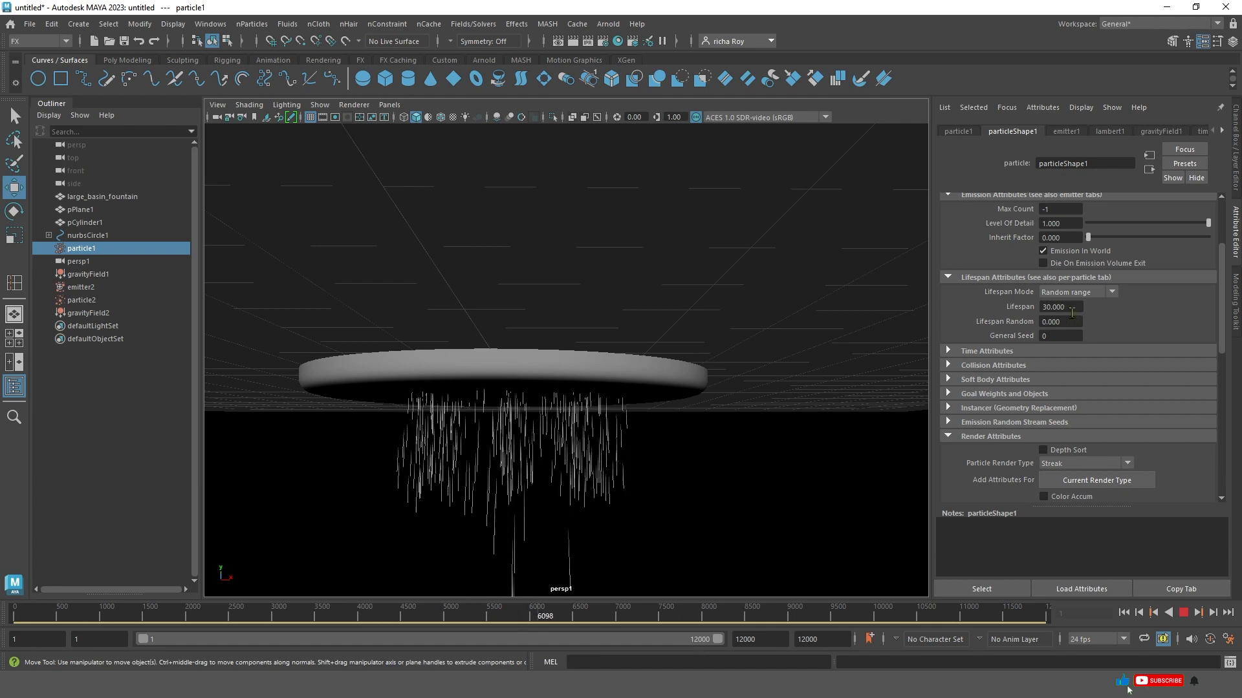
pyautogui.doubleClick(1035, 307)
pyautogui.write('25')
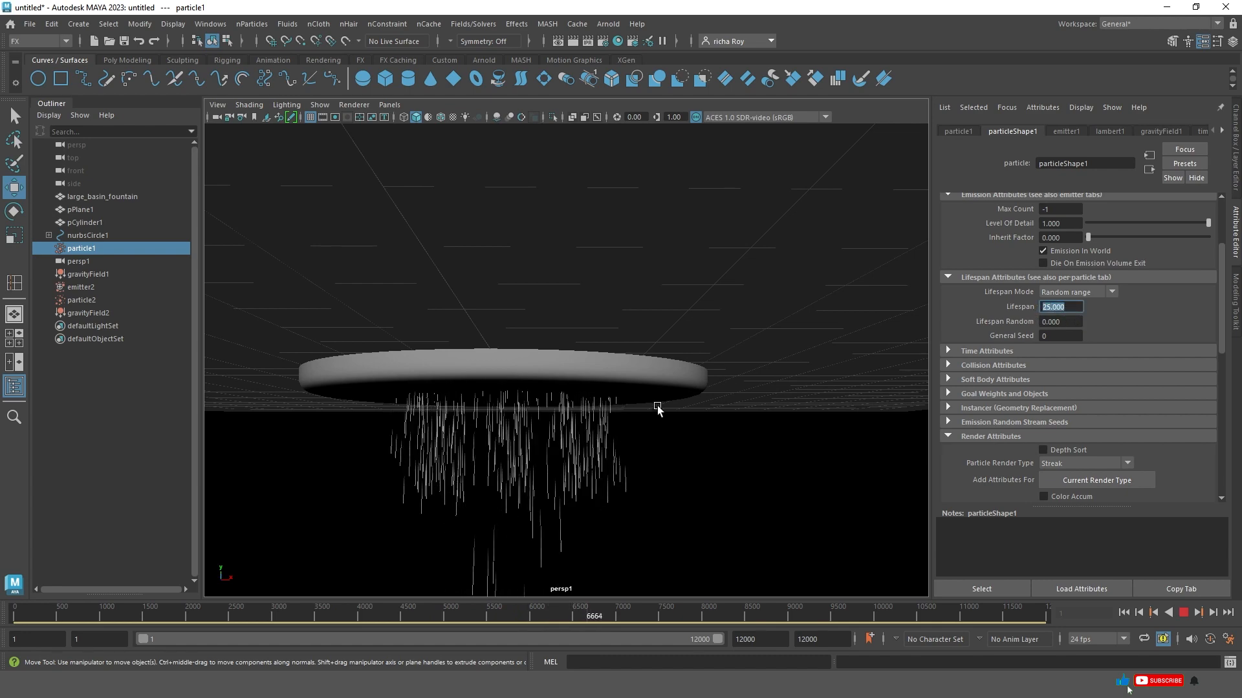
pyautogui.press('Return')
pyautogui.keyDown('alt'); pyautogui.moveTo(657, 410); pyautogui.dragTo(601, 400); pyautogui.keyUp('alt')
# Replay the simulation from the first frame, examine the falling water beneath the base and inside the basin rim, and stop playback.
pyautogui.click(1184, 612)
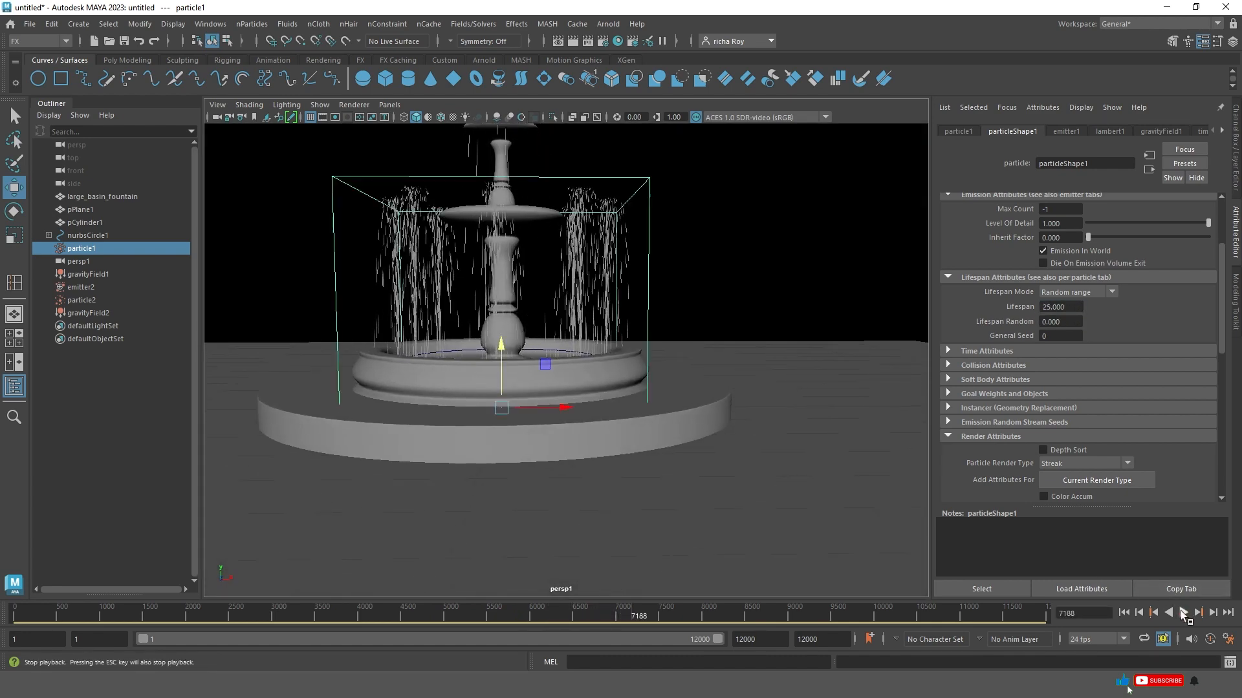
pyautogui.click(1124, 612)
pyautogui.click(1183, 612)
pyautogui.scroll(5, 549, 397)
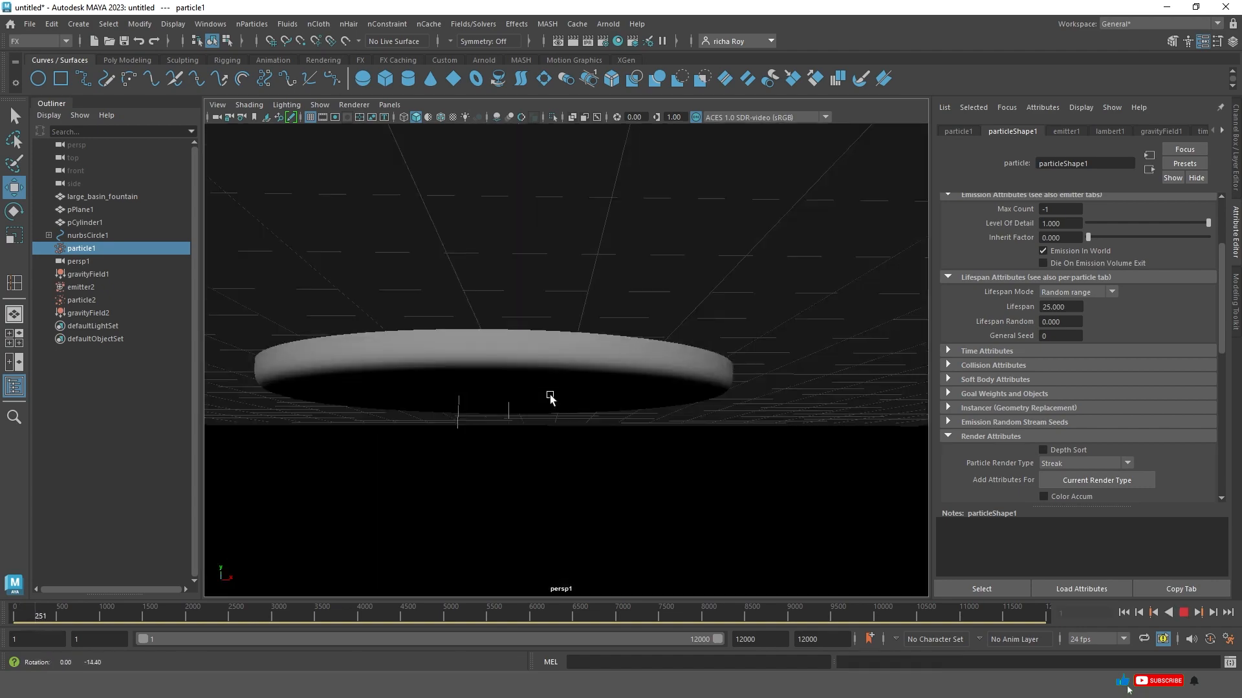
pyautogui.scroll(-5, 550, 398)
pyautogui.scroll(2, 530, 395)
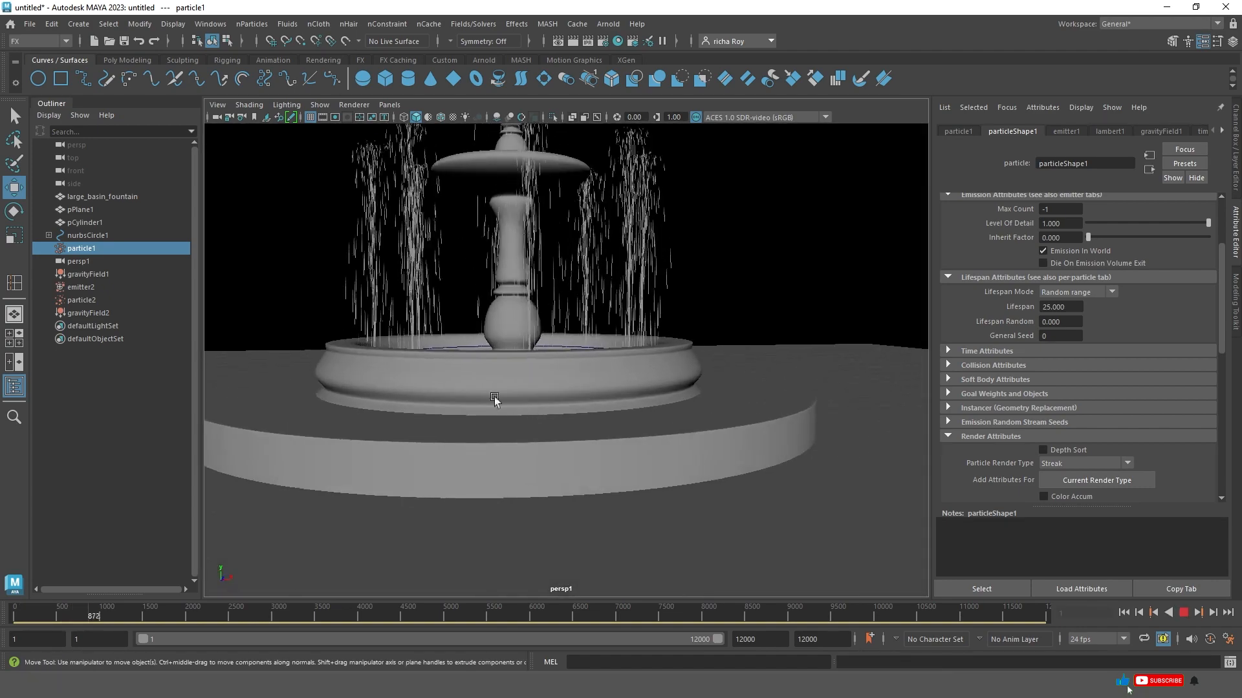
pyautogui.scroll(2, 528, 381)
pyautogui.scroll(6, 602, 426)
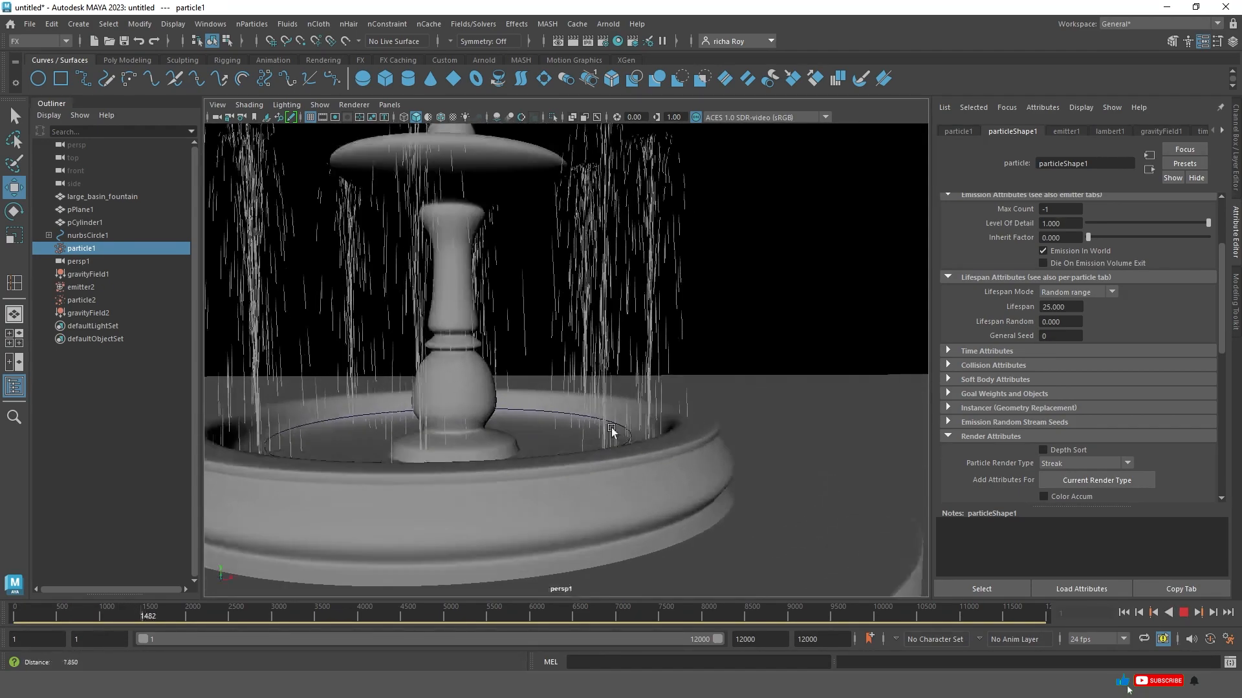
pyautogui.scroll(2, 486, 434)
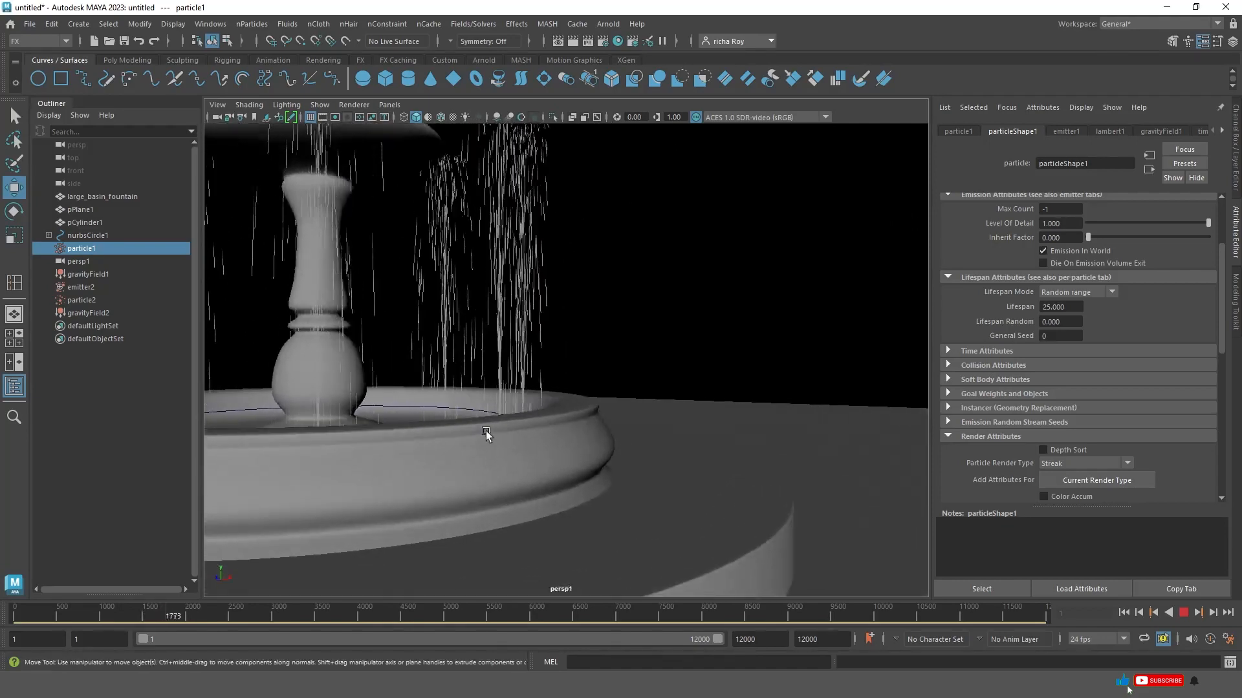
pyautogui.scroll(-4, 486, 433)
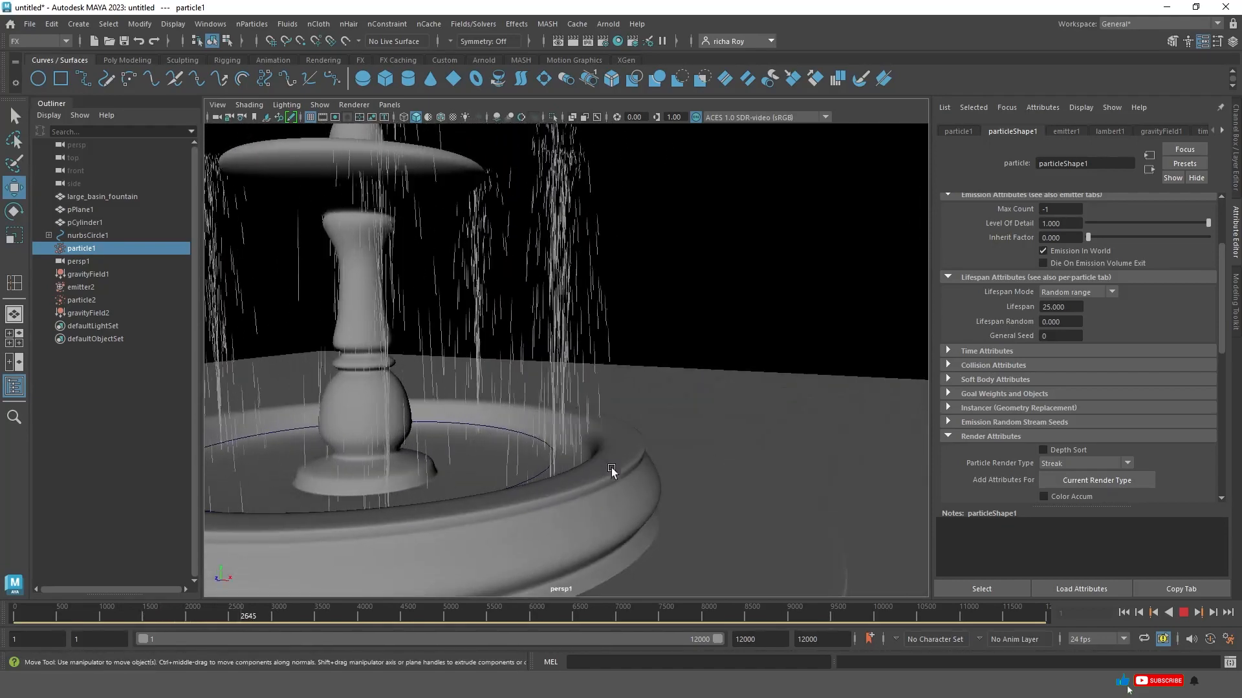
pyautogui.click(1184, 613)
pyautogui.scroll(1, 654, 414)
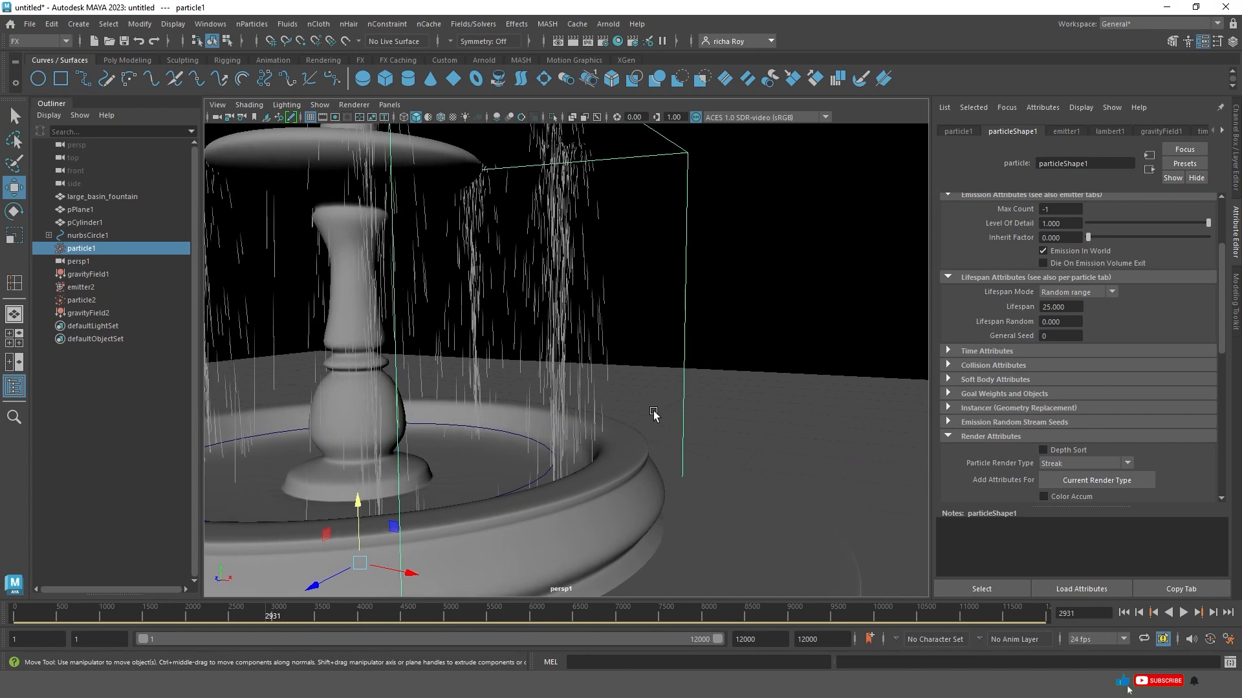
# Make the basin jets' particles collide with the large basin fountain mesh, return to the first frame and clear the selection.
pyautogui.click(626, 285)
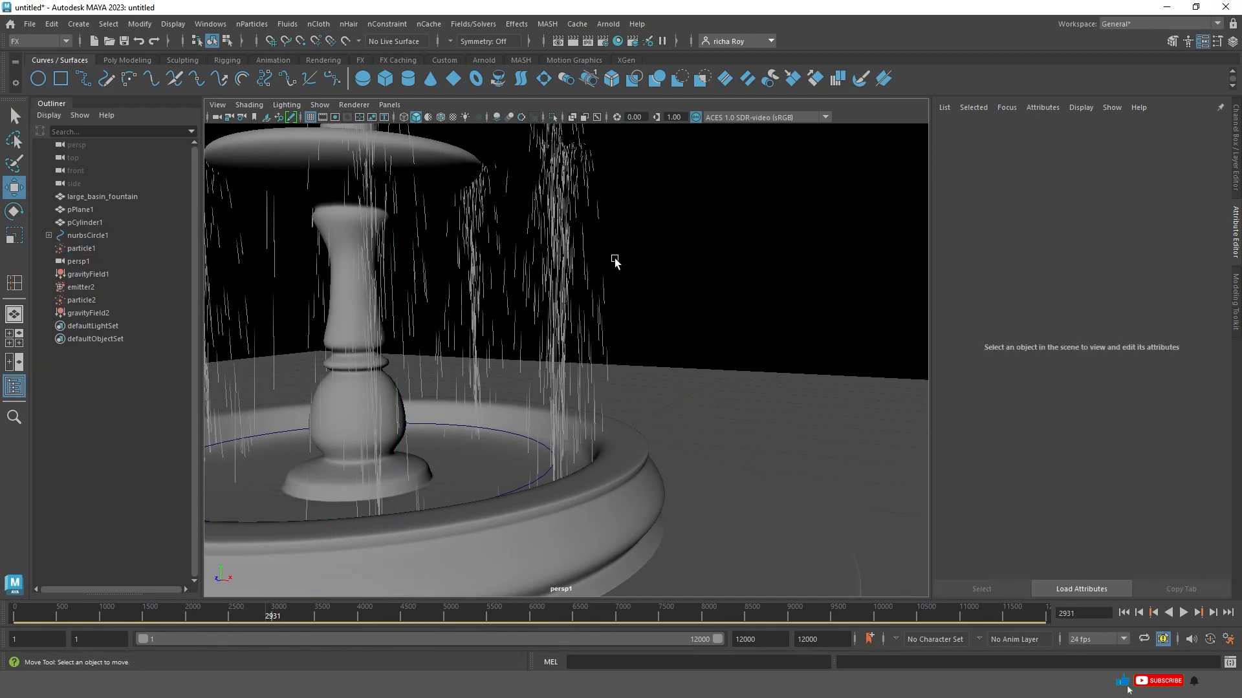
pyautogui.moveTo(586, 298); pyautogui.dragTo(587, 301)
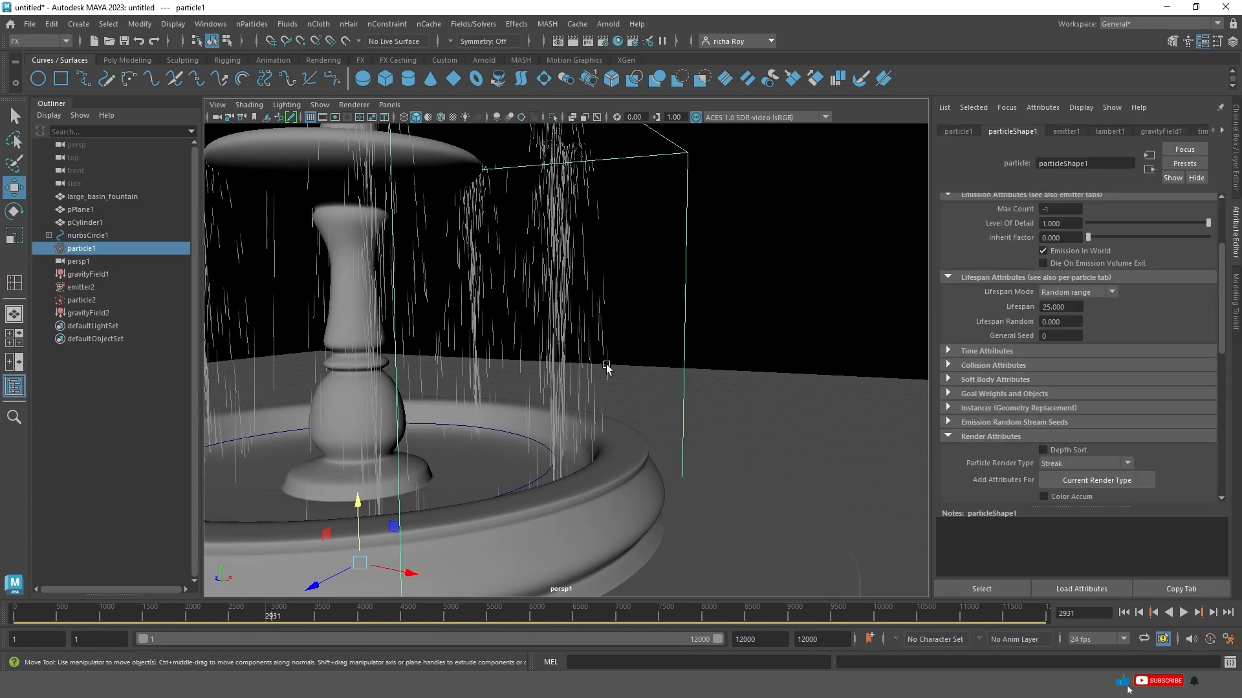
pyautogui.keyDown('shift'); pyautogui.click(630, 469); pyautogui.keyUp('shift')
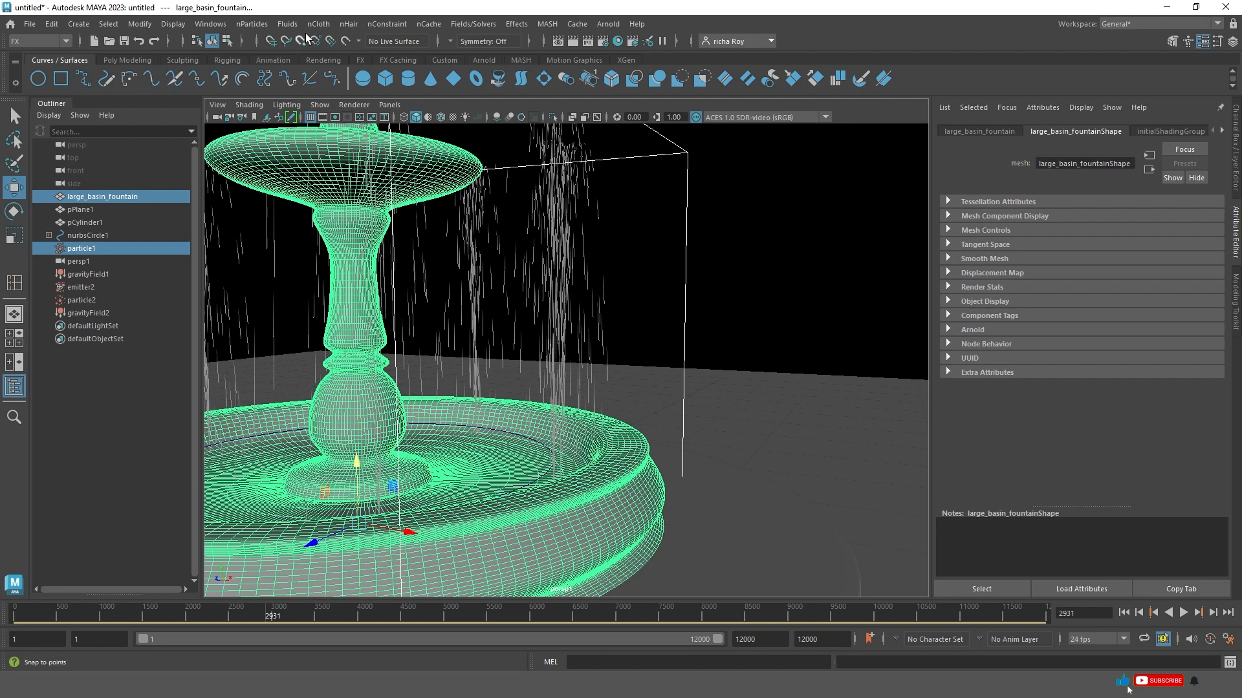
pyautogui.click(251, 24)
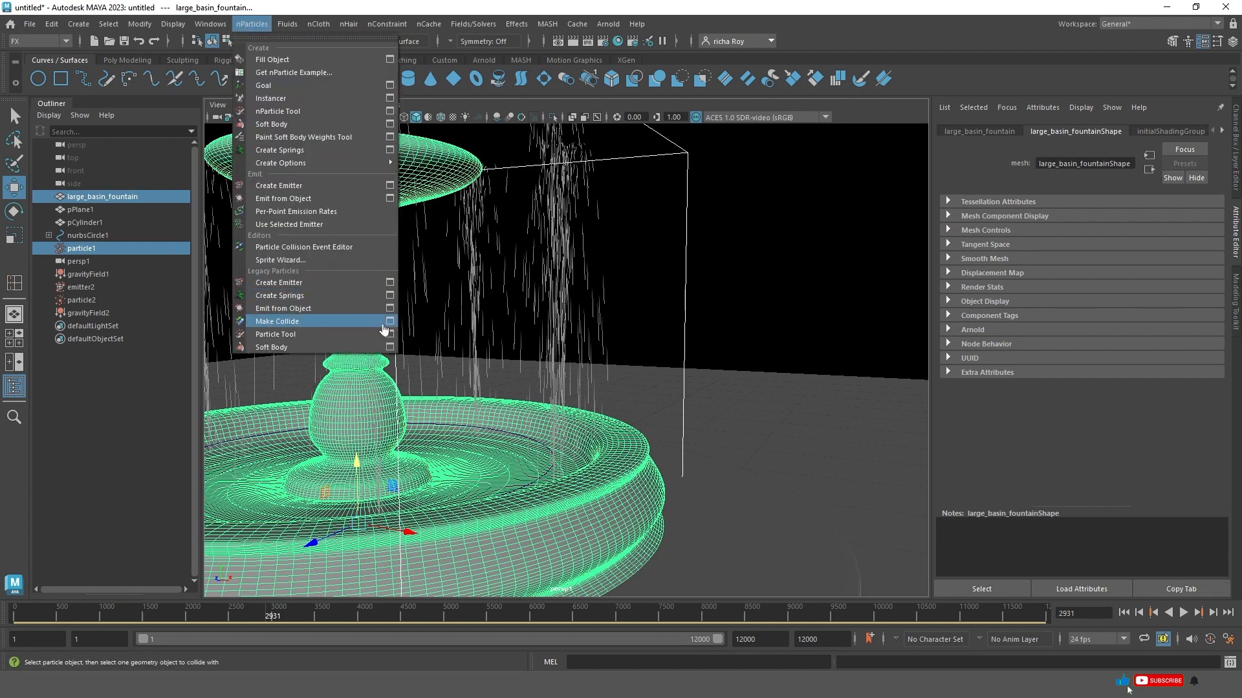
pyautogui.click(357, 323)
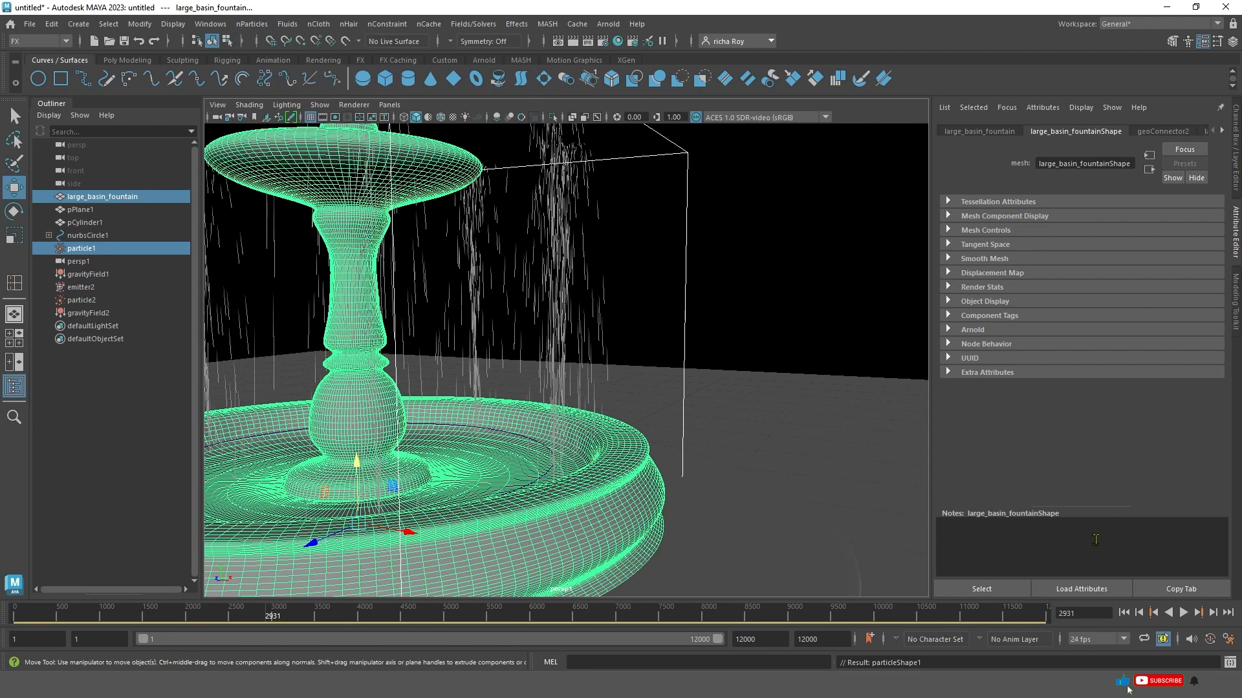
pyautogui.click(1123, 612)
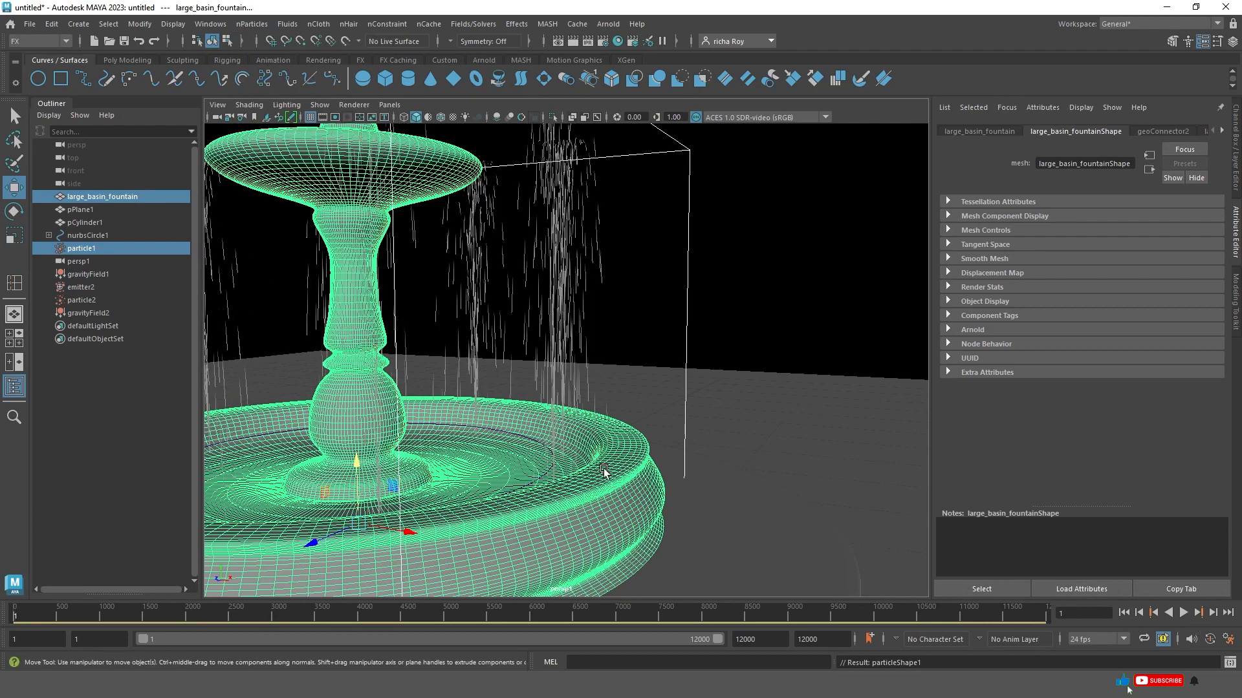
pyautogui.click(762, 313)
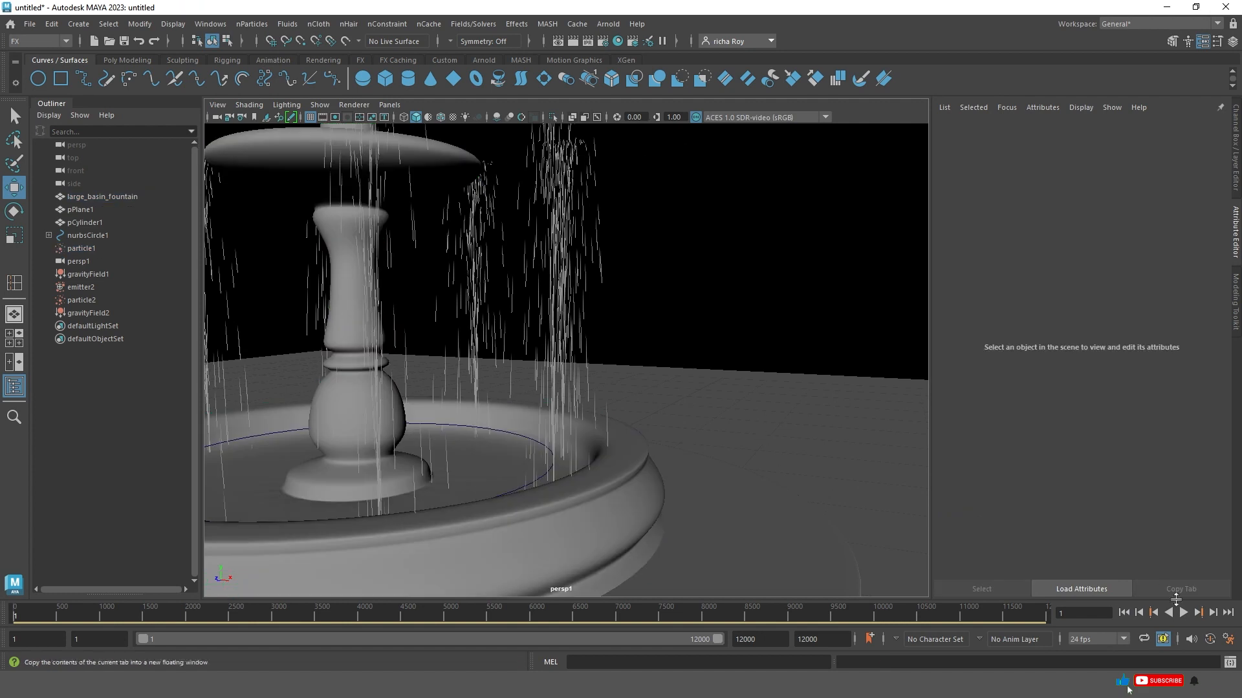
# Play the simulation briefly and set the basin jets' collision connector geoConnector2 to resilience 0 and friction 0.
pyautogui.click(1182, 612)
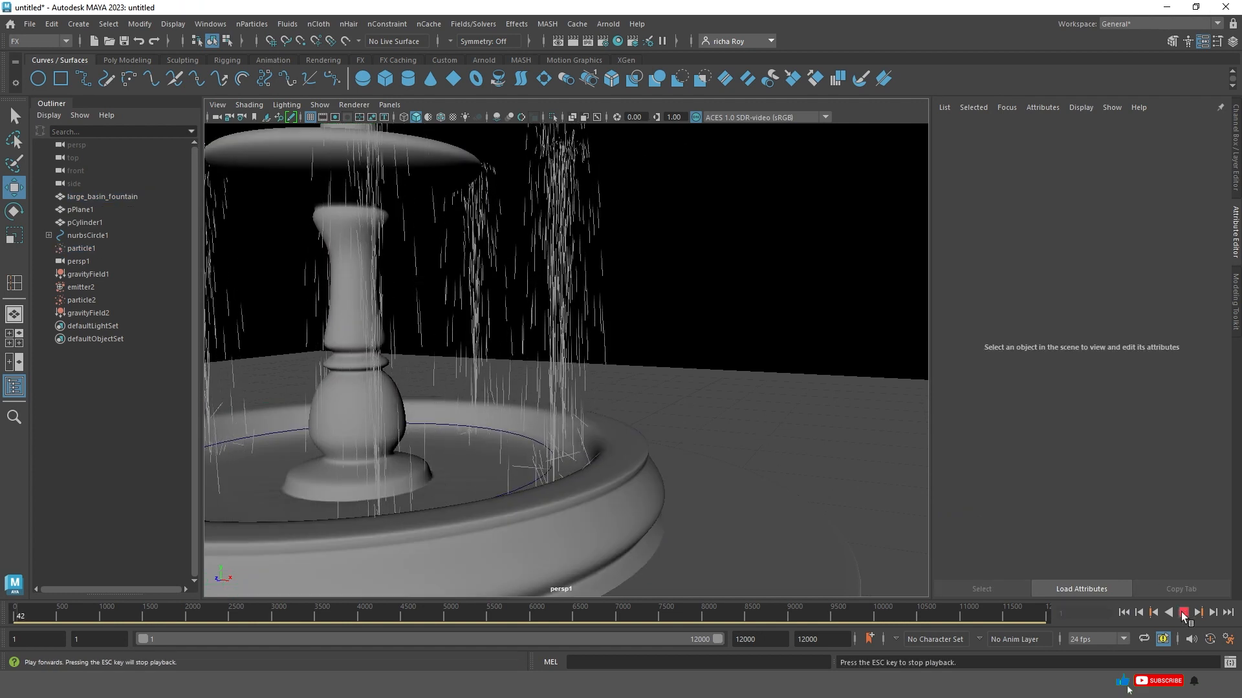
pyautogui.click(1183, 612)
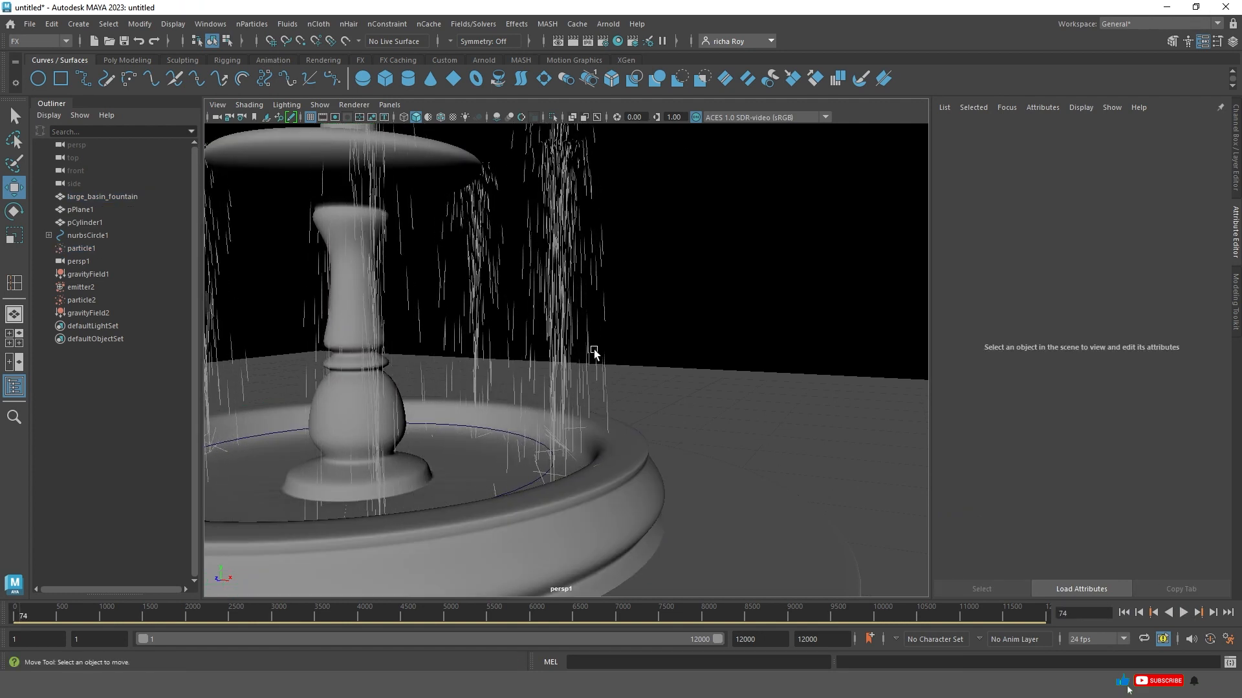
pyautogui.moveTo(595, 275); pyautogui.dragTo(595, 276)
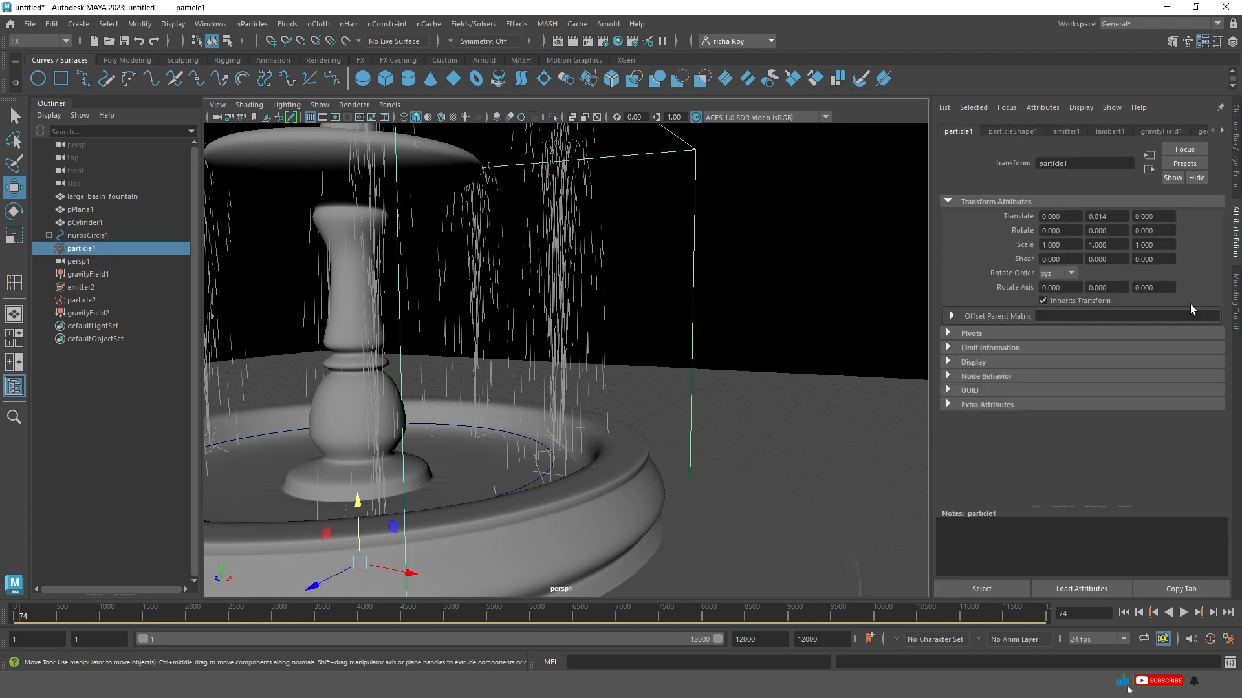
pyautogui.click(1222, 131)
pyautogui.click(1060, 131)
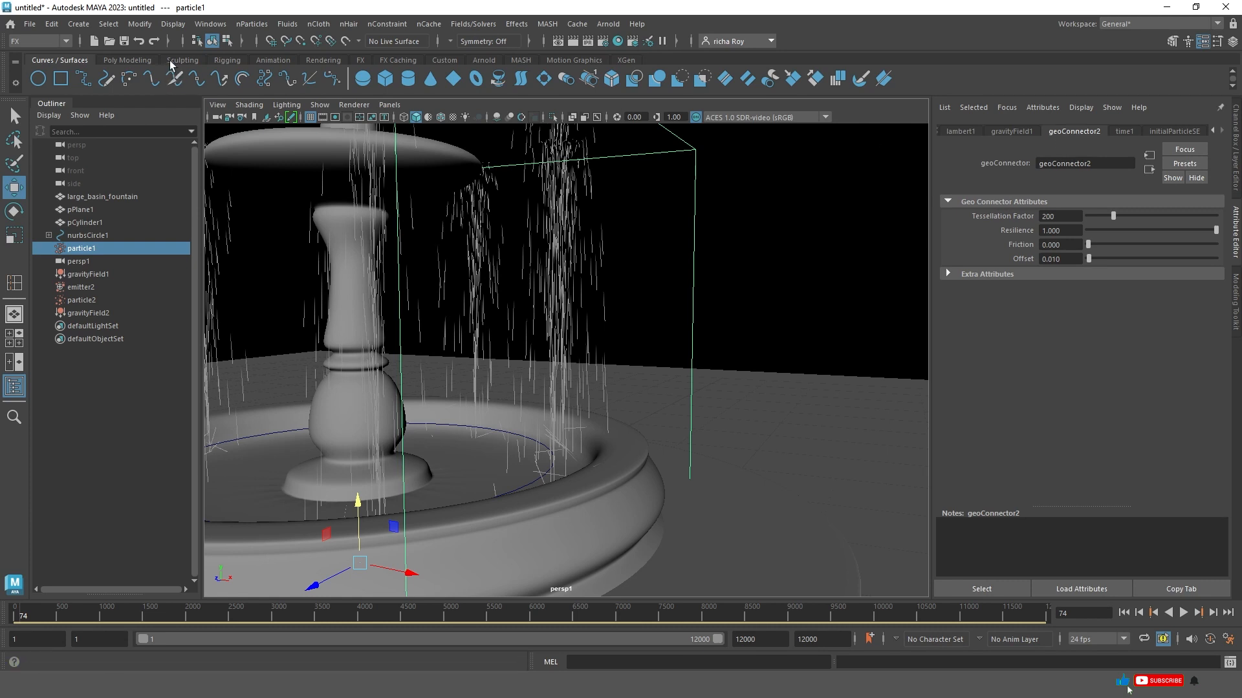
pyautogui.click(252, 26)
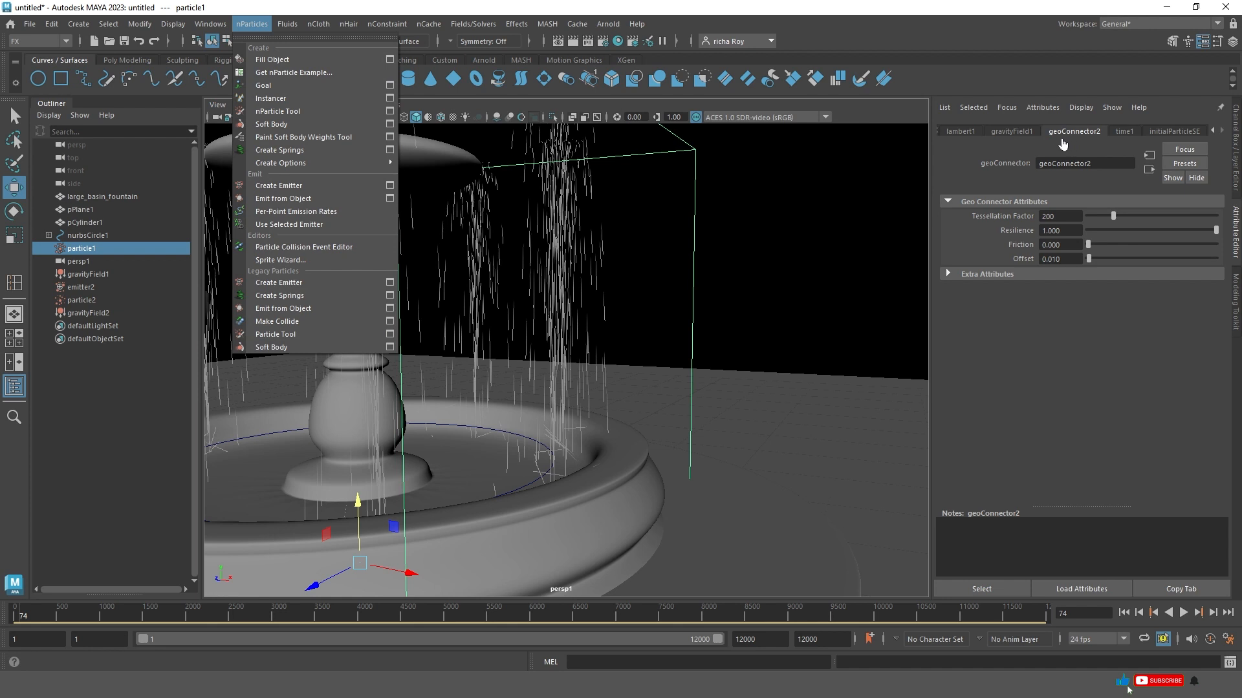
pyautogui.click(1124, 344)
pyautogui.keyDown('ctrl'); pyautogui.moveTo(1061, 243); pyautogui.dragTo(1087, 244); pyautogui.keyUp('ctrl')
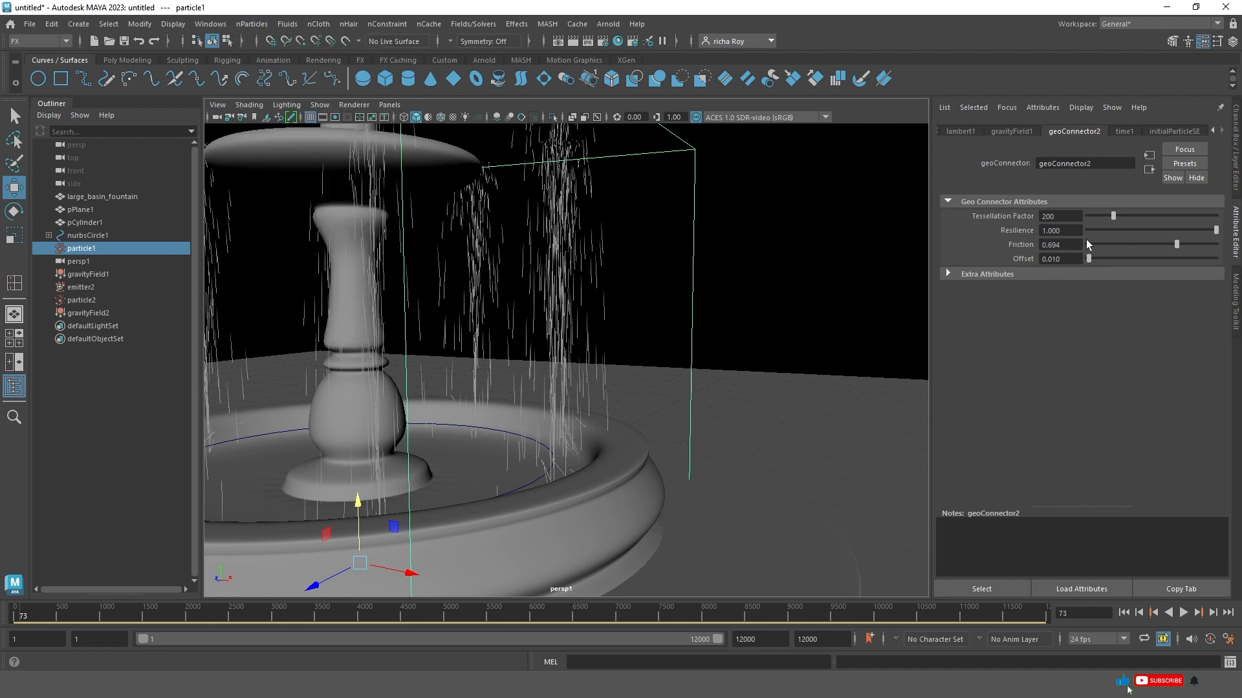
pyautogui.moveTo(1215, 234); pyautogui.dragTo(933, 235)
# Play the simulation and examine how the jets' water lands in the basin, both from afar and up close.
pyautogui.click(1183, 612)
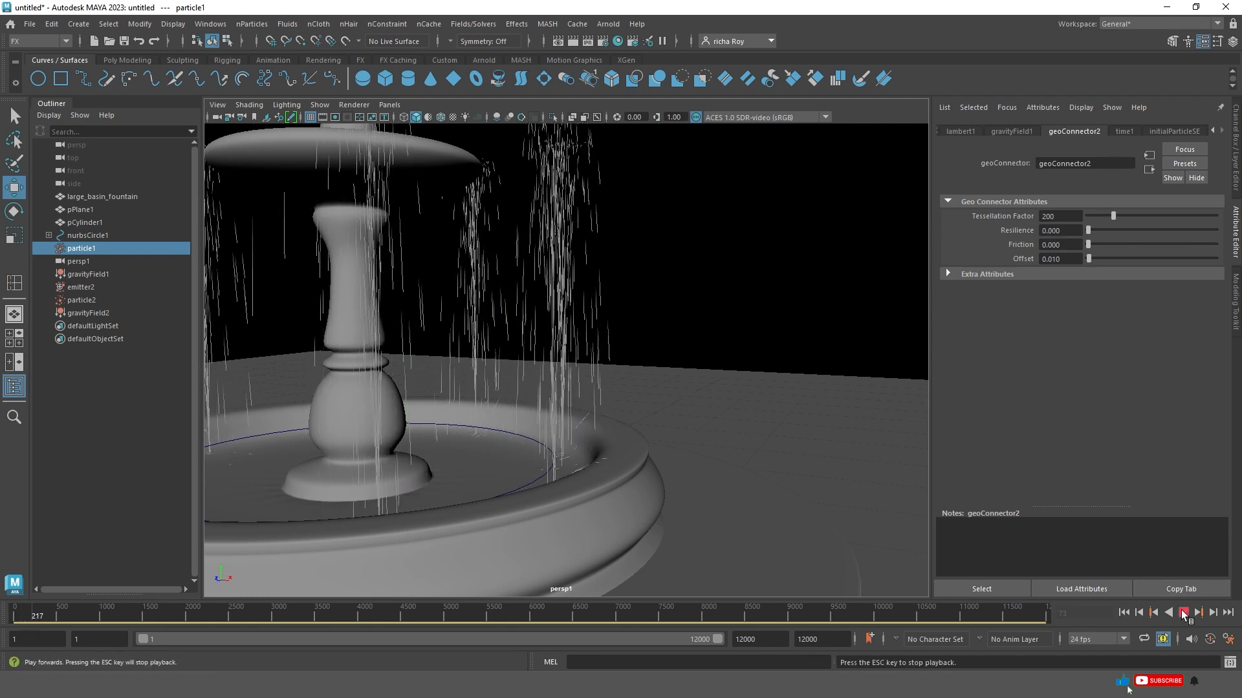
pyautogui.scroll(-5, 588, 485)
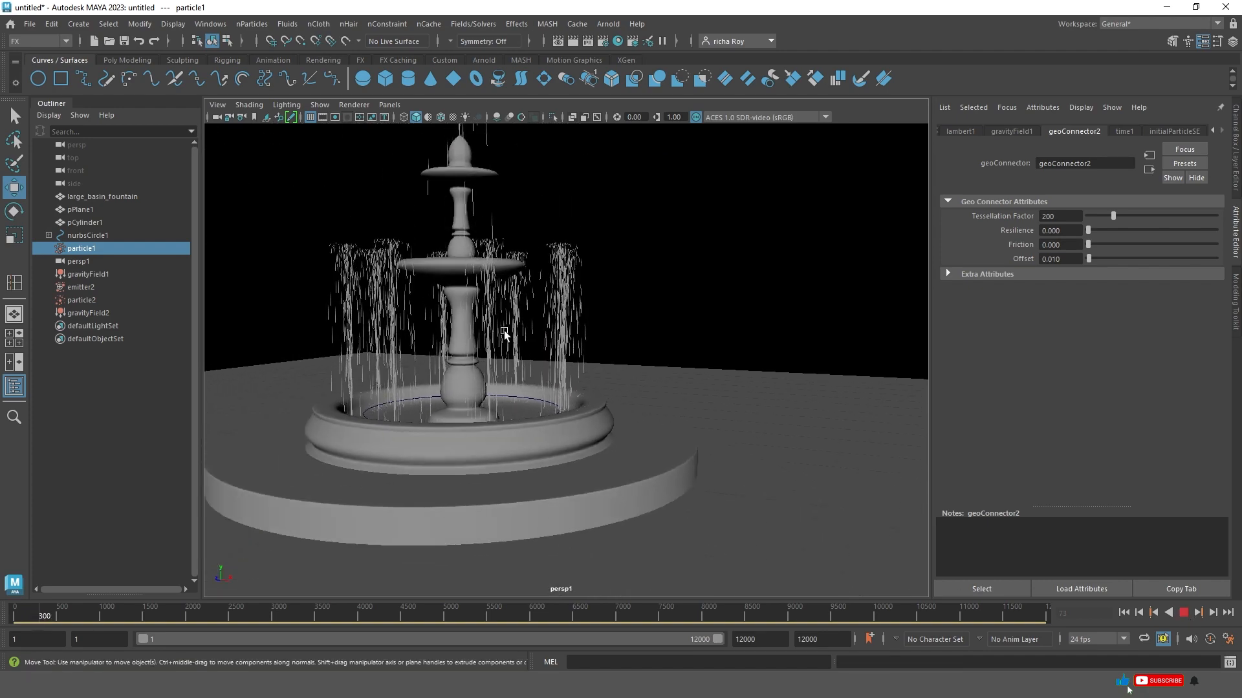
pyautogui.scroll(2, 510, 390)
pyautogui.scroll(3, 517, 396)
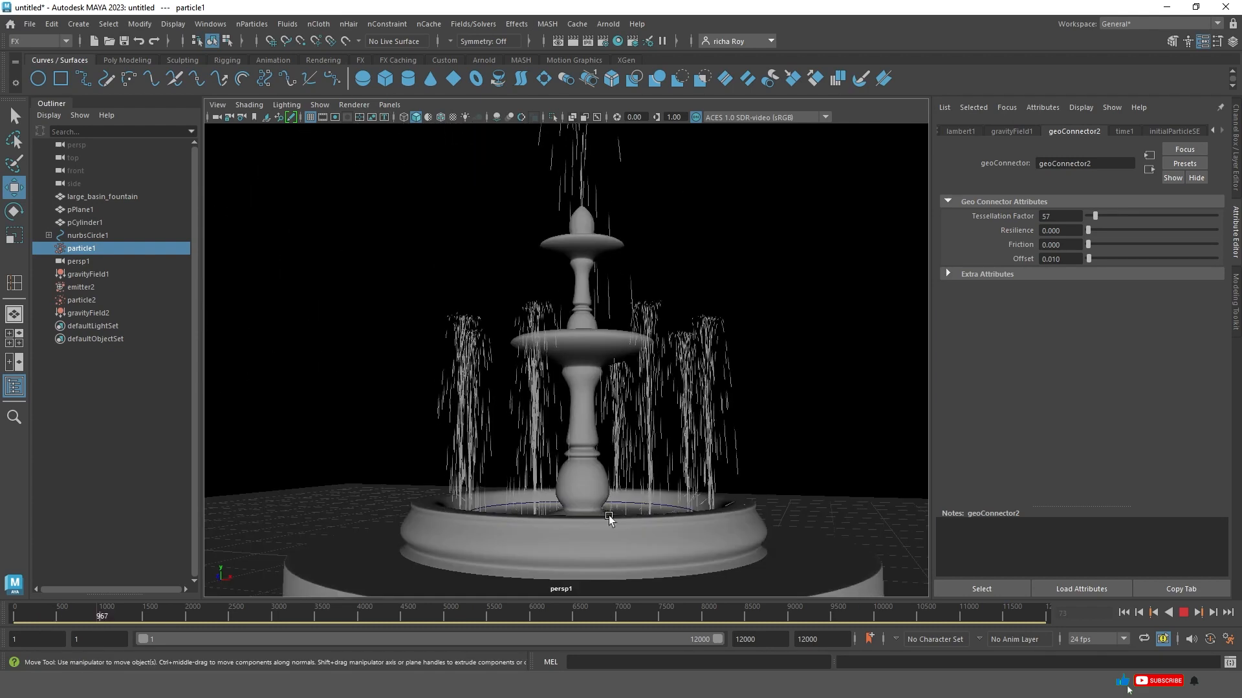
# Set the basin jets' collision offset to 0.001 and replay the simulation from the start, viewing the whole fountain.
pyautogui.click(1133, 615)
pyautogui.click(1183, 615)
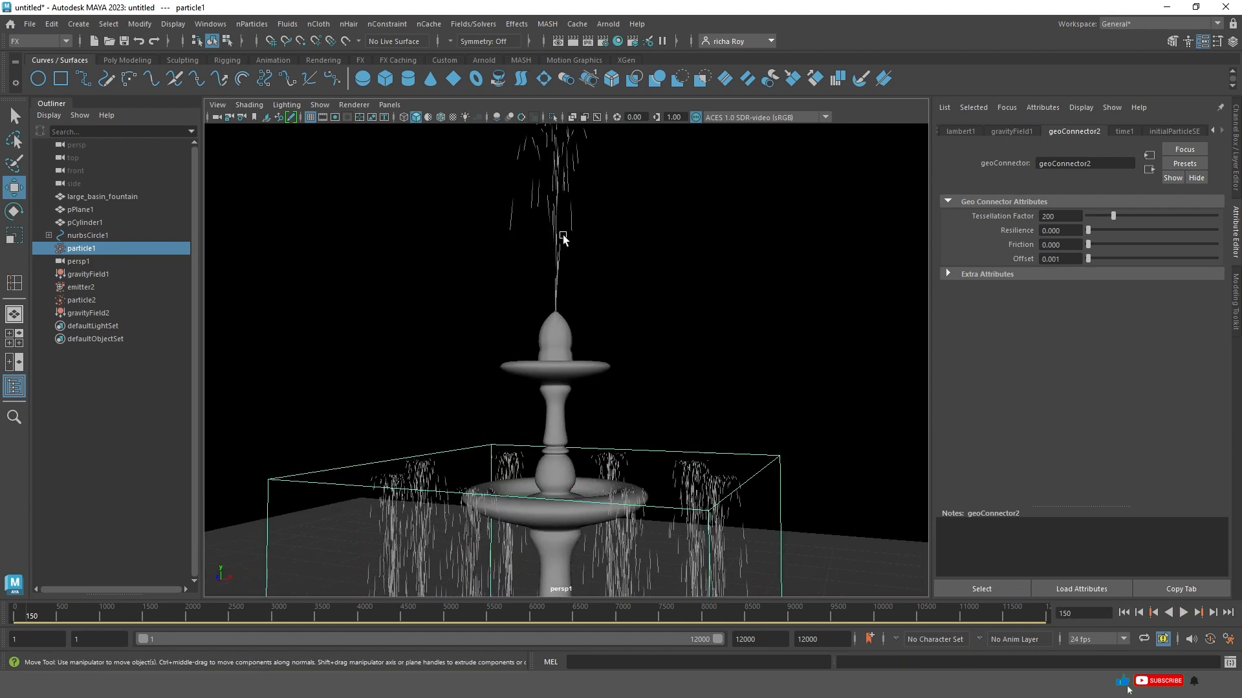
pyautogui.keyDown('alt'); pyautogui.moveTo(563, 238); pyautogui.dragTo(549, 194); pyautogui.keyUp('alt')
pyautogui.click(1183, 612)
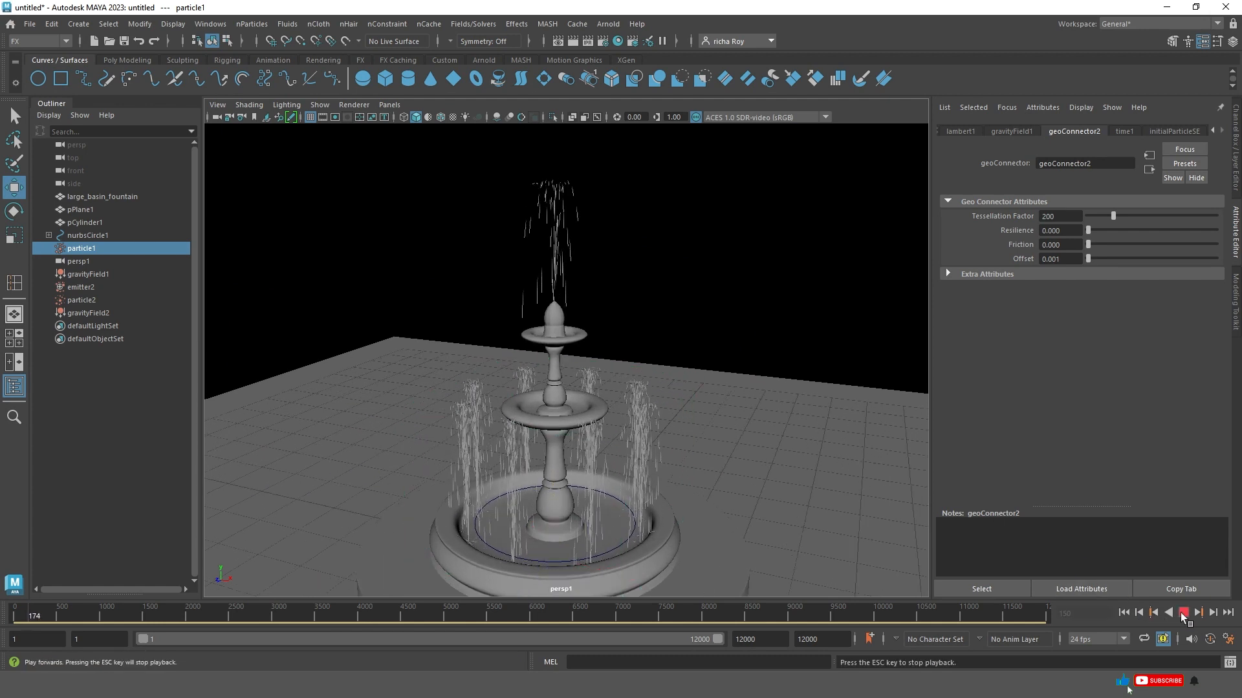
pyautogui.click(1183, 613)
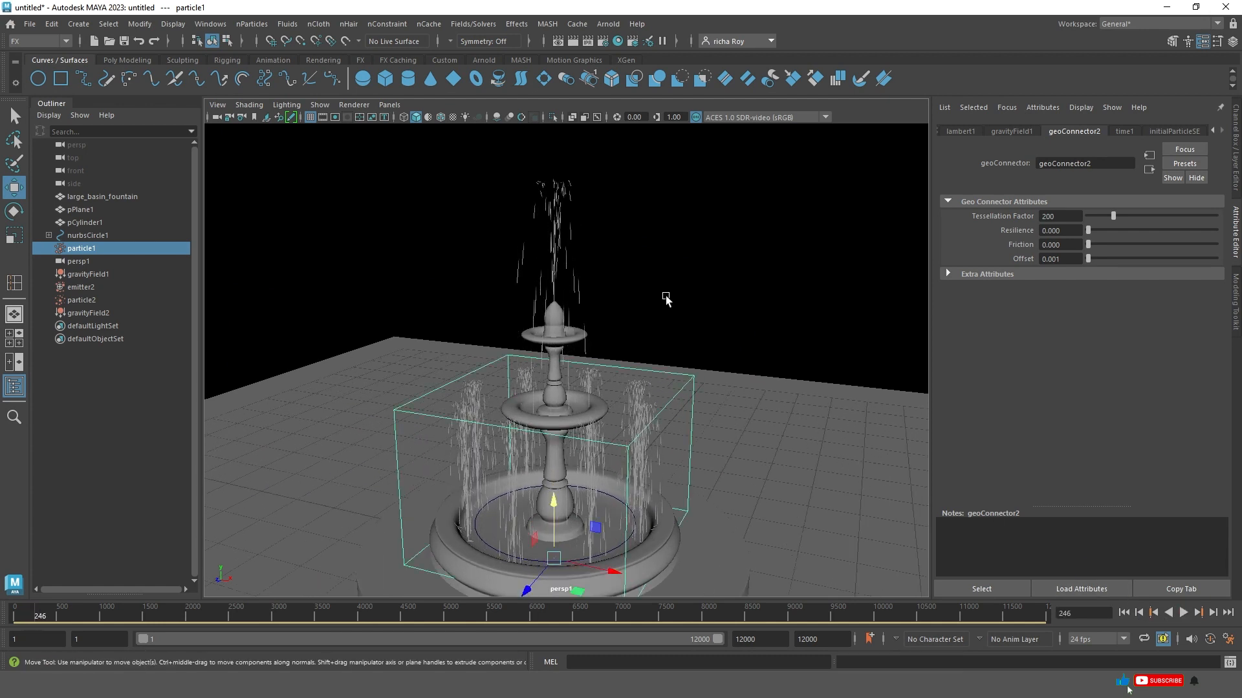
# Select the top spray's particles, set the initial state for all dynamic objects, and replay briefly from the first frame.
pyautogui.scroll(1, 665, 297)
pyautogui.click(556, 213)
pyautogui.click(480, 24)
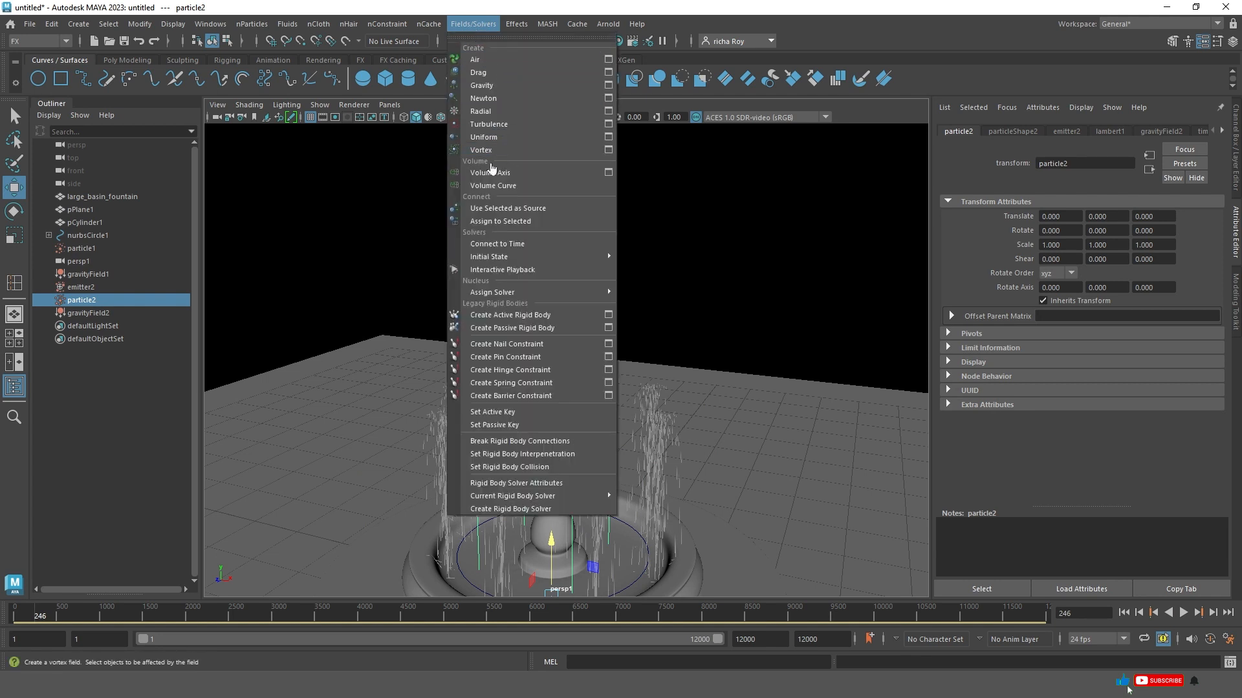
pyautogui.moveTo(511, 257)
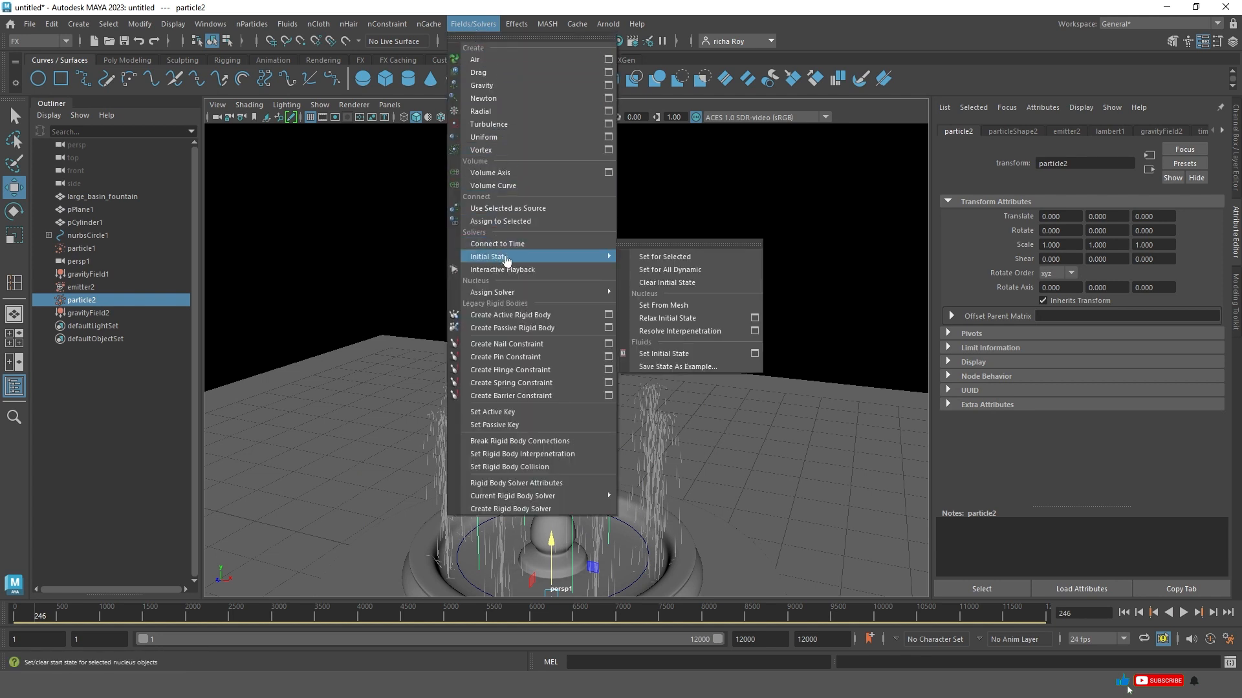
pyautogui.click(659, 270)
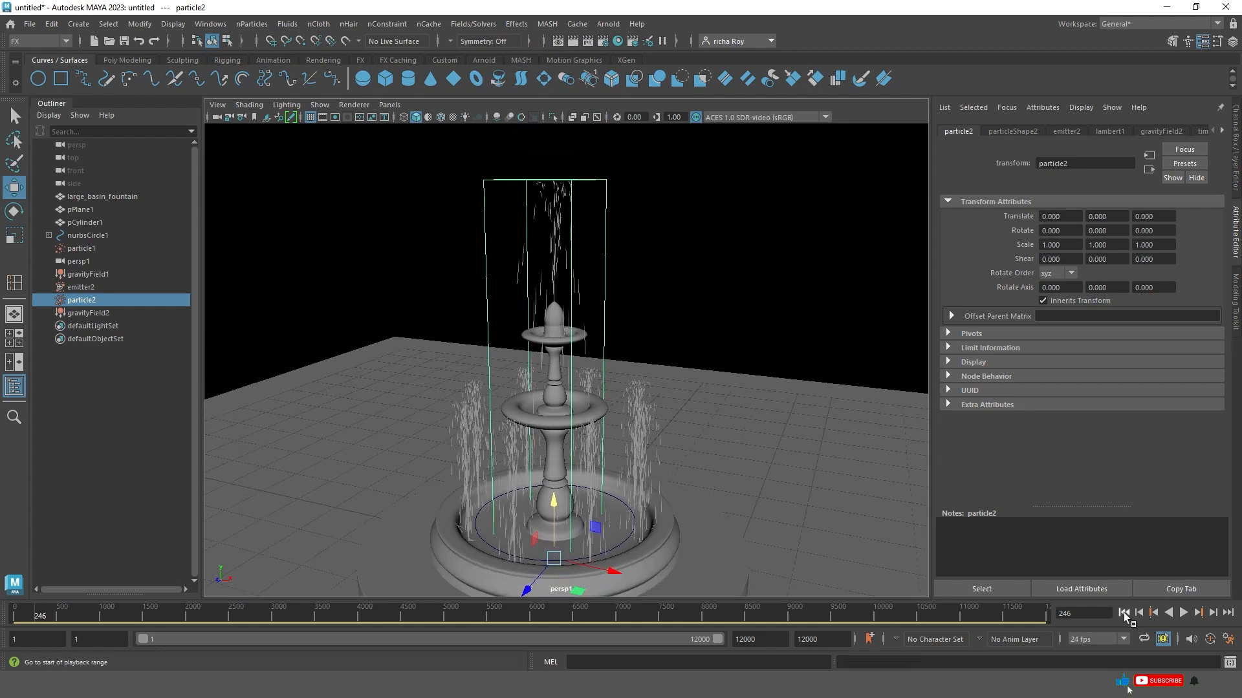
pyautogui.click(1123, 612)
pyautogui.click(1182, 613)
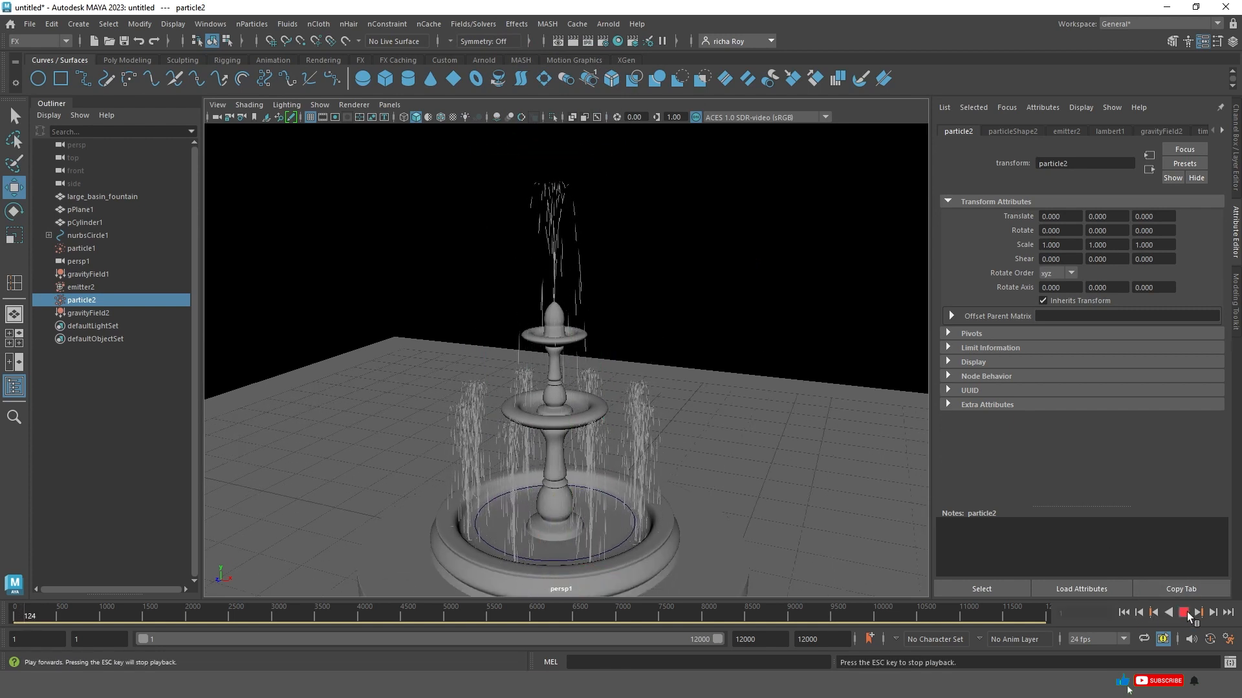
pyautogui.click(1184, 612)
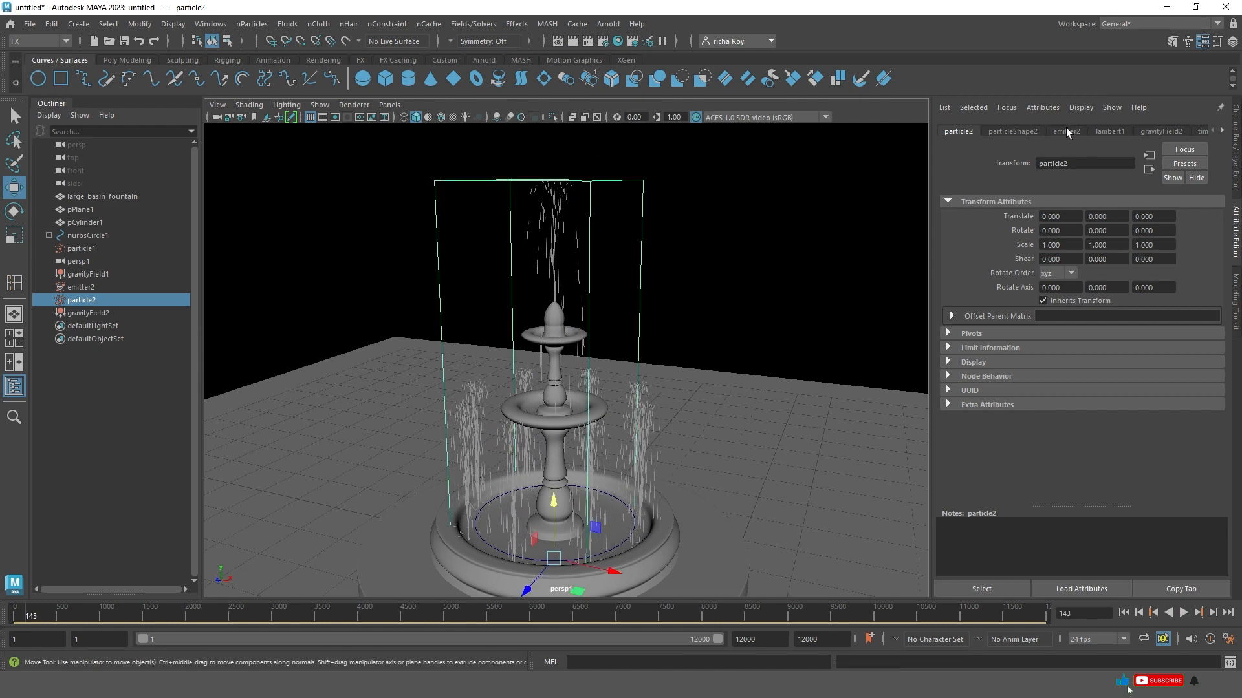
# Switch the lifespan mode of the top spray's particles to Random range and replay the simulation from the first frame.
pyautogui.click(1006, 132)
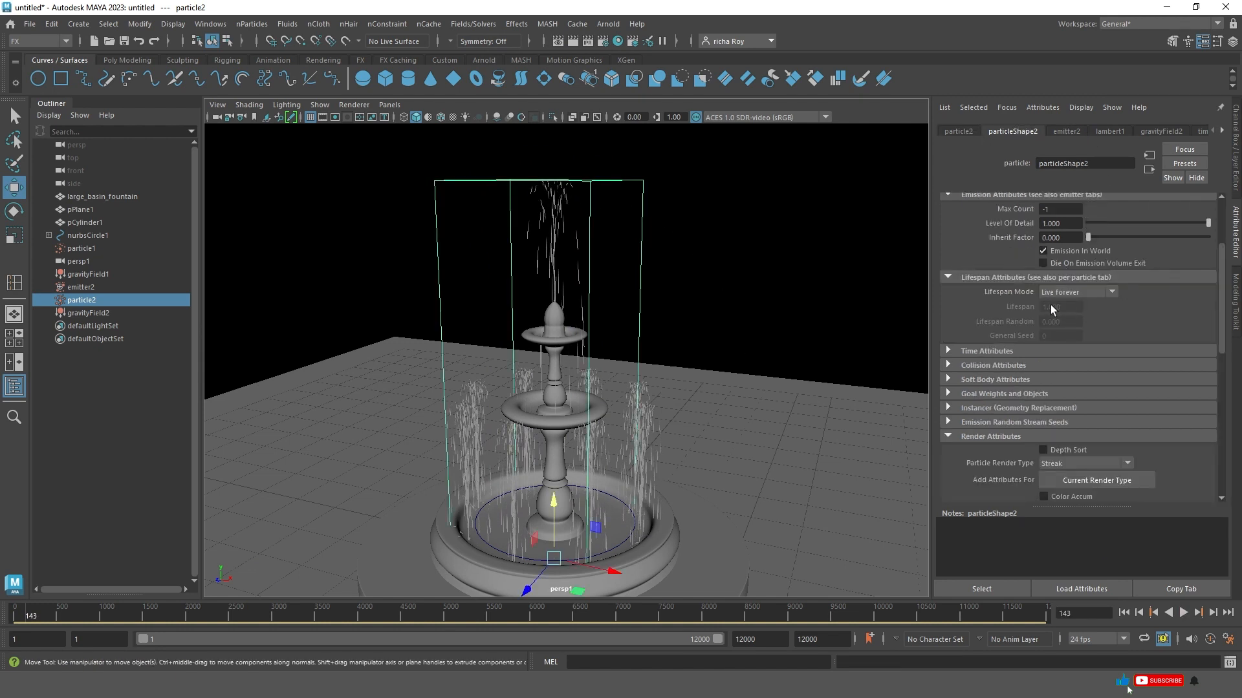
pyautogui.click(1075, 292)
pyautogui.click(1063, 329)
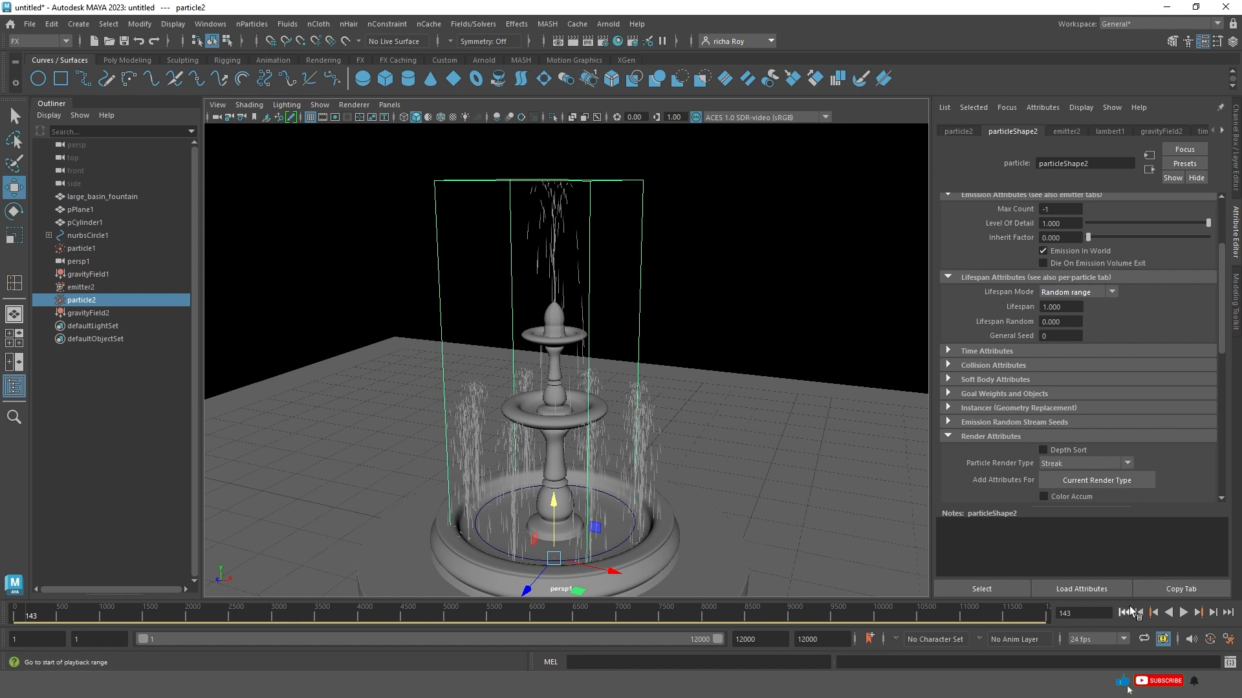
pyautogui.click(1130, 611)
pyautogui.click(1182, 612)
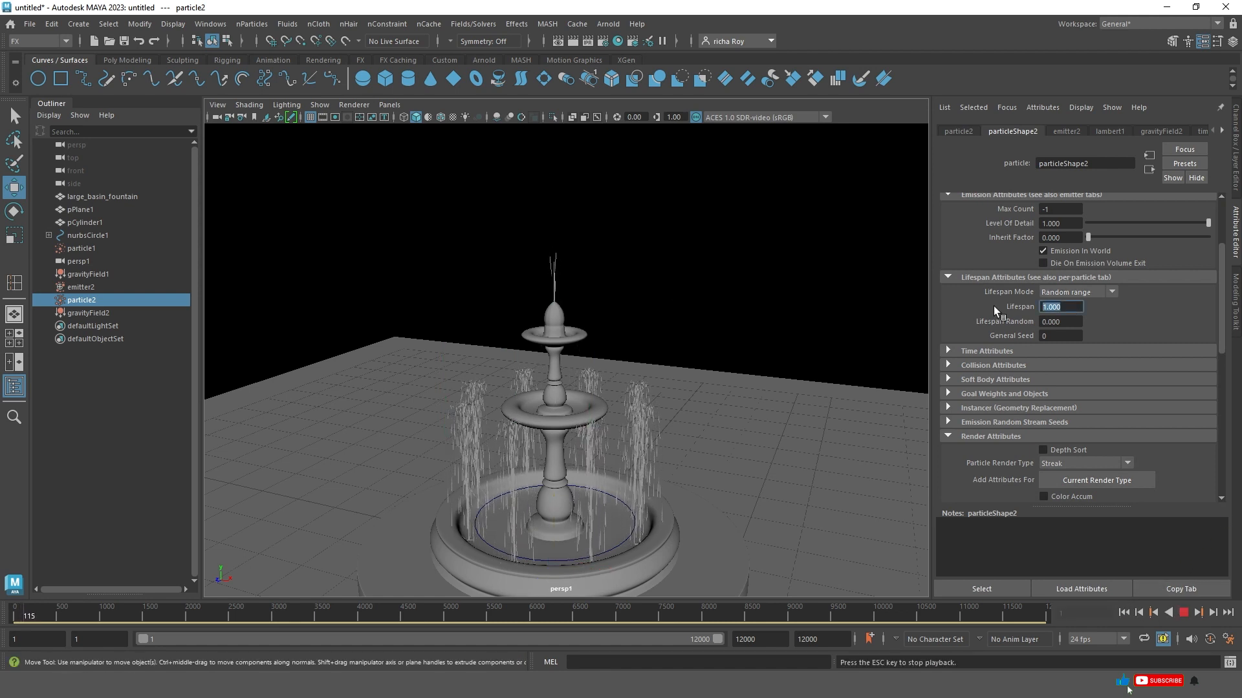
# Try lifespans of 10, 20 and 15 for the top spray's particles during playback, checking beneath the fountain base.
pyautogui.write('10')
pyautogui.press('Return')
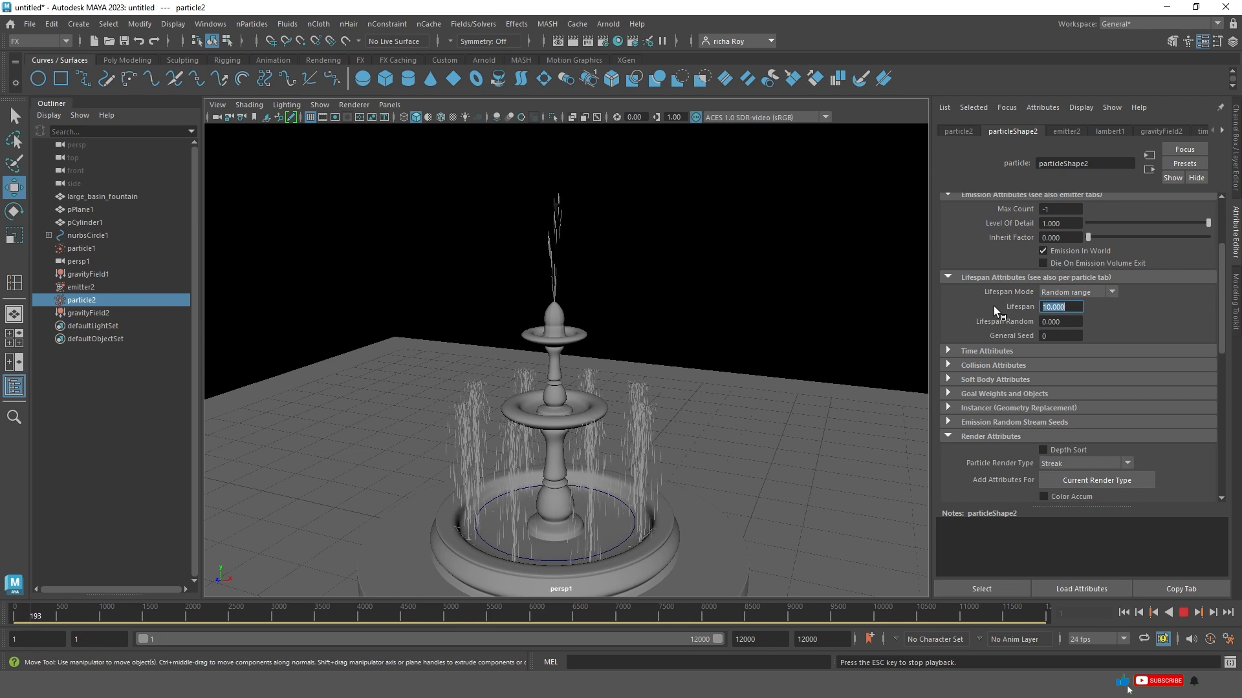
pyautogui.press('Return')
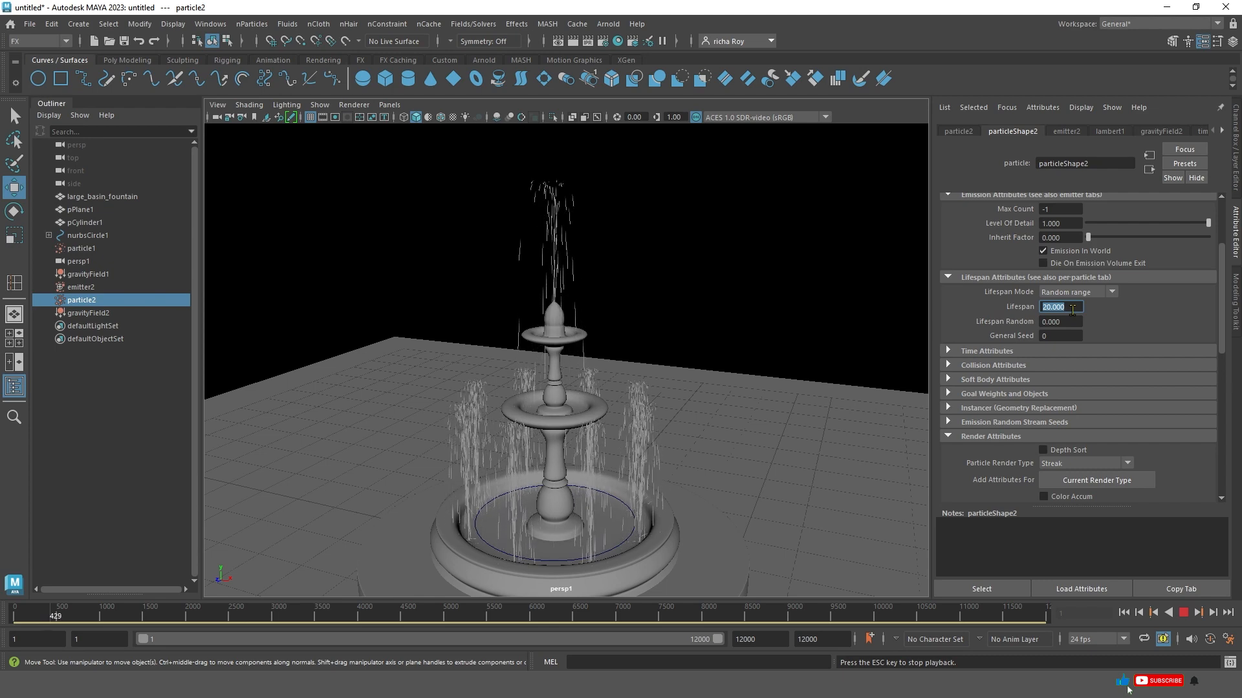
pyautogui.keyDown('alt'); pyautogui.moveTo(660, 380); pyautogui.dragTo(665, 341); pyautogui.keyUp('alt')
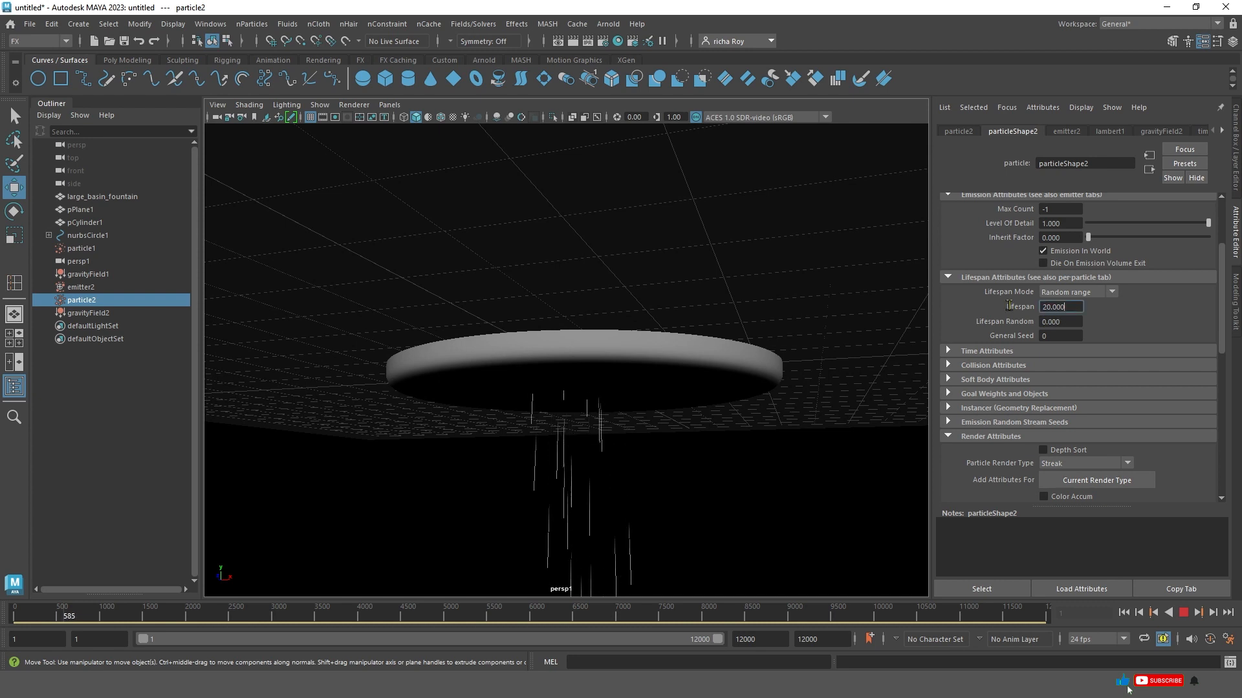
pyautogui.hotkey('ctrl', 'a')
pyautogui.write('15')
pyautogui.press('Return')
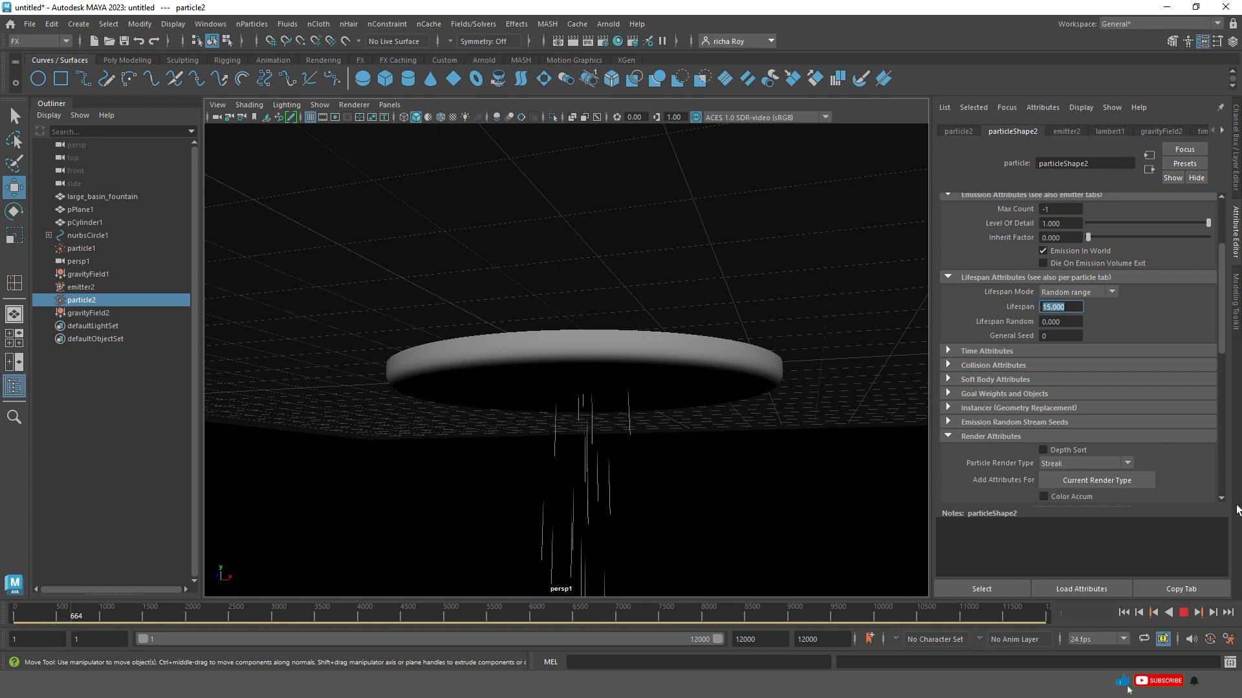
# Restart playback from the first frame and set the lifespan of the top spray's particles to 10.
pyautogui.click(1184, 612)
pyautogui.click(1125, 612)
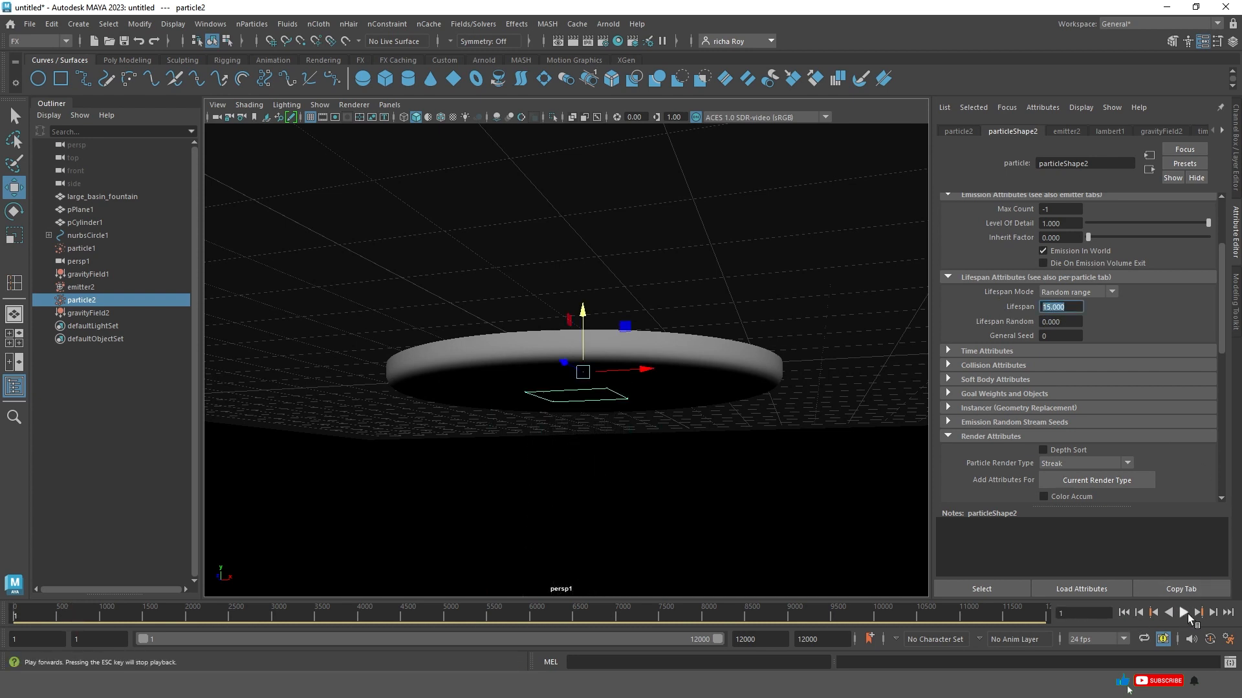
pyautogui.click(1183, 613)
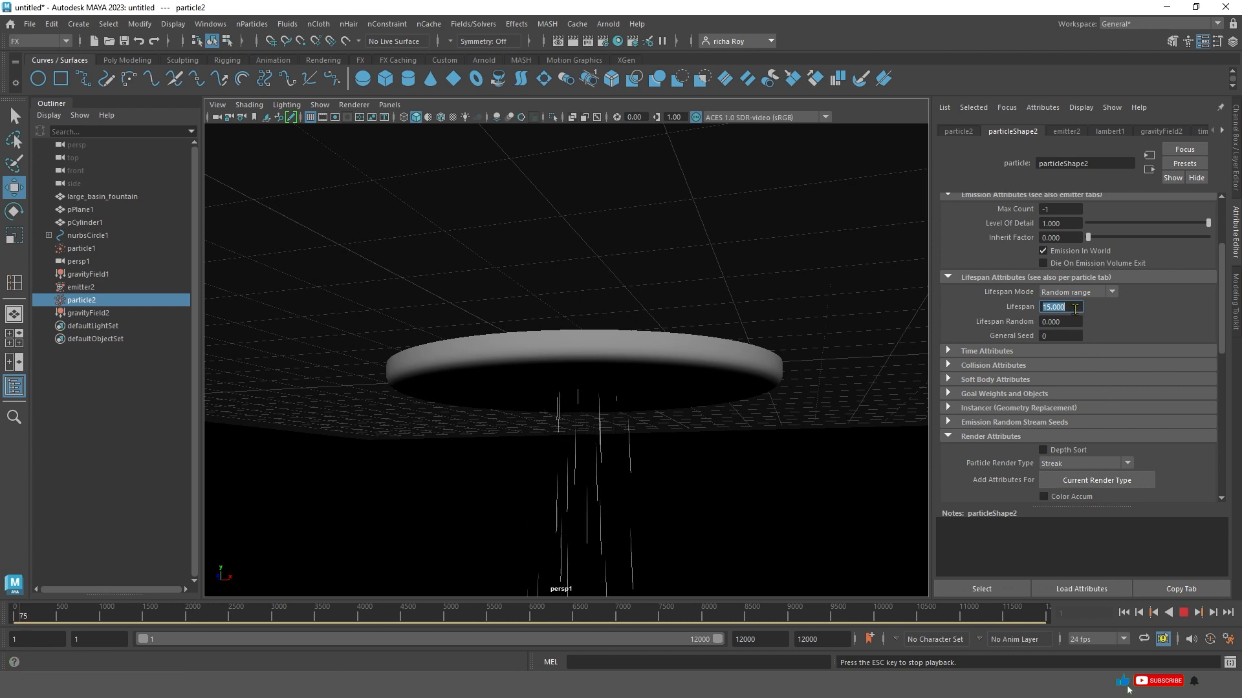
pyautogui.write('10')
pyautogui.press('Return')
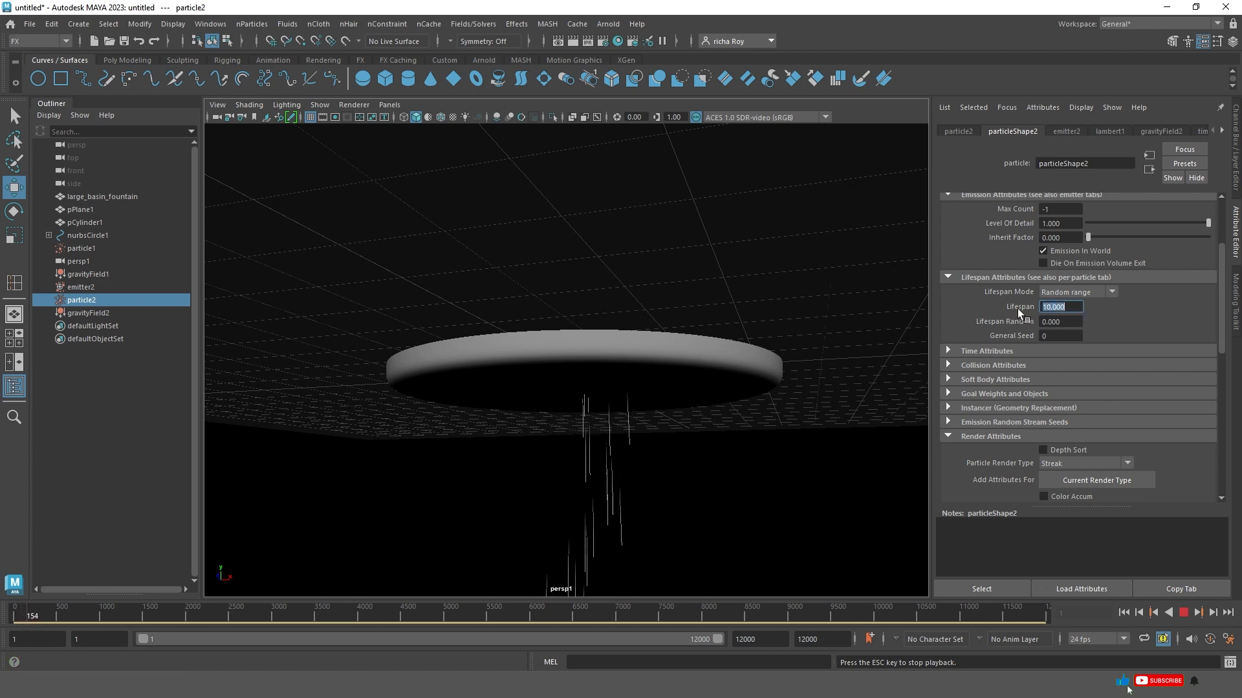
# Replay the simulation from the first frame and examine the space beneath the base and the whole fountain.
pyautogui.keyDown('alt'); pyautogui.moveTo(679, 355); pyautogui.dragTo(739, 373); pyautogui.keyUp('alt')
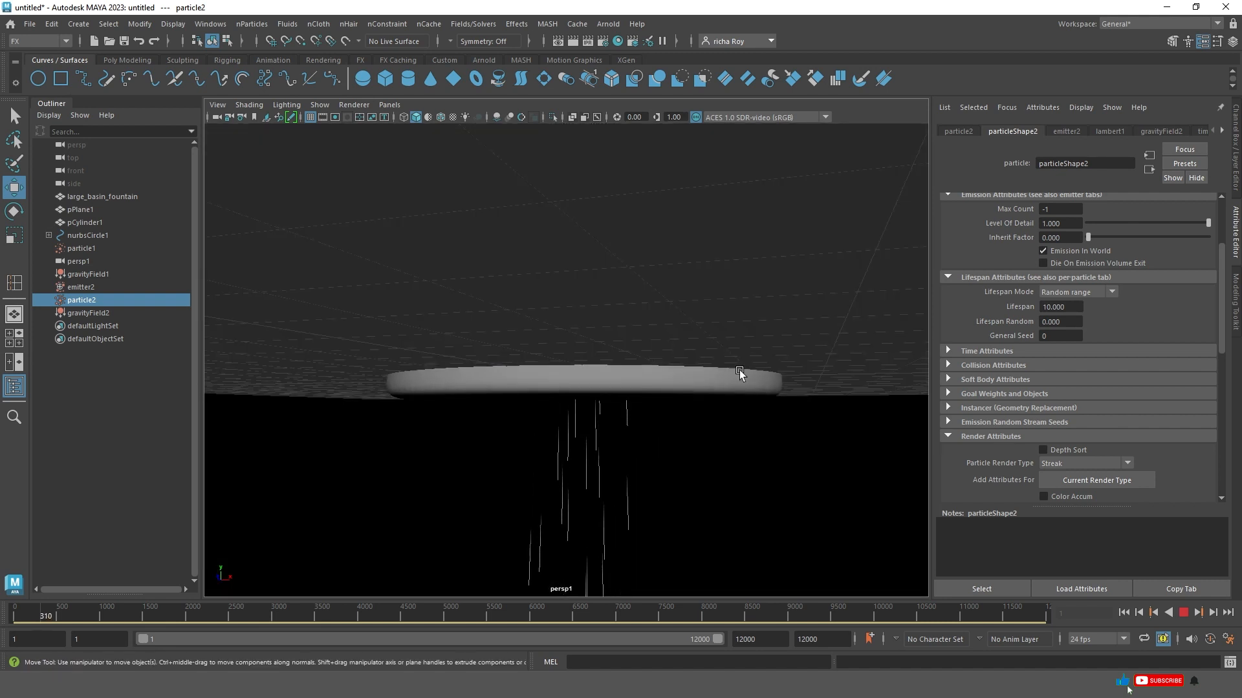
pyautogui.click(1183, 612)
pyautogui.click(1123, 611)
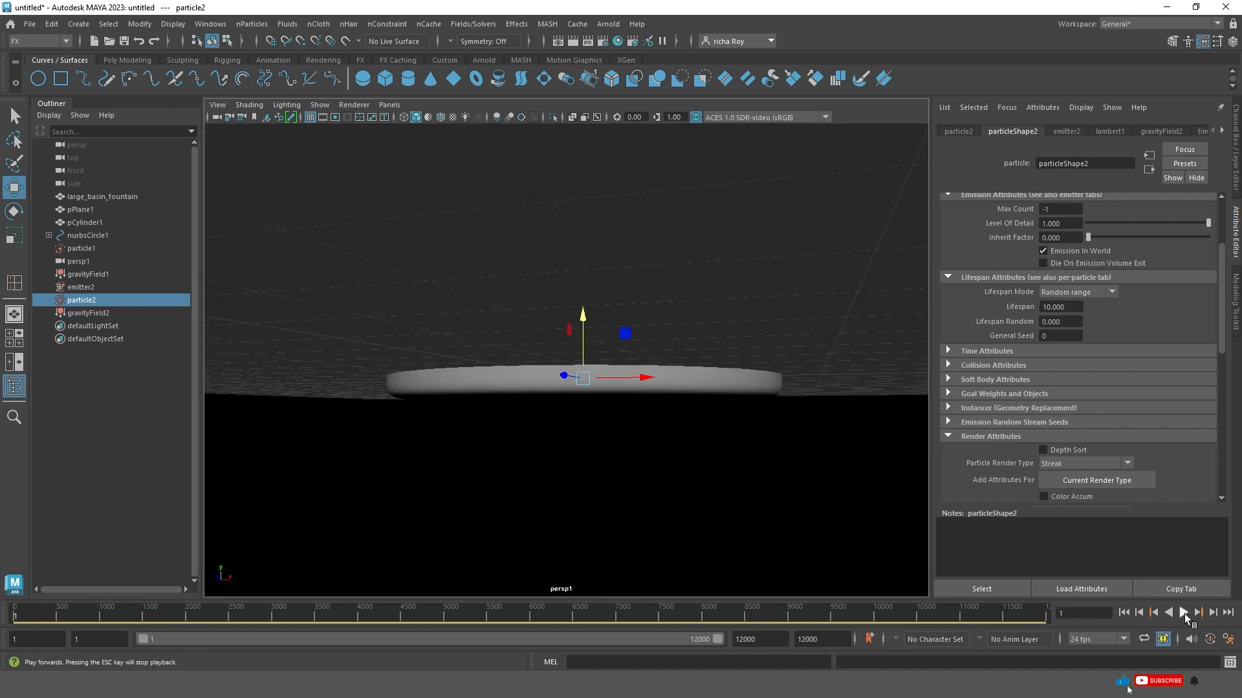
pyautogui.click(1183, 611)
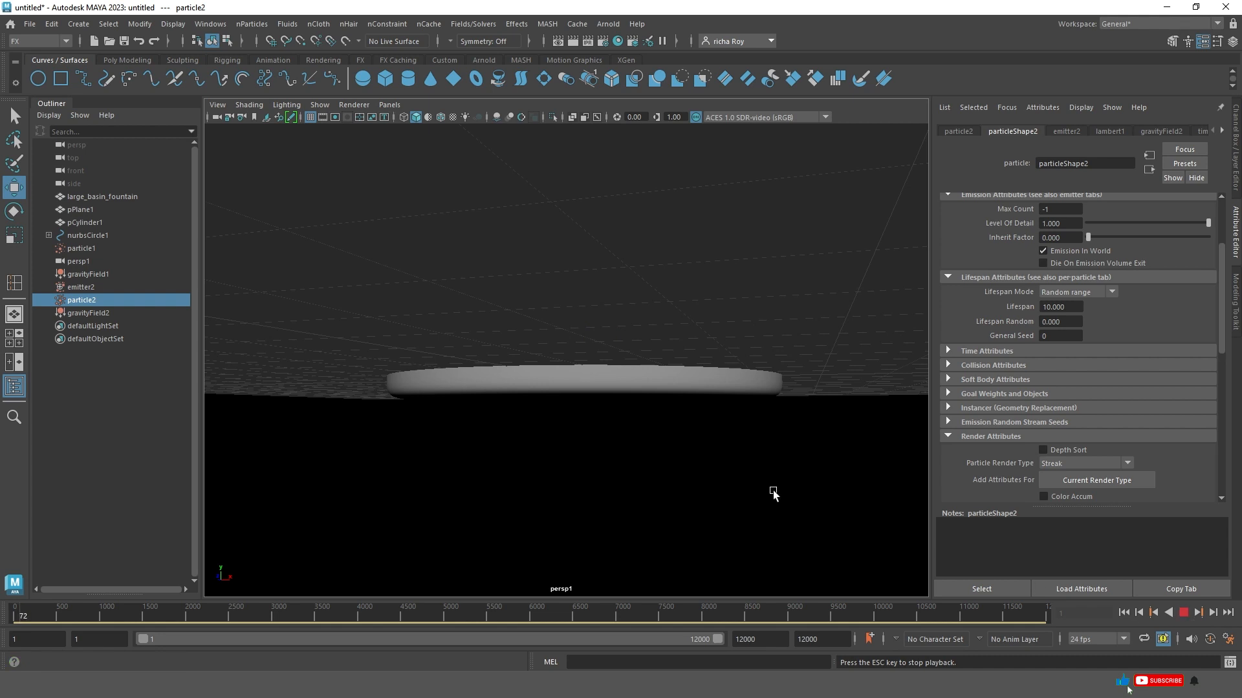
pyautogui.keyDown('alt'); pyautogui.moveTo(628, 419); pyautogui.dragTo(623, 388); pyautogui.keyUp('alt')
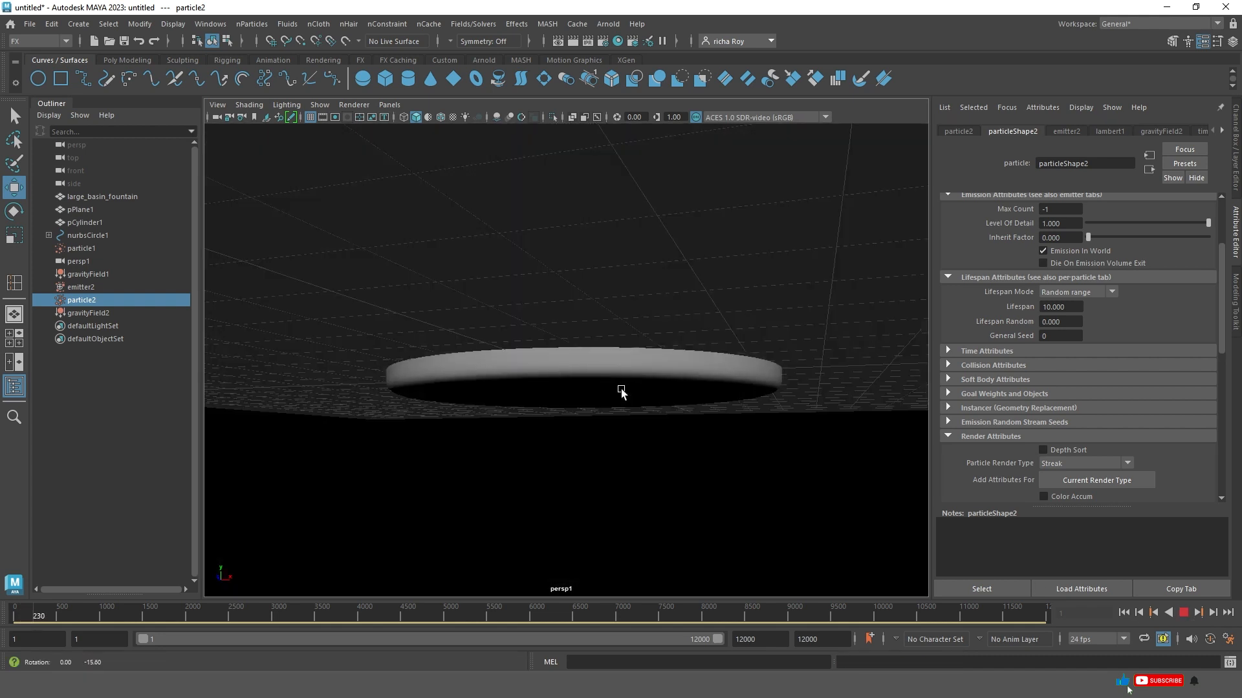
pyautogui.keyDown('alt'); pyautogui.moveTo(630, 358); pyautogui.dragTo(630, 440, button='right'); pyautogui.keyUp('alt')
pyautogui.keyDown('alt'); pyautogui.moveTo(631, 440); pyautogui.dragTo(591, 485); pyautogui.keyUp('alt')
pyautogui.keyDown('alt'); pyautogui.moveTo(659, 445); pyautogui.dragTo(657, 478); pyautogui.keyUp('alt')
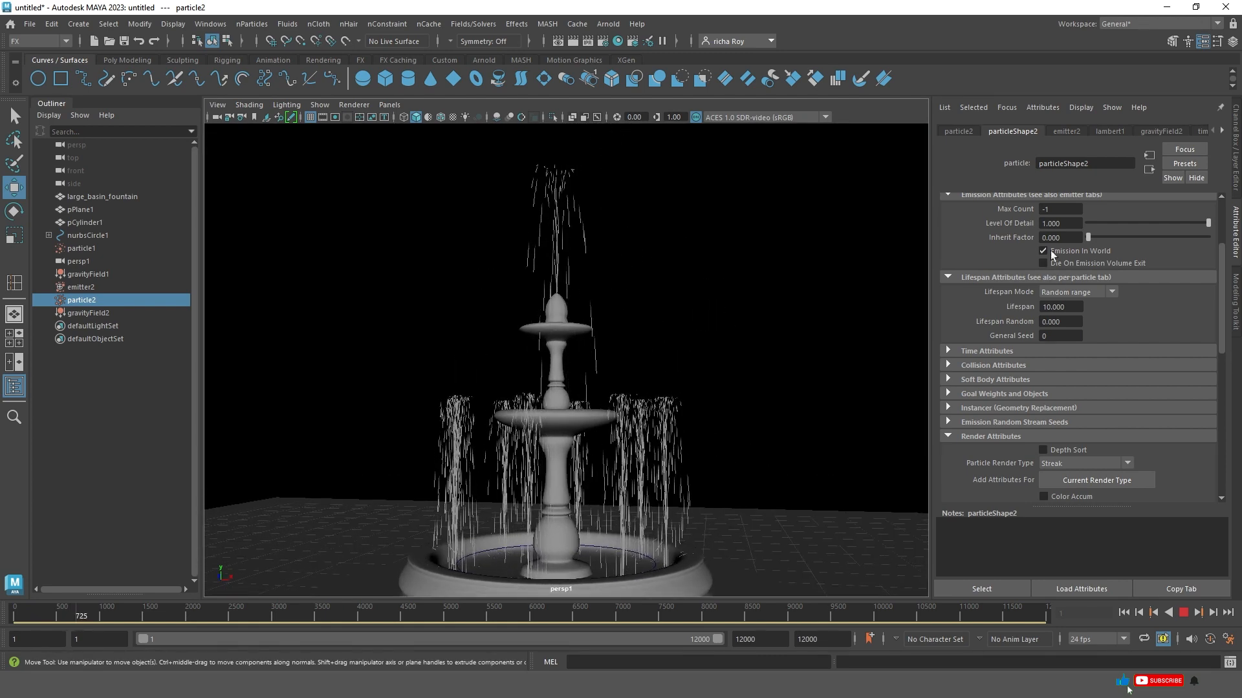
# Set the top spray emitter's rate to 50 particles per second during playback.
pyautogui.click(1067, 132)
pyautogui.doubleClick(1059, 246)
pyautogui.write('50')
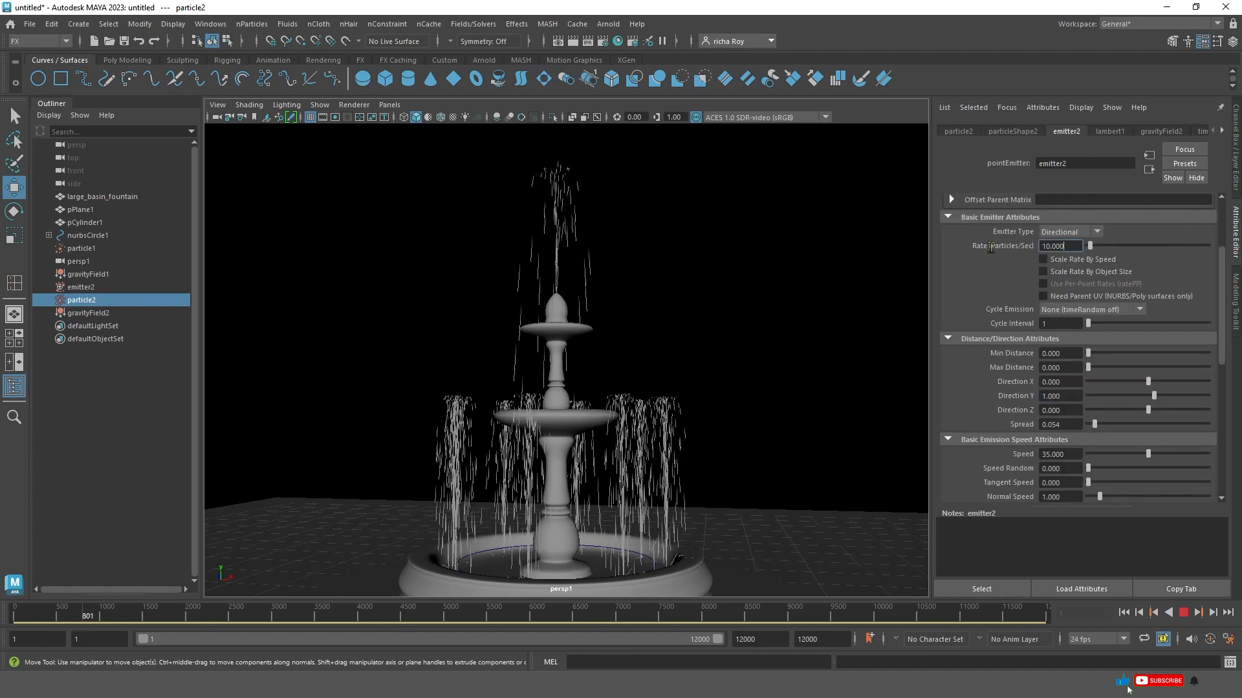
pyautogui.press('Return')
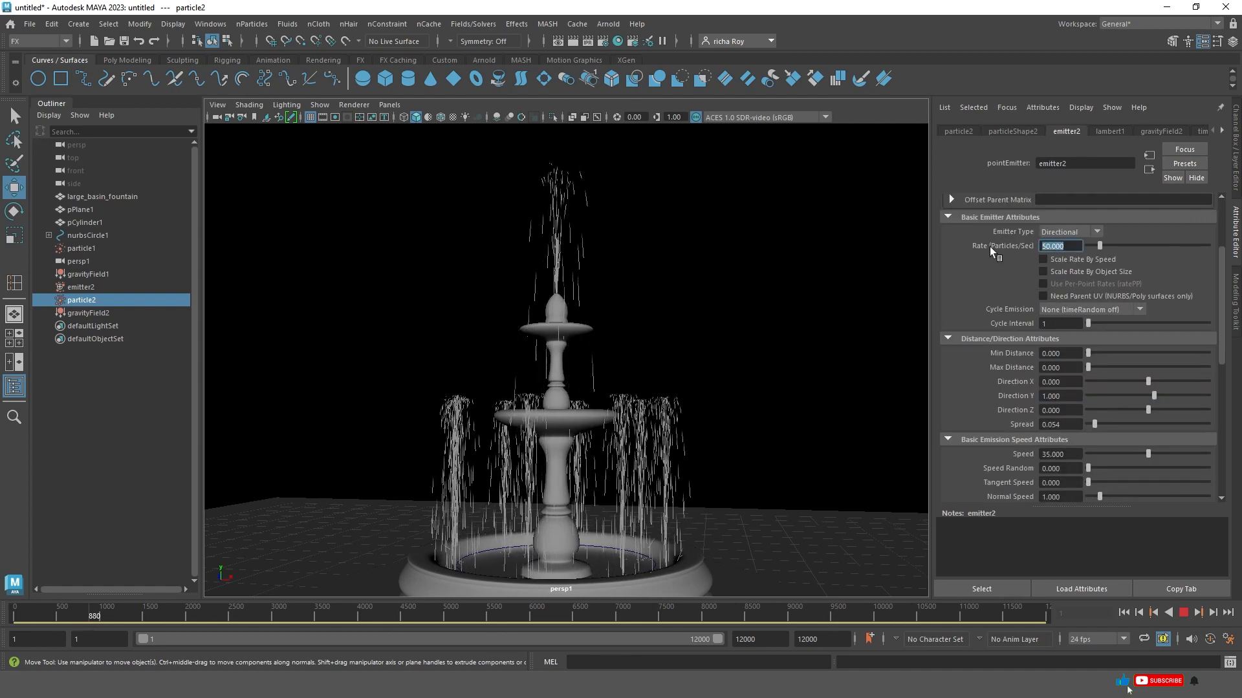
# Add a per-object color attribute to the top spray's particle shape.
pyautogui.click(675, 424)
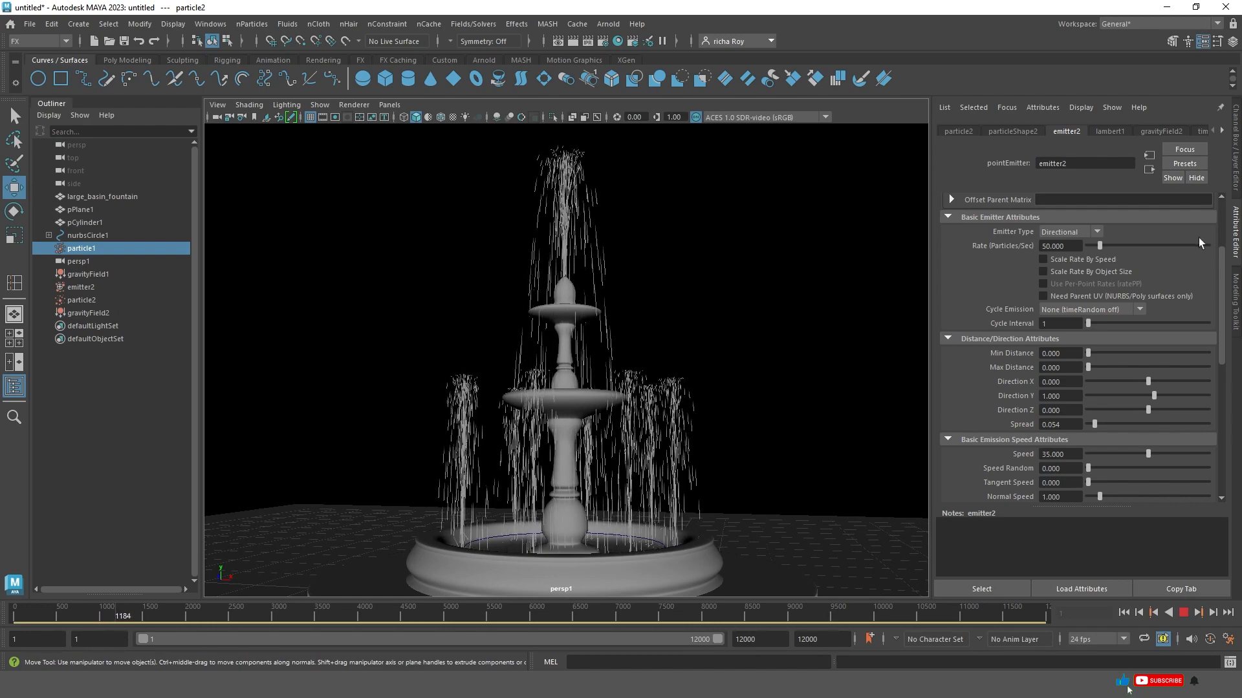
pyautogui.moveTo(1218, 278); pyautogui.dragTo(1237, 446)
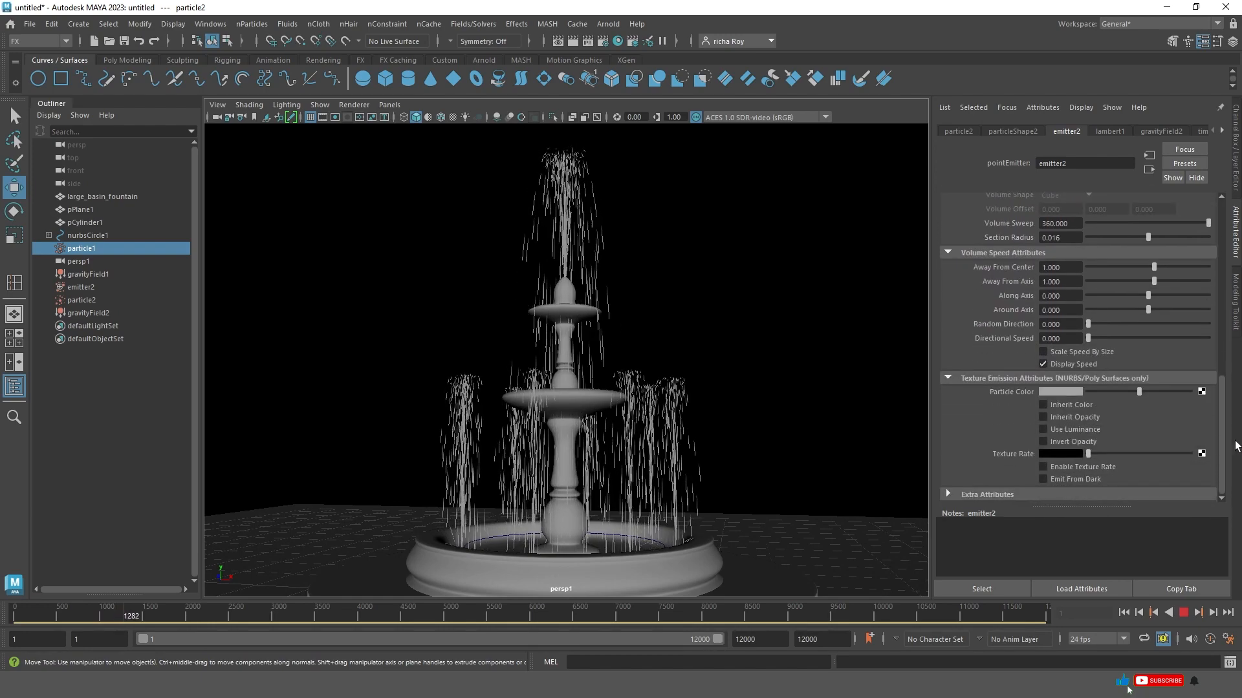
pyautogui.click(1006, 131)
pyautogui.scroll(-8, 1062, 421)
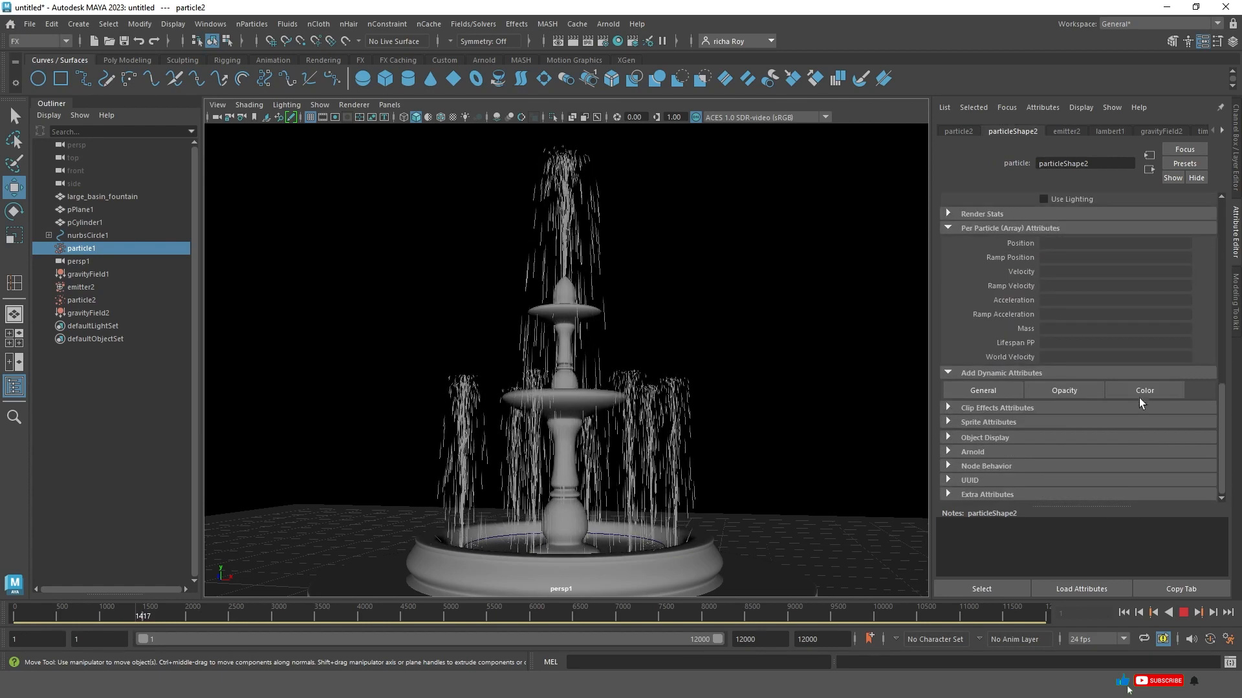
pyautogui.click(1141, 392)
pyautogui.click(432, 252)
pyautogui.click(442, 293)
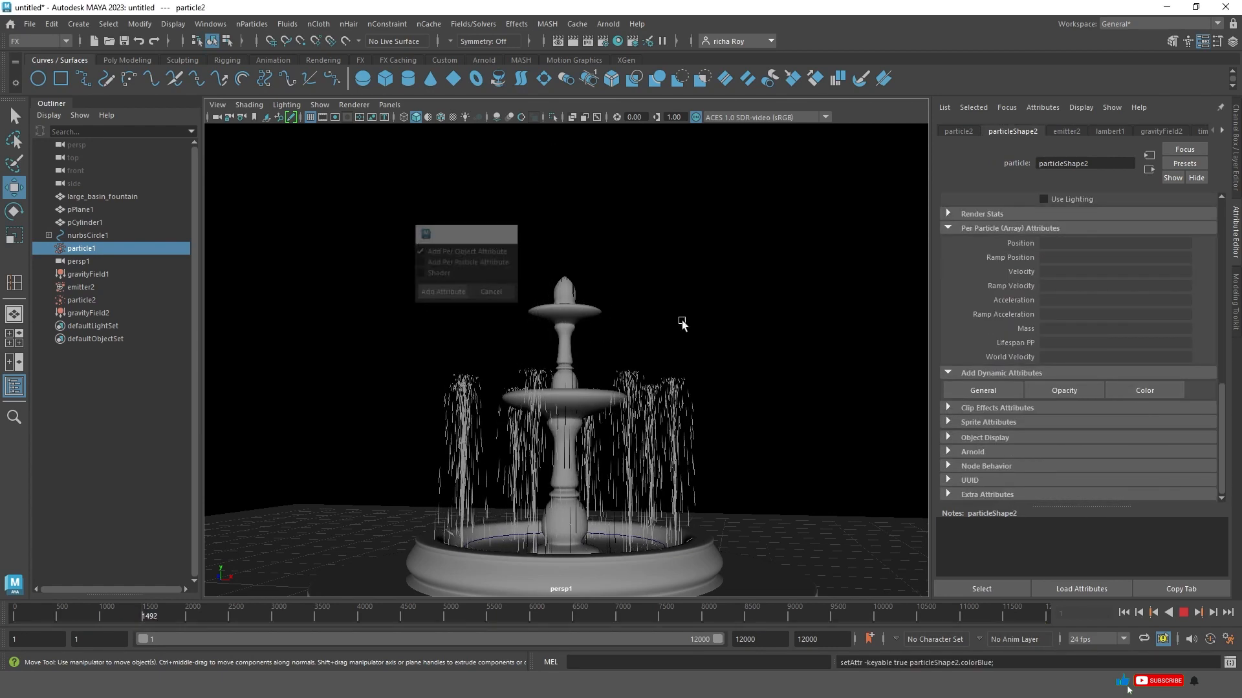
# Stop playback and set the top spray particles' color to red 0.32, green 0.36 and blue 0.59.
pyautogui.scroll(5, 1022, 326)
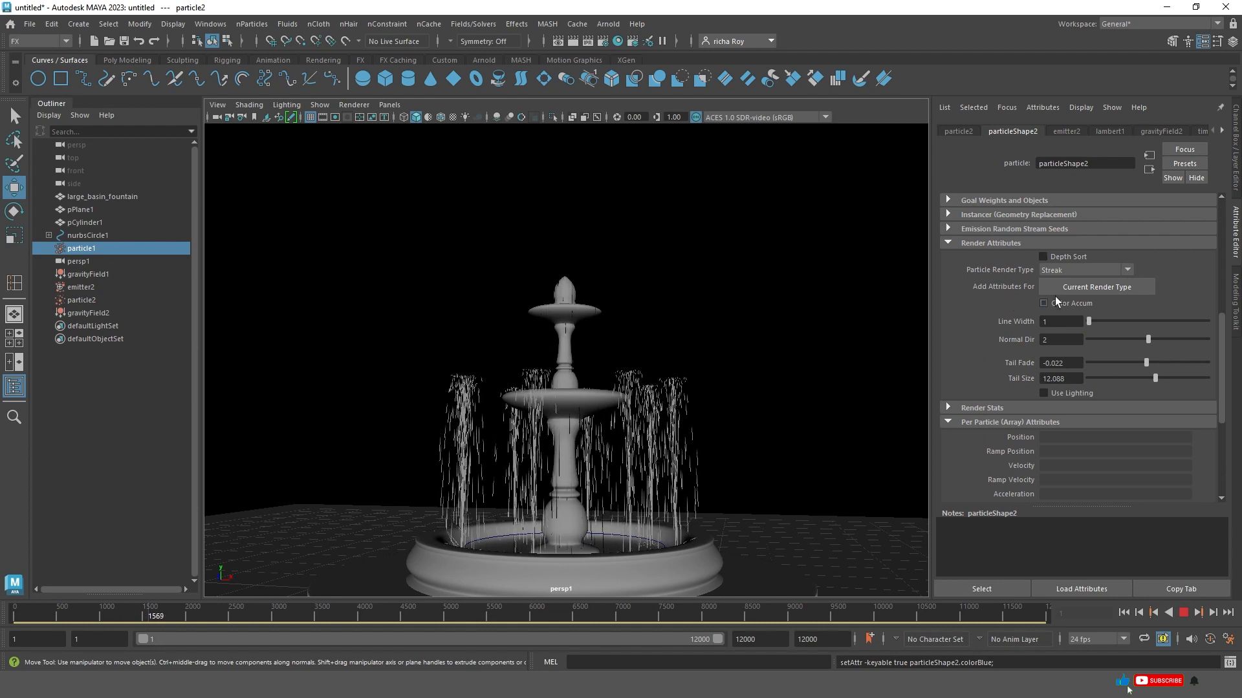
pyautogui.scroll(3, 527, 196)
pyautogui.press('Escape')
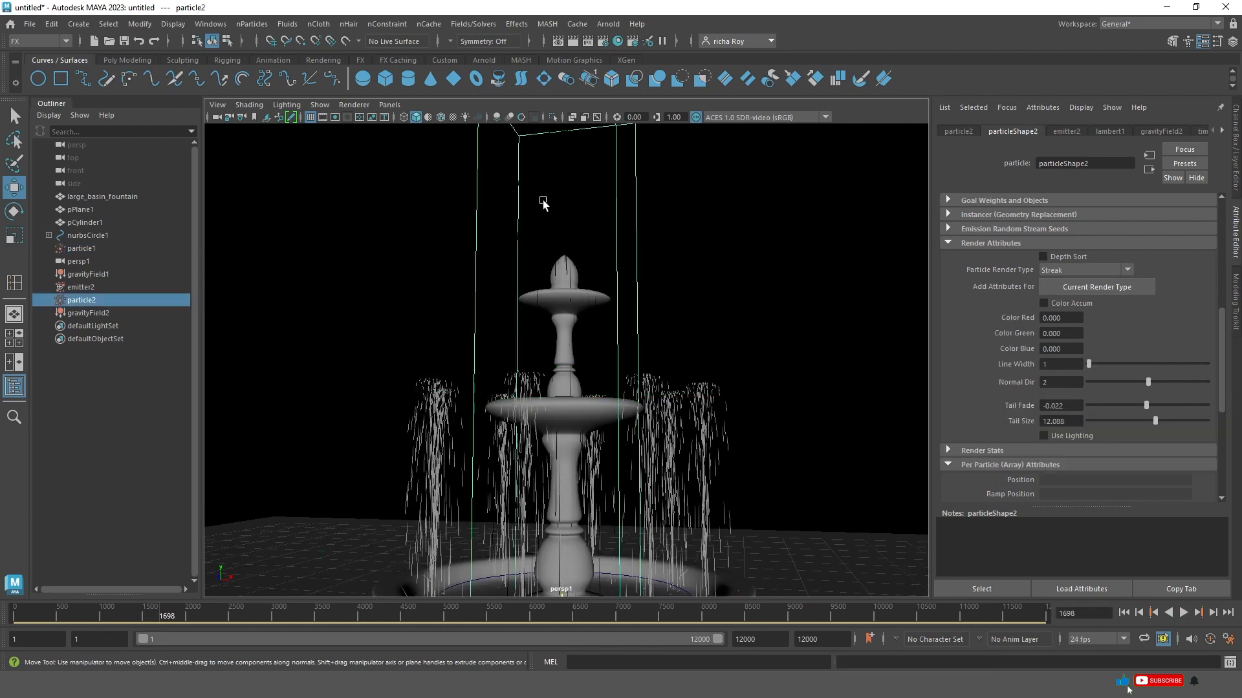
pyautogui.click(1065, 348)
pyautogui.write('.9')
pyautogui.press('Return')
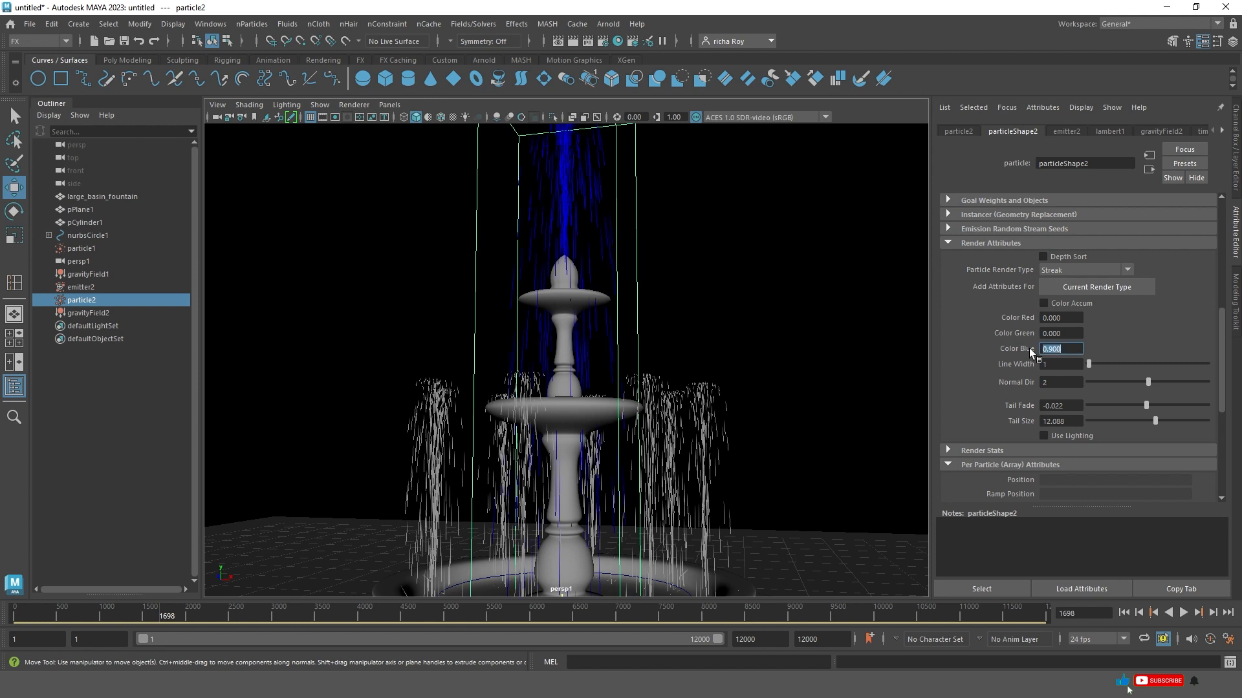
pyautogui.moveTo(1073, 331)
pyautogui.keyDown('ctrl'); pyautogui.mouseDown()
pyautogui.moveTo(1105, 337)
pyautogui.moveTo(1082, 317)
pyautogui.mouseUp(); pyautogui.keyUp('ctrl')
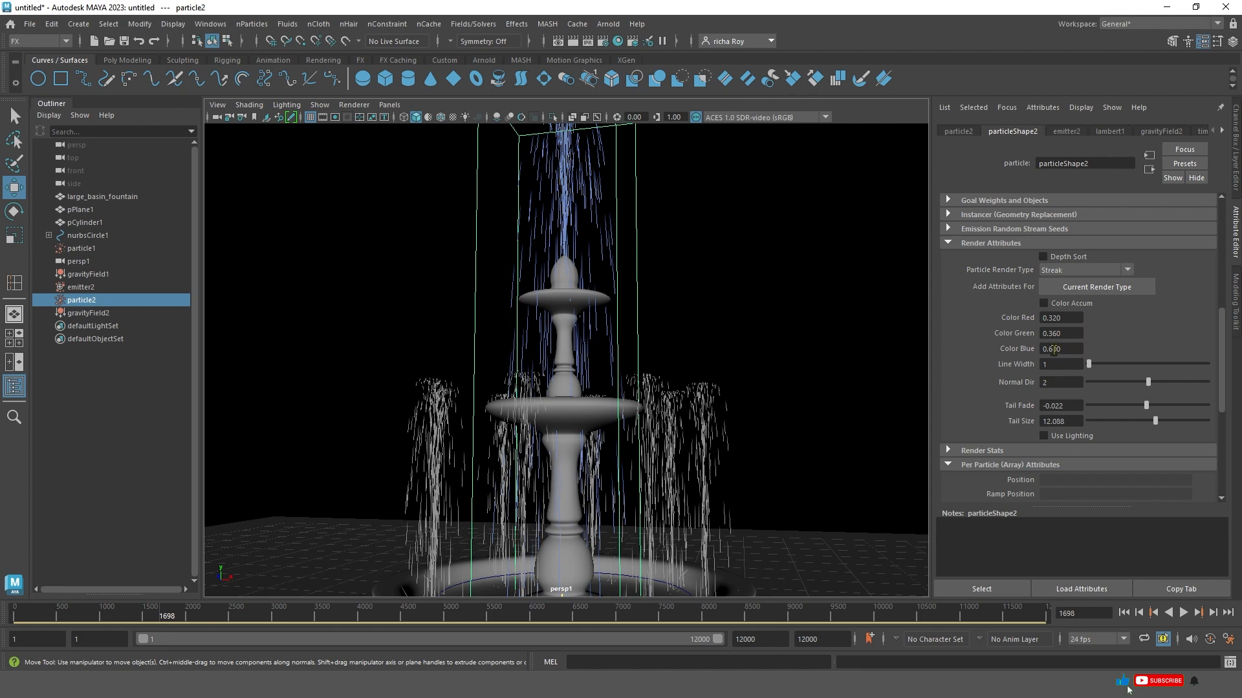
# Resume playback and examine the recolored top spray with the whole fountain in view.
pyautogui.keyDown('alt'); pyautogui.moveTo(782, 388); pyautogui.dragTo(660, 380, button='right'); pyautogui.keyUp('alt')
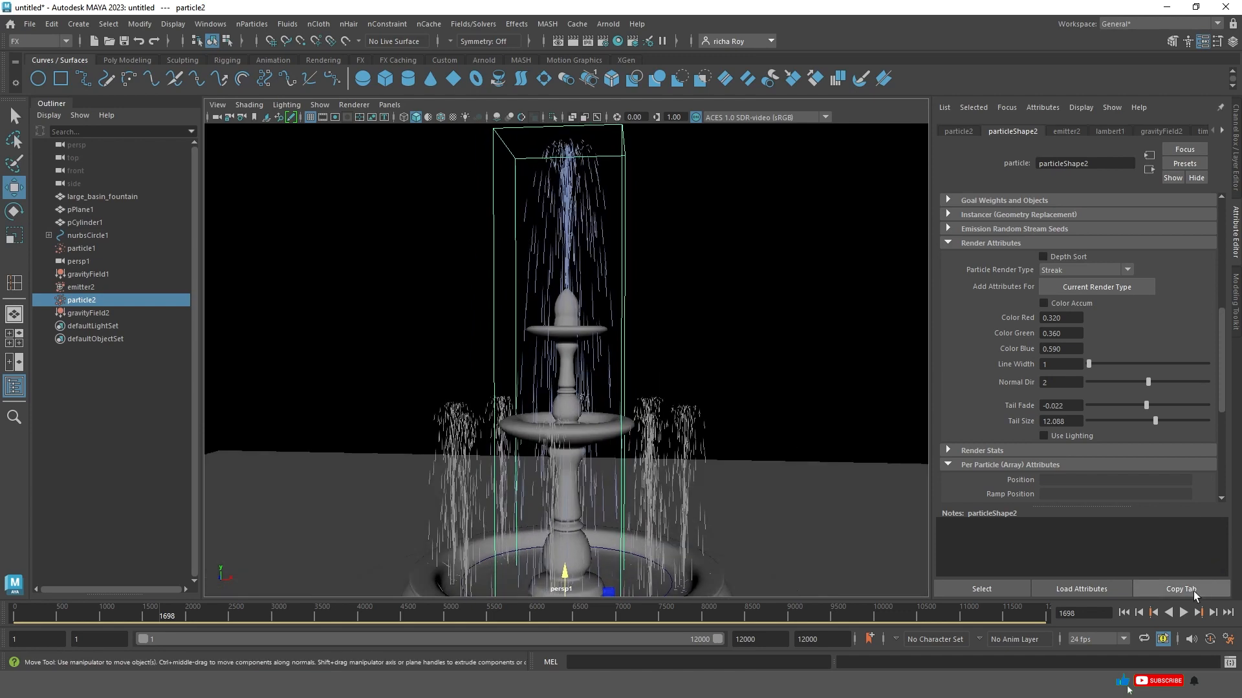
pyautogui.click(1183, 613)
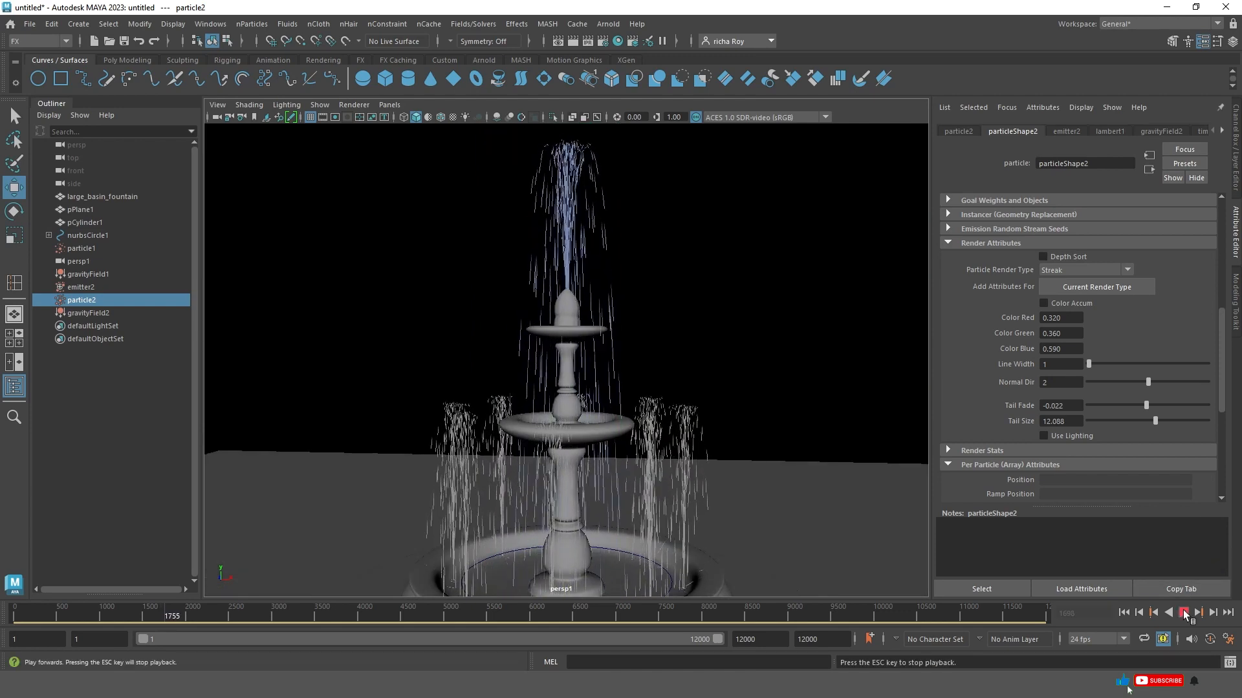
pyautogui.keyDown('alt'); pyautogui.moveTo(722, 565); pyautogui.dragTo(692, 446, button='right'); pyautogui.keyUp('alt')
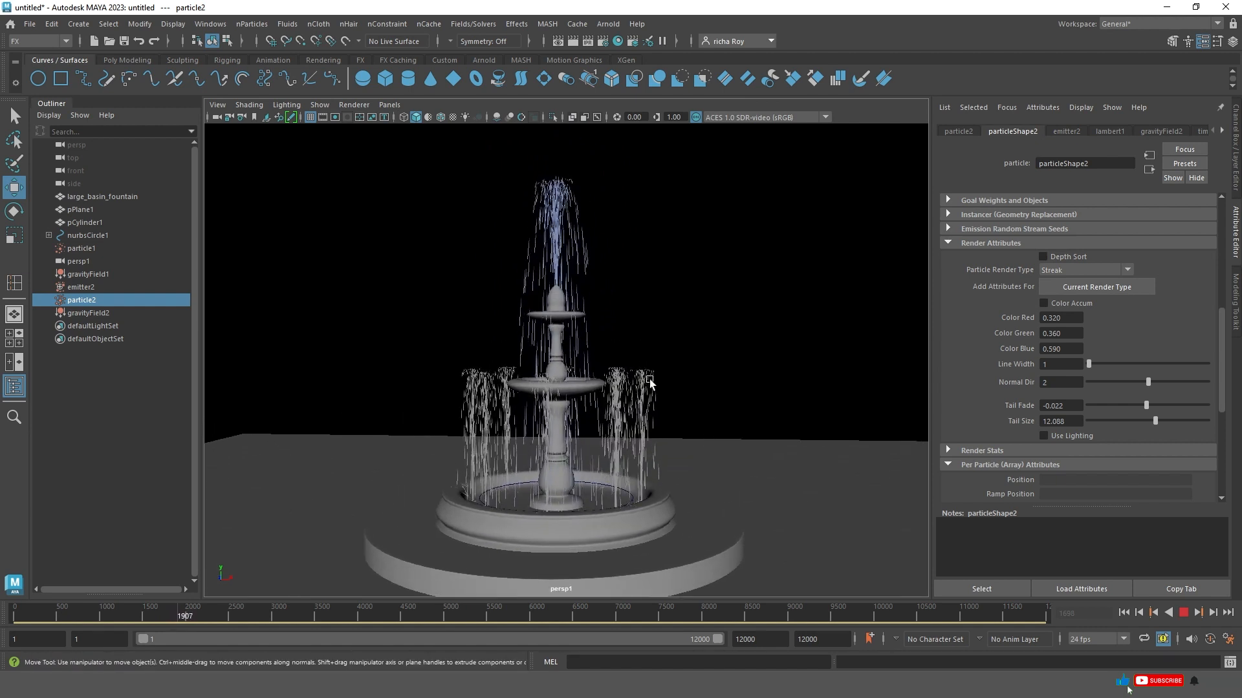
# Stop playback and add a per-object color attribute to the basin jets' particle shape.
pyautogui.click(648, 377)
pyautogui.click(1185, 613)
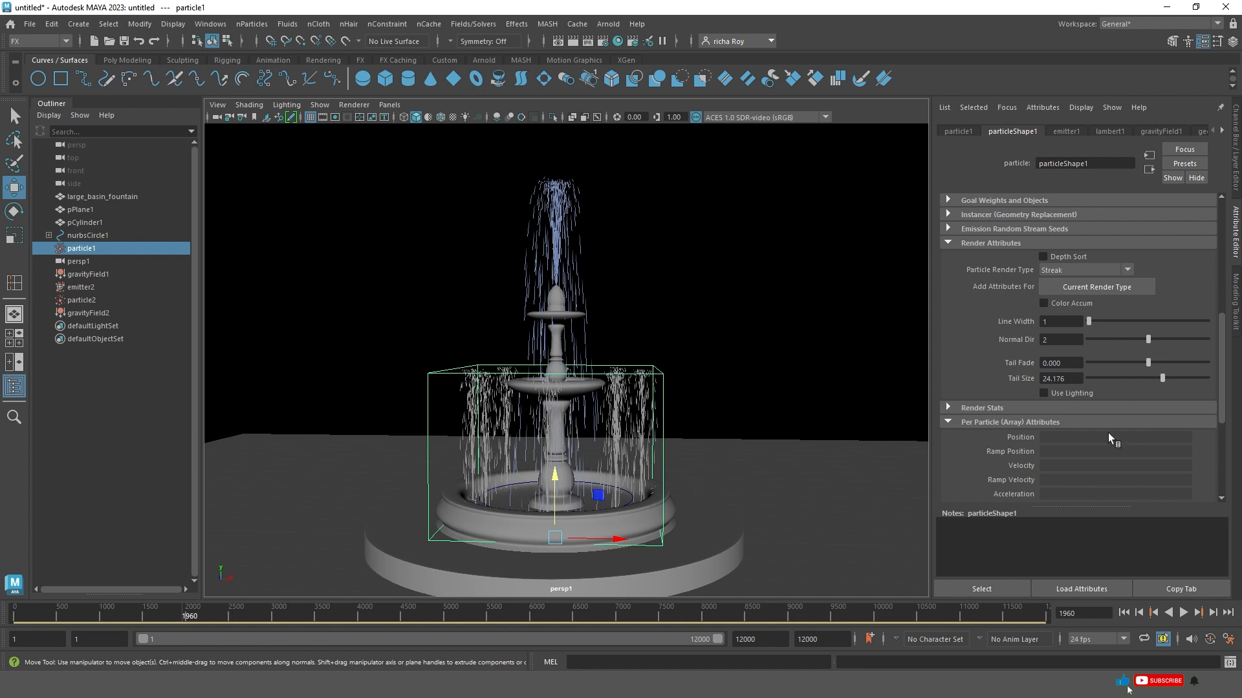
pyautogui.scroll(-5, 1108, 433)
pyautogui.click(1158, 430)
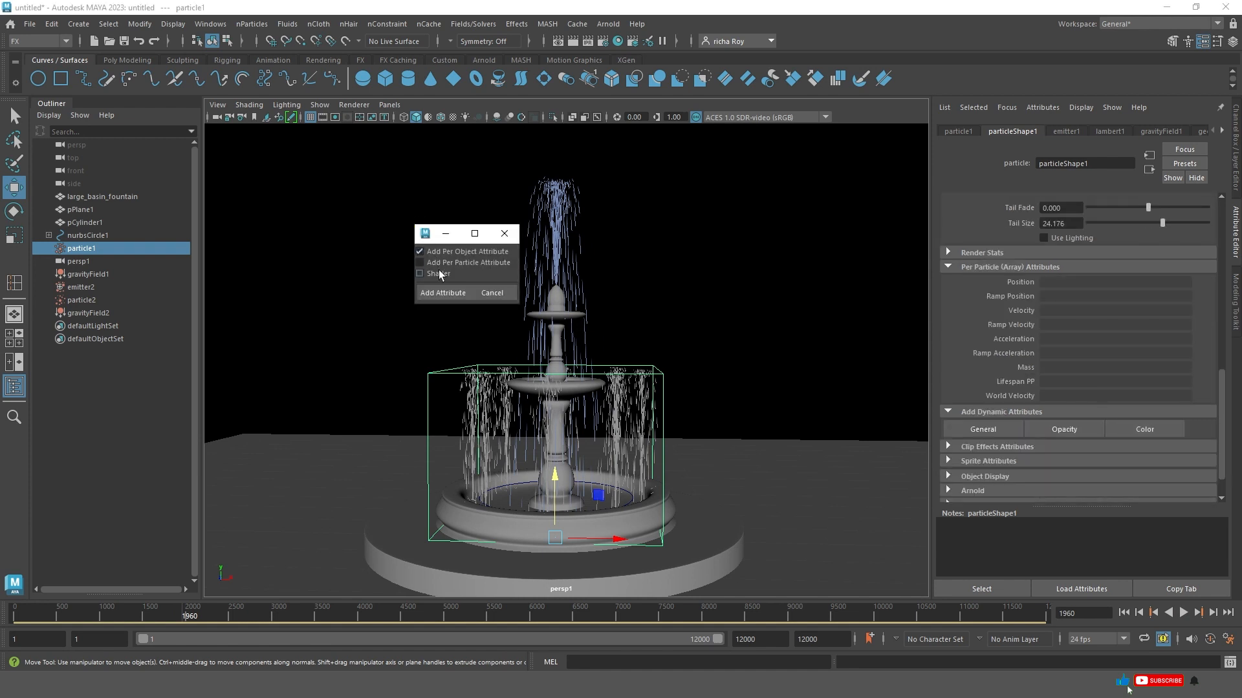
pyautogui.click(444, 293)
# Try red 0.02, green 0.3 and blue 1.08 for the basin jets' particles and compare them with the top spray's color values.
pyautogui.scroll(3, 1081, 267)
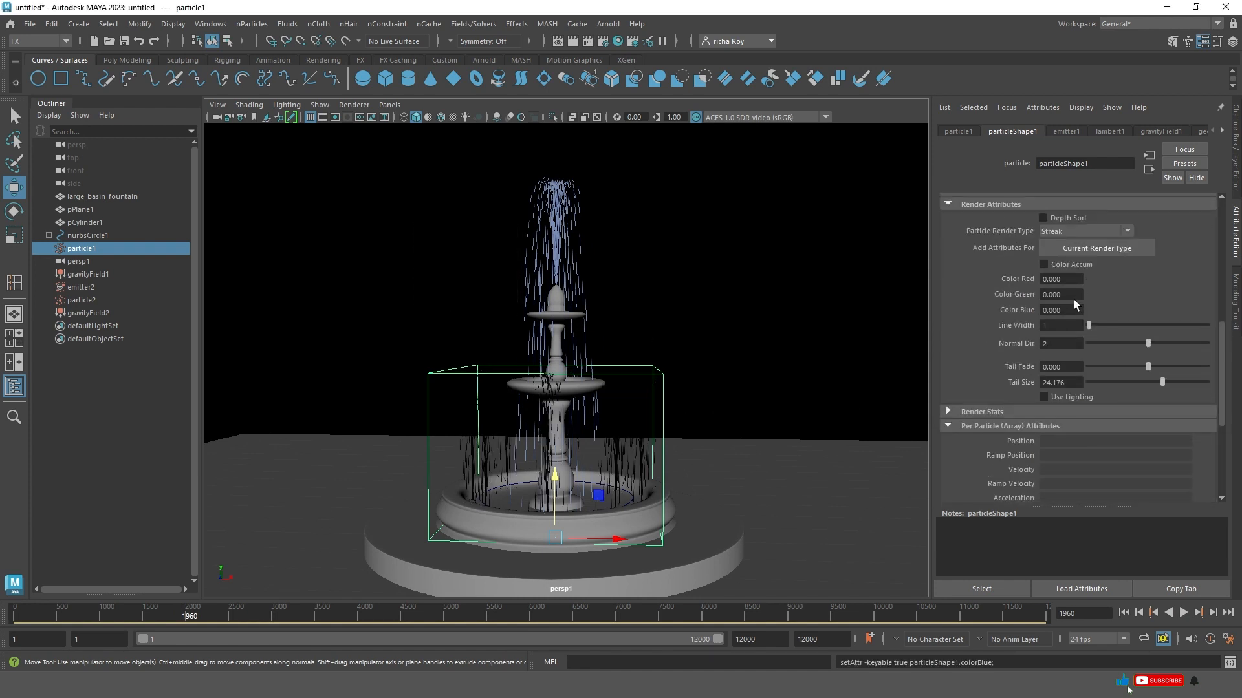
pyautogui.press('alt')
pyautogui.moveTo(1069, 309)
pyautogui.keyDown('ctrl'); pyautogui.mouseDown()
pyautogui.moveTo(1071, 279)
pyautogui.moveTo(1082, 296)
pyautogui.mouseUp(); pyautogui.keyUp('ctrl')
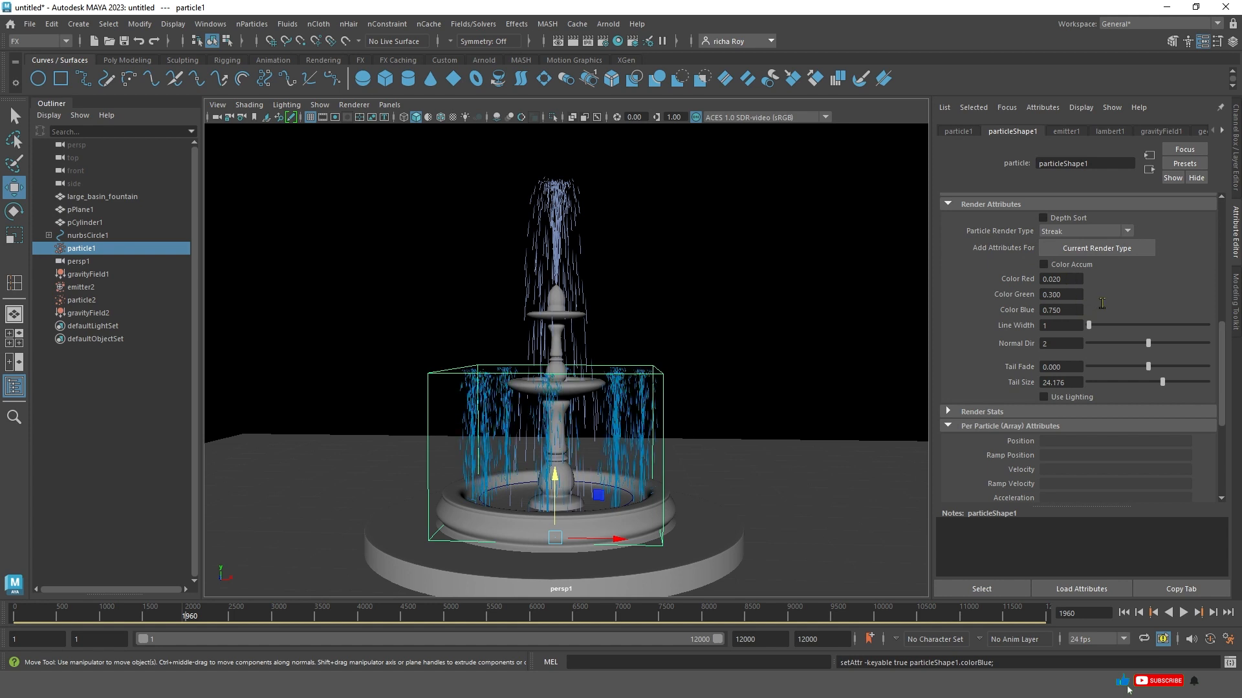
pyautogui.click(547, 202)
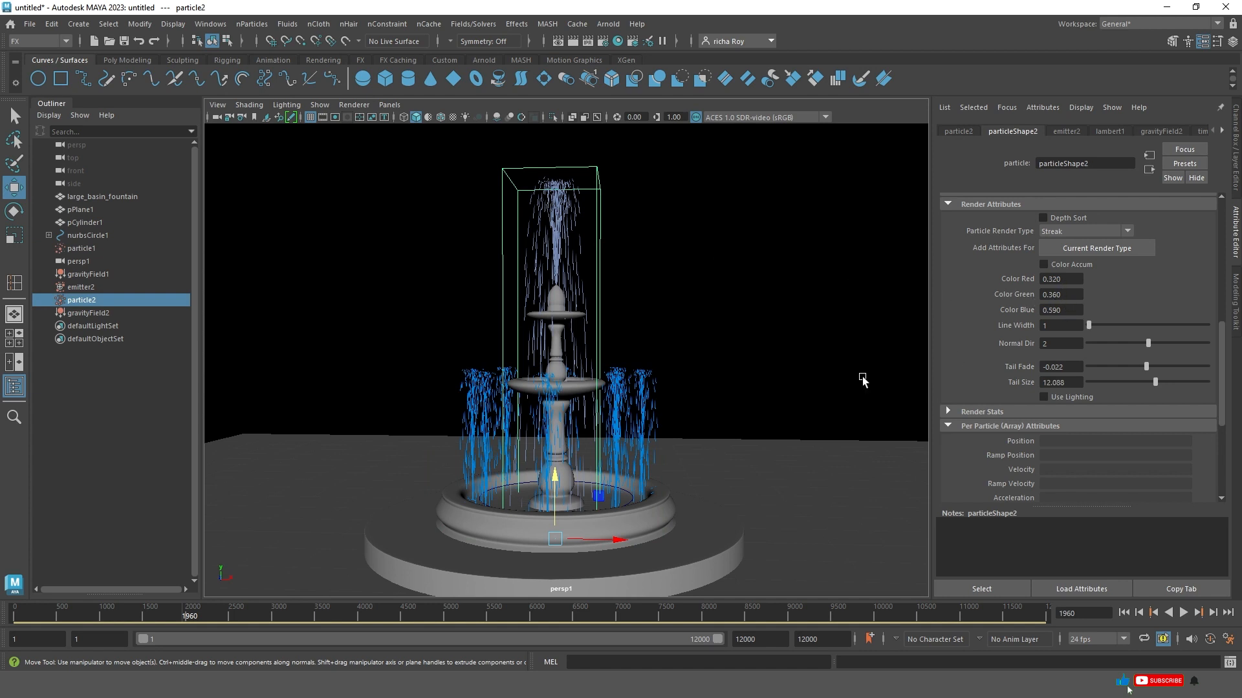
pyautogui.click(715, 373)
# Set the basin jet particles' color to red 0.25, green 0.34 and blue 0.5.
pyautogui.click(646, 371)
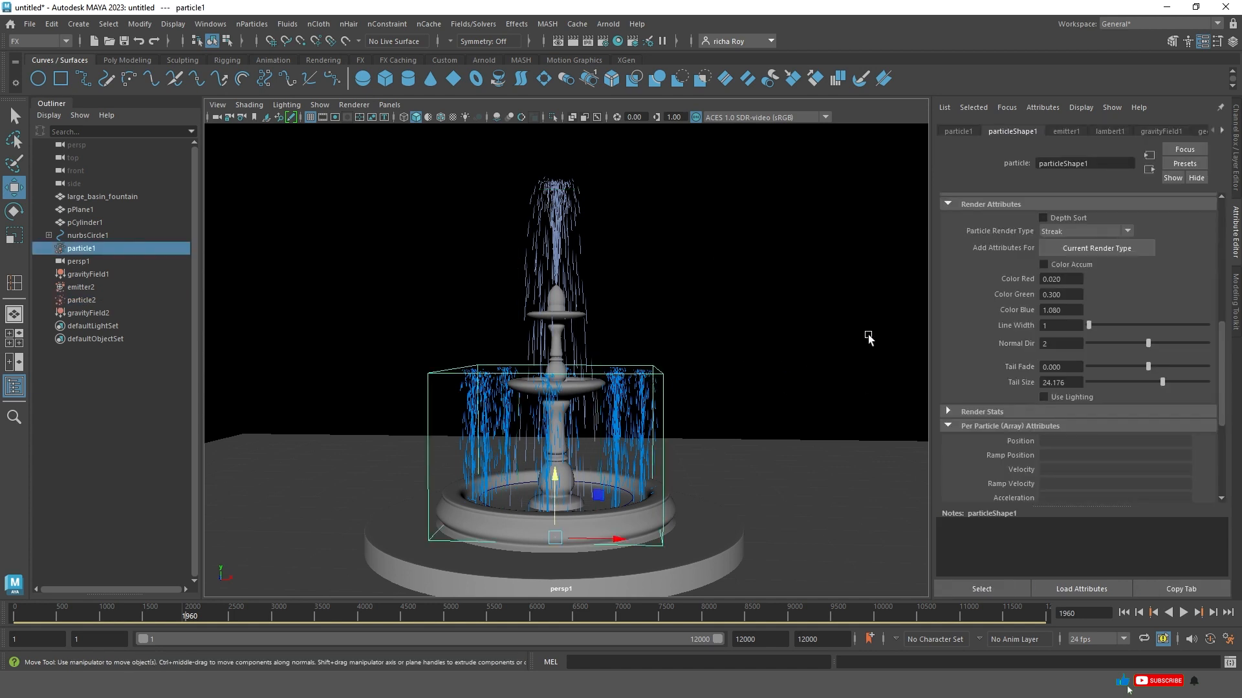
pyautogui.doubleClick(1061, 310)
pyautogui.write('0.5')
pyautogui.press('Return')
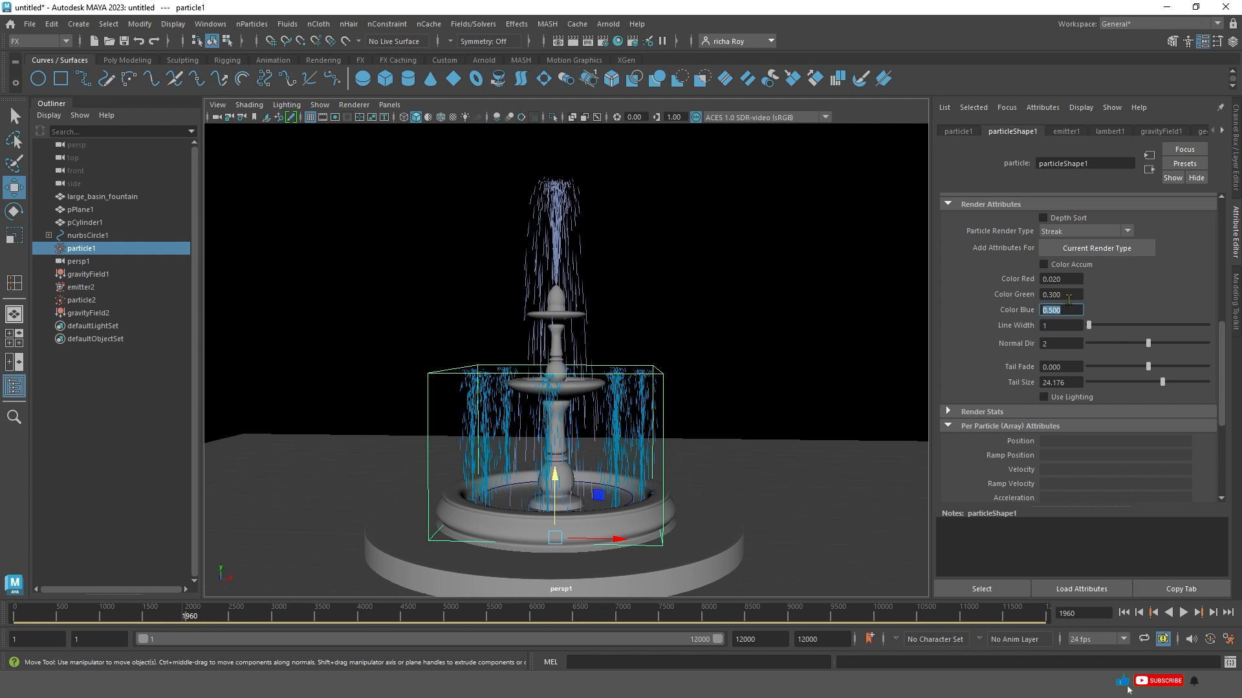
pyautogui.press('Return')
pyautogui.press('Return')
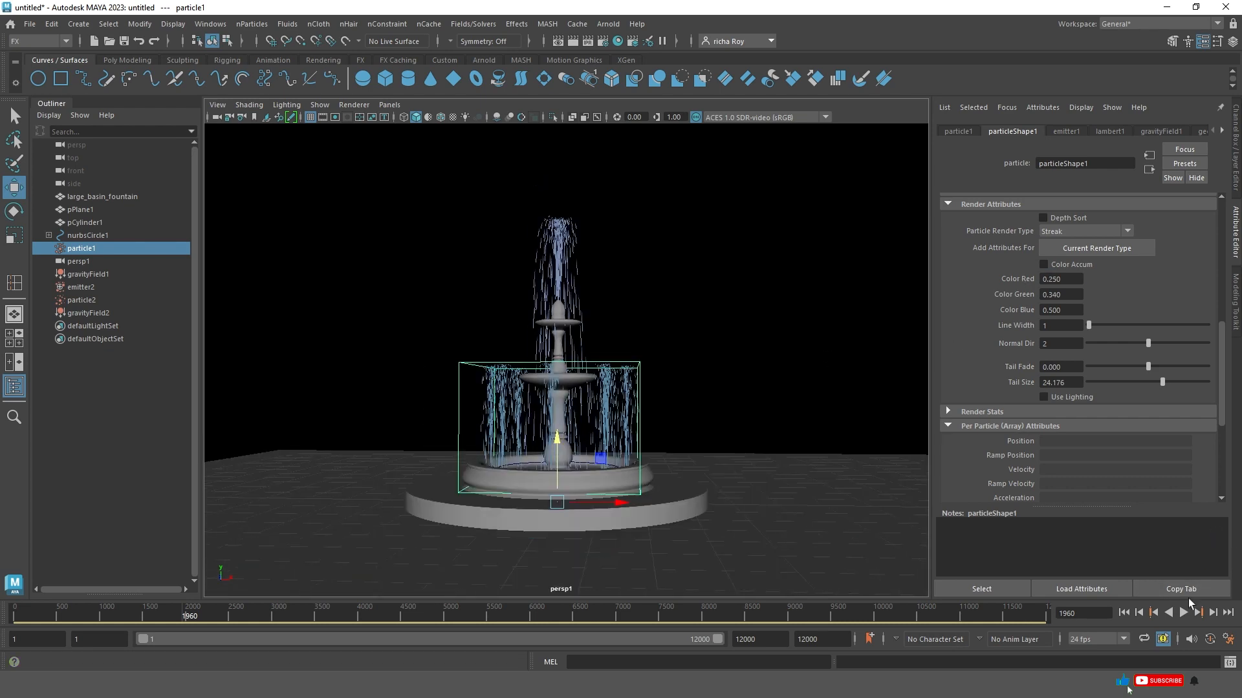
# Play the simulation and examine the colored basin jets and top spray from closer and different angles.
pyautogui.click(1184, 612)
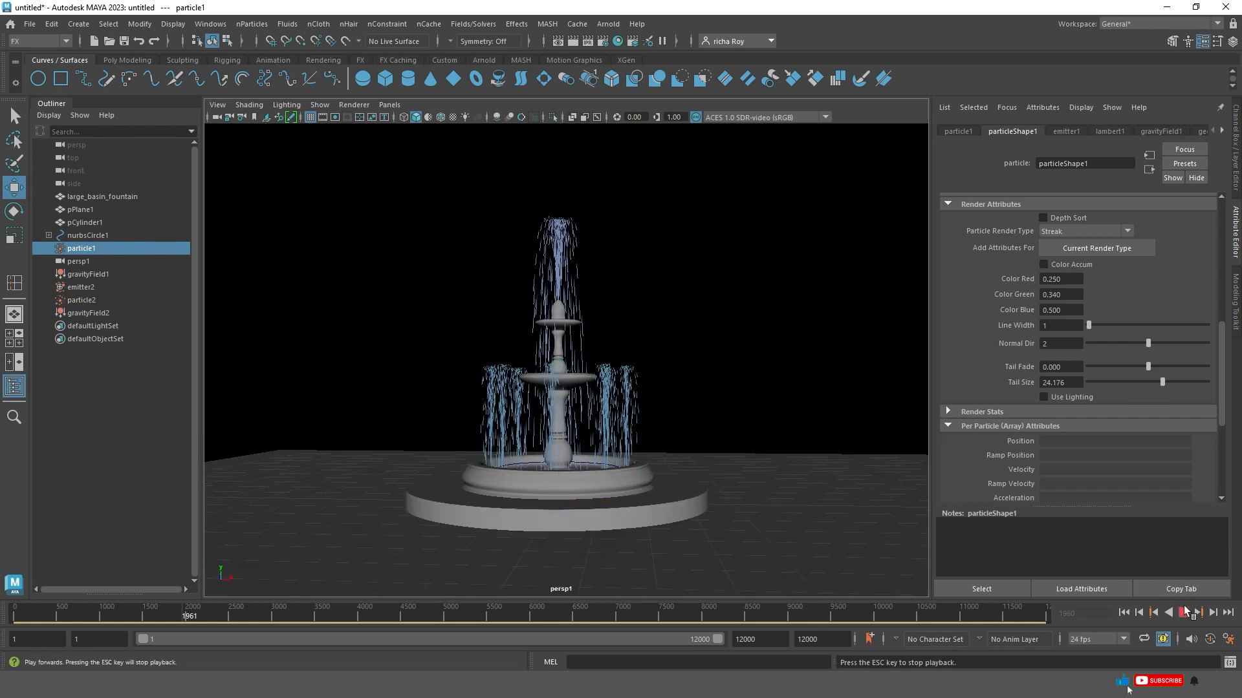
pyautogui.scroll(3, 665, 384)
pyautogui.scroll(6, 629, 446)
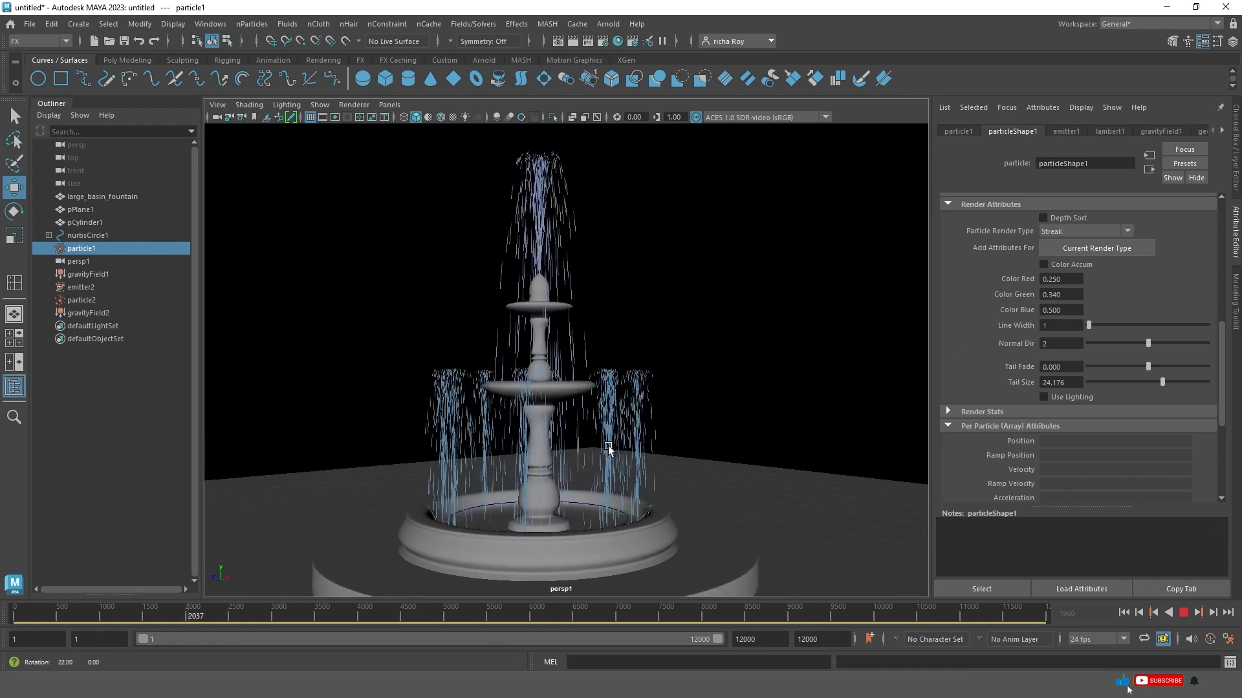
pyautogui.keyDown('alt'); pyautogui.moveTo(640, 454); pyautogui.dragTo(650, 464, button='middle'); pyautogui.keyUp('alt')
pyautogui.scroll(-4, 650, 465)
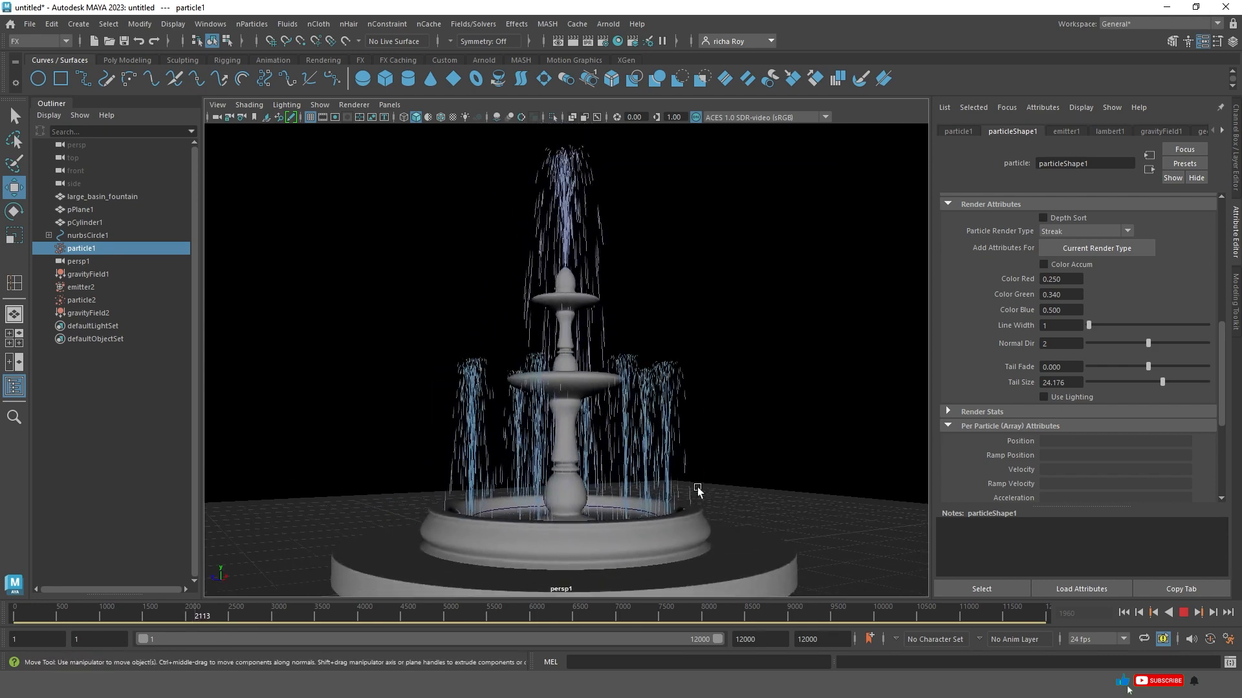